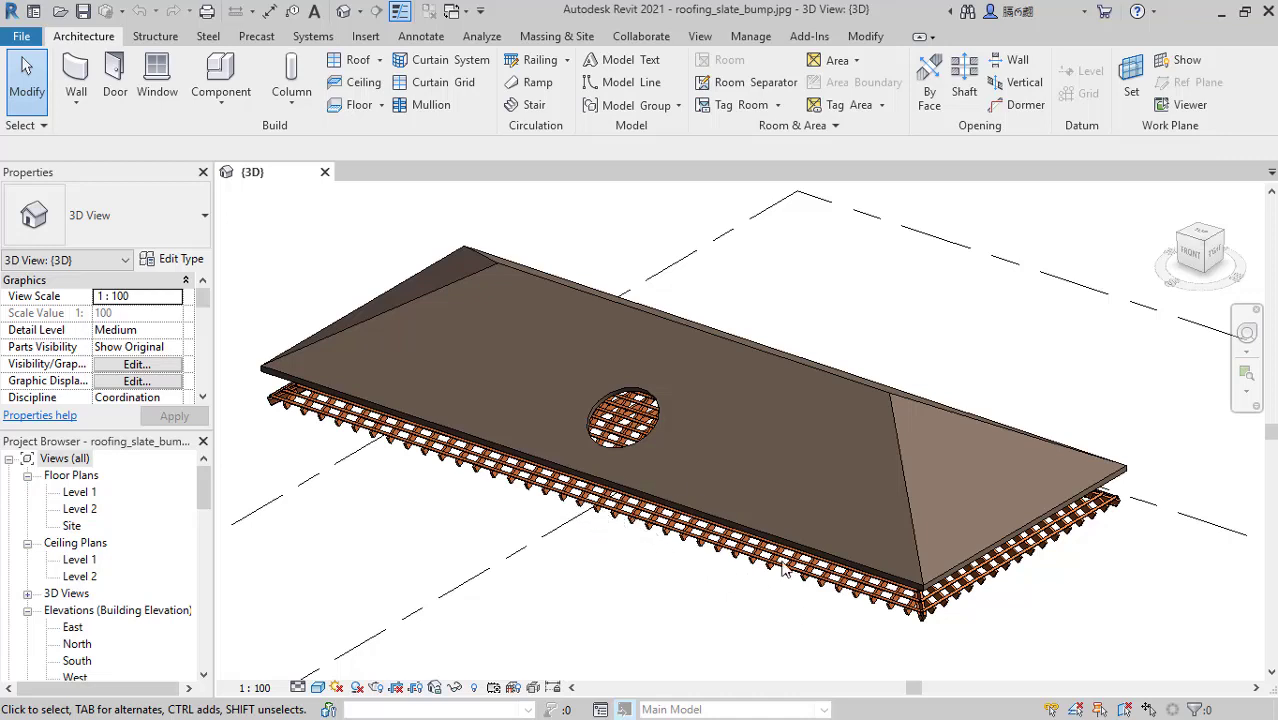
Examine the finished hip roof and its timber framing in 3D from above and from underneath.
scroll(970, 572, up, 4)
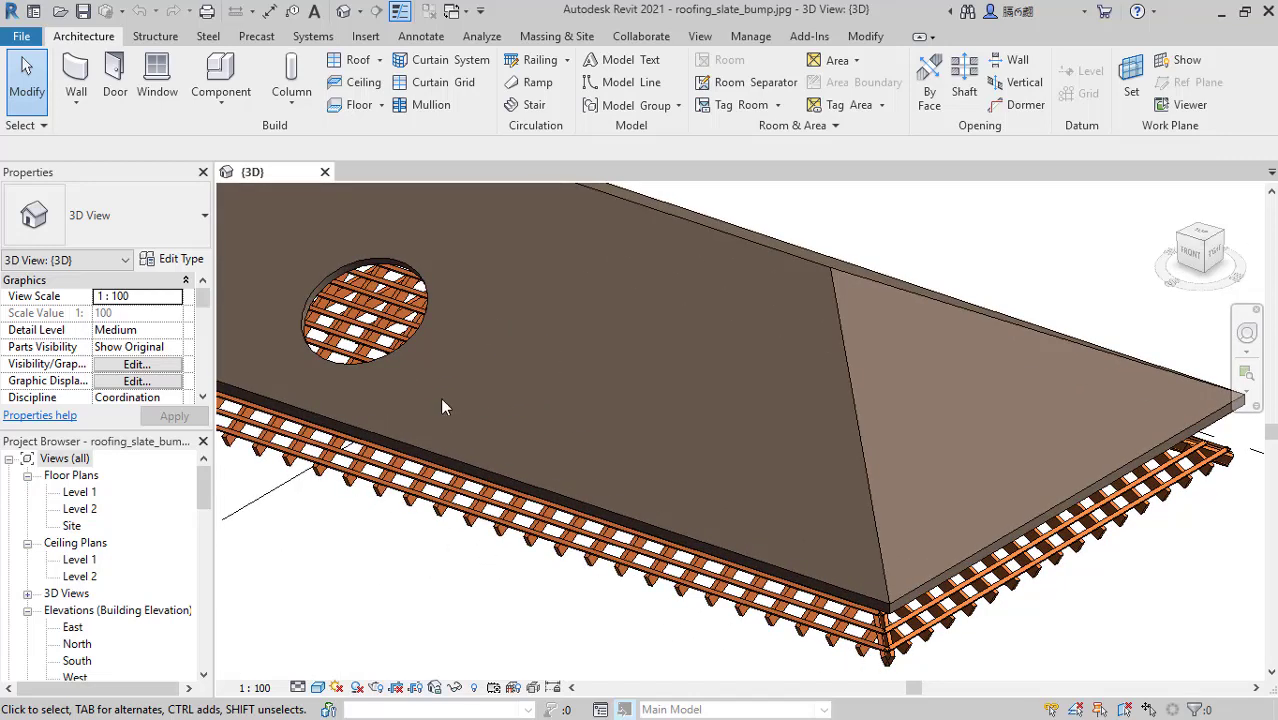
scroll(715, 585, down, 3)
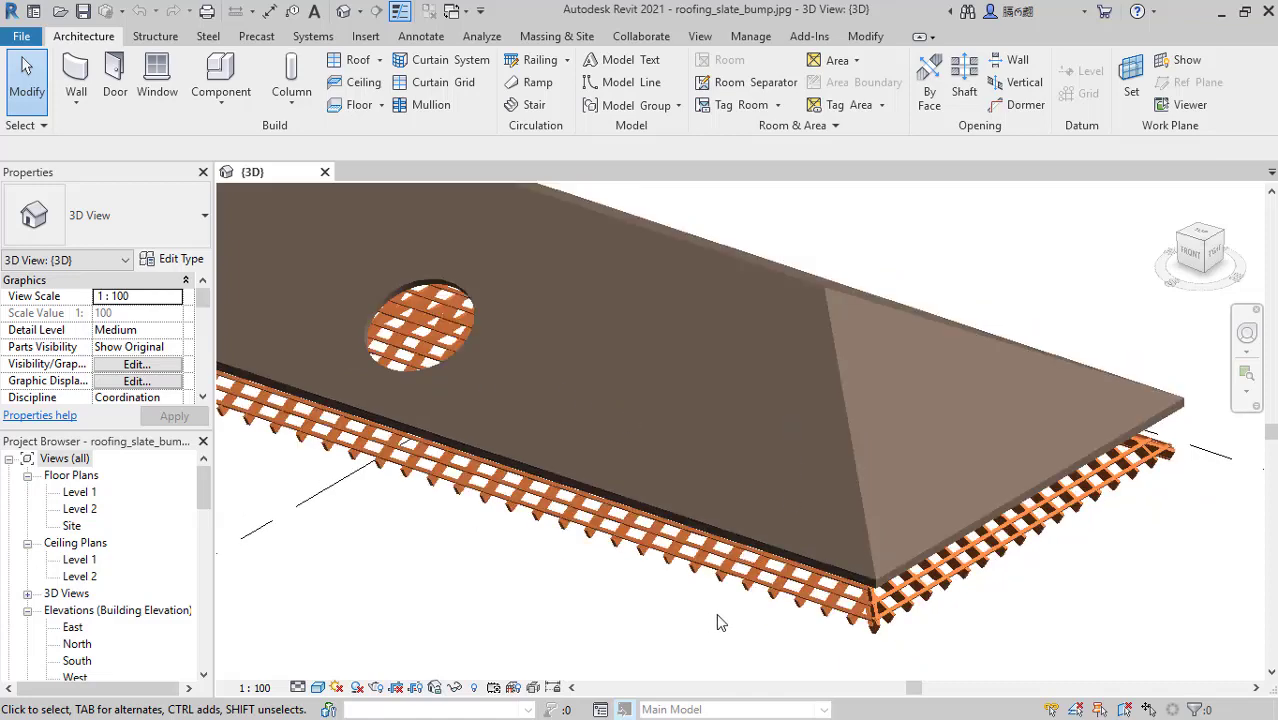
scroll(750, 570, up, 3)
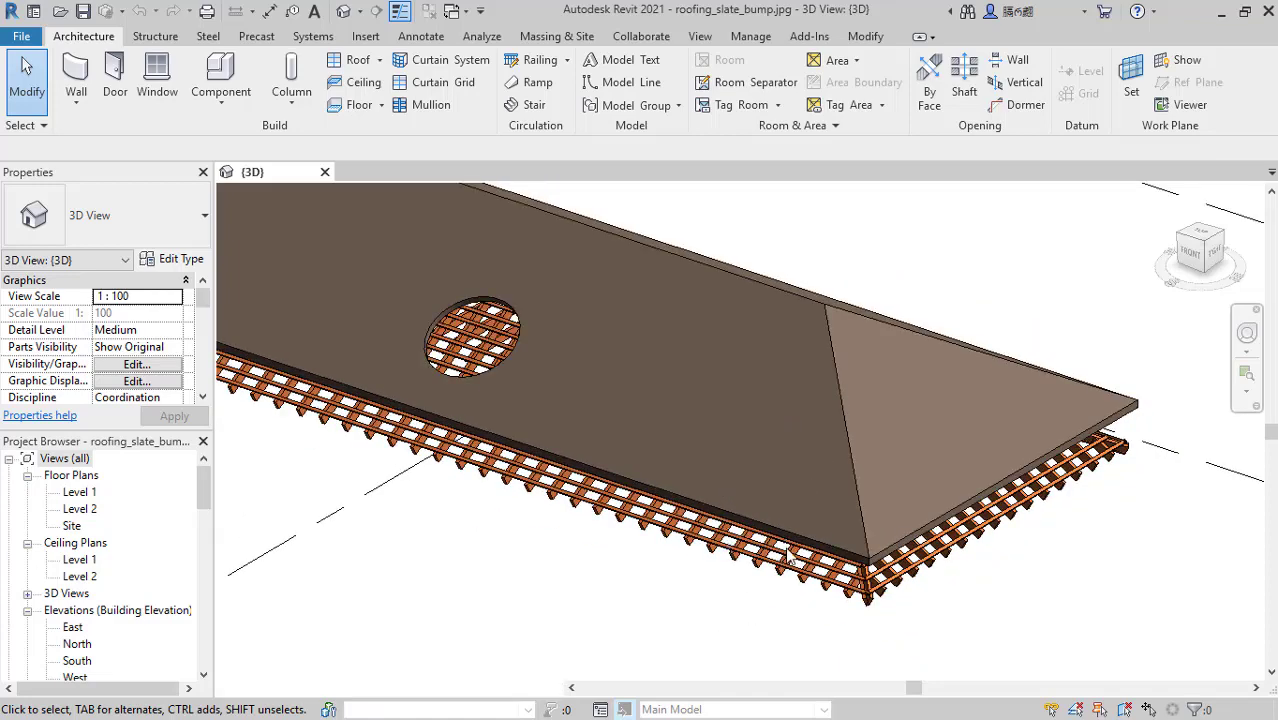
shift+middle_drag(797, 556, 693, 374)
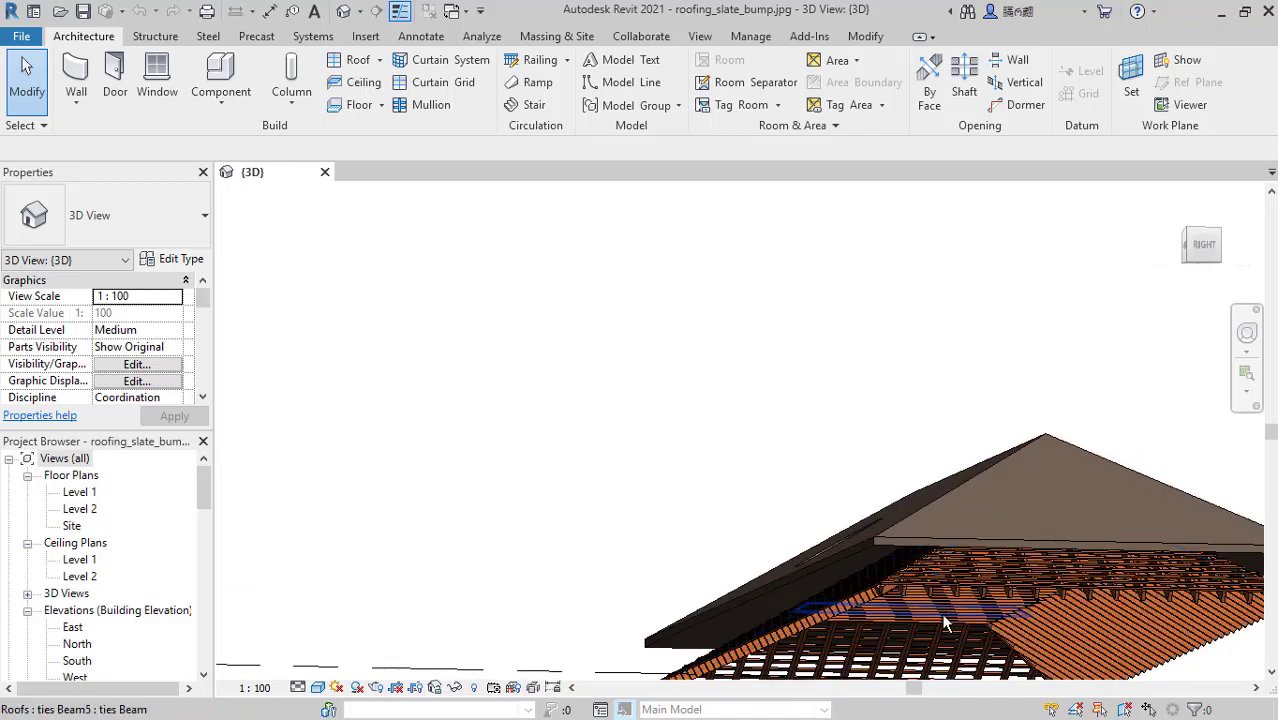
shift+middle_drag(782, 502, 860, 500)
scroll(833, 447, down, 3)
scroll(879, 403, up, 2)
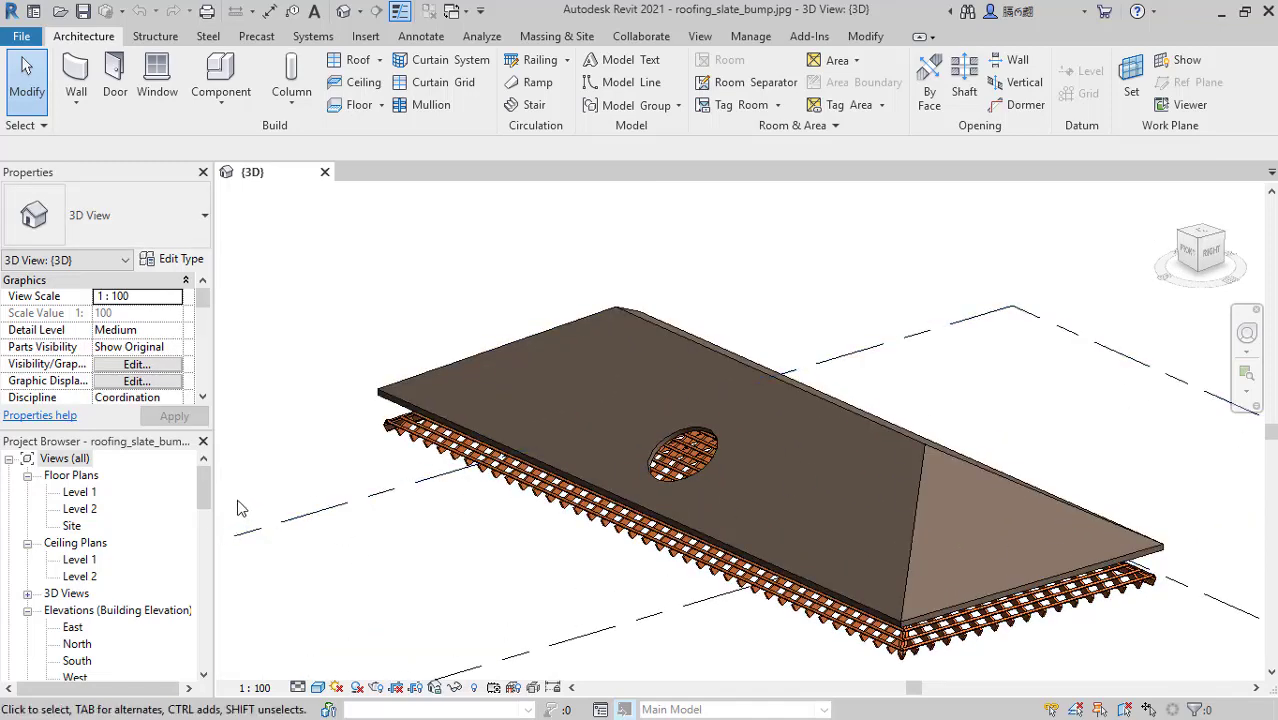
Open the saved rendering view -3D-_1 of the finished roof.
drag(203, 483, 200, 516)
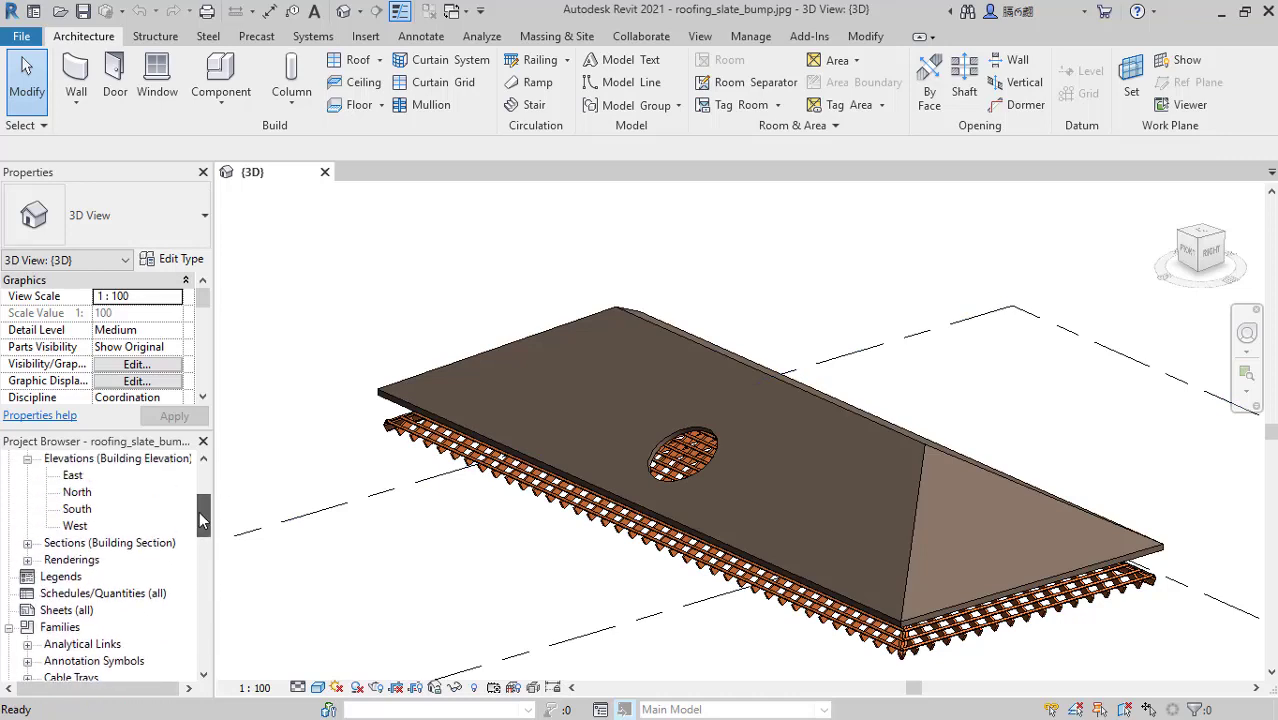
click(28, 560)
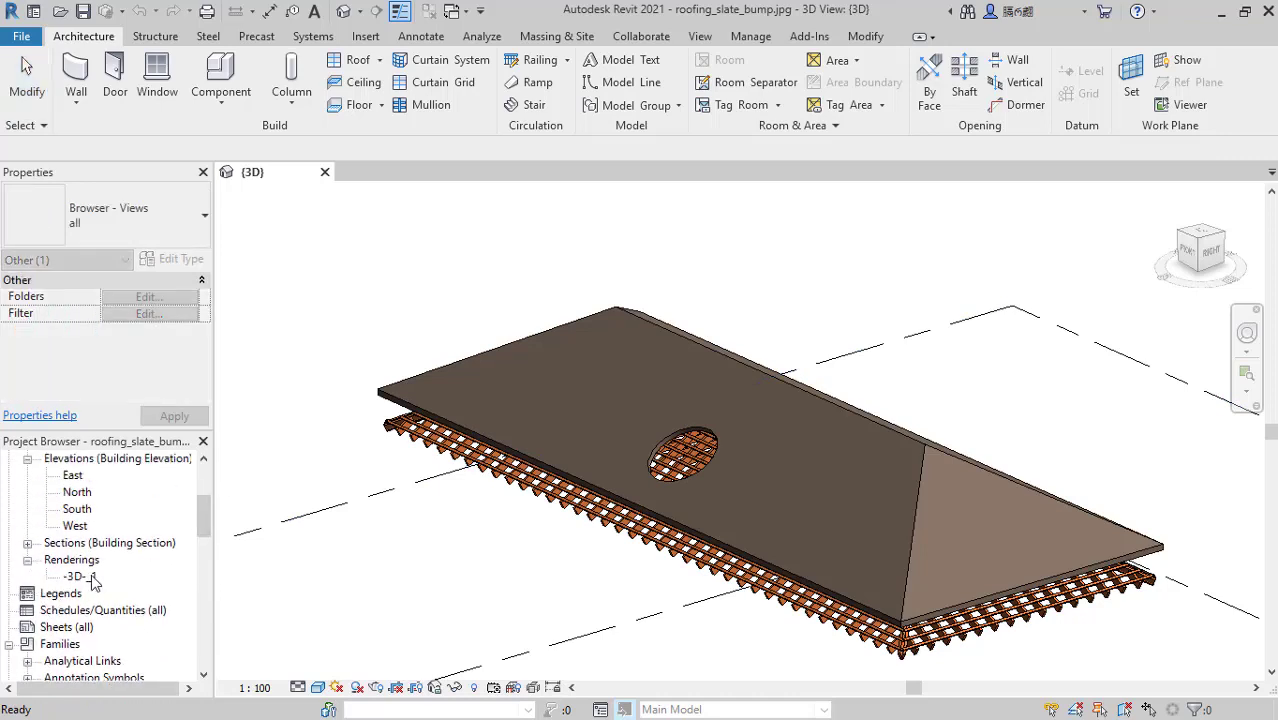
click(78, 577)
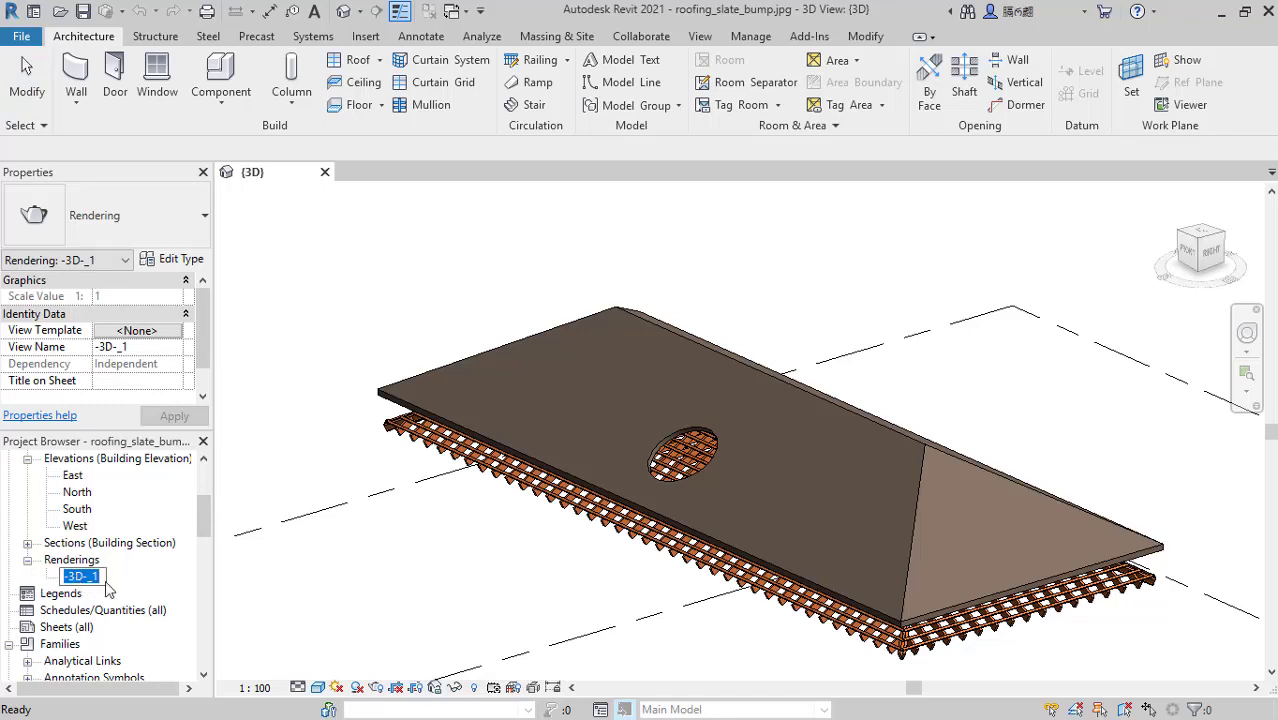
double_click(90, 580)
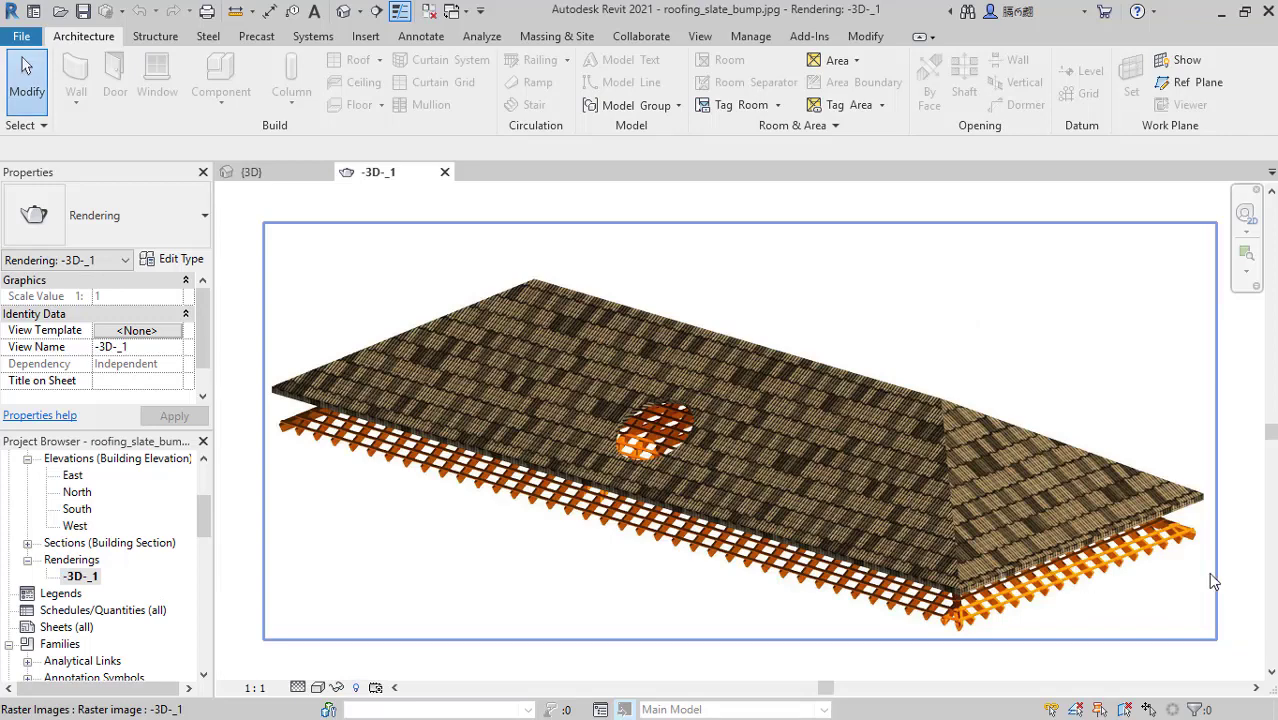
Examine the rendered roof tiles, the circular opening and the exposed framing along the eaves.
scroll(1143, 566, up, 1)
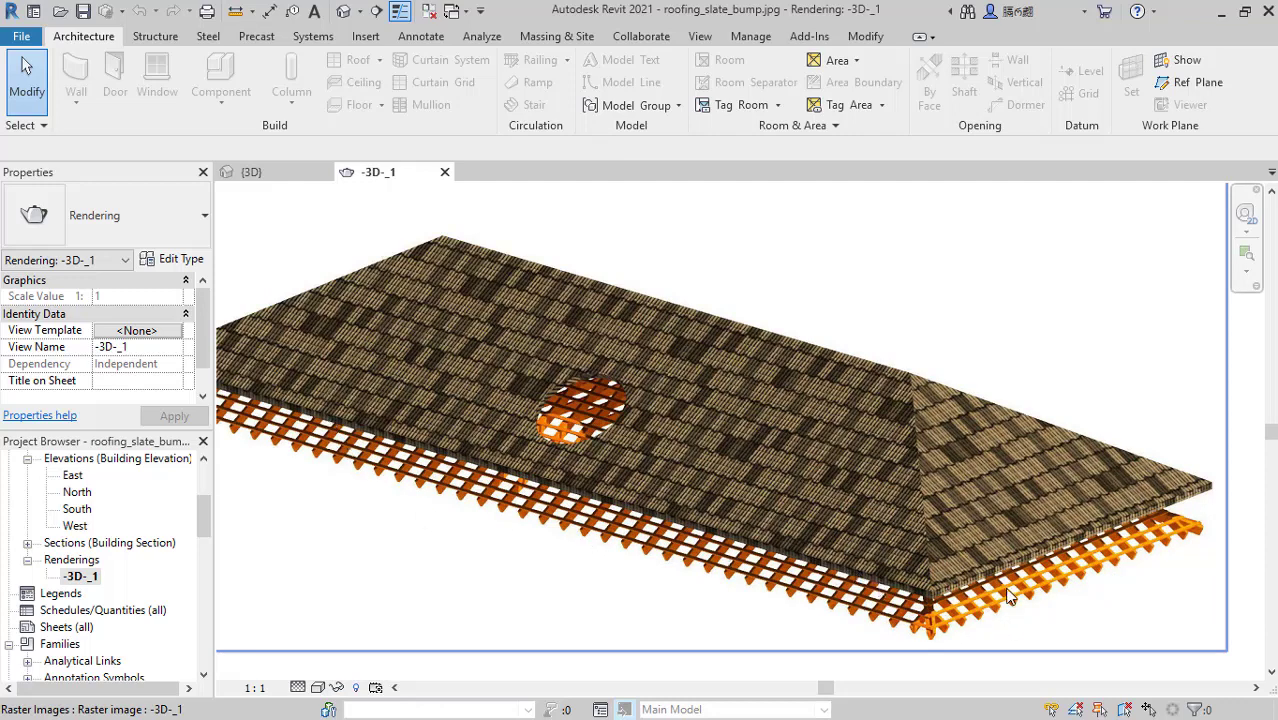
scroll(1005, 597, down, 1)
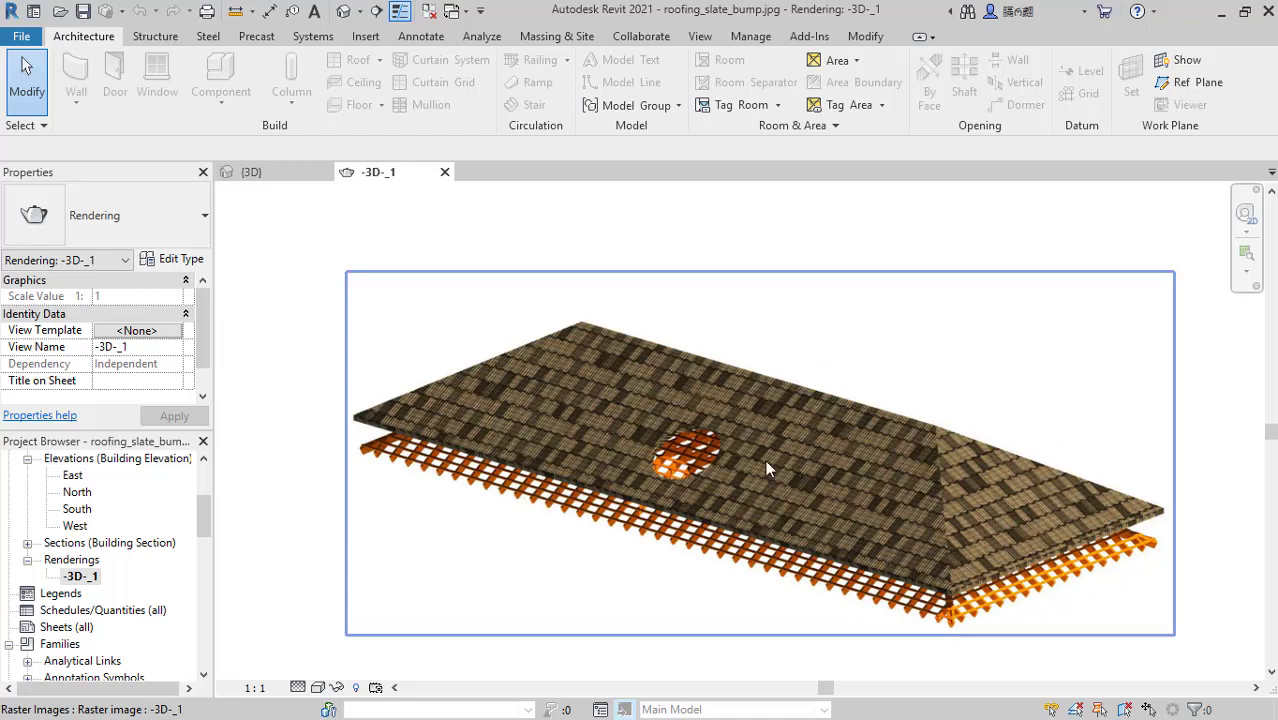
scroll(768, 472, down, 1)
scroll(931, 493, up, 1)
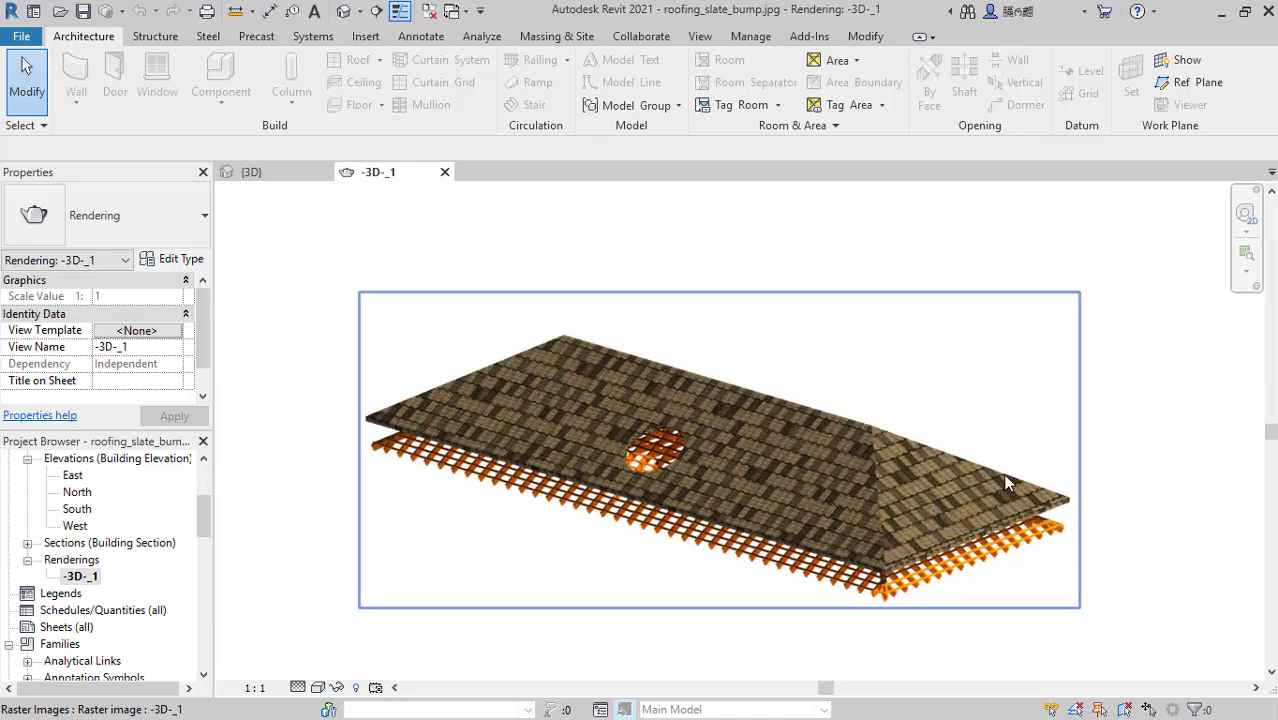
scroll(1004, 477, up, 1)
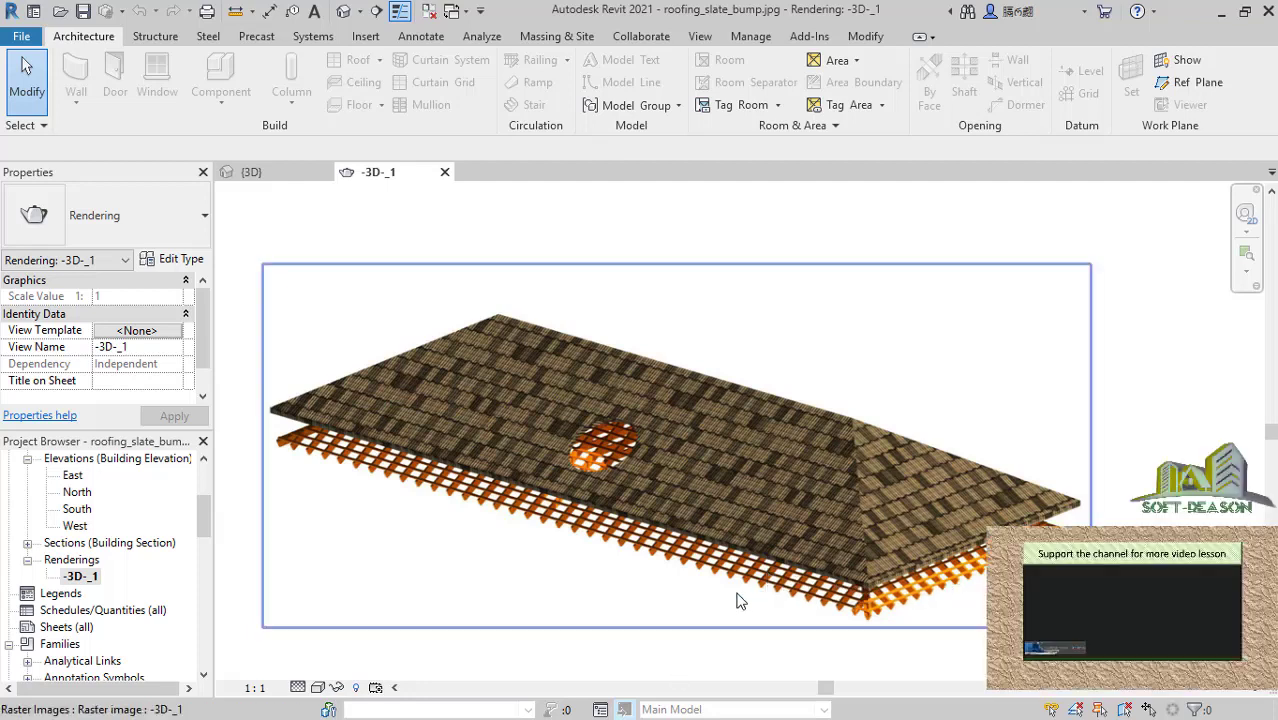
scroll(614, 481, down, 2)
scroll(622, 520, up, 5)
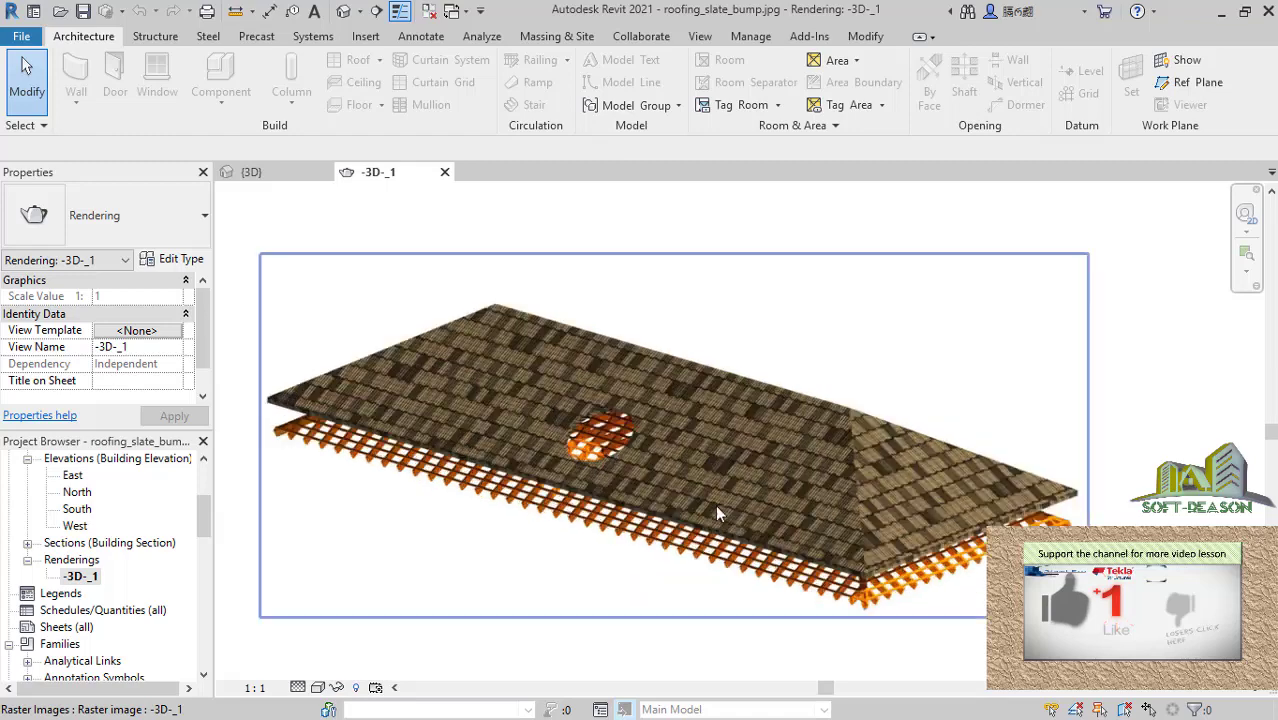
scroll(844, 560, down, 3)
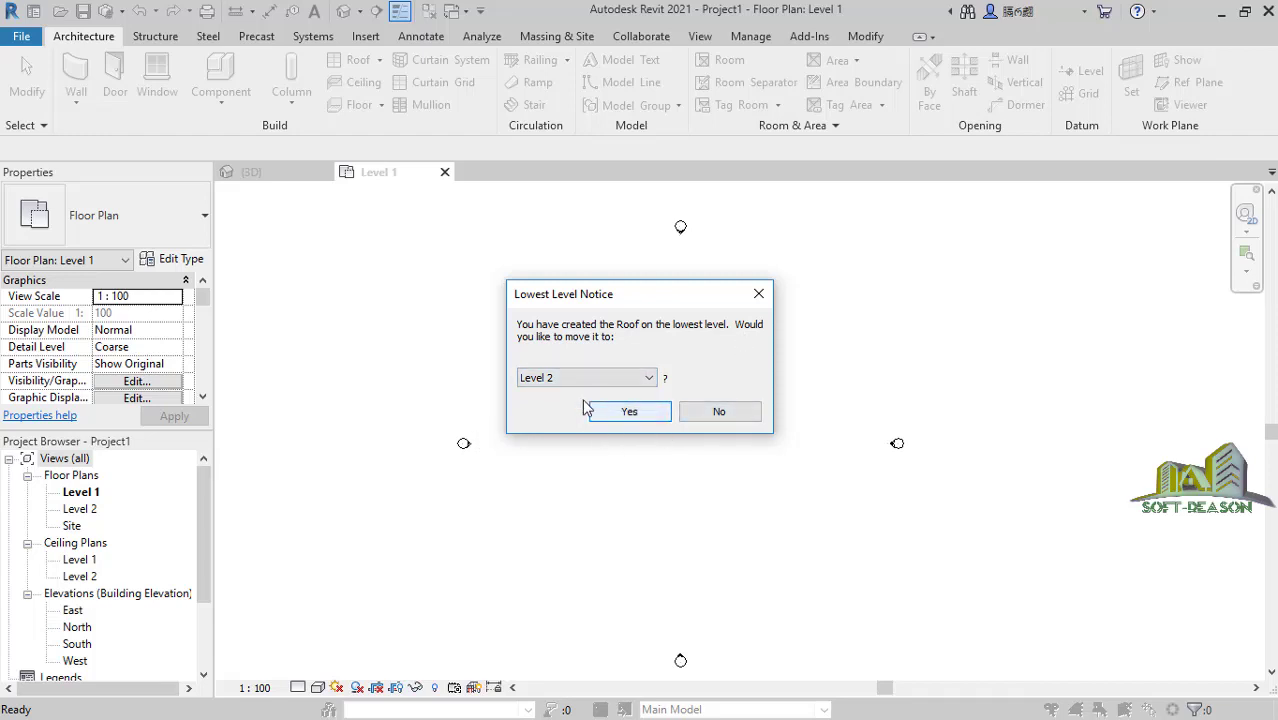
Move the new footprint roof to Level 2, sketch its boundary as a 9000 by 4000 mm rectangle, and finish the roof.
click(630, 412)
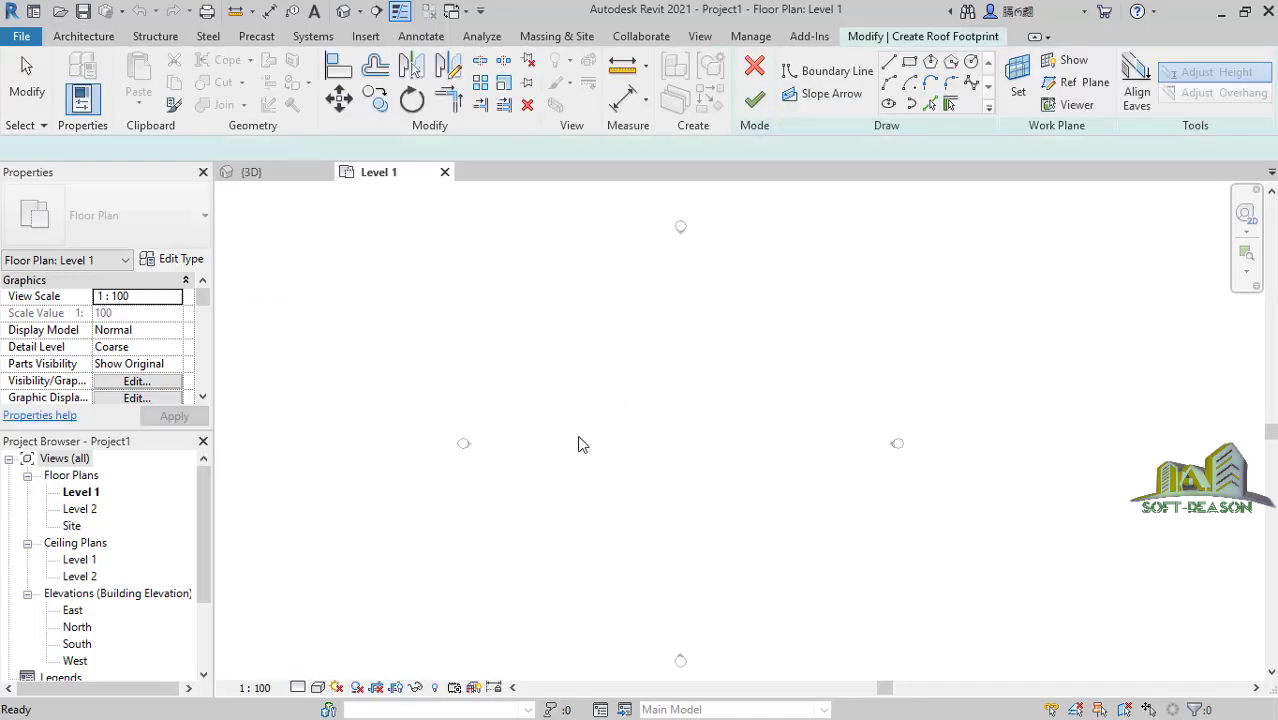
click(910, 63)
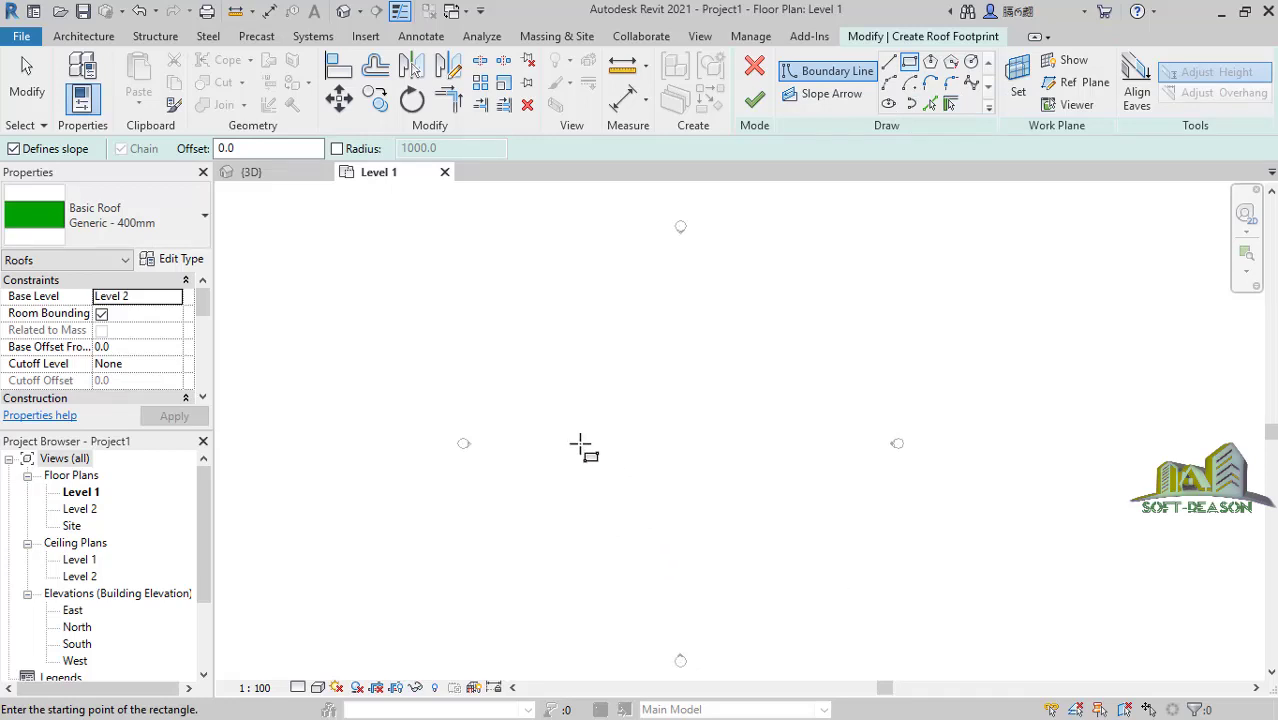
scroll(636, 485, up, 1)
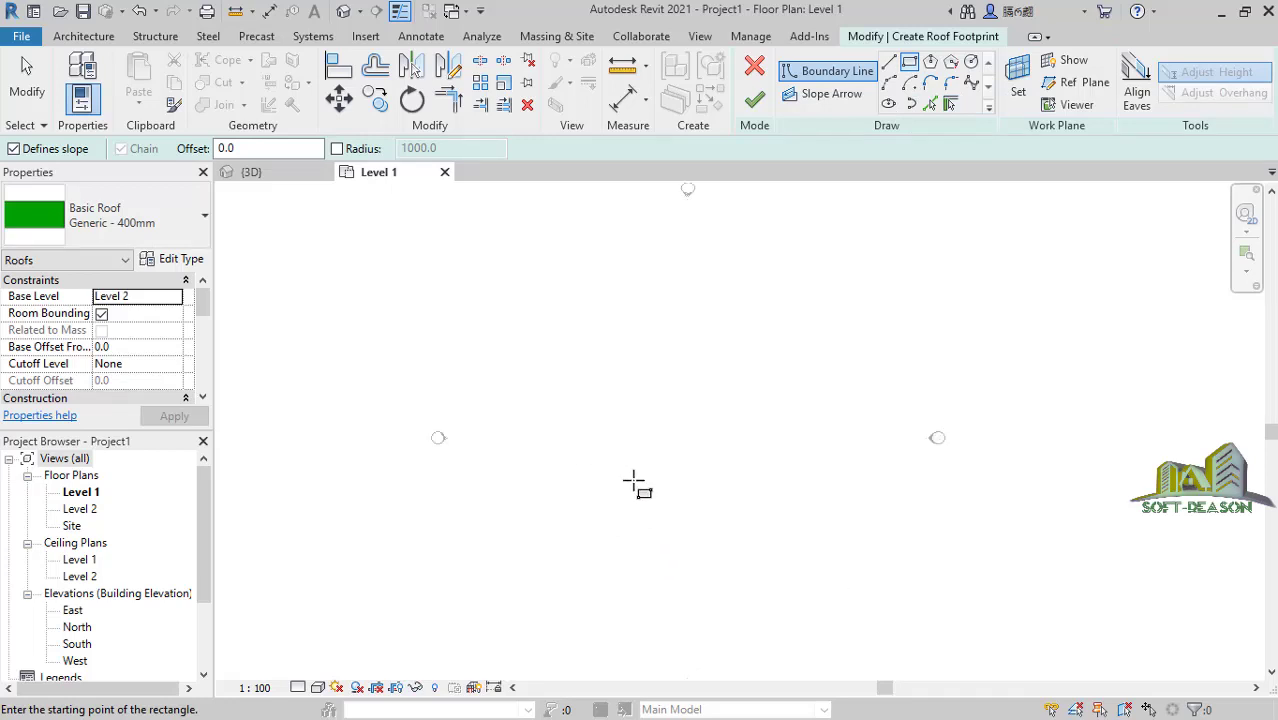
click(543, 404)
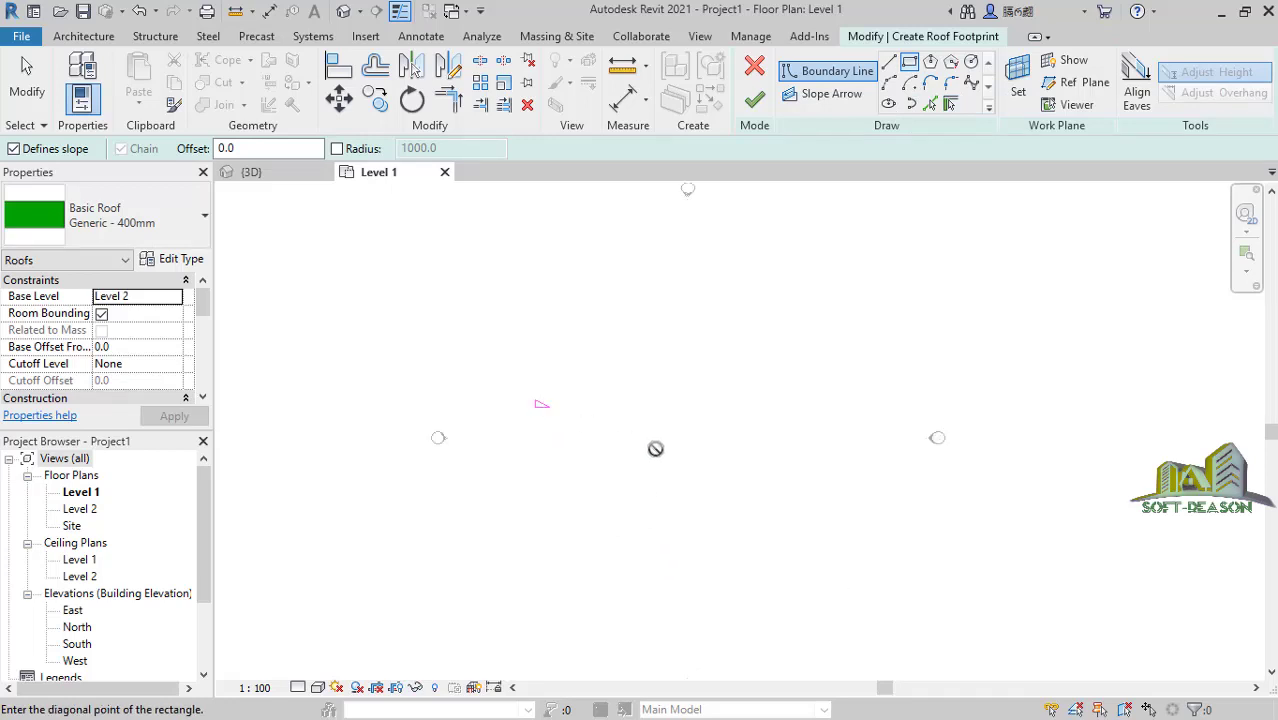
click(780, 482)
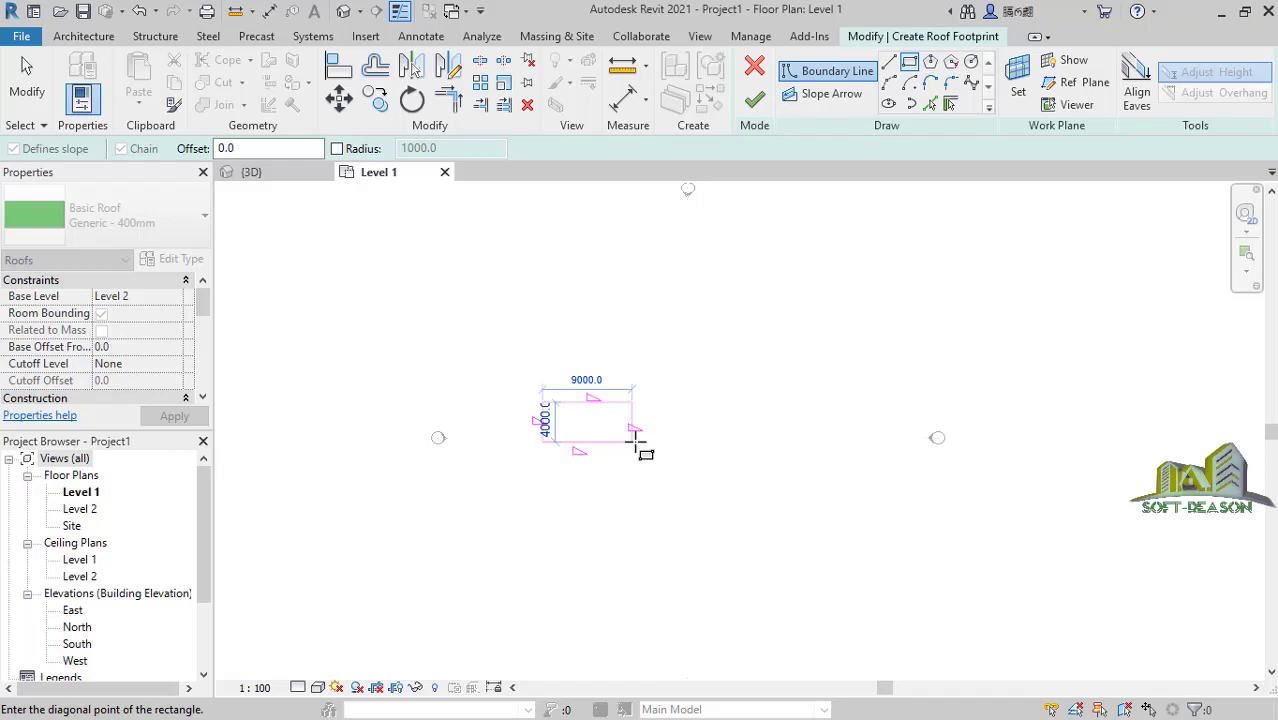
click(634, 438)
scroll(586, 420, up, 2)
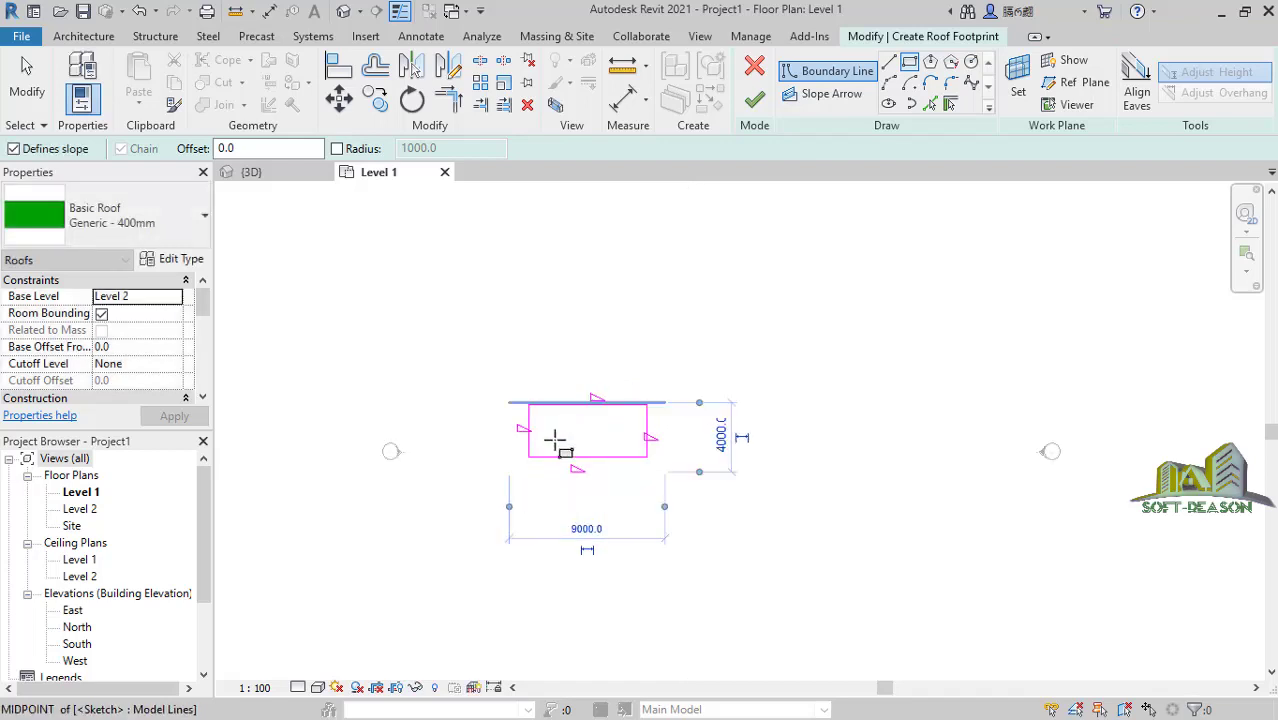
scroll(553, 440, up, 2)
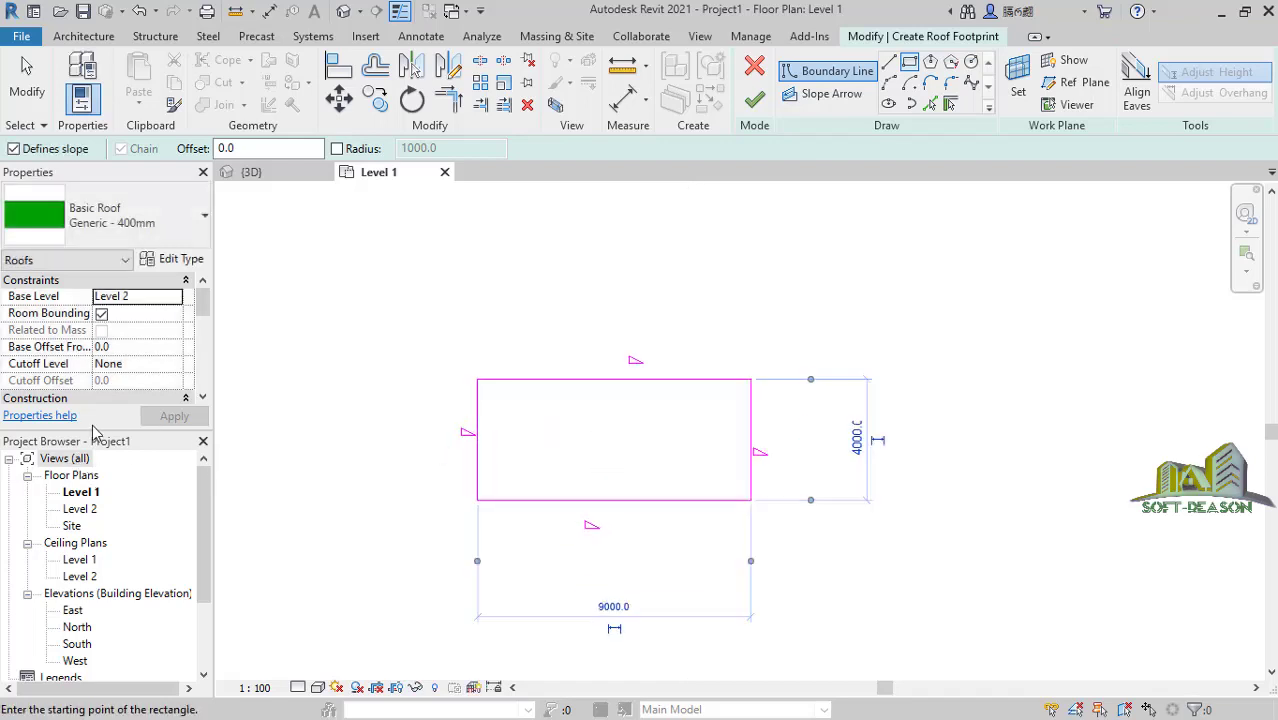
click(755, 102)
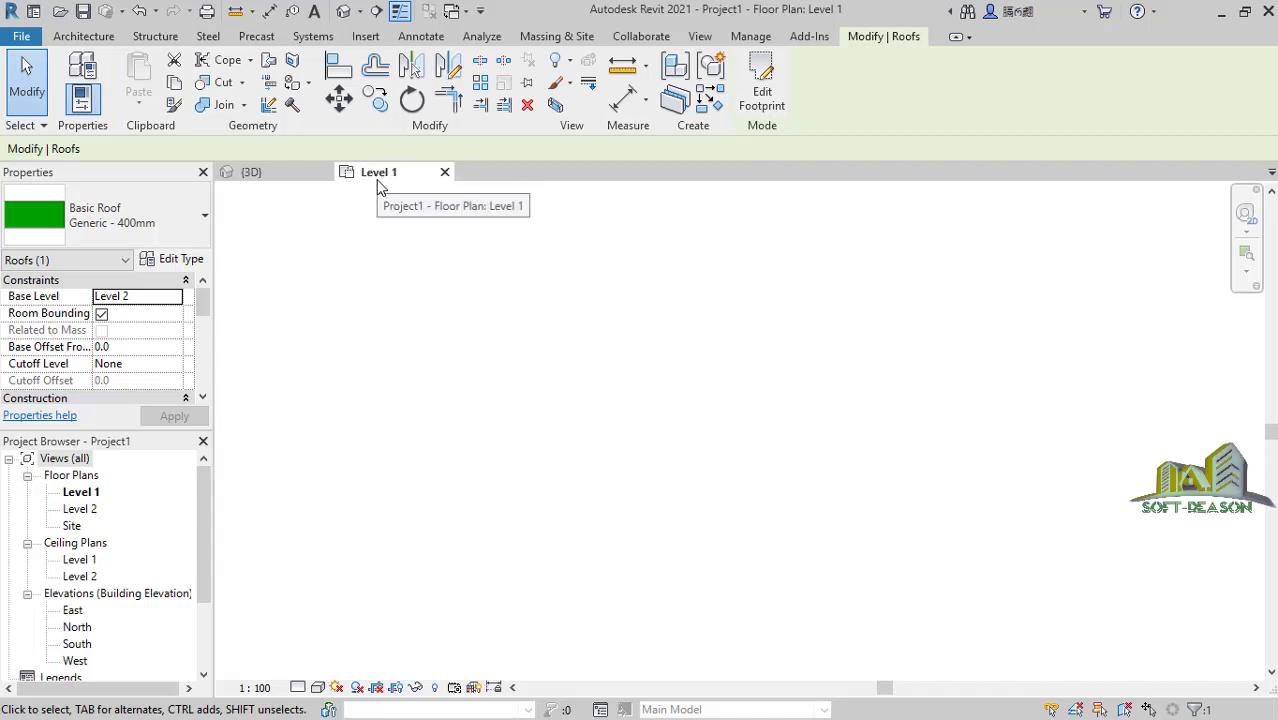
Open the Level 2 floor plan and set its detail level to Fine and its visual style to Shaded.
click(80, 512)
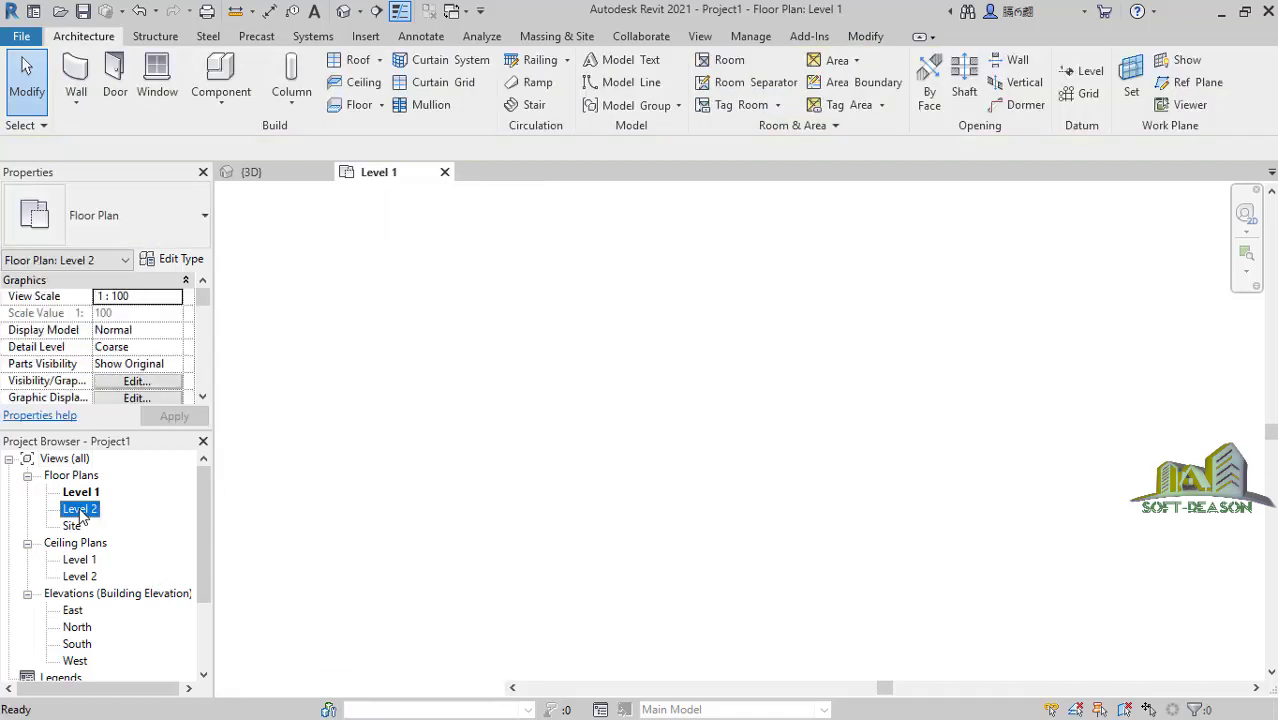
double_click(80, 510)
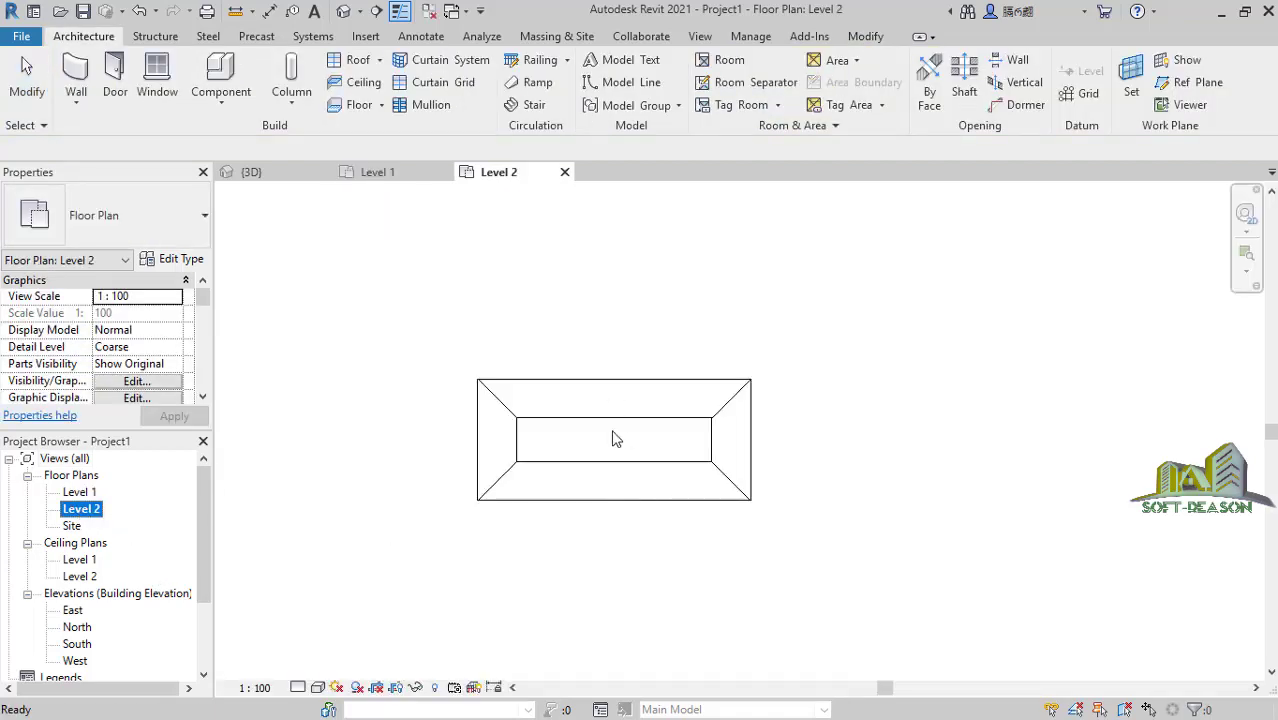
click(298, 687)
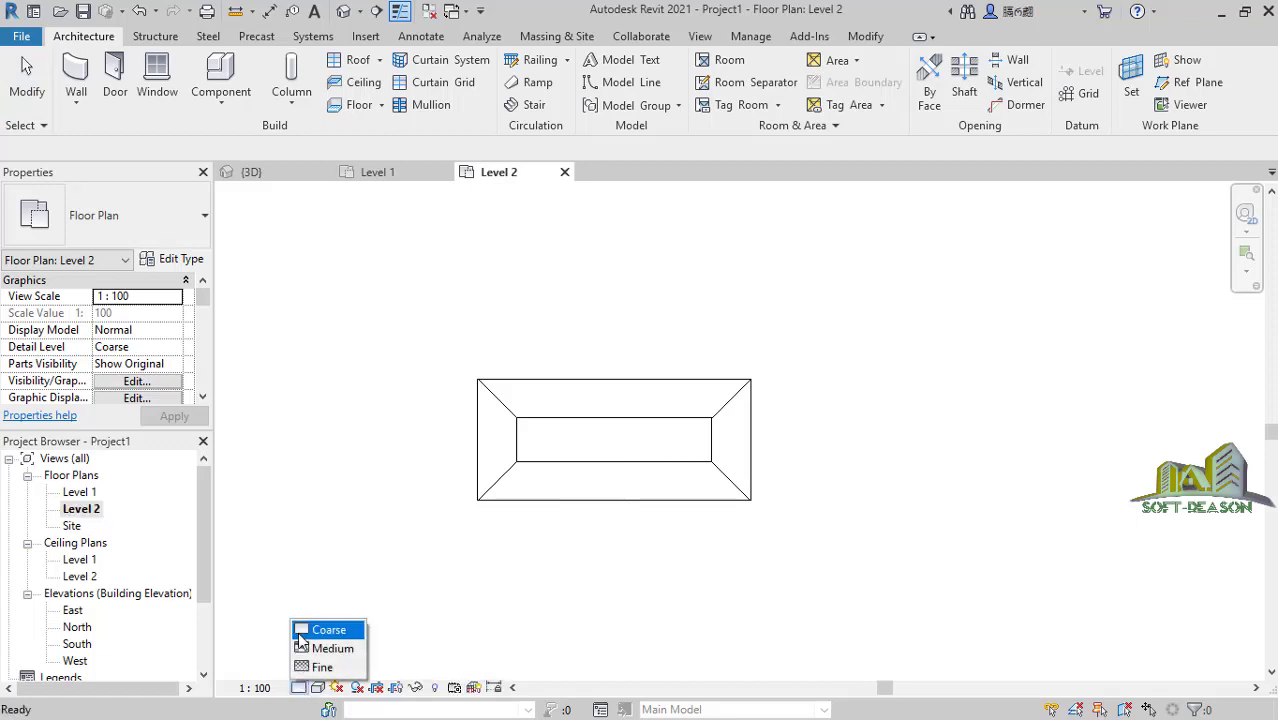
click(320, 667)
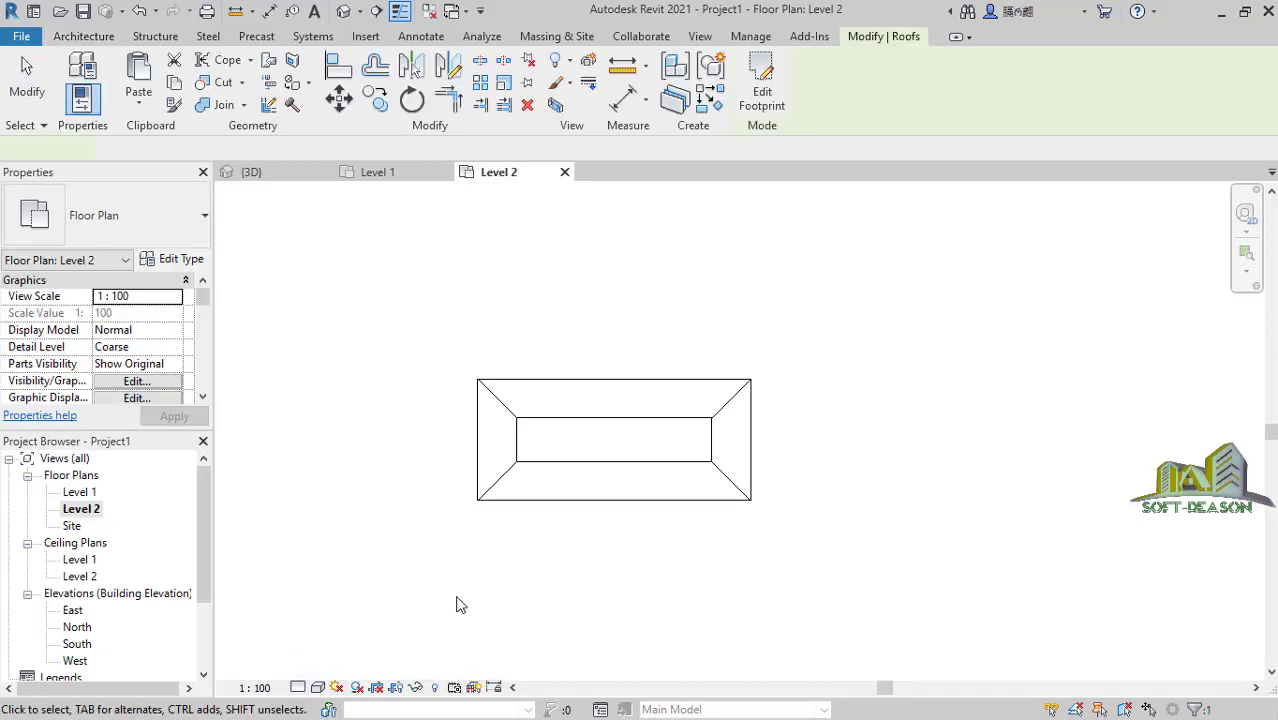
click(520, 566)
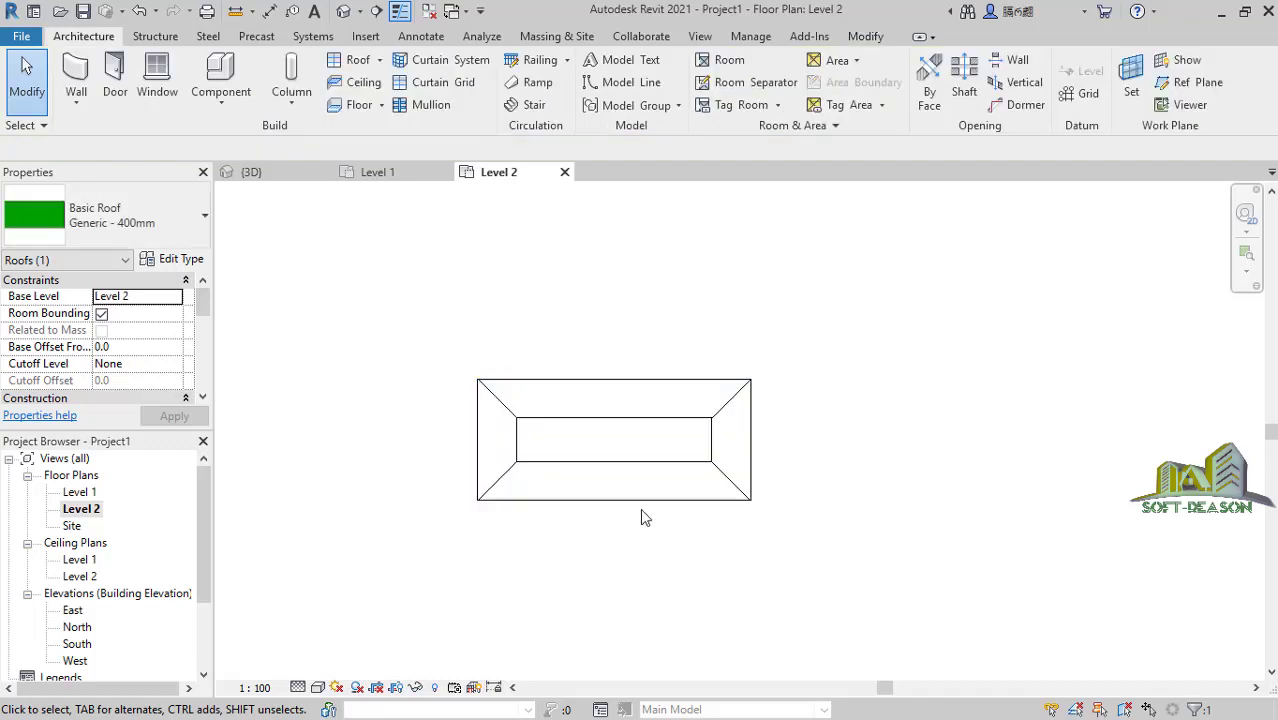
click(318, 687)
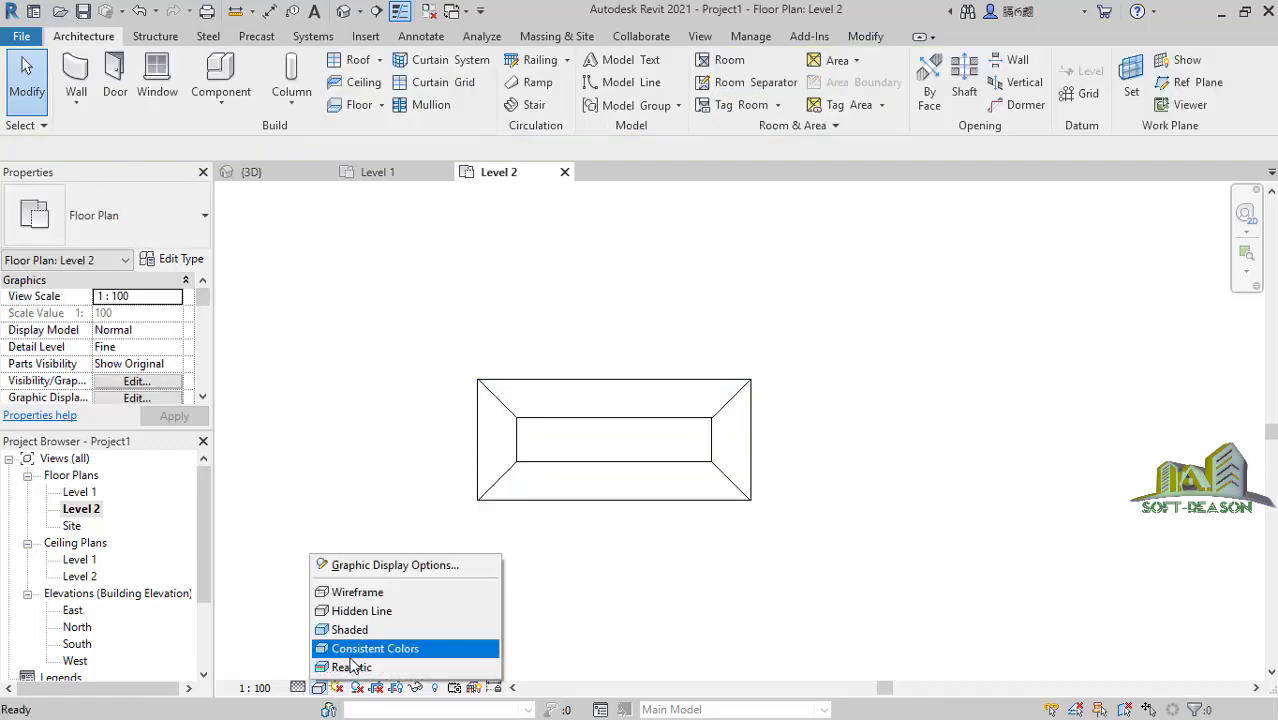
click(349, 630)
scroll(665, 451, up, 2)
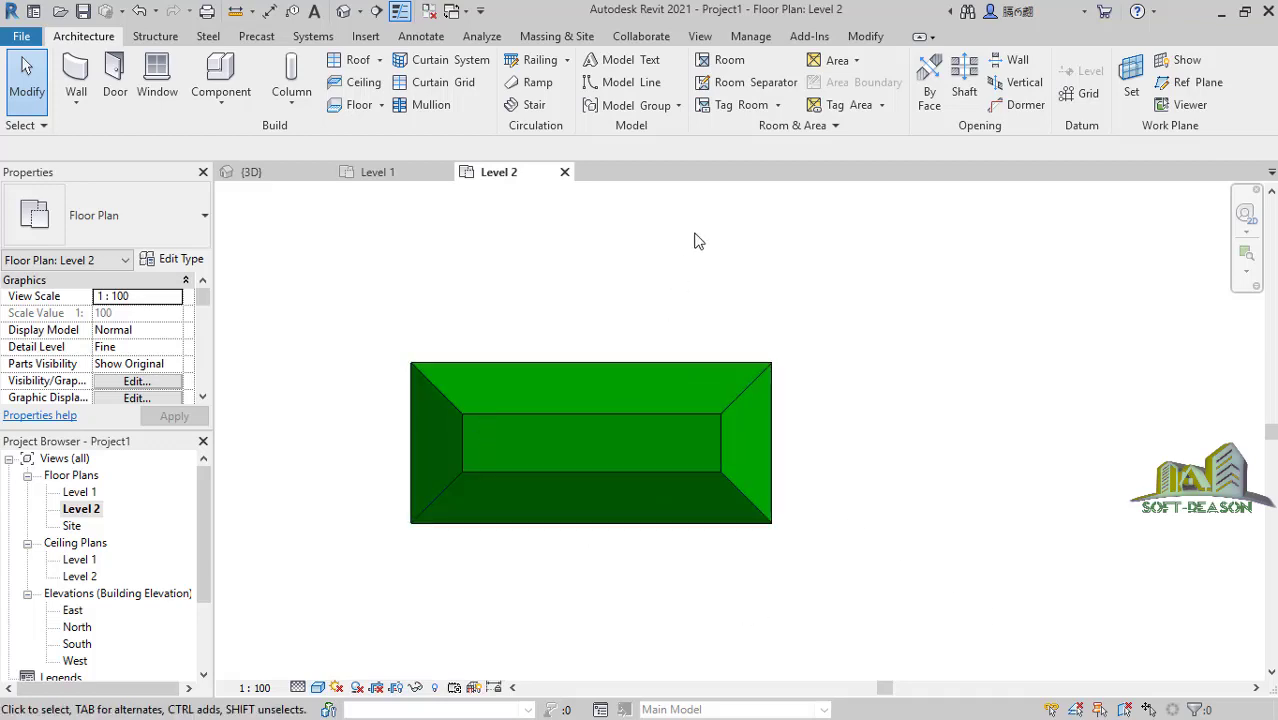
Open the default 3D view and frame the new roof.
click(345, 12)
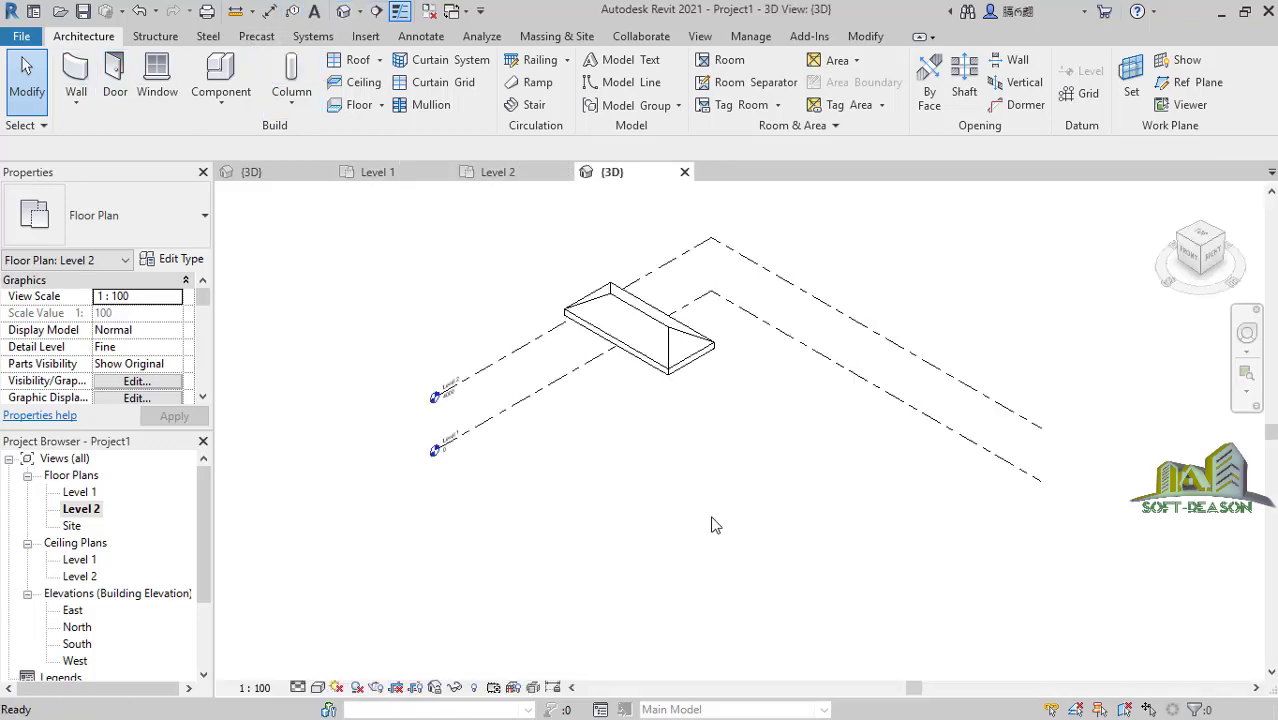
scroll(580, 264, up, 5)
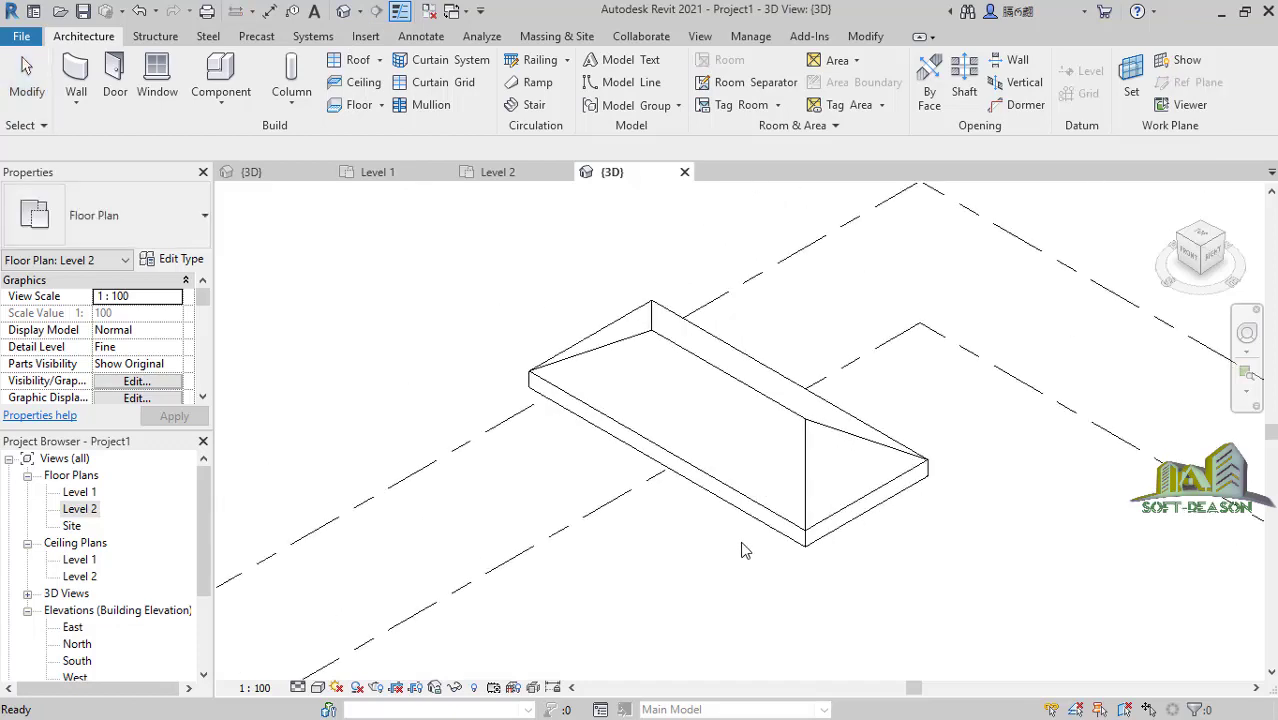
middle_drag(841, 494, 819, 494)
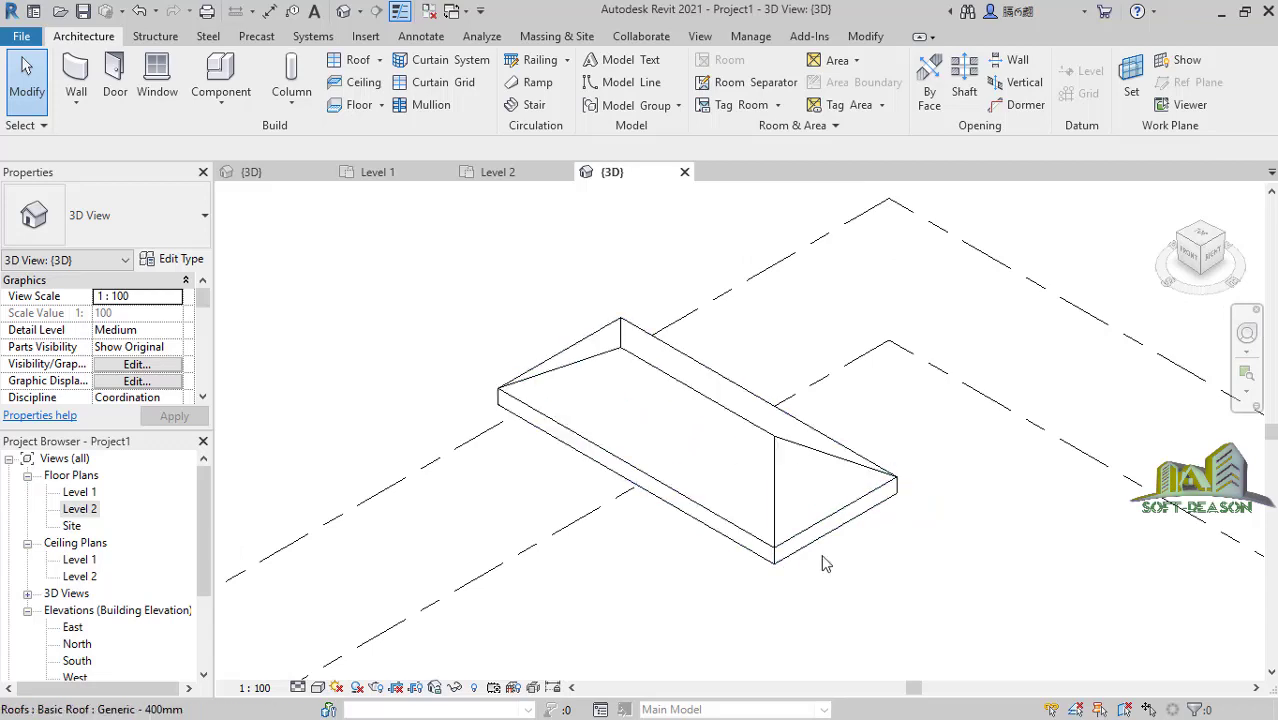
Change the footprint roof's type from the basic roof to Sloped Glazing.
click(747, 506)
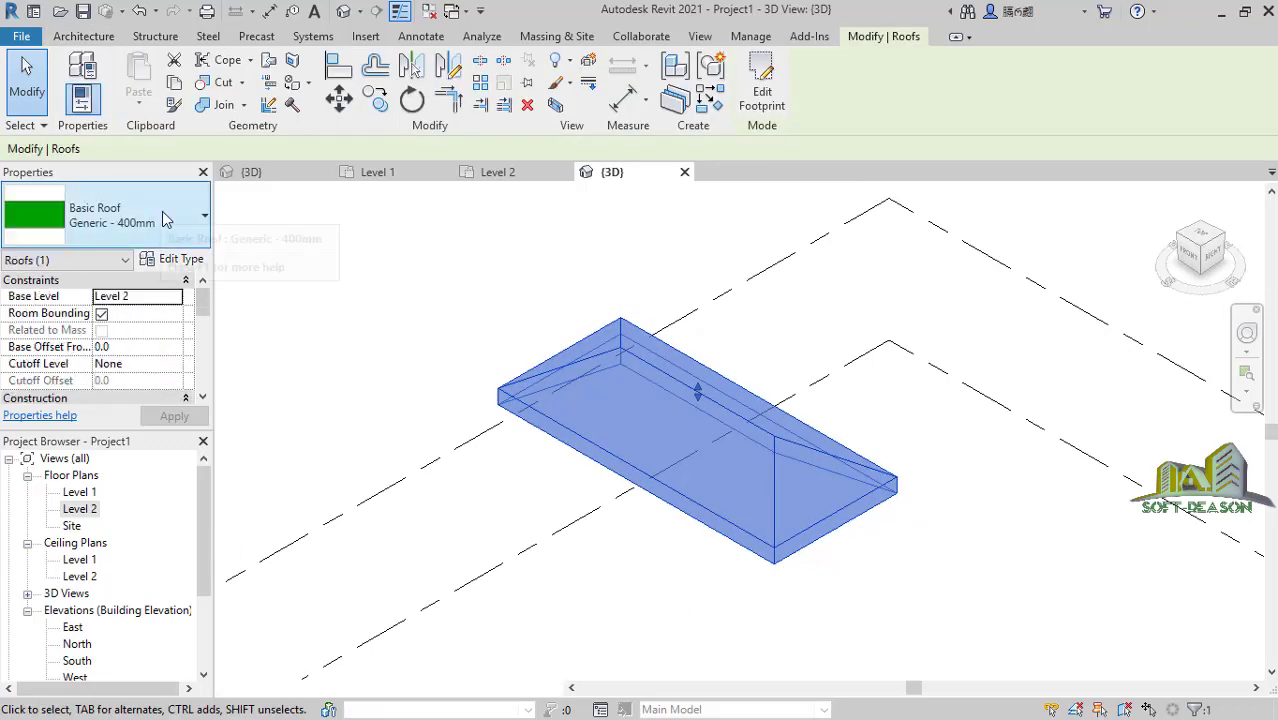
click(165, 220)
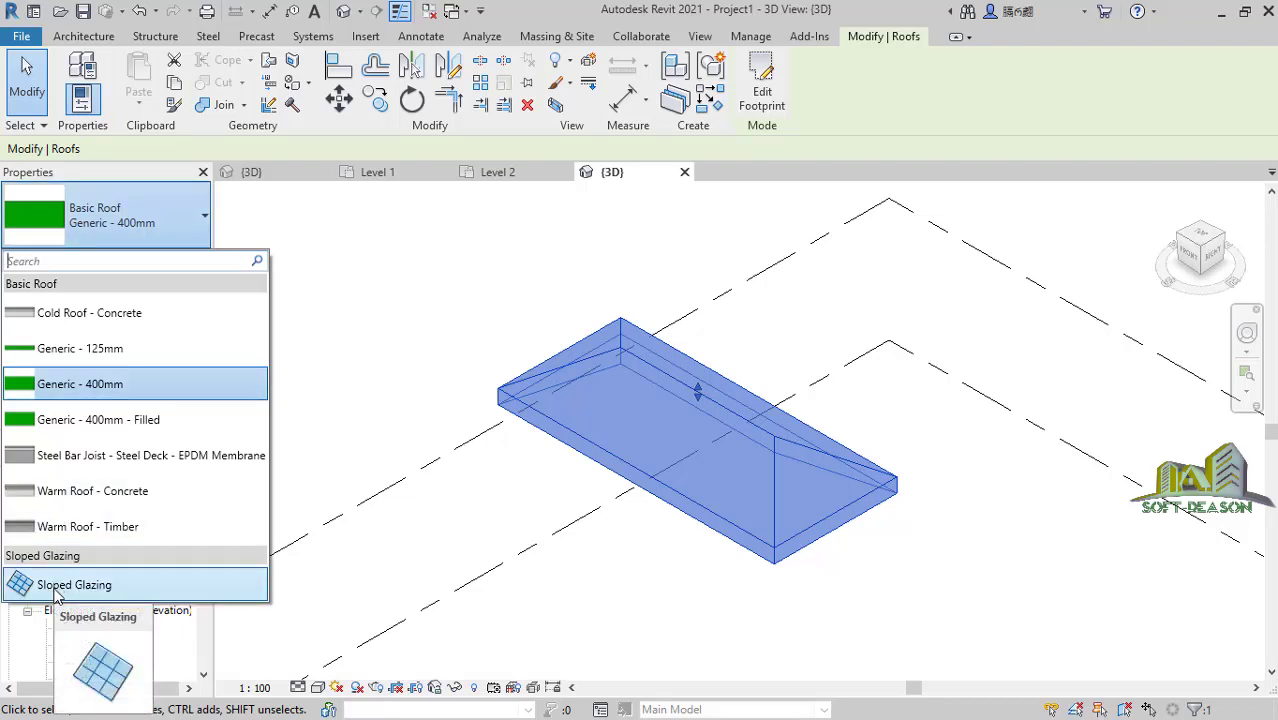
click(56, 590)
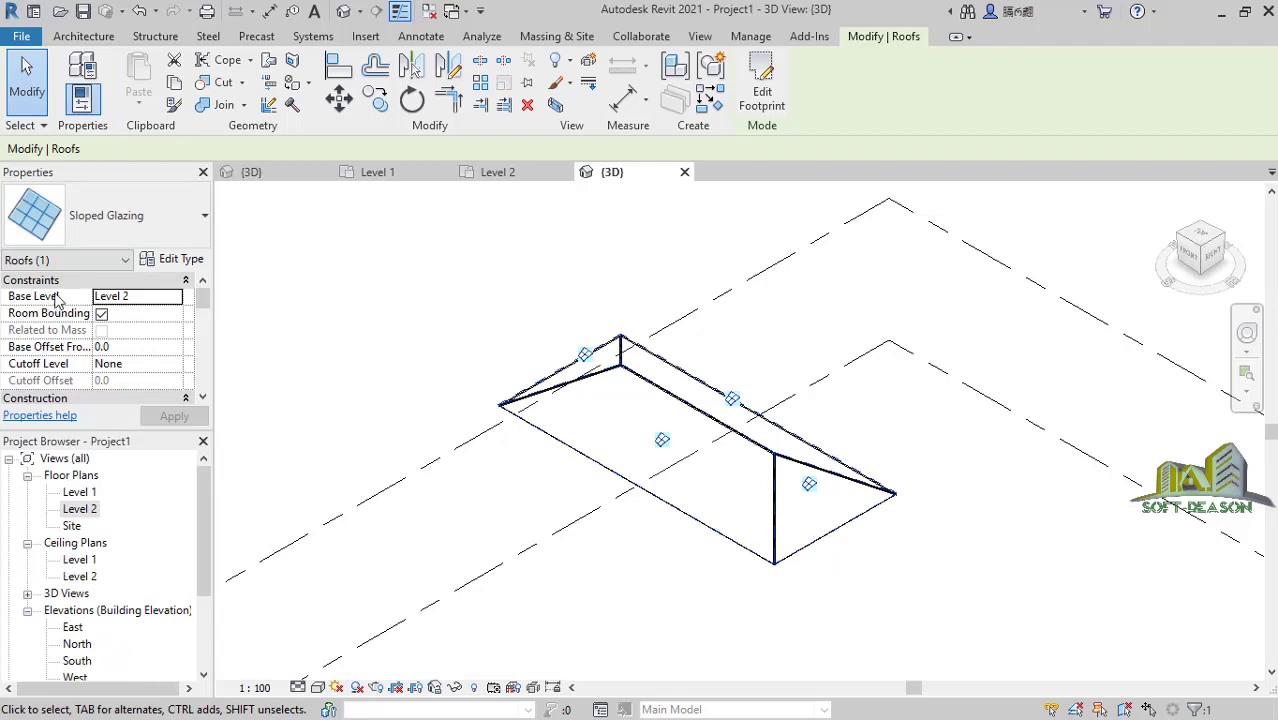
scroll(778, 582, up, 1)
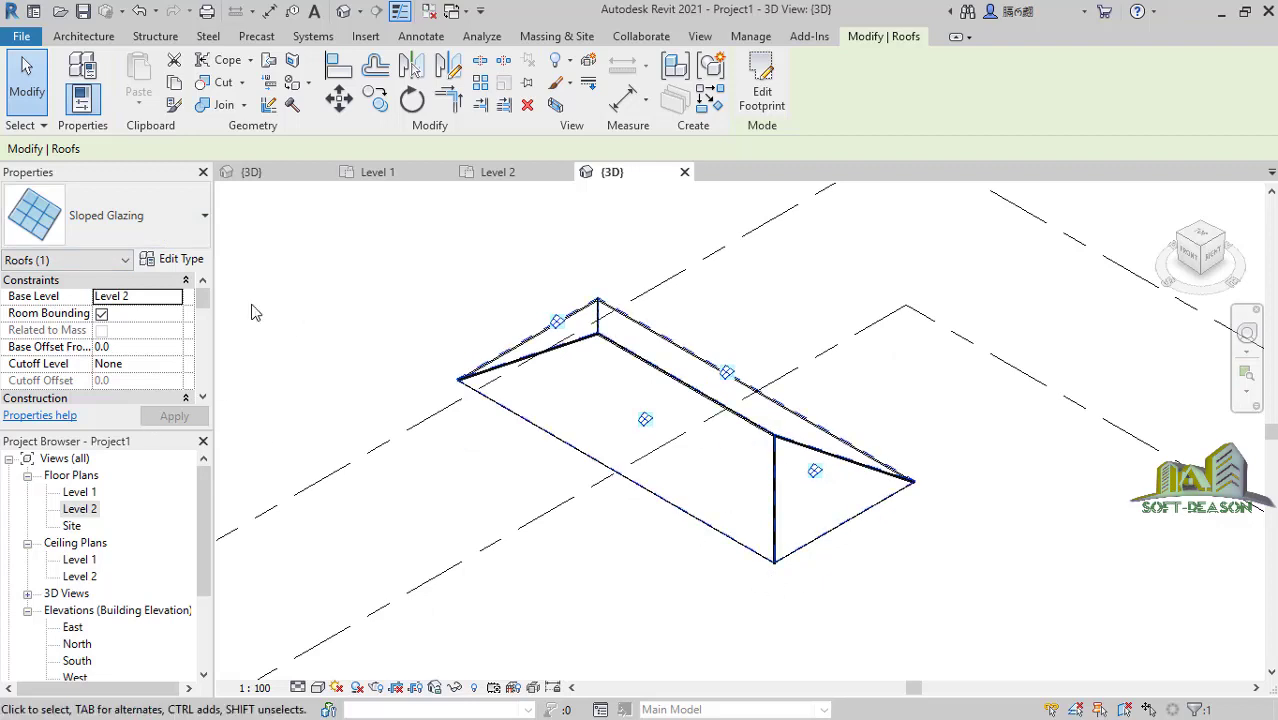
Duplicate the roof's Sloped Glazing type under the name Rafter Board.
click(180, 259)
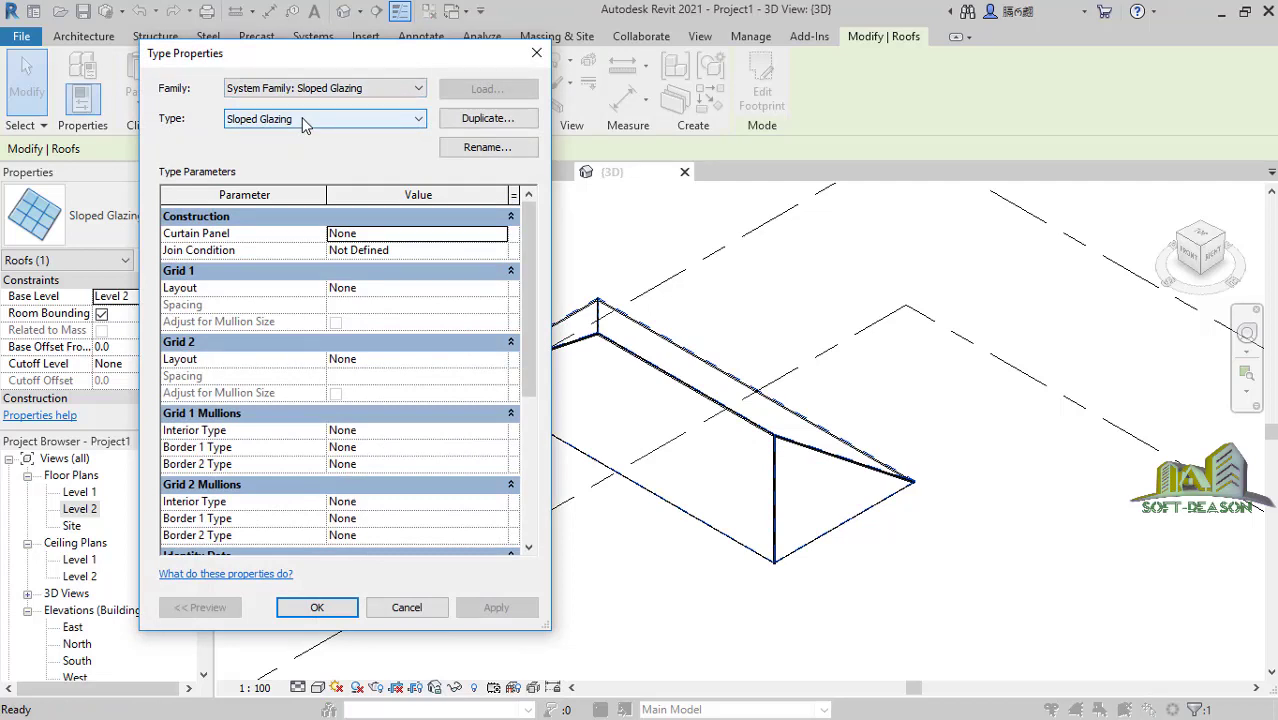
click(468, 118)
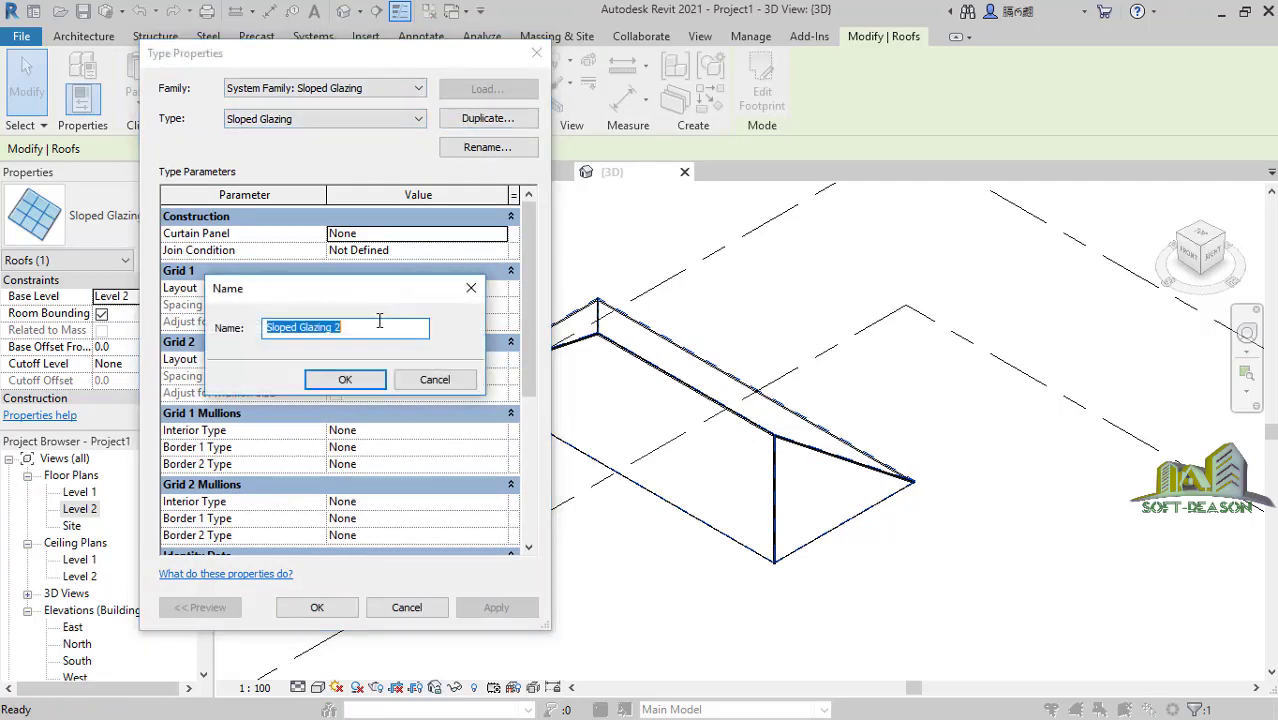
text(r)
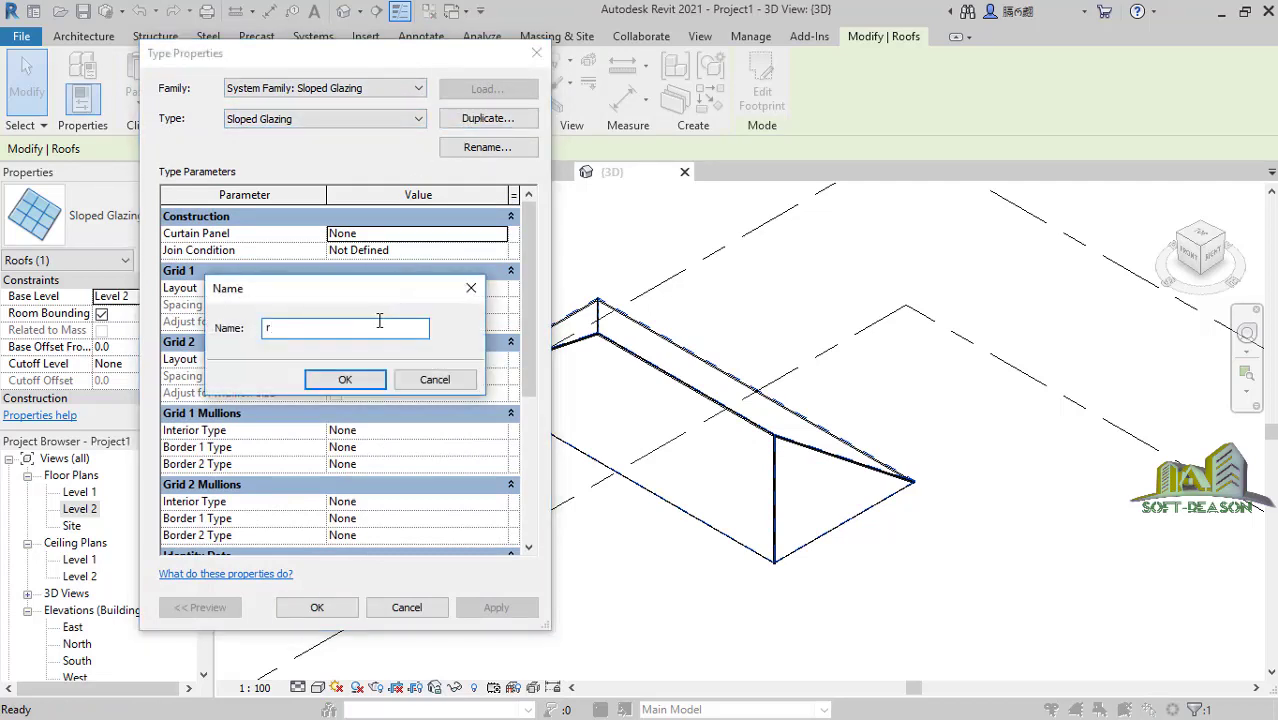
key(BackSpace)
text(Rafter Board)
click(344, 380)
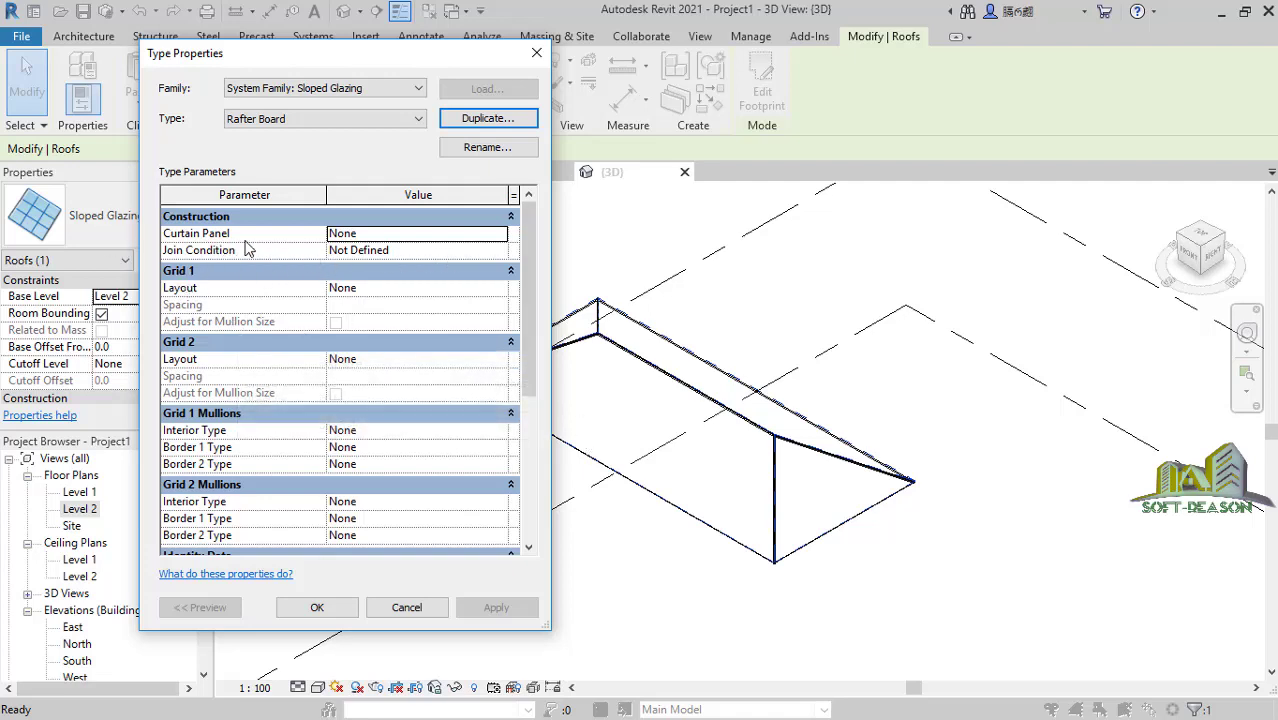
Set the Rafter Board curtain panel to Empty System Panel : Empty and the Grid 1 layout to Maximum Spacing at 400.
click(491, 233)
click(500, 234)
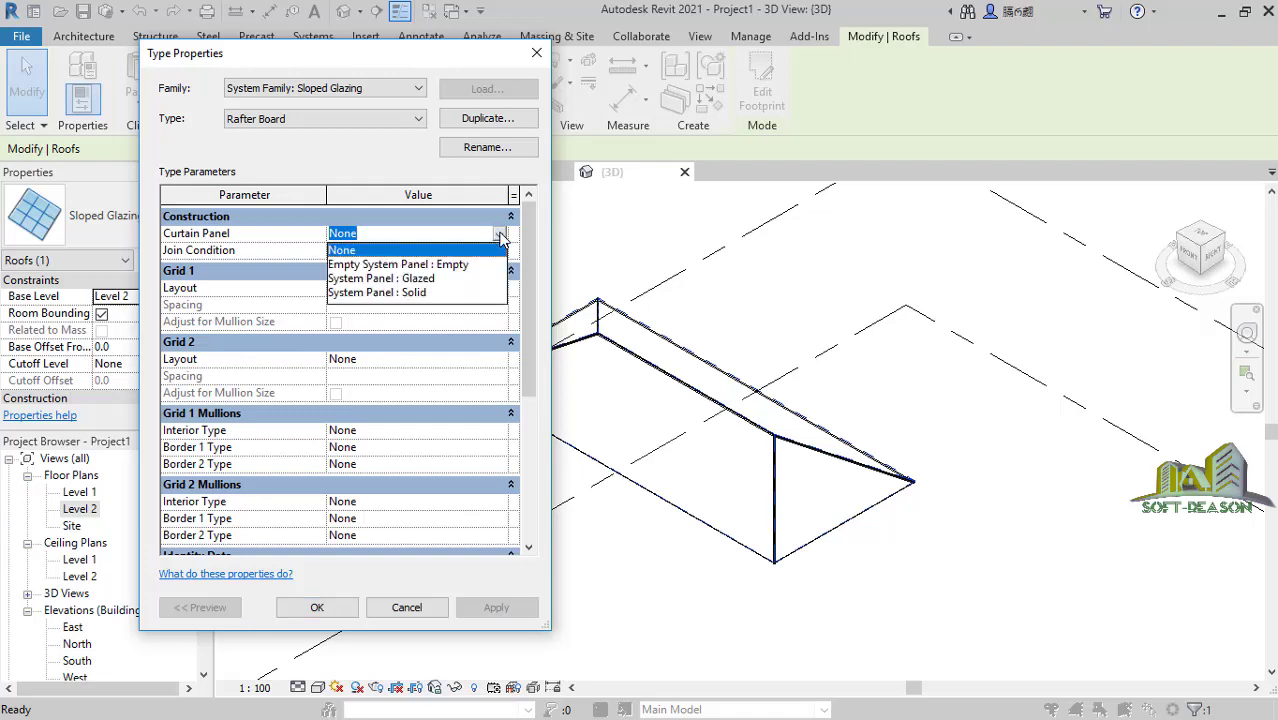
click(407, 264)
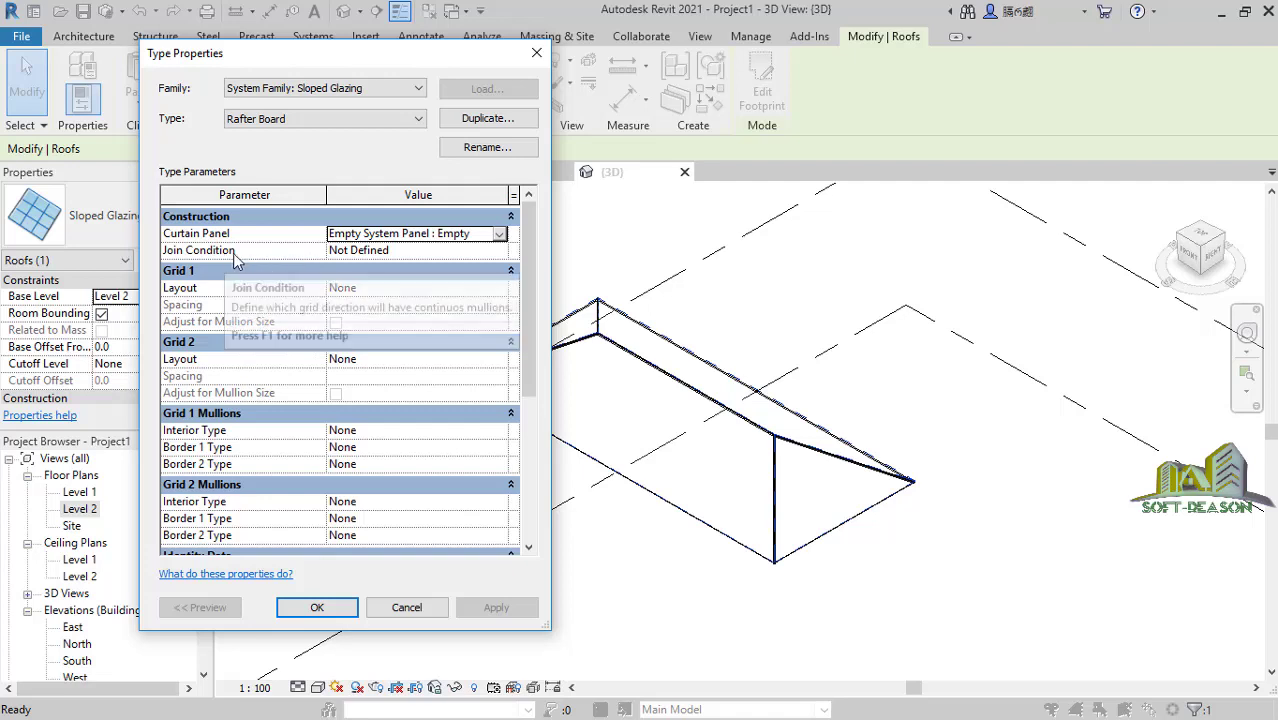
click(399, 288)
click(351, 288)
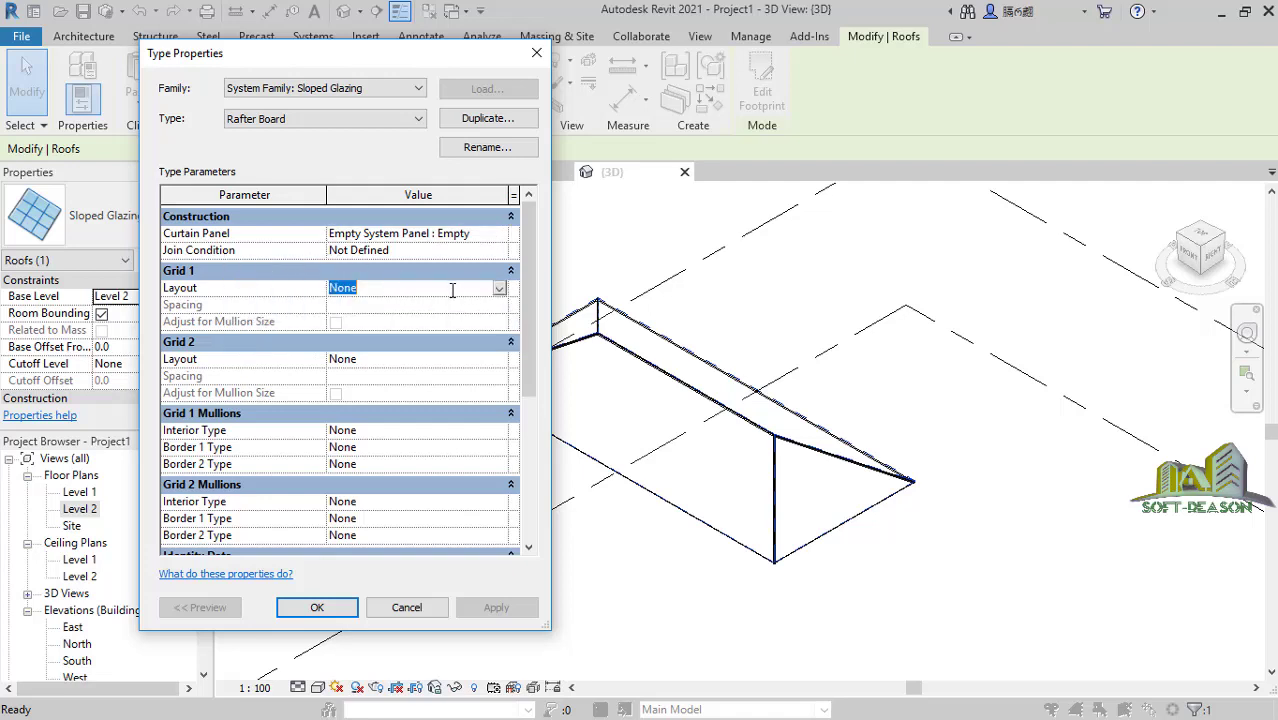
click(499, 288)
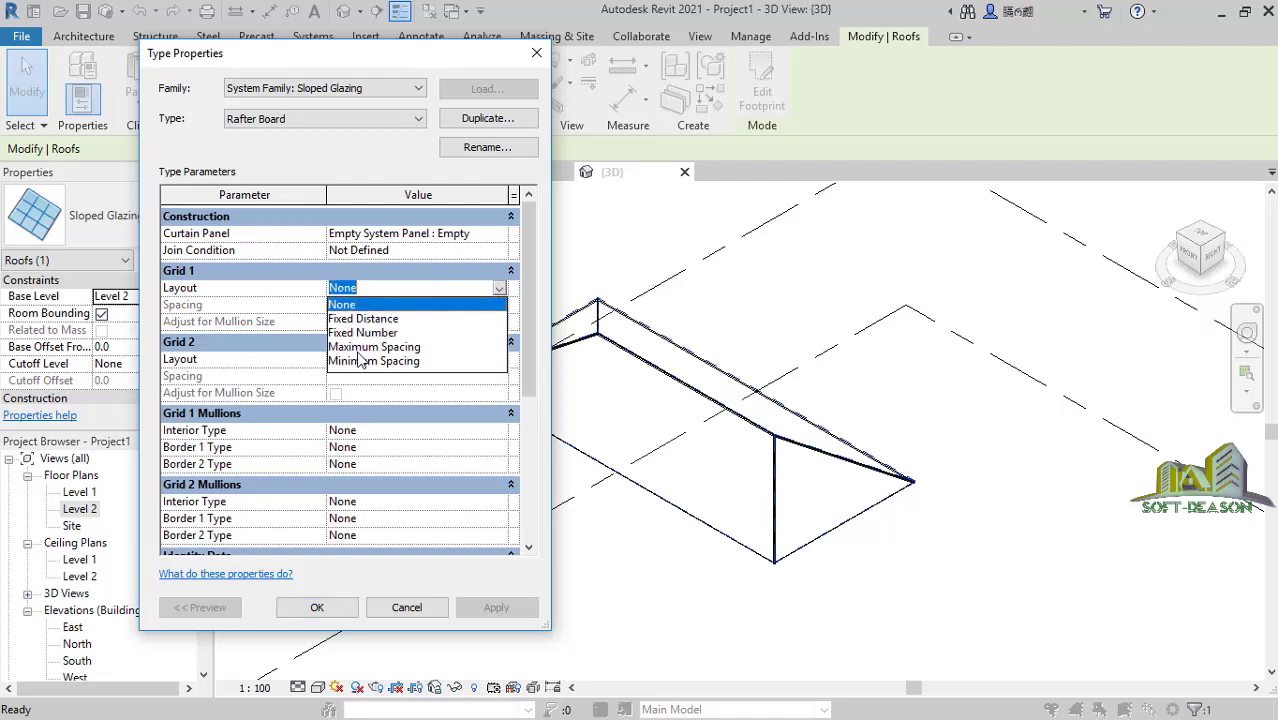
click(360, 347)
click(378, 304)
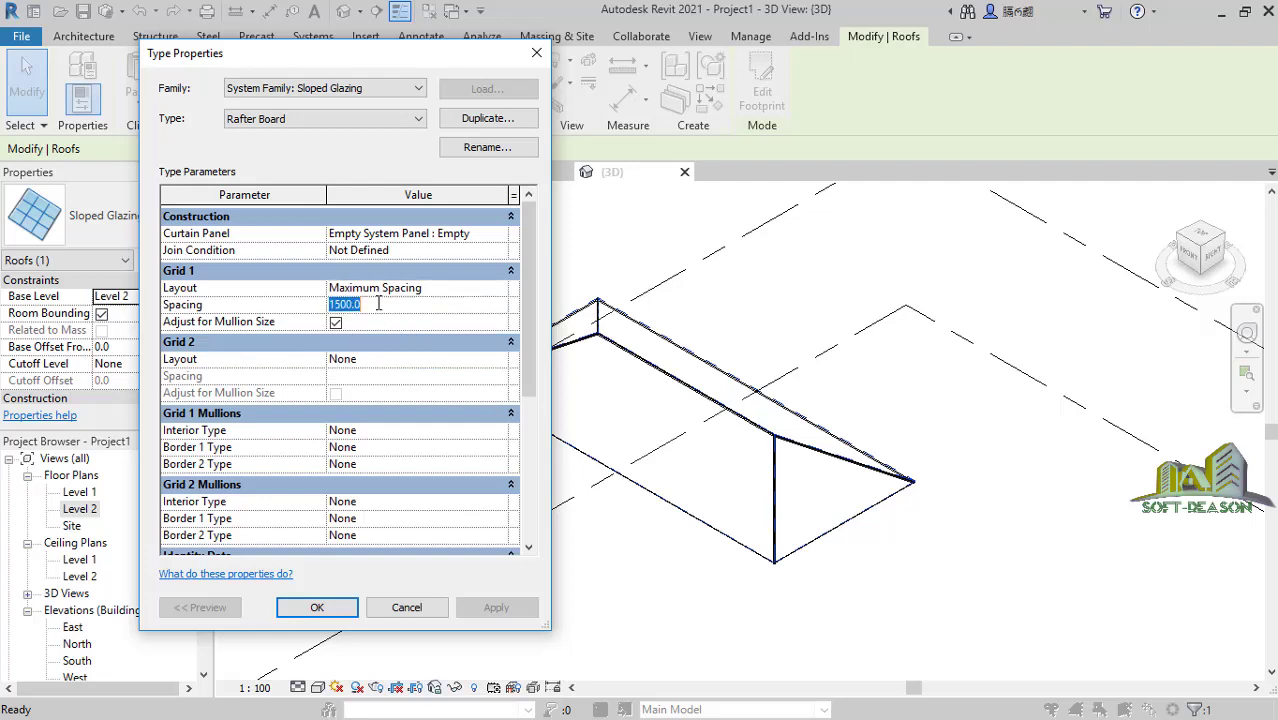
text(400)
Set the Grid 1 interior mullion type to Rectangular Mullion : 50 x 150mm.
click(412, 446)
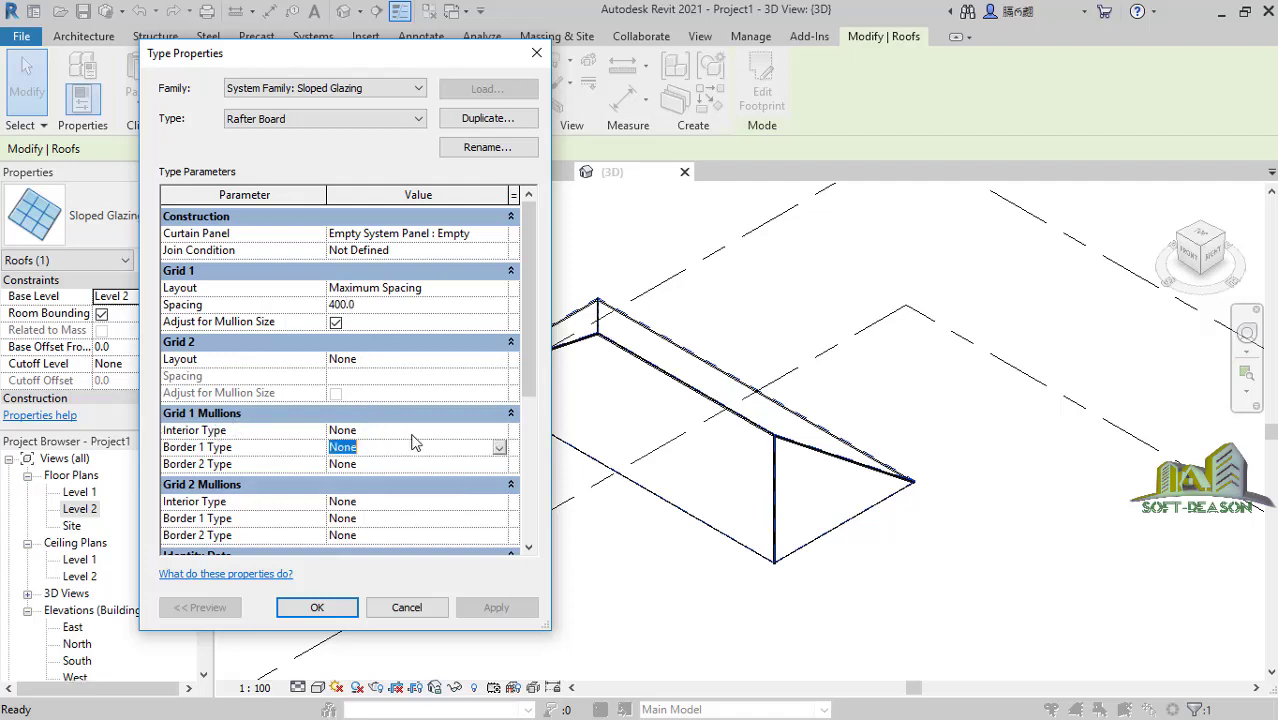
click(414, 431)
click(499, 431)
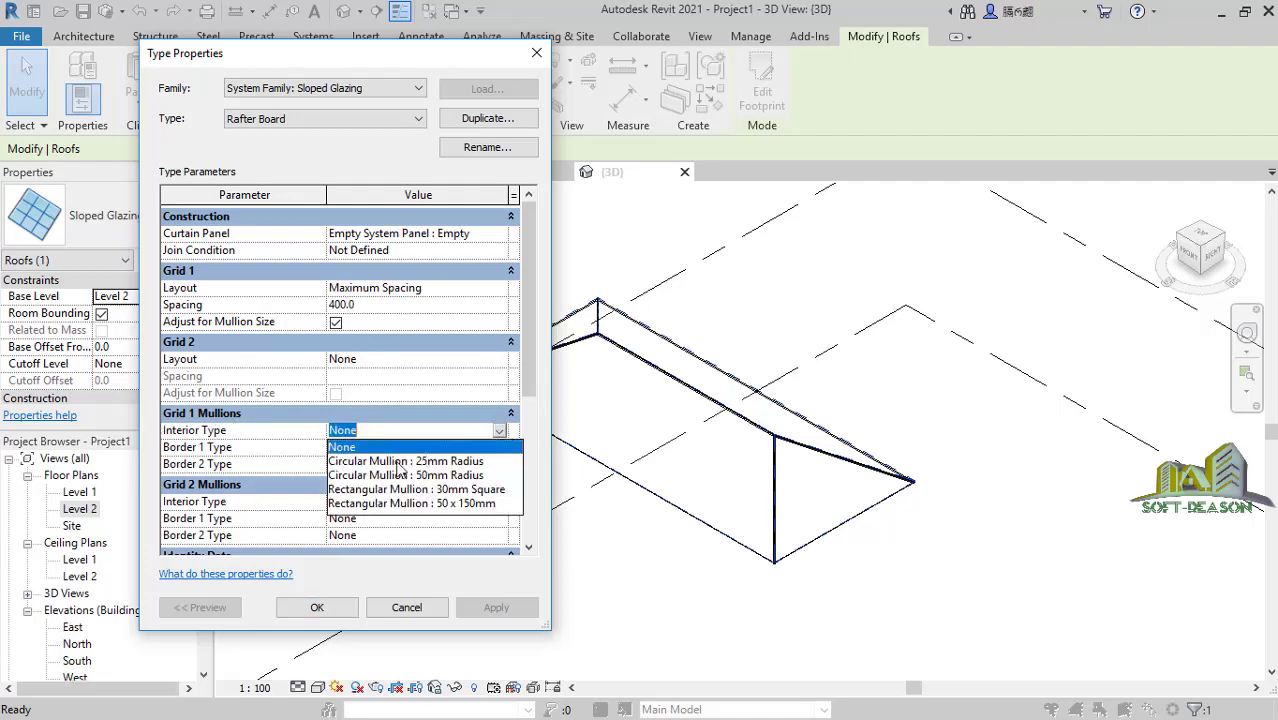
click(455, 505)
Assign Rectangular Mullion : 50 x 150mm to both Grid 1 border mullions and apply the Rafter Board type changes.
click(450, 450)
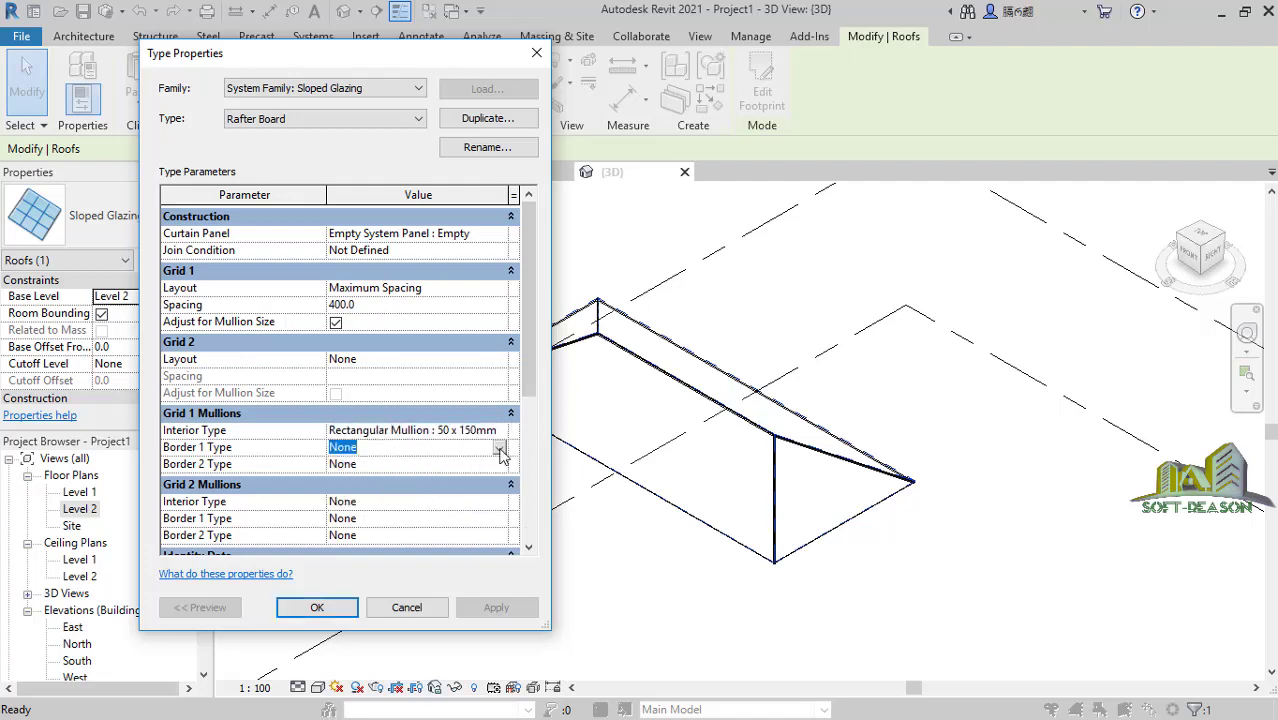
click(499, 449)
scroll(488, 540, down, 1)
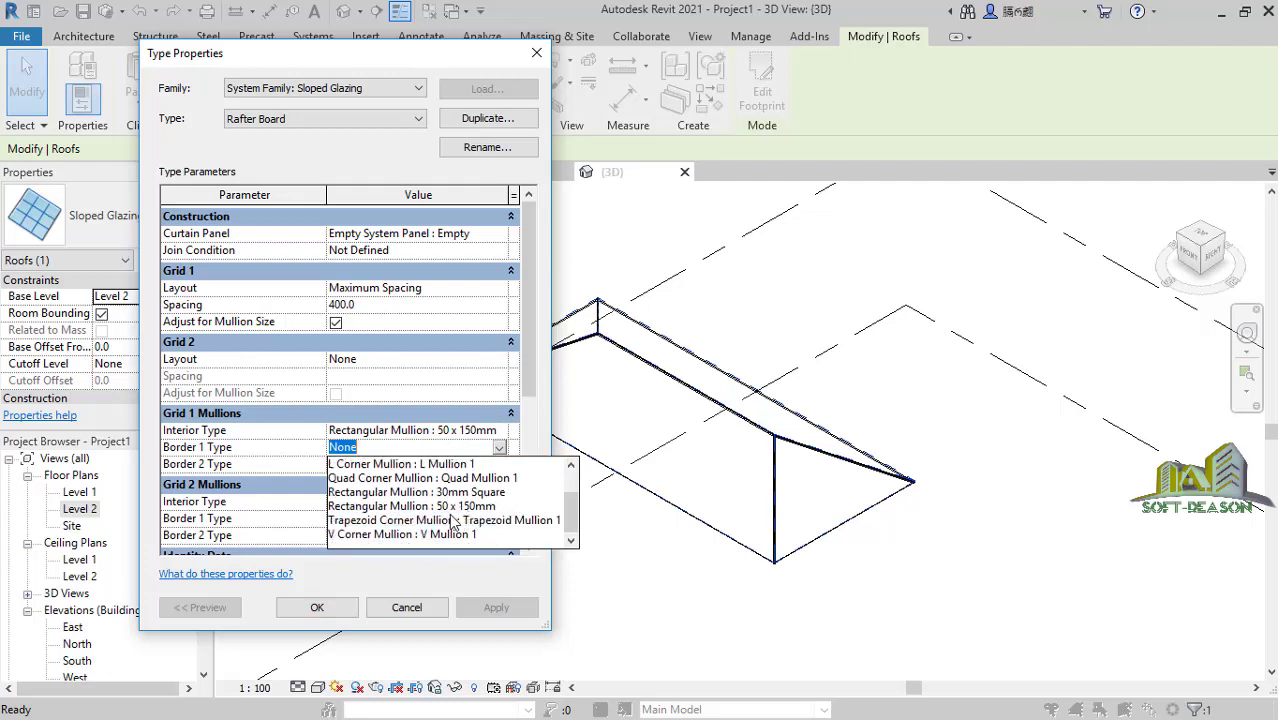
click(455, 506)
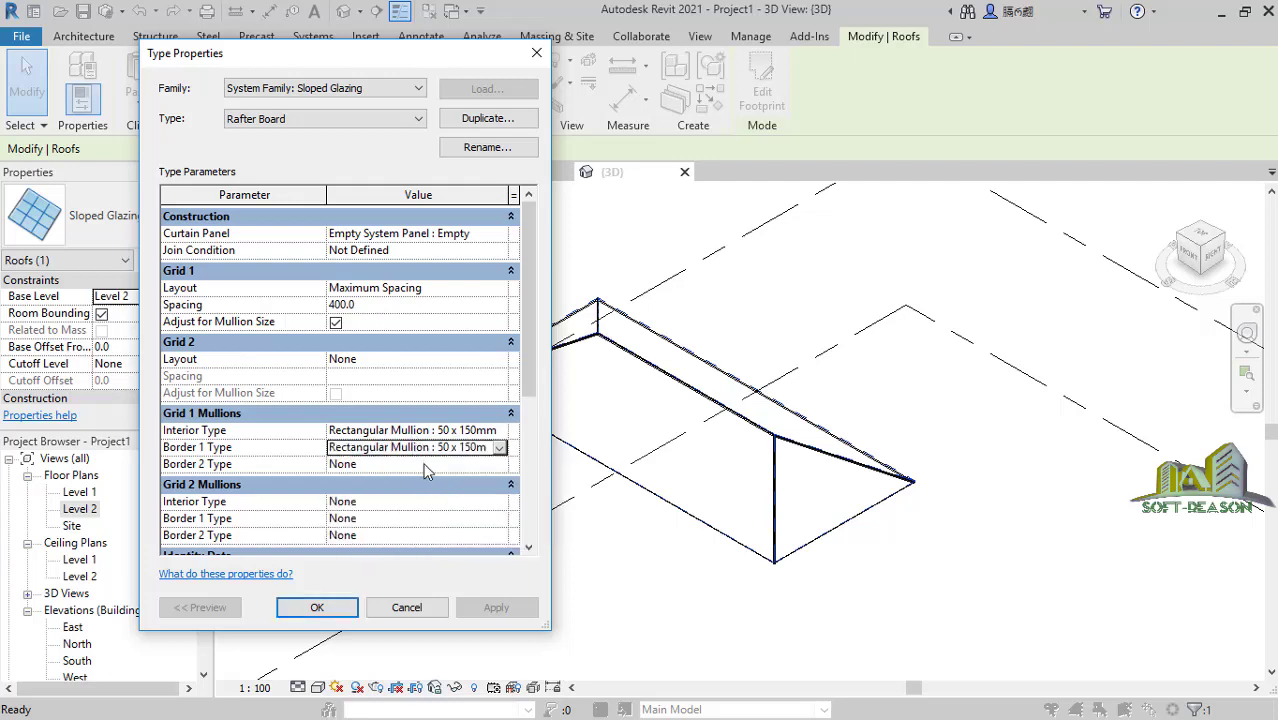
click(448, 467)
click(499, 466)
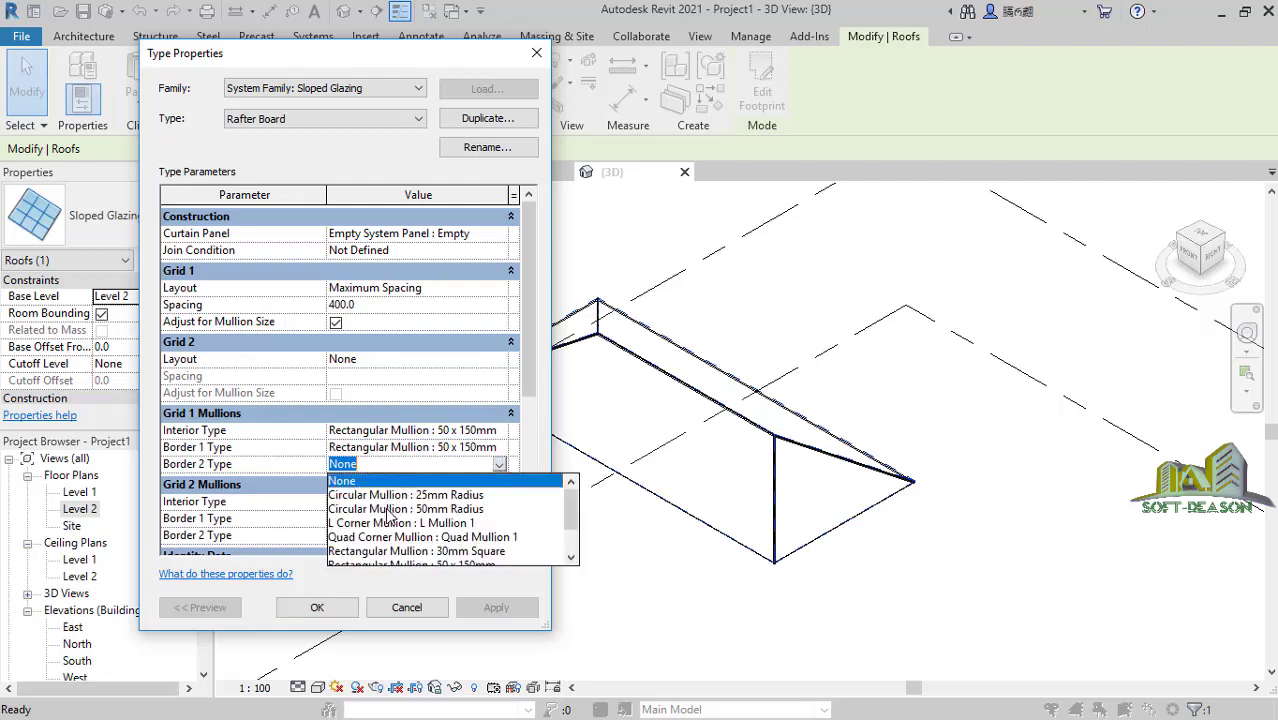
scroll(409, 540, down, 1)
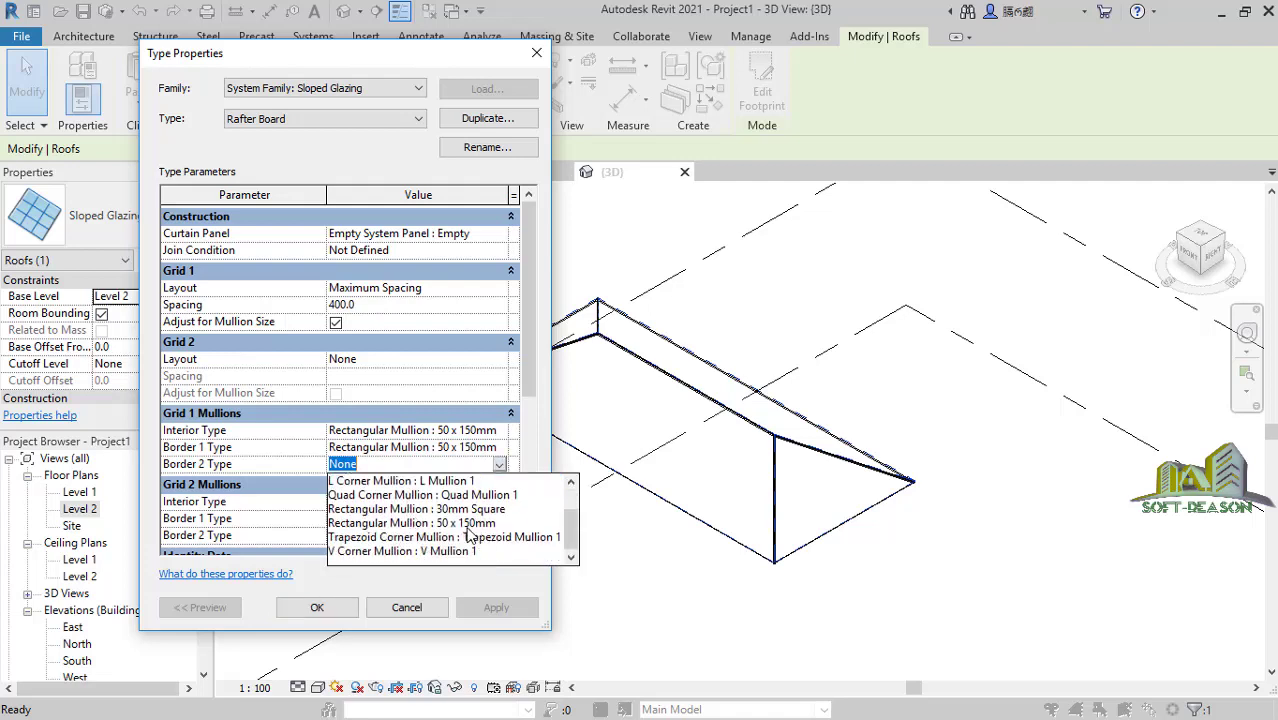
click(464, 523)
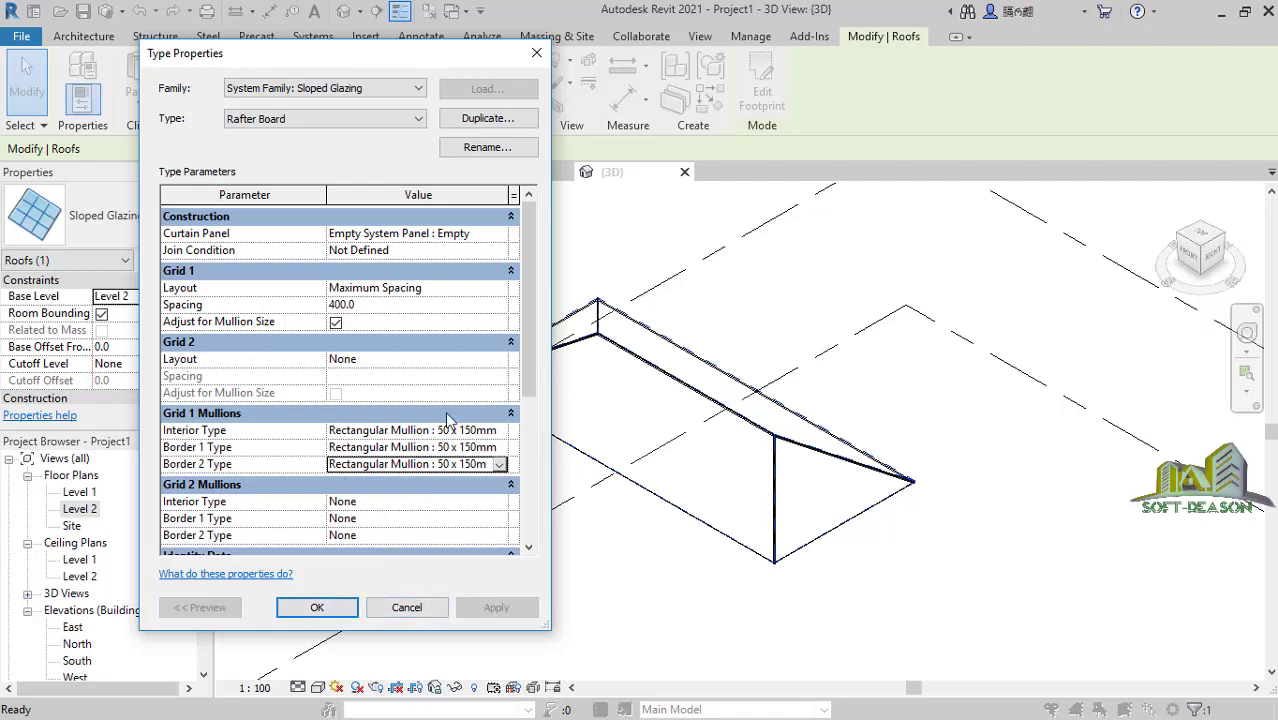
click(319, 608)
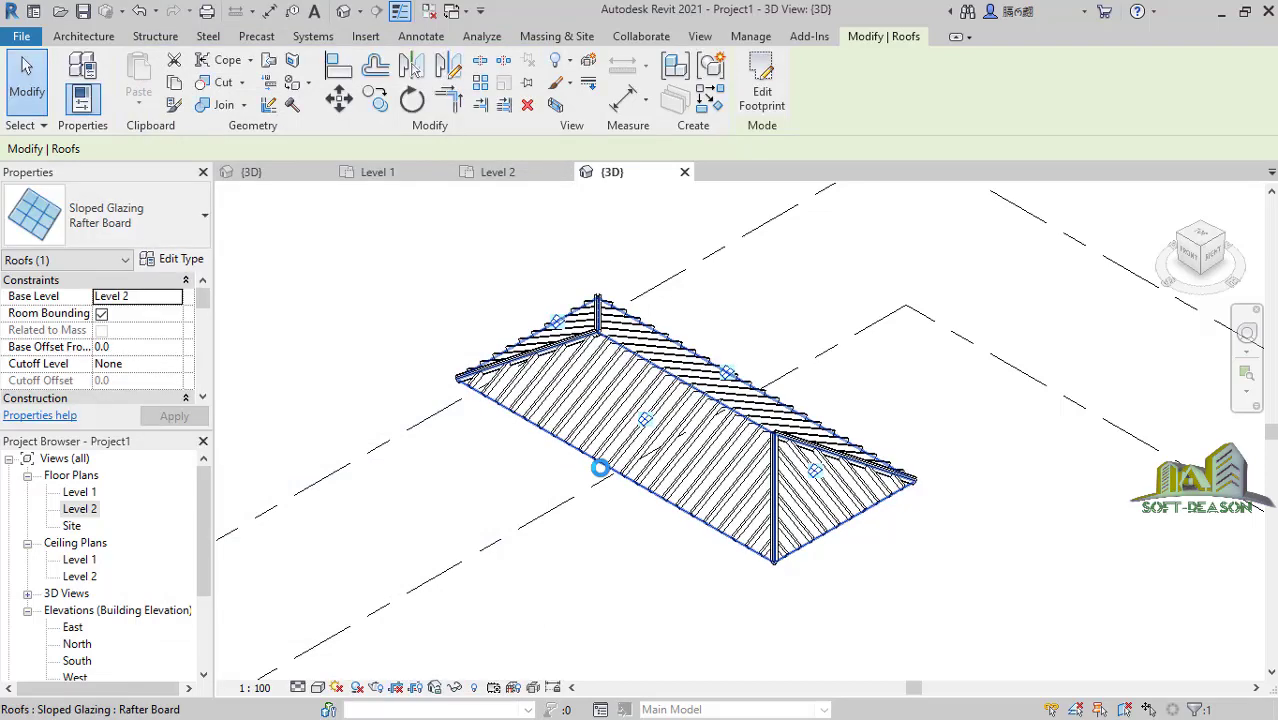
Examine the generated rafters along the eaves, at the hip corner and across the long roof slope.
scroll(802, 540, up, 3)
scroll(802, 540, up, 1)
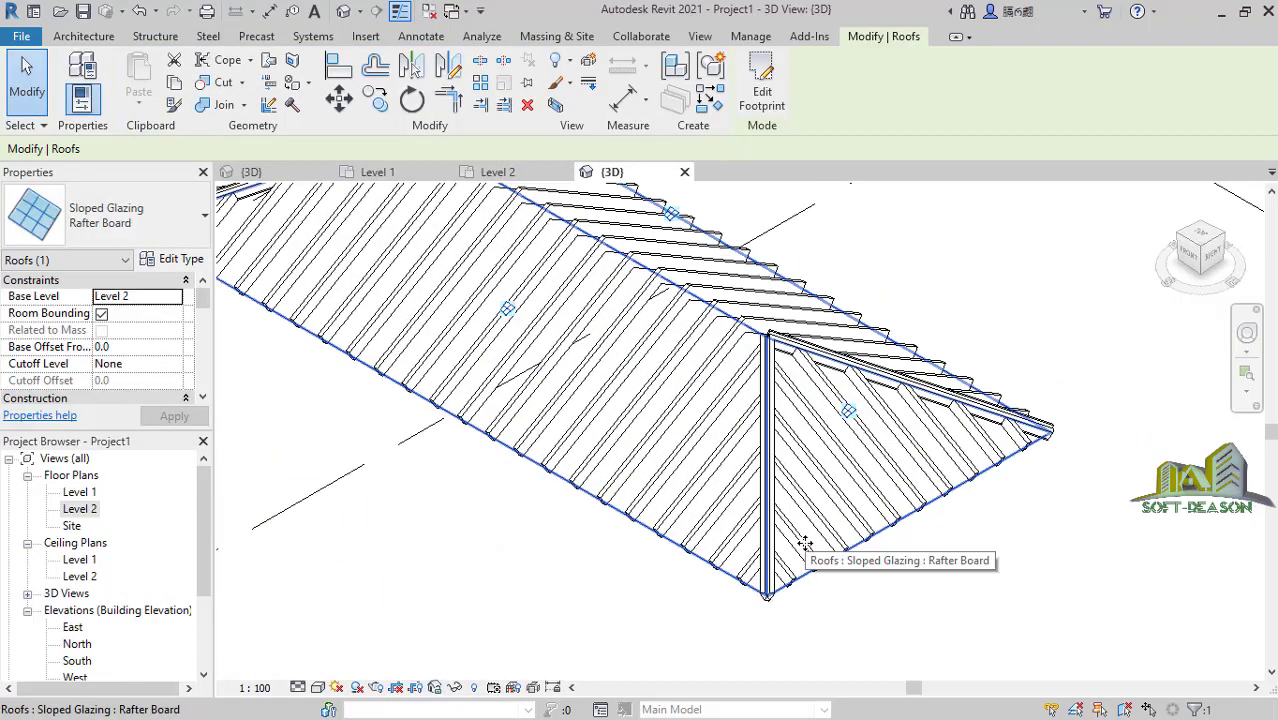
scroll(800, 520, up, 2)
scroll(806, 490, up, 1)
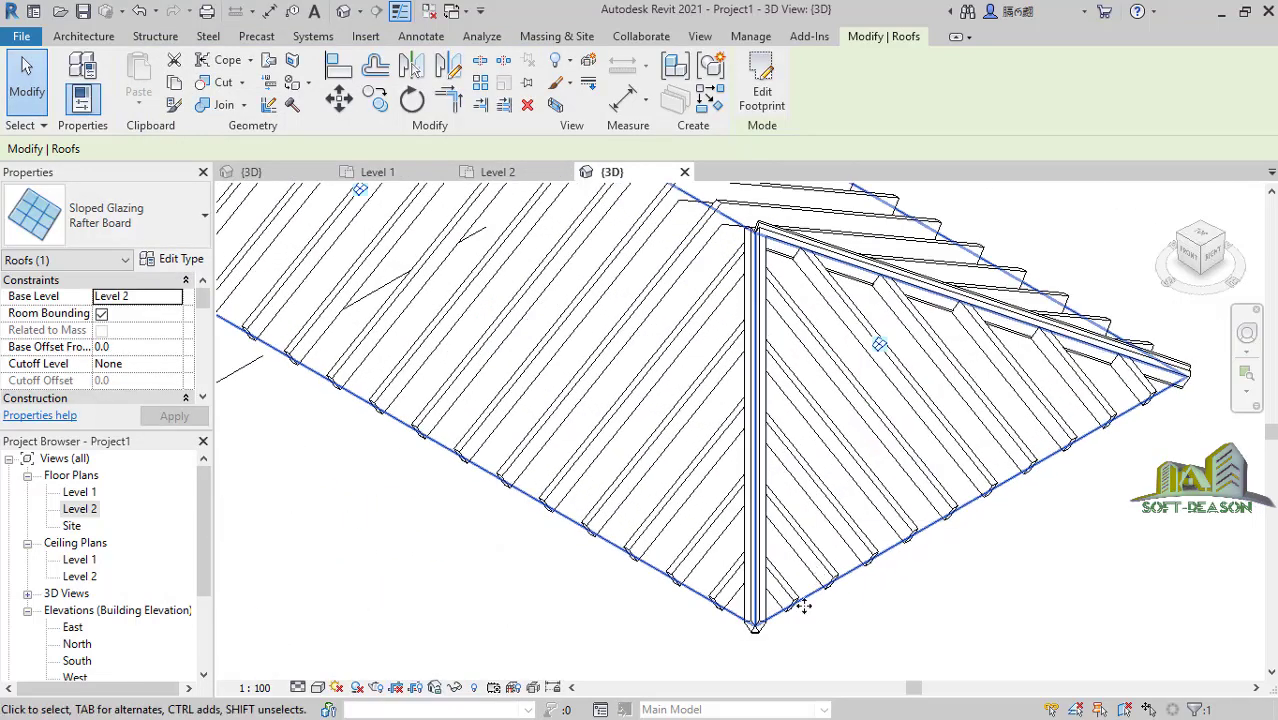
scroll(742, 546, down, 1)
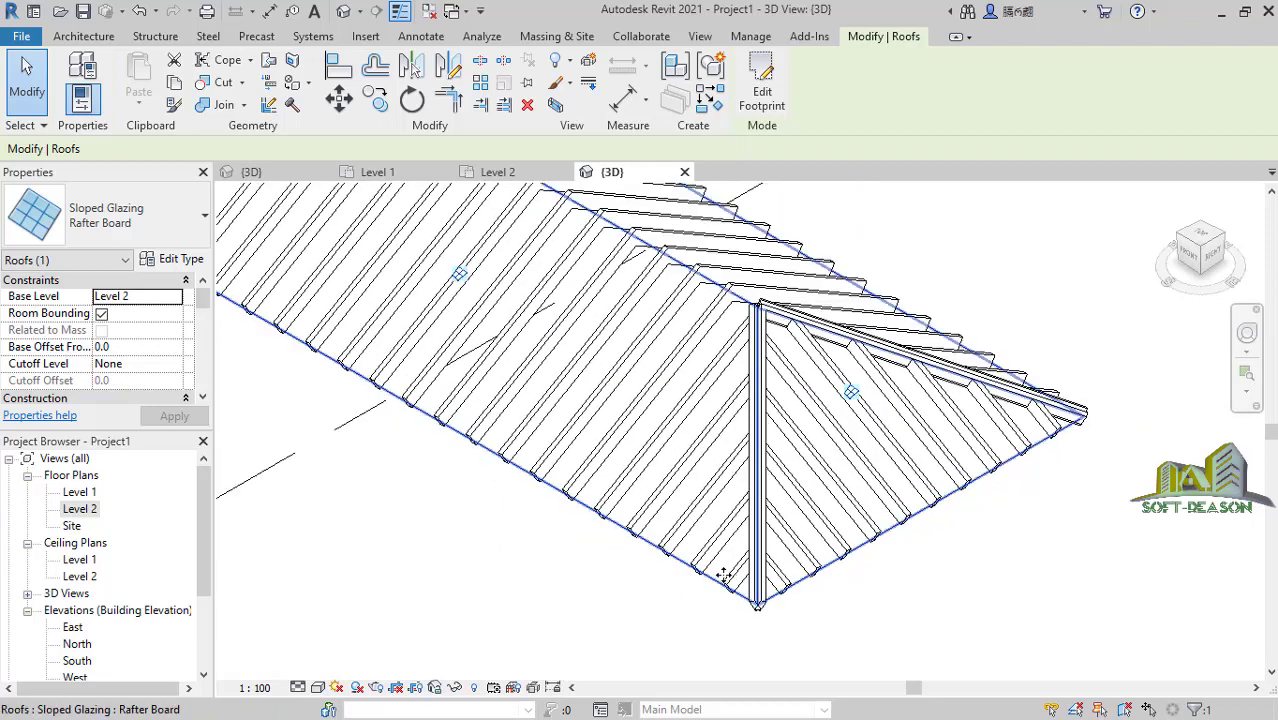
scroll(722, 576, down, 1)
scroll(521, 445, down, 1)
scroll(448, 337, down, 1)
scroll(435, 303, up, 1)
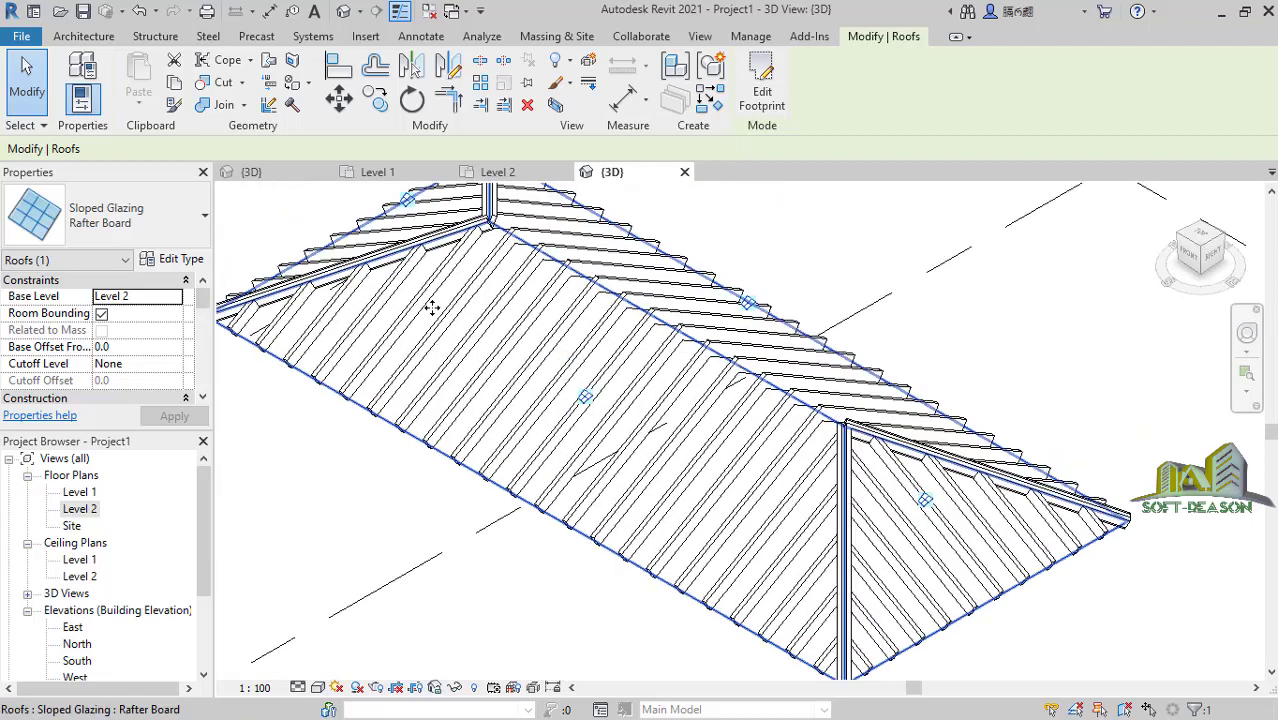
scroll(722, 521, down, 1)
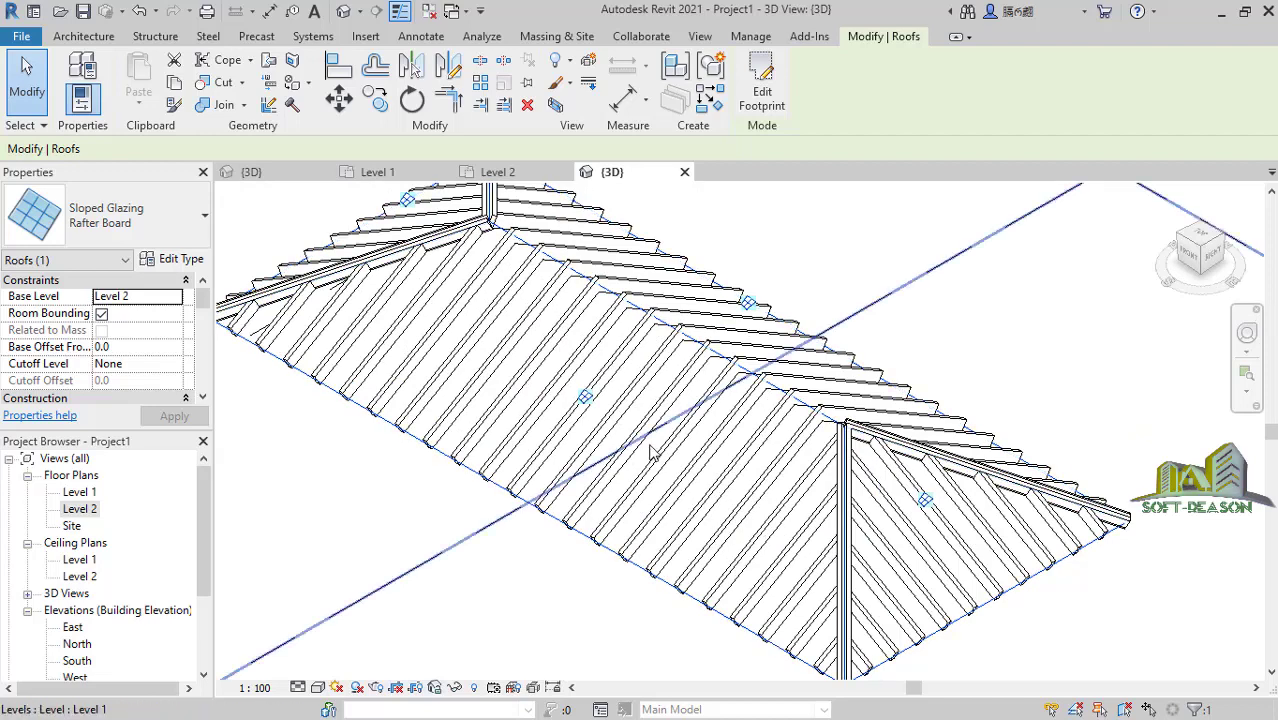
scroll(551, 487, down, 1)
scroll(553, 474, down, 1)
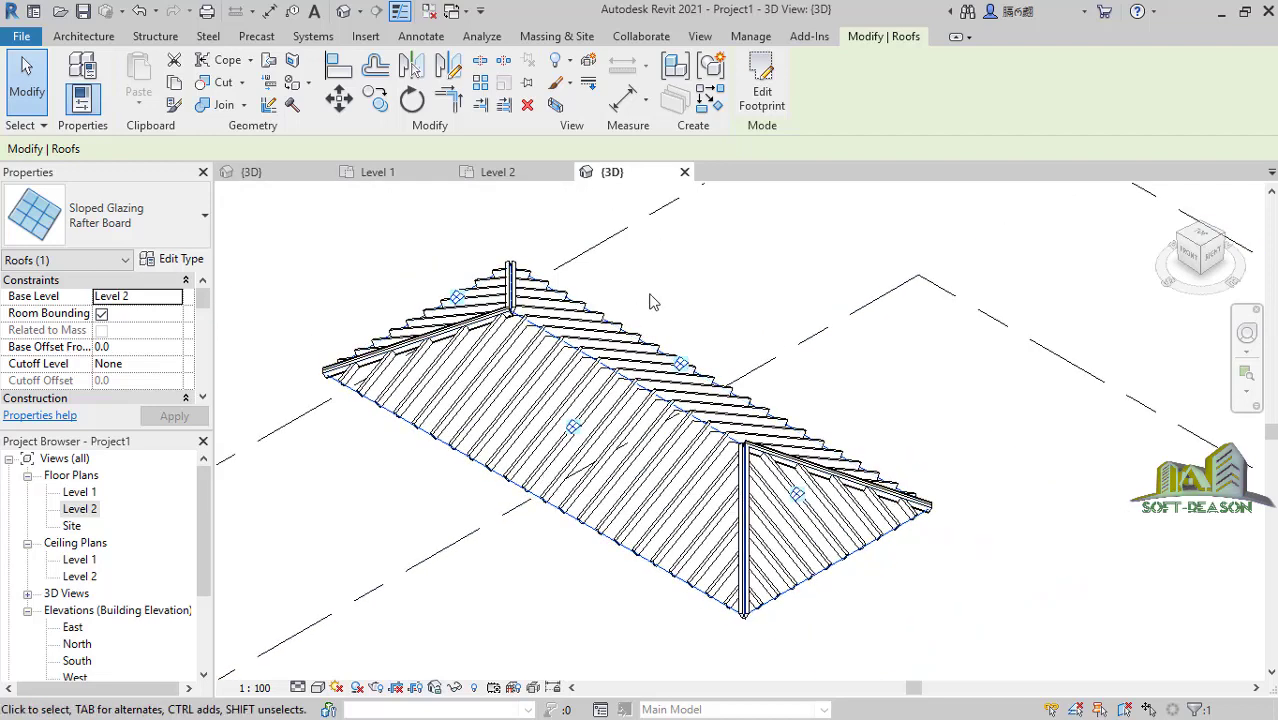
scroll(652, 305, up, 1)
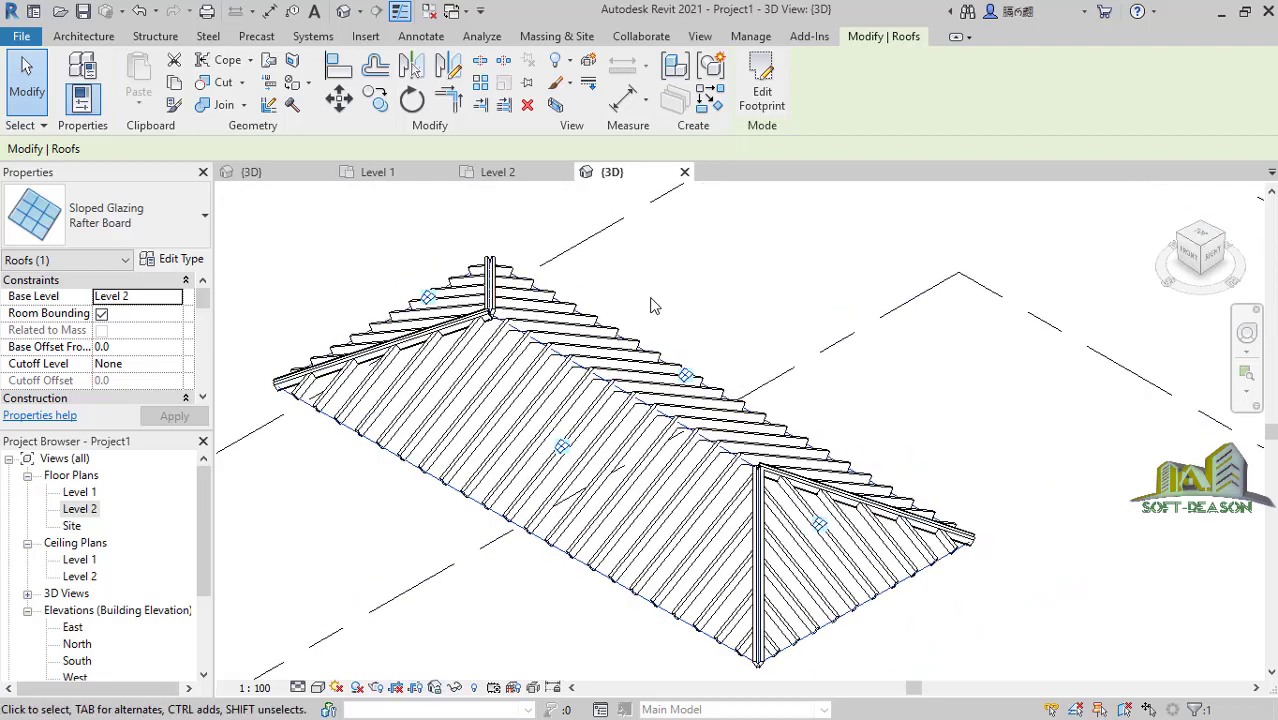
Deselect the roof and inspect how the rafters meet along the ridge and hips from another angle.
click(85, 40)
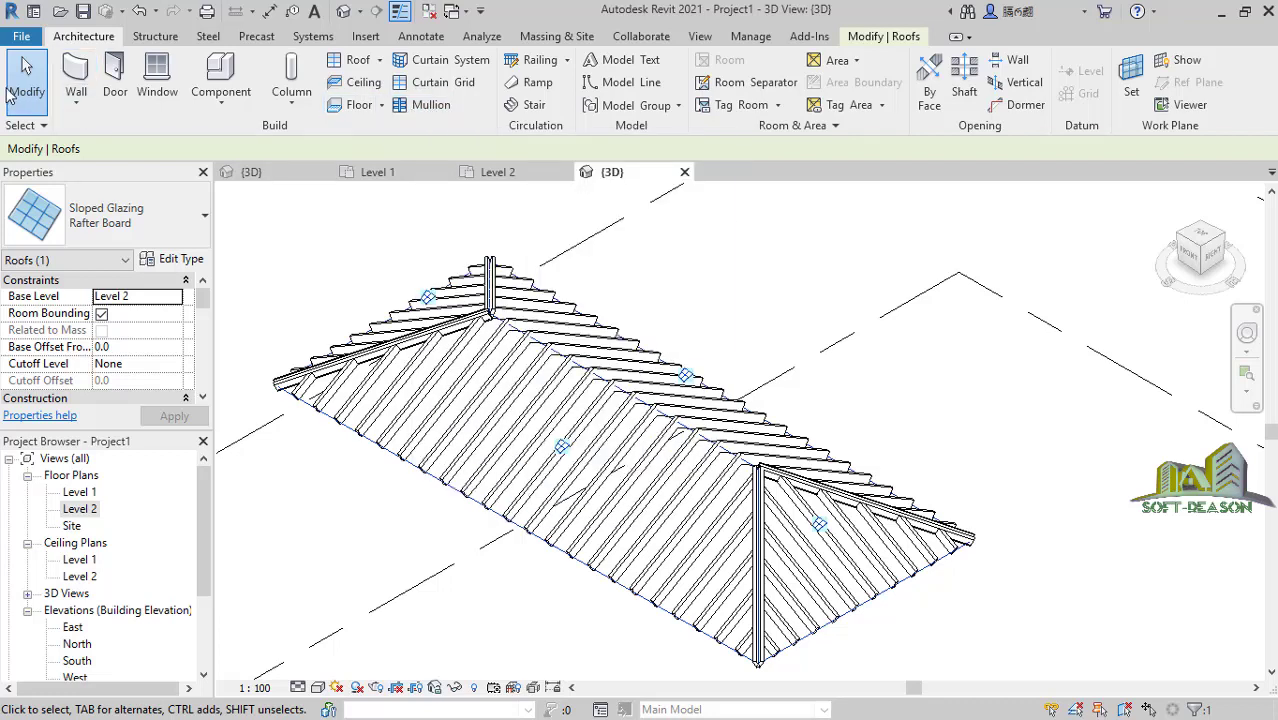
click(761, 364)
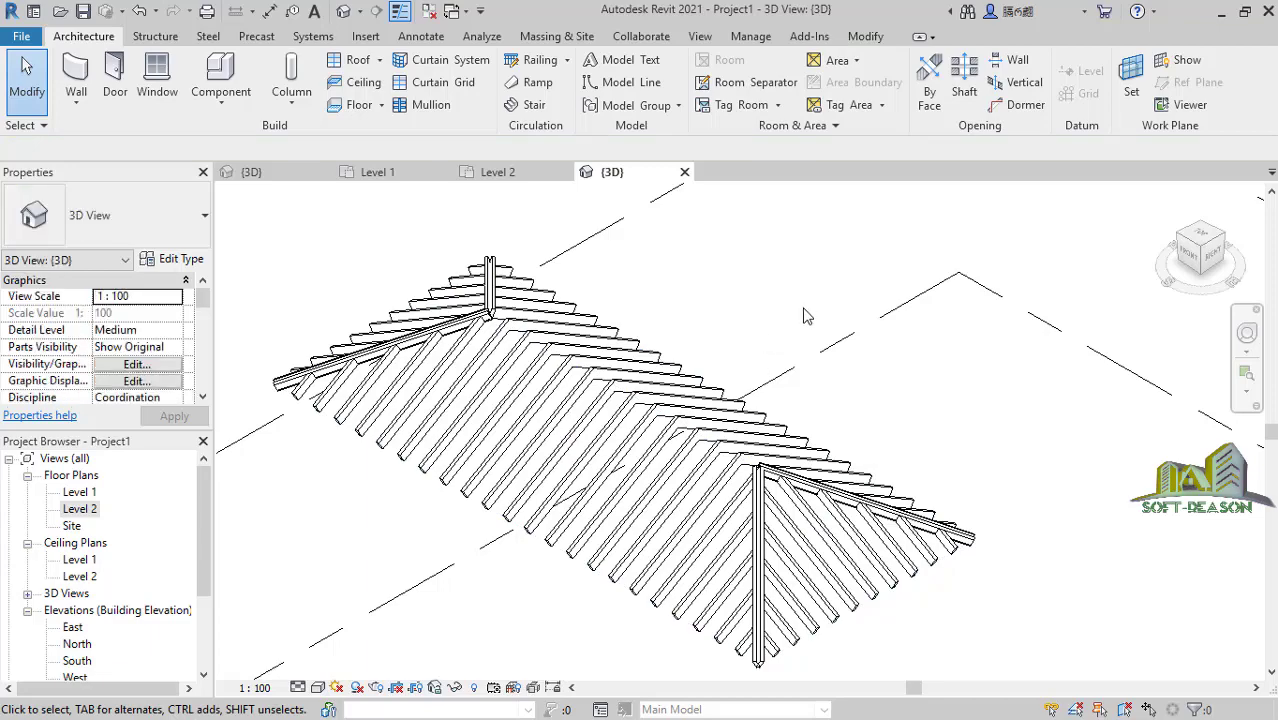
scroll(800, 520, up, 5)
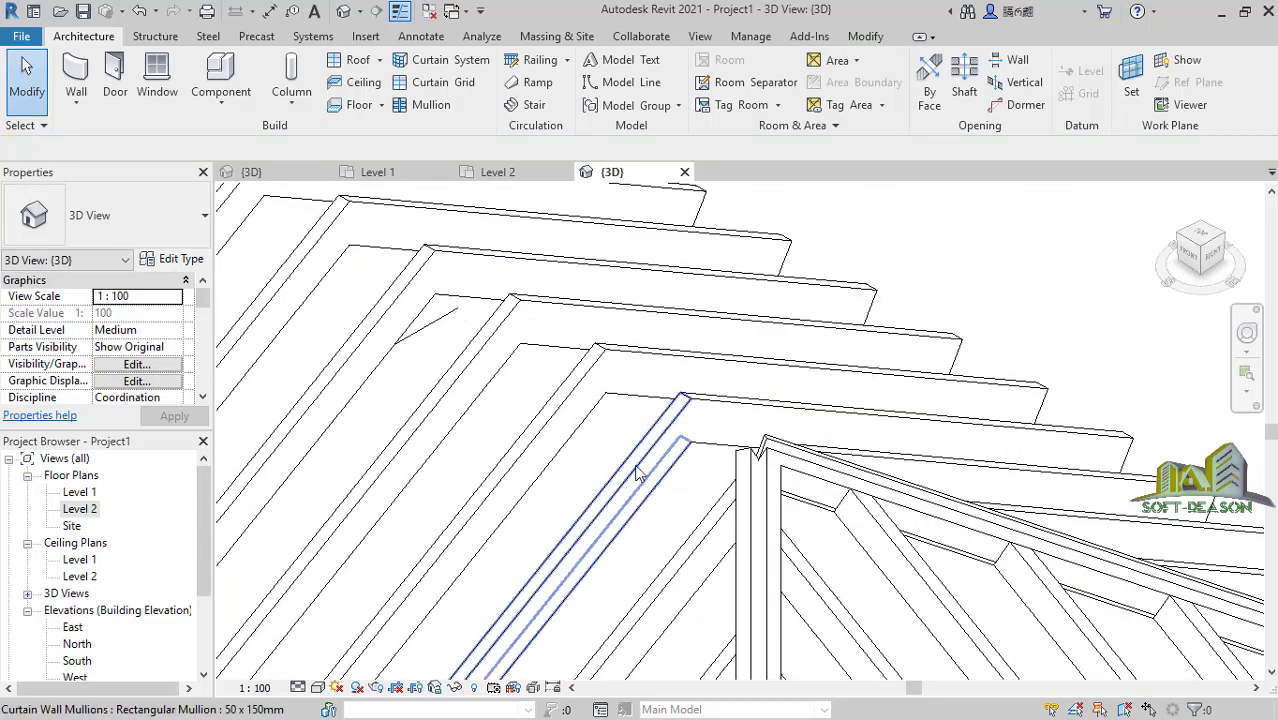
scroll(812, 350, down, 5)
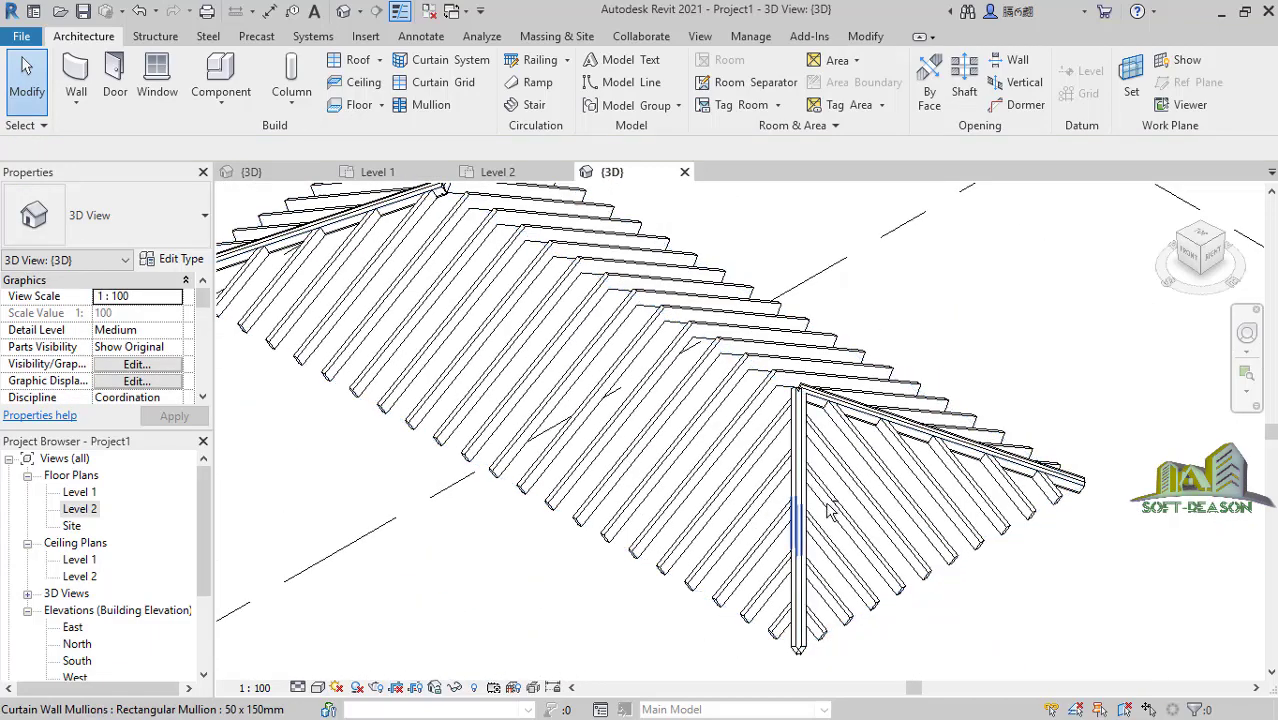
shift+middle_drag(784, 460, 857, 390)
scroll(857, 390, up, 6)
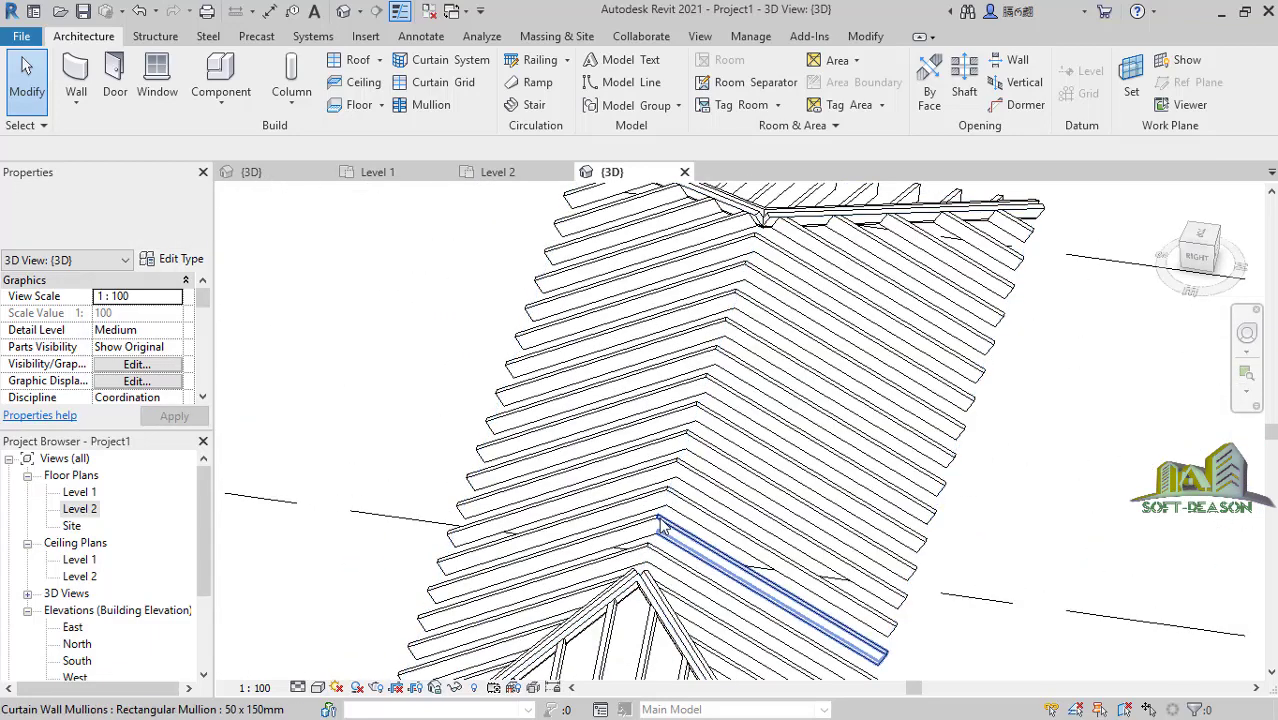
scroll(741, 314, down, 4)
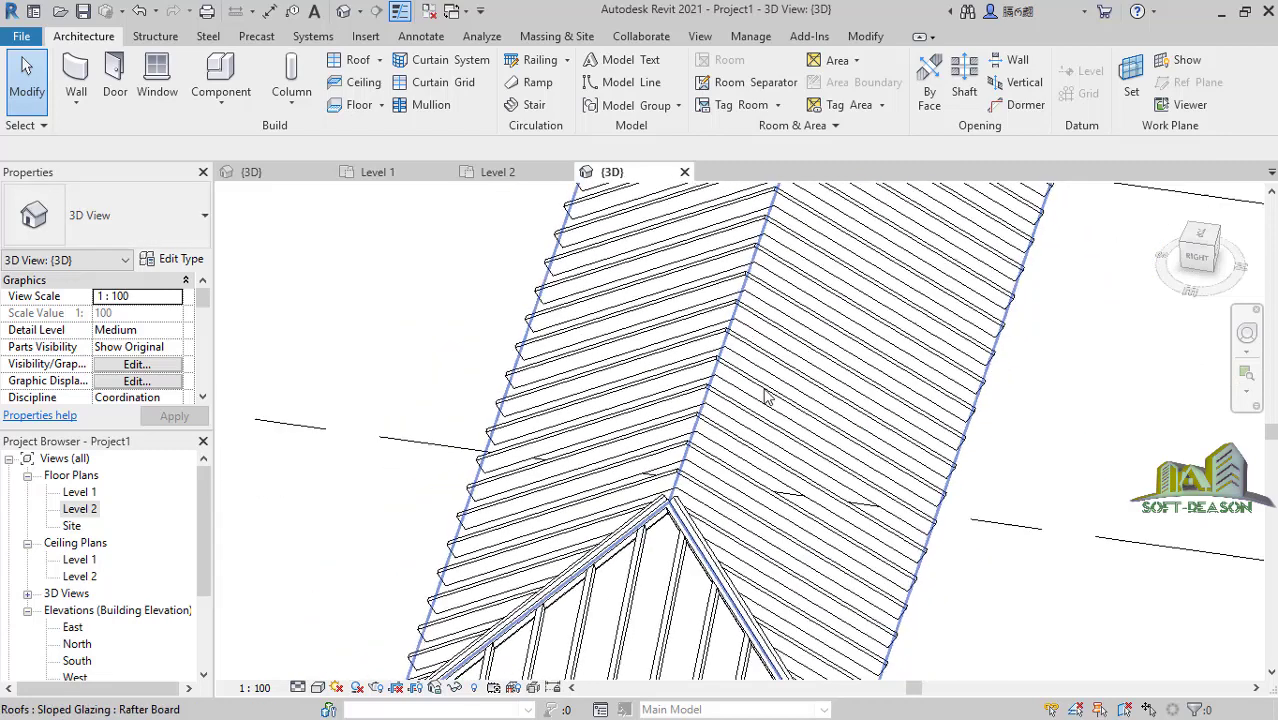
Start placing mullions and set the angle of the Rectangular Mullion 50 x 150mm type to 30°.
click(431, 104)
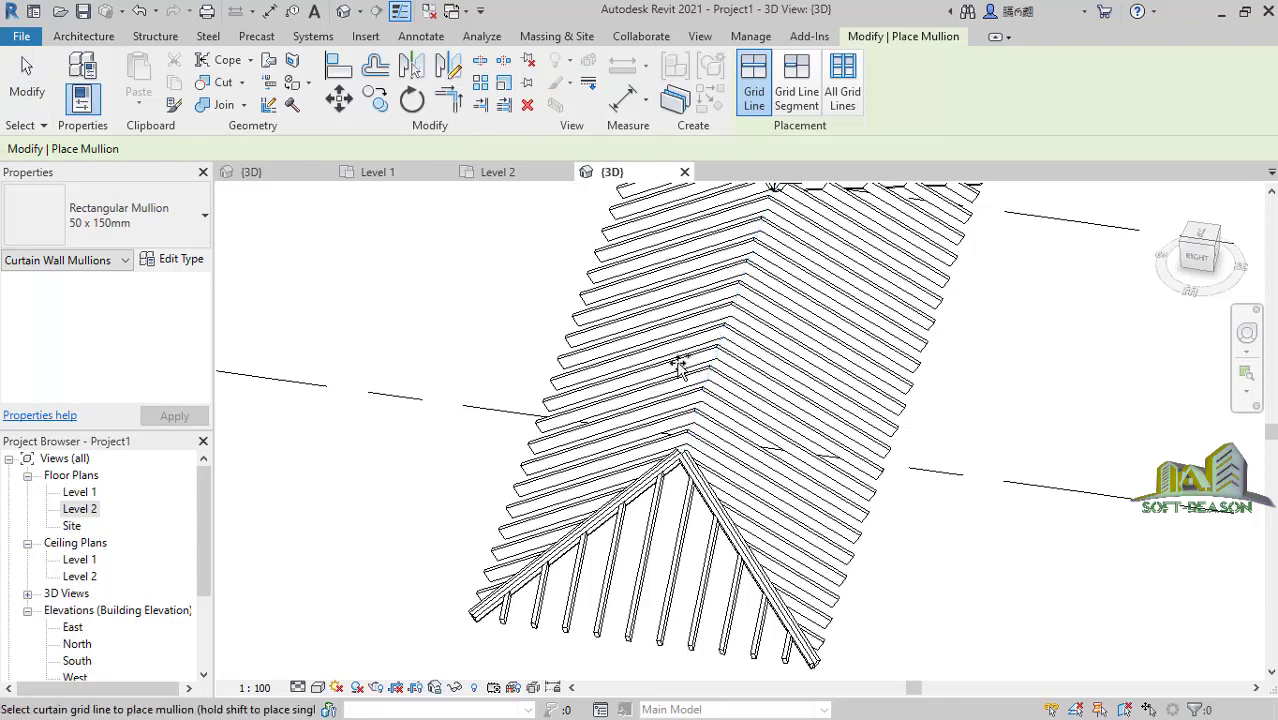
scroll(598, 565, down, 1)
scroll(600, 565, up, 3)
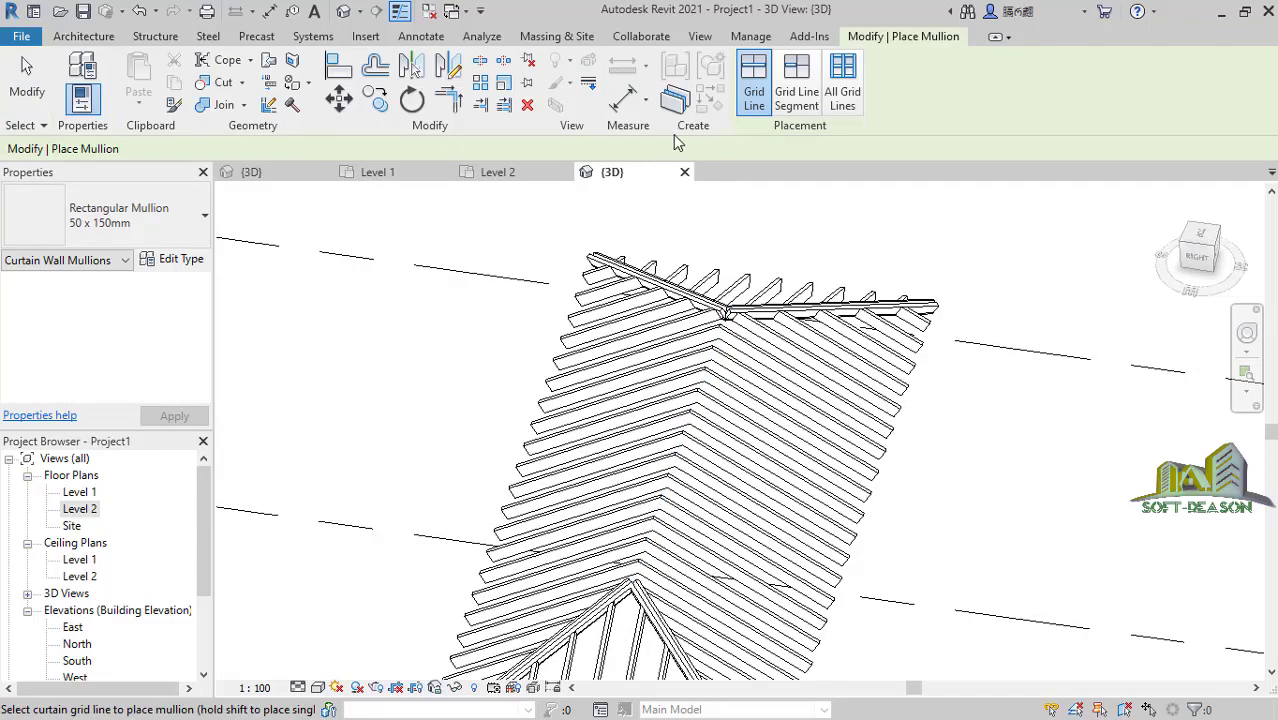
click(174, 260)
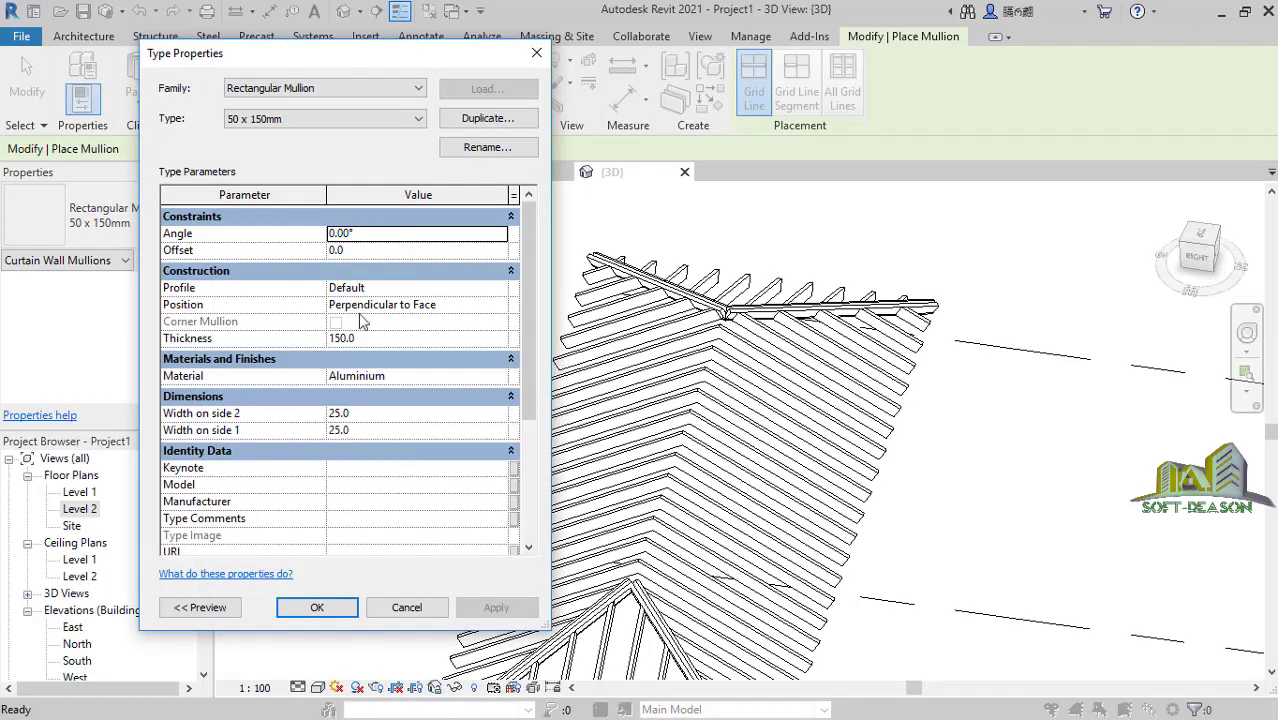
click(364, 233)
text(30)
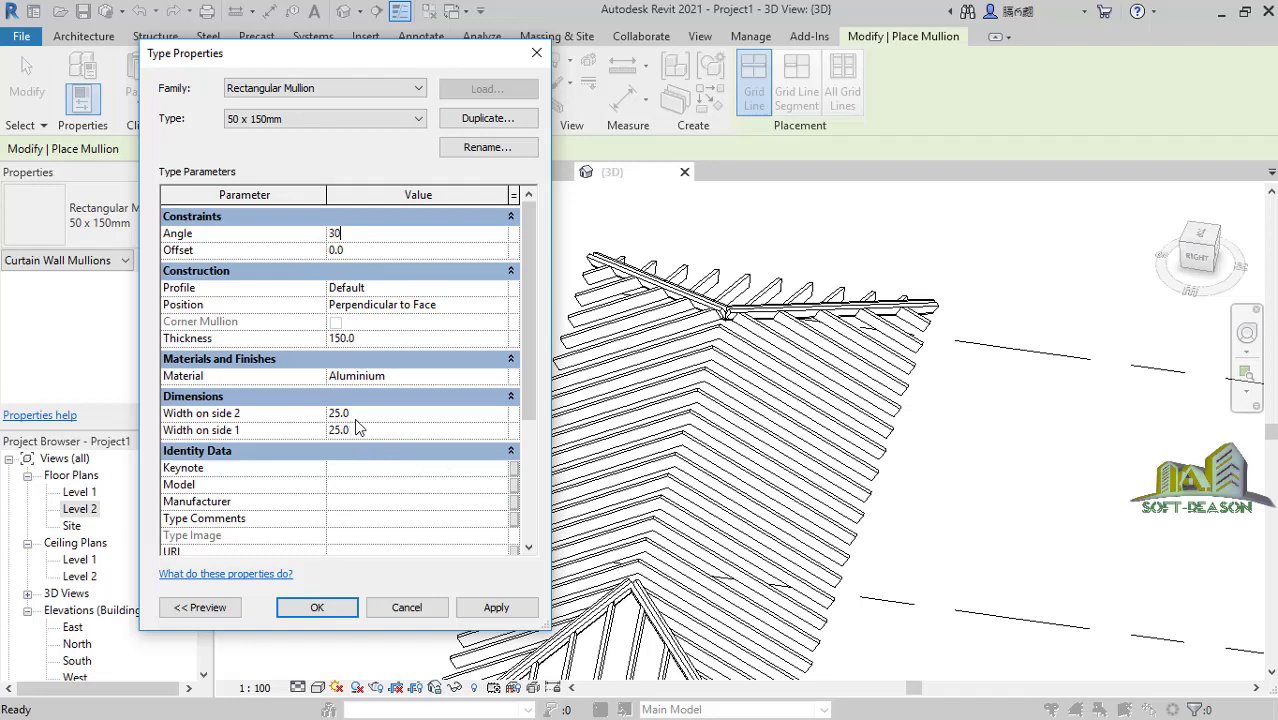
Set the mullion type's width on side 2 and width on side 1 to 10 mm each and apply the changes.
click(361, 414)
text(10)
click(356, 428)
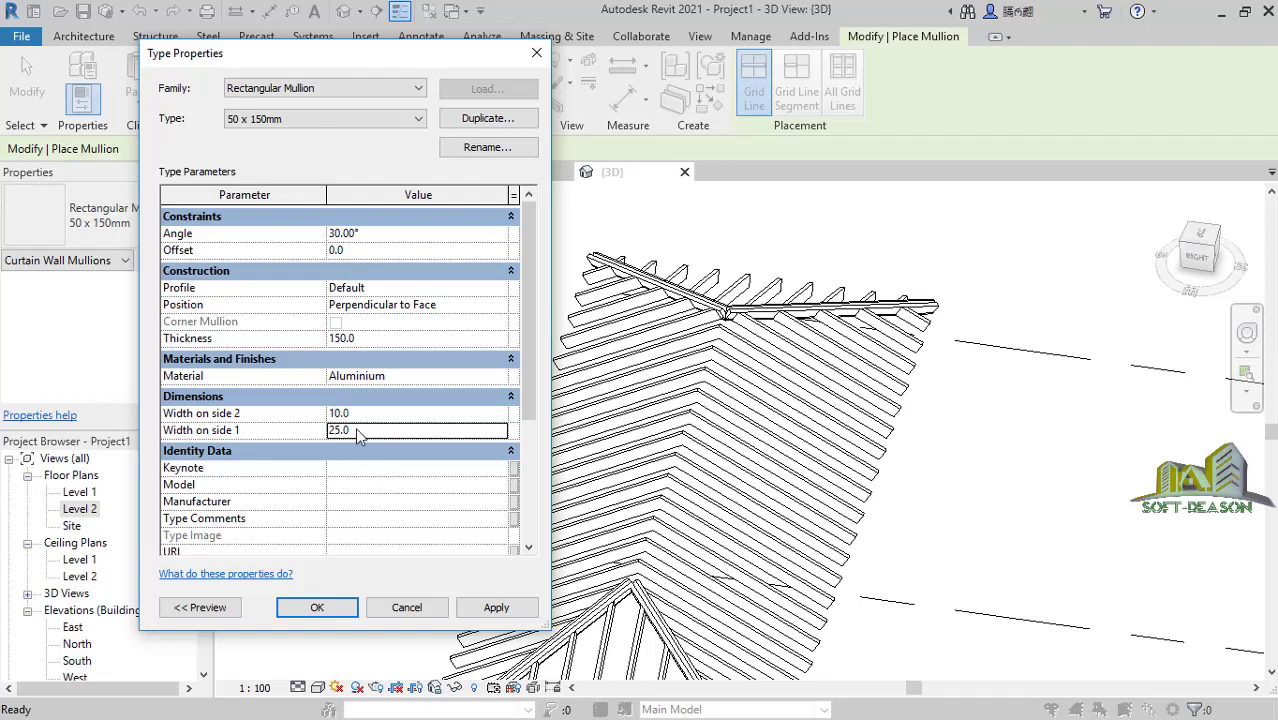
text(10)
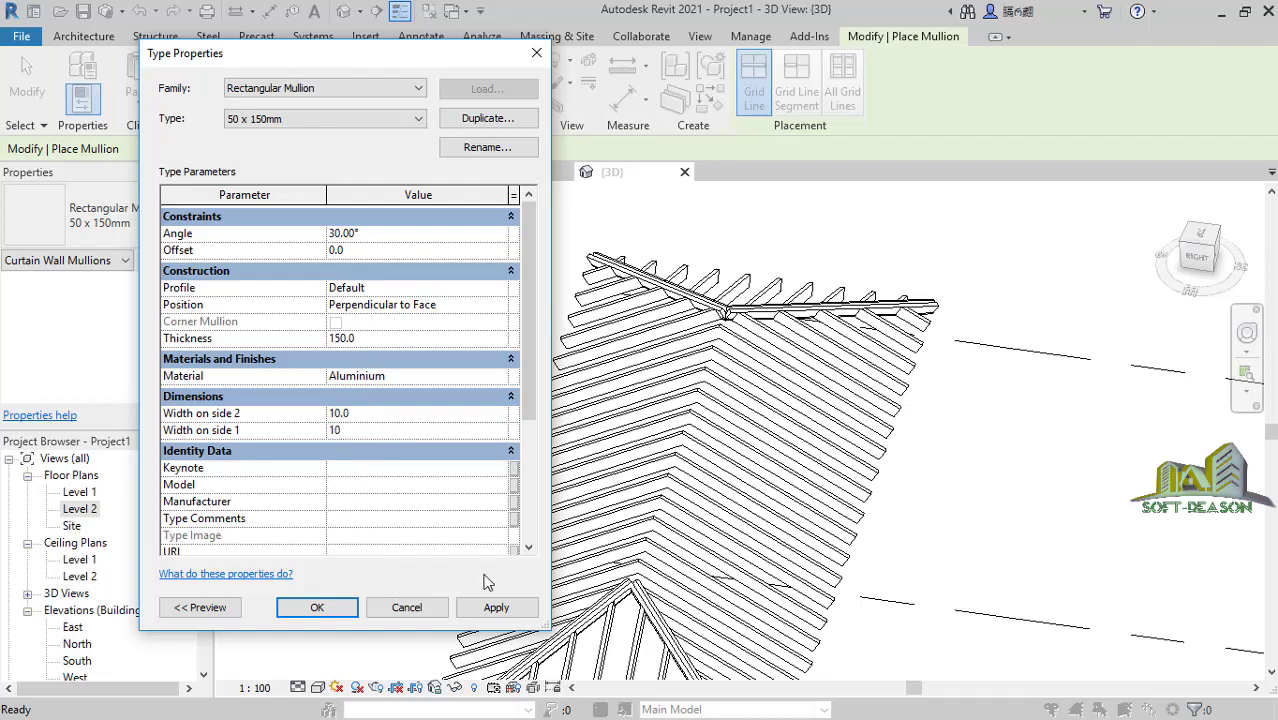
click(490, 610)
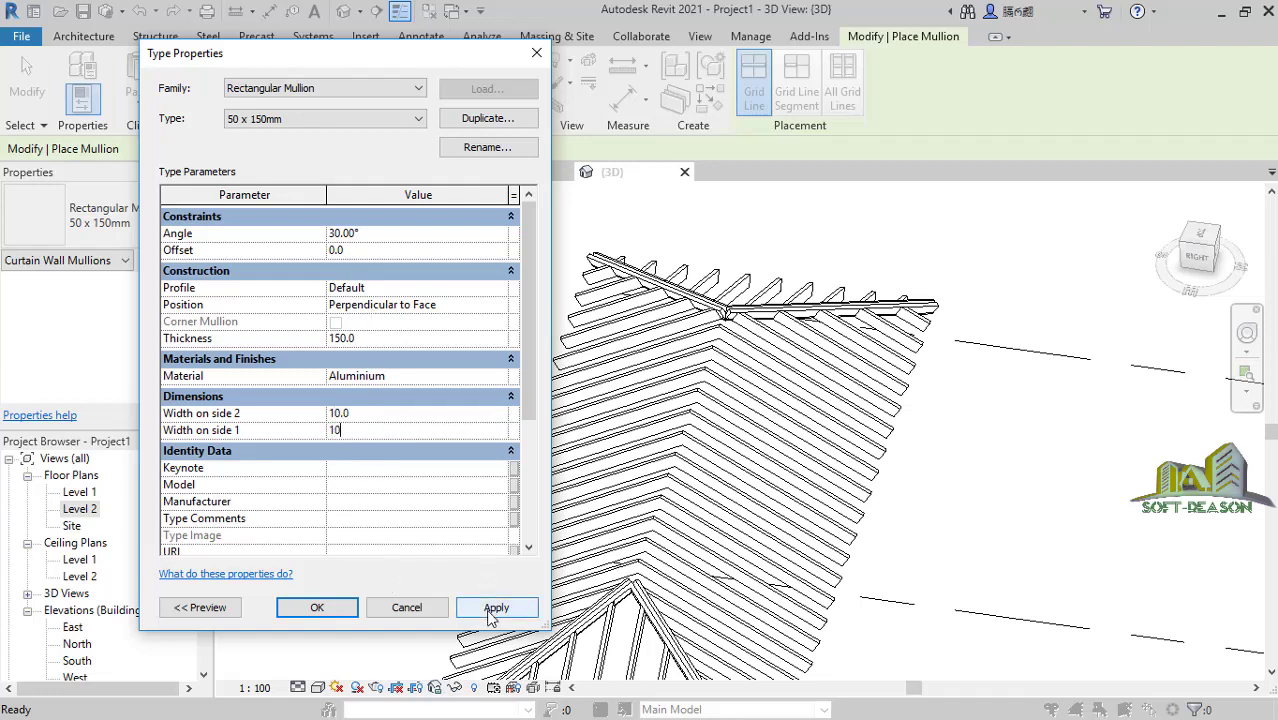
click(318, 609)
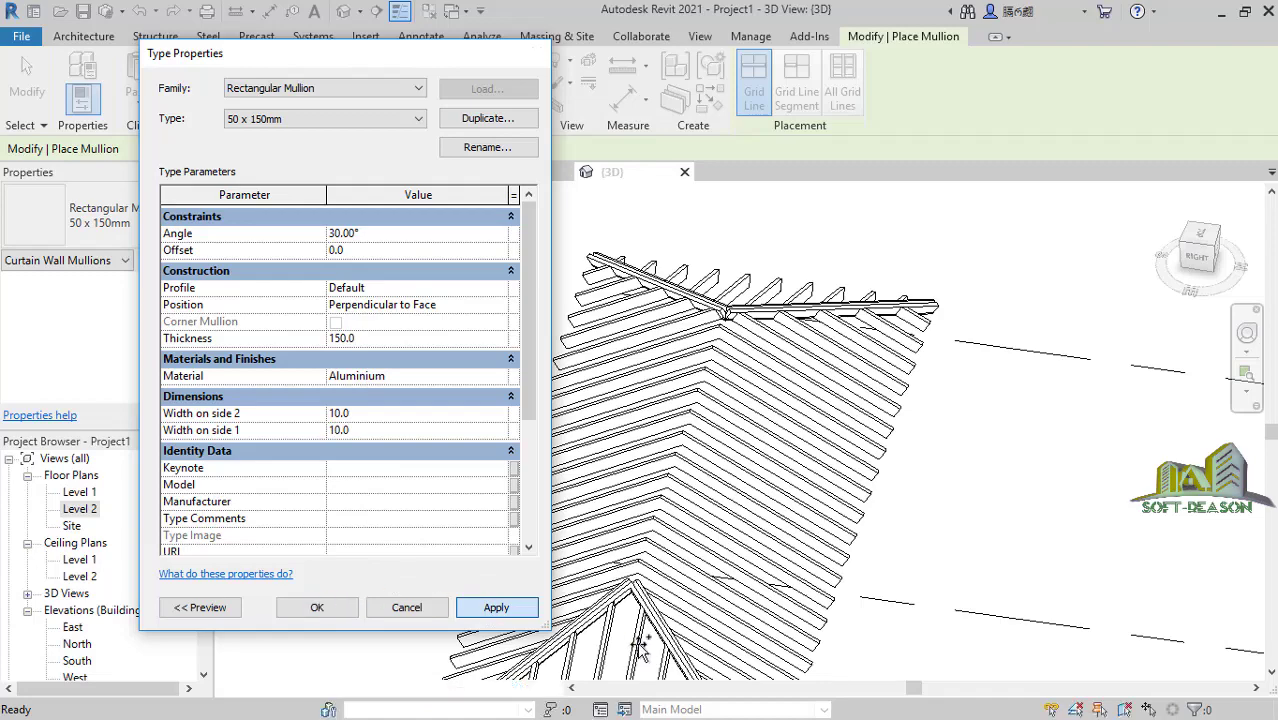
Place a Rectangular Mullion 50 x 150mm along the roof's ridge grid line.
scroll(645, 590, up, 2)
scroll(645, 588, up, 3)
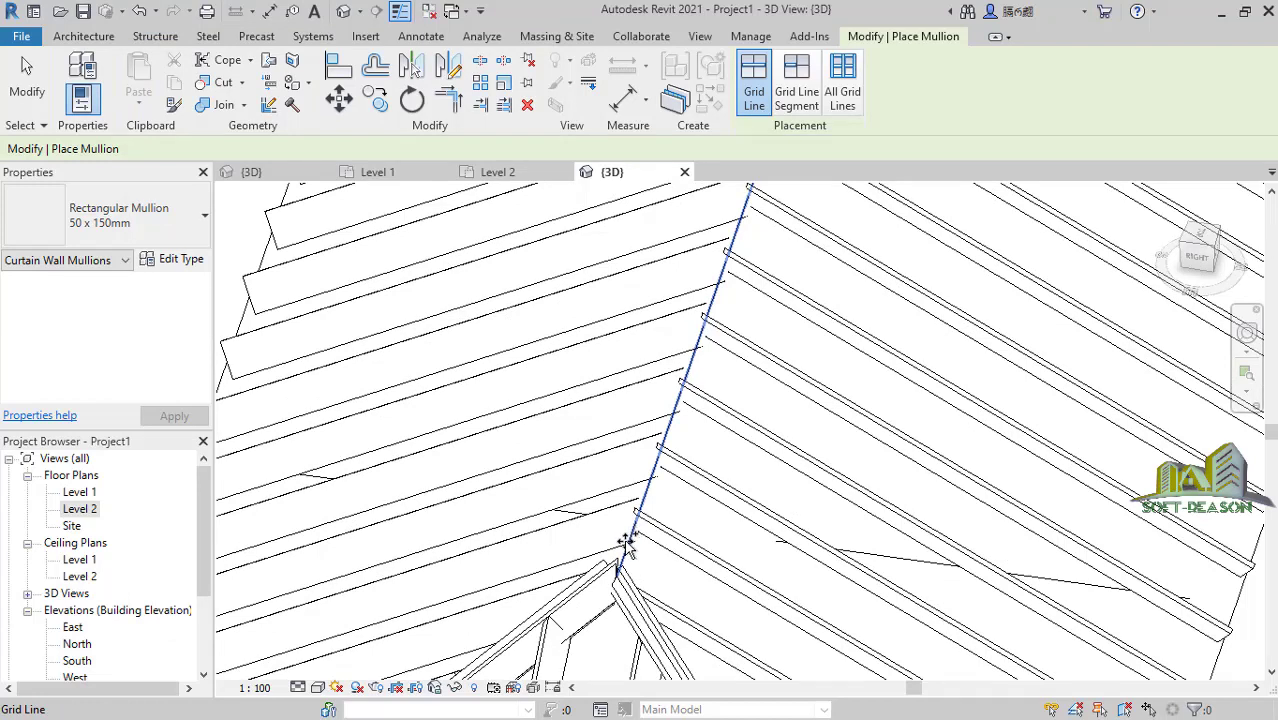
click(630, 565)
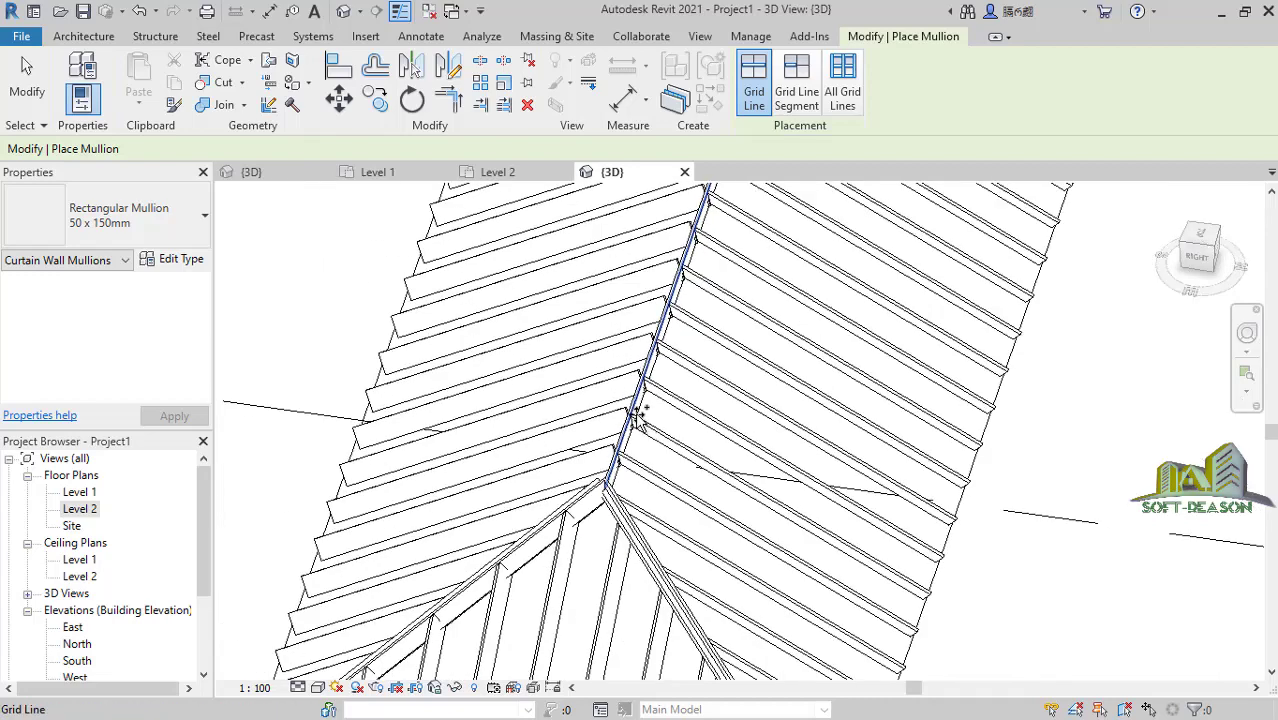
Examine the ridge mullion and the modified rafters along the ridge, at the hip end and from a front-right angle.
scroll(639, 417, down, 3)
scroll(643, 452, up, 3)
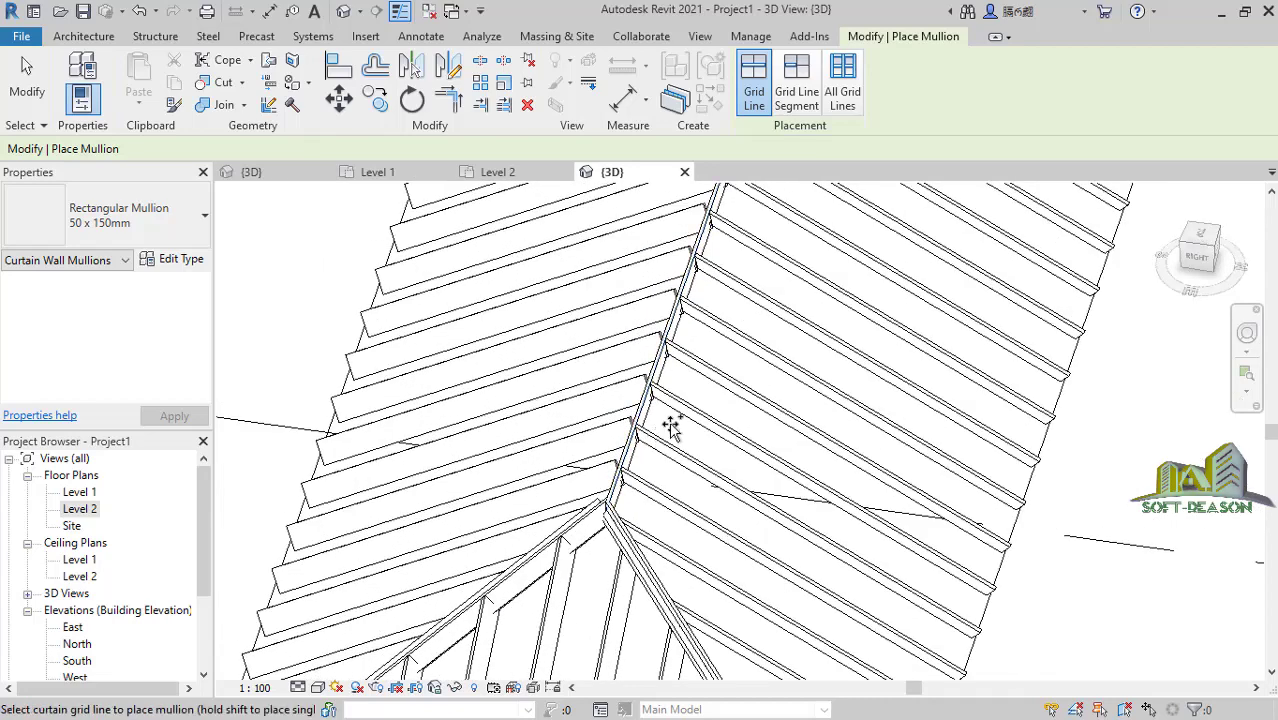
scroll(652, 393, up, 1)
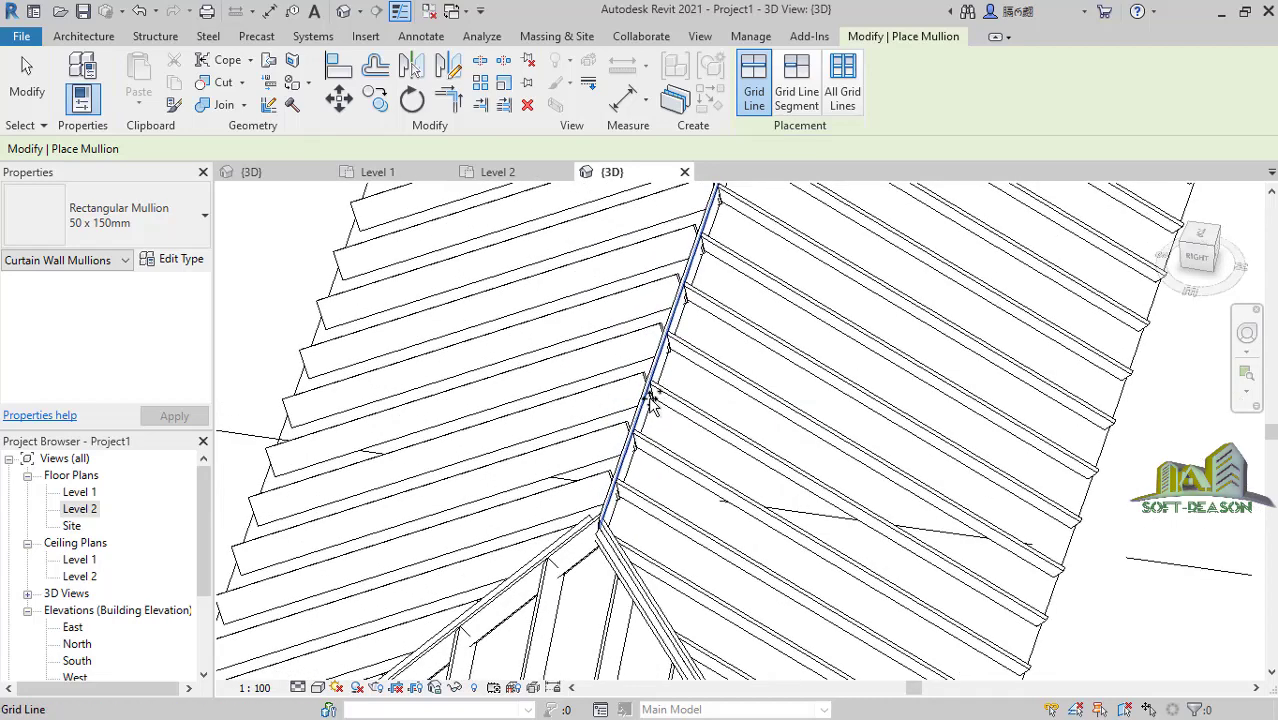
scroll(628, 428, down, 4)
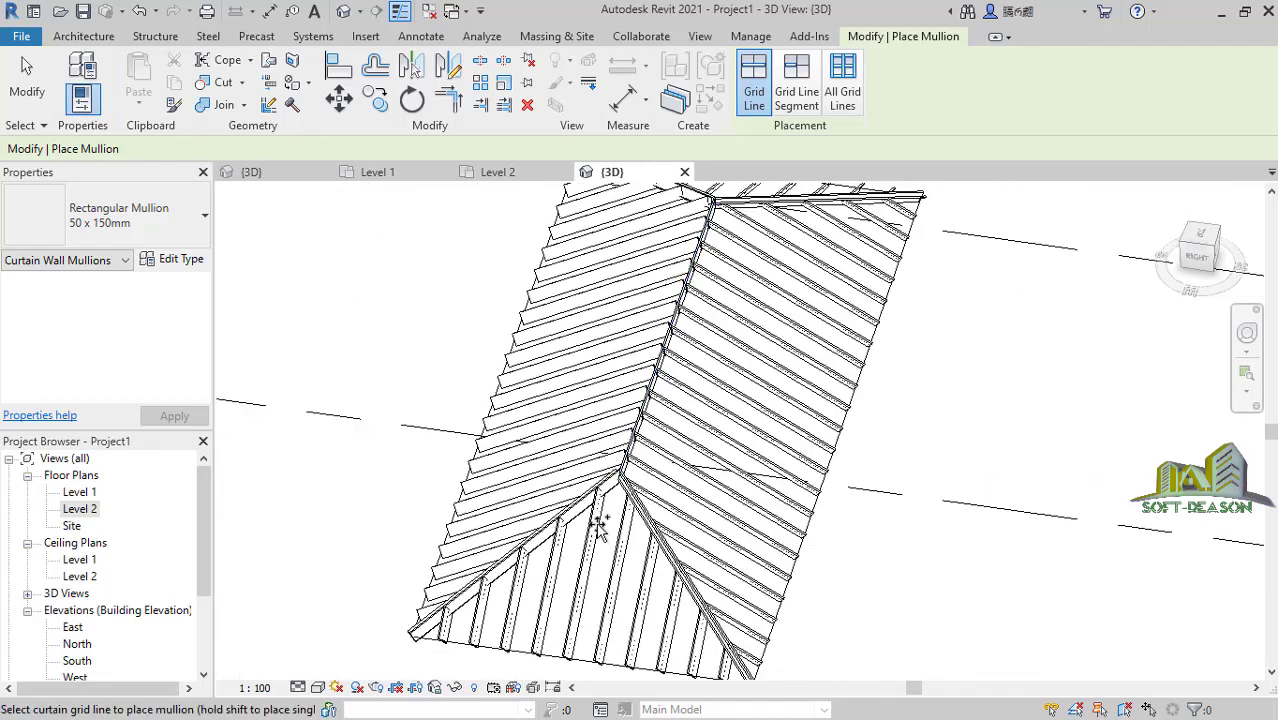
key(ctrl)
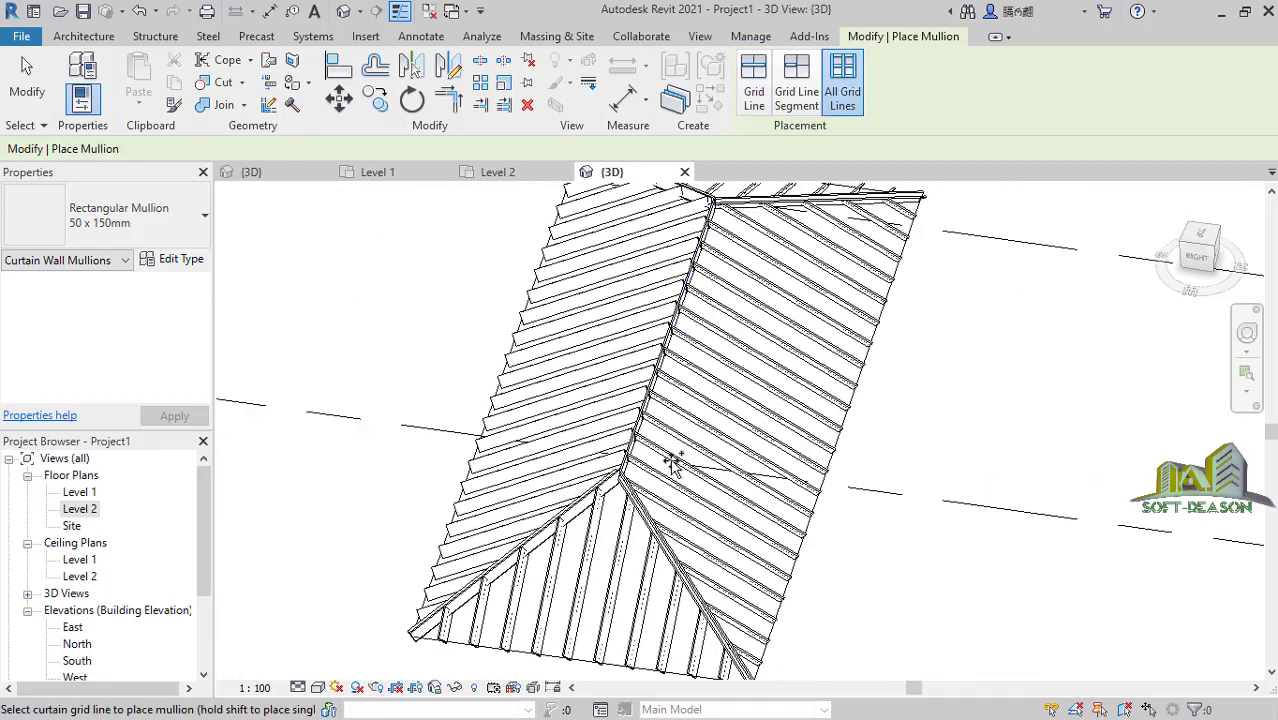
shift+middle_drag(568, 491, 765, 513)
scroll(941, 359, down, 3)
scroll(438, 396, up, 5)
scroll(763, 515, up, 2)
scroll(585, 428, down, 1)
scroll(540, 400, down, 3)
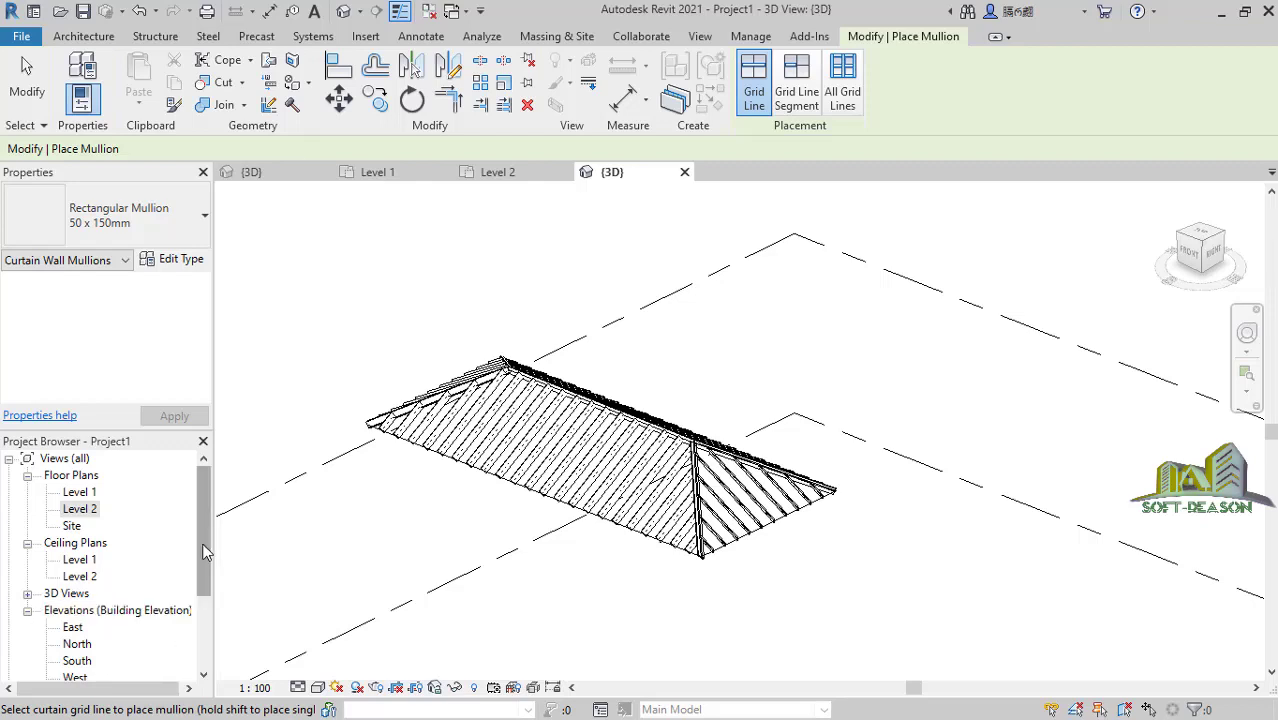
Open the East elevation focused on the hipped end of the roof.
drag(208, 552, 208, 652)
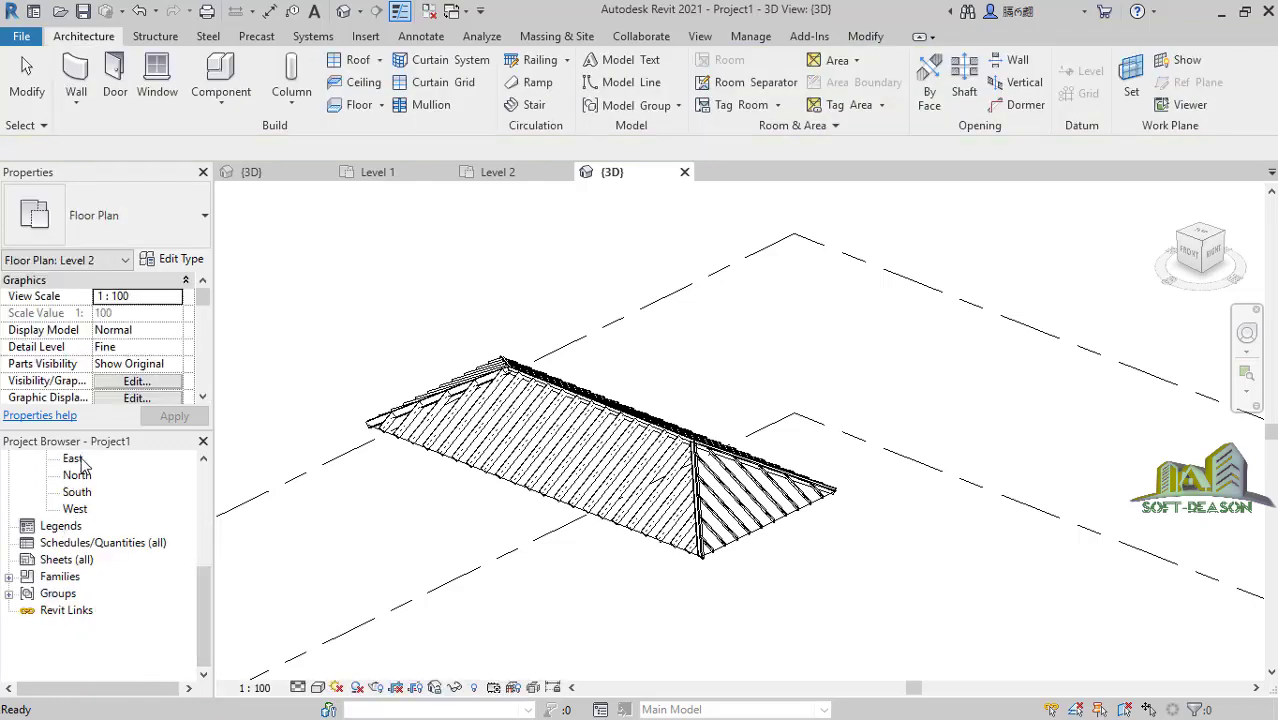
double_click(80, 459)
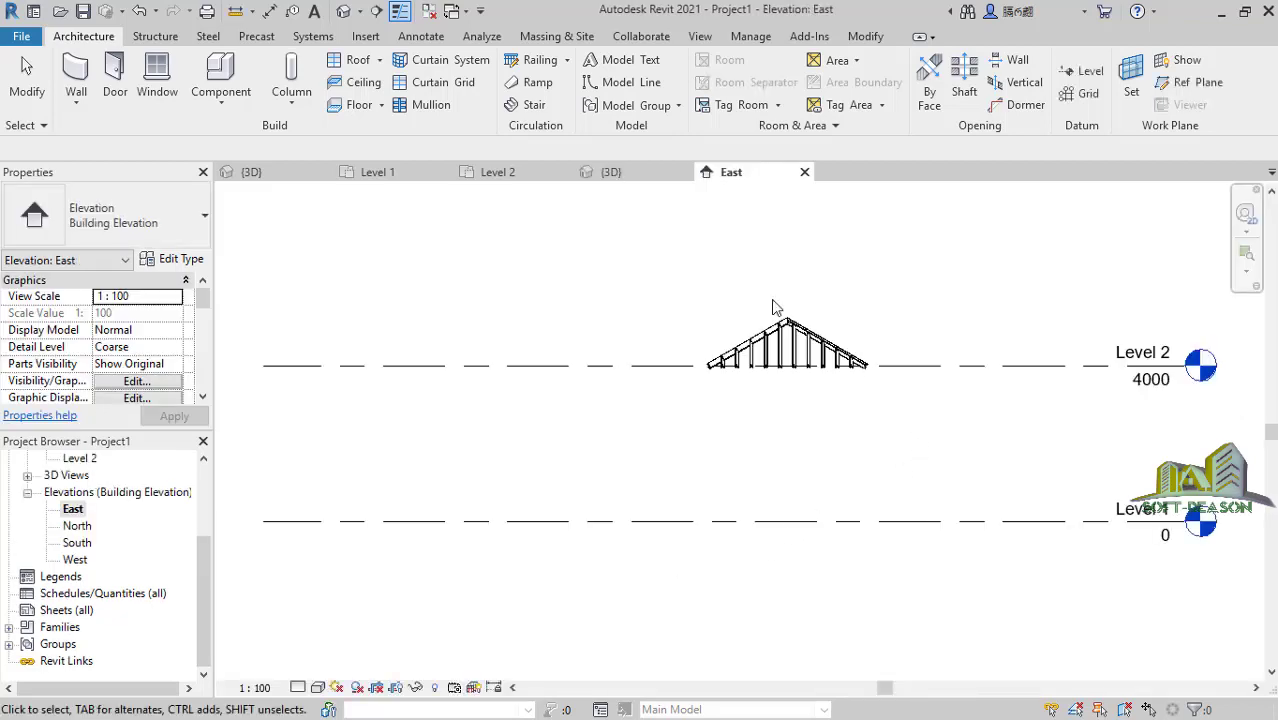
scroll(775, 307, up, 5)
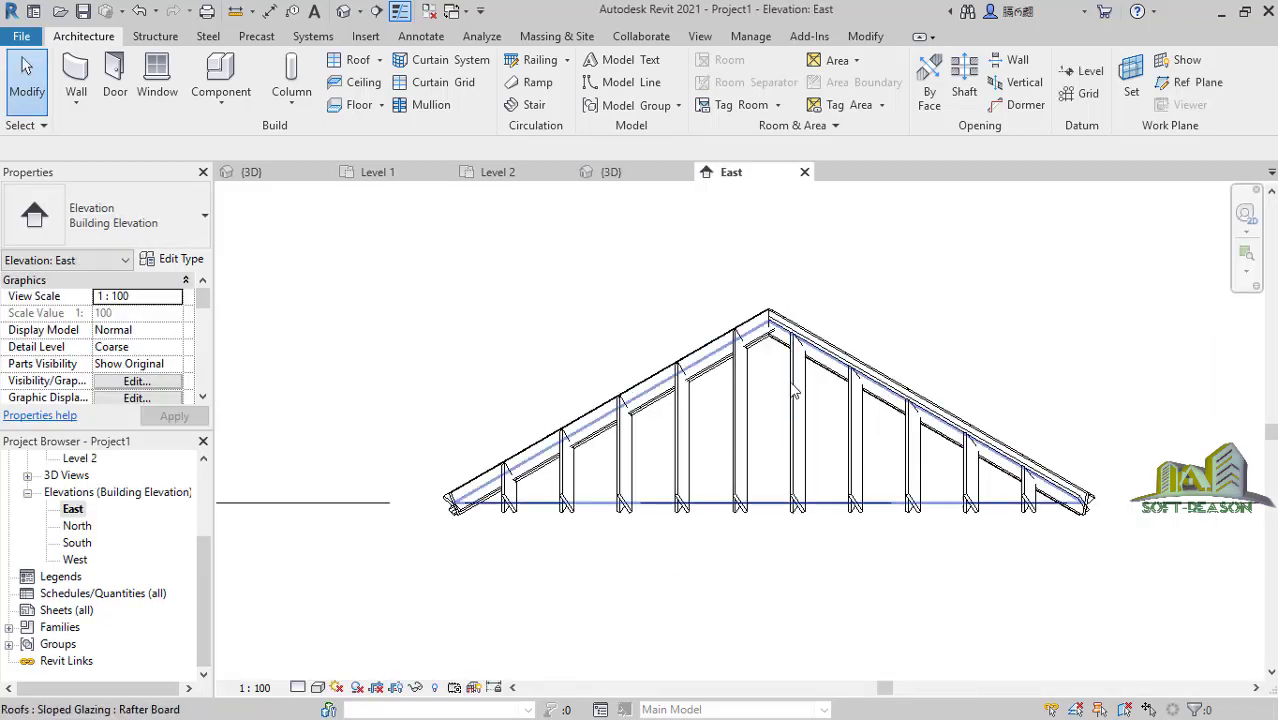
Copy the Rafter Board roof vertically upward by 1400 mm.
click(884, 508)
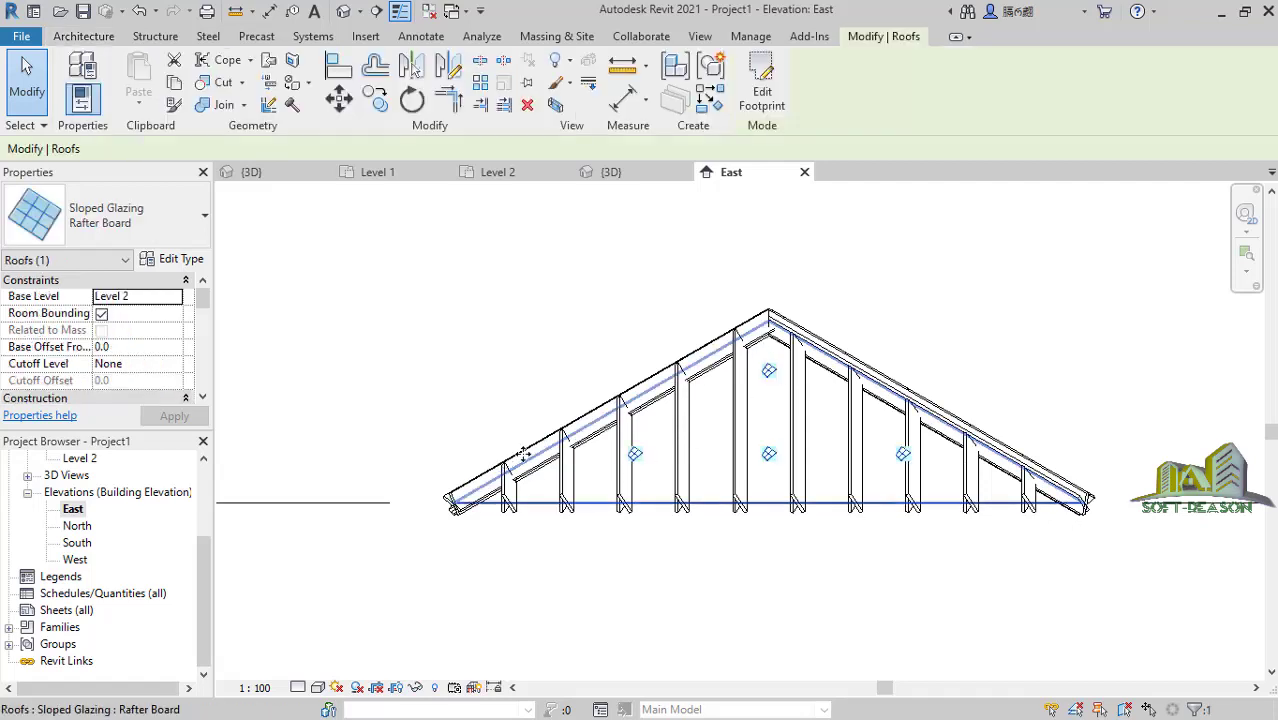
scroll(412, 483, down, 2)
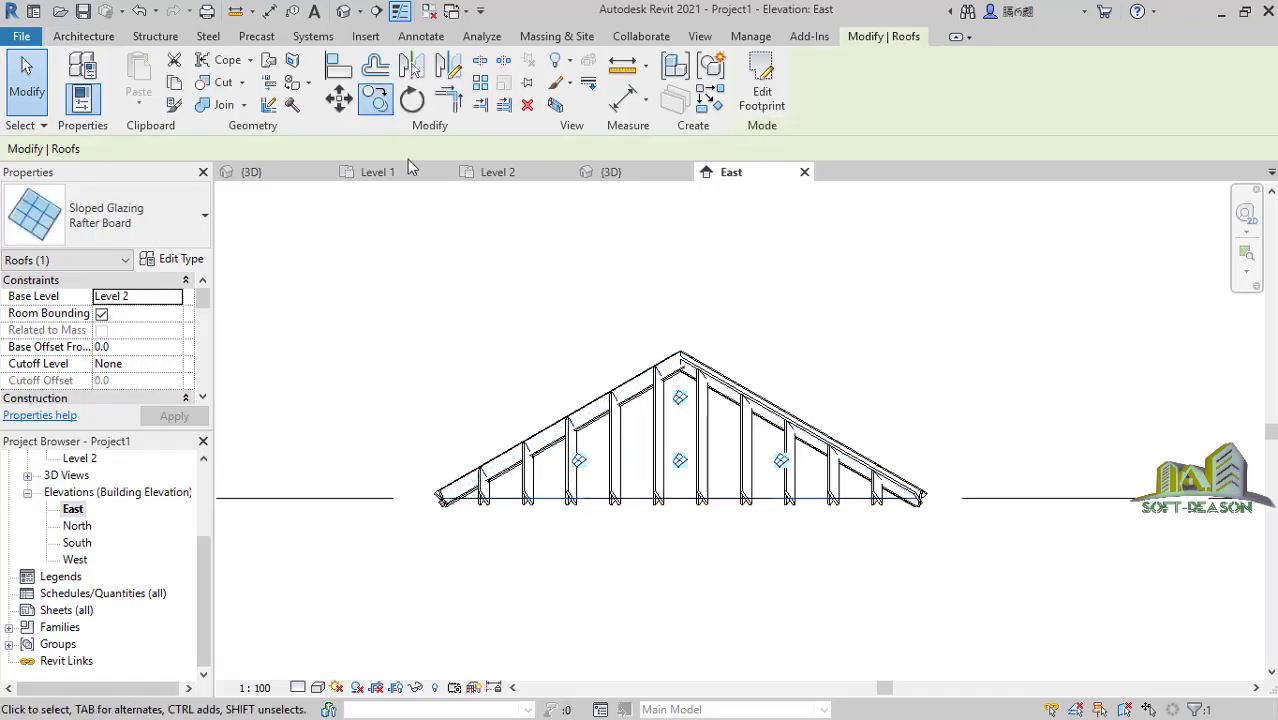
click(375, 97)
click(925, 502)
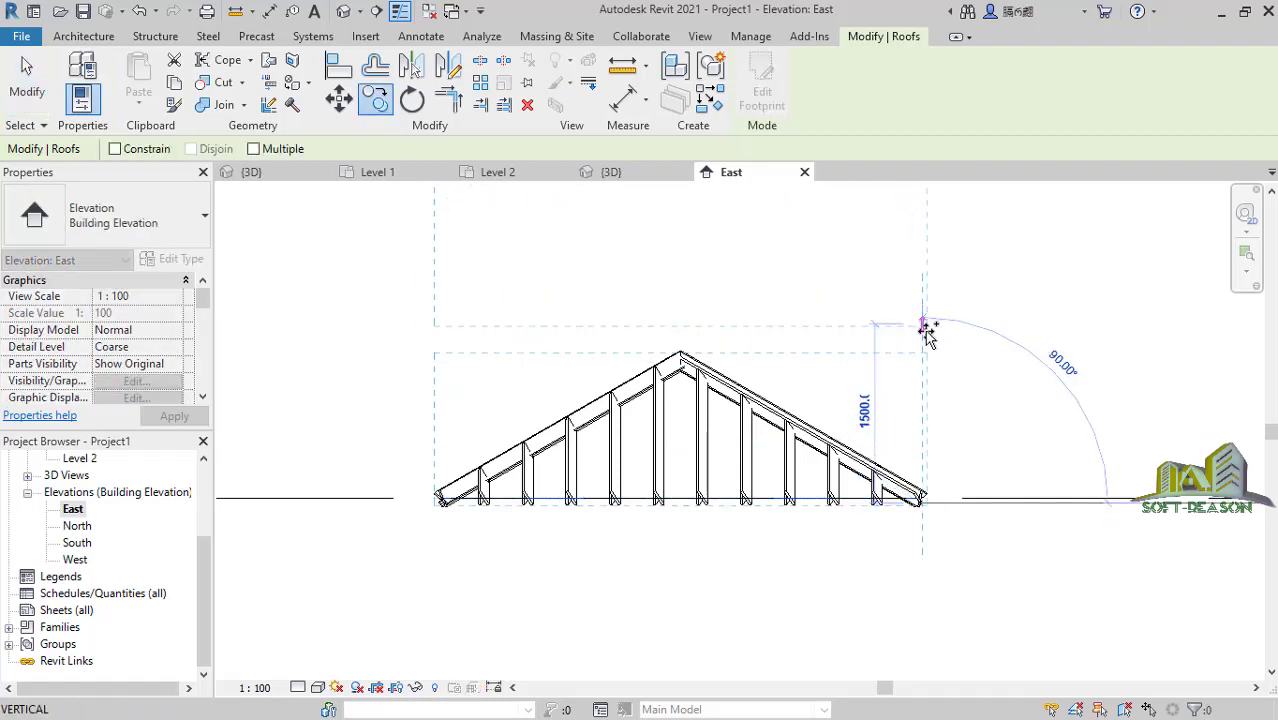
text(1400)
key(Return)
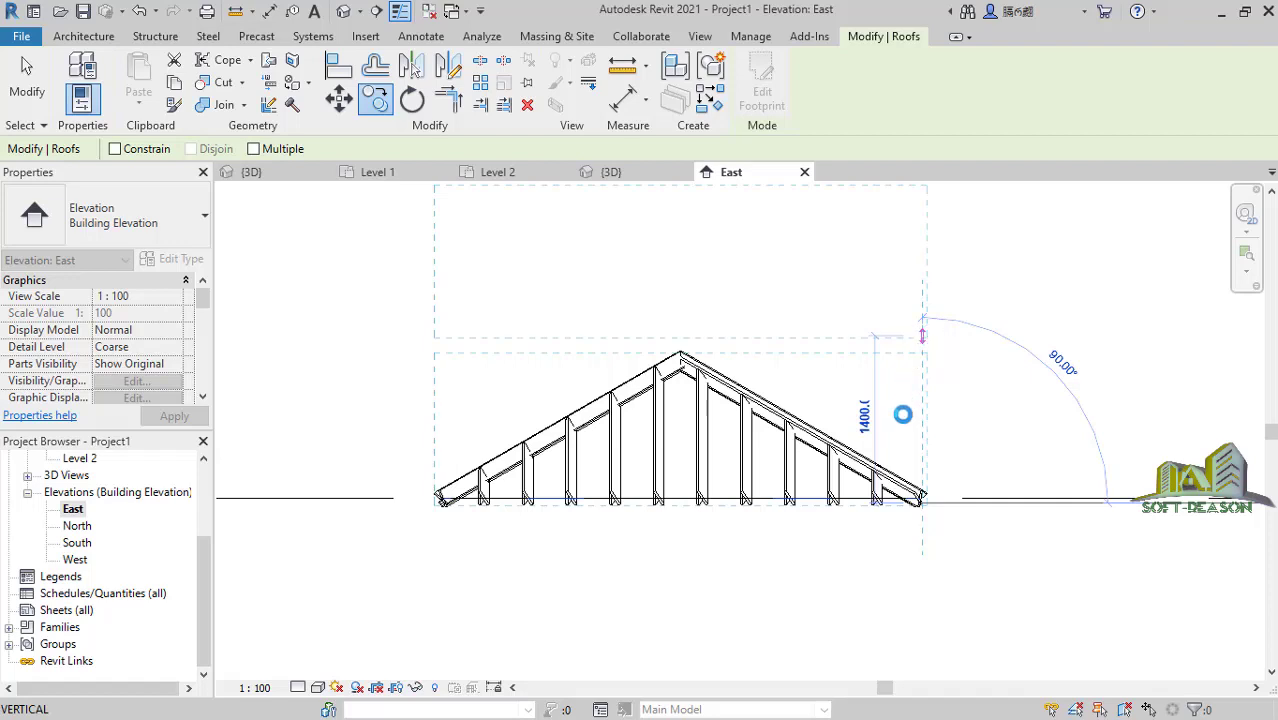
scroll(905, 420, down, 2)
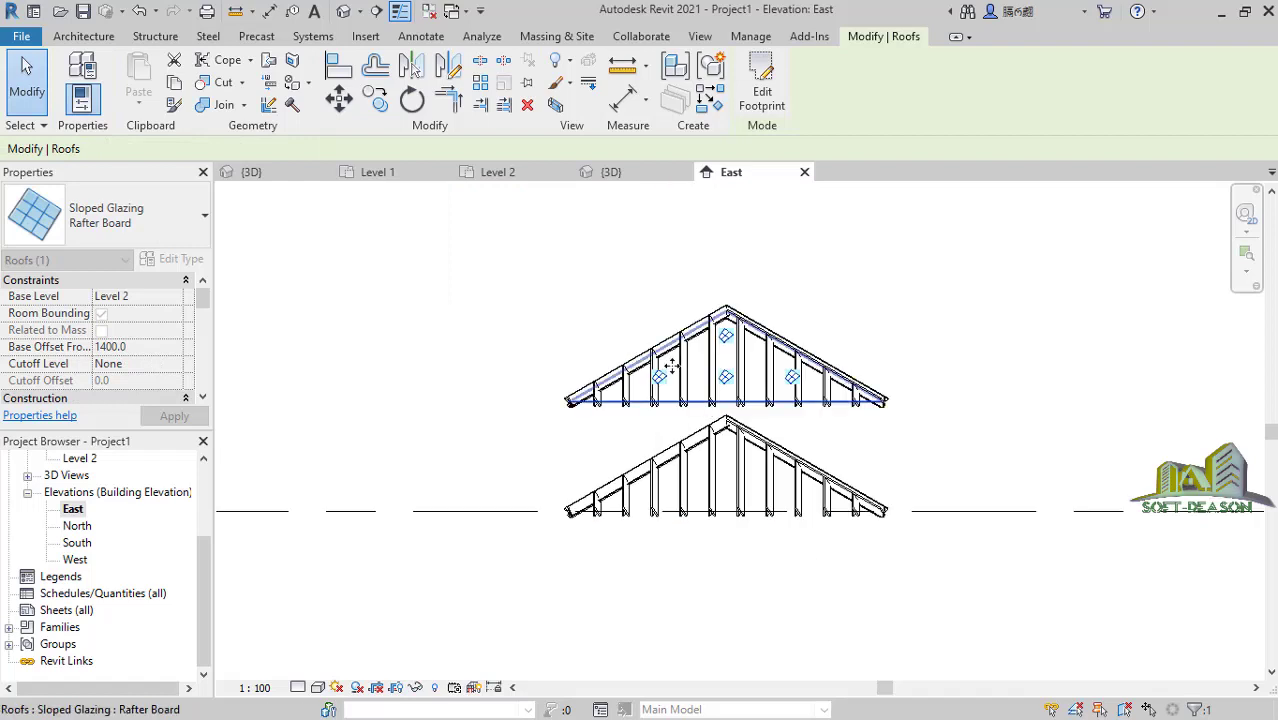
scroll(672, 368, up, 3)
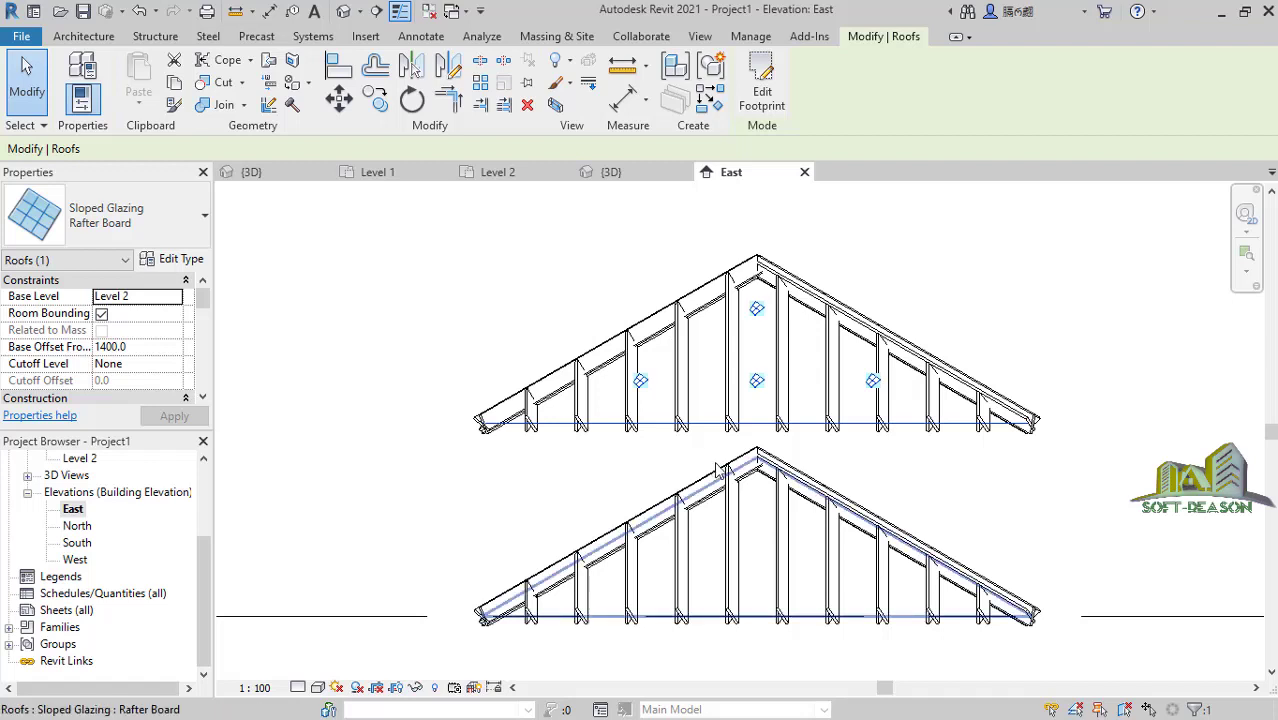
Return to the 3D view of the two stacked roofs and deselect the upper copy.
click(614, 178)
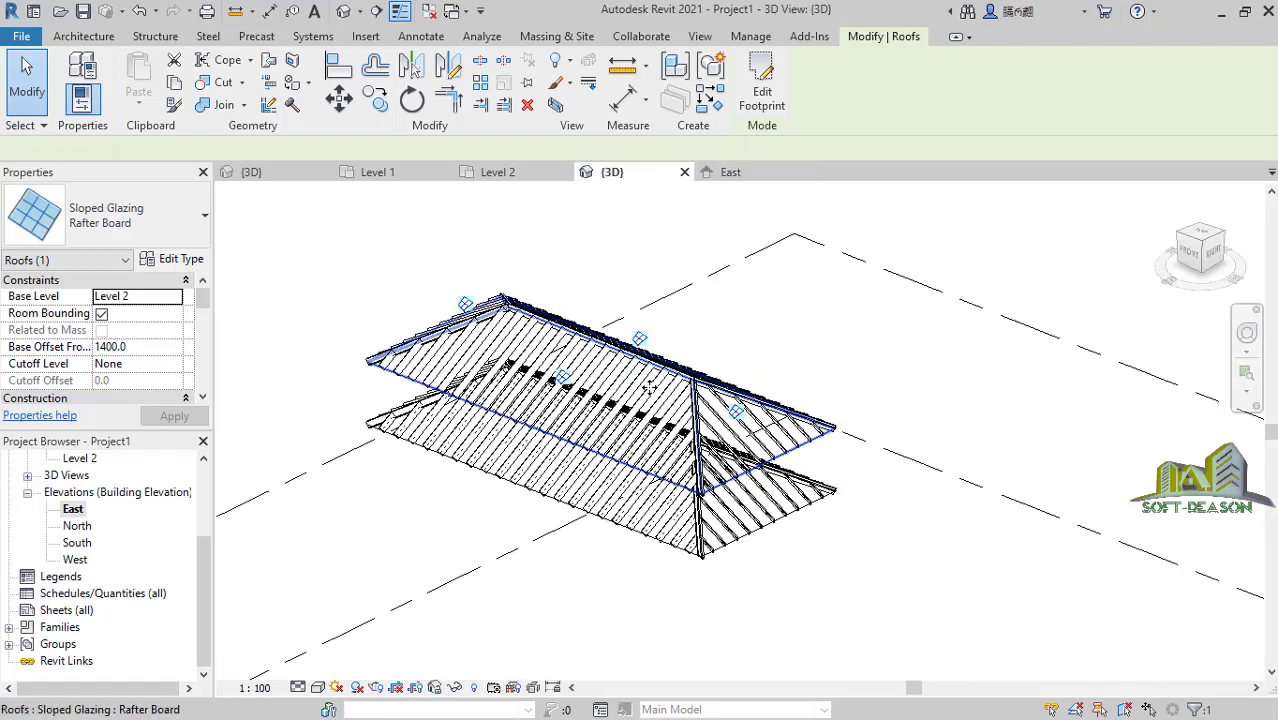
scroll(633, 340, up, 5)
scroll(694, 481, down, 6)
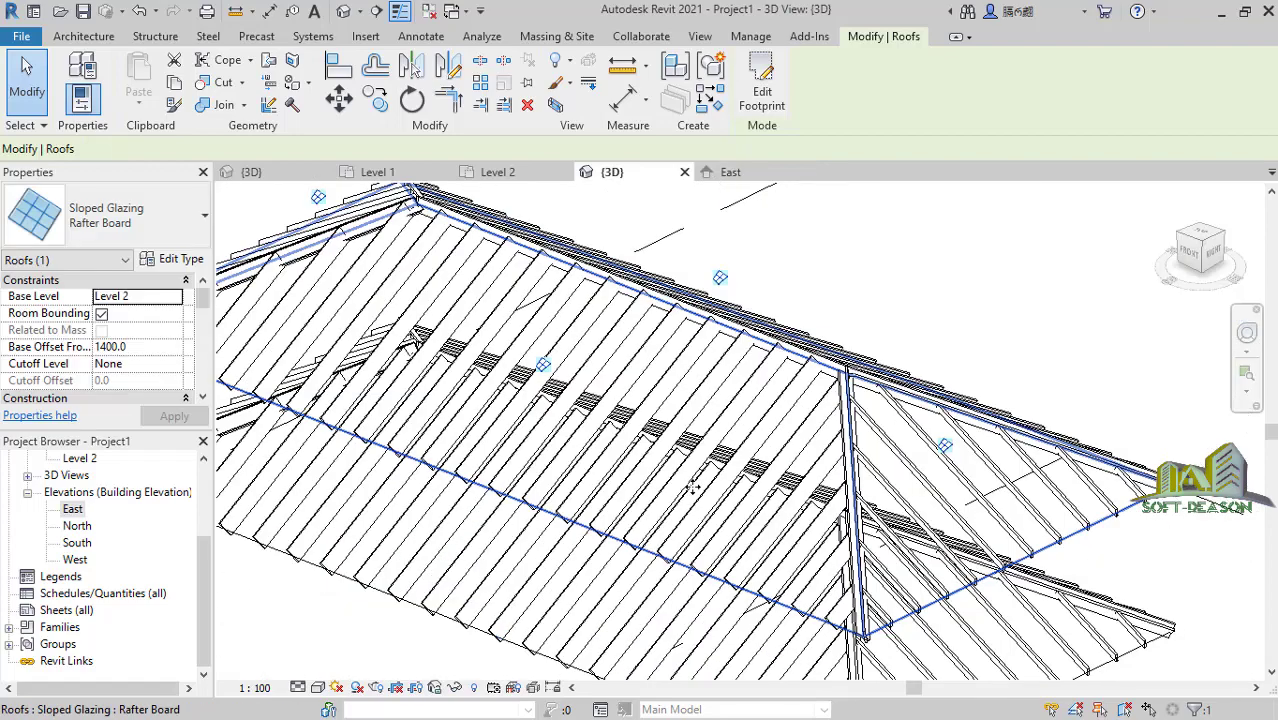
click(836, 327)
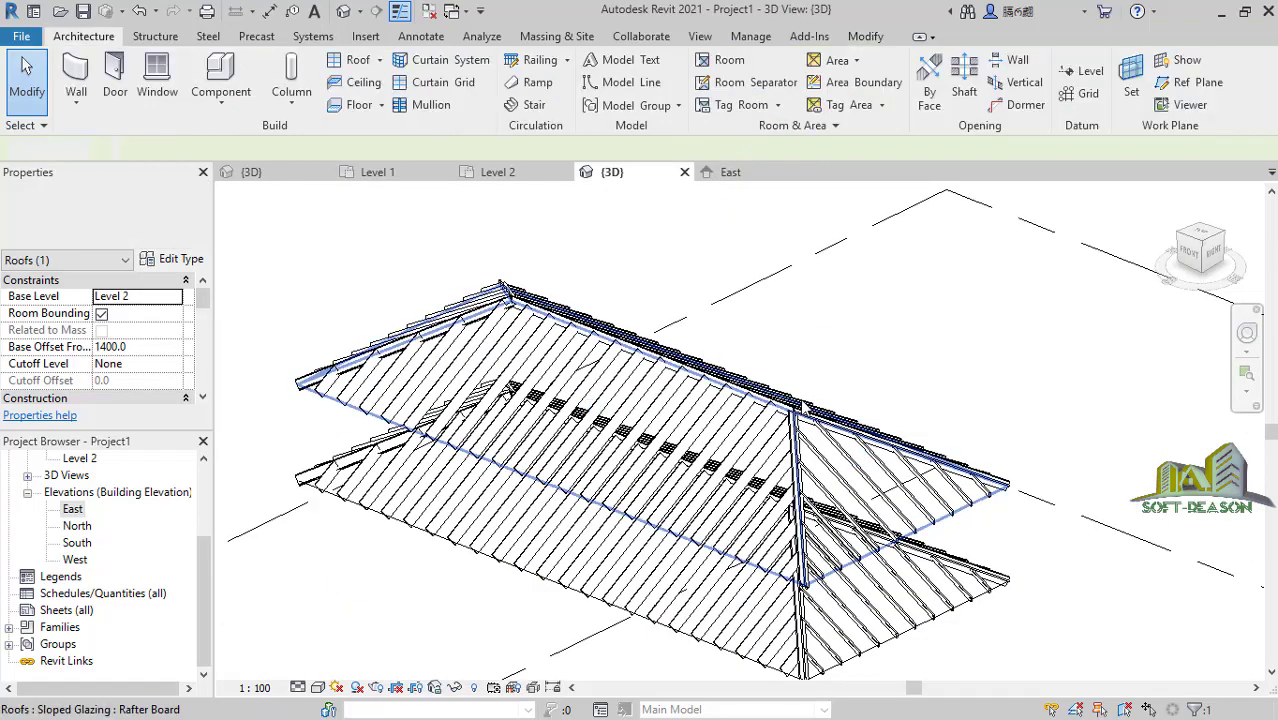
Select a ridge mullion segment on the upper roof and duplicate its 50 x 150mm type as Battens.
scroll(760, 410, up, 5)
scroll(748, 413, up, 2)
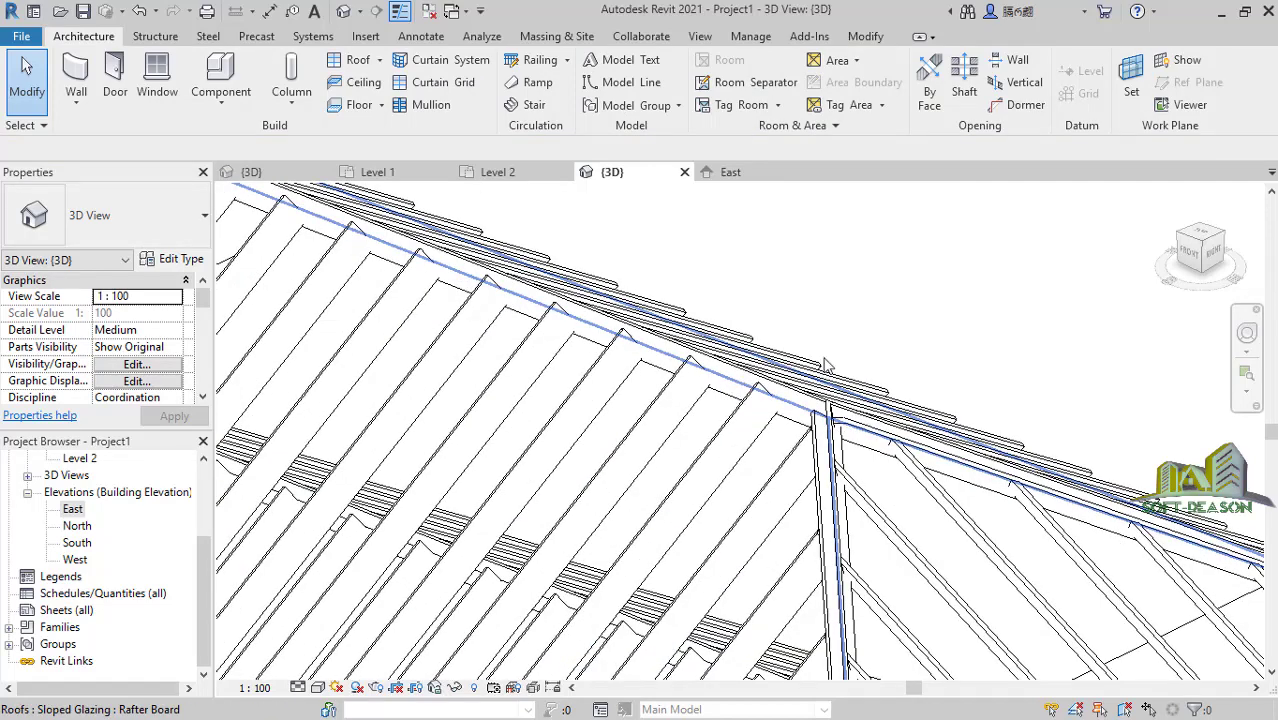
shift+middle_drag(826, 366, 778, 360)
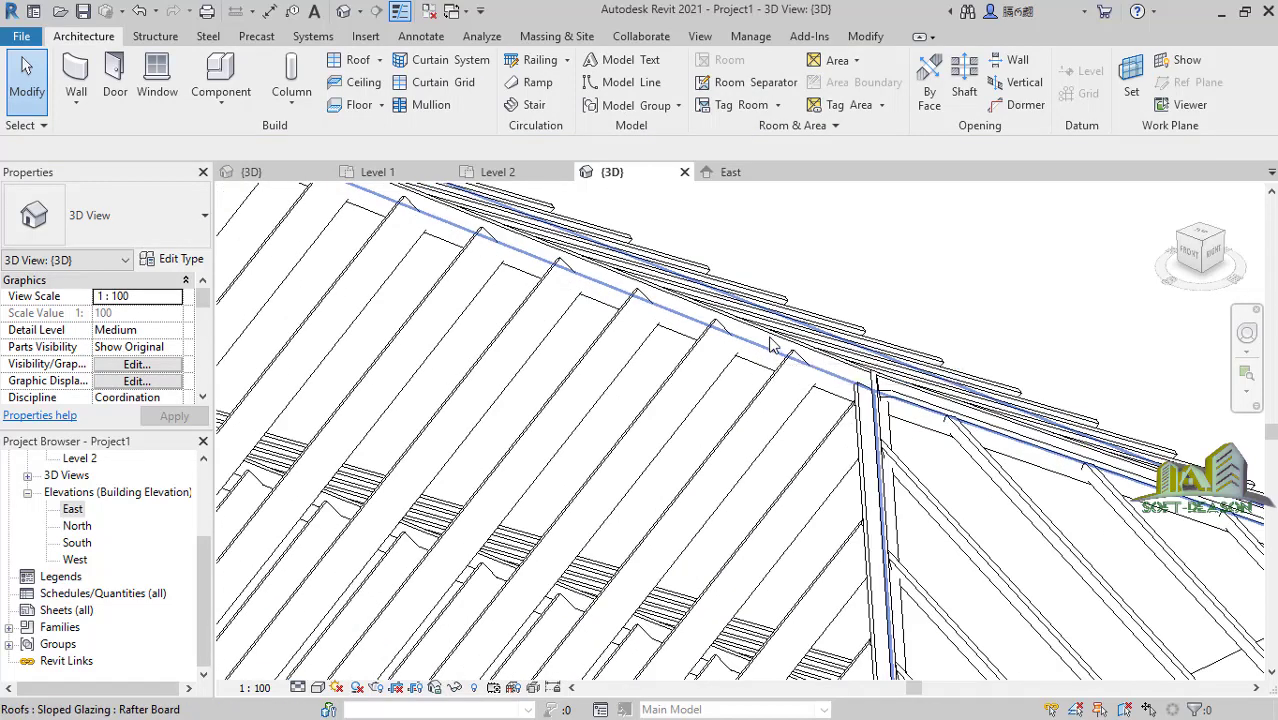
scroll(776, 347, up, 3)
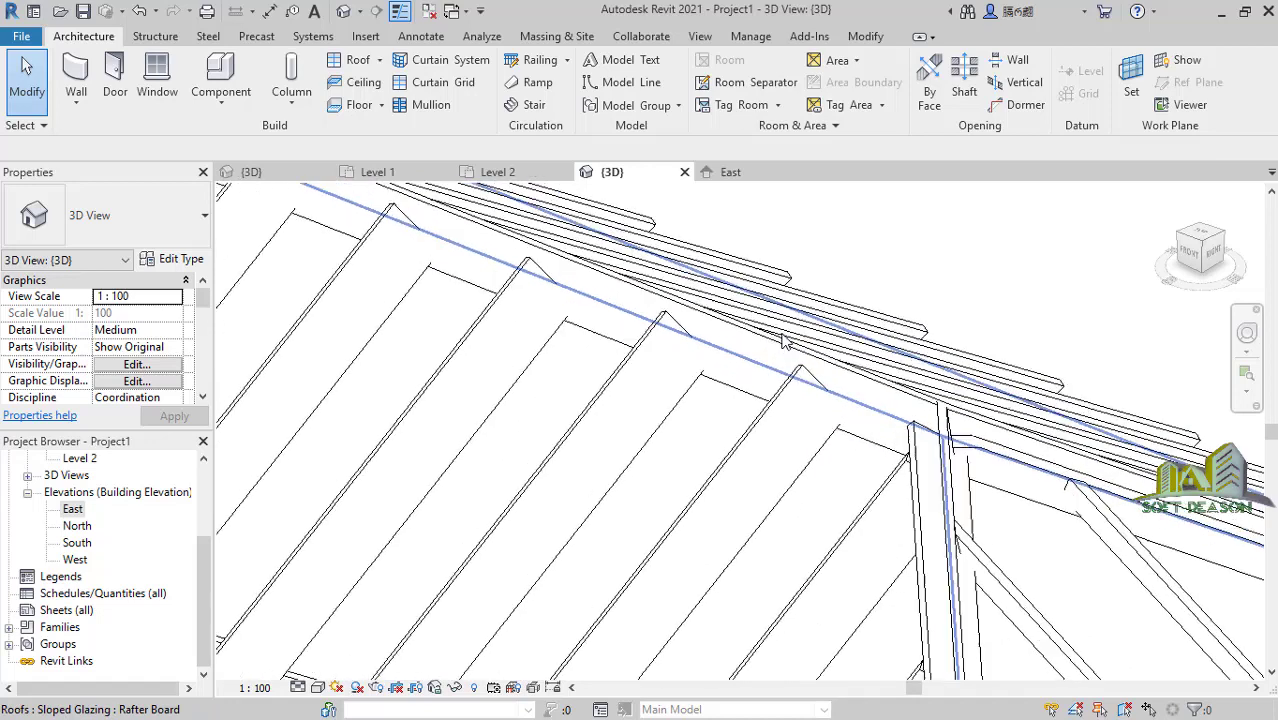
click(778, 348)
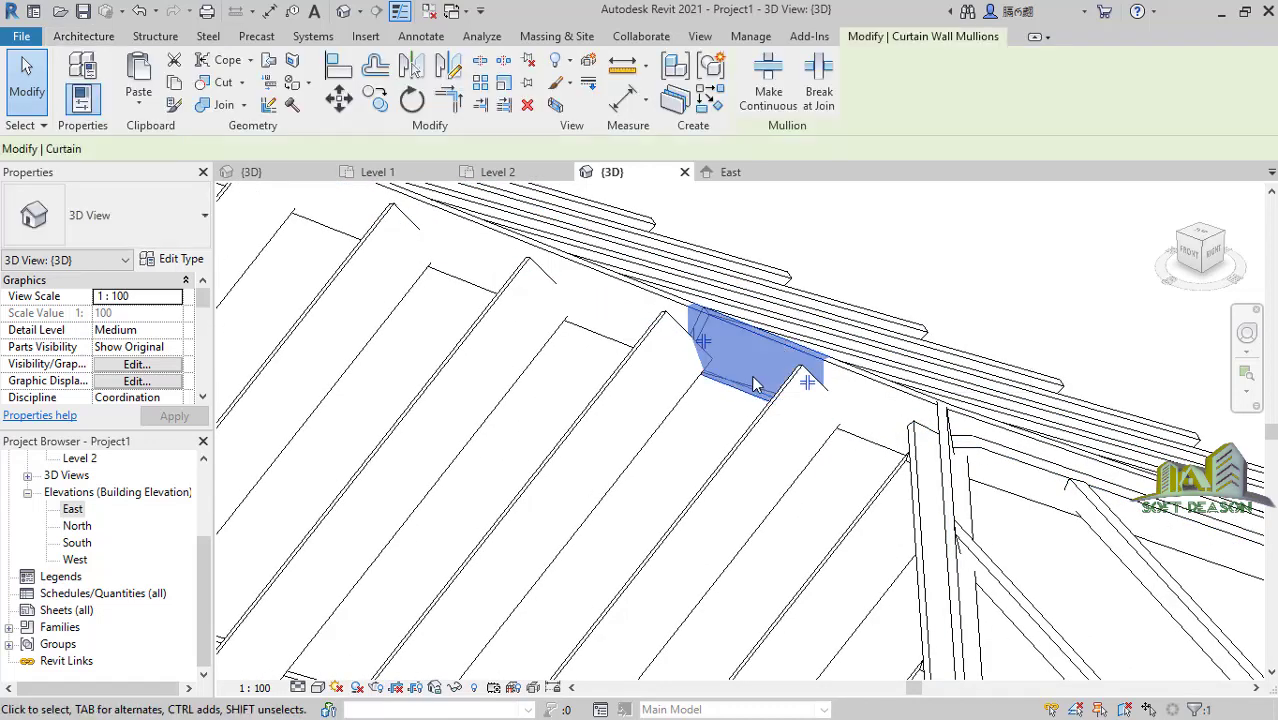
click(172, 260)
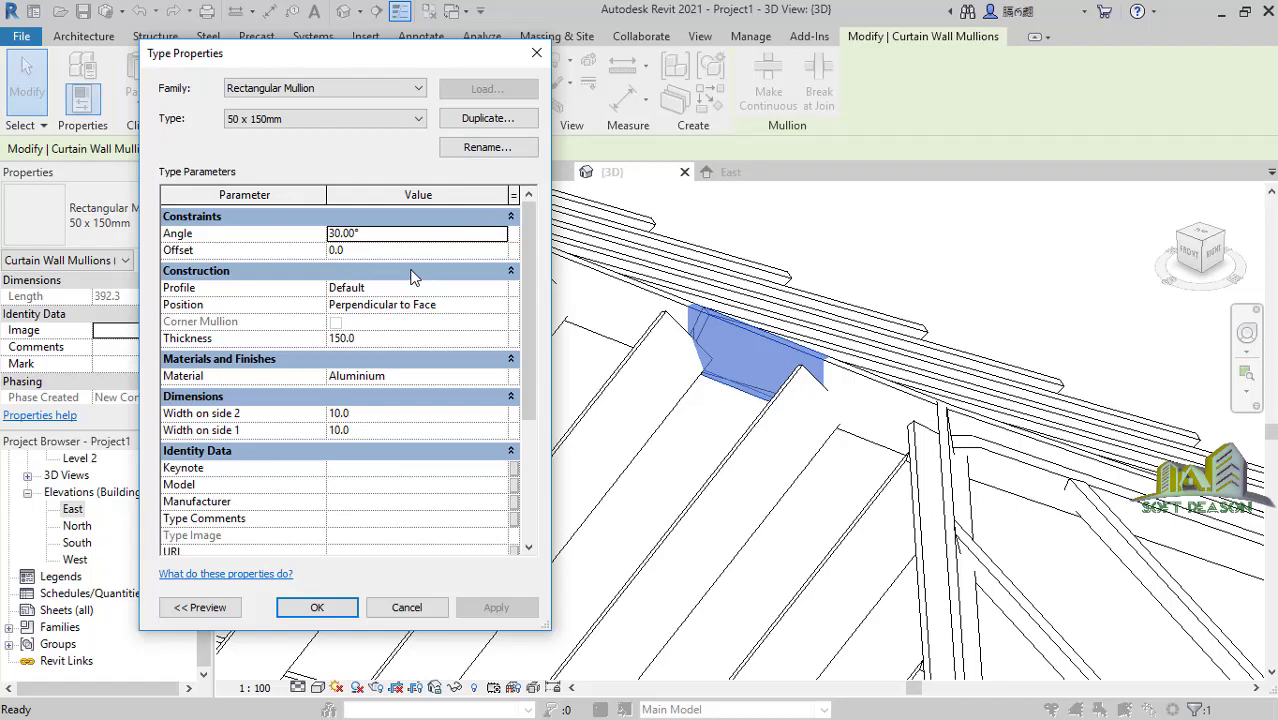
click(478, 120)
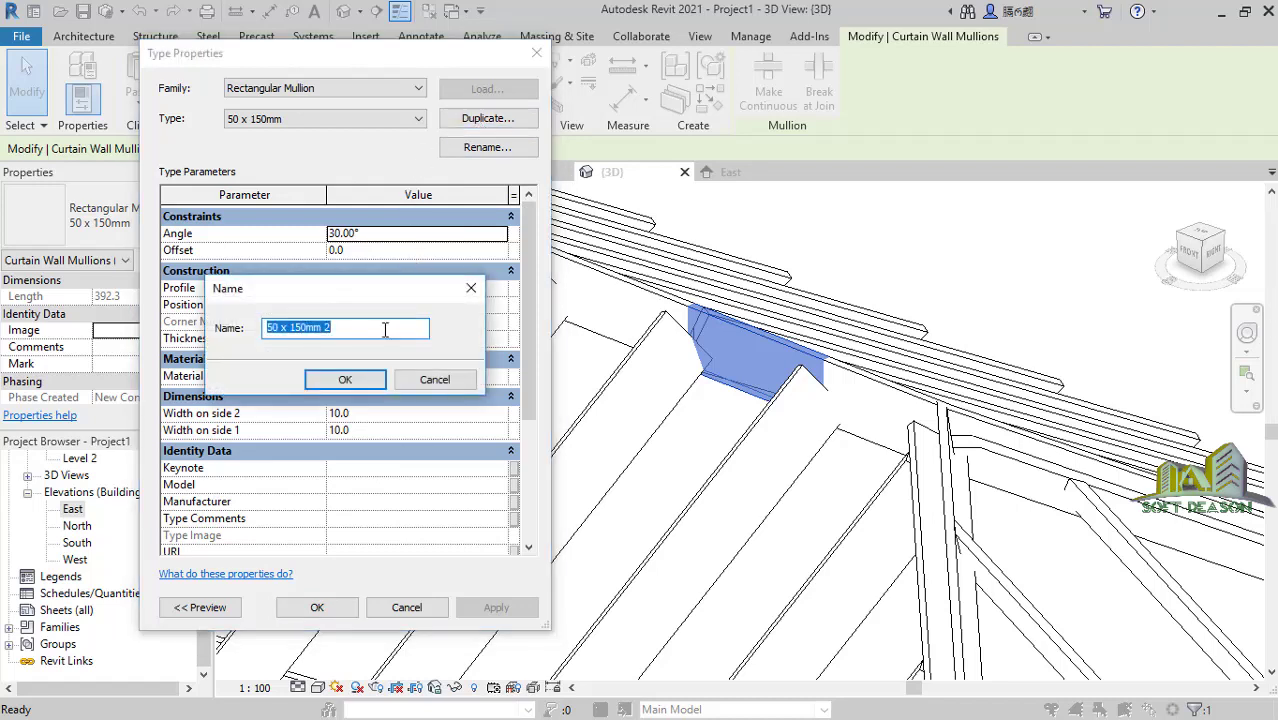
text(Battens)
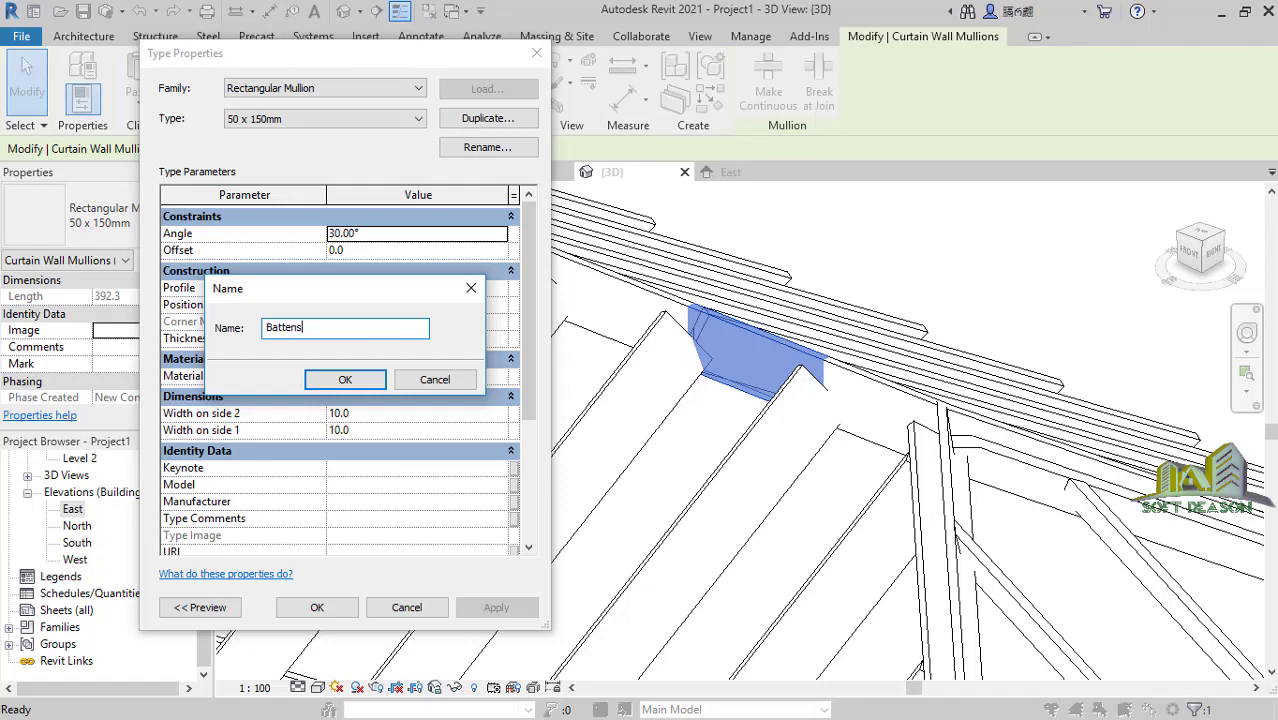
click(374, 381)
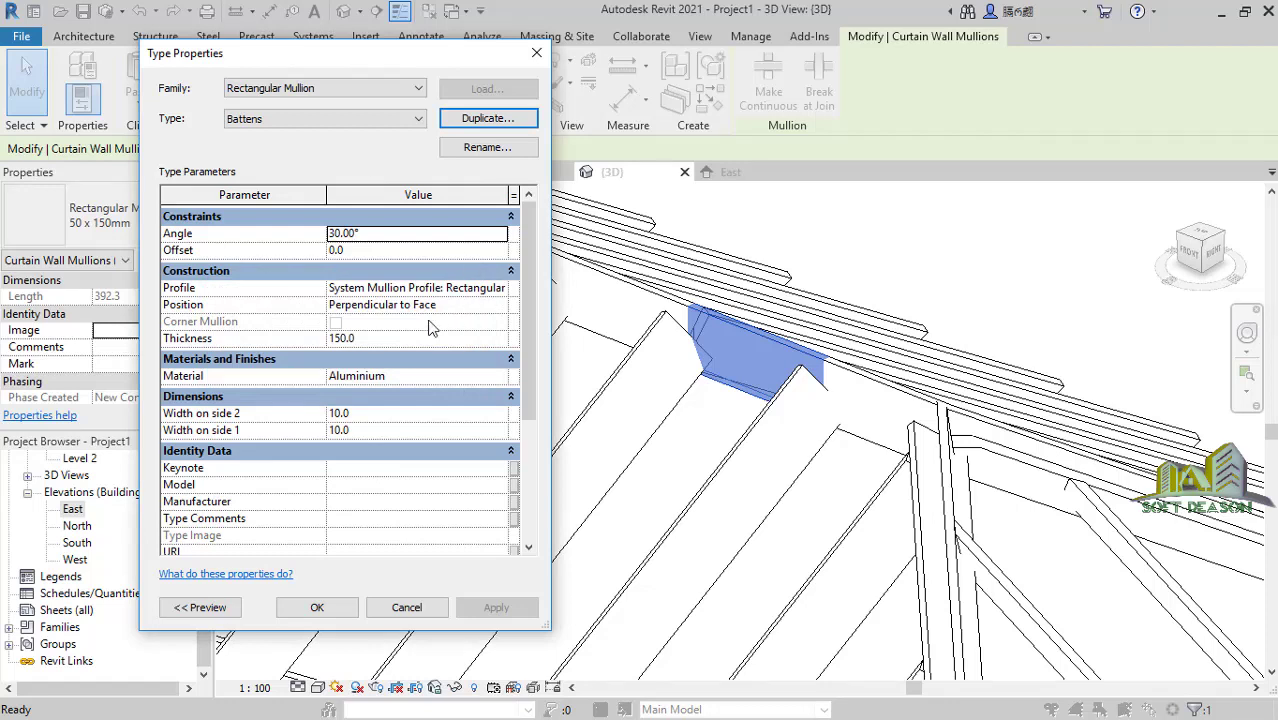
Set the Battens mullion type to a 0° angle, 25 mm thickness and 25 mm width on both sides.
click(377, 233)
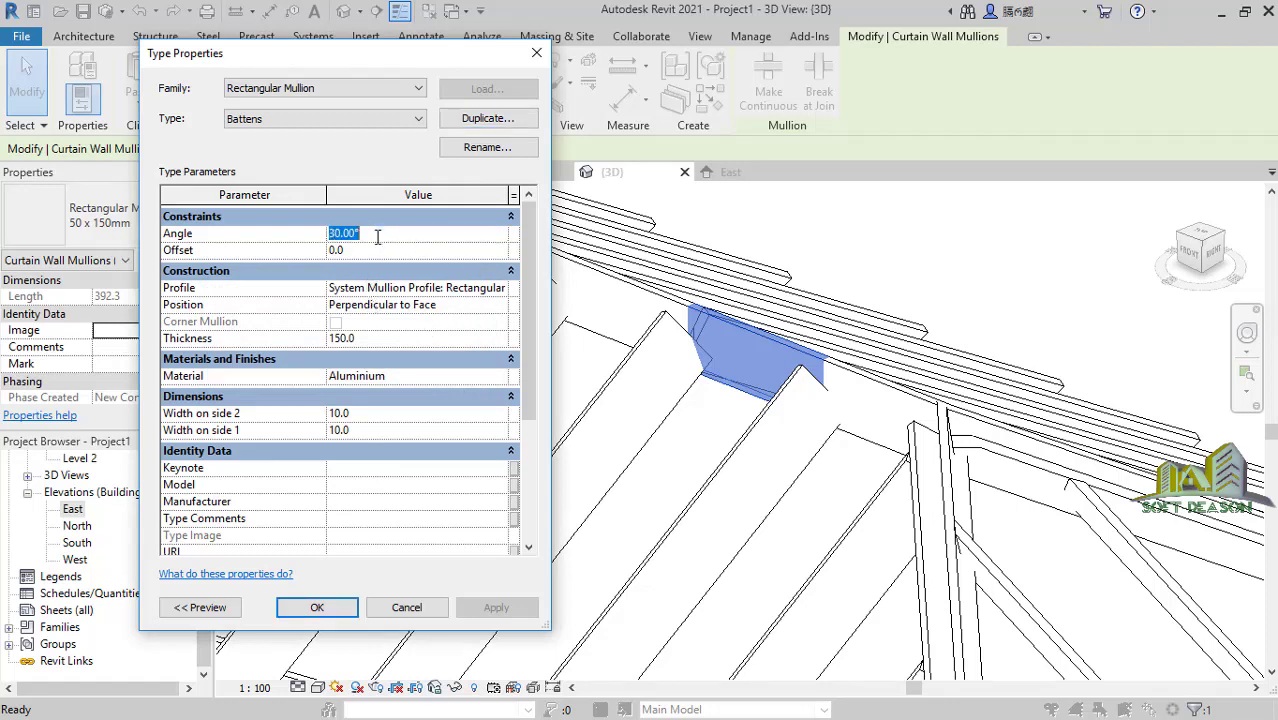
text(0)
click(366, 338)
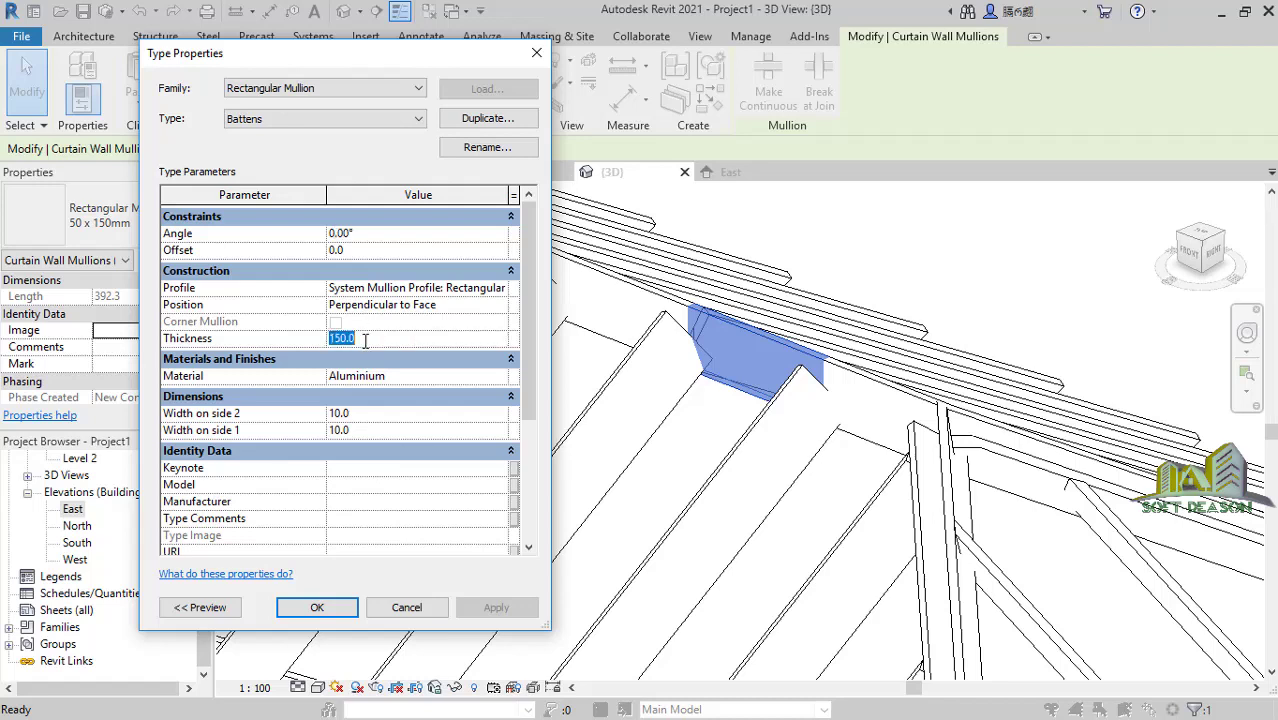
text(25)
click(366, 413)
text(25)
click(358, 432)
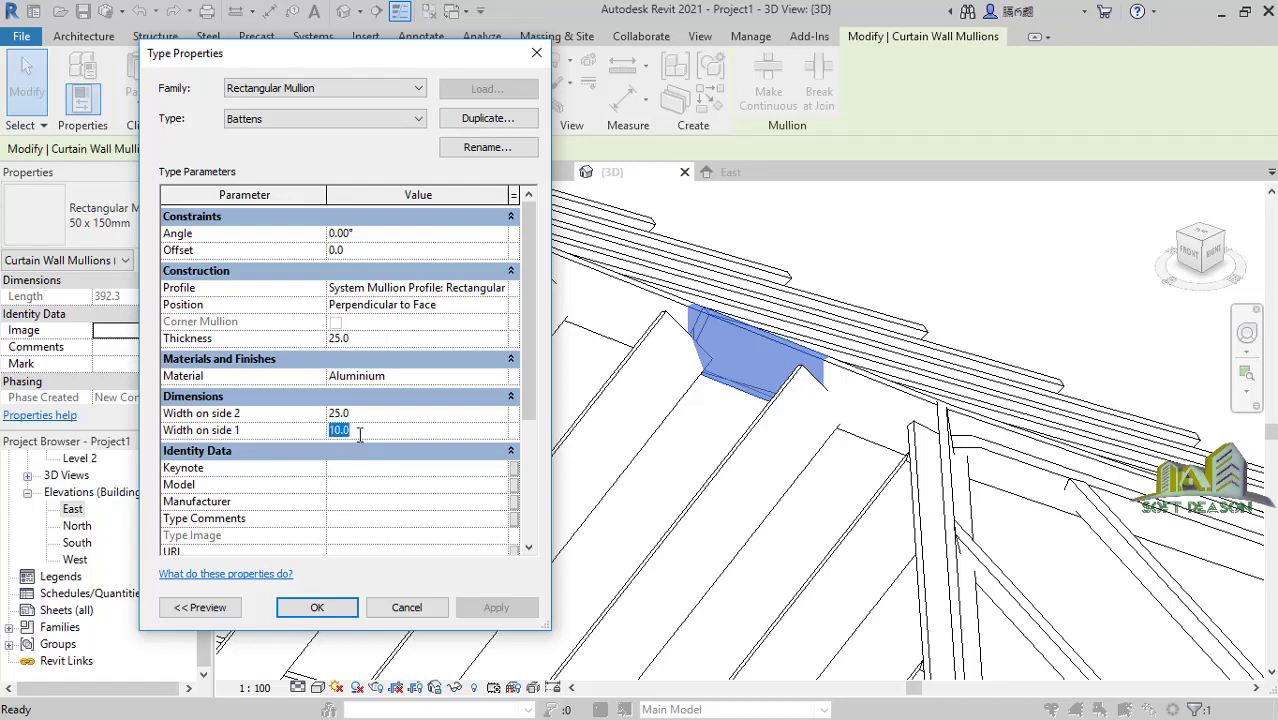
text(25)
click(316, 607)
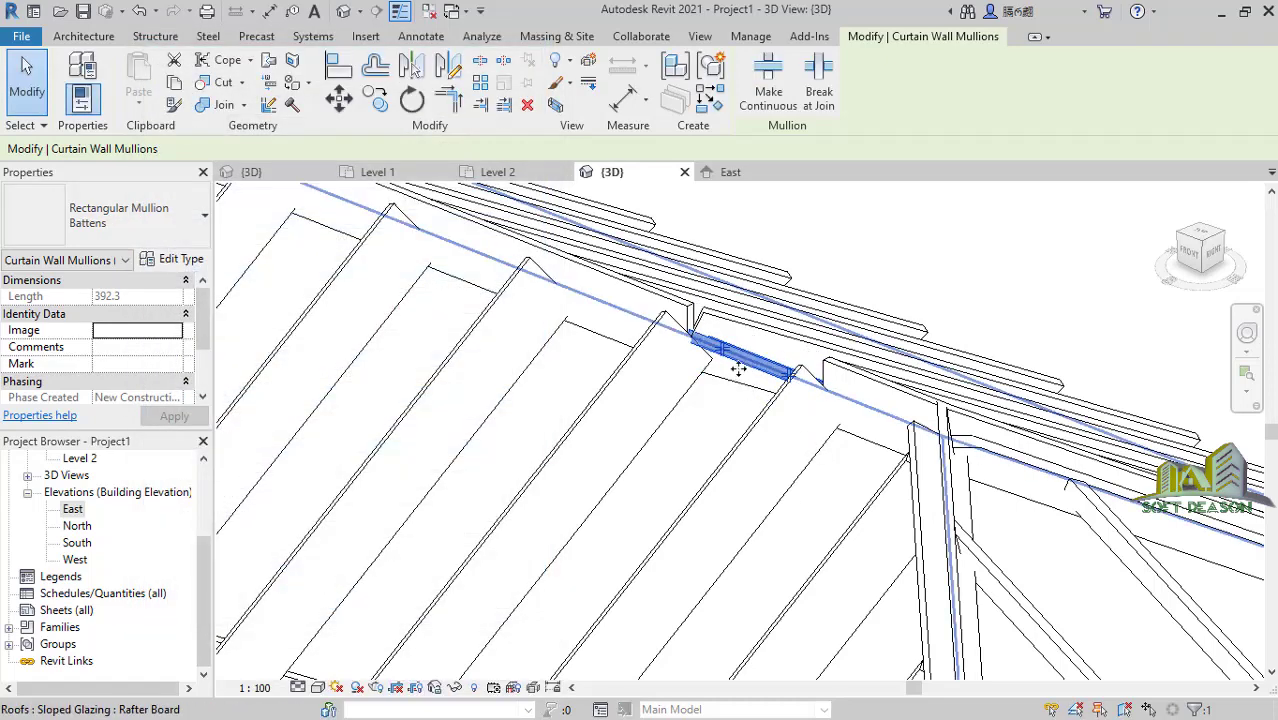
Switch the selected ridge mullion segment back to the 50 x 150mm rectangular mullion type and deselect it.
click(132, 230)
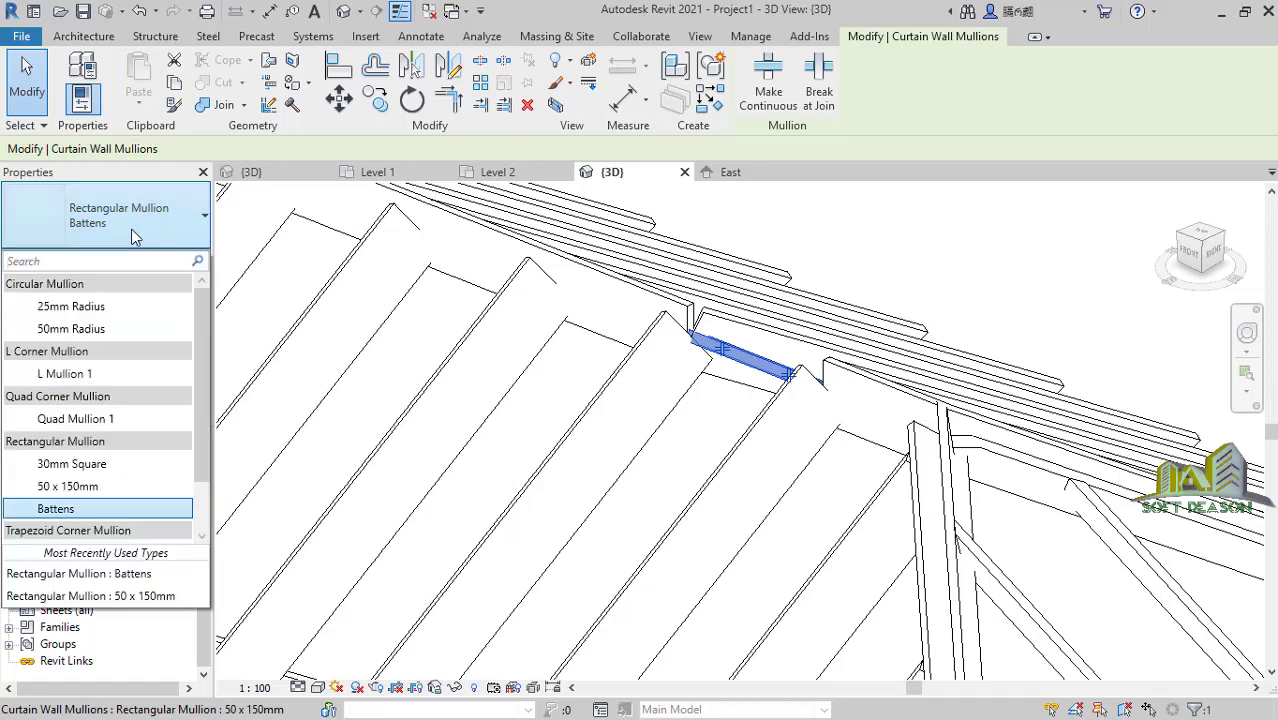
click(66, 487)
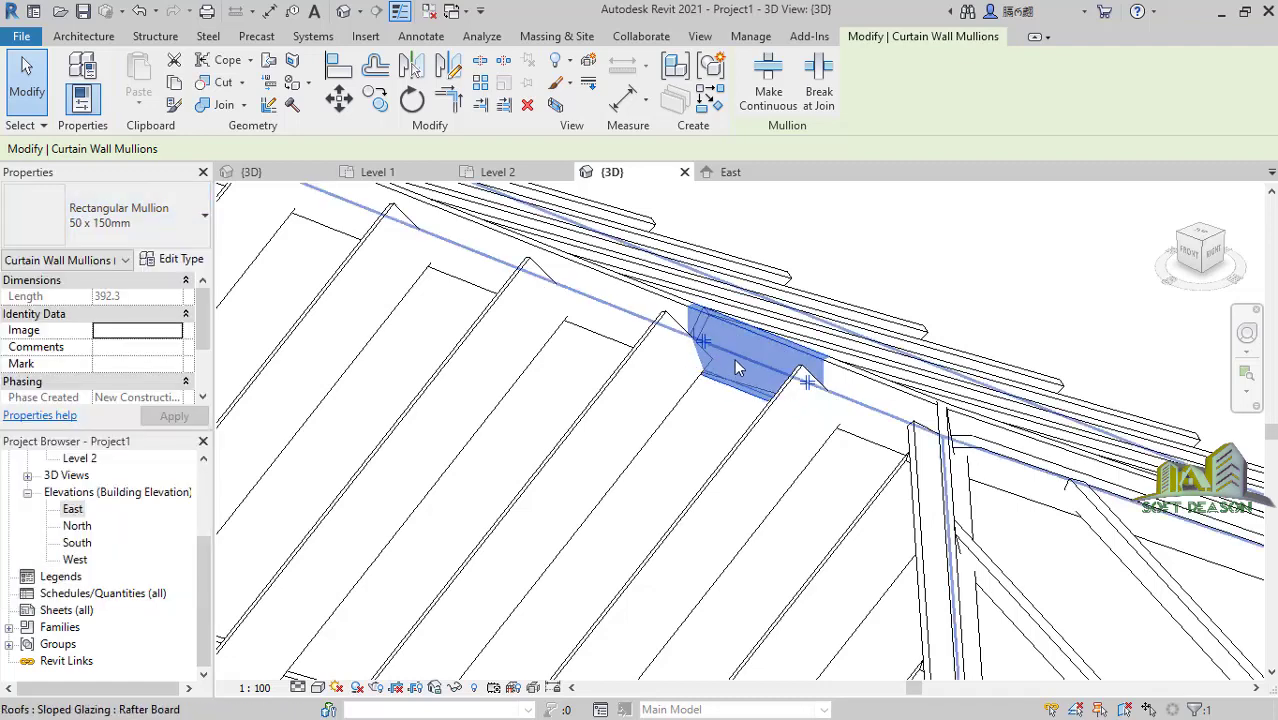
shift+middle_drag(731, 316, 745, 357)
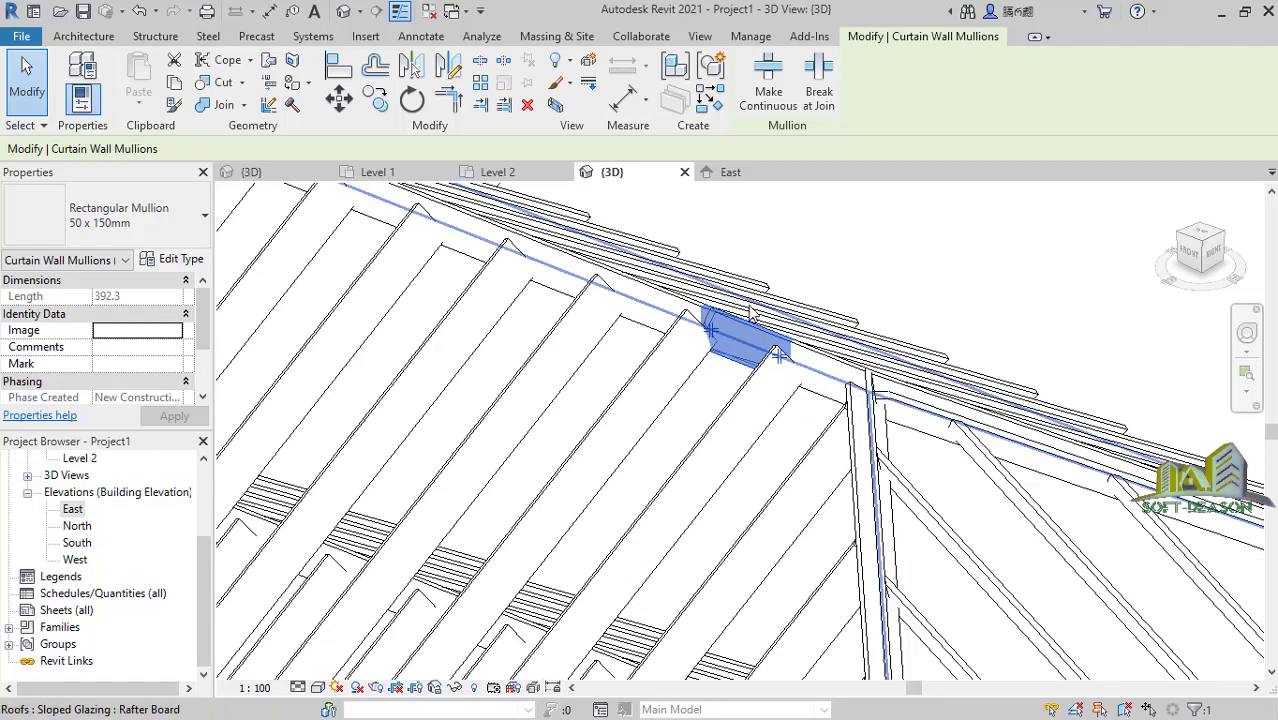
shift+middle_drag(810, 375, 680, 318)
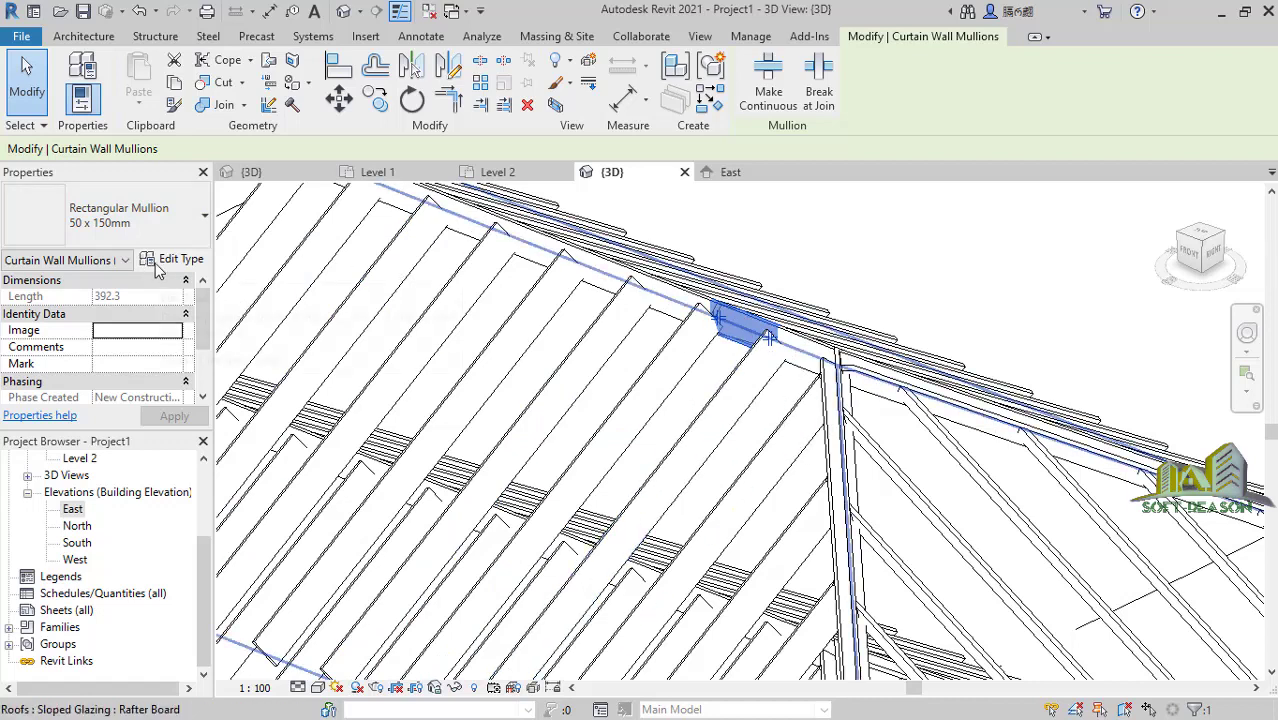
click(1044, 229)
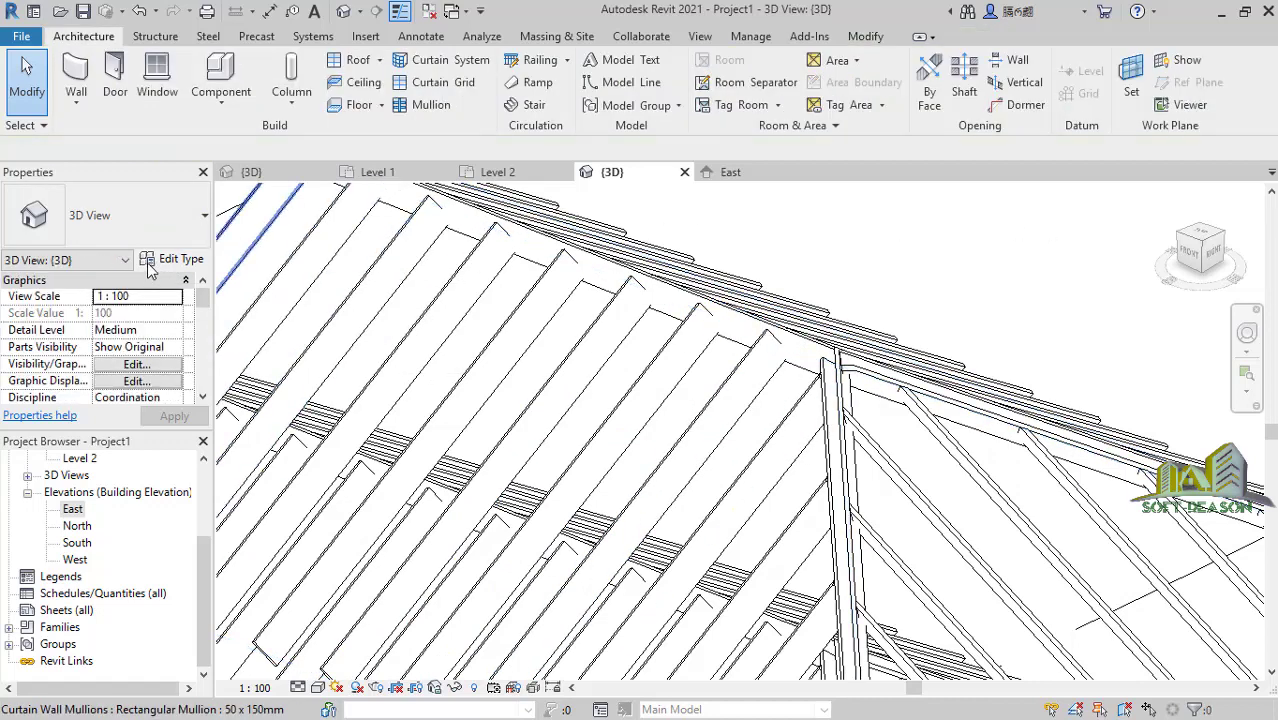
scroll(499, 365, down, 3)
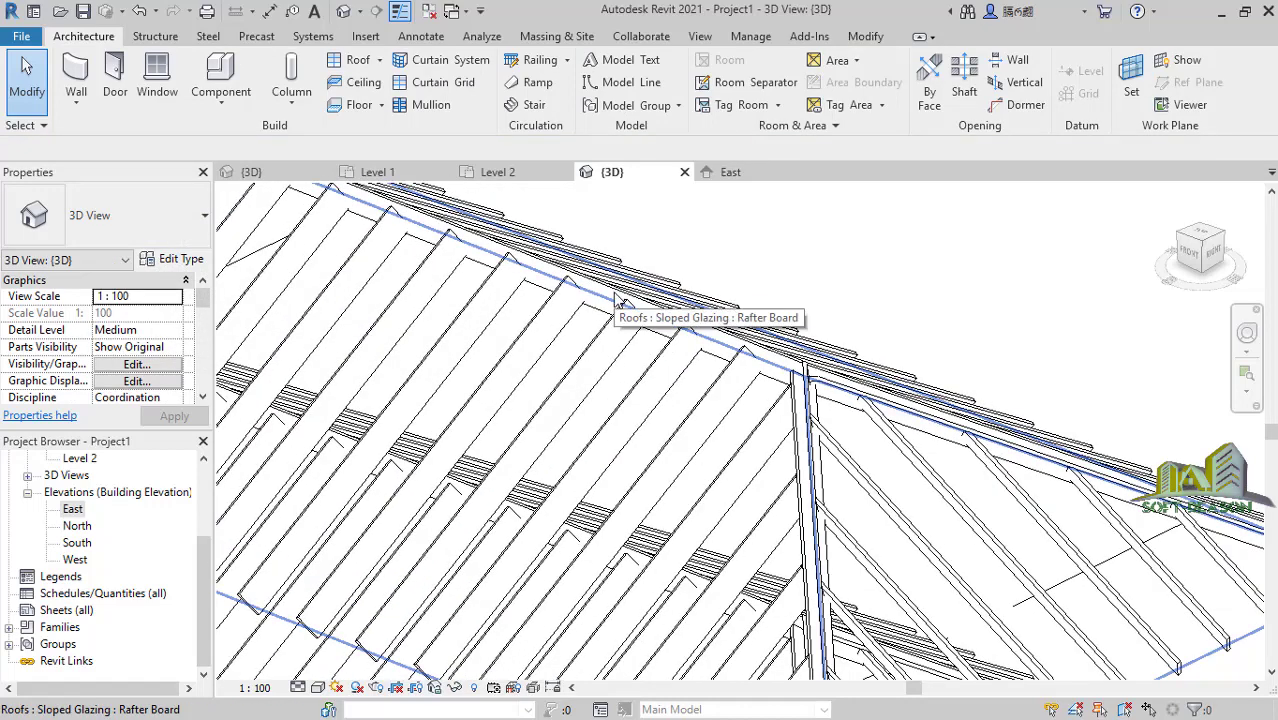
scroll(619, 303, down, 6)
scroll(741, 545, down, 2)
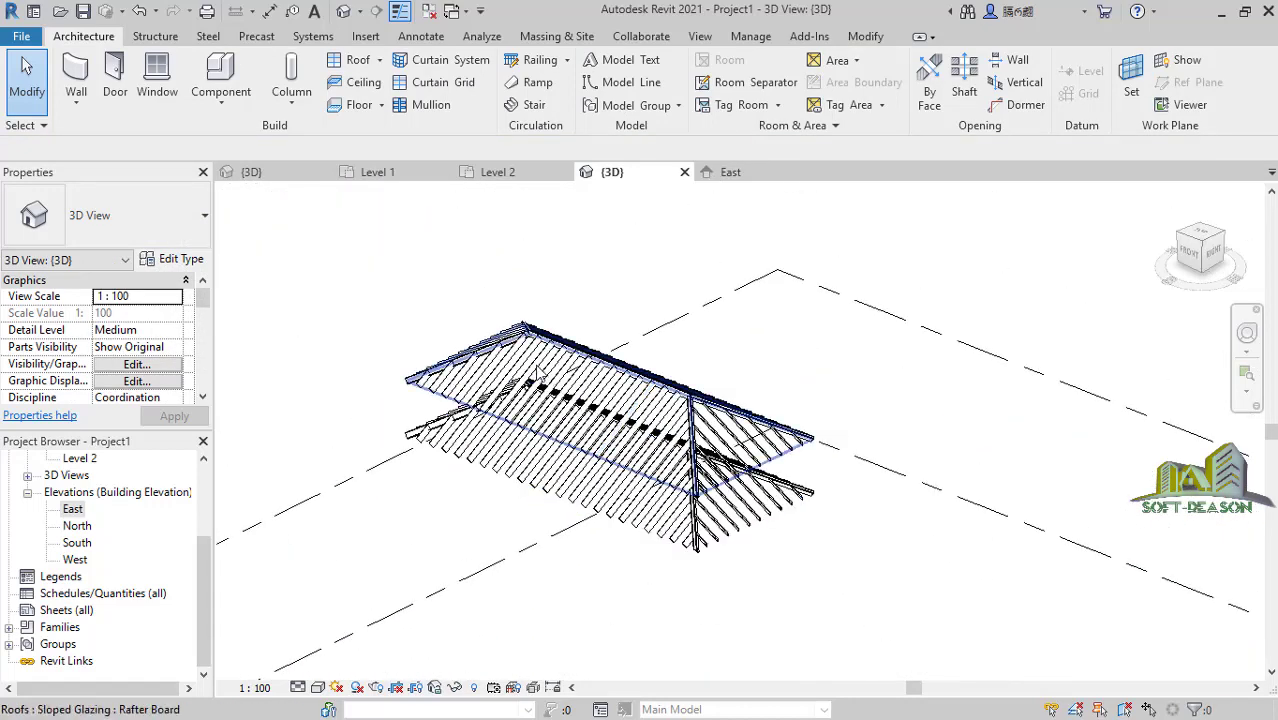
scroll(800, 500, up, 4)
scroll(835, 466, up, 1)
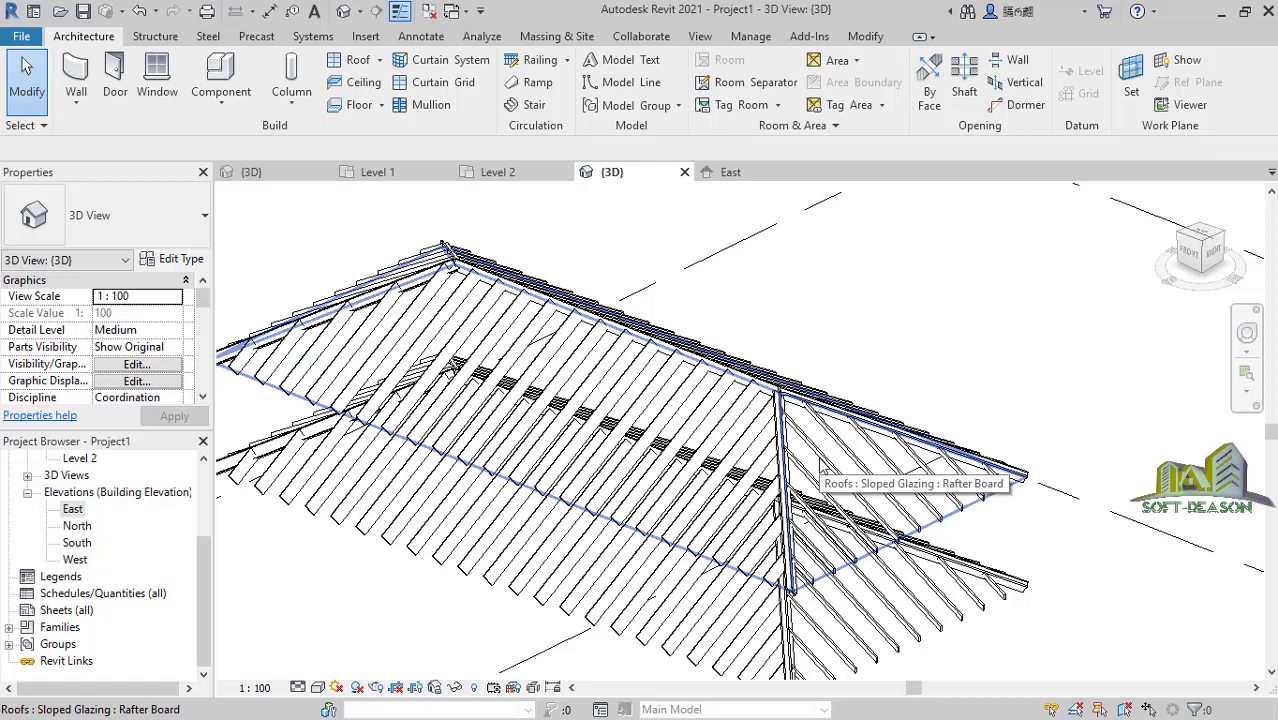
scroll(812, 460, up, 1)
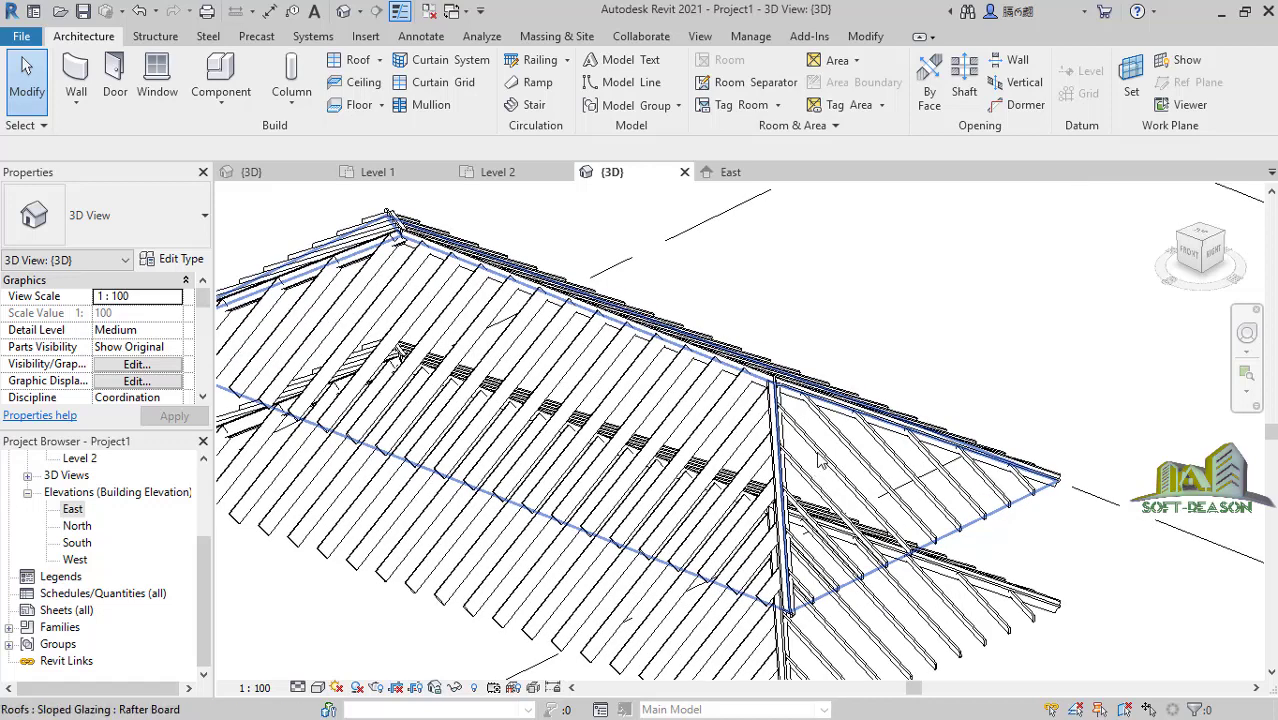
click(822, 462)
scroll(843, 495, up, 2)
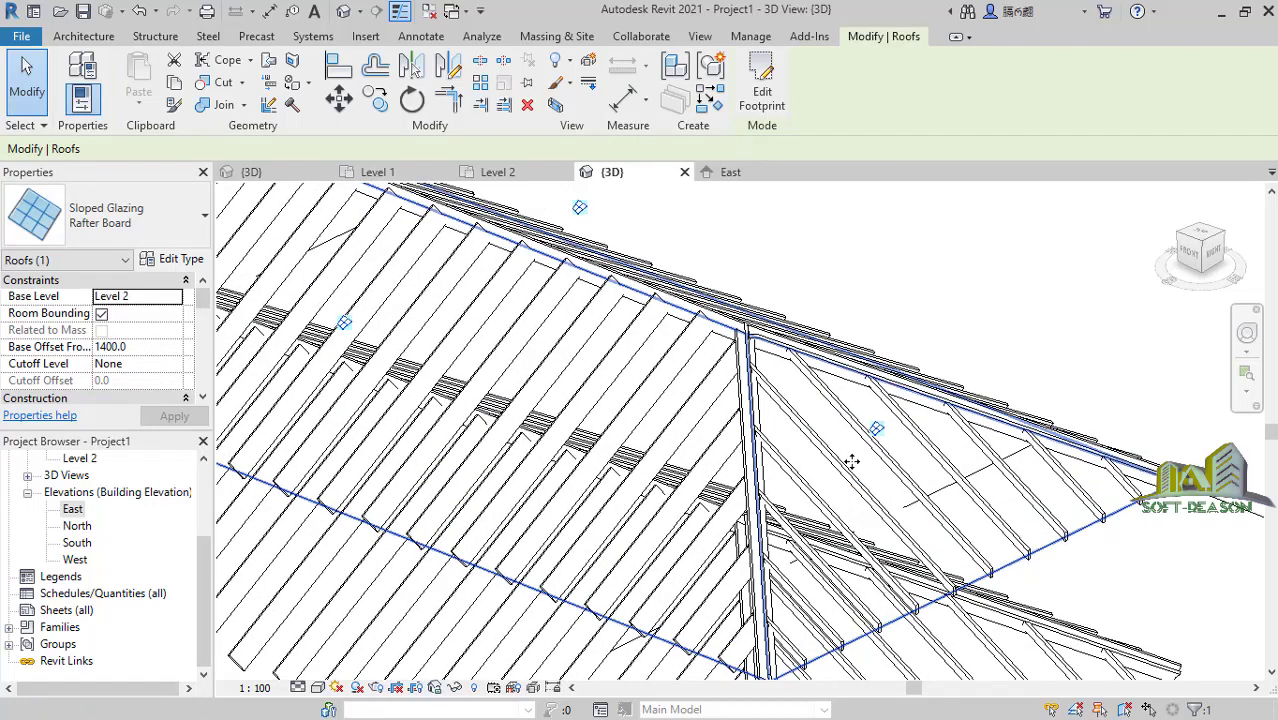
scroll(850, 450, up, 2)
click(977, 258)
scroll(860, 460, up, 2)
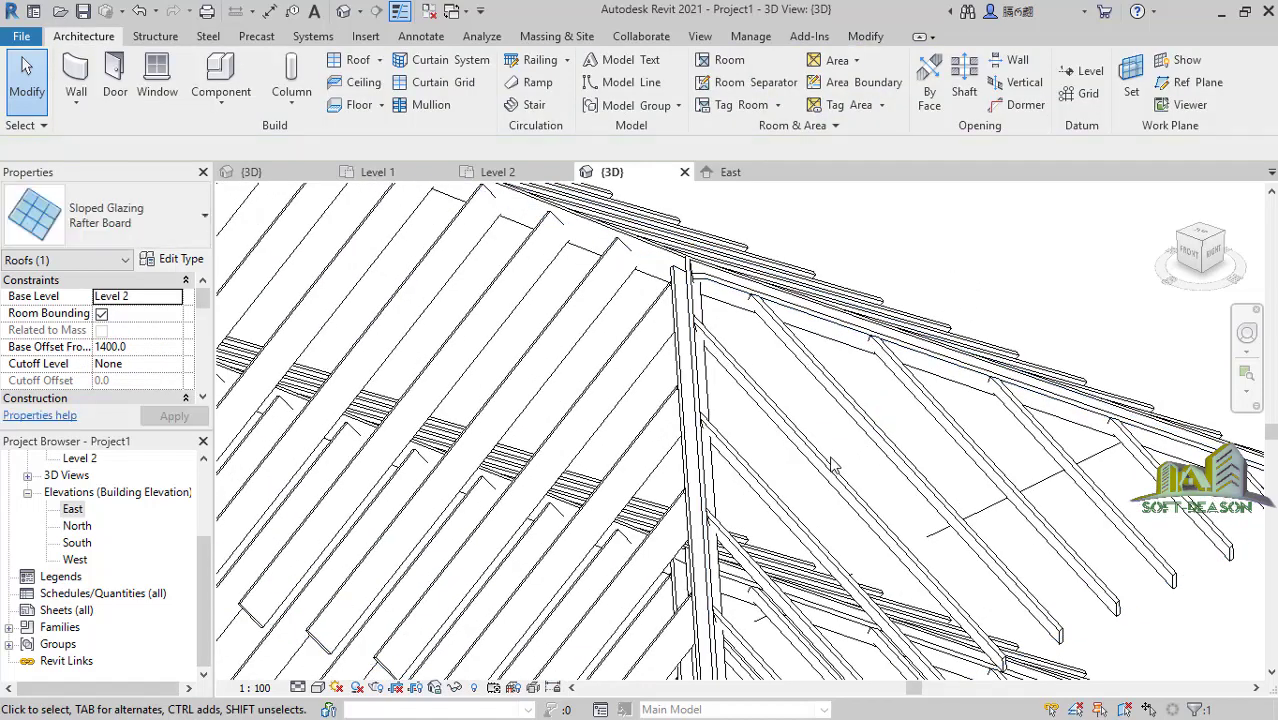
Select all mullions on the upper roof as host, starting from a hip-end rafter, and try to delete them.
click(822, 468)
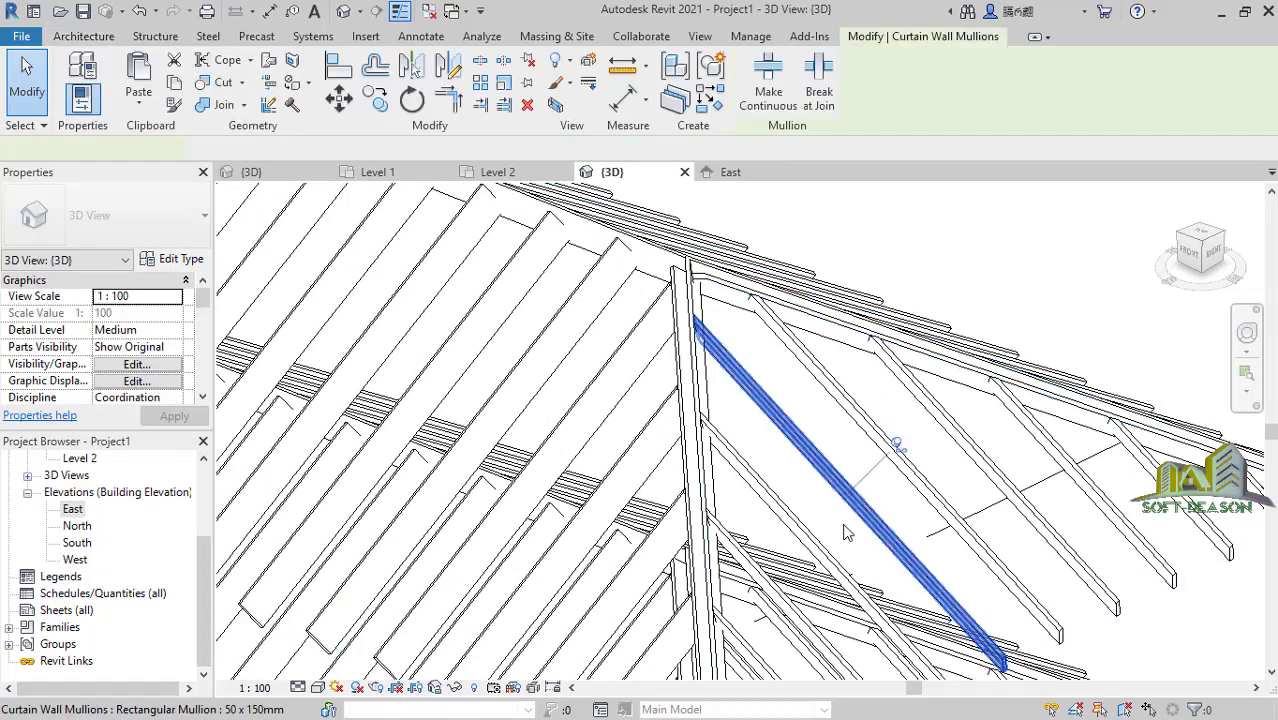
right_click(813, 452)
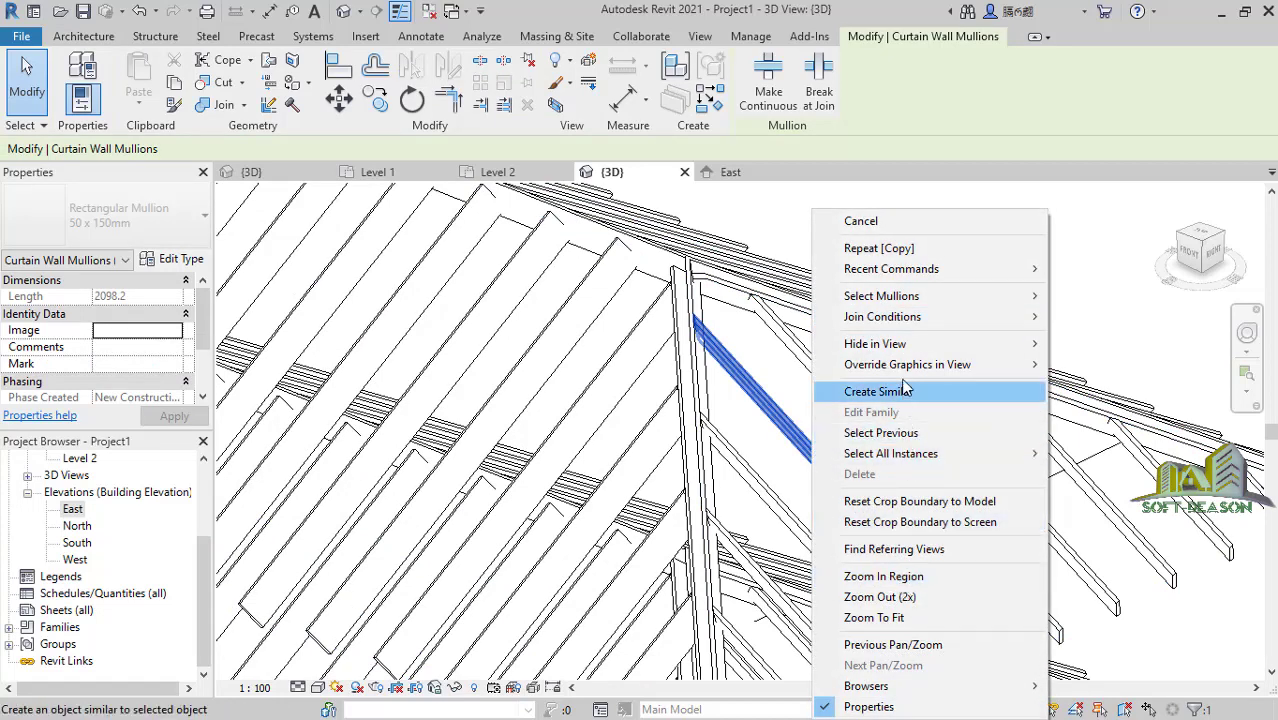
mouse_move(935, 298)
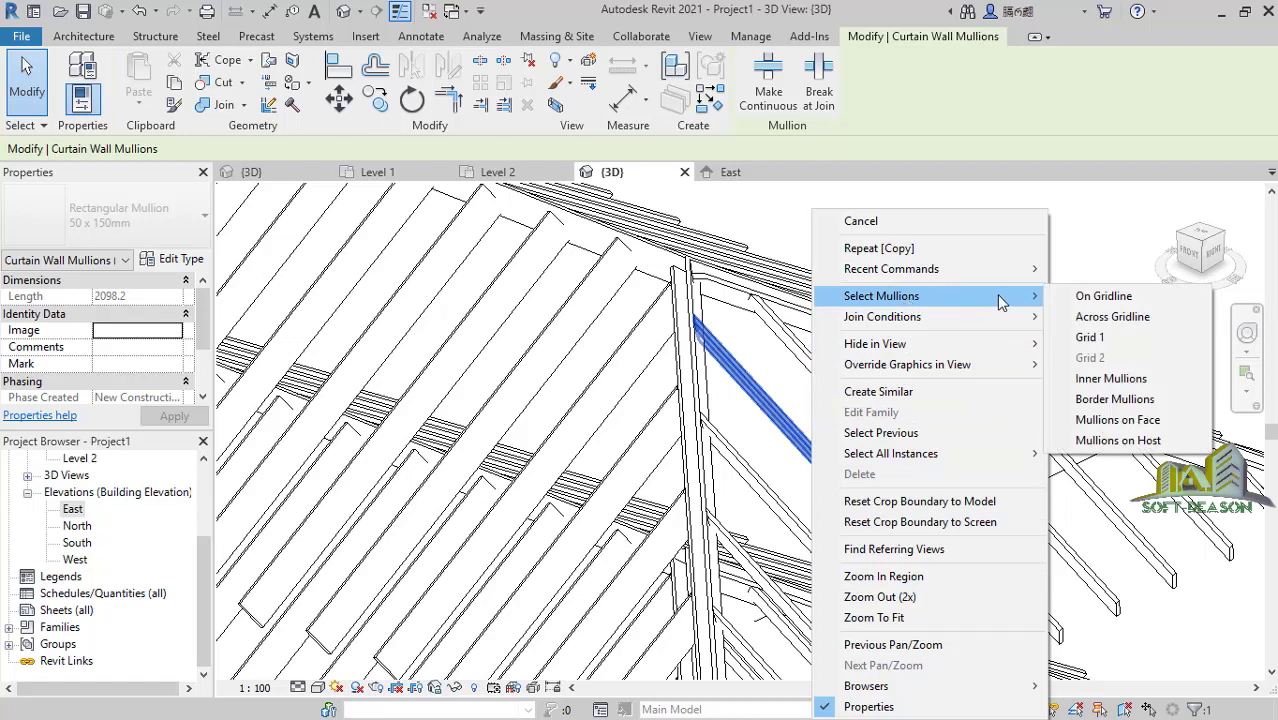
click(1143, 450)
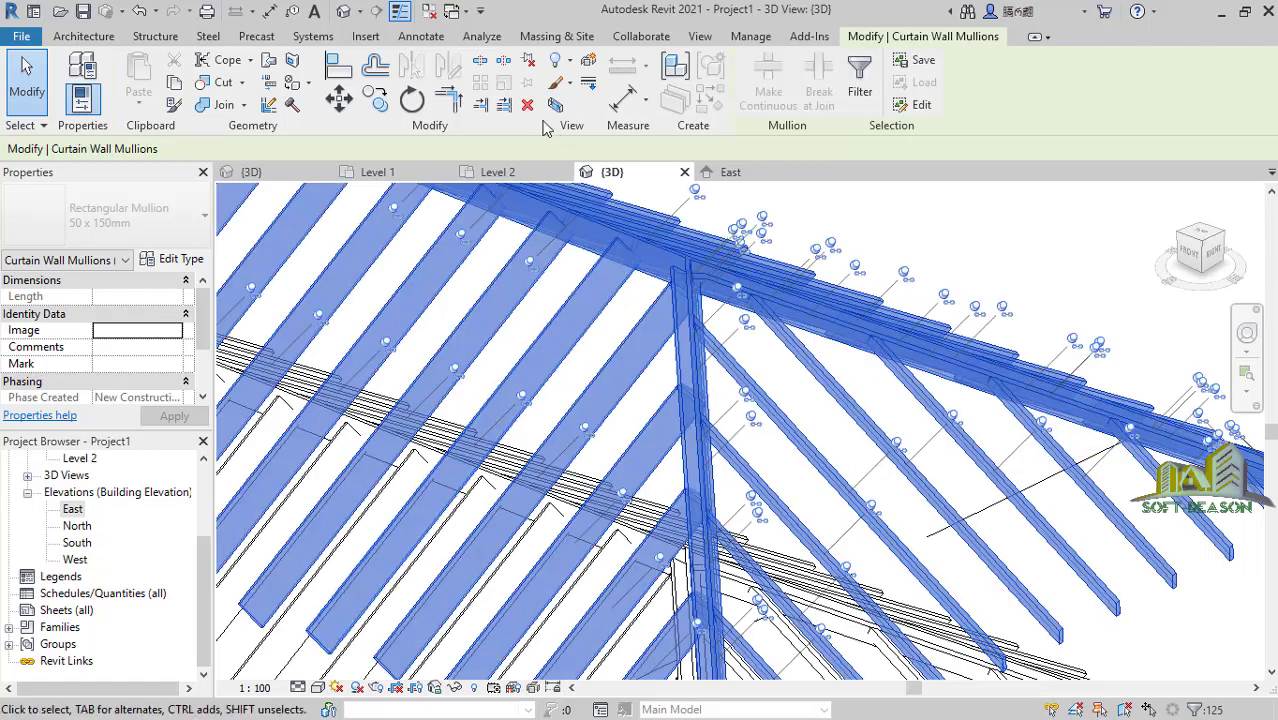
click(528, 106)
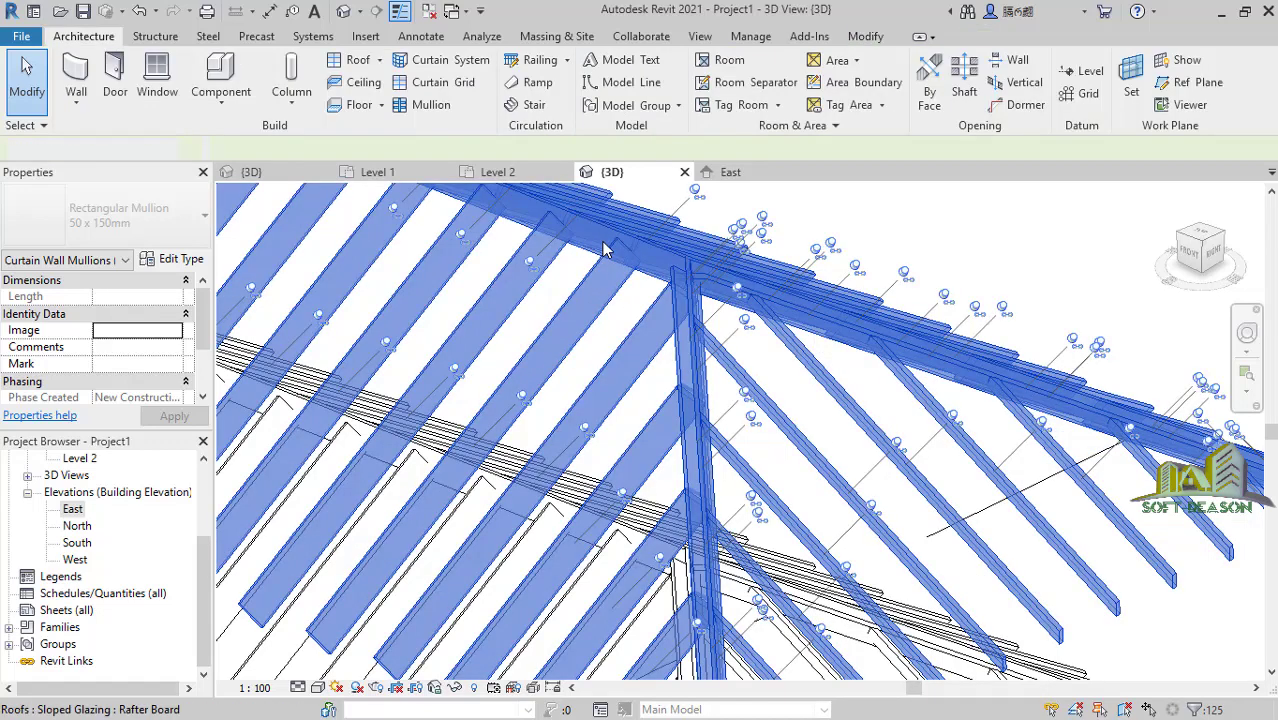
Edit the Rafter Board type of the upper roof and set its Grid 1 layout to None.
scroll(908, 390, down, 4)
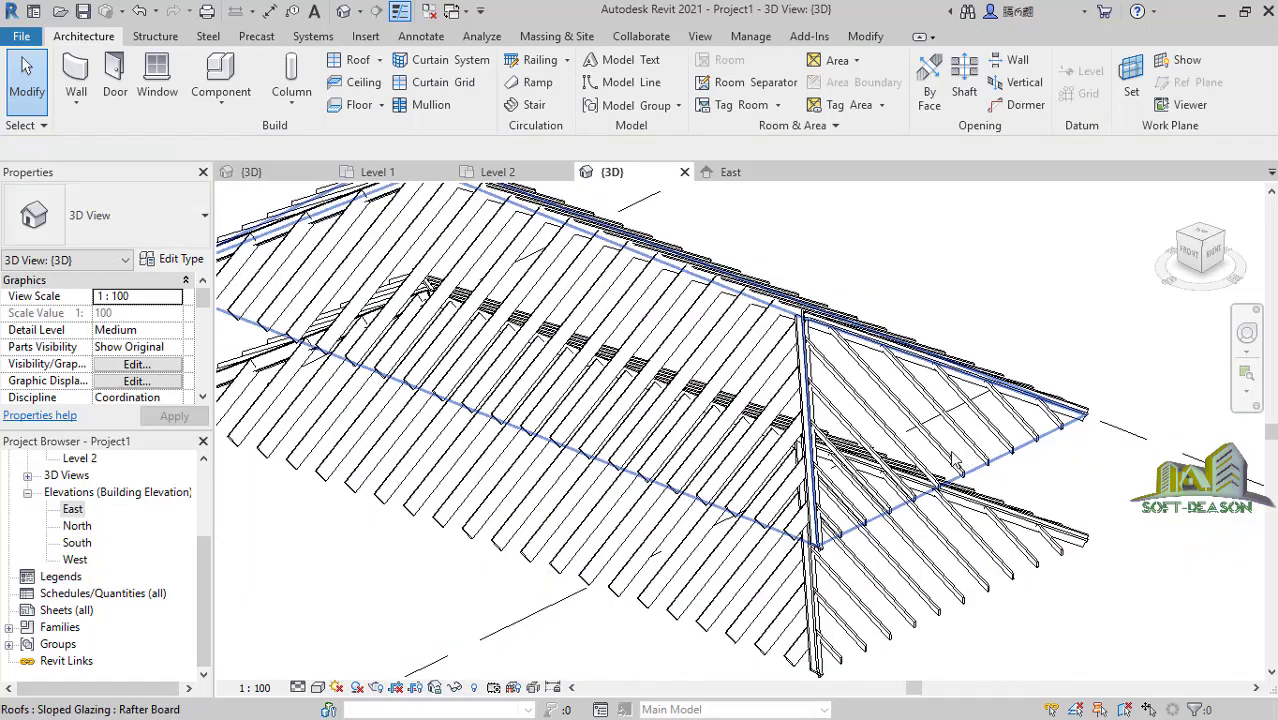
scroll(683, 350, up, 4)
scroll(815, 356, down, 2)
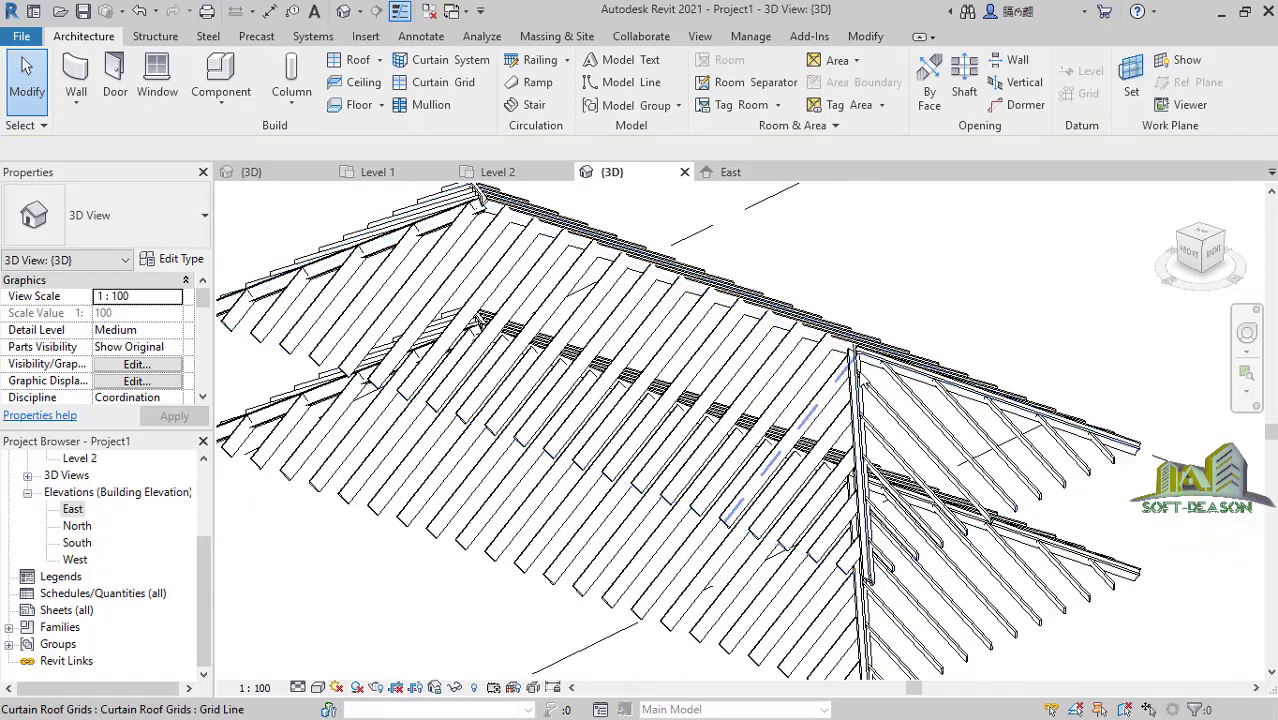
scroll(815, 356, up, 2)
click(870, 364)
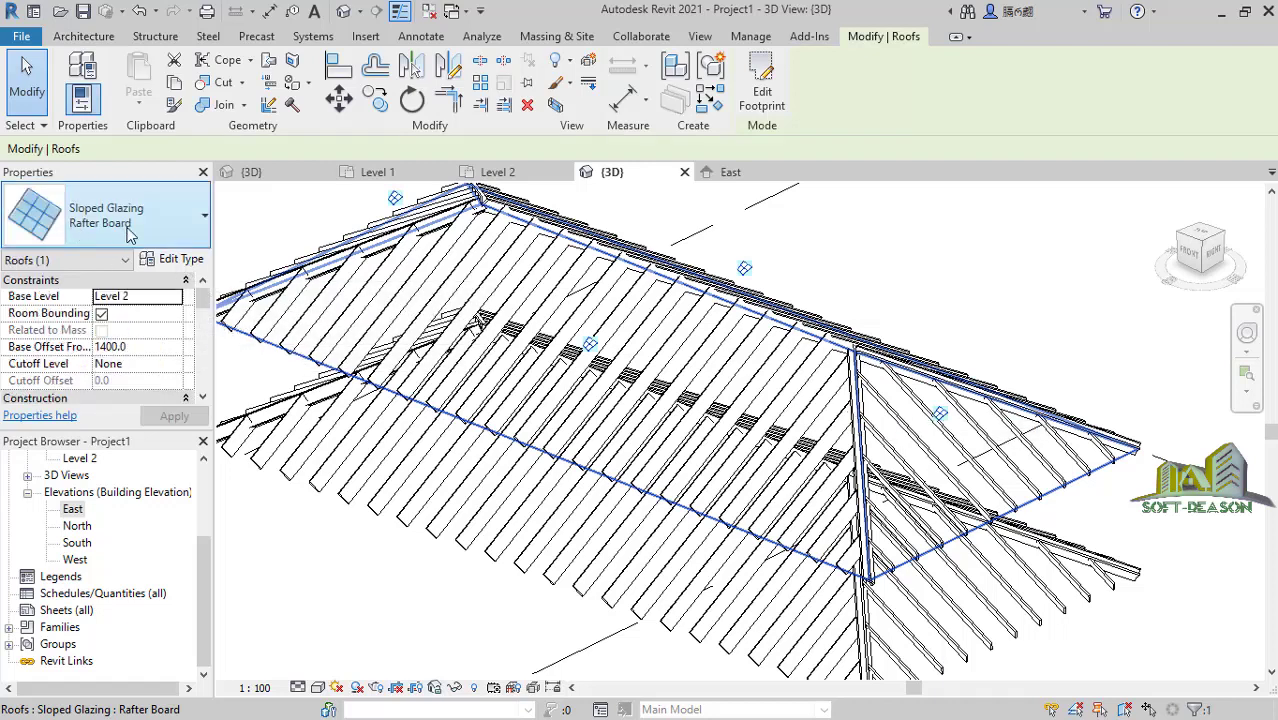
click(182, 261)
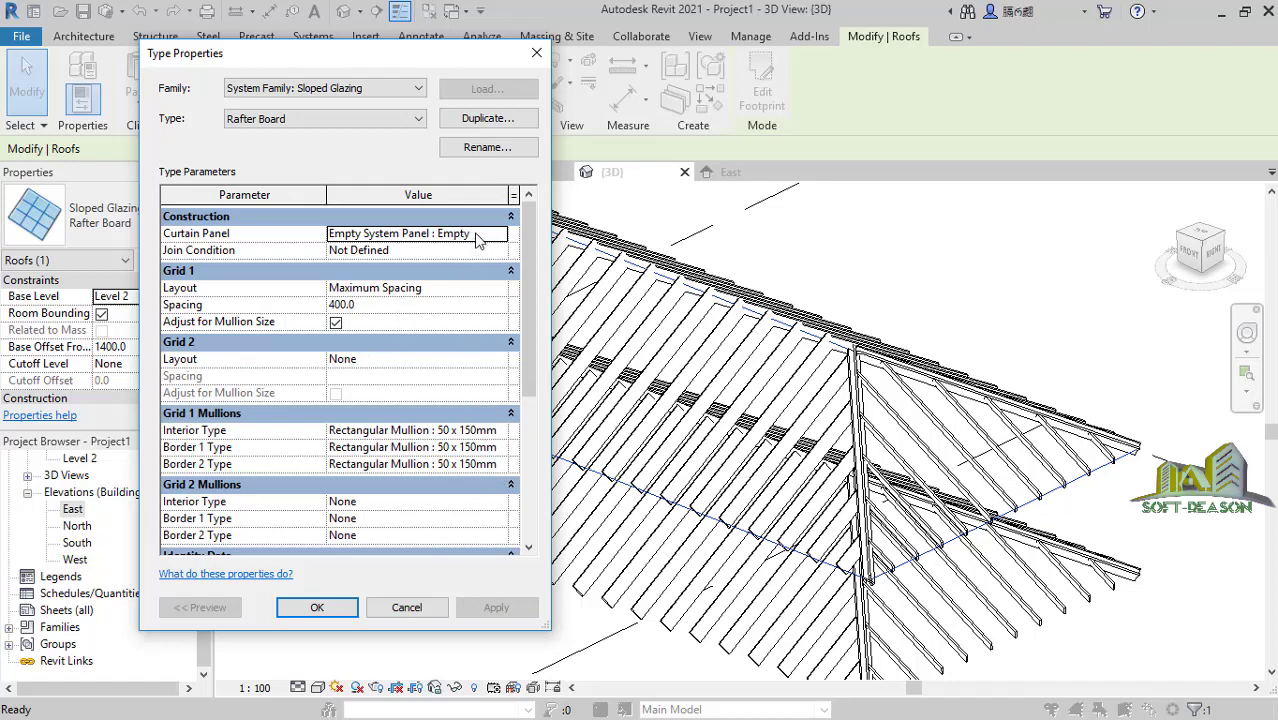
click(481, 289)
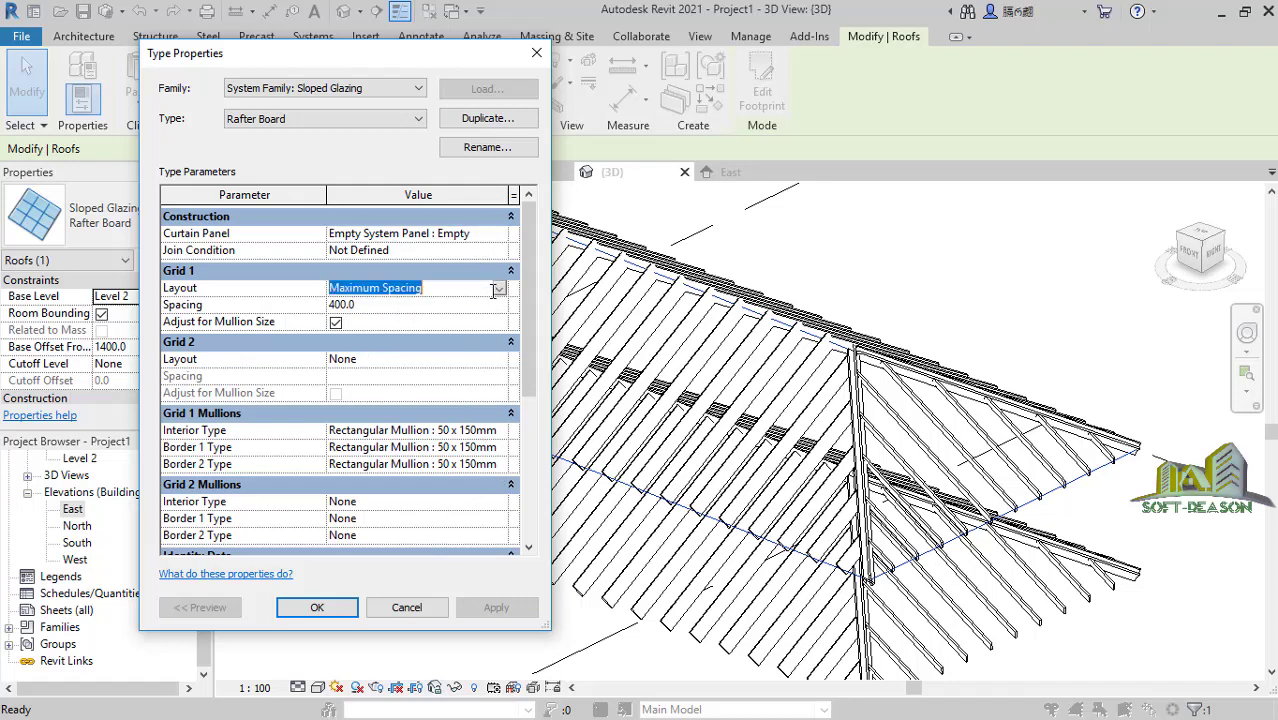
click(499, 289)
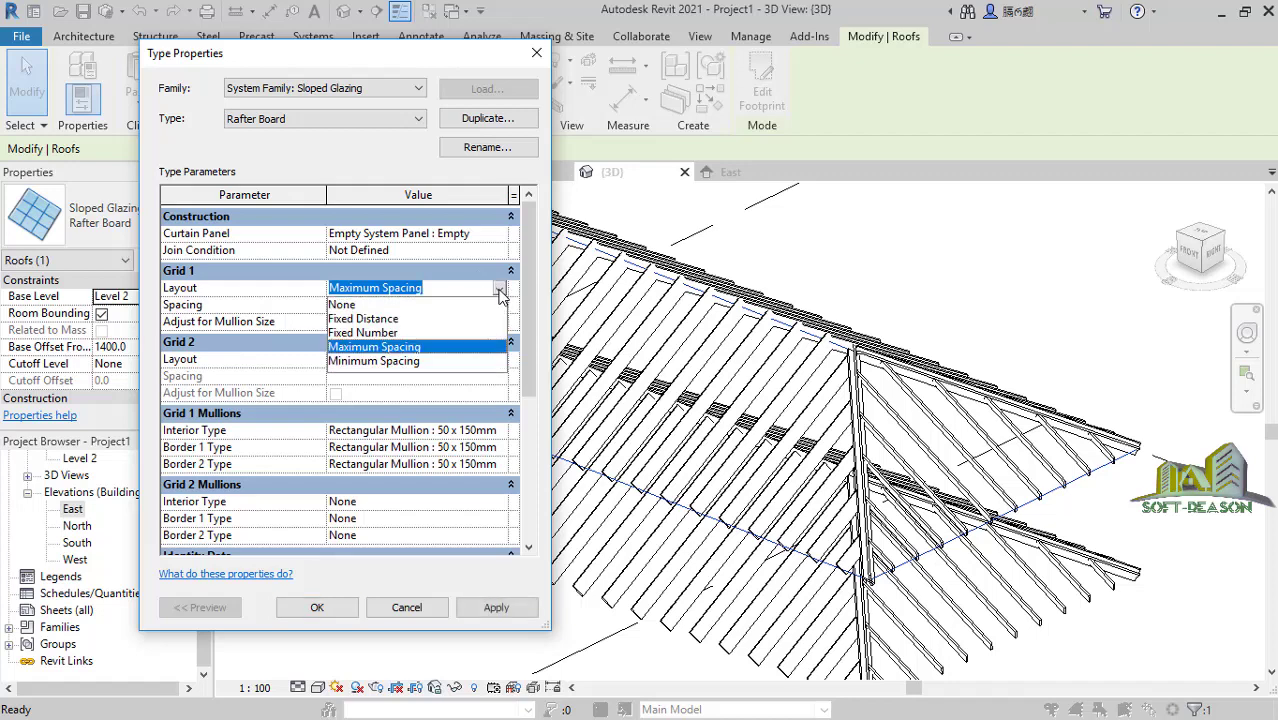
click(390, 304)
Set the Grid 1 interior, border 1 and border 2 mullion types to None in the Rafter Board type.
click(490, 432)
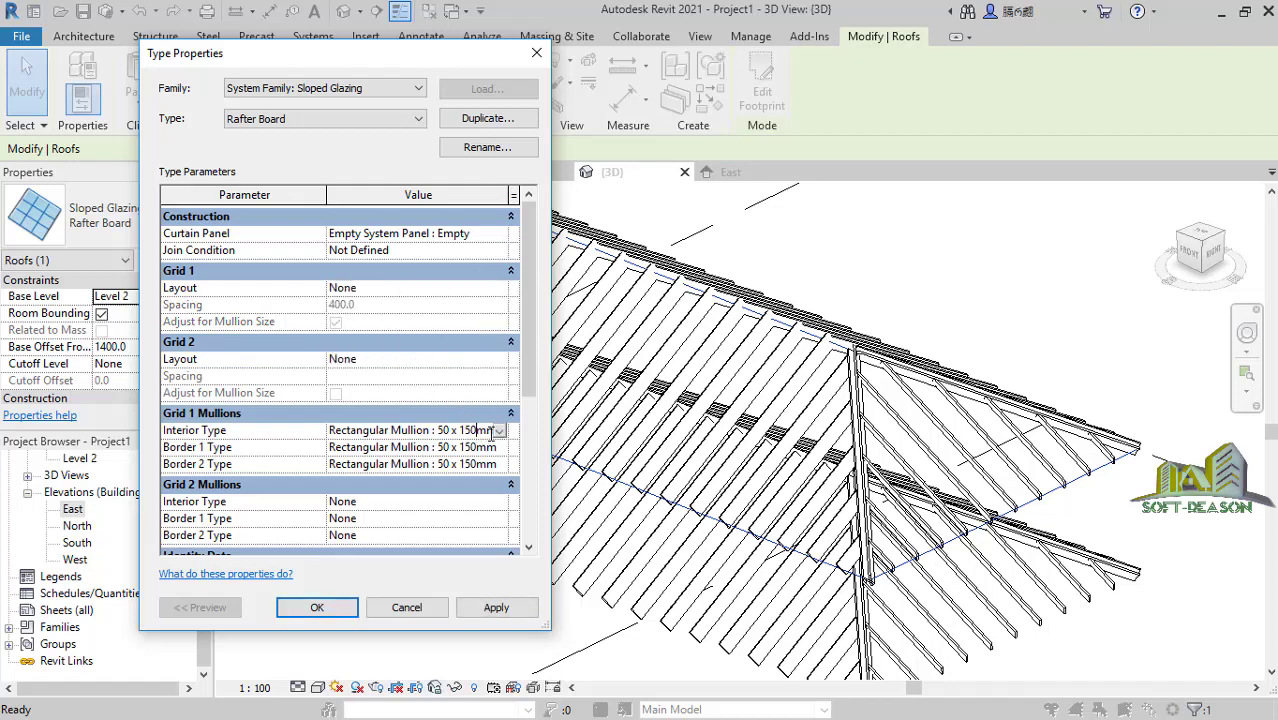
click(499, 431)
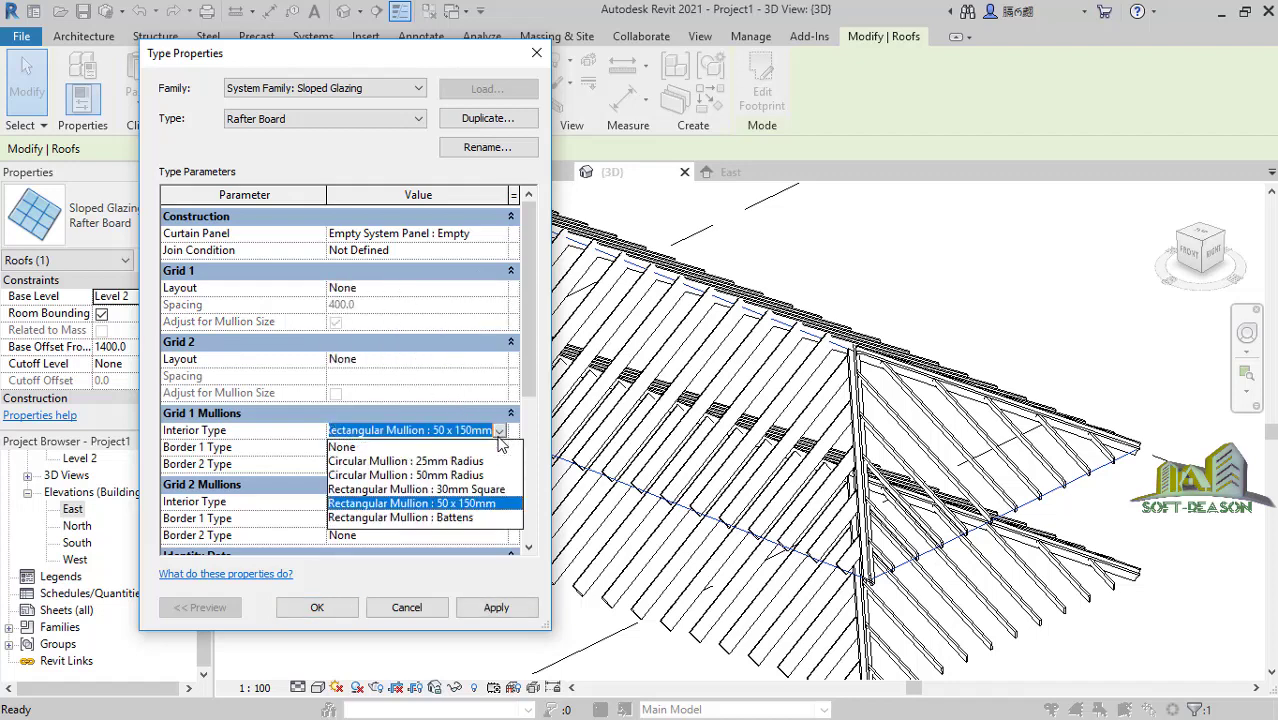
click(395, 448)
click(495, 449)
click(499, 448)
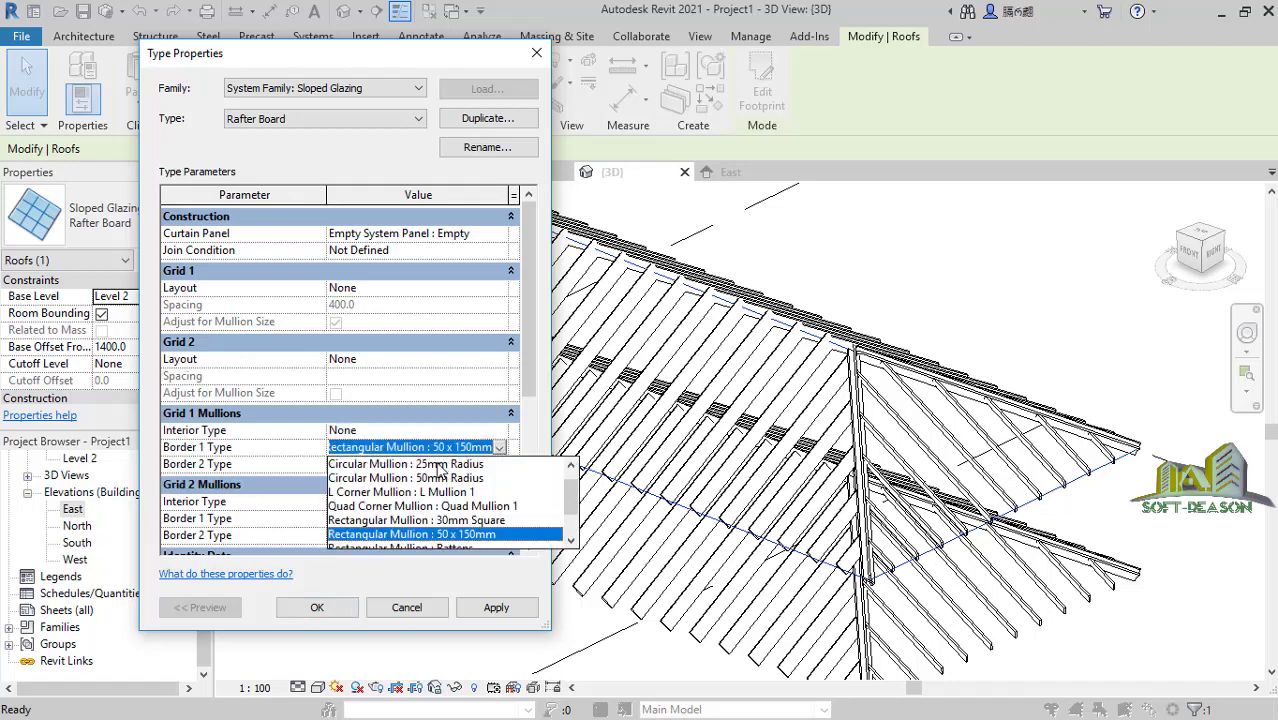
click(360, 465)
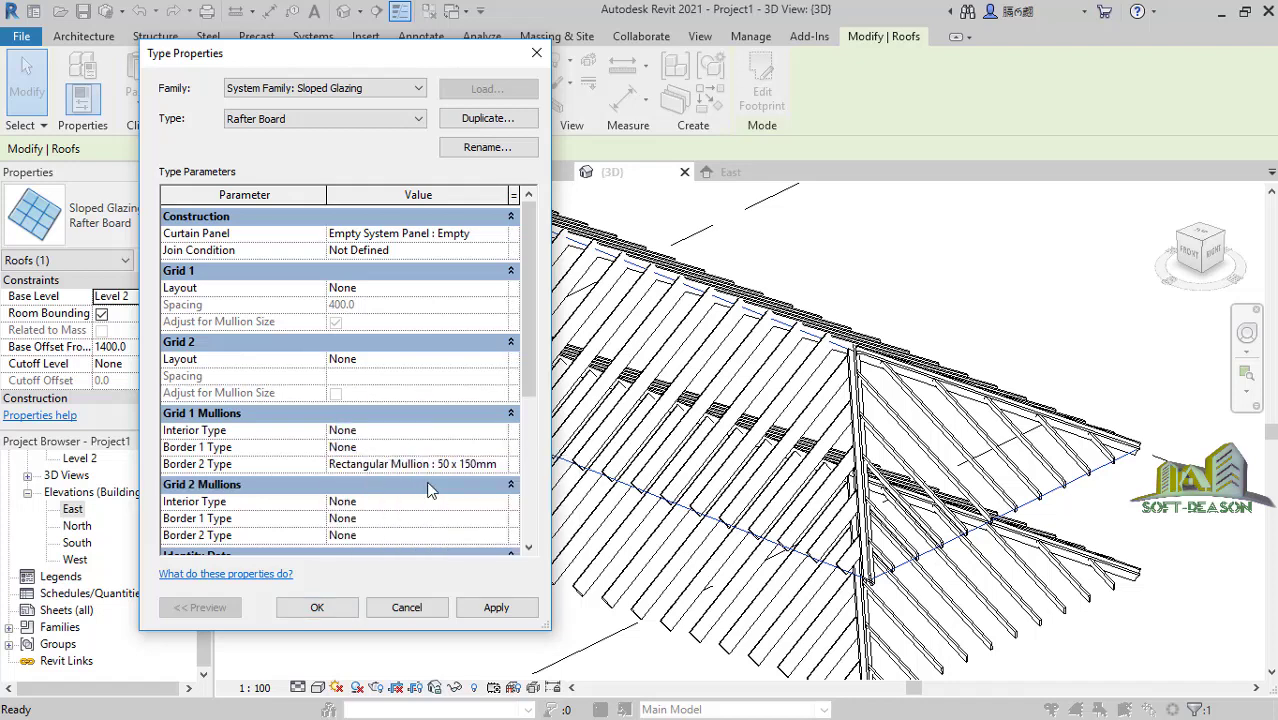
click(490, 465)
click(500, 466)
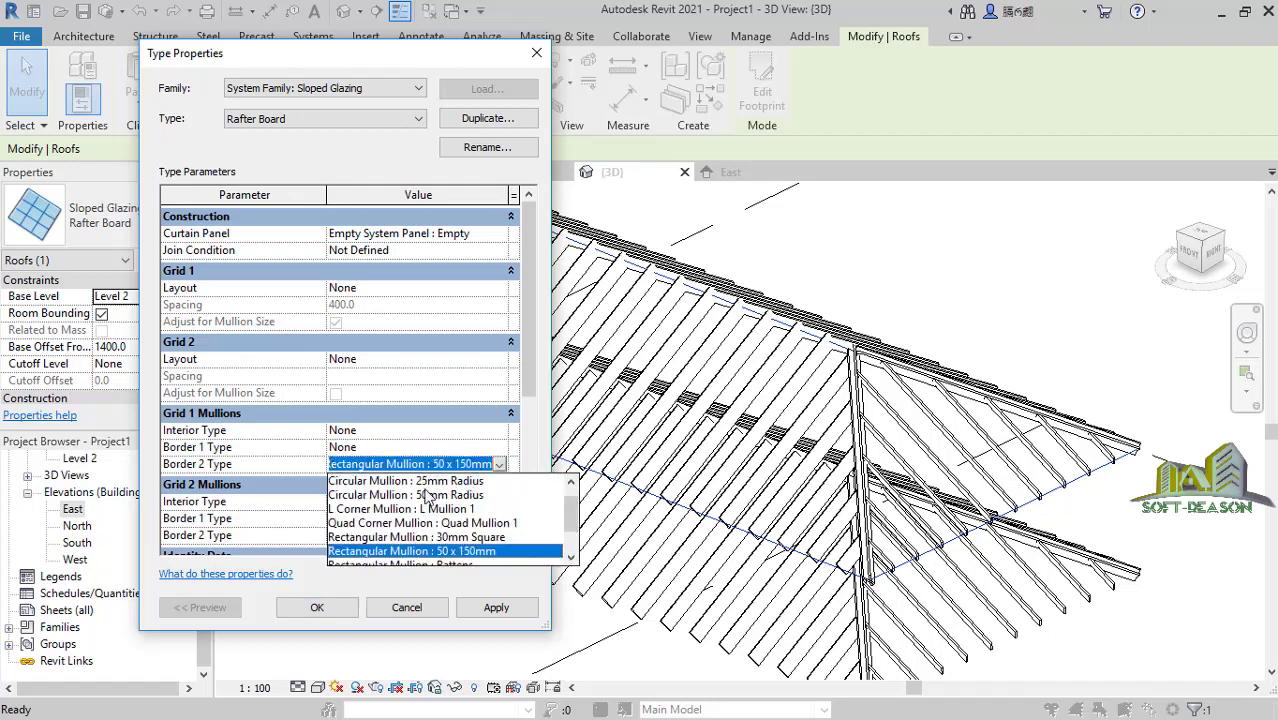
click(343, 482)
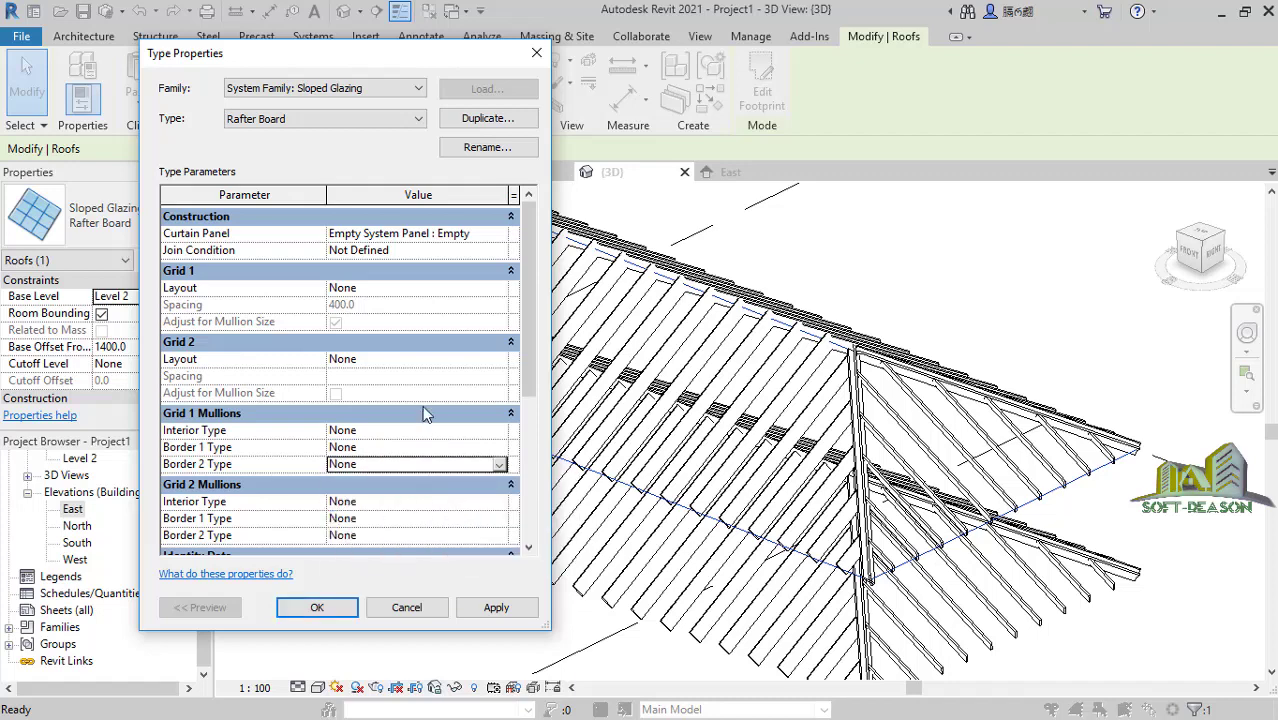
Apply the Rafter Board type changes, deleting the type-generated gridlines, and close the type properties.
click(496, 607)
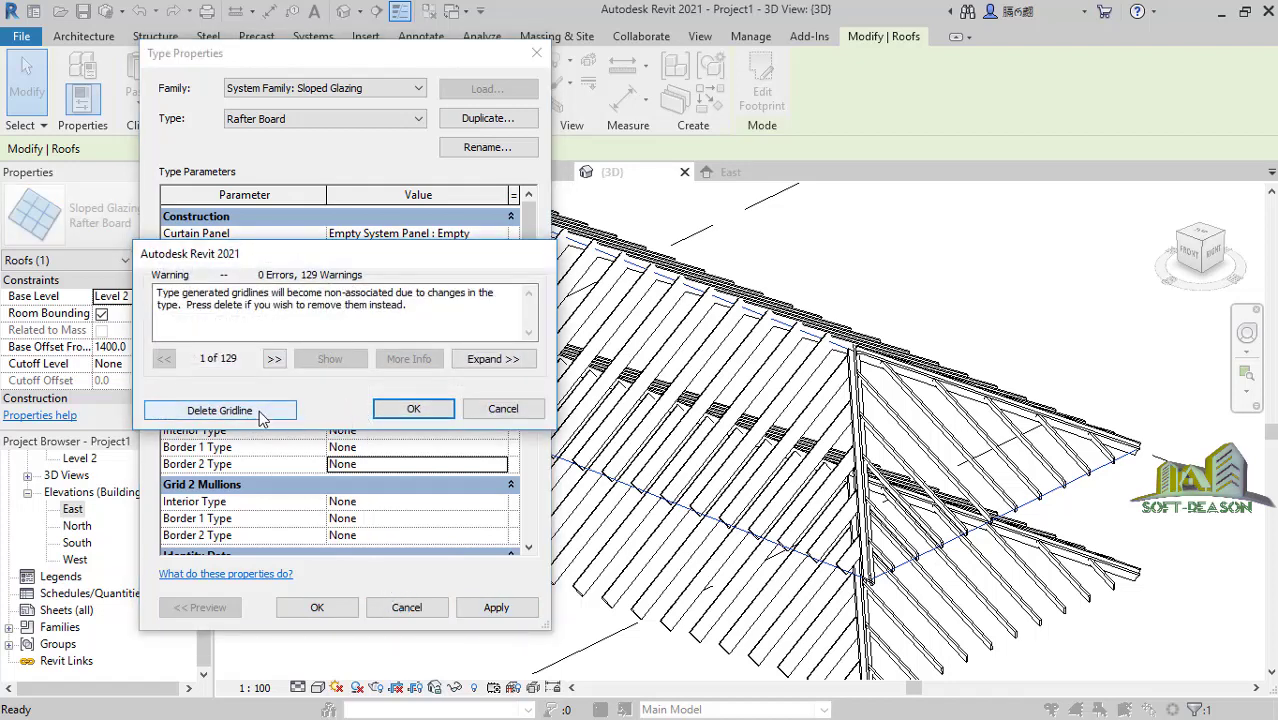
key(Return)
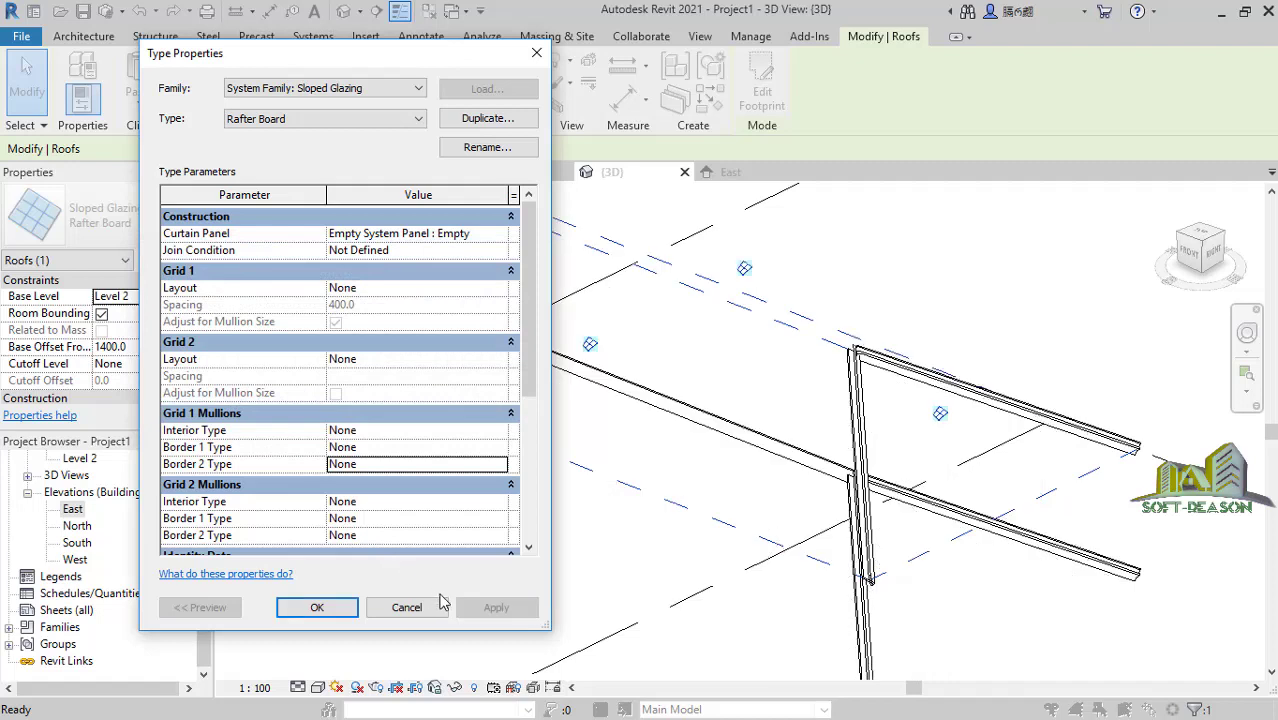
click(316, 609)
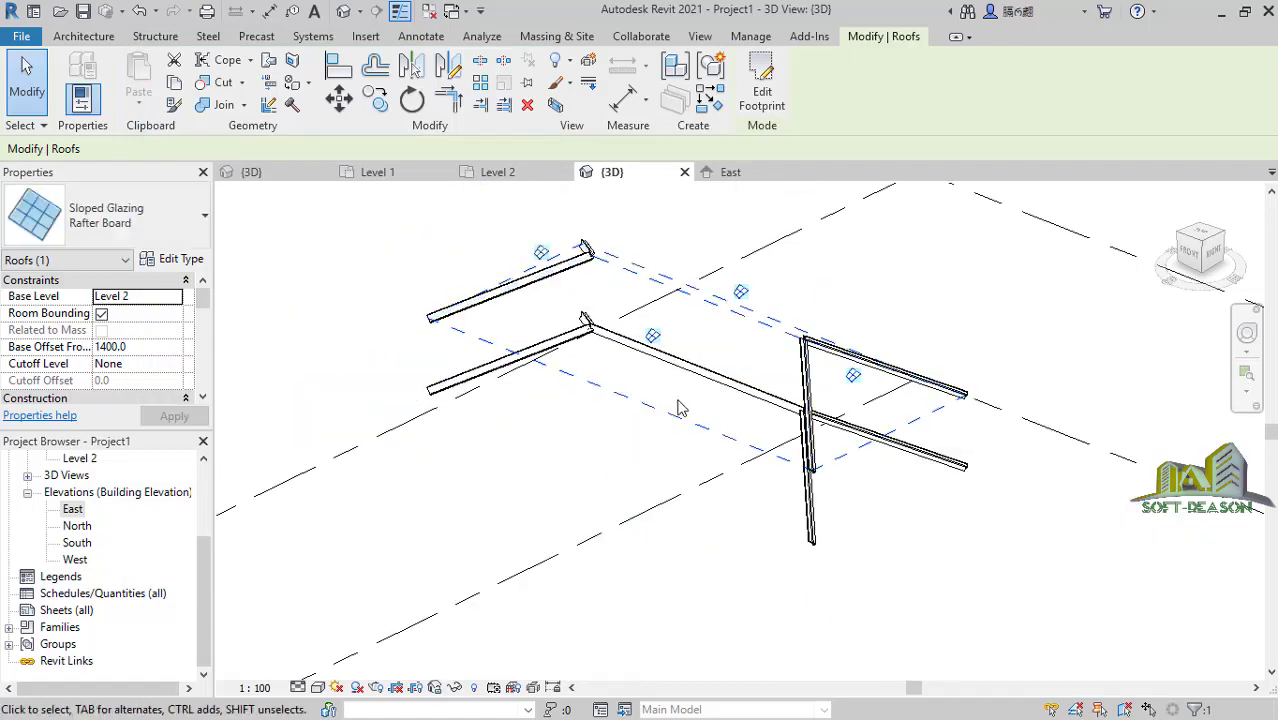
Select all mullions on the upper roof as host, starting from a hip-end mullion, and delete them.
scroll(850, 340, up, 5)
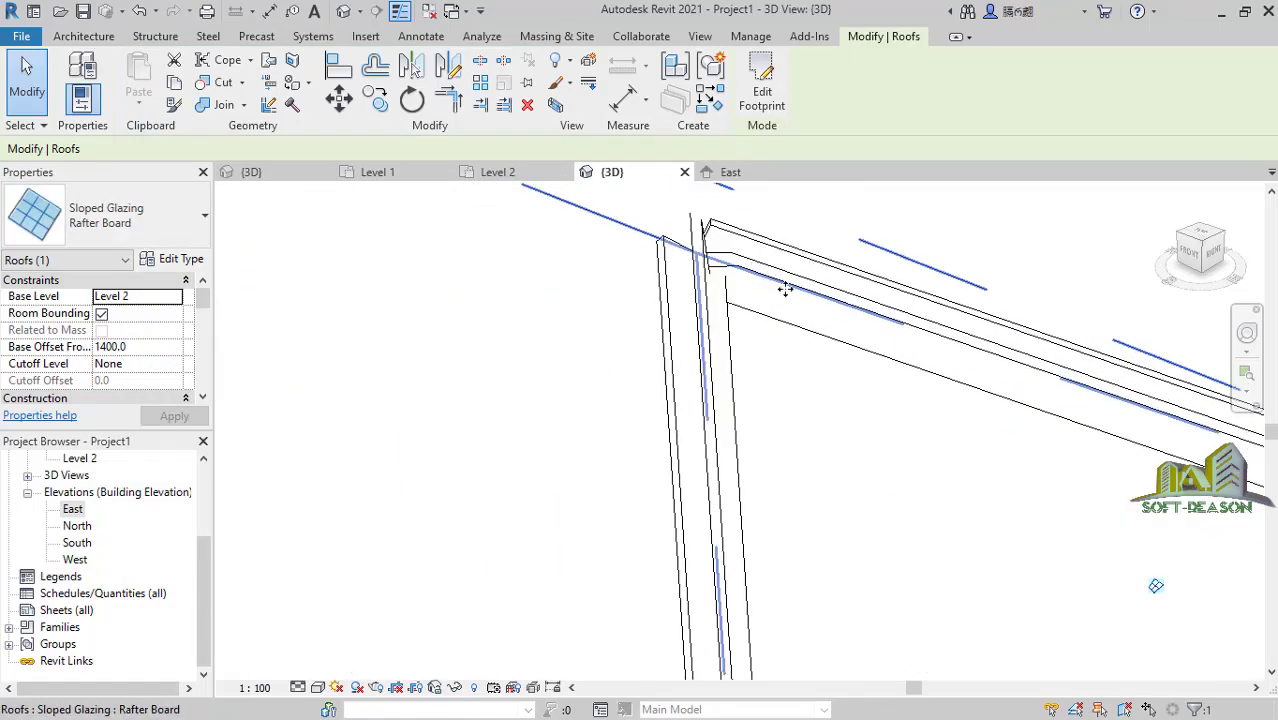
key(Escape)
click(752, 242)
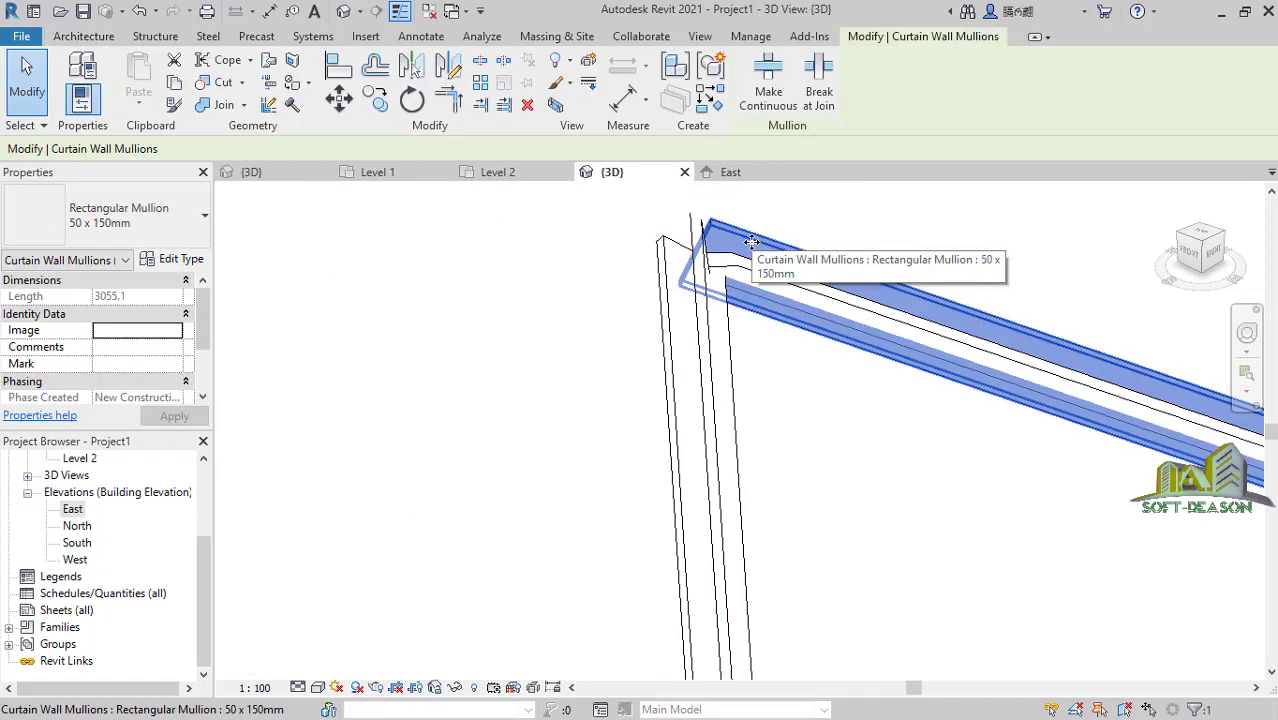
right_click(752, 242)
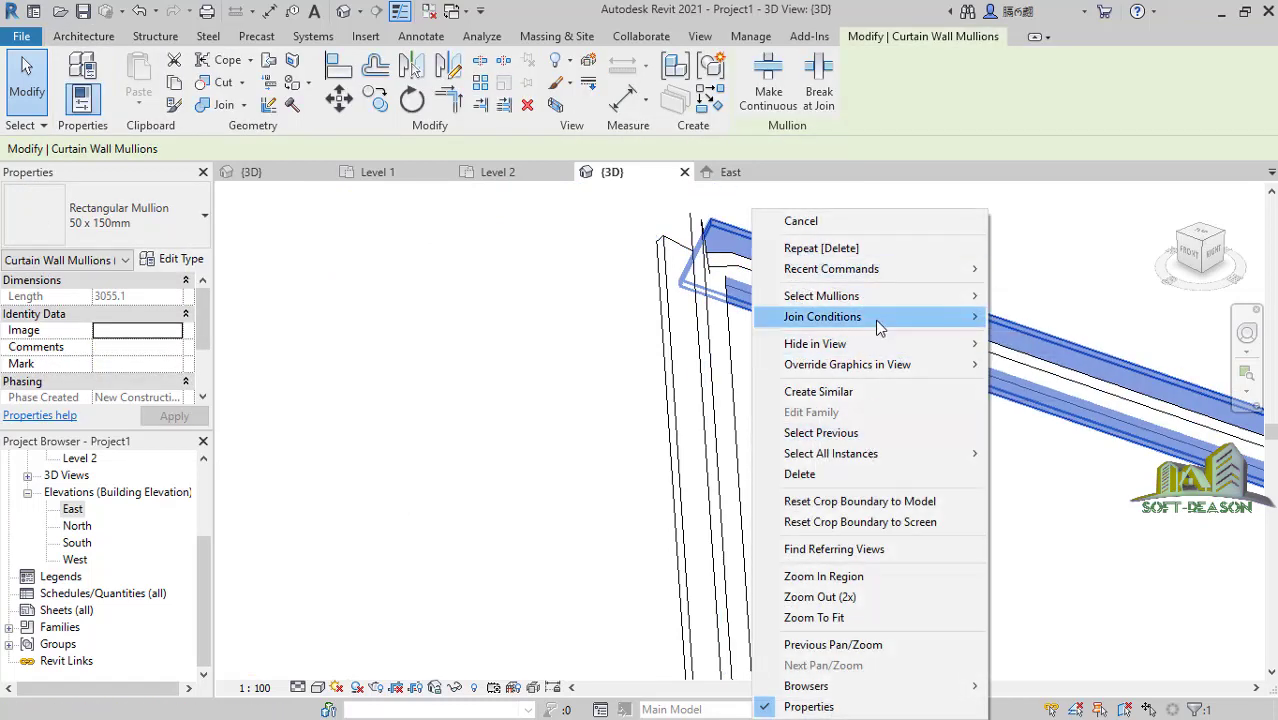
mouse_move(880, 296)
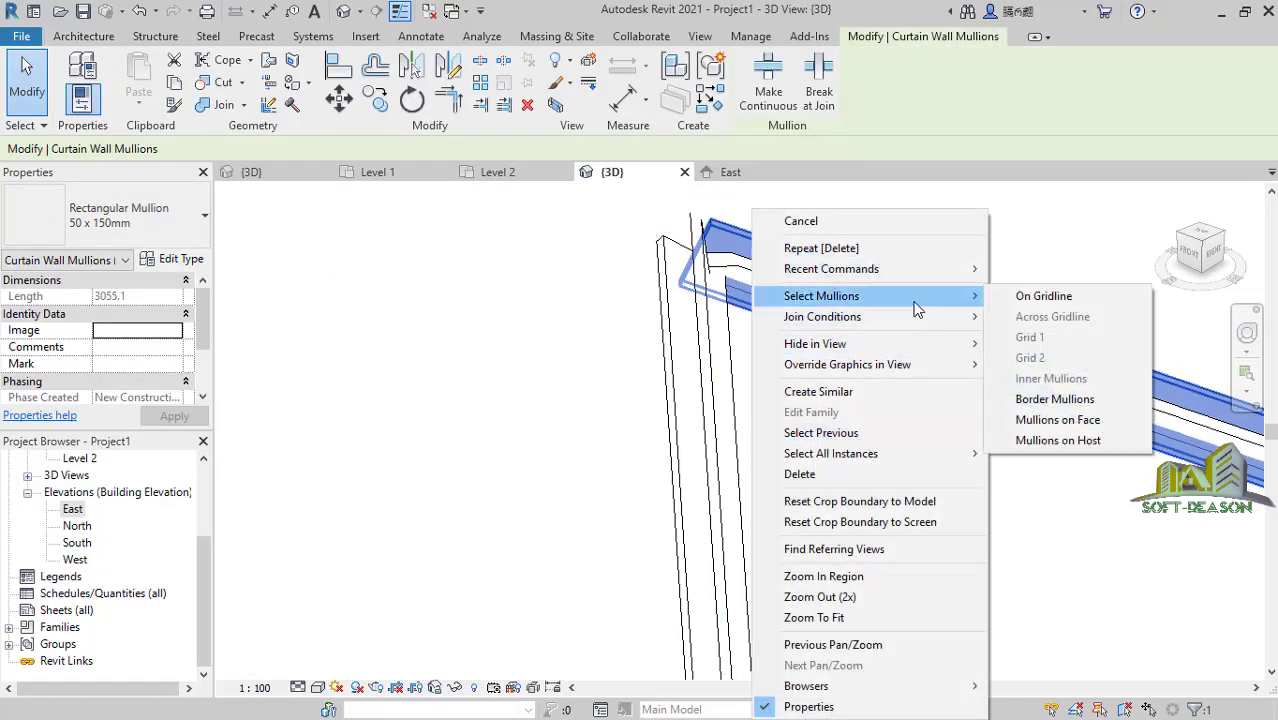
click(1047, 442)
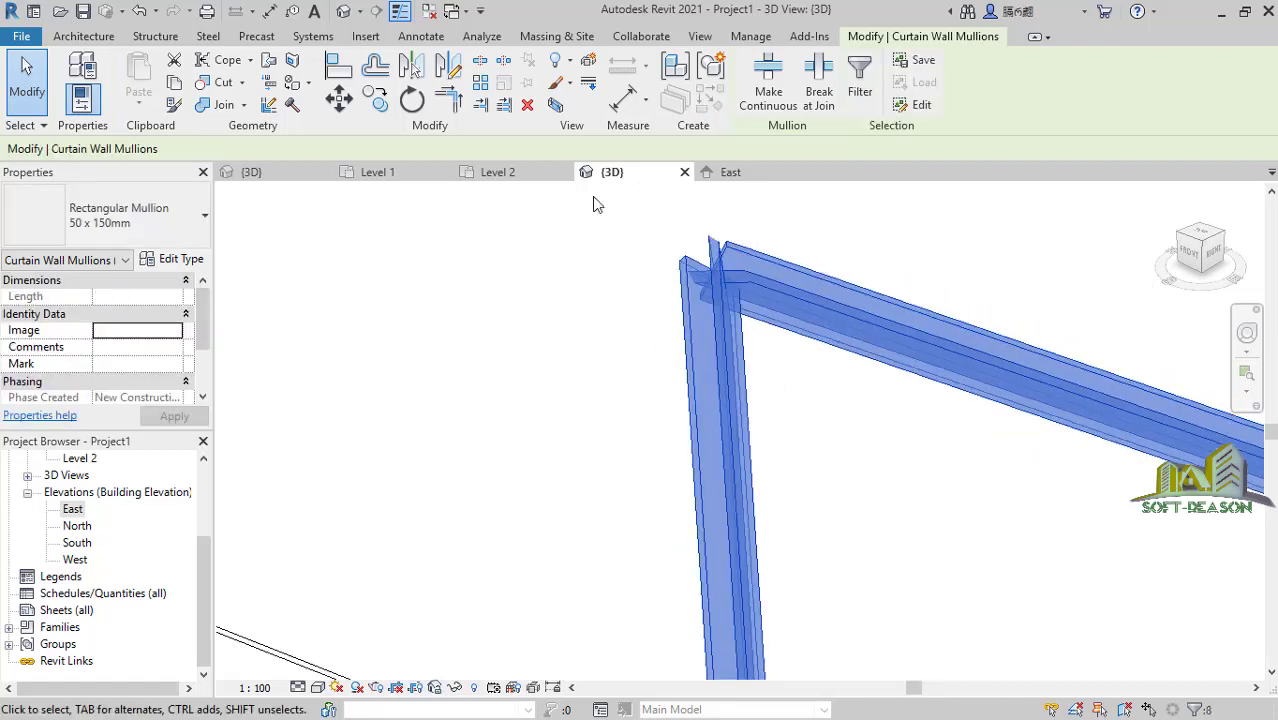
click(527, 104)
scroll(781, 400, up, 5)
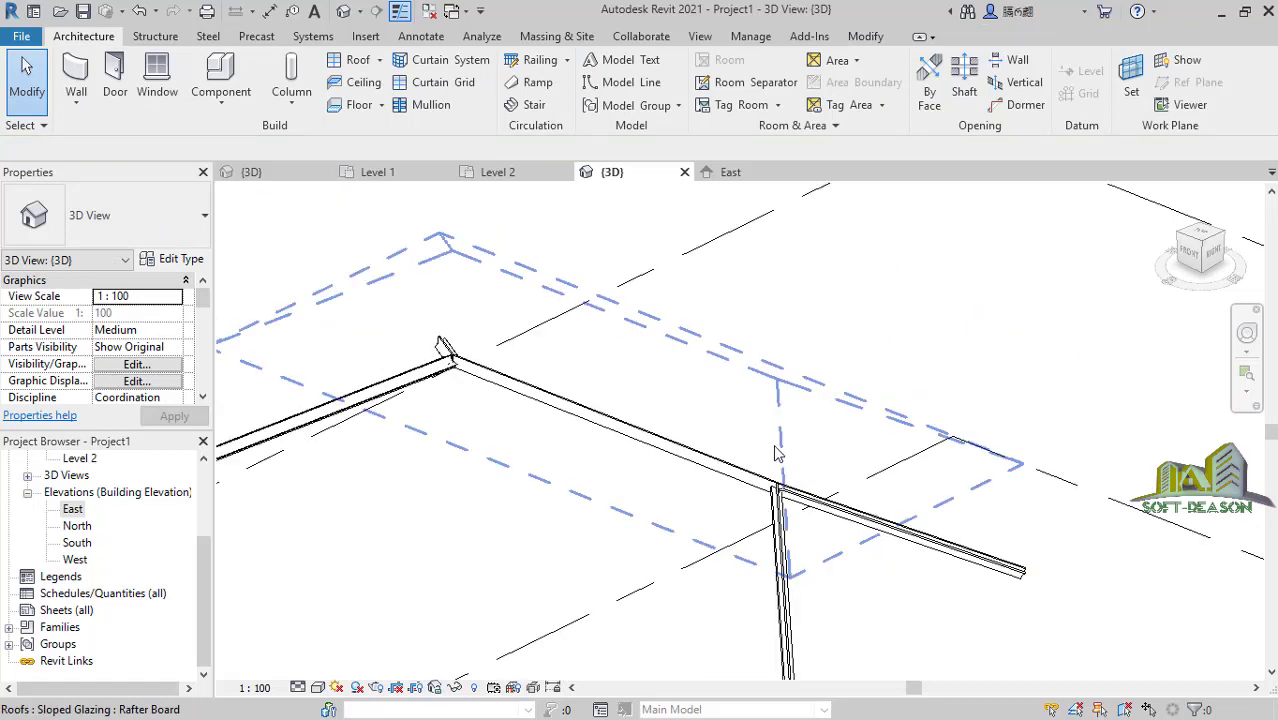
Undo the mullion deletion and the Rafter Board type changes, restoring the rafters on both roofs.
click(781, 393)
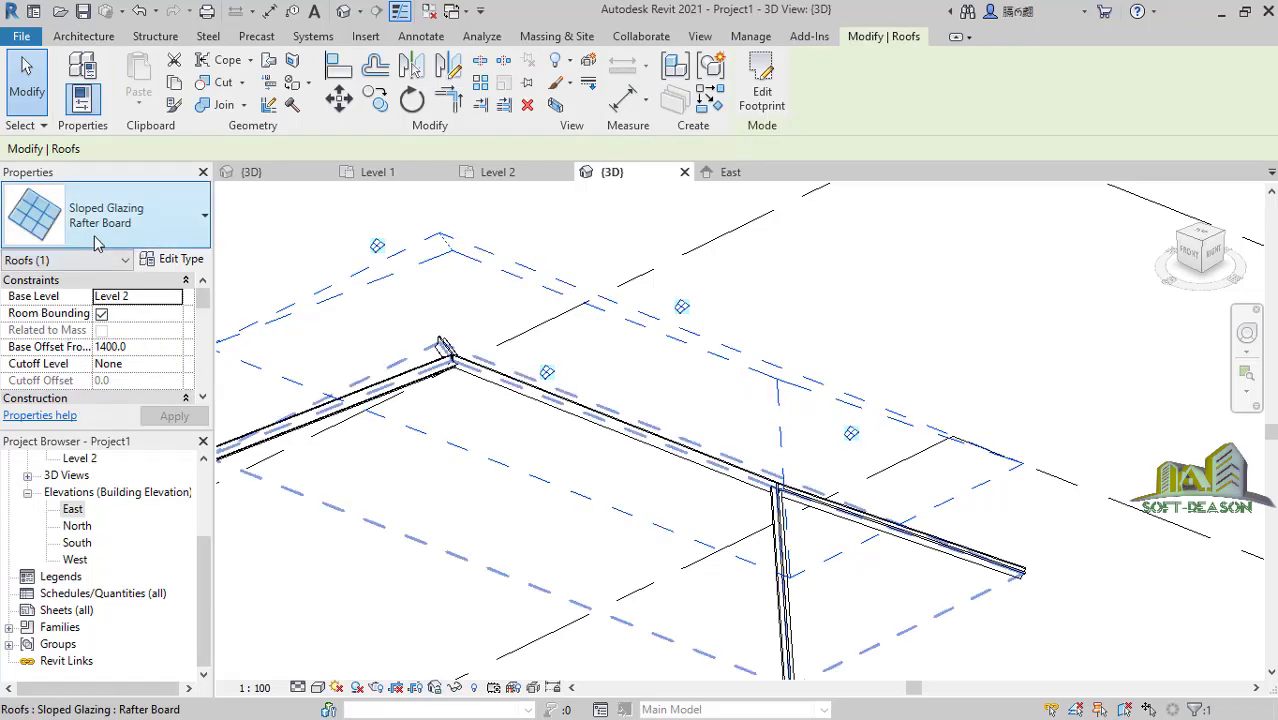
scroll(640, 370, down, 5)
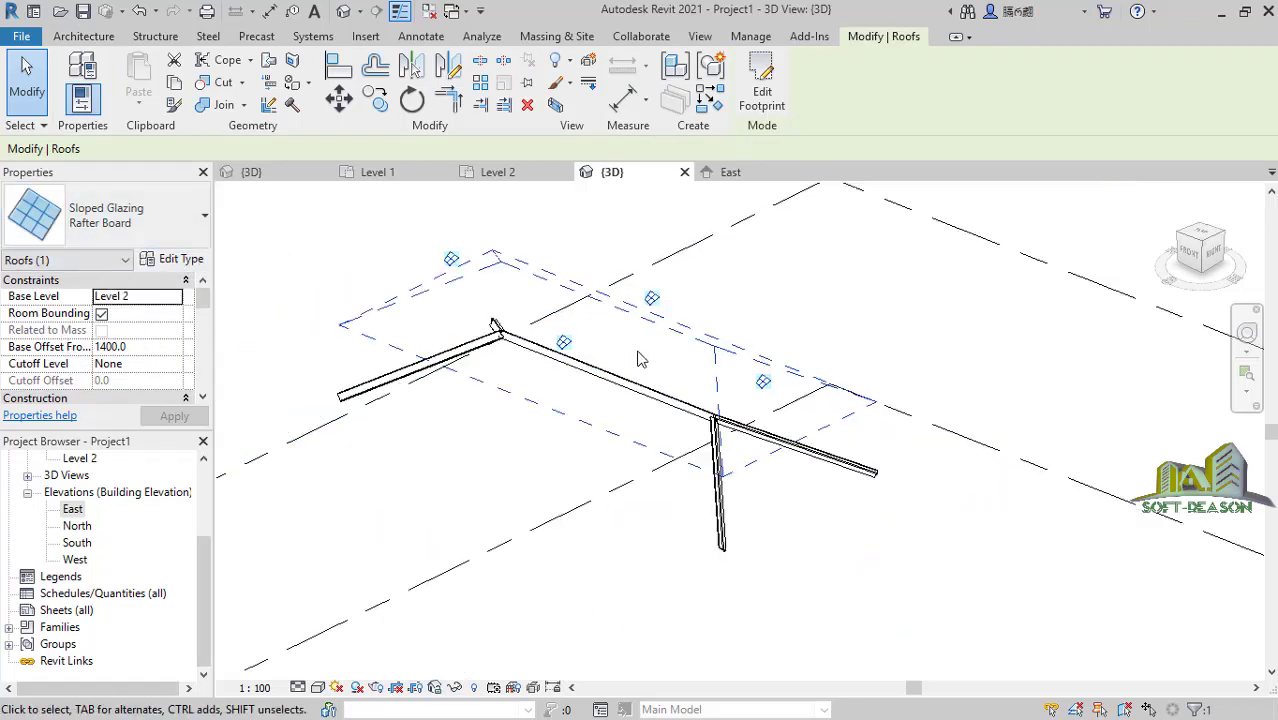
scroll(661, 402, up, 1)
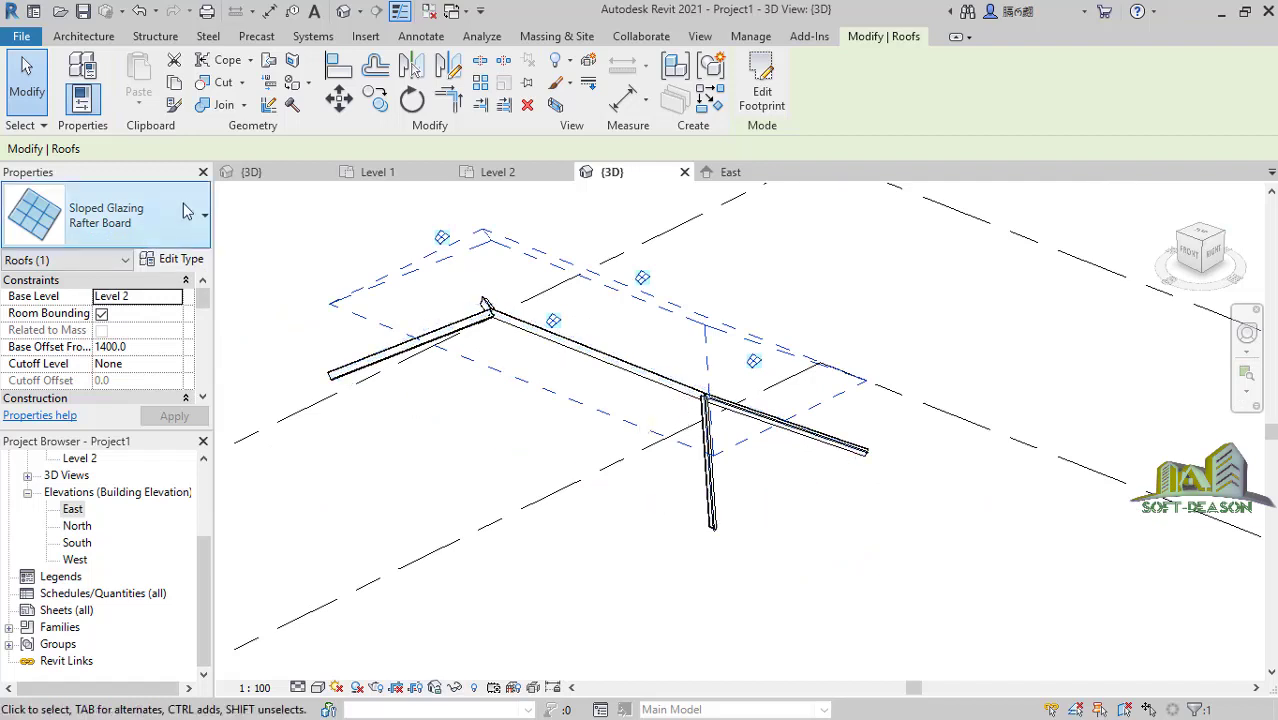
click(143, 12)
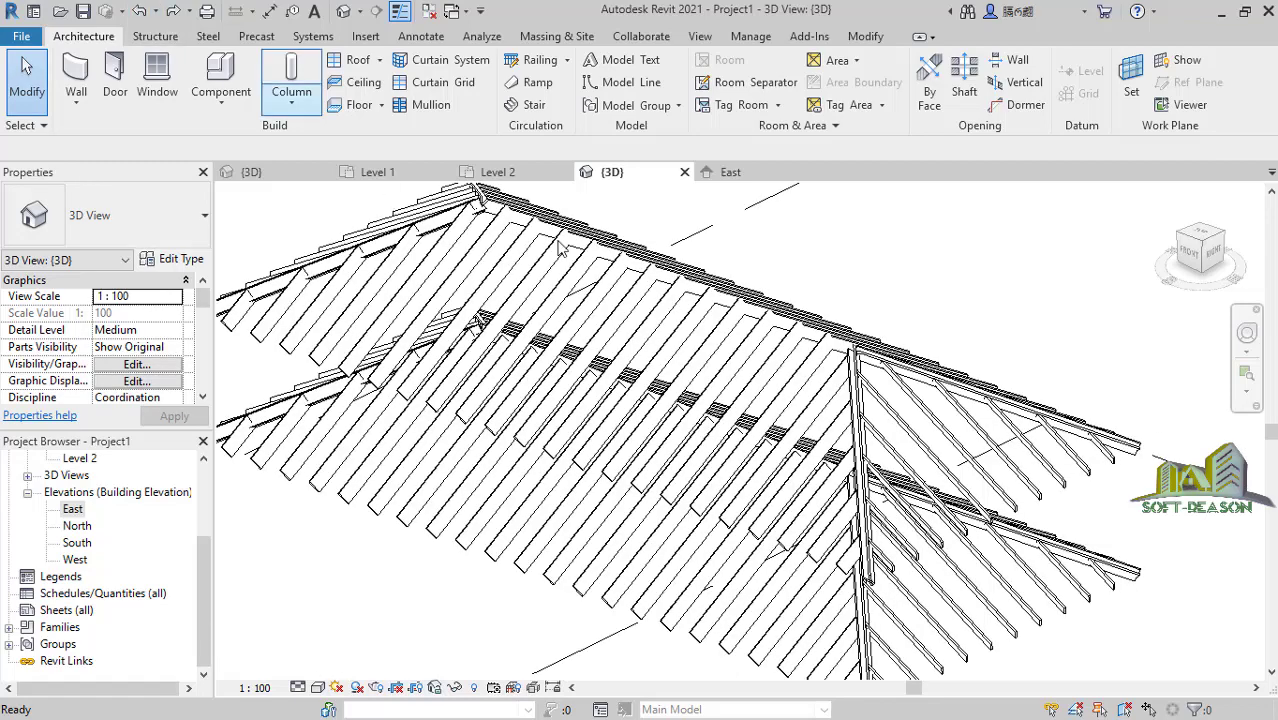
Duplicate the upper roof's Rafter Board sloped glazing type as Purlins and assign it to that roof.
scroll(852, 362, down, 4)
scroll(920, 398, up, 2)
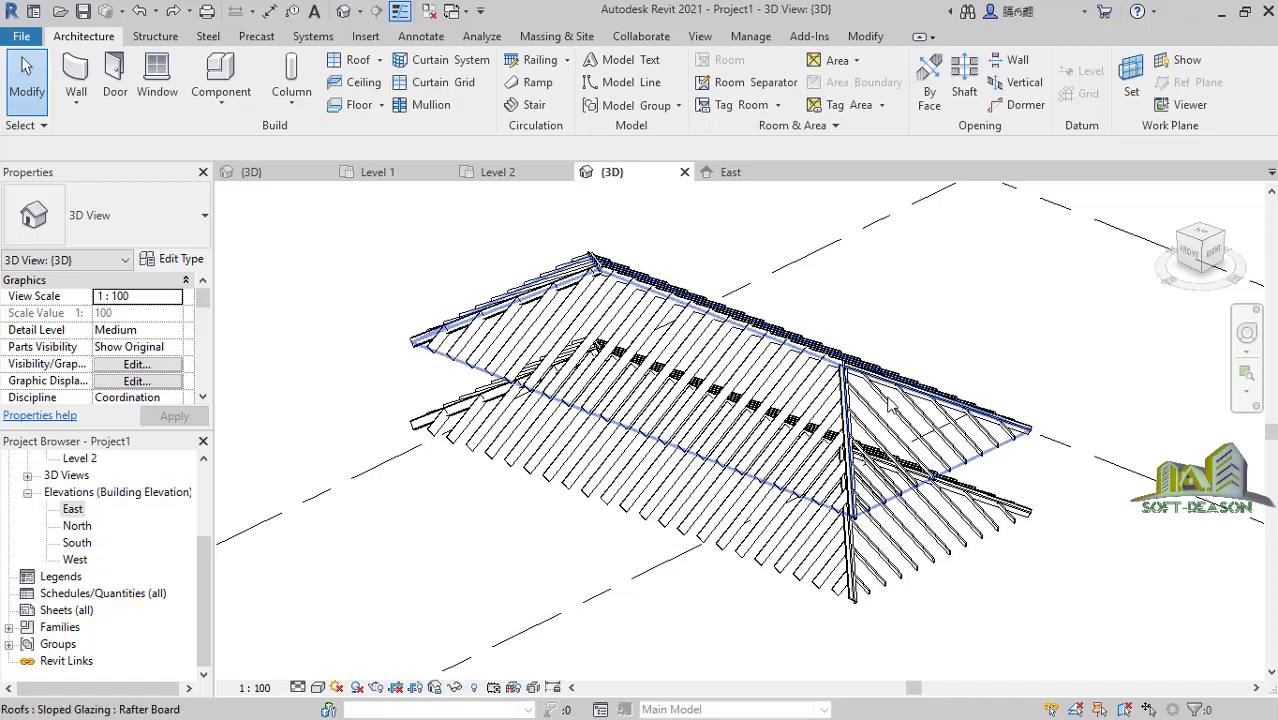
click(996, 496)
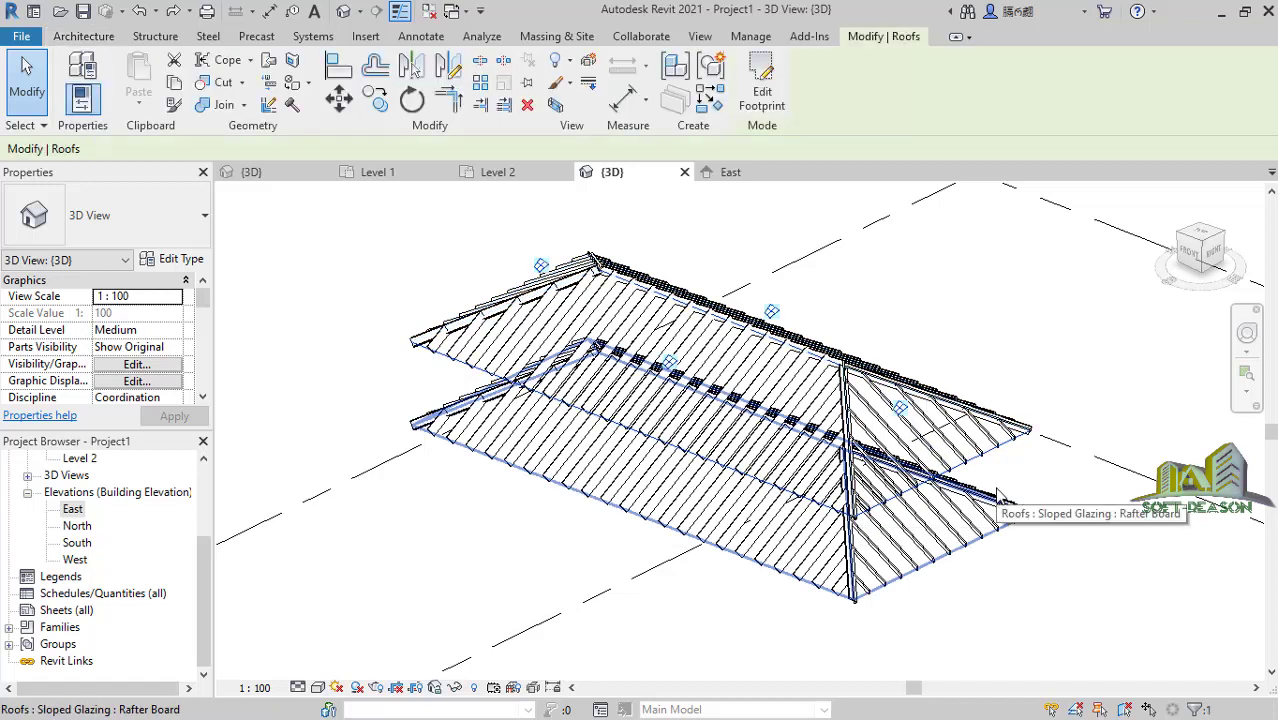
click(181, 260)
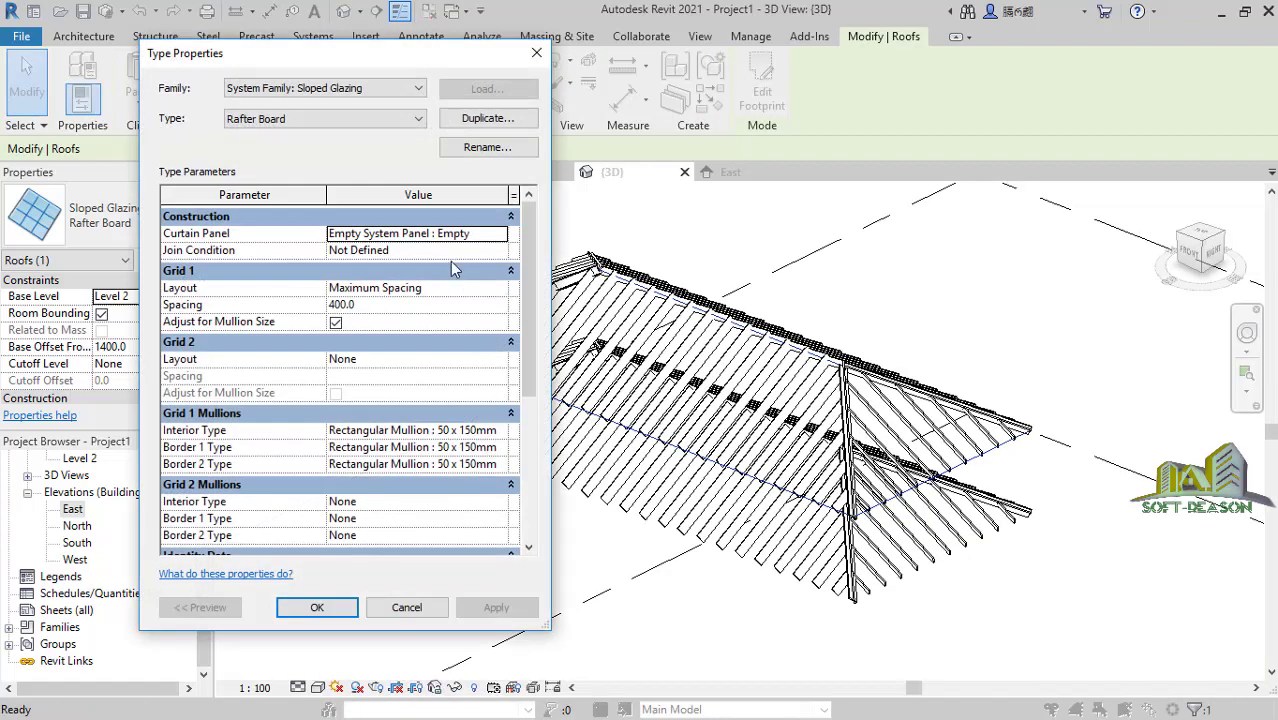
click(472, 119)
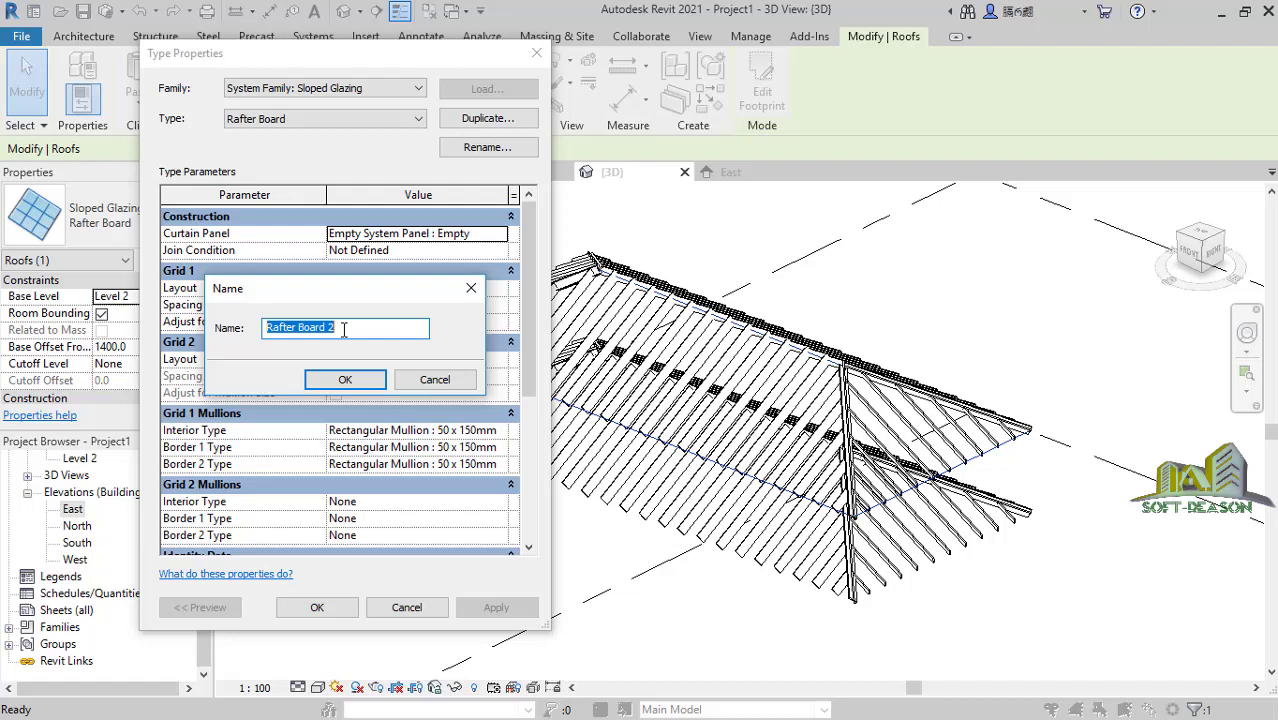
text(Purlins)
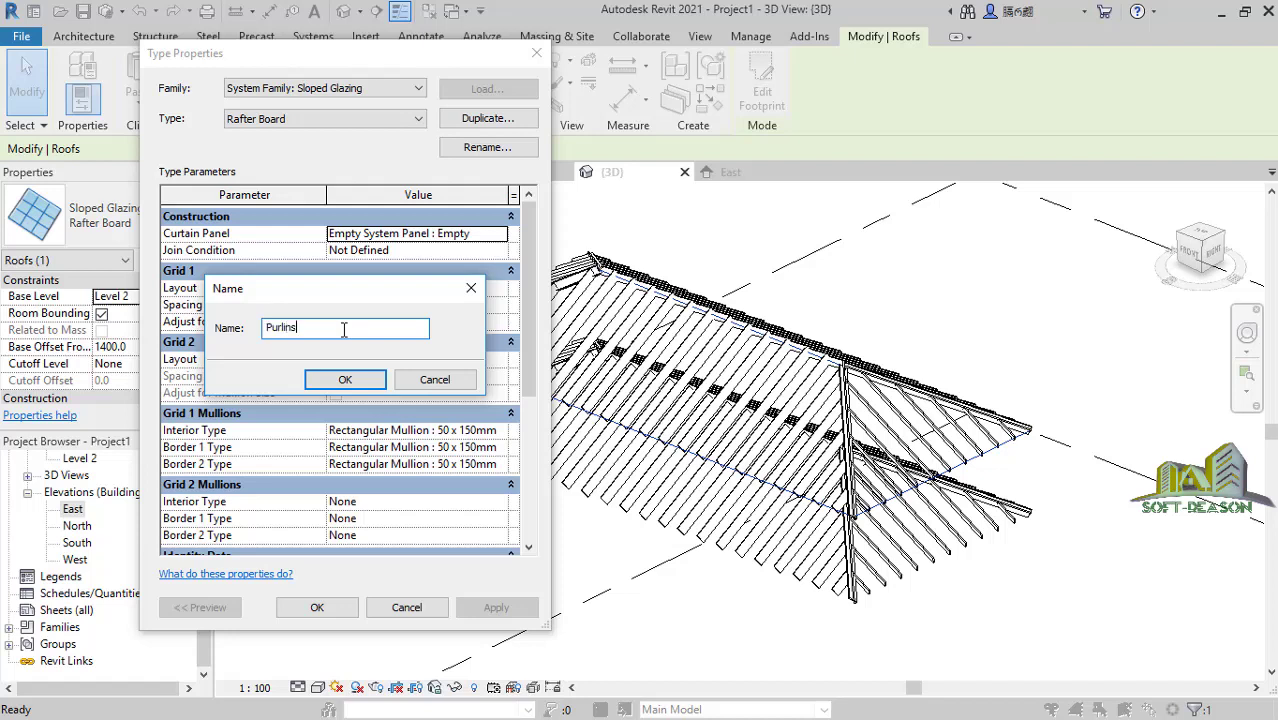
click(346, 379)
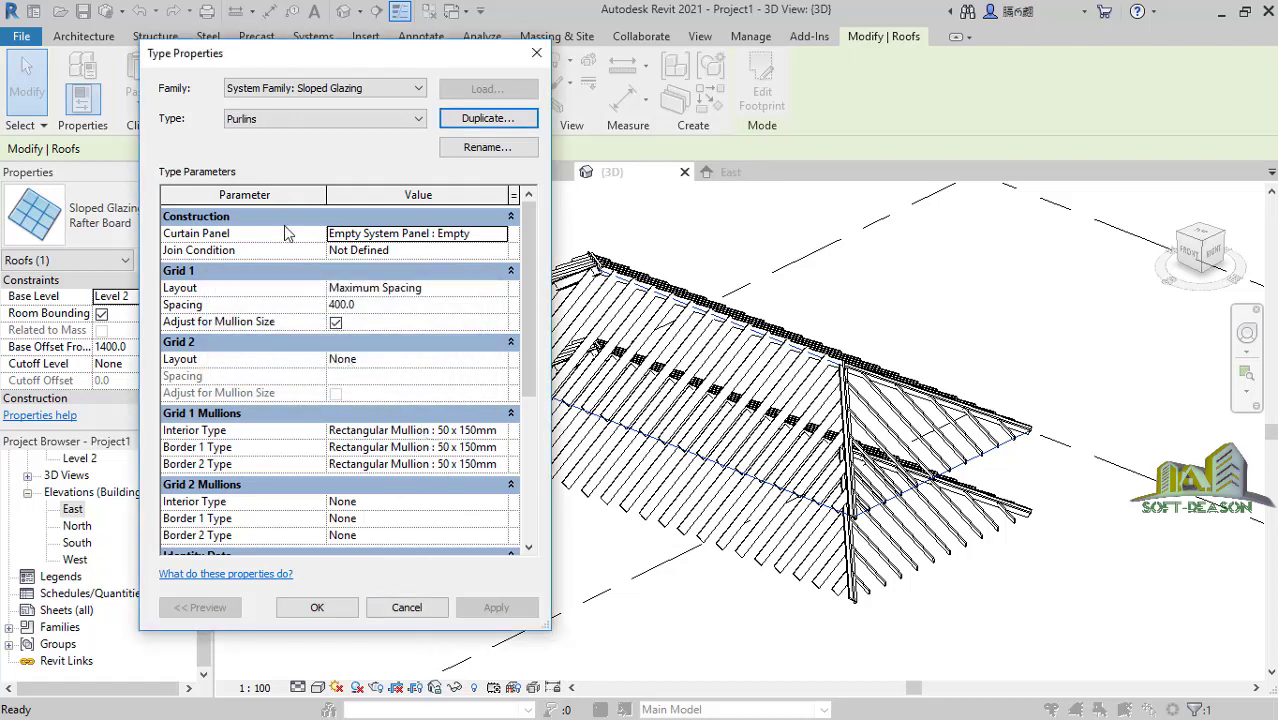
click(318, 607)
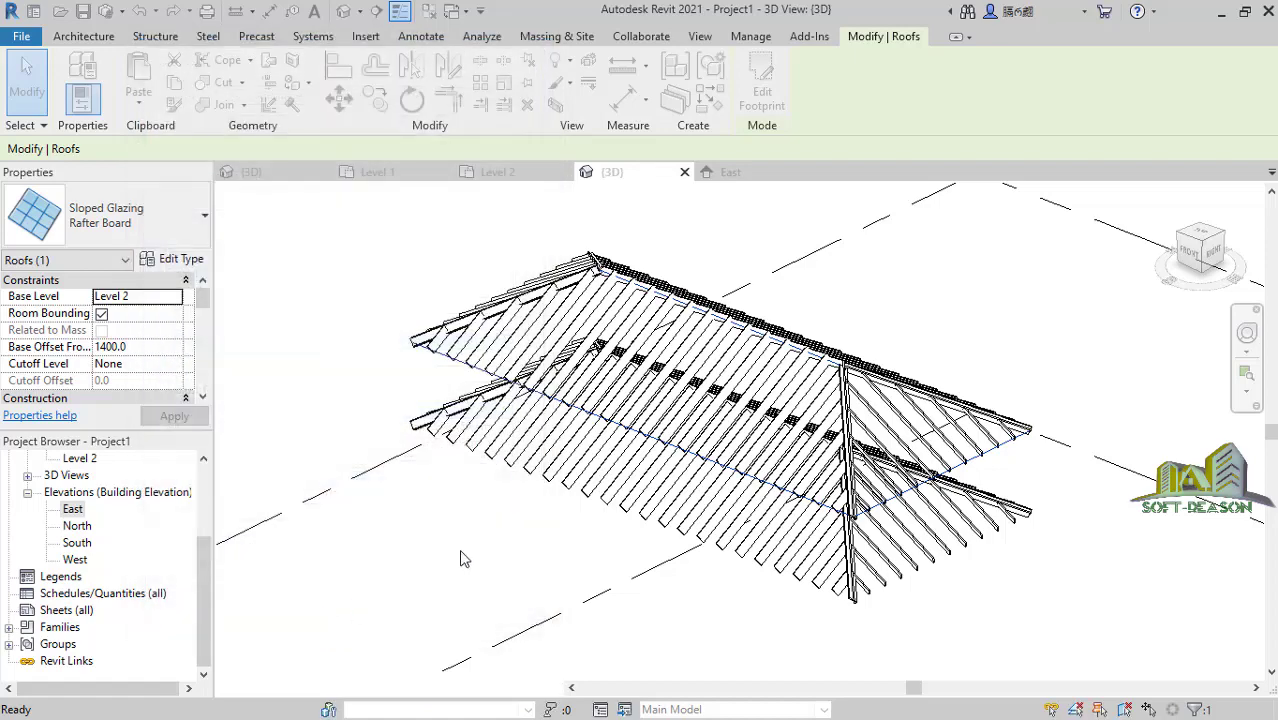
Edit the Purlins type of the upper roof and set its Grid 1 layout to None.
scroll(883, 403, up, 2)
scroll(885, 410, up, 2)
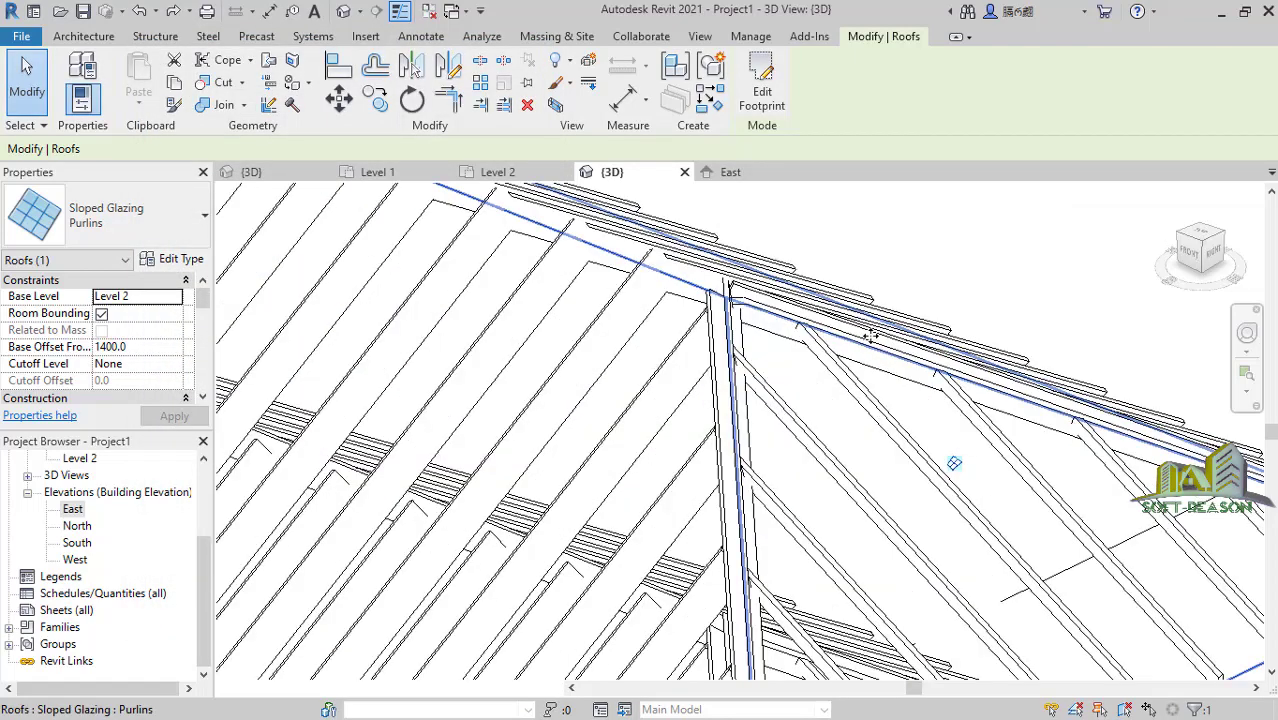
scroll(787, 316, down, 2)
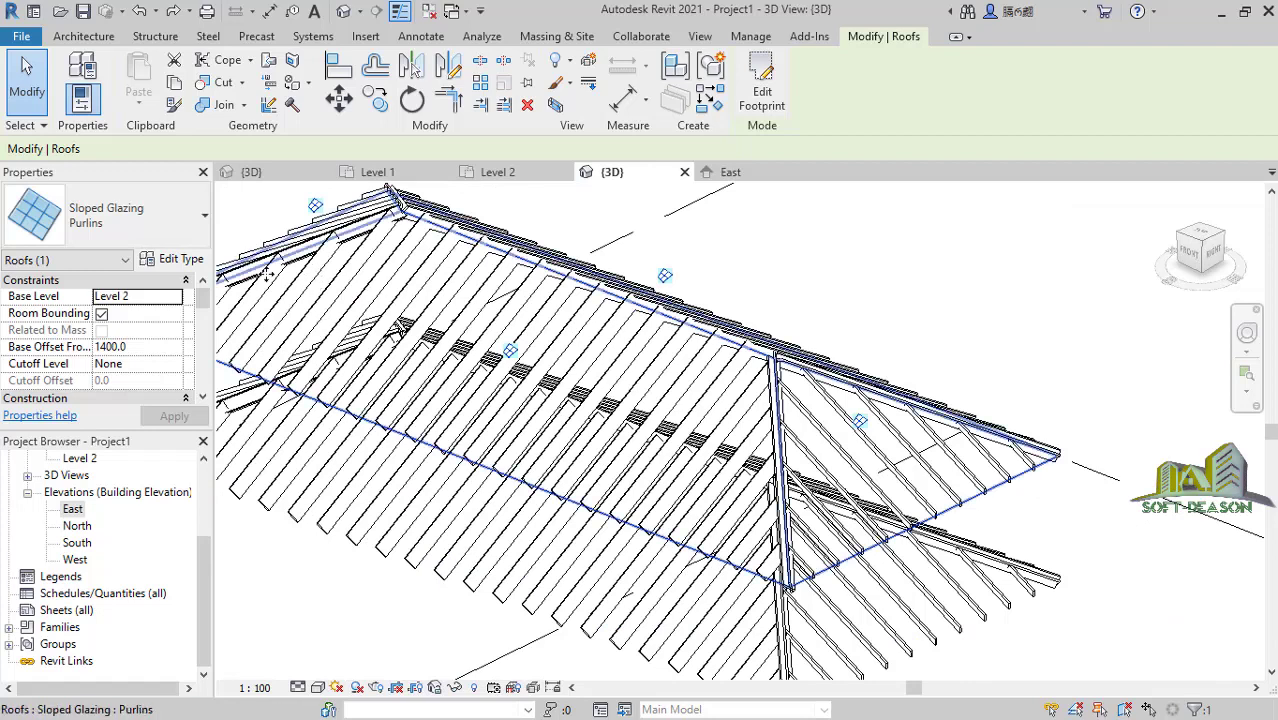
click(180, 260)
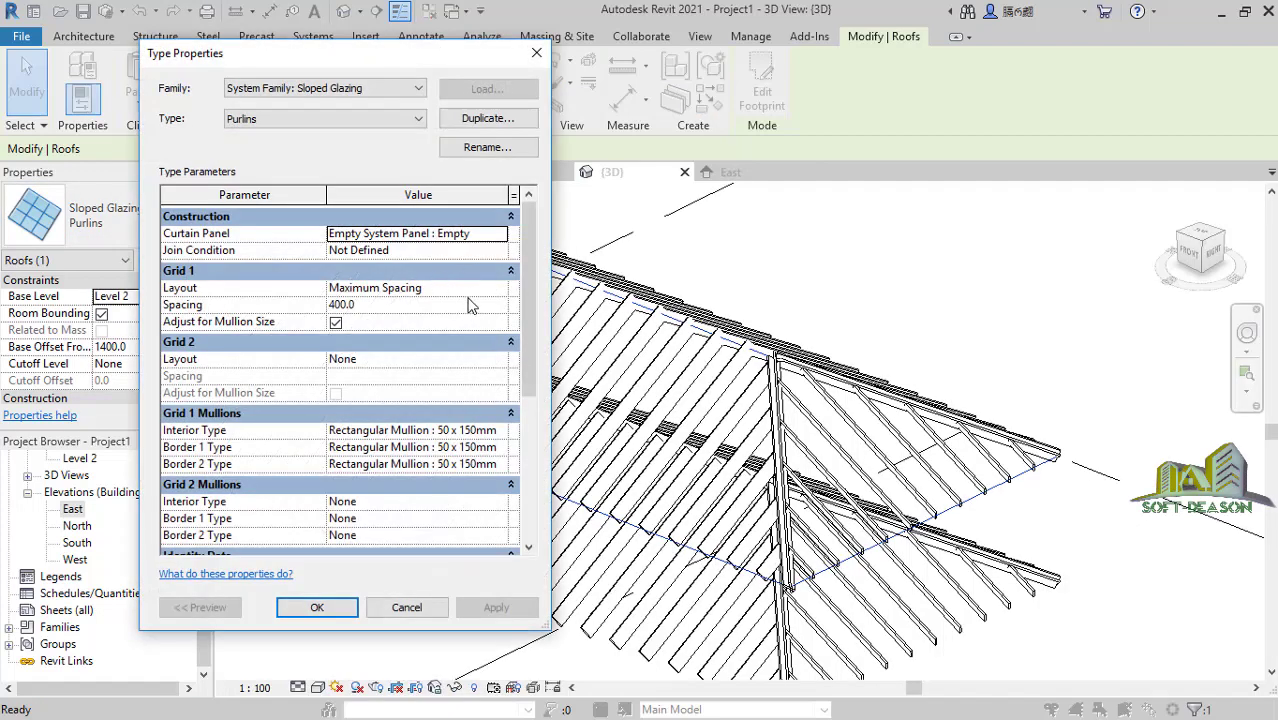
click(490, 290)
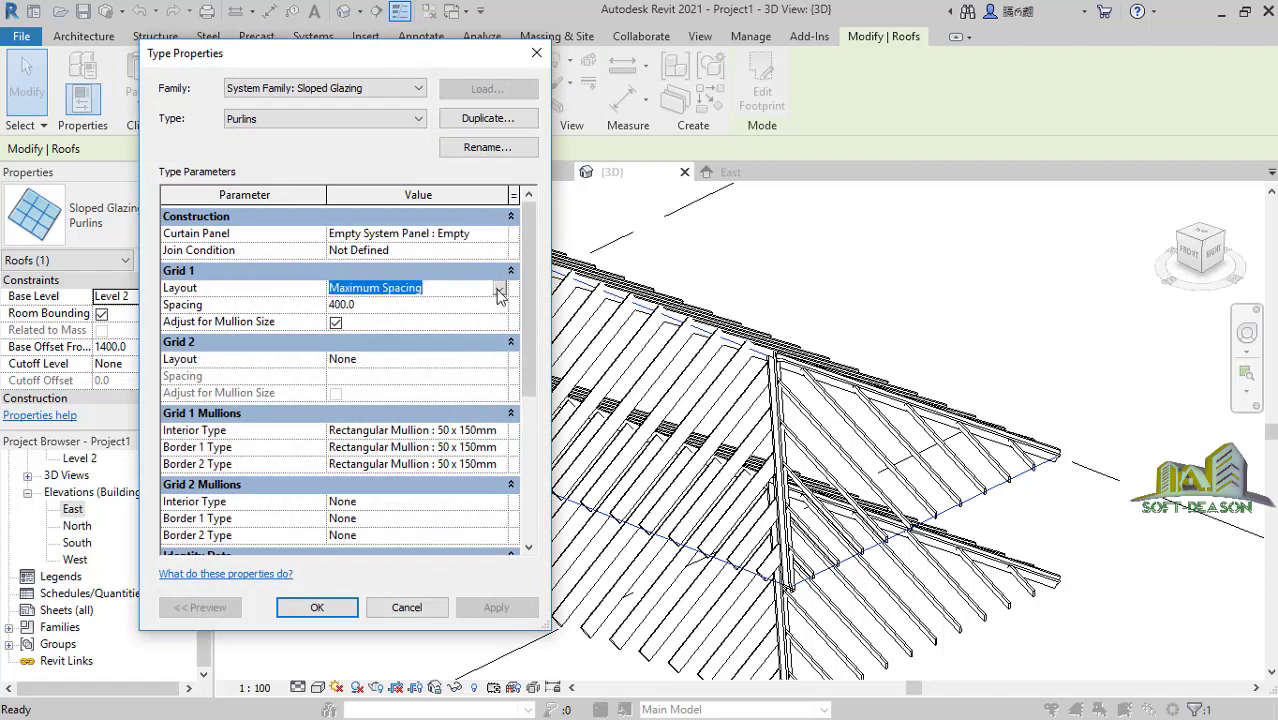
click(499, 289)
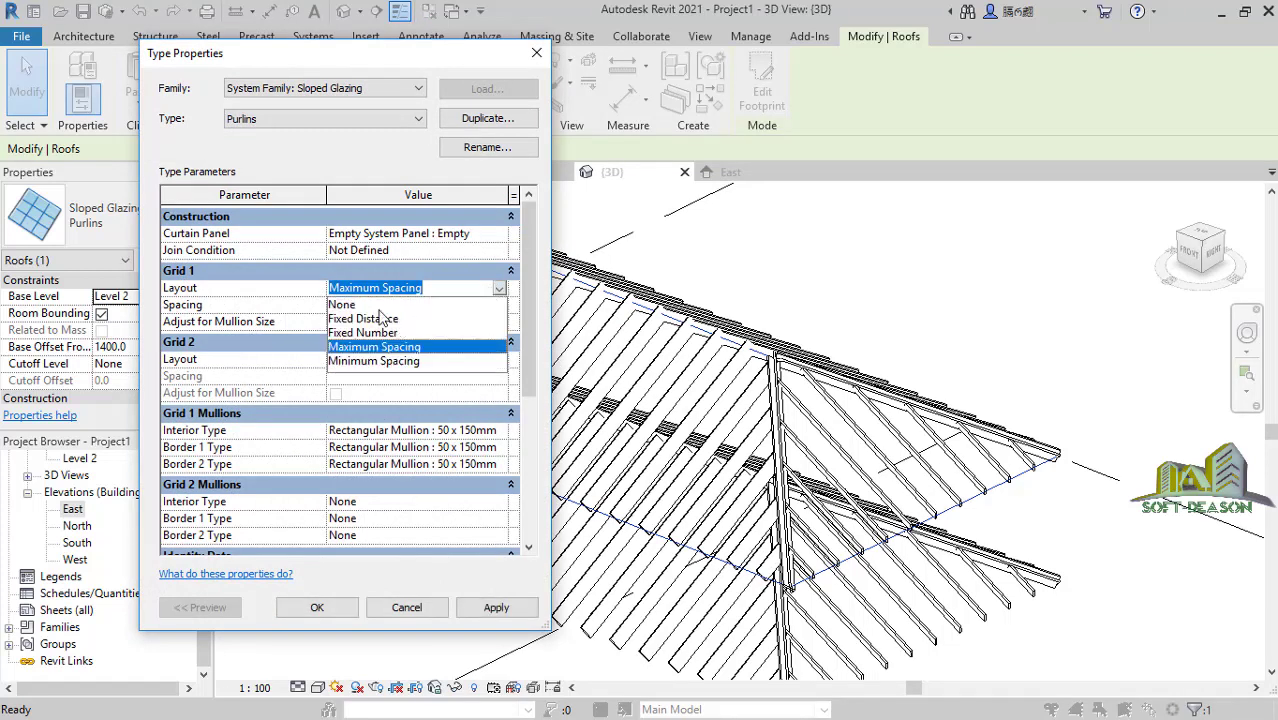
click(447, 309)
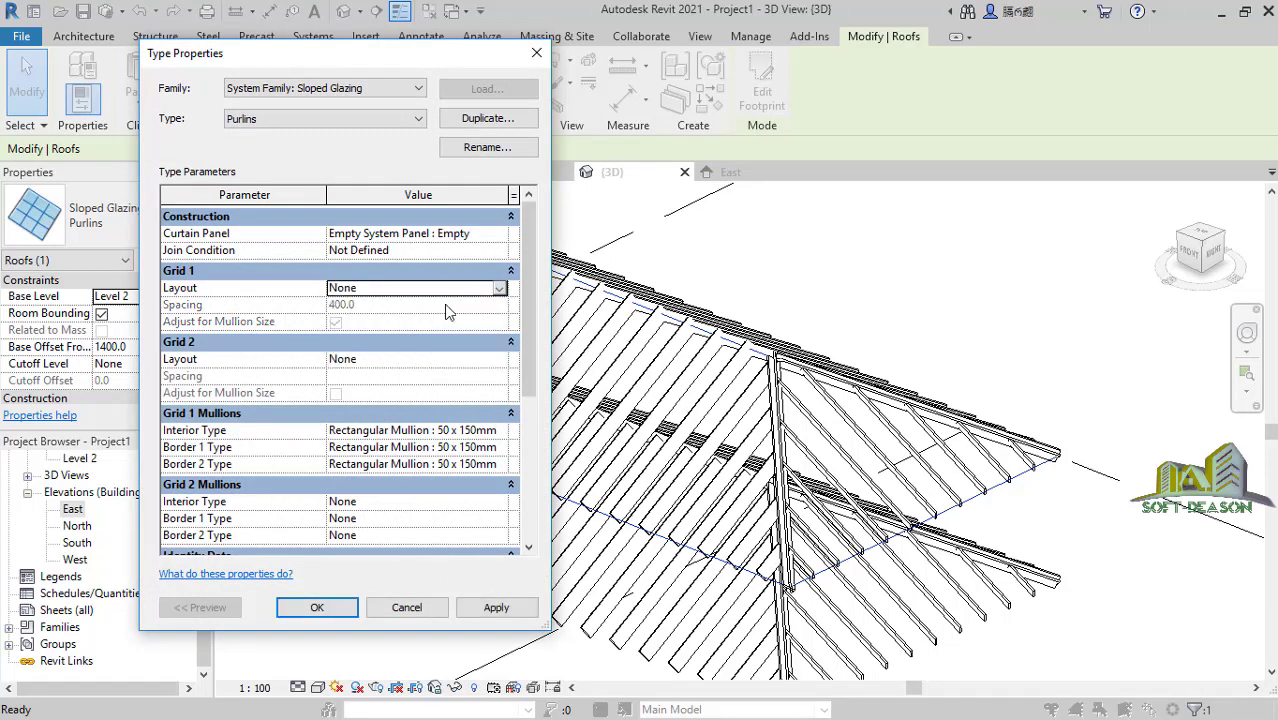
Set the Grid 1 interior, border 1 and border 2 mullion types to None in the Purlins type.
click(470, 430)
click(470, 432)
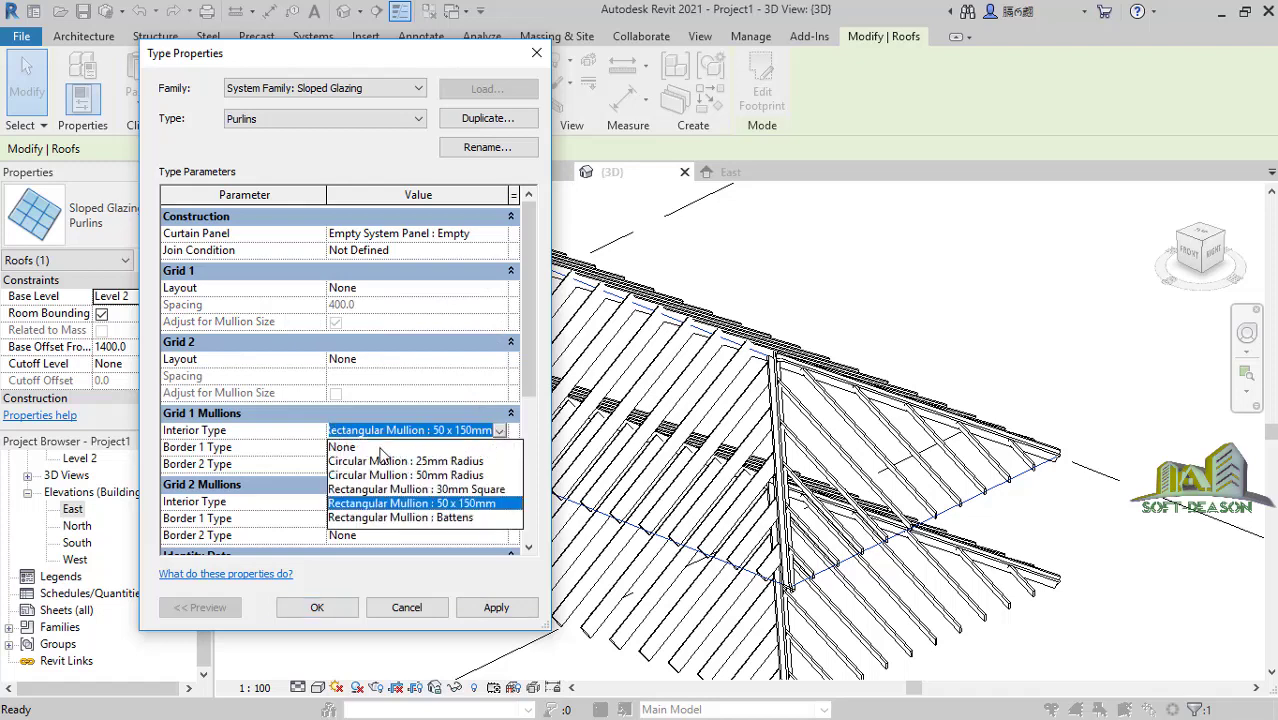
click(380, 448)
click(481, 450)
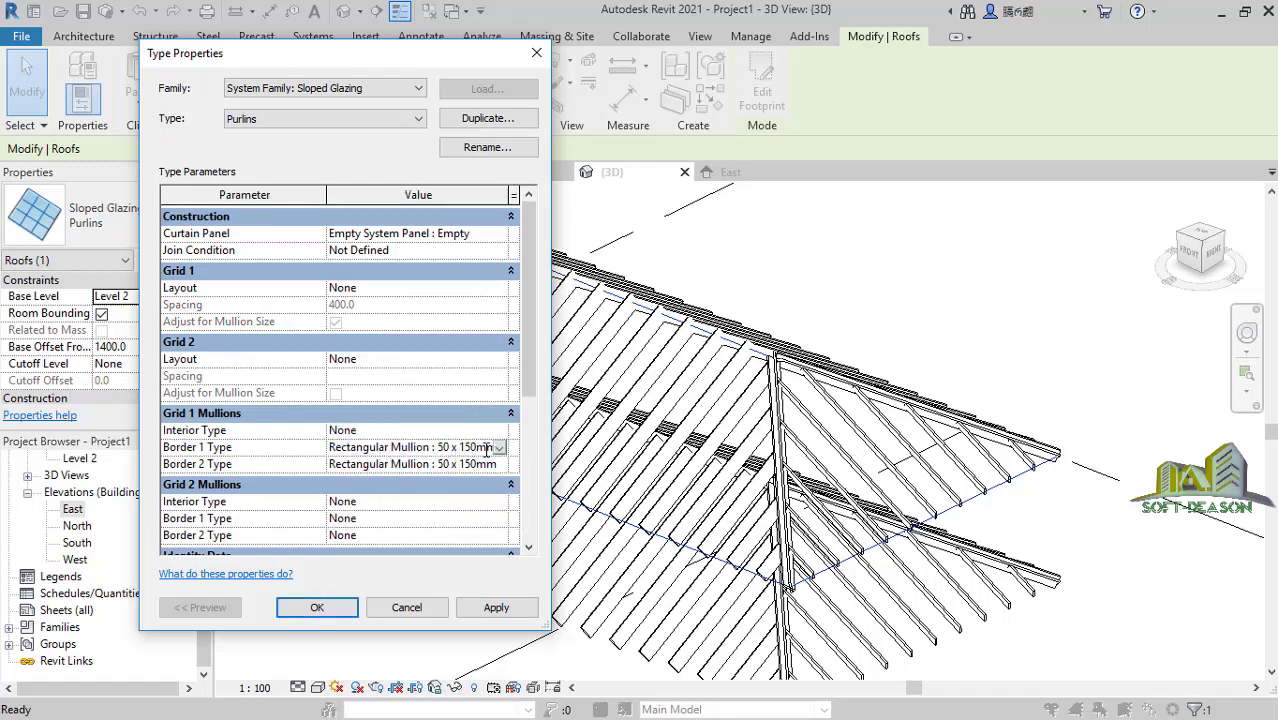
click(499, 448)
scroll(410, 495, up, 1)
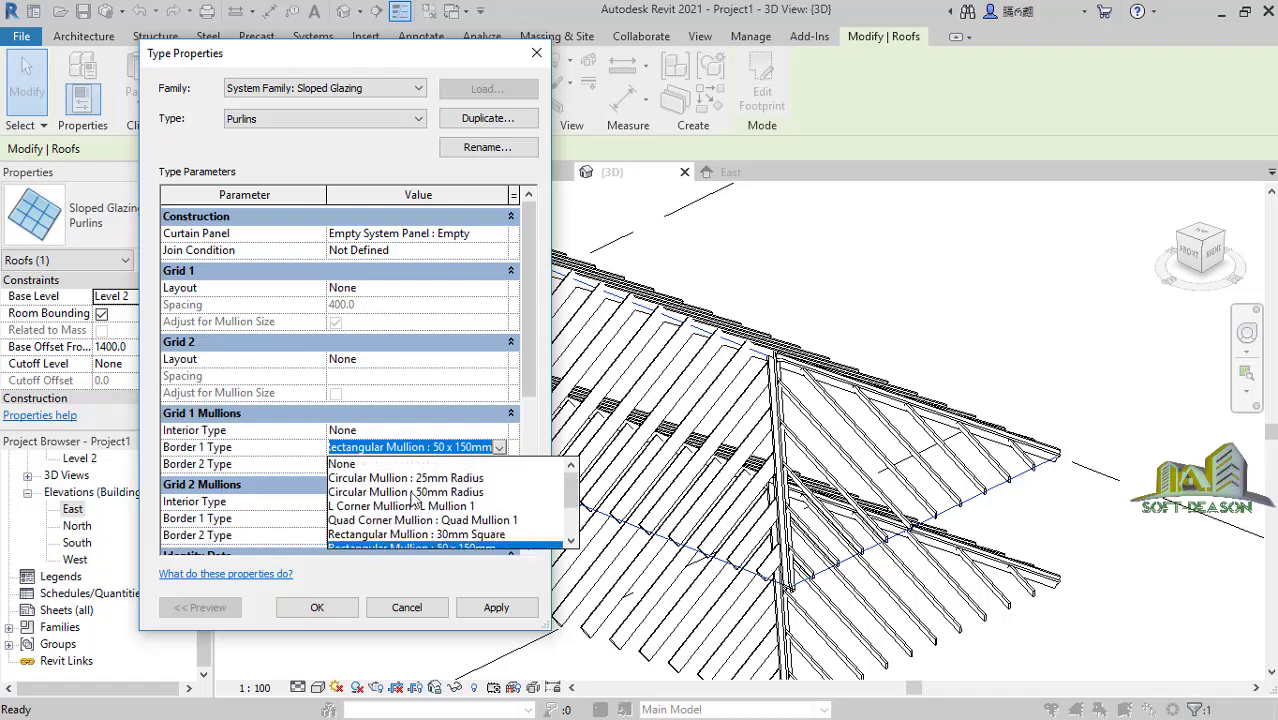
click(345, 464)
click(419, 465)
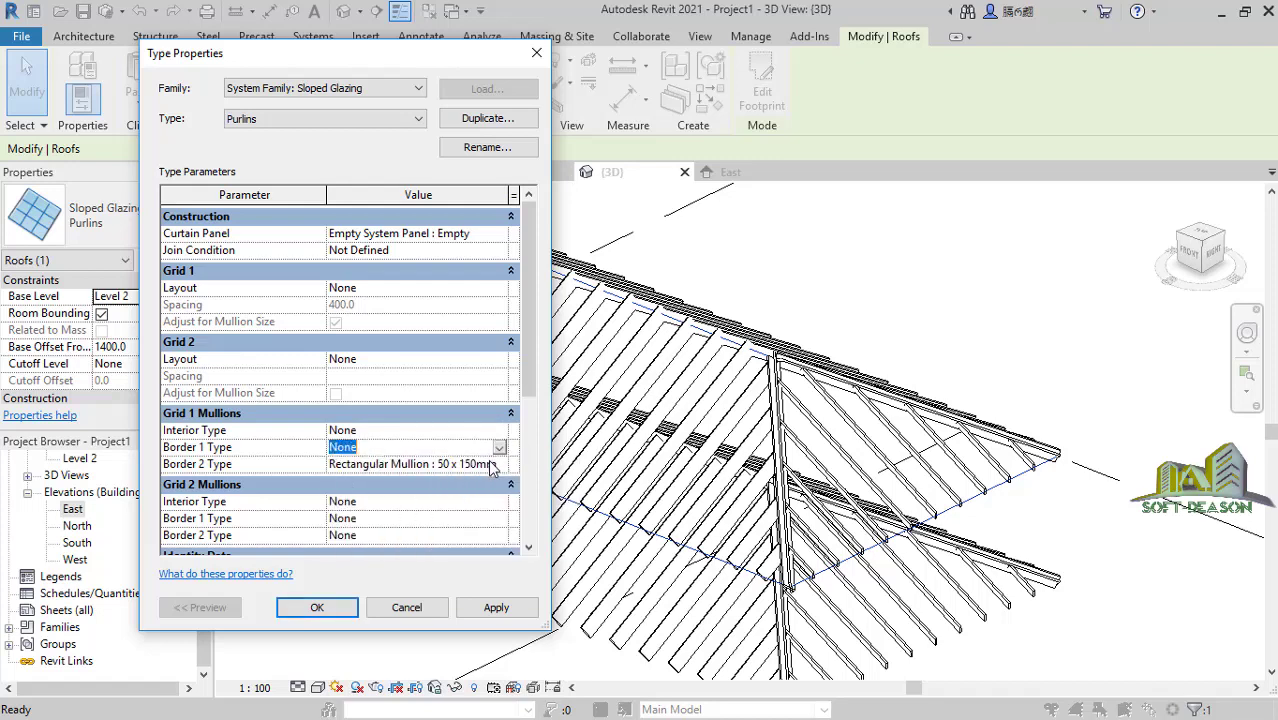
click(499, 465)
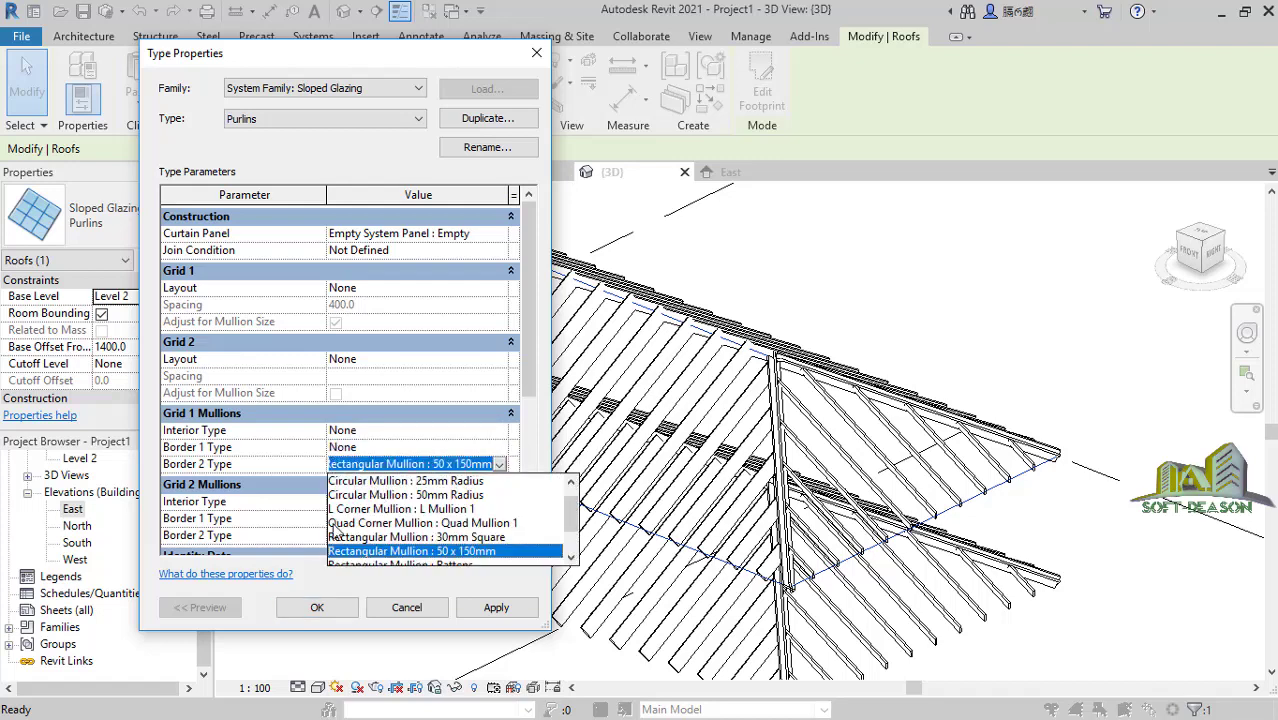
scroll(360, 490, up, 1)
click(360, 481)
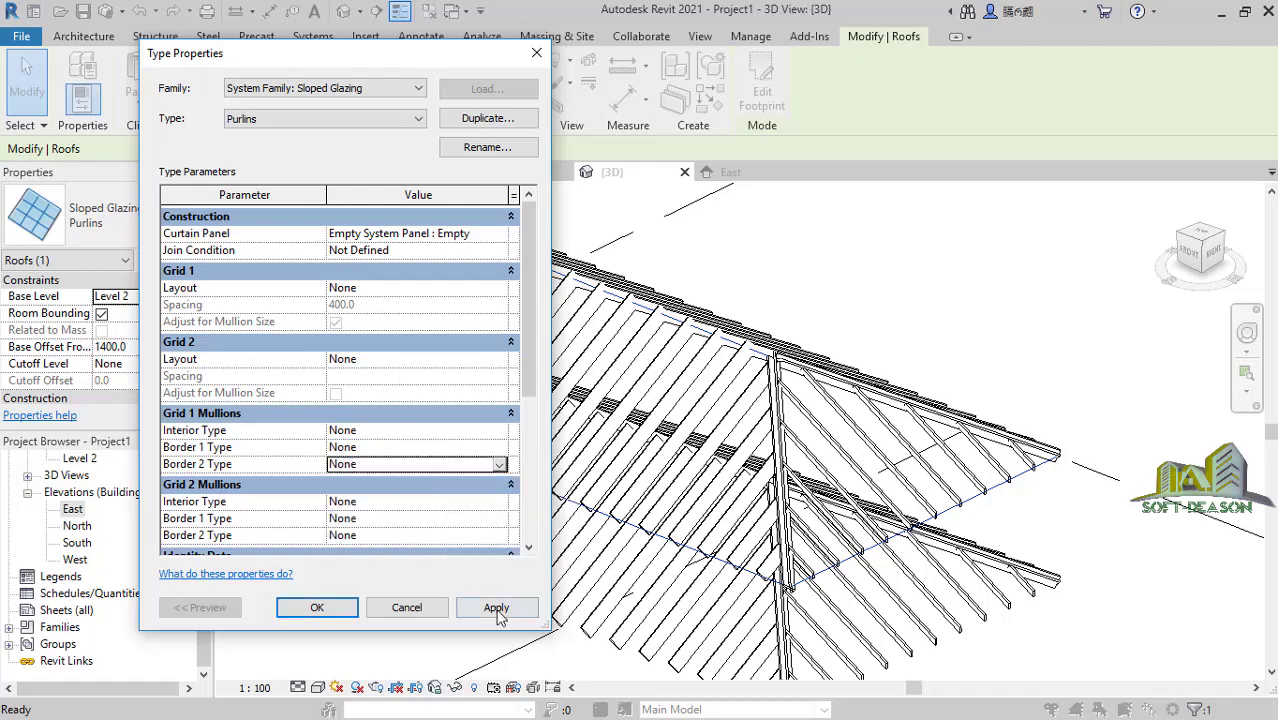
Apply the Purlins type changes, deleting the type-generated gridlines, and close the type properties.
click(326, 610)
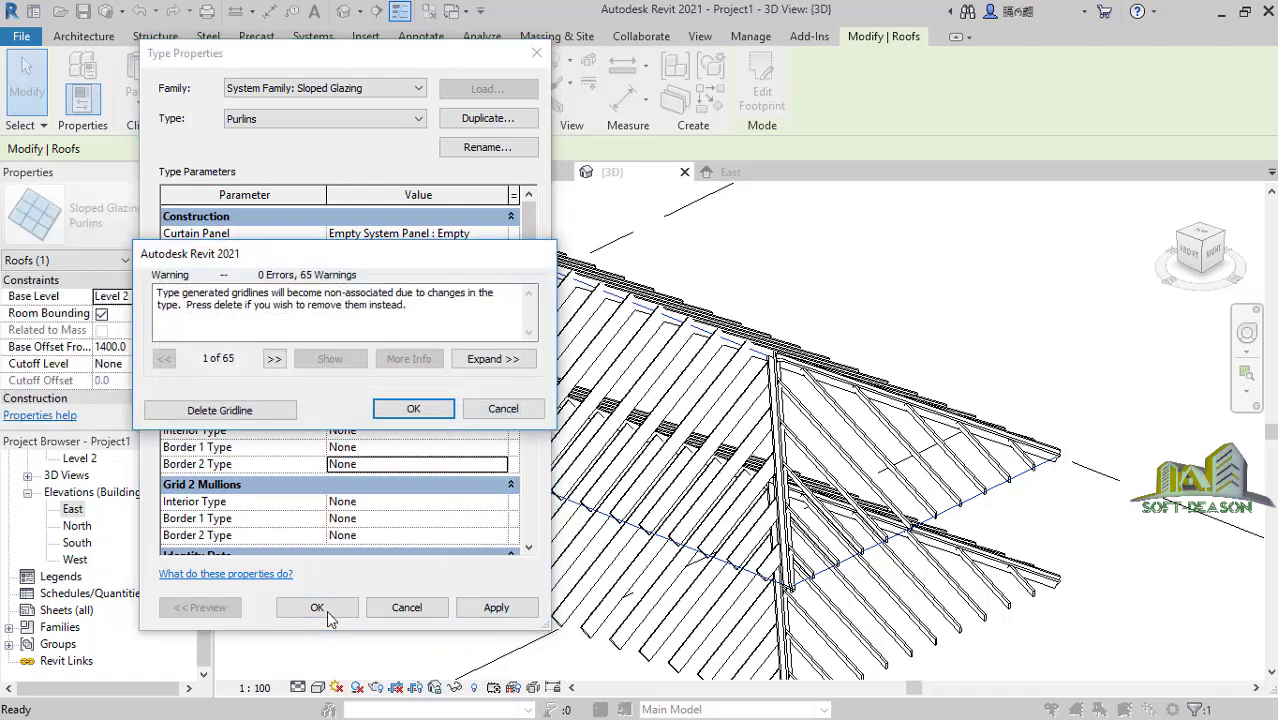
click(232, 413)
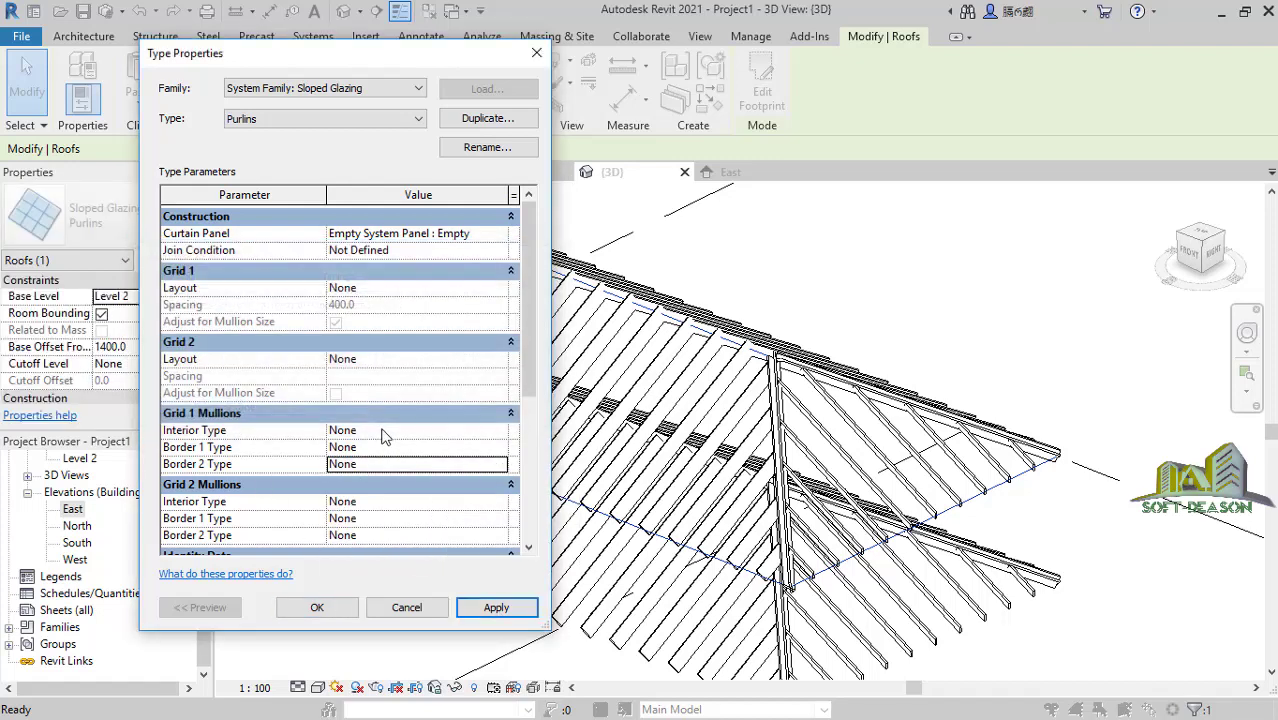
click(316, 607)
Delete all remaining 50 x 150mm rectangular mullions along the hips of the upper Purlins roof.
scroll(670, 373, up, 2)
middle_drag(670, 373, 650, 245)
scroll(827, 433, up, 2)
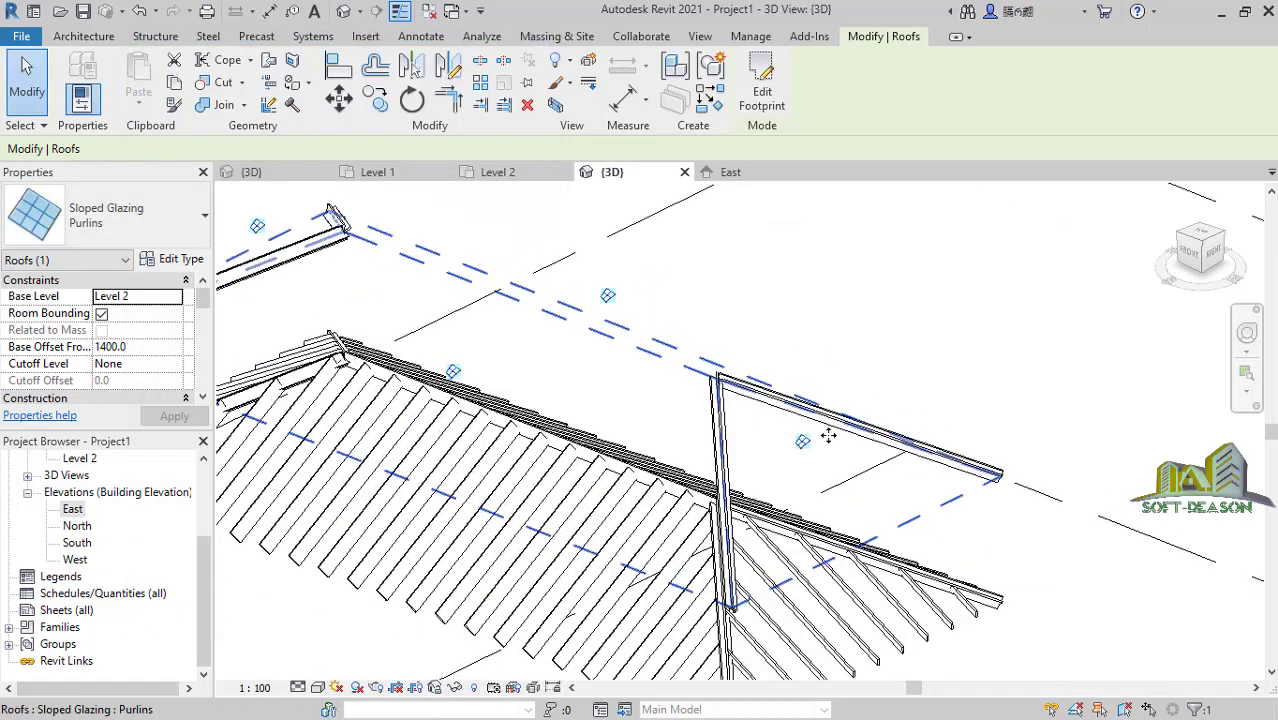
click(927, 328)
scroll(633, 350, up, 2)
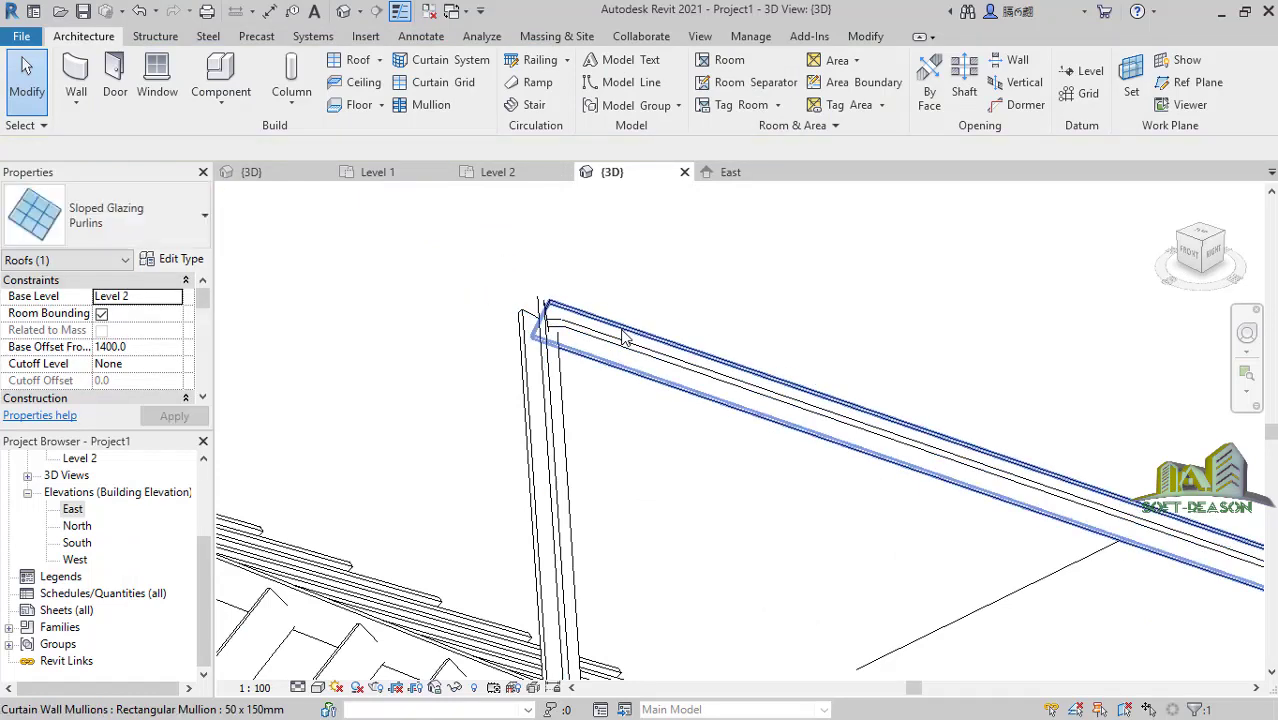
click(633, 338)
right_click(802, 210)
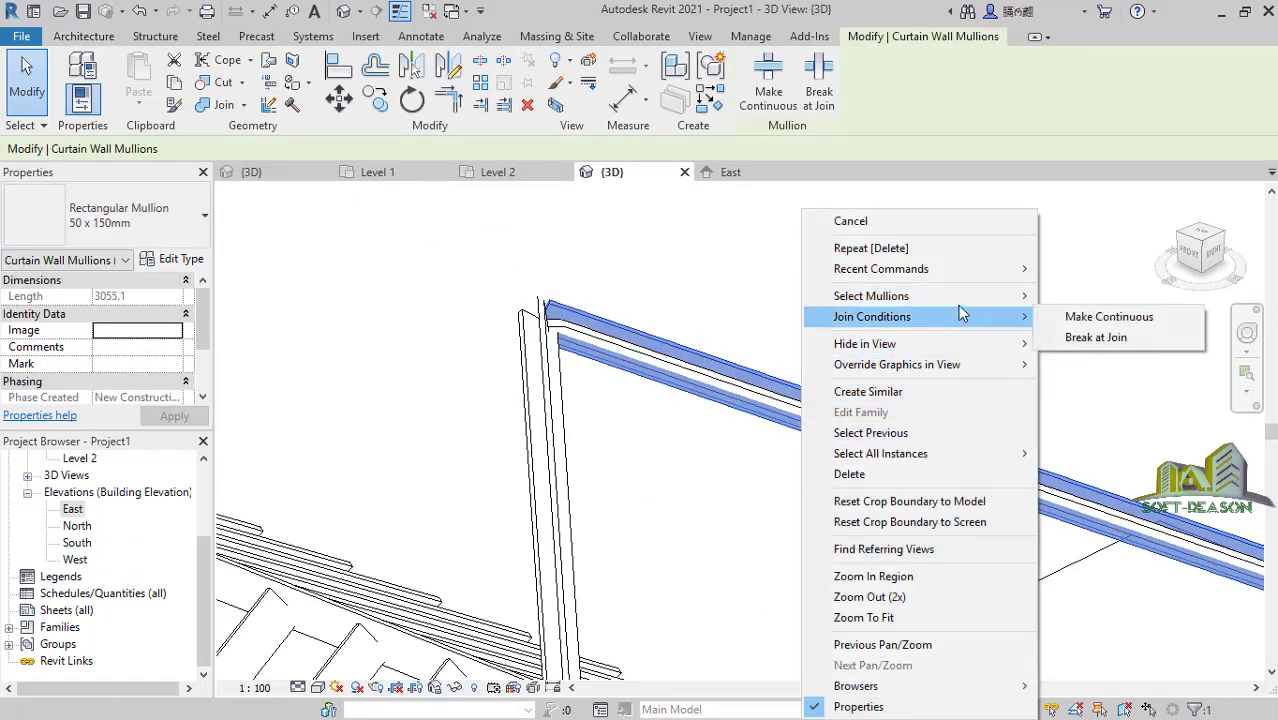
mouse_move(1018, 296)
click(1108, 440)
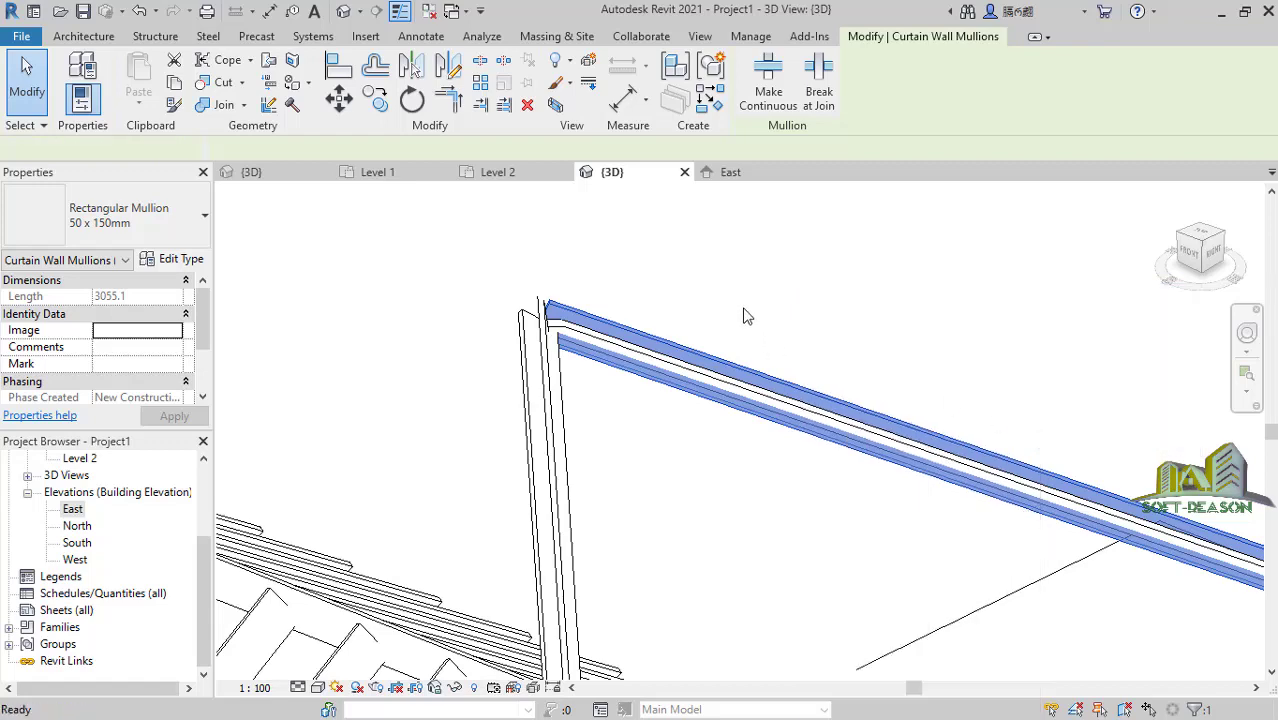
shift+middle_drag(1108, 440, 500, 178)
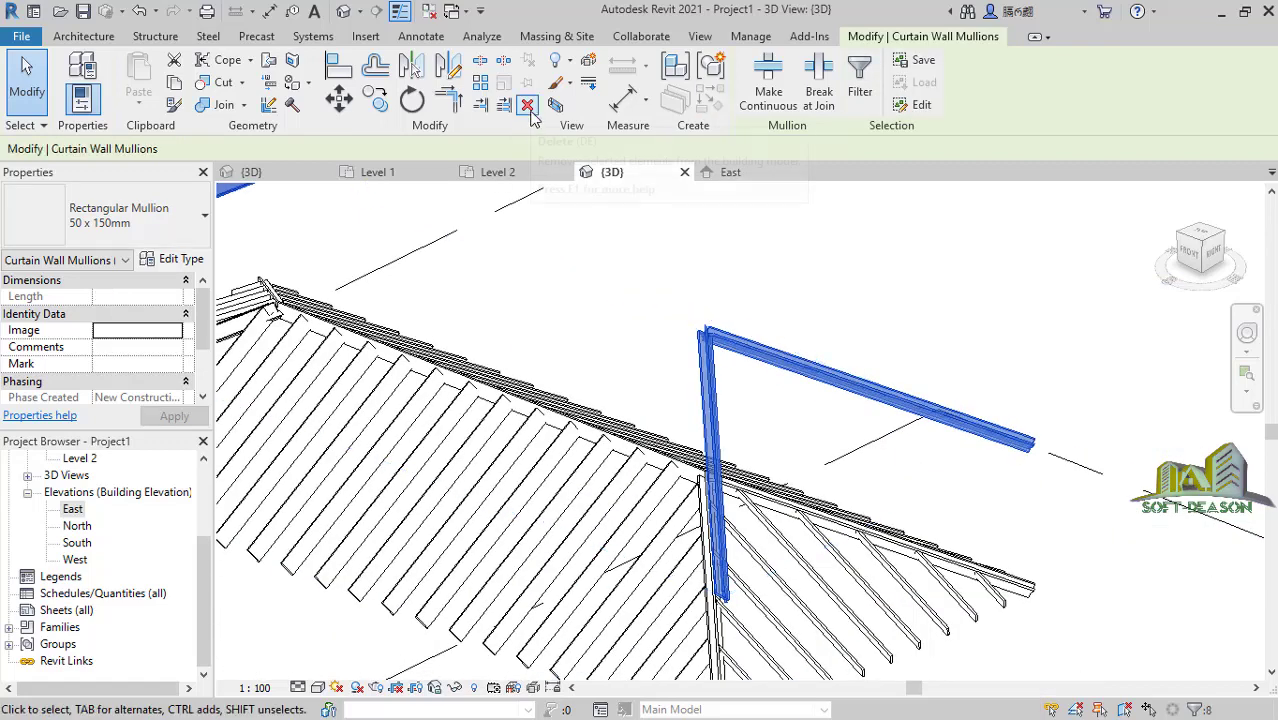
click(527, 104)
scroll(877, 345, down, 3)
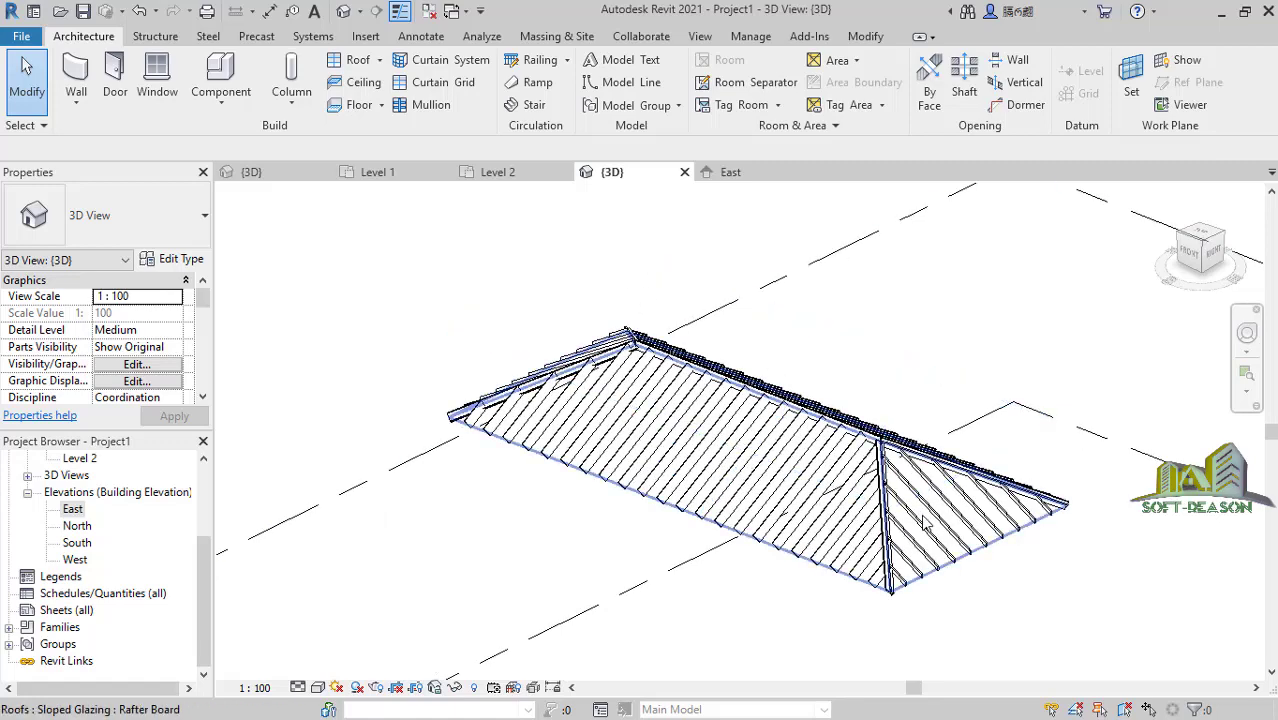
Edit the upper roof's Purlins type, setting the Grid 2 layout to Maximum Spacing with a spacing of 200.
scroll(596, 272, up, 2)
click(646, 270)
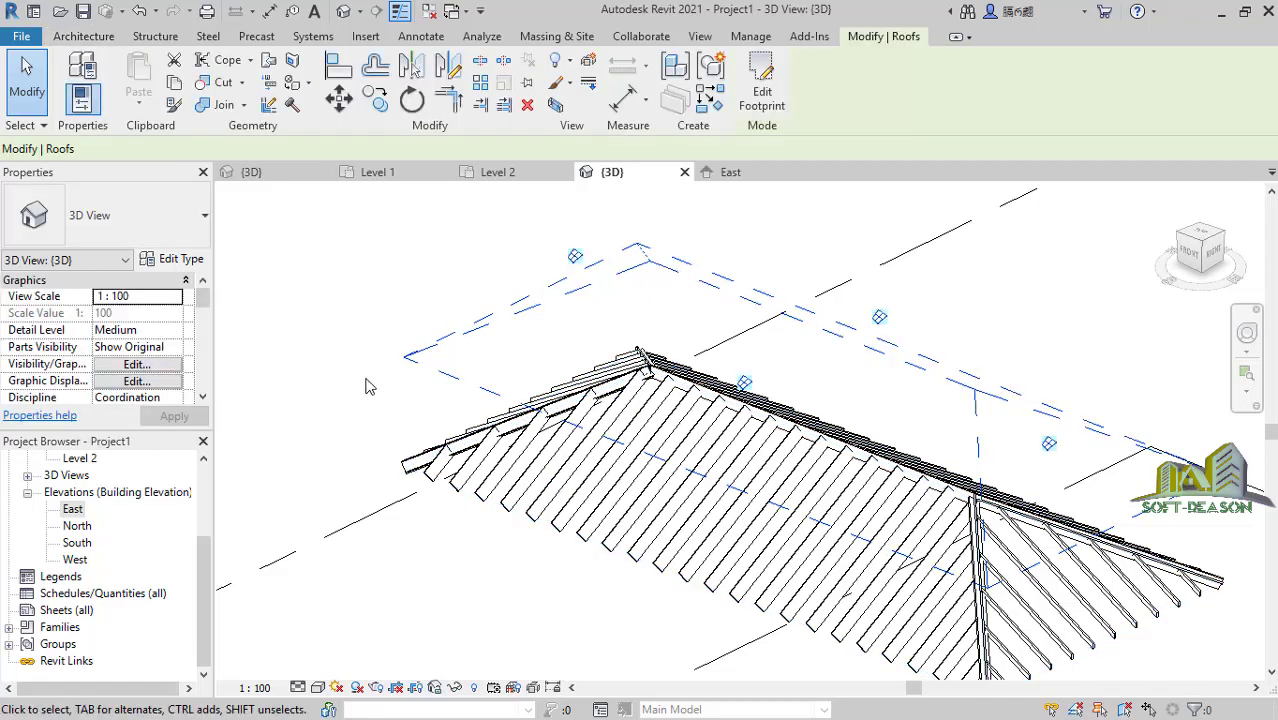
click(176, 259)
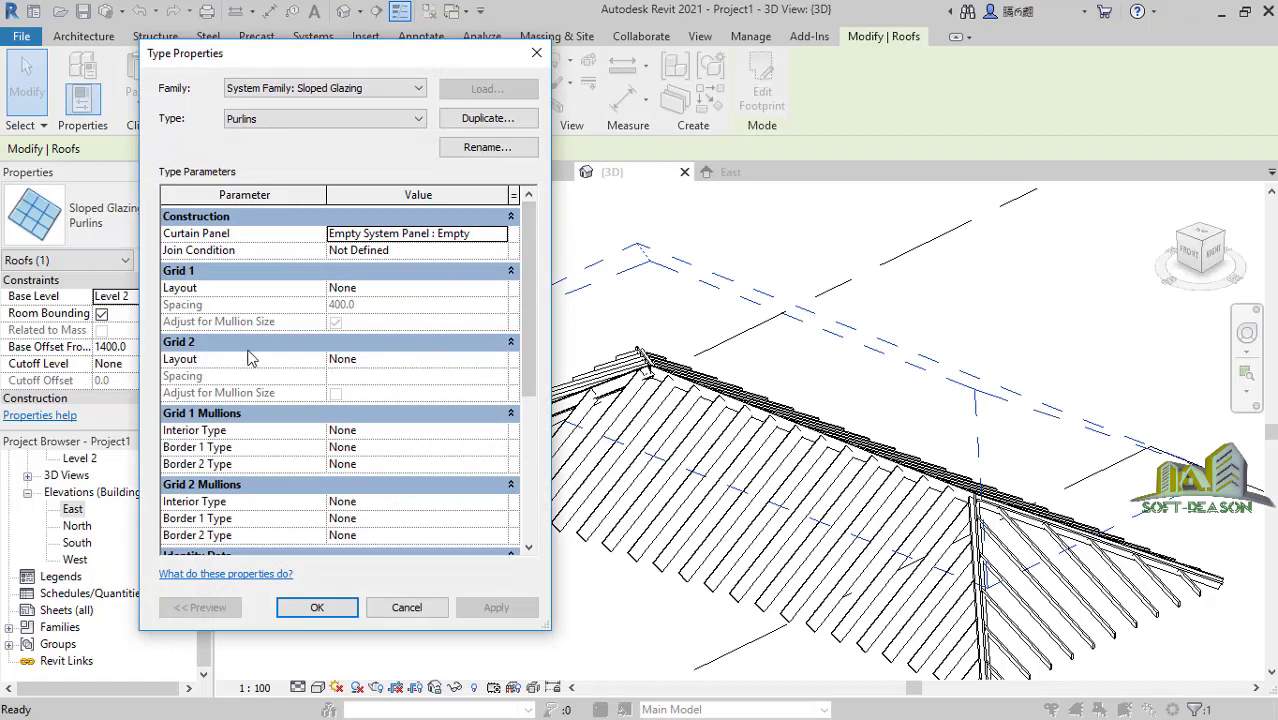
click(477, 362)
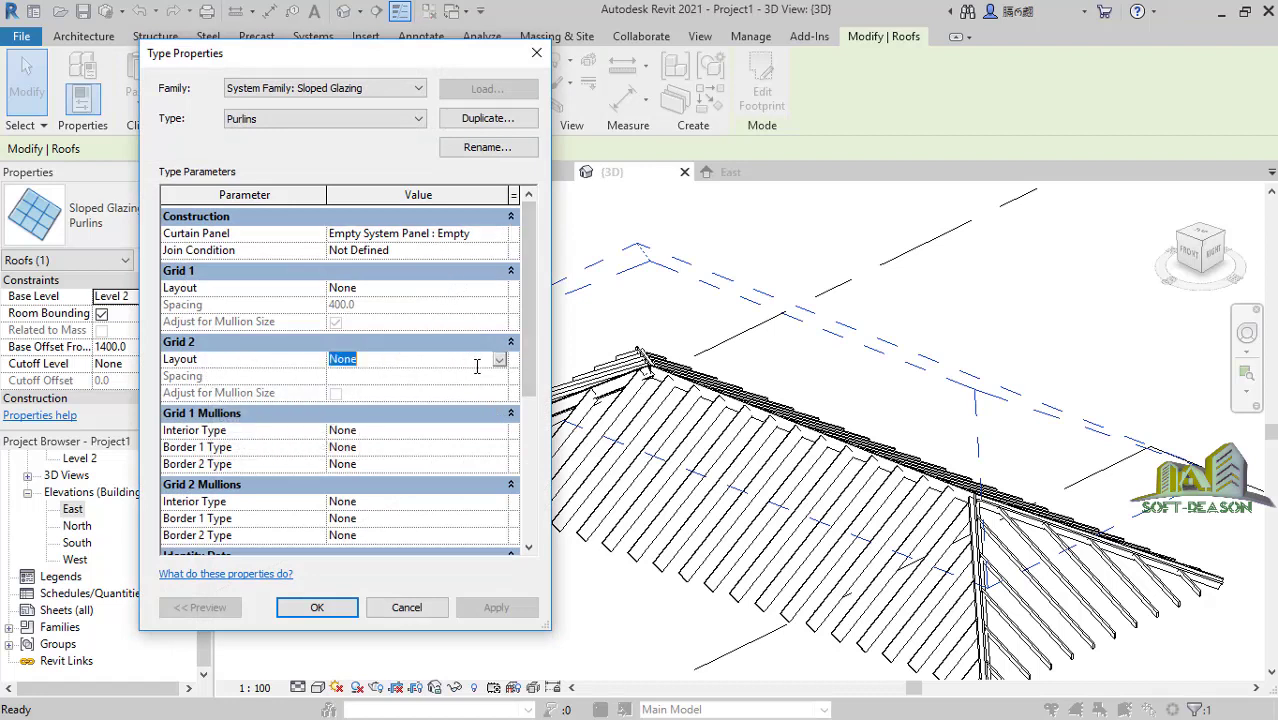
click(499, 362)
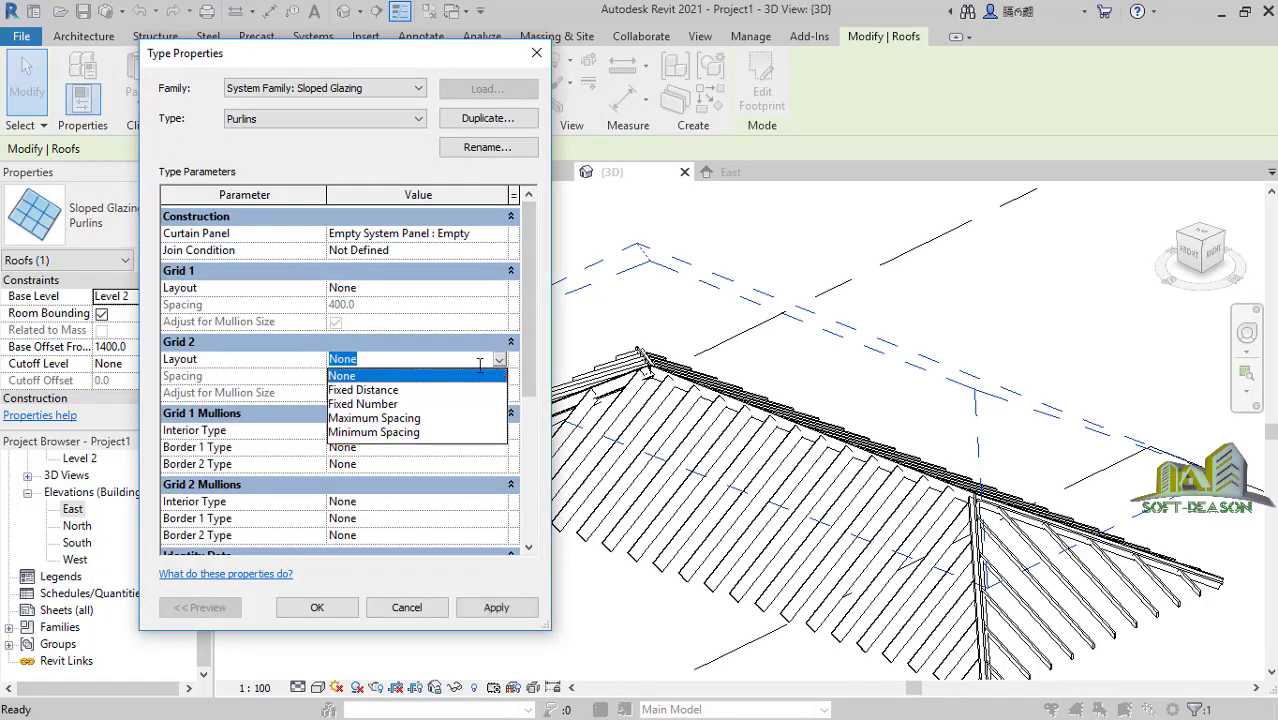
click(374, 418)
click(388, 376)
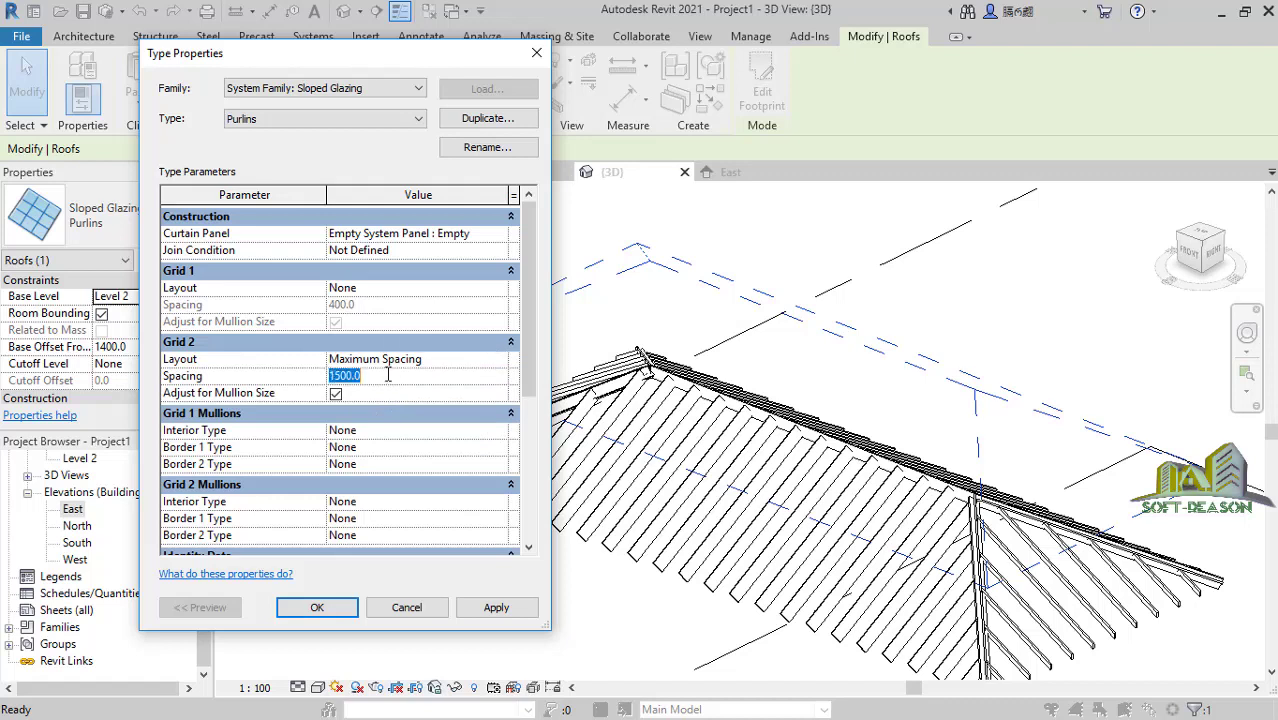
text(2)
Set the Grid 2 interior and border 1 mullion types to Rectangular Mullion : Battens in the Purlins type.
click(494, 504)
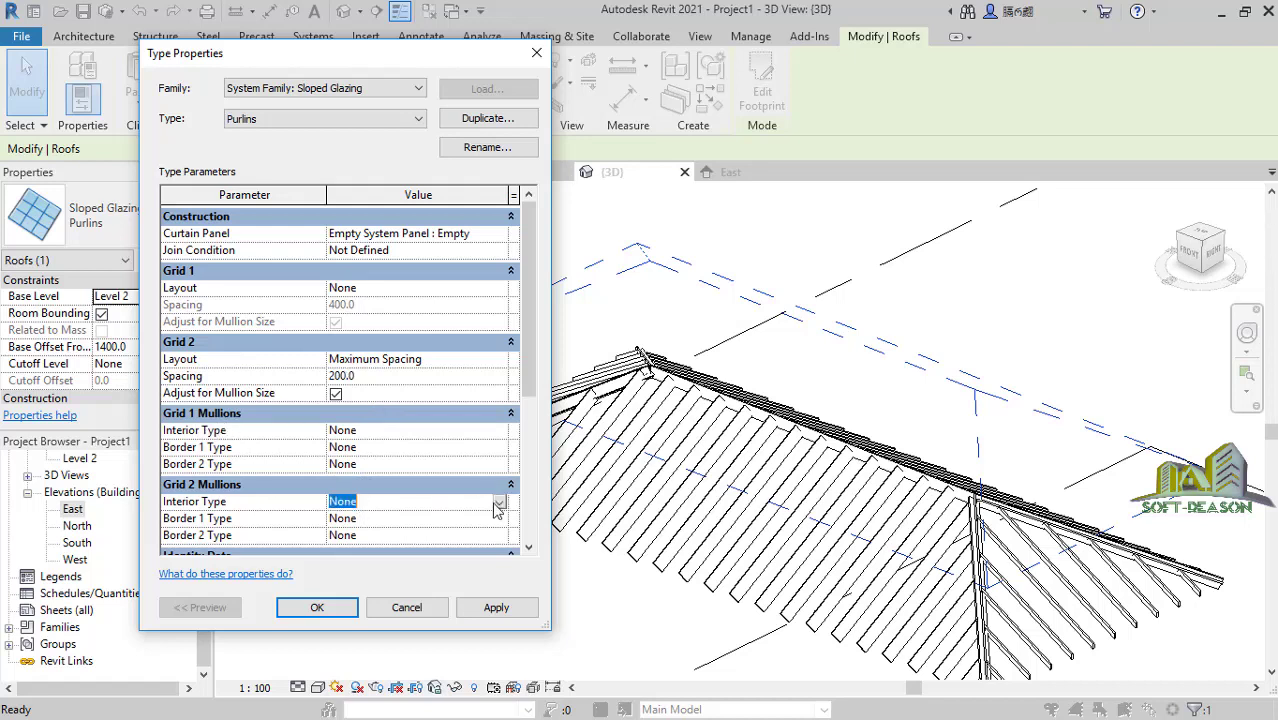
click(498, 503)
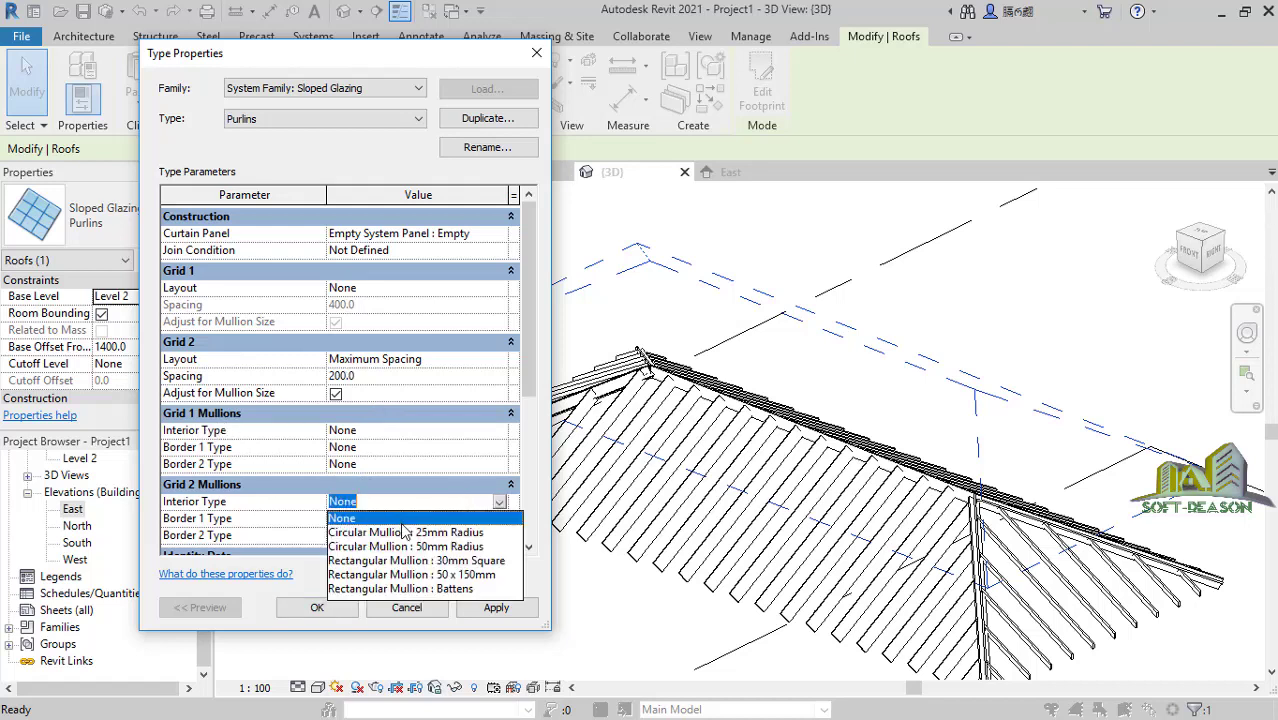
click(452, 590)
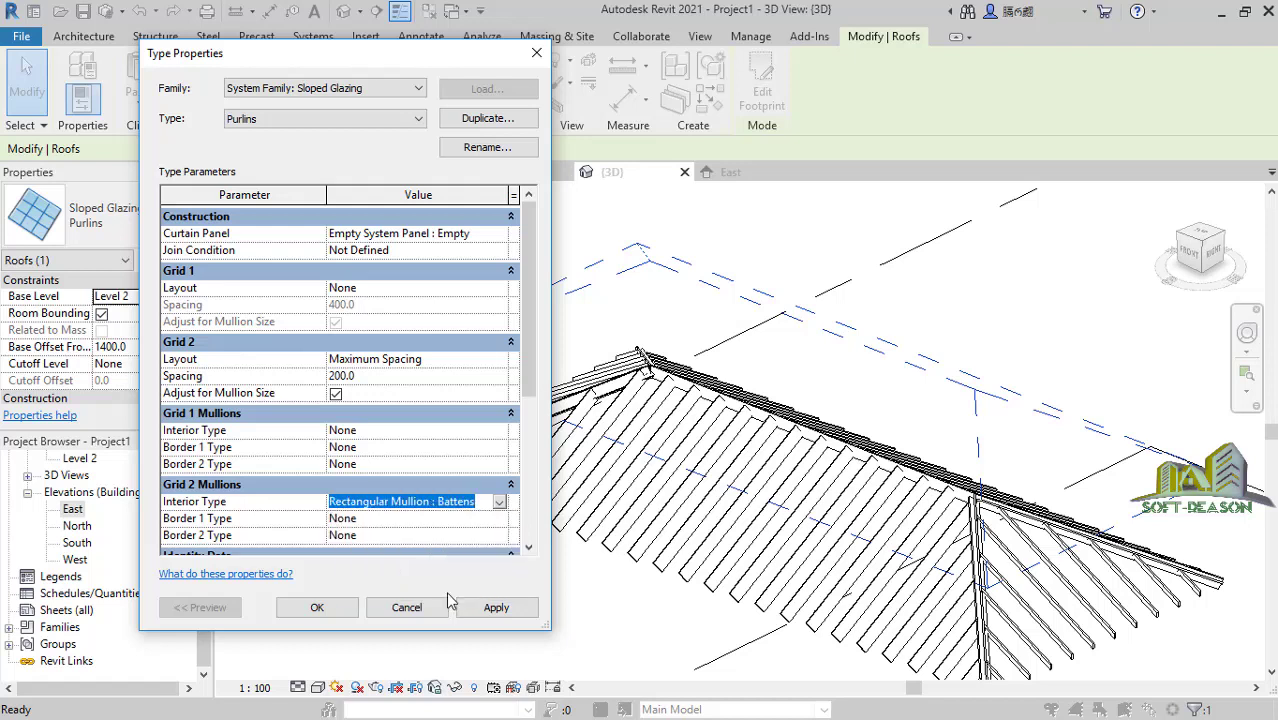
click(424, 520)
click(499, 519)
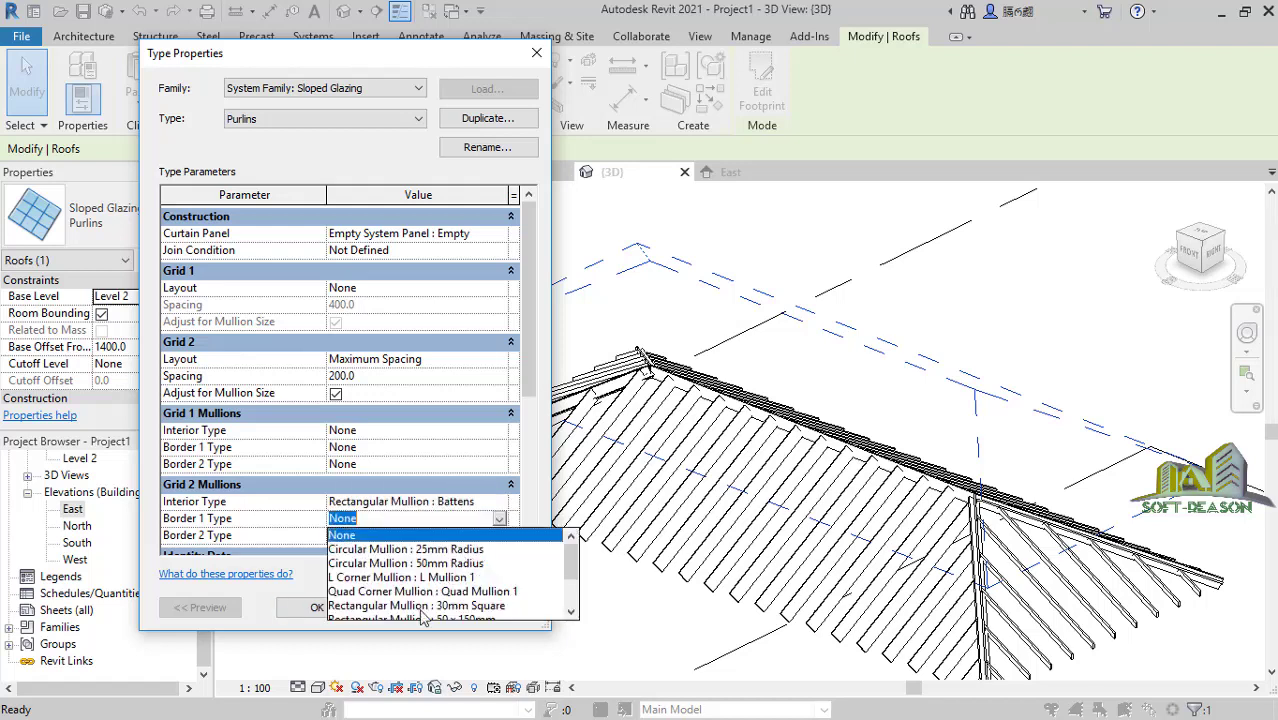
scroll(460, 598, down, 2)
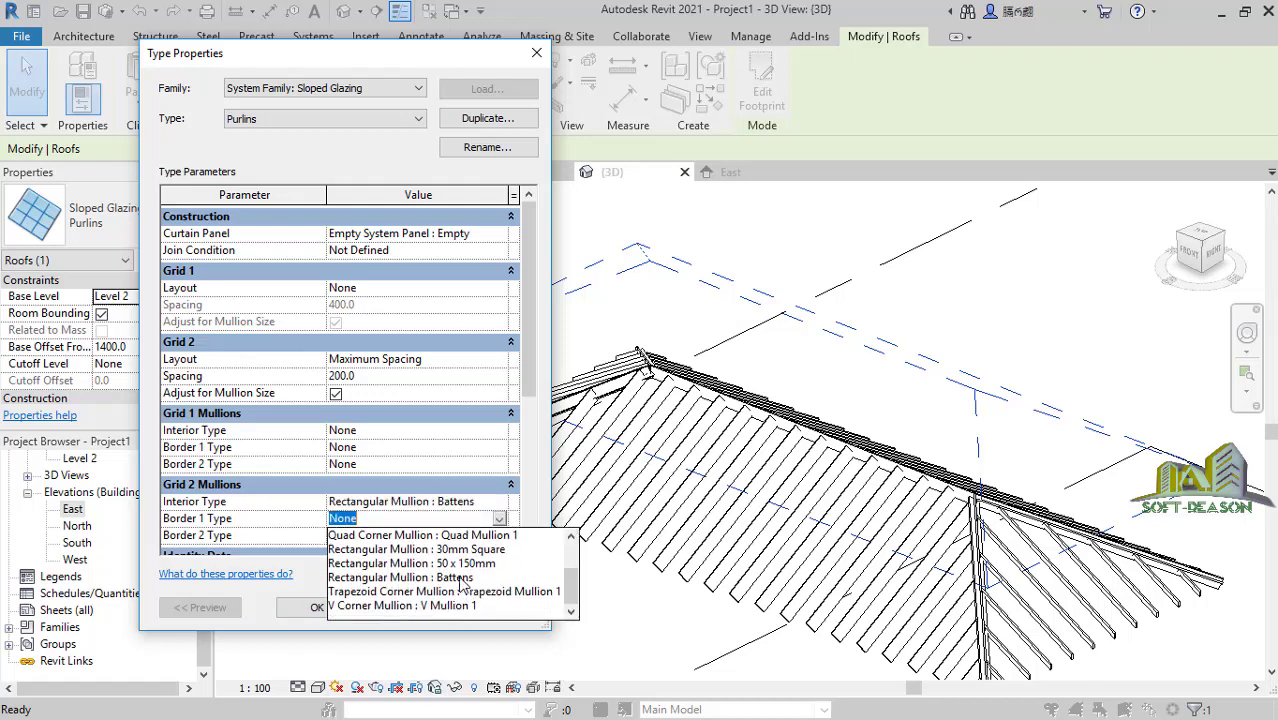
click(462, 578)
Set the Grid 2 border 2 mullion type to Rectangular Mullion : Battens, then apply the changes and close the type properties.
click(455, 536)
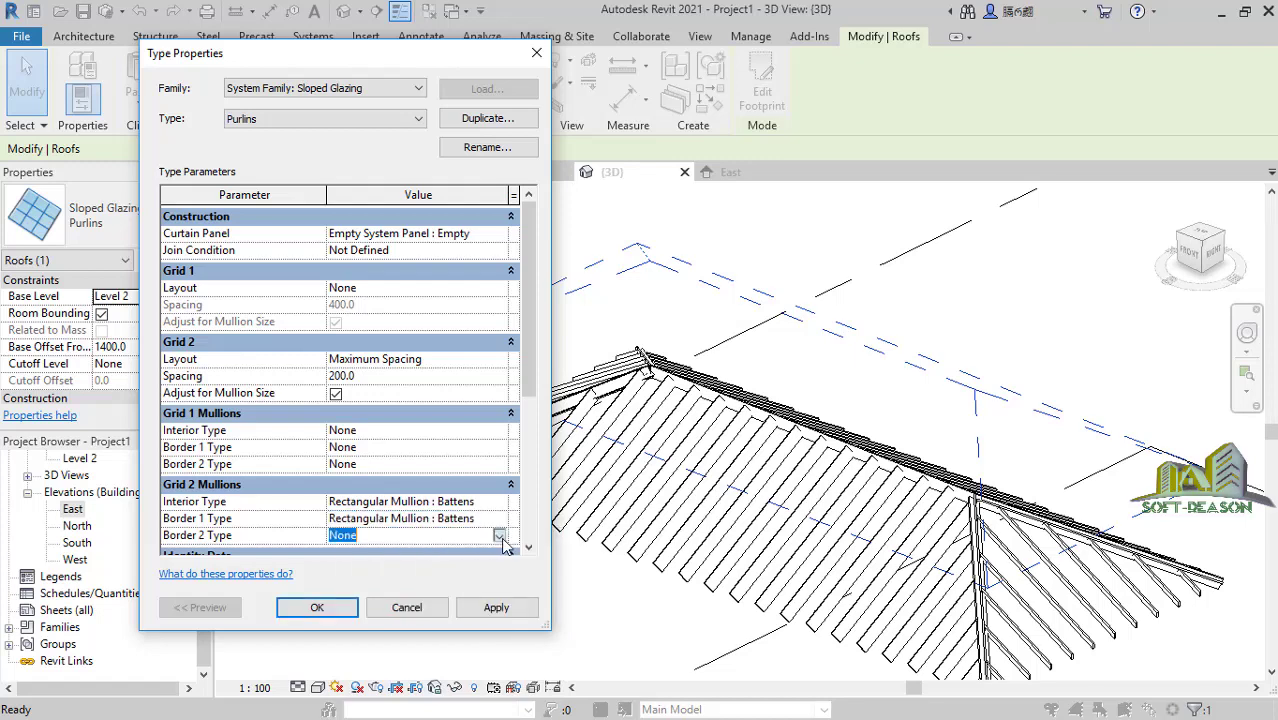
click(501, 539)
scroll(462, 615, down, 2)
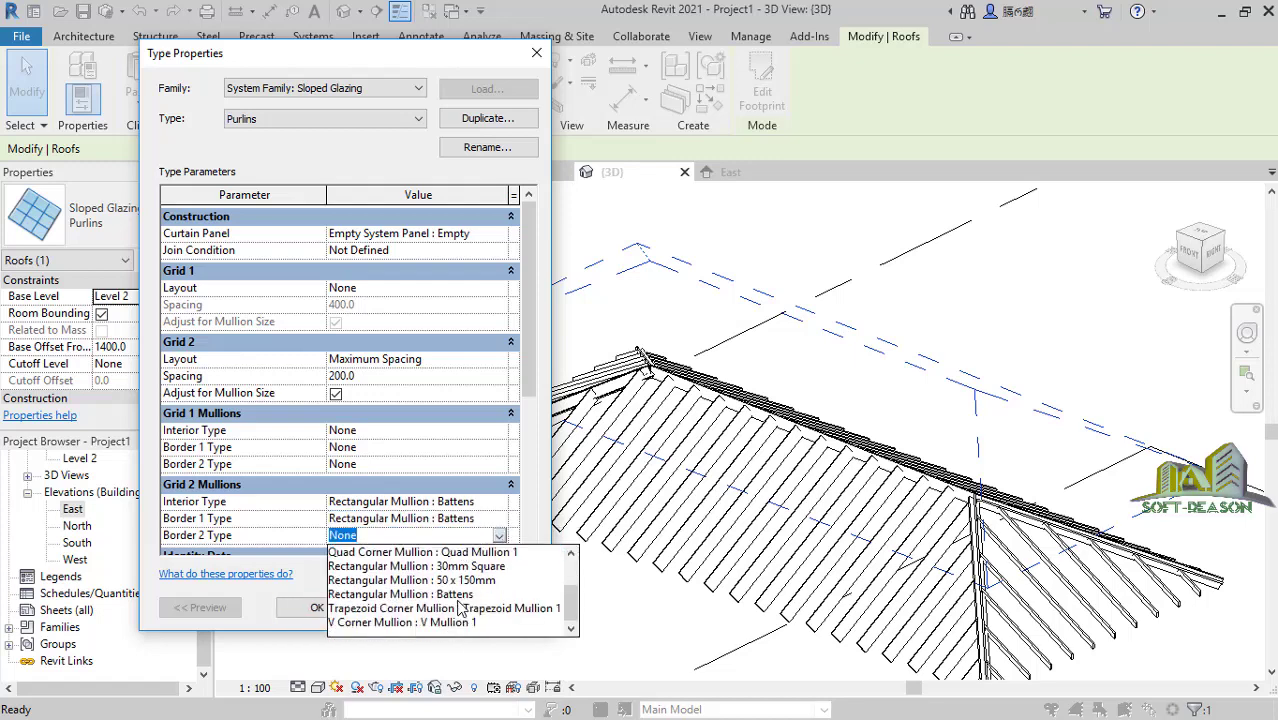
click(455, 594)
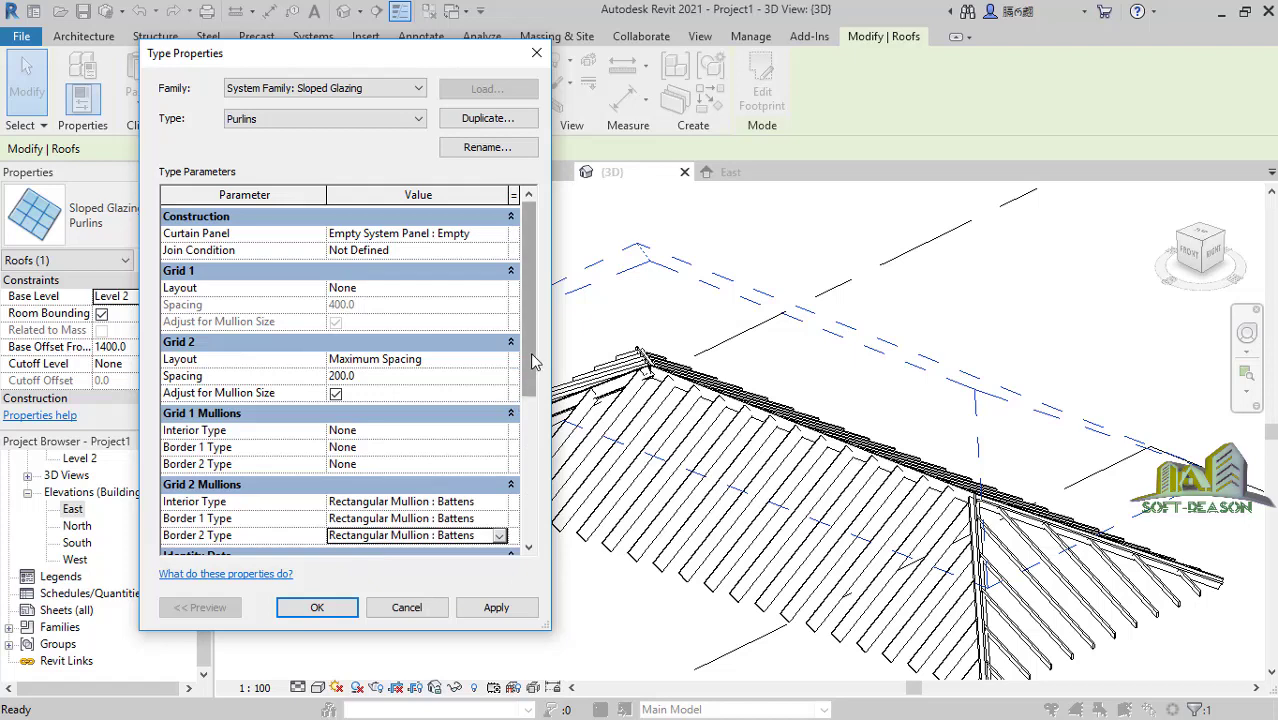
scroll(530, 352, down, 4)
scroll(525, 340, up, 4)
click(494, 612)
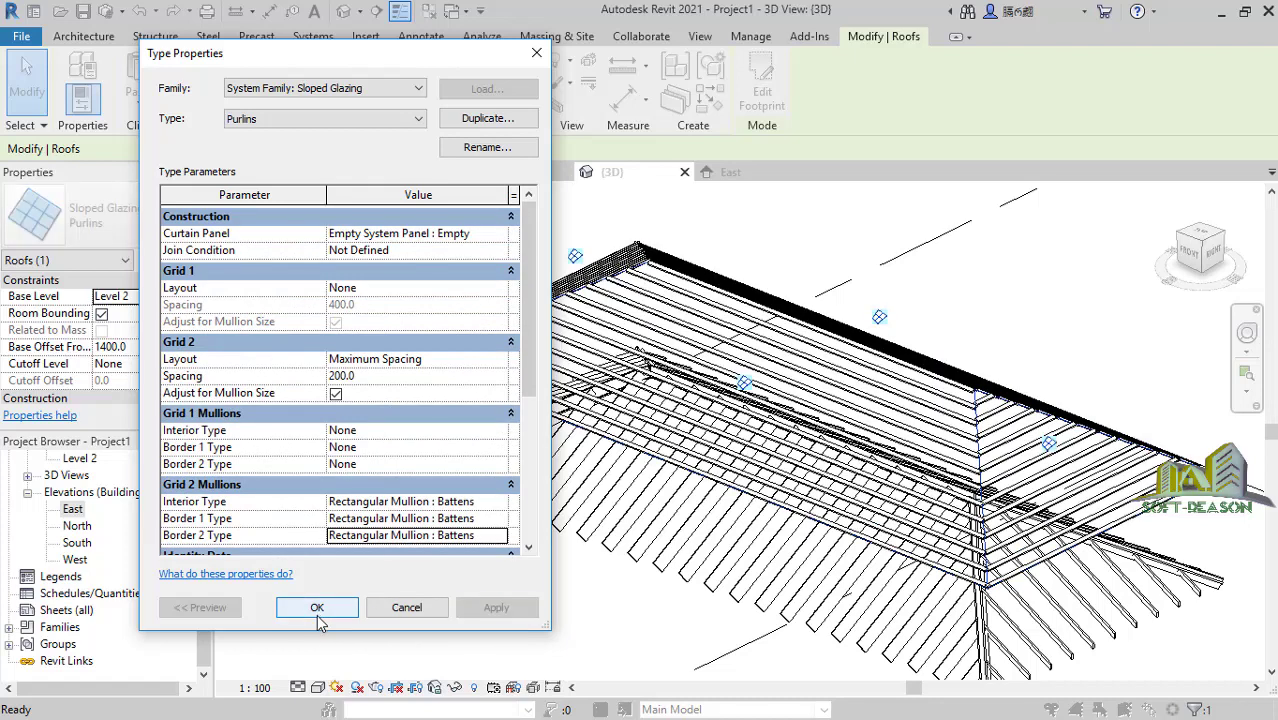
click(316, 613)
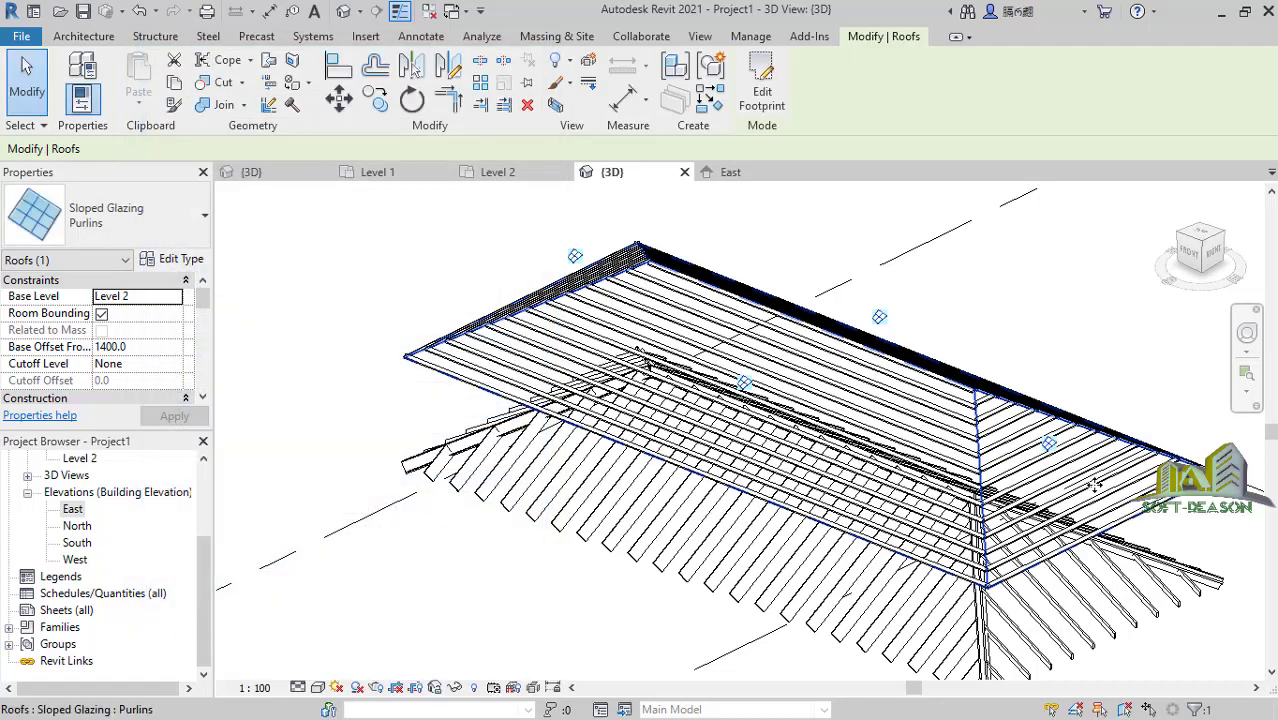
Examine the new purlins at the ridge and hips in 3D and compare their position with the rafter roof below.
scroll(1080, 488, up, 2)
scroll(956, 420, up, 2)
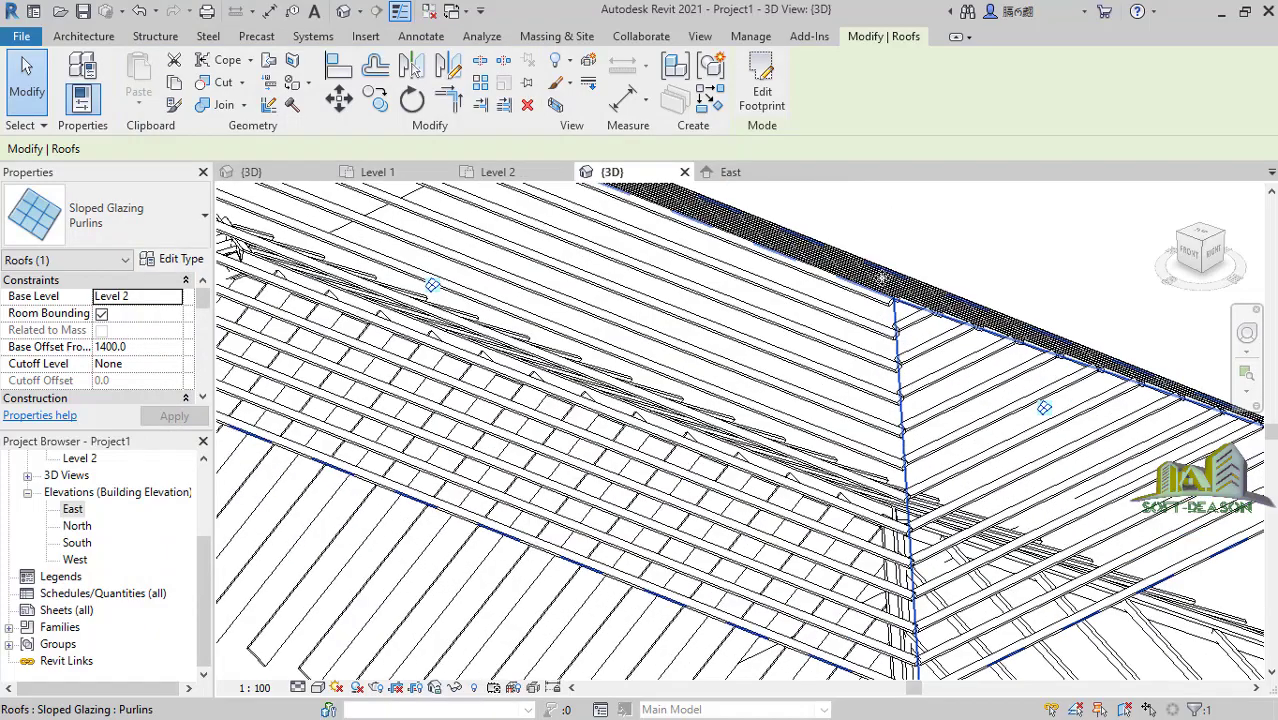
scroll(900, 300, up, 4)
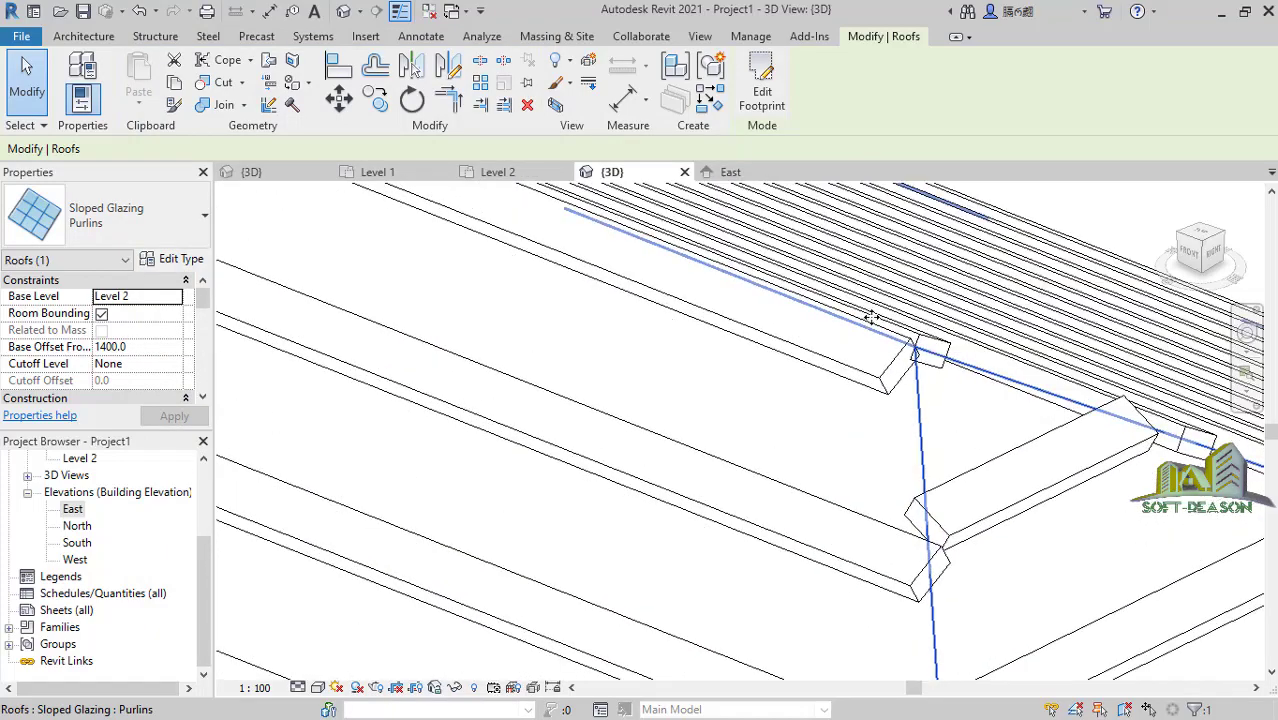
scroll(872, 318, down, 6)
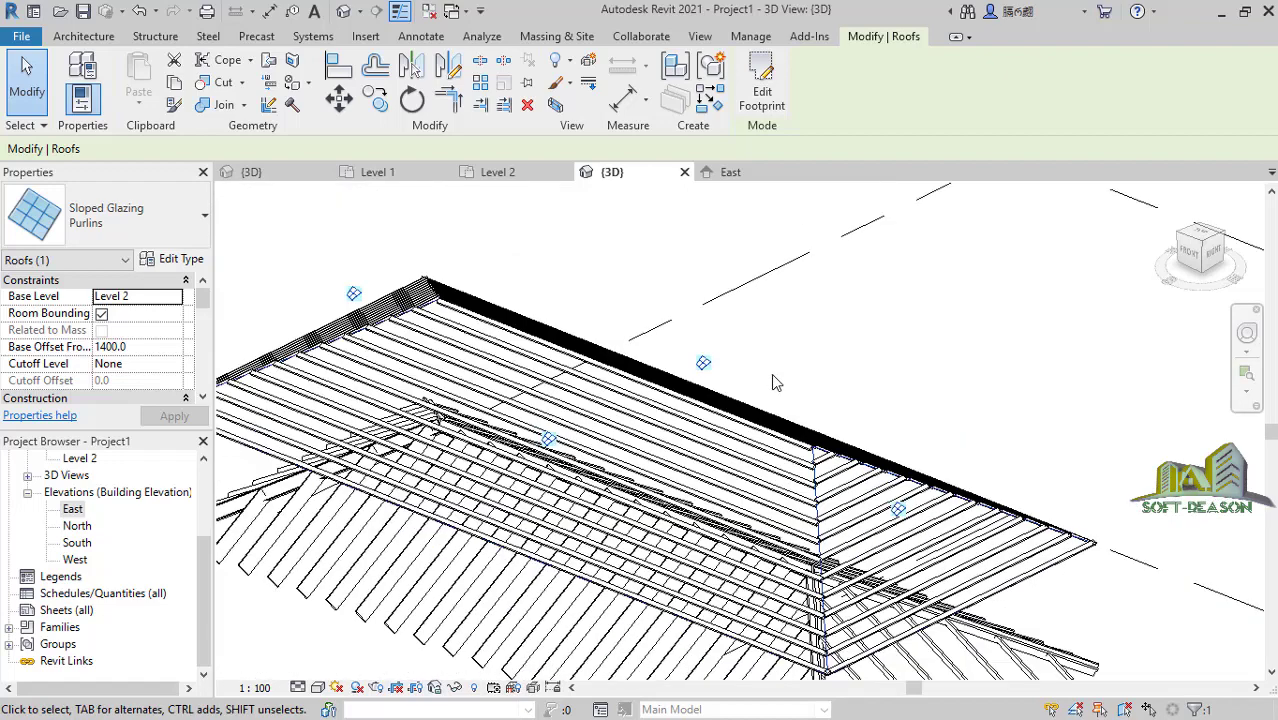
scroll(786, 392, down, 4)
scroll(850, 565, up, 5)
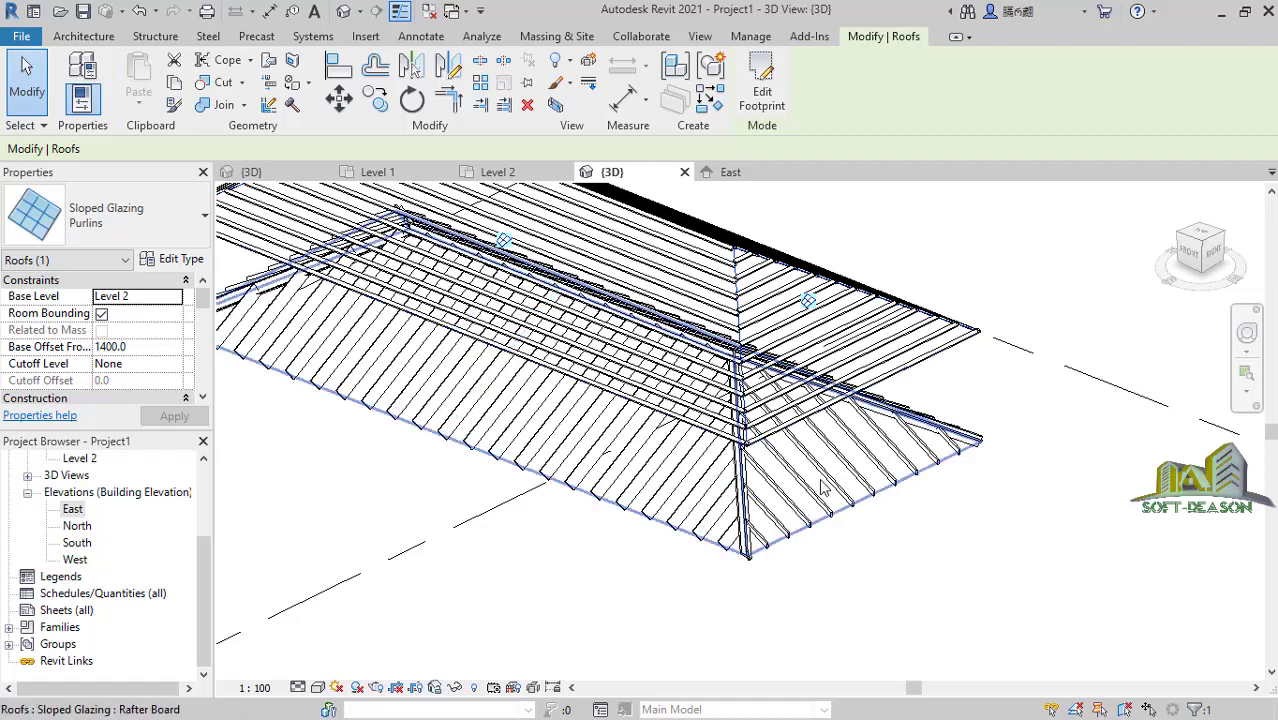
scroll(814, 532, down, 2)
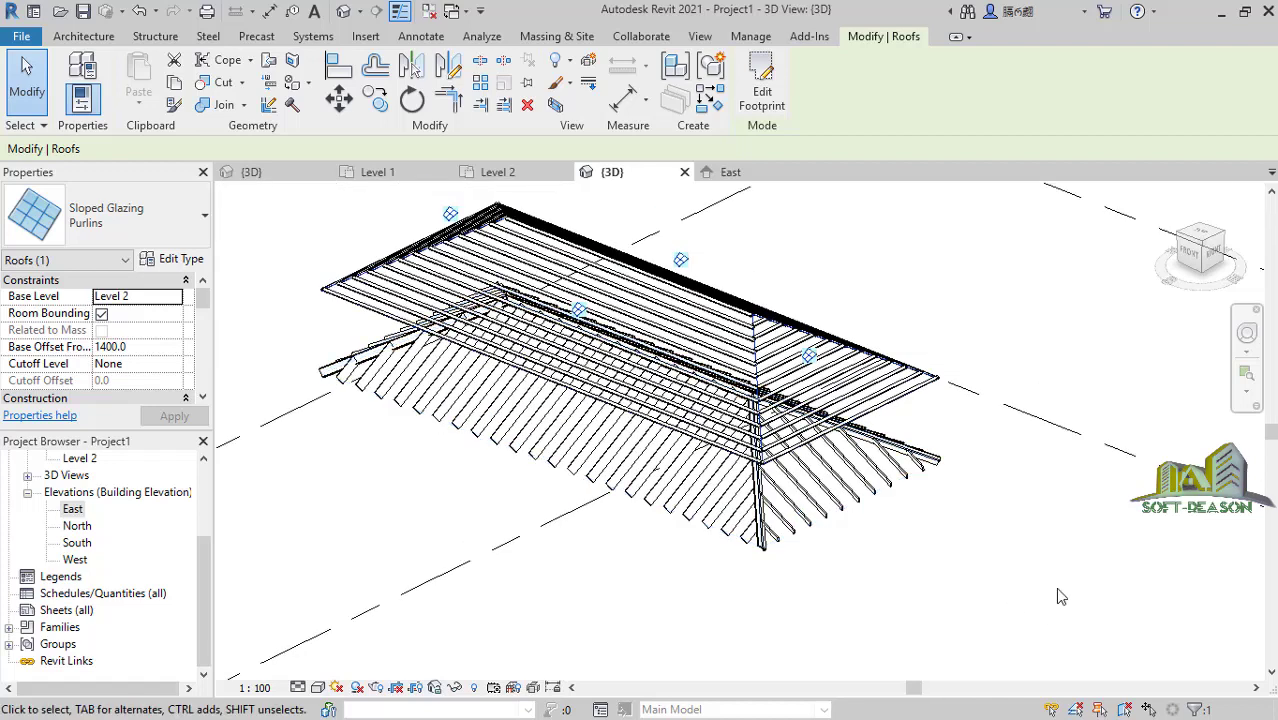
In the East elevation, move the Purlins roof straight down over the rafter roof, to a base offset of 200.
click(726, 174)
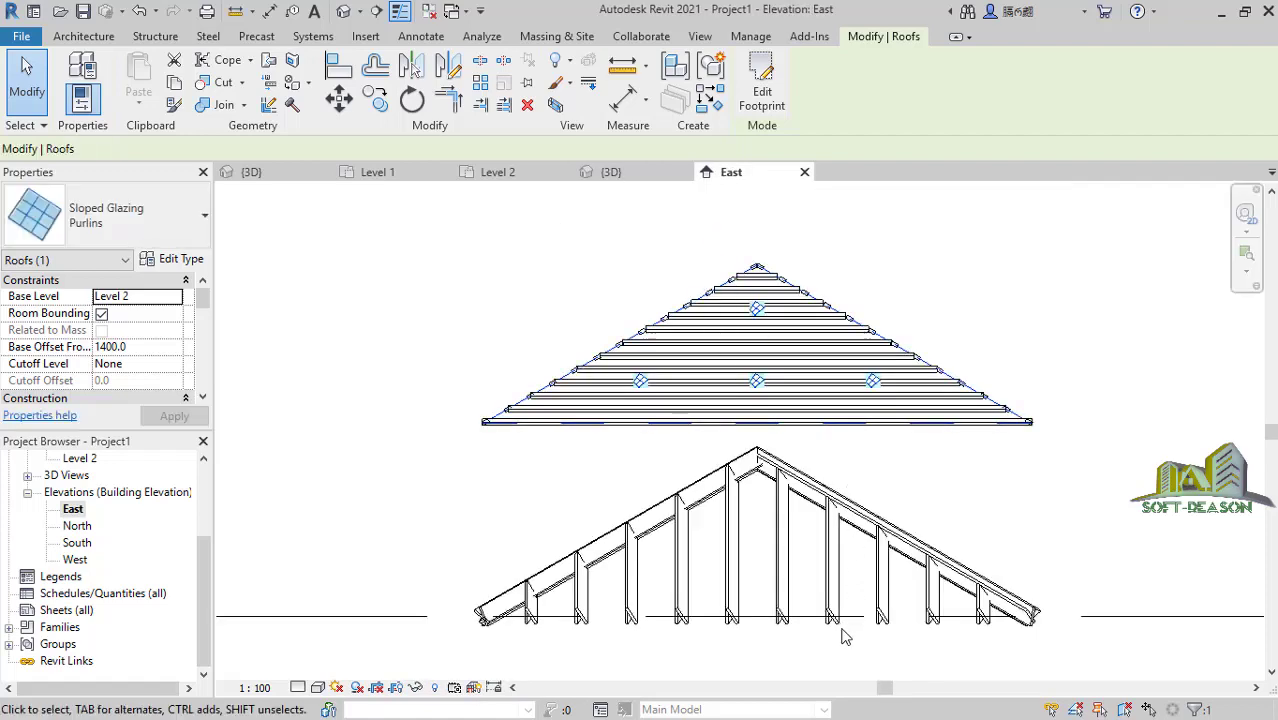
scroll(845, 640, up, 2)
scroll(812, 667, down, 1)
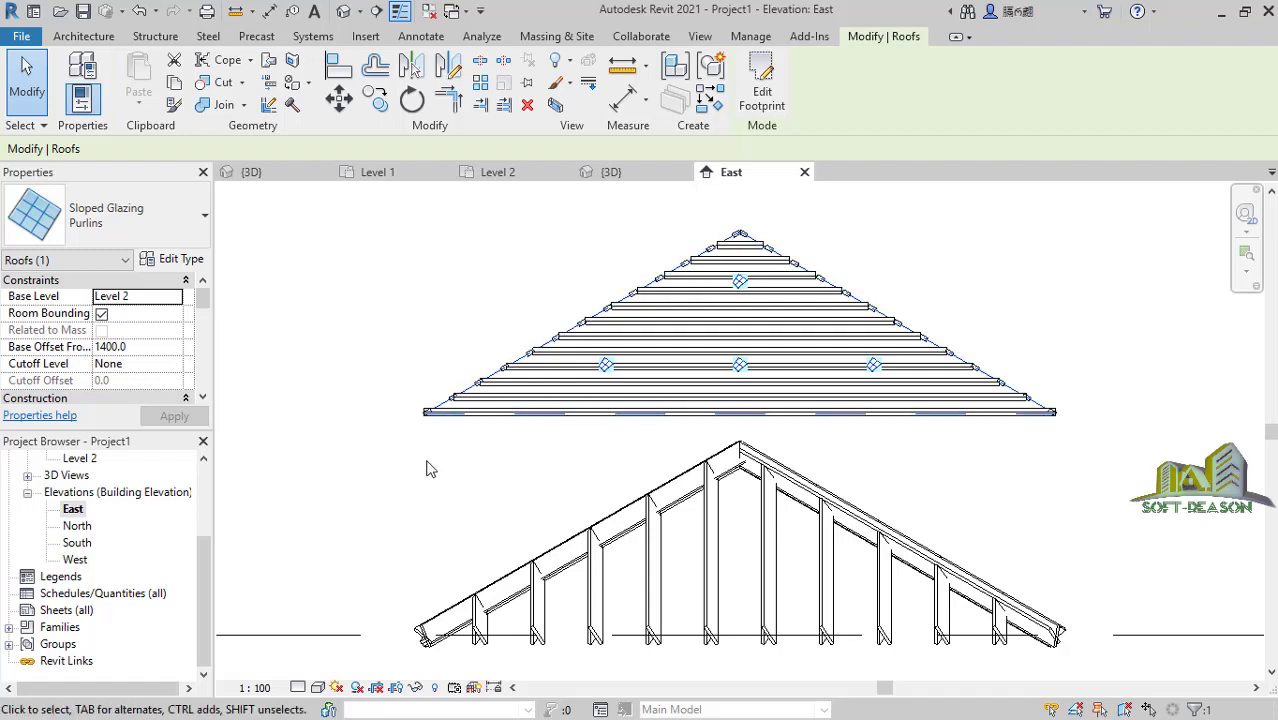
scroll(435, 450, up, 6)
scroll(322, 471, down, 3)
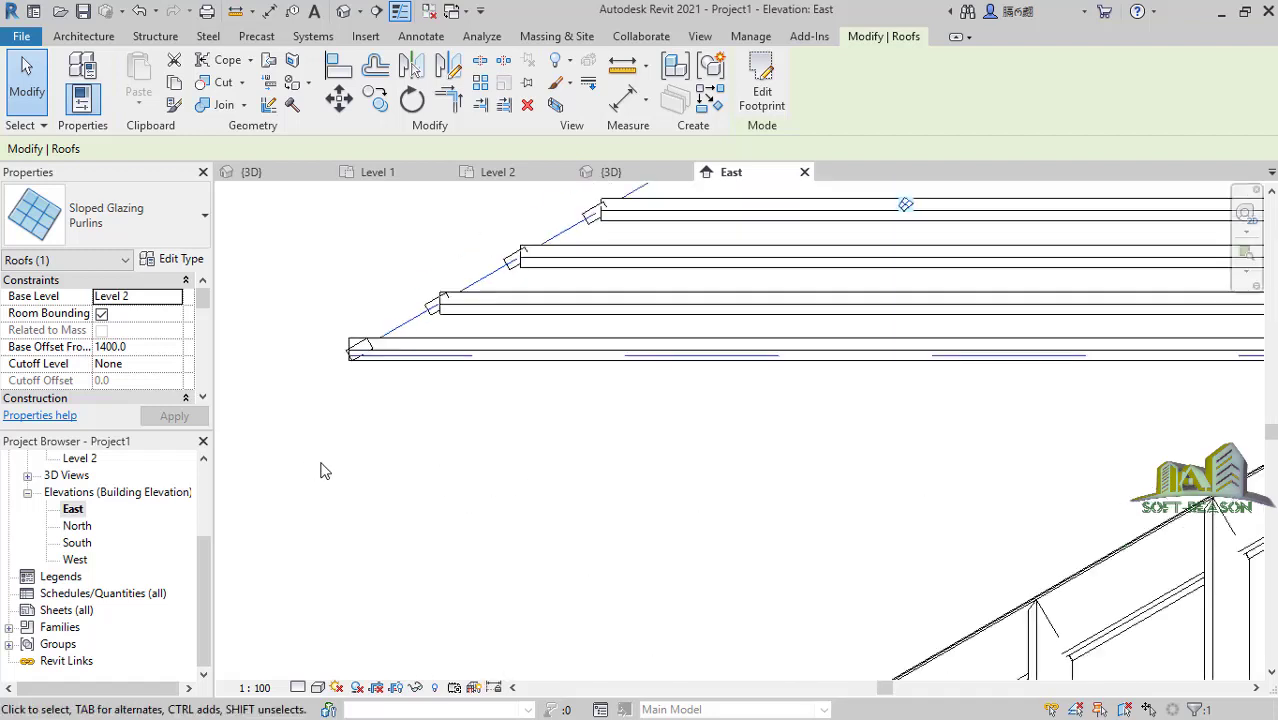
click(340, 100)
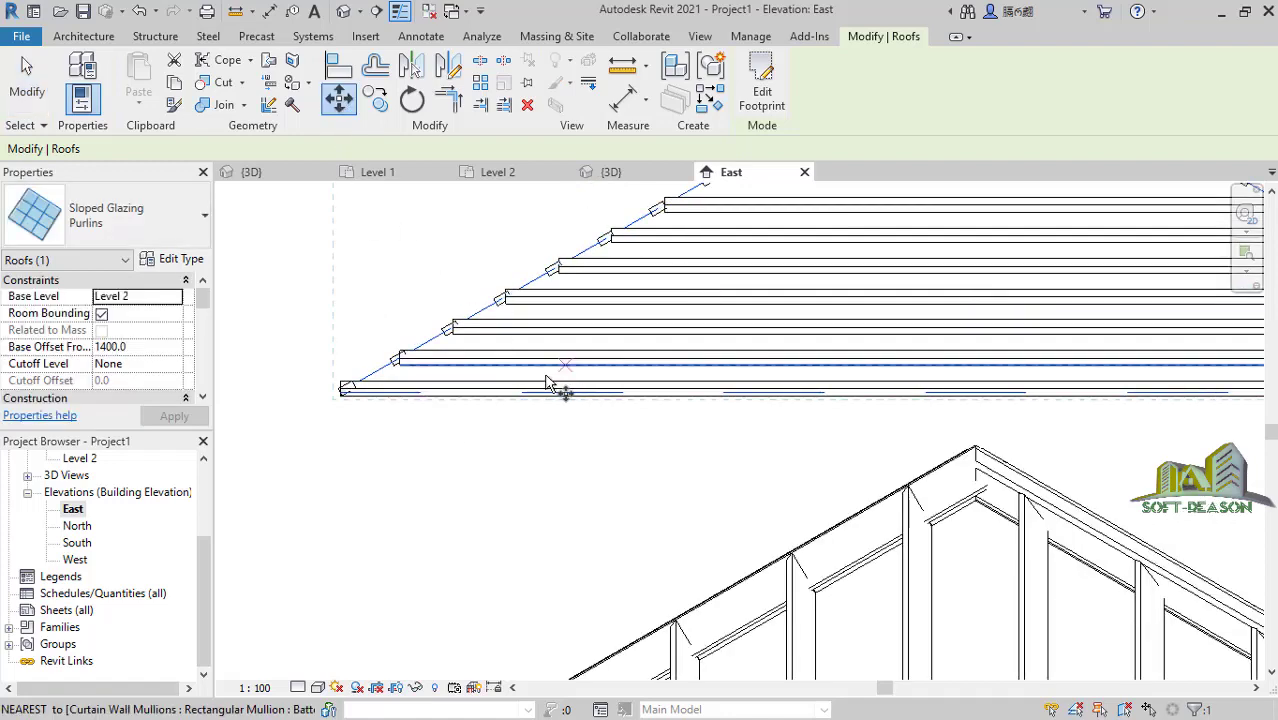
scroll(314, 422, down, 2)
scroll(599, 414, down, 2)
scroll(700, 495, down, 2)
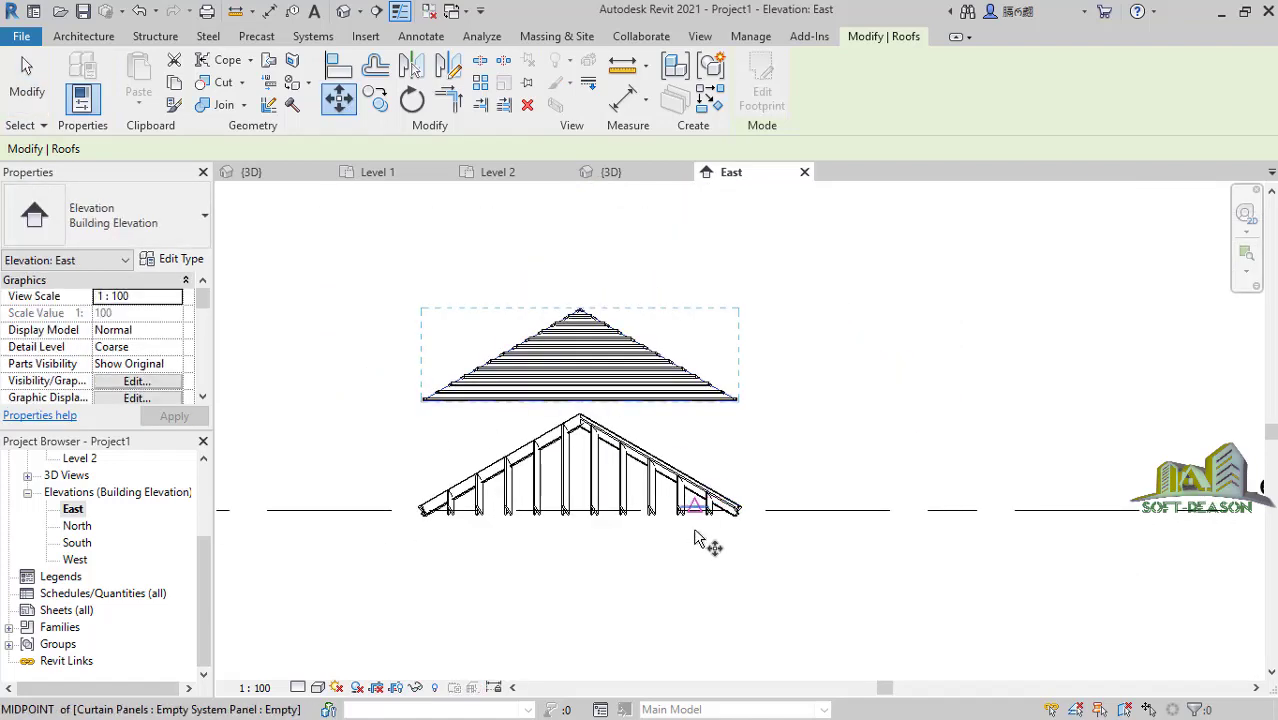
scroll(735, 512, up, 4)
click(752, 316)
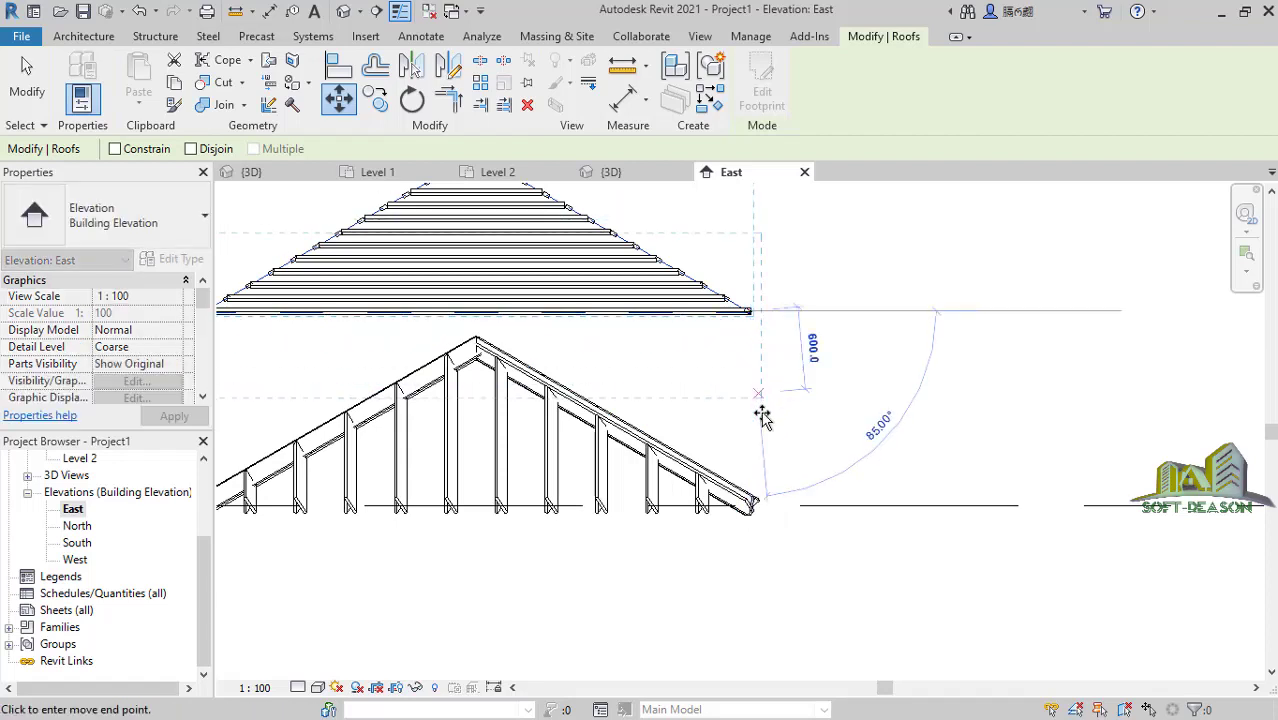
click(755, 477)
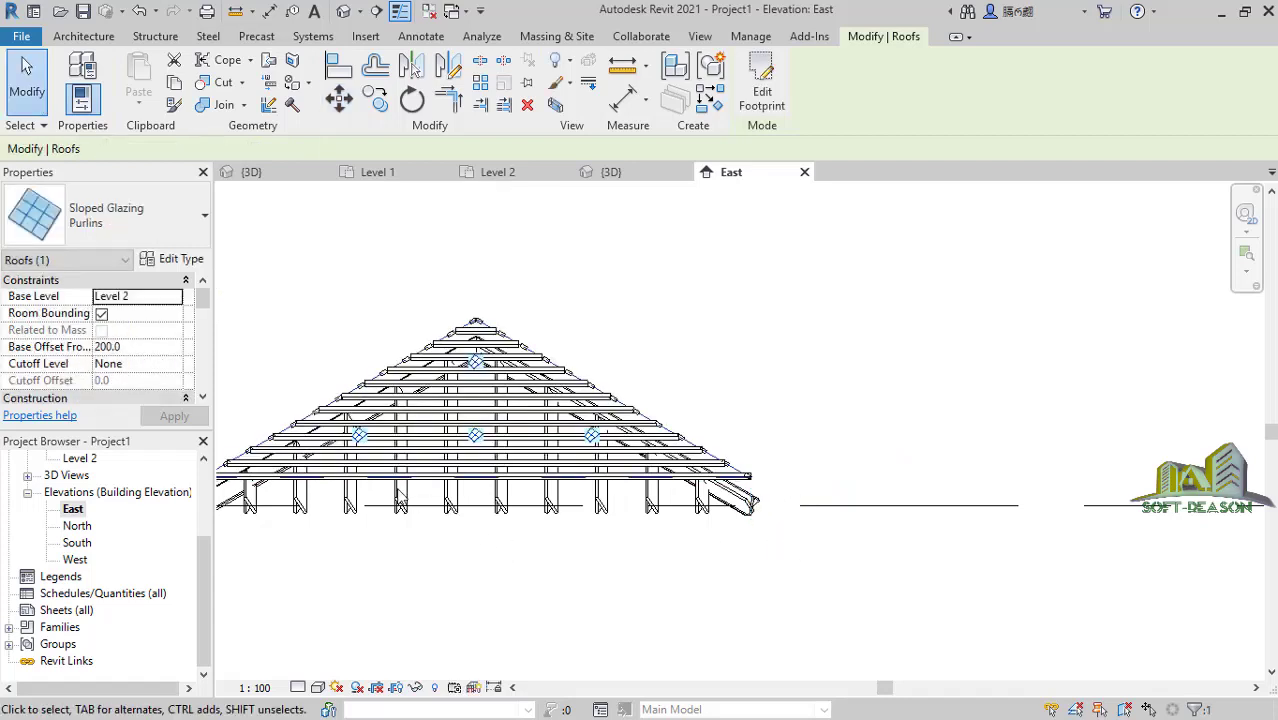
scroll(430, 420, up, 5)
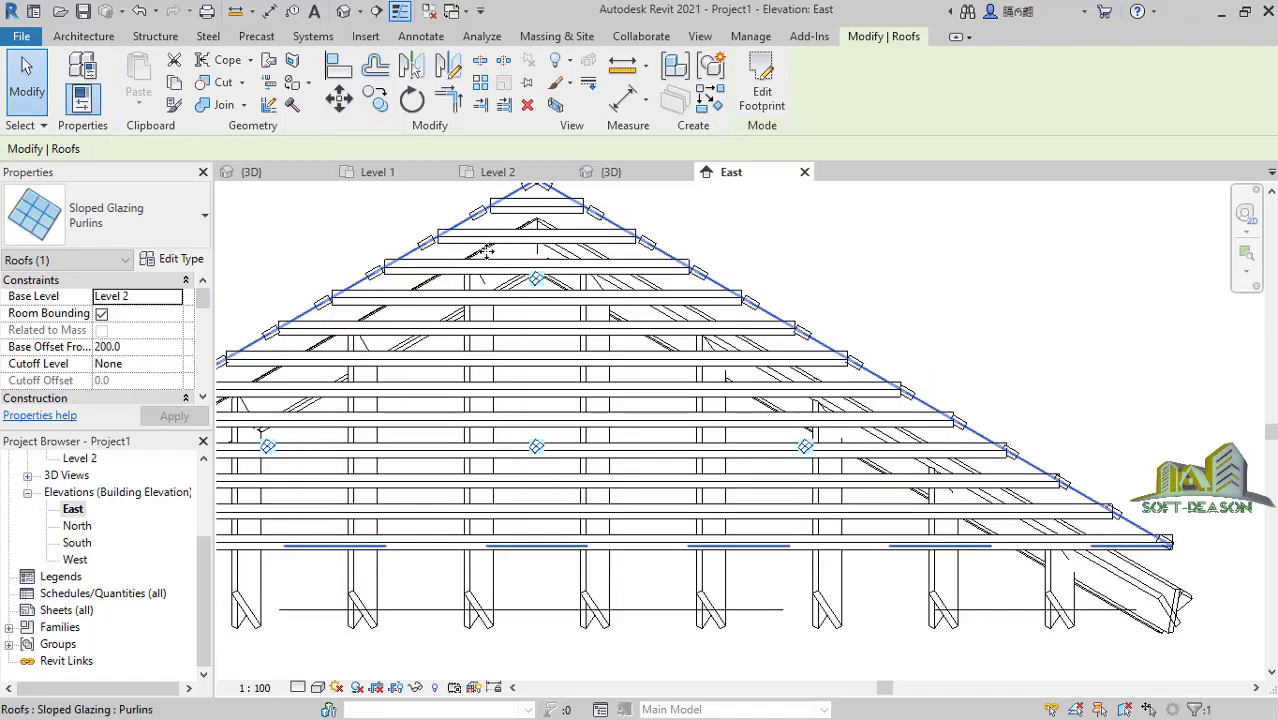
scroll(524, 288, up, 2)
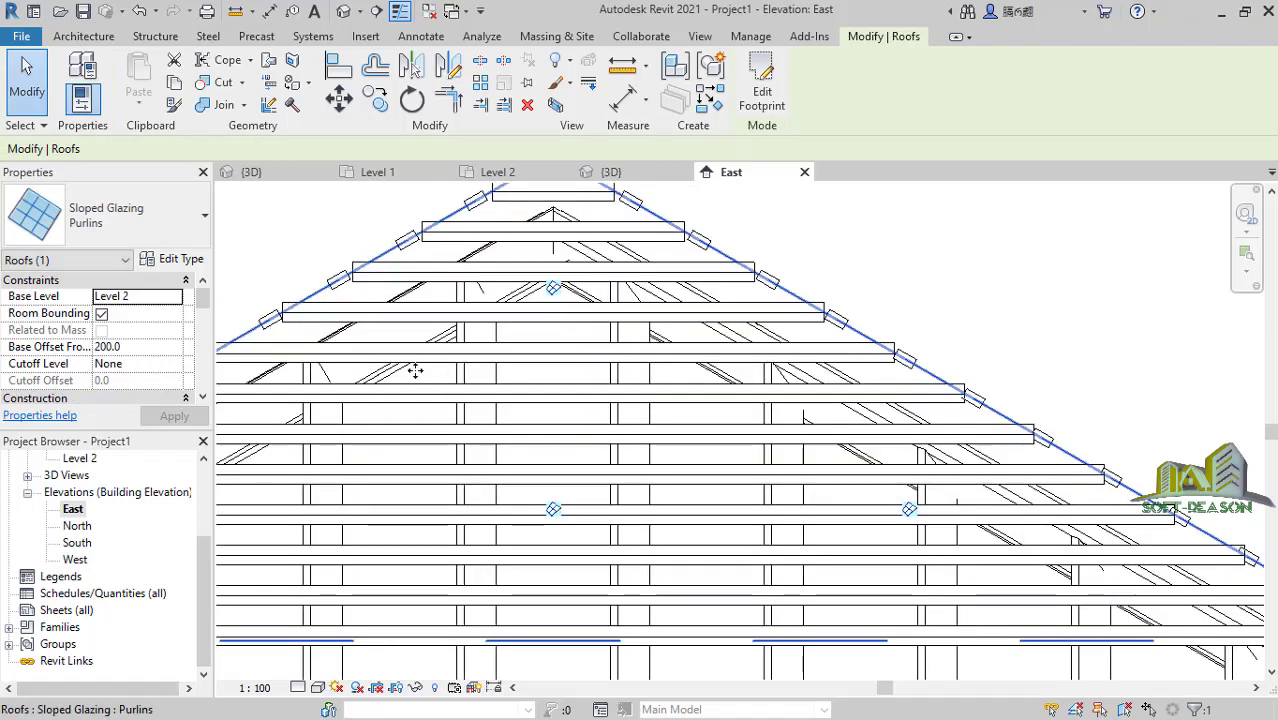
Nudge the Purlins roof straight down onto the rafters in the East elevation, to a base offset of 95.
scroll(300, 345, up, 3)
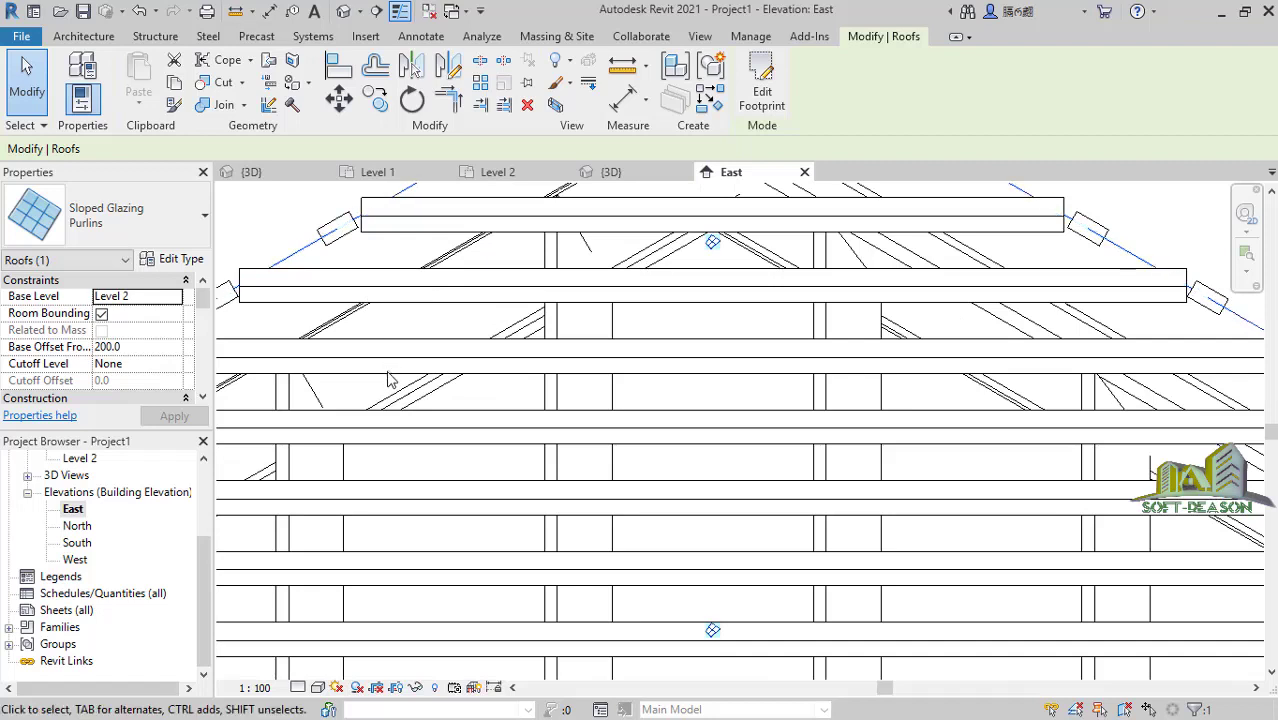
scroll(440, 320, down, 3)
scroll(500, 330, up, 2)
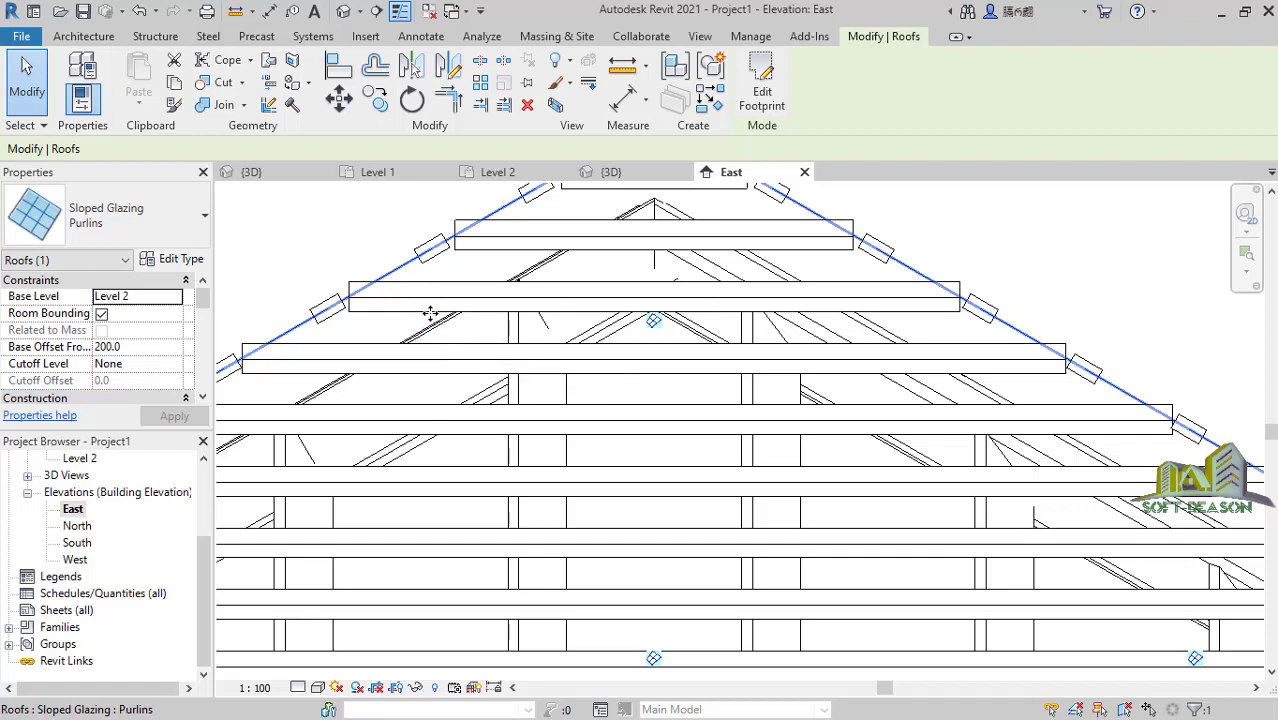
key(Down)
key(Down)
key(Down)
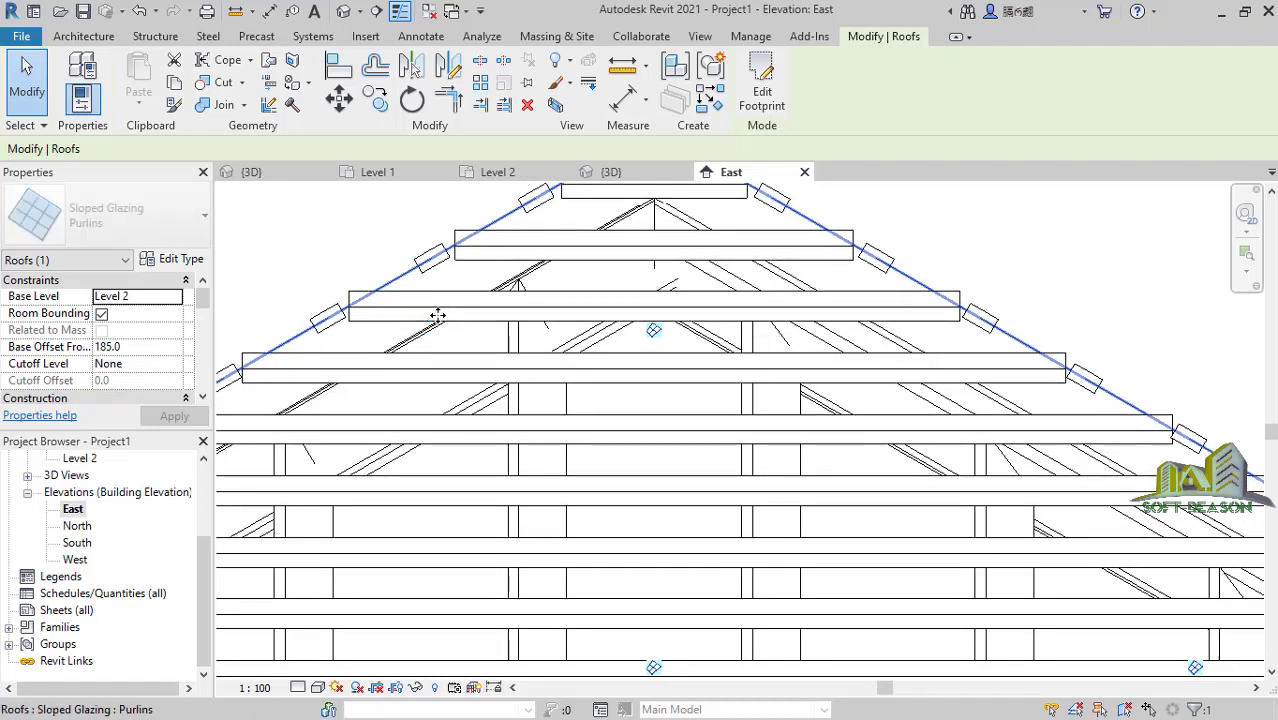
key(Down)
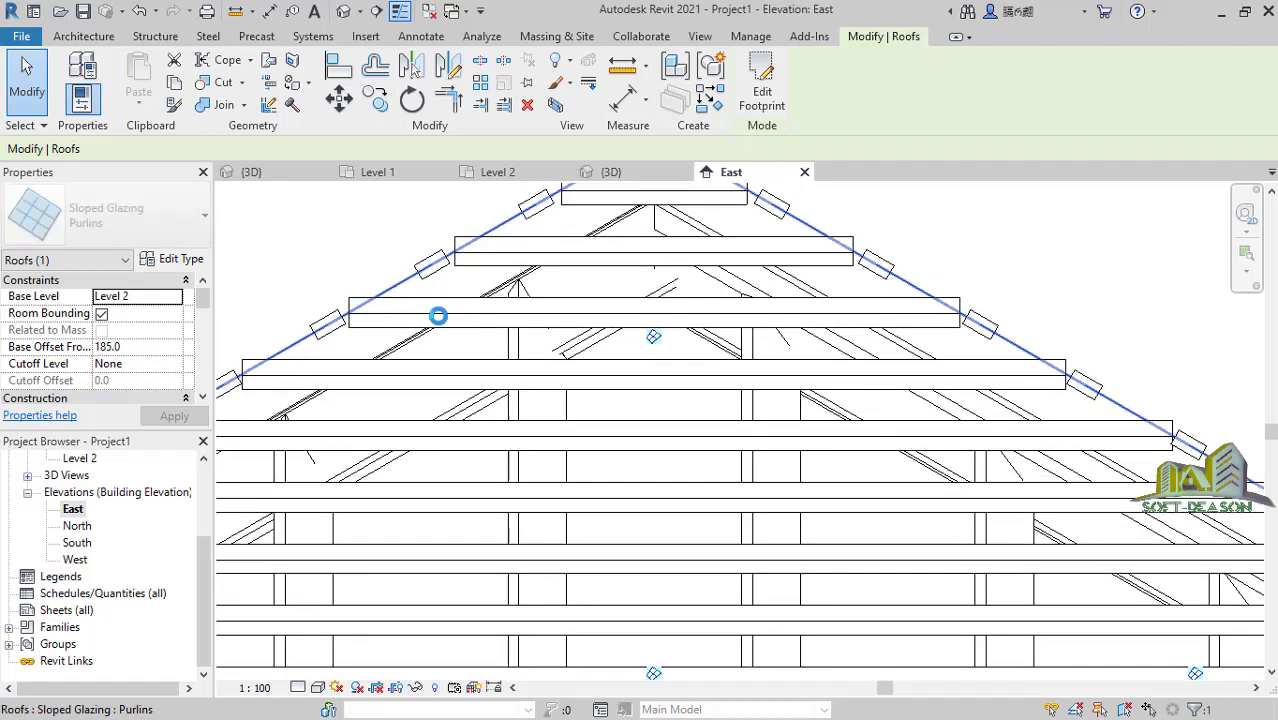
key(Down)
key(Down)
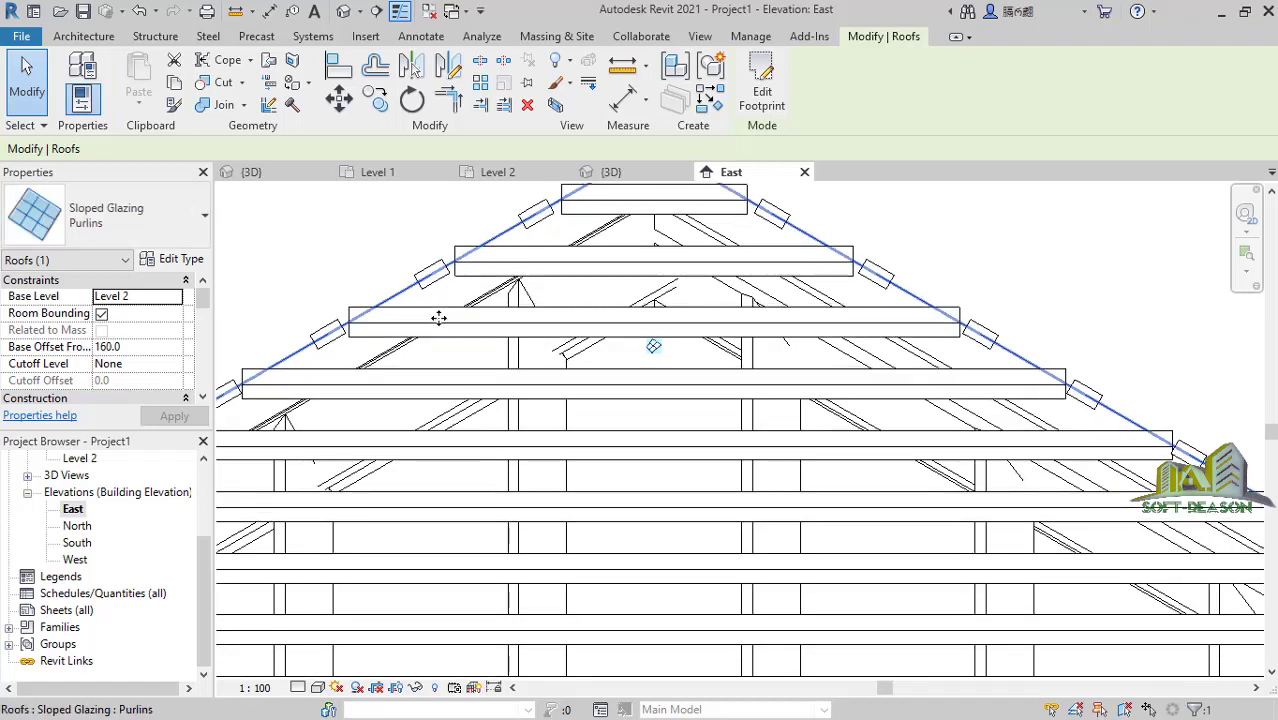
key(Down)
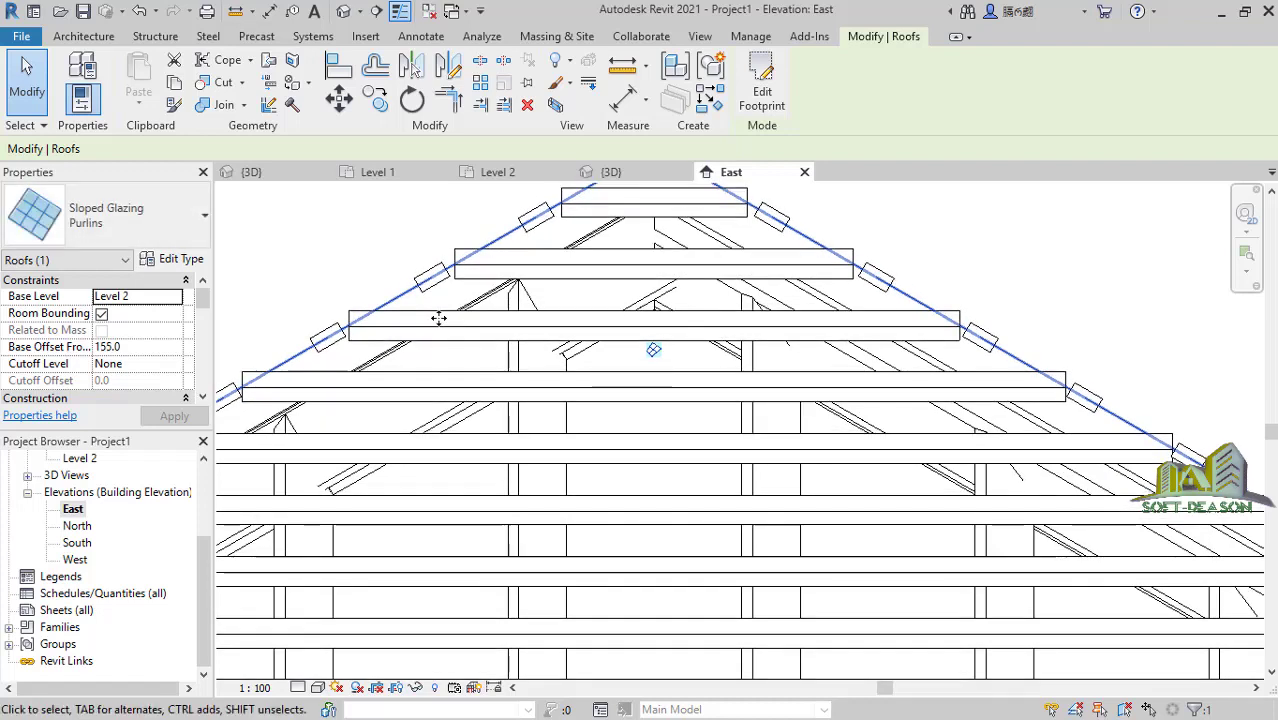
key(Down)
key(Down)
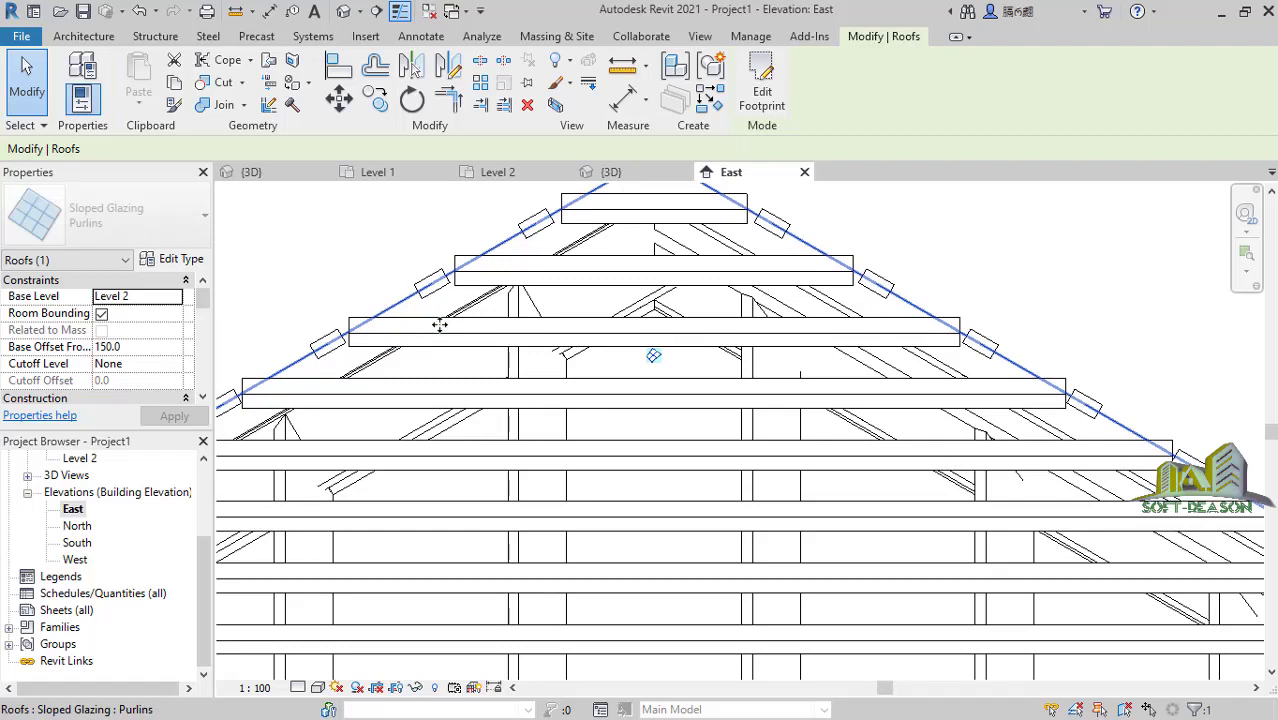
key(Down)
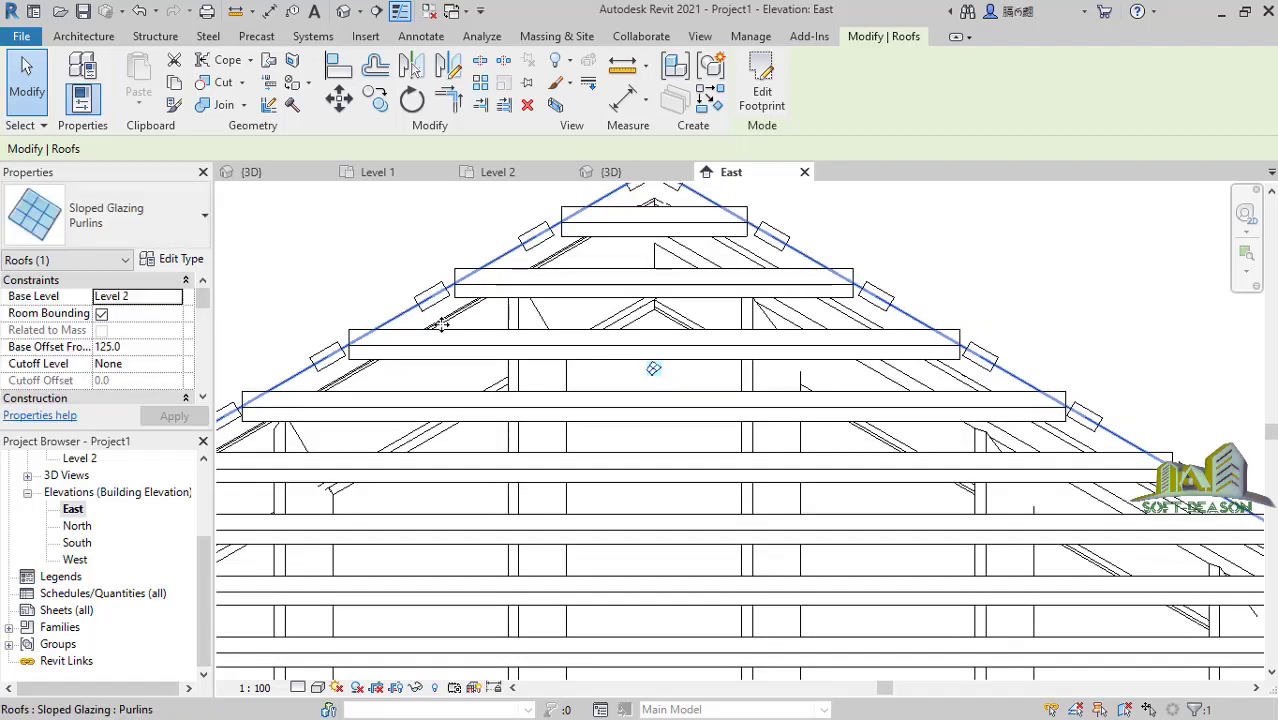
key(Down)
key(Down)
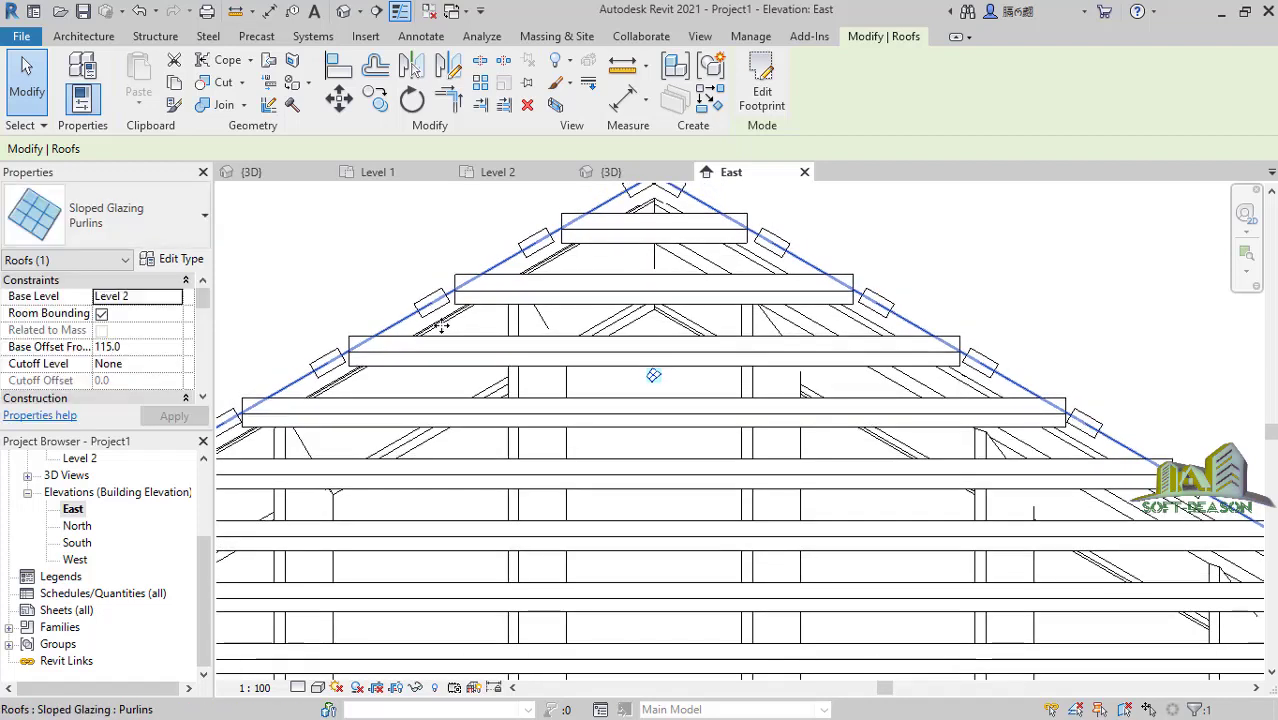
key(Down)
key(Down)
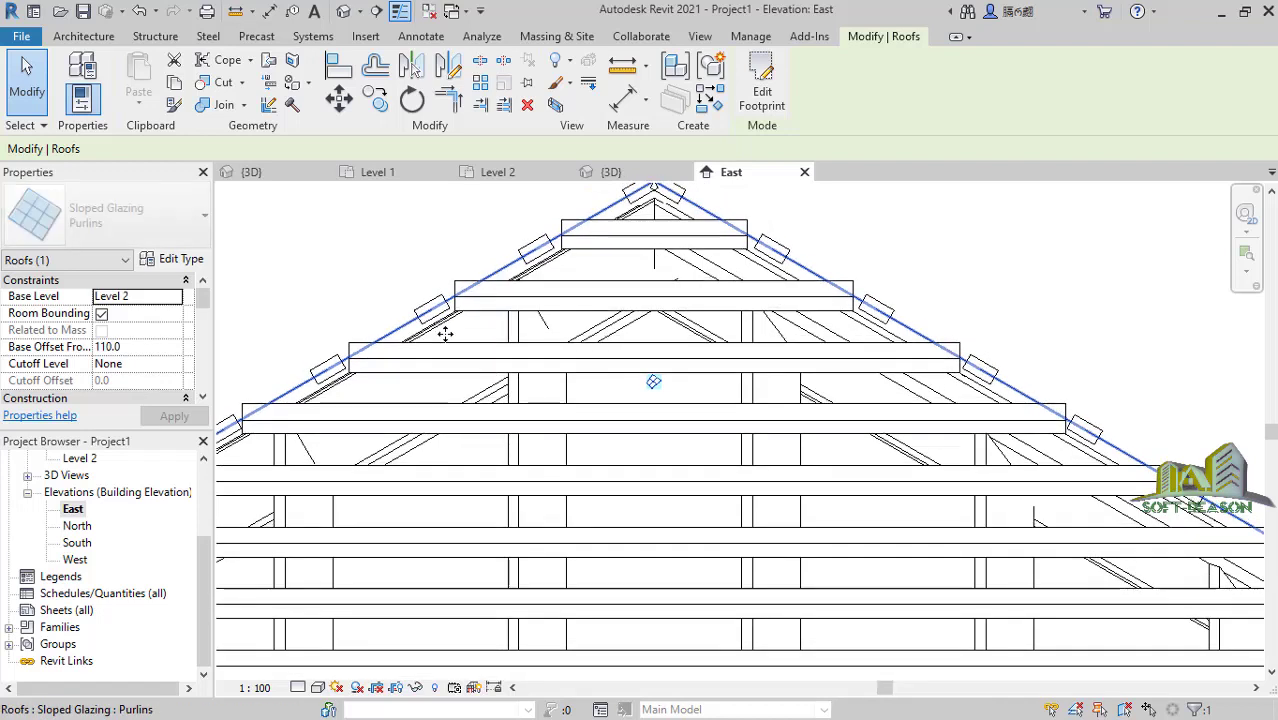
key(Down)
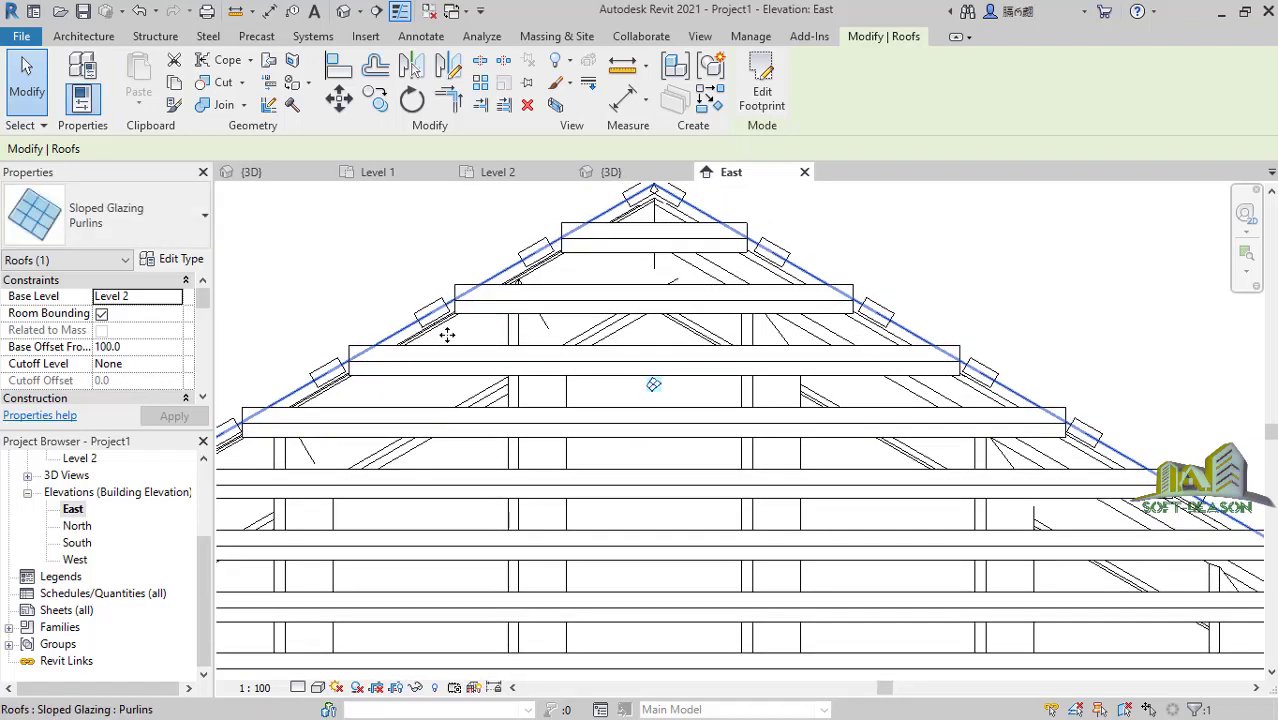
key(Down)
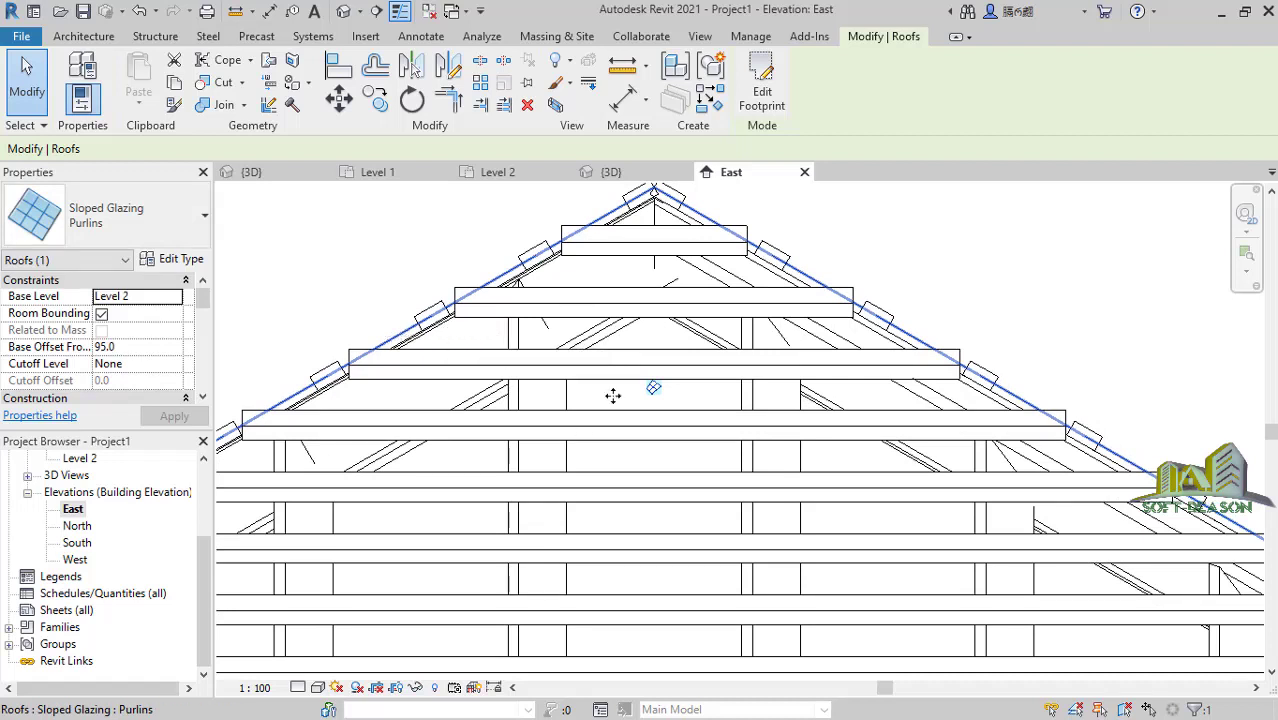
Check in the 3D view how the lowered purlins sit on the rafters at the eaves corner and hip.
click(590, 171)
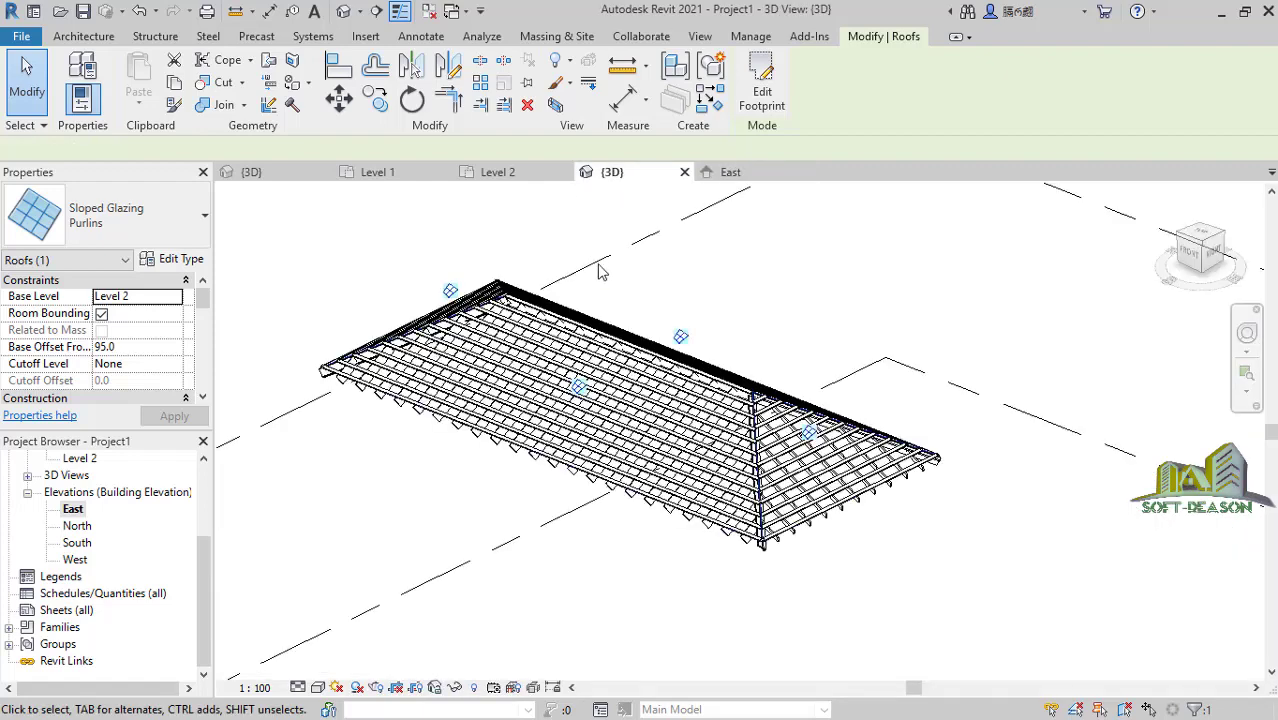
scroll(793, 494, up, 3)
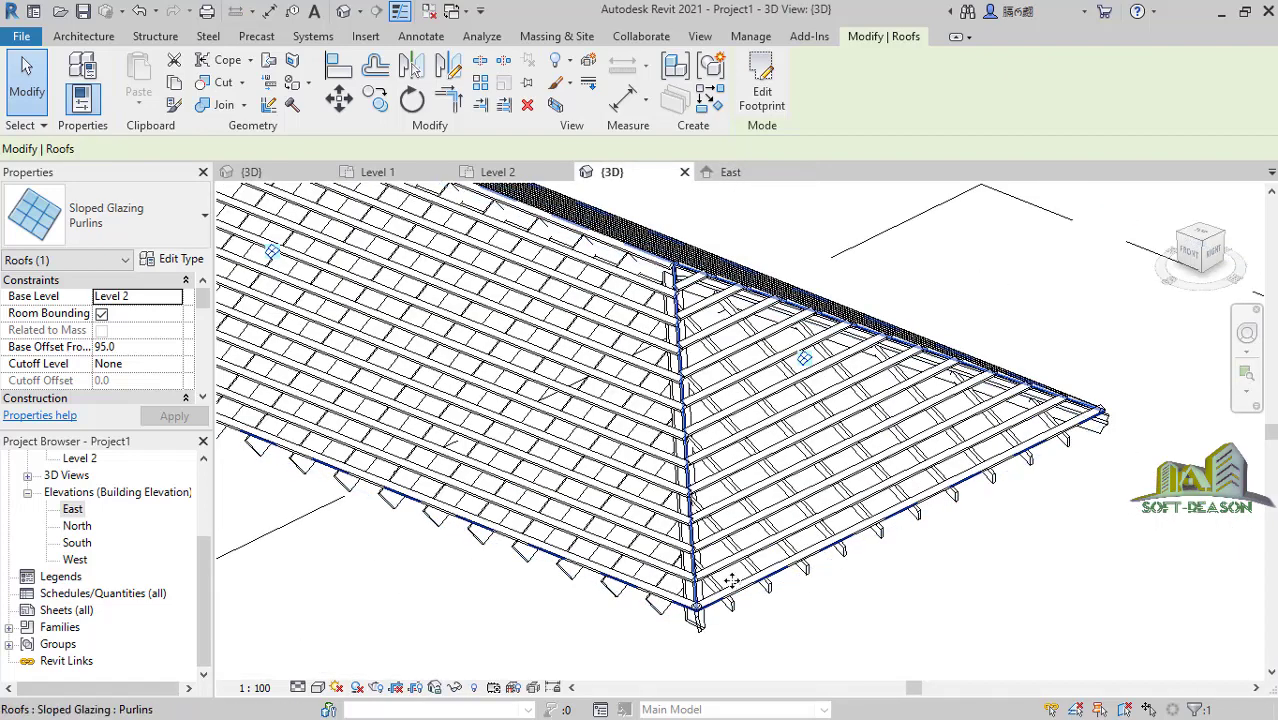
scroll(733, 528, up, 2)
scroll(858, 449, down, 5)
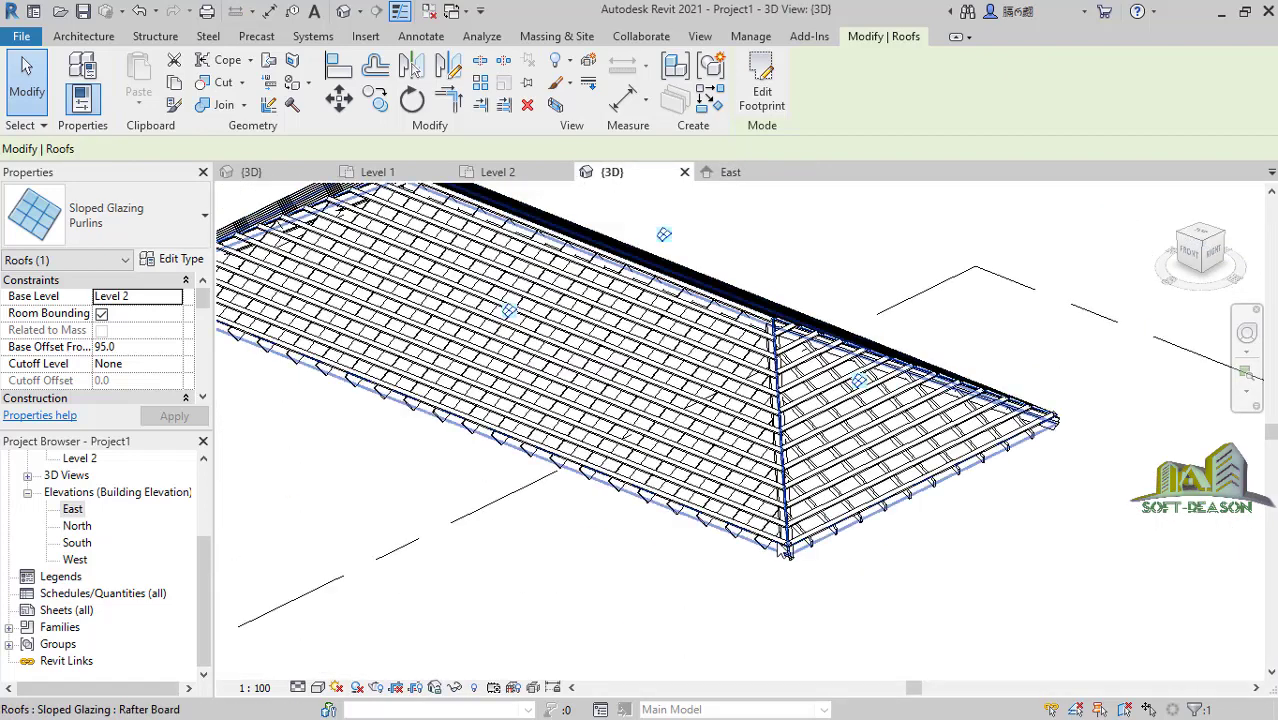
shift+middle_drag(876, 535, 545, 210)
scroll(960, 497, down, 3)
In the Level 2 plan, draw a vertical building section across the middle of the roof and shorten its view depth to just beyond the eave.
click(491, 171)
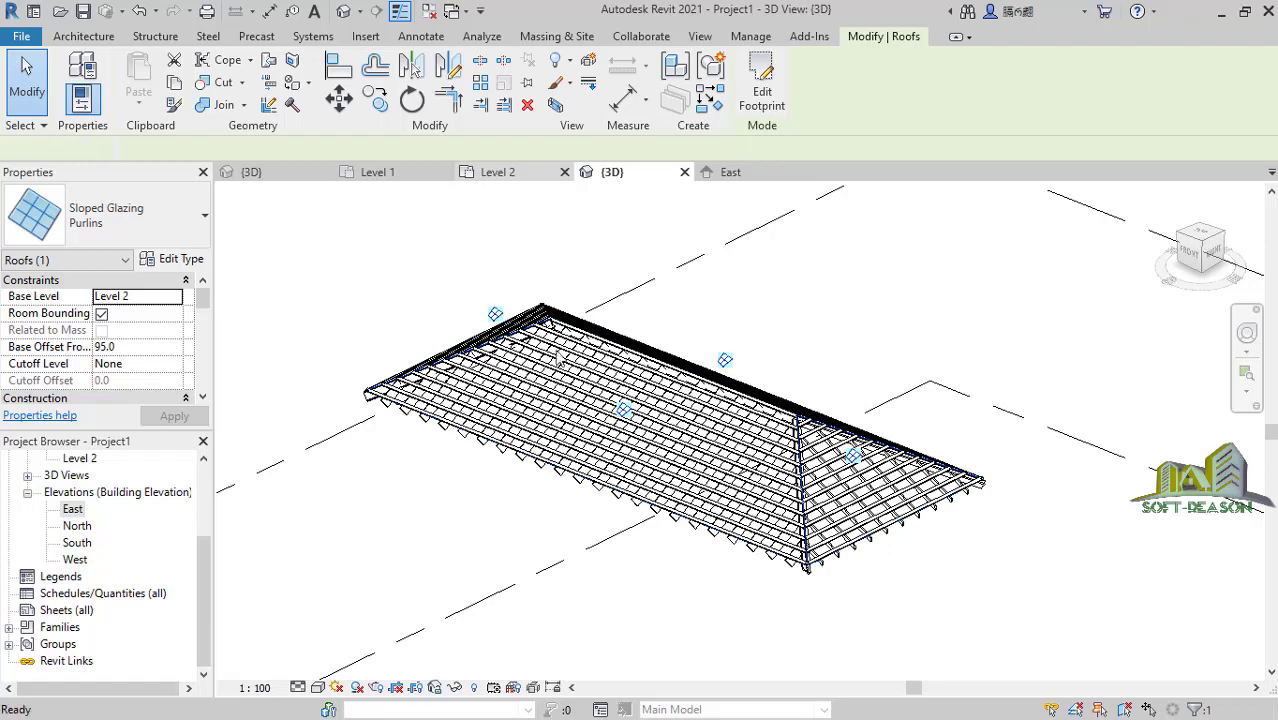
scroll(653, 492, up, 1)
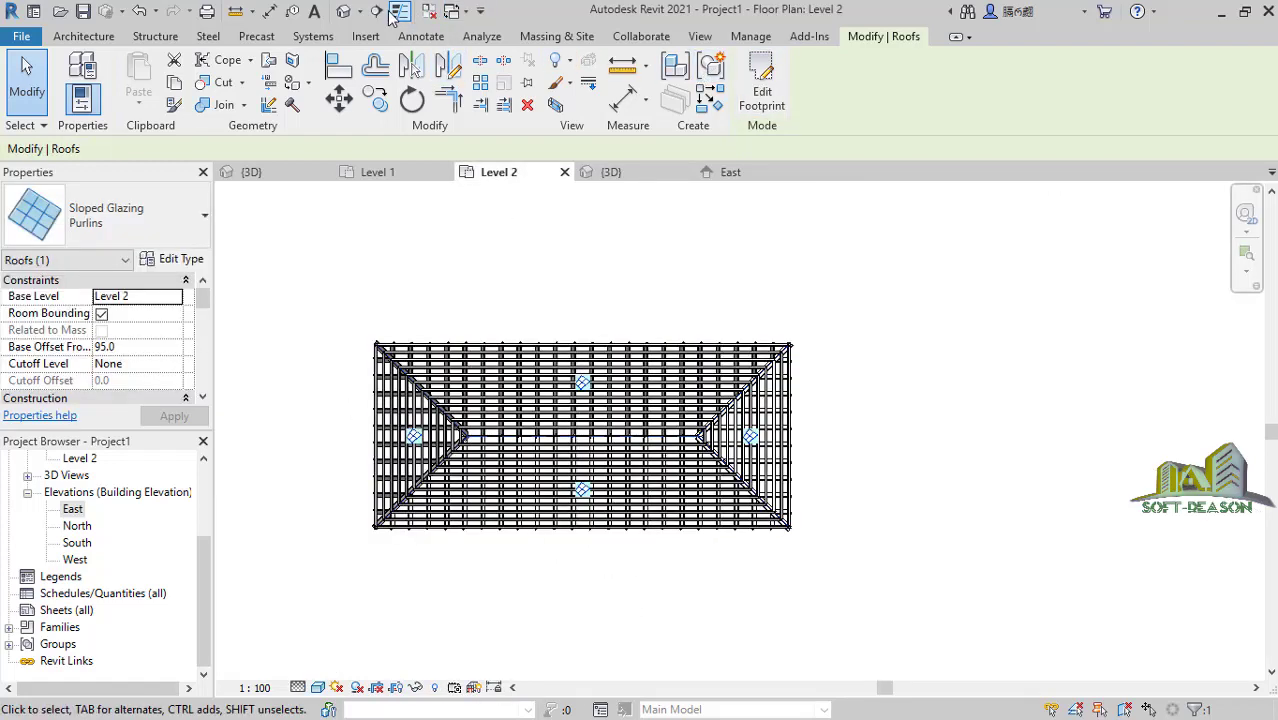
key(s)
key(c)
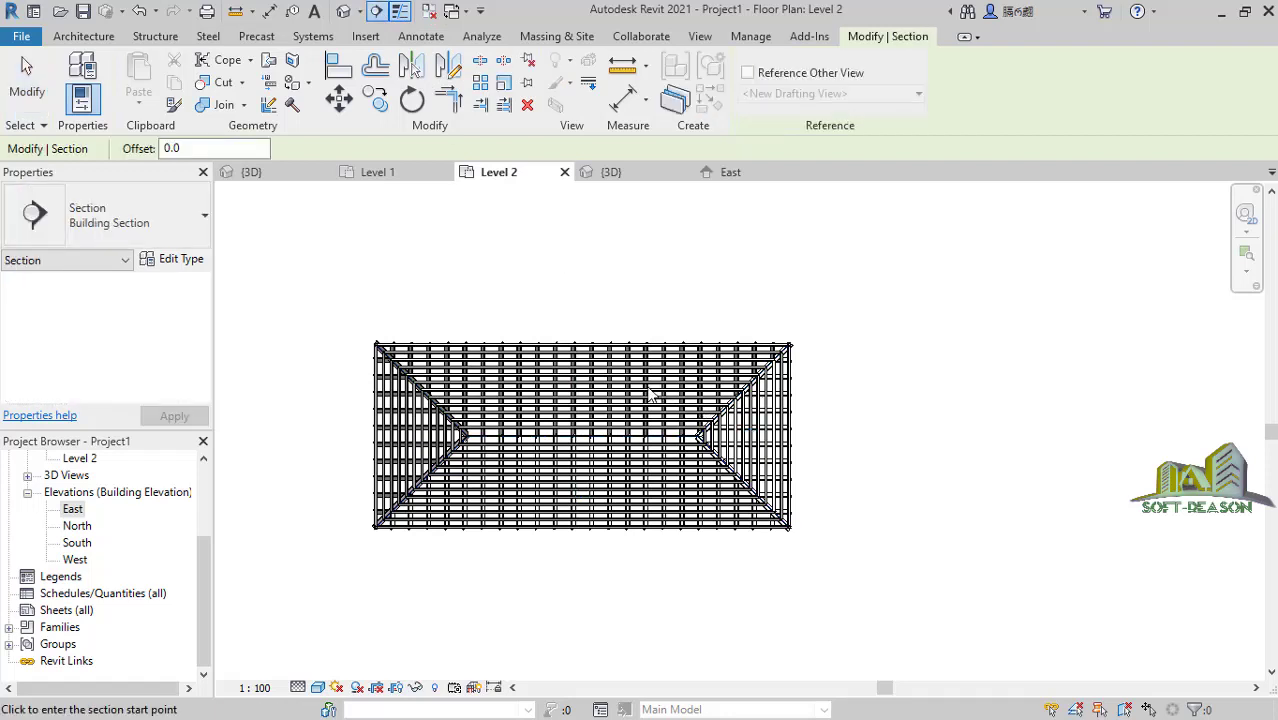
click(572, 287)
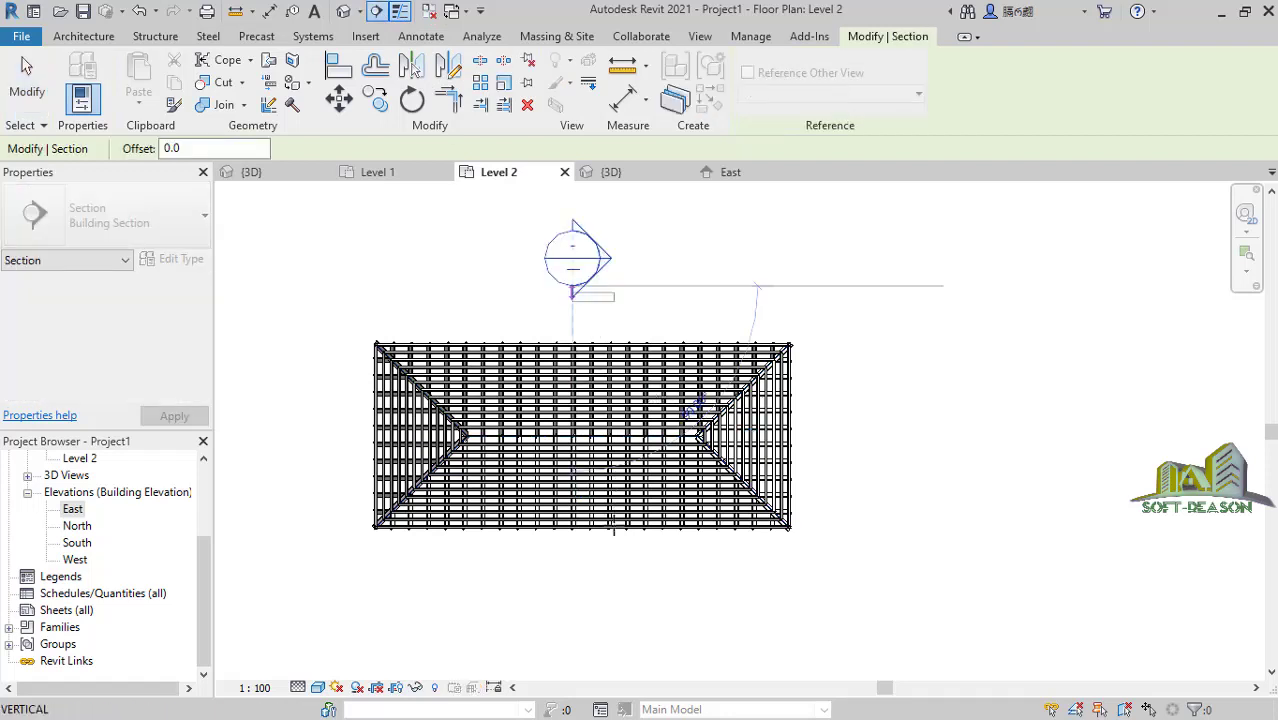
click(580, 597)
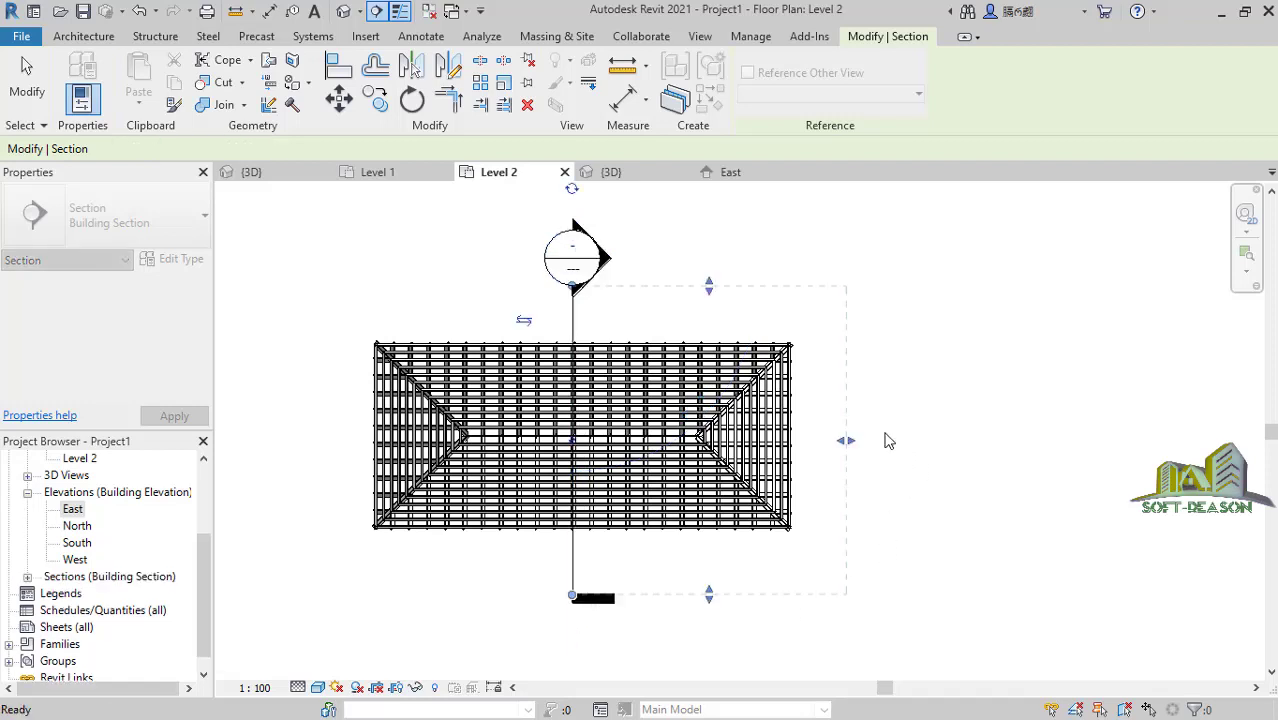
key(Escape)
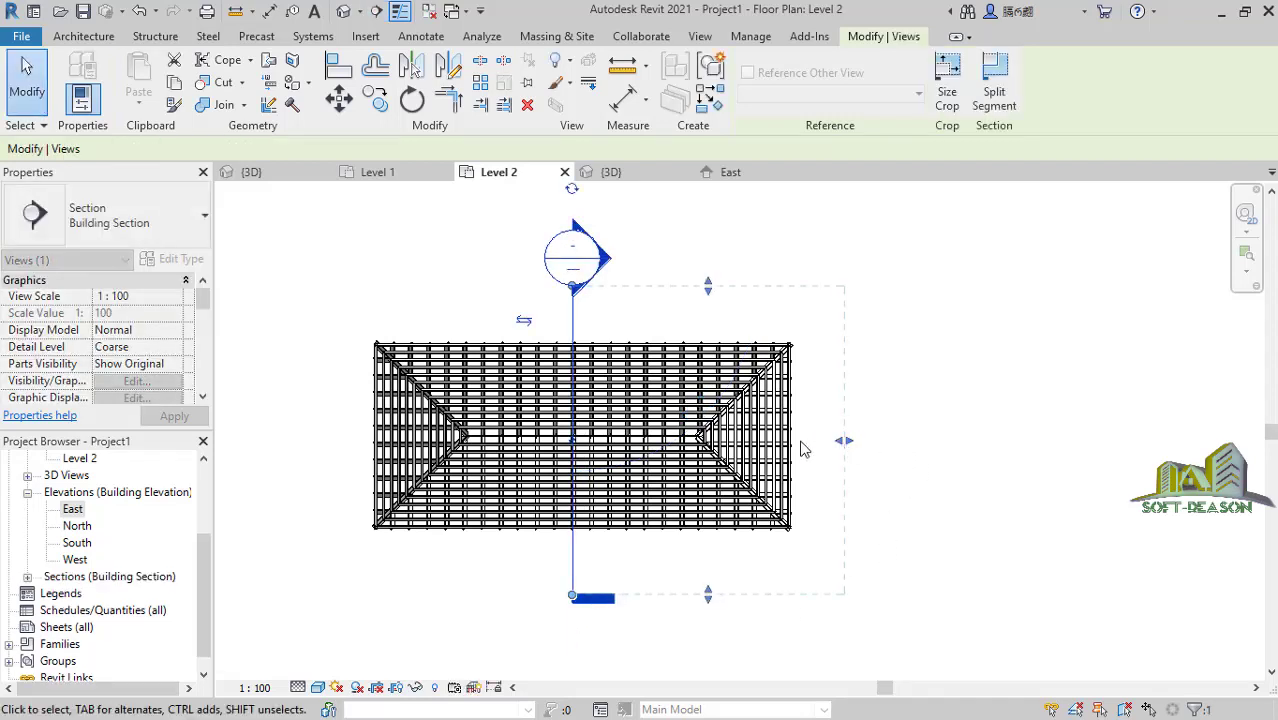
drag(843, 447, 805, 450)
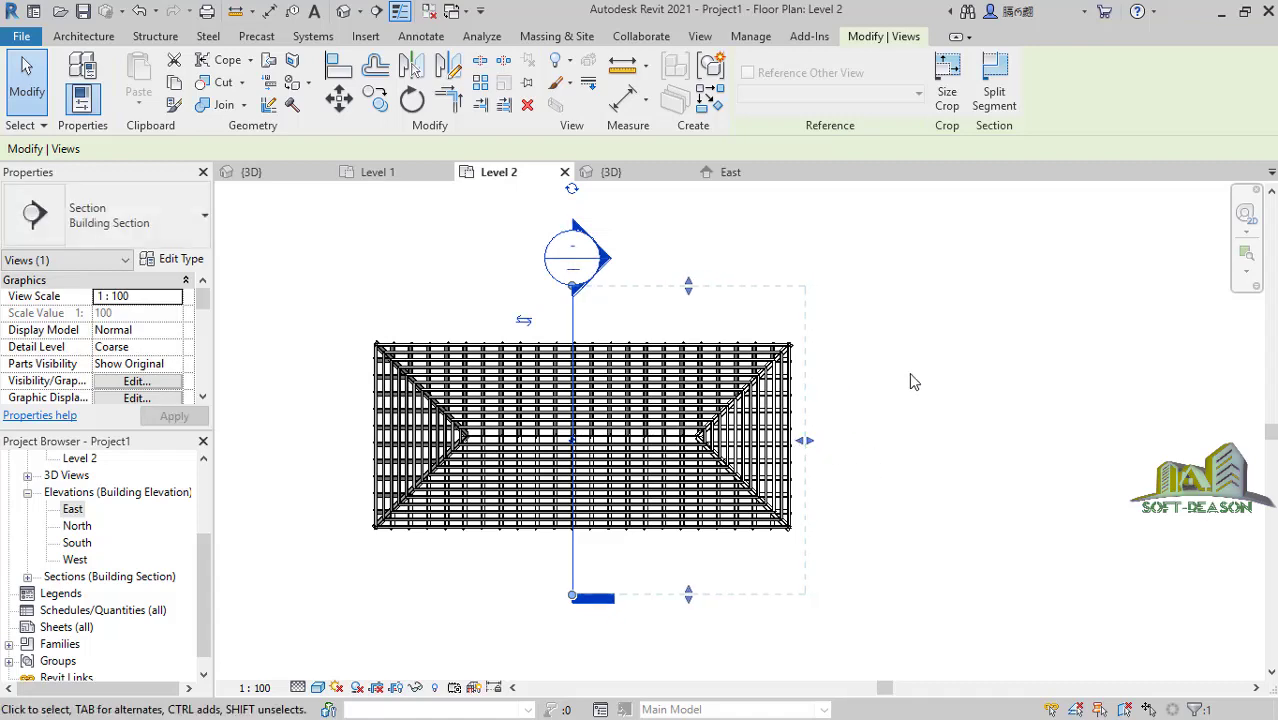
click(913, 380)
Examine the layout of purlins and rafters along the ridge and hips in the Level 2 plan.
scroll(780, 435, up, 2)
scroll(703, 408, up, 1)
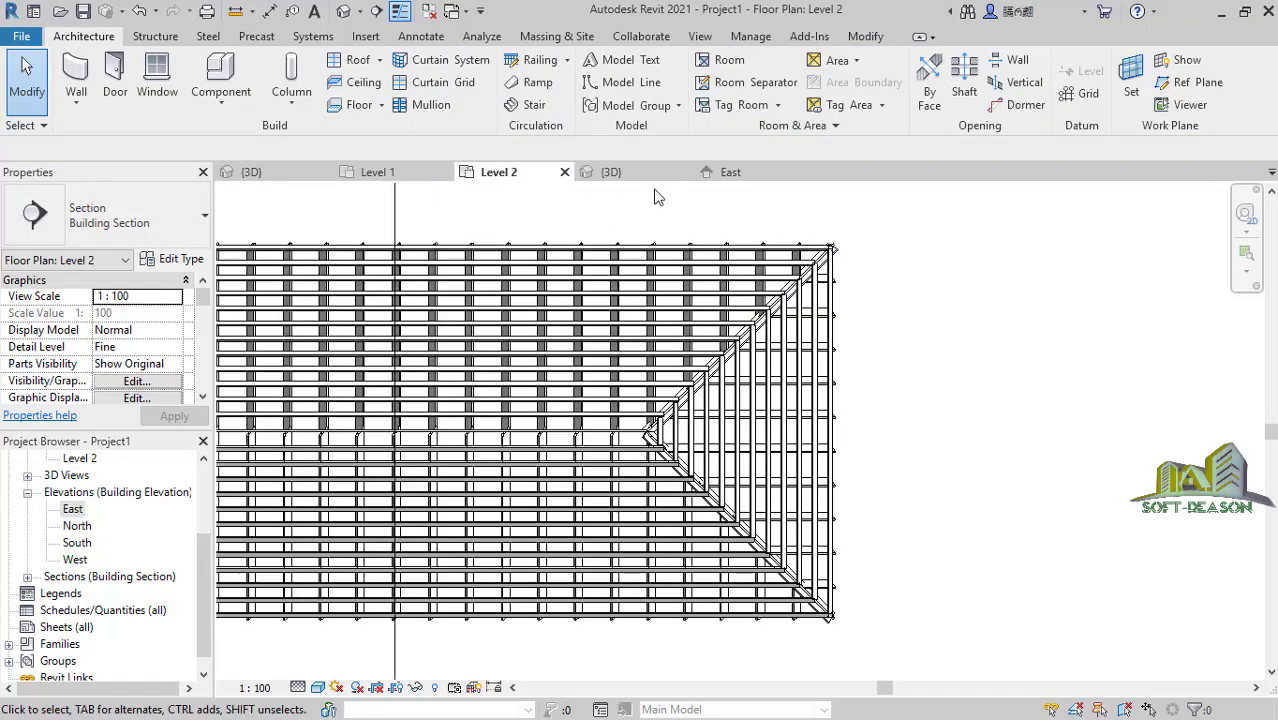
click(659, 194)
scroll(814, 352, down, 2)
scroll(463, 408, up, 3)
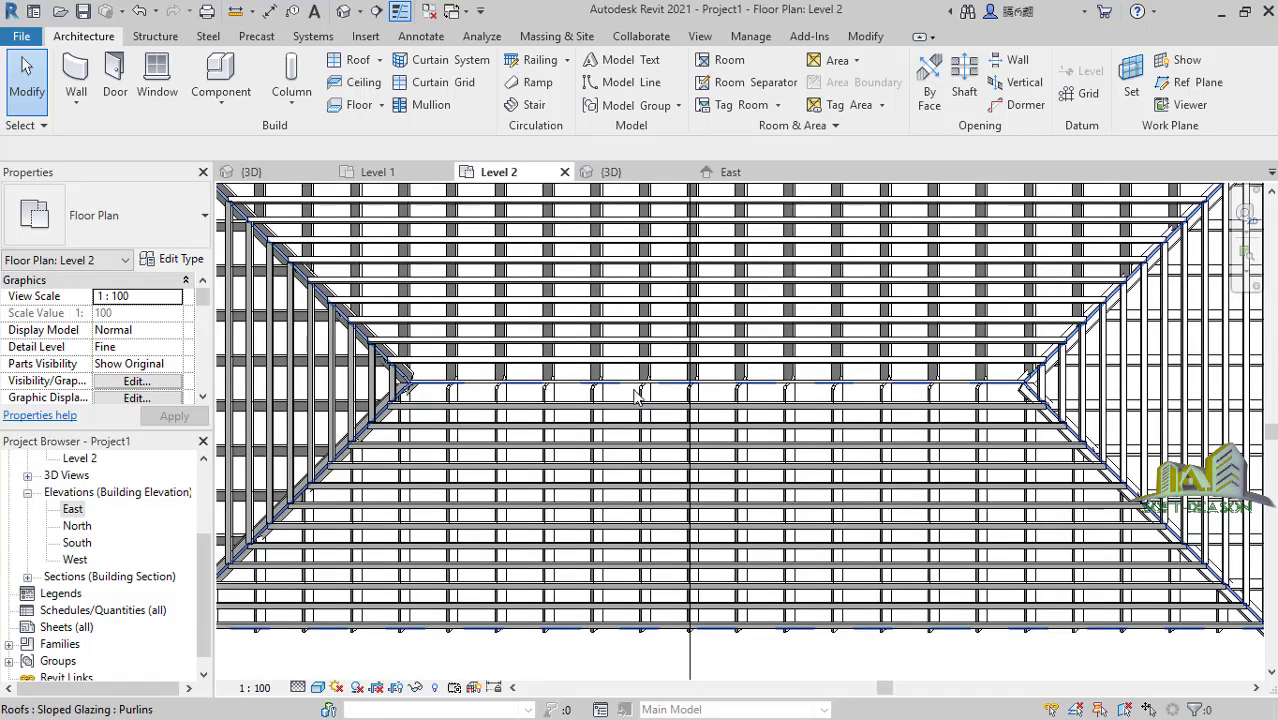
scroll(893, 449, up, 1)
scroll(893, 449, down, 4)
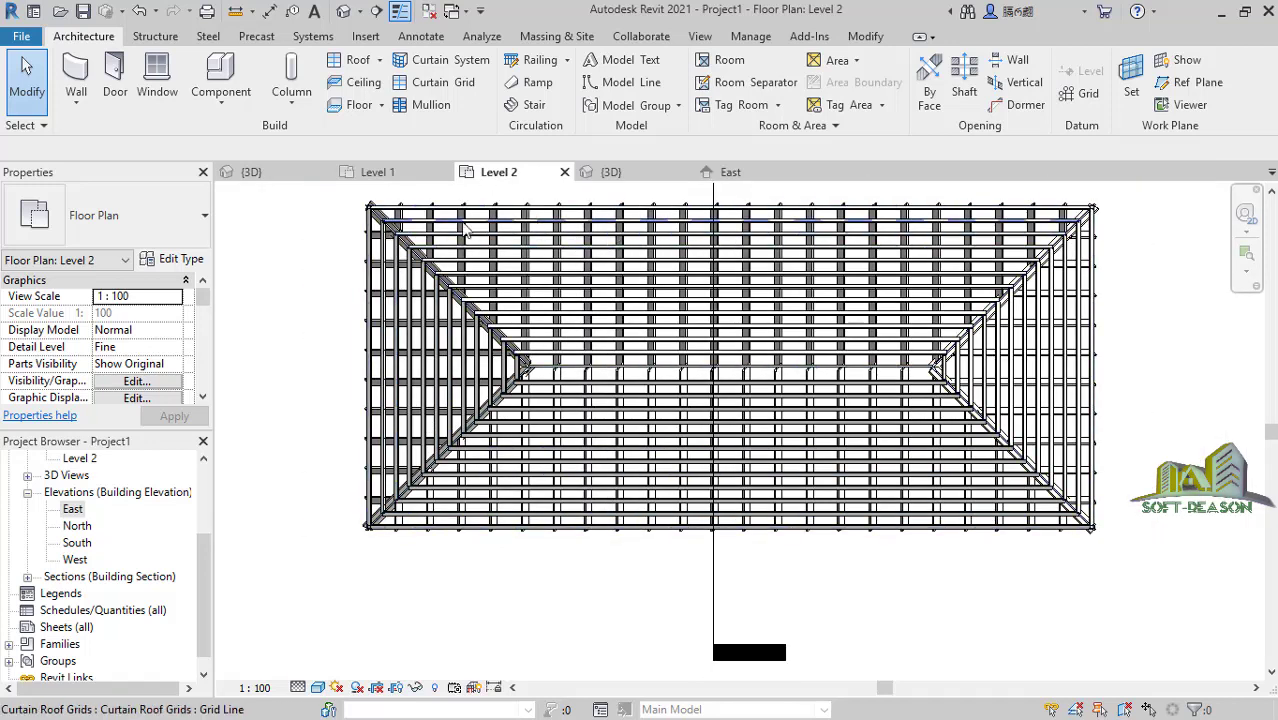
scroll(395, 222, up, 3)
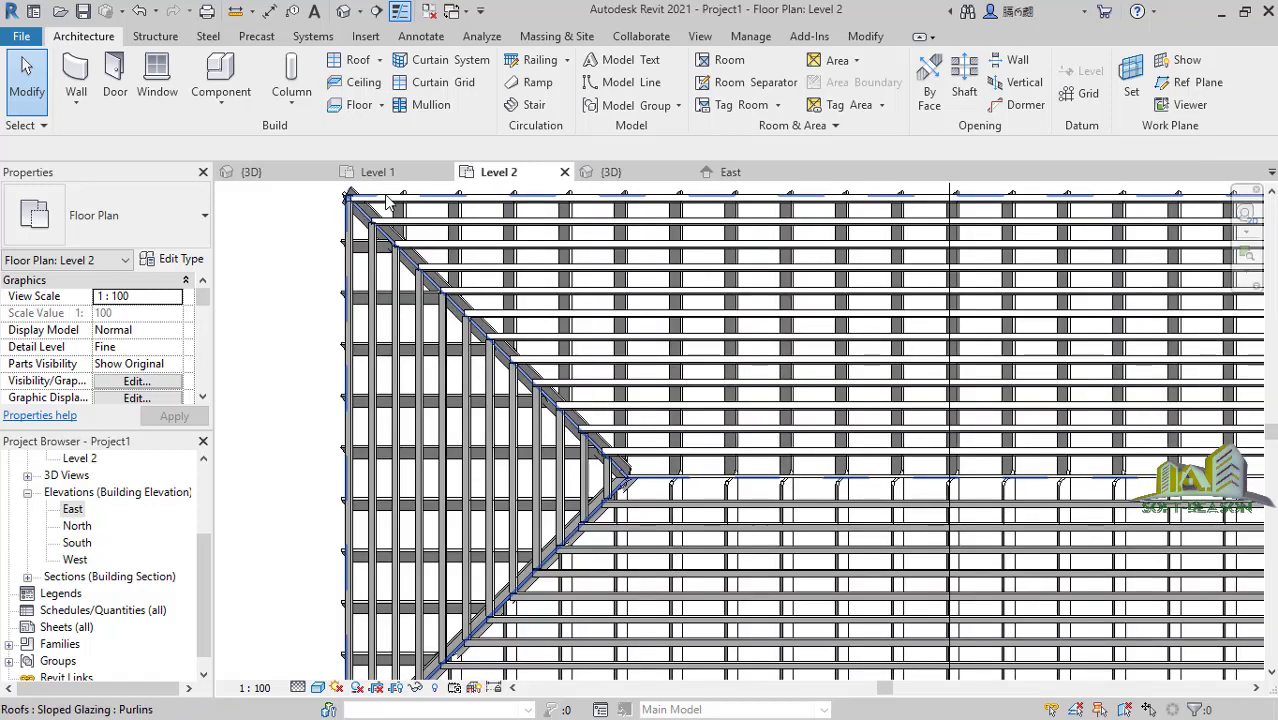
click(391, 206)
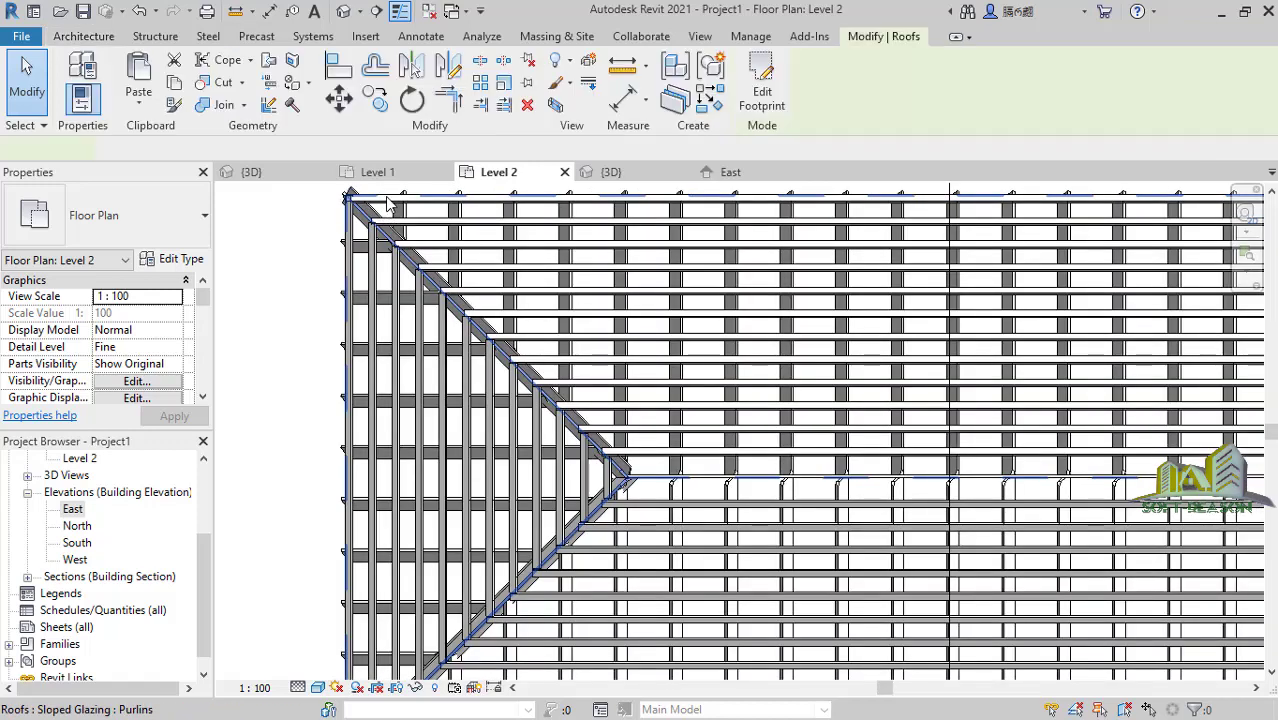
scroll(391, 206, up, 3)
key(Escape)
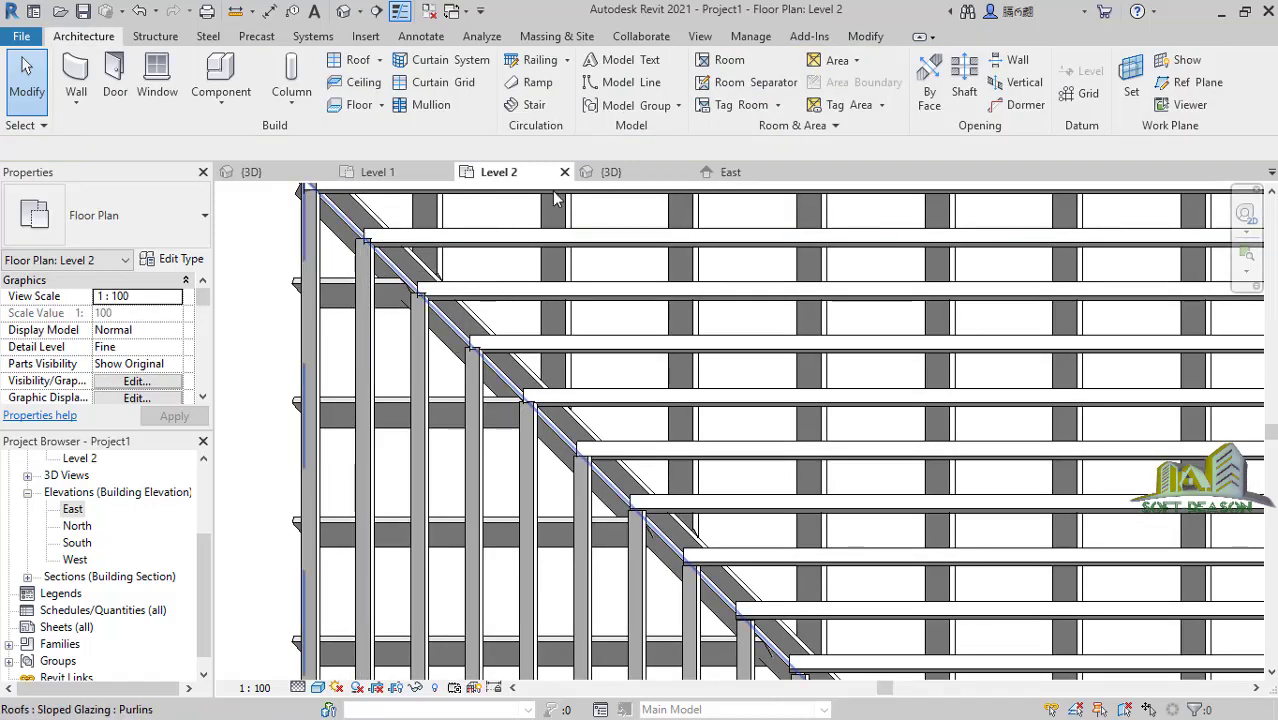
In the 3D view, open the material choice in the type properties of the 50 x 150mm rectangular mullion used for the rafters.
click(598, 172)
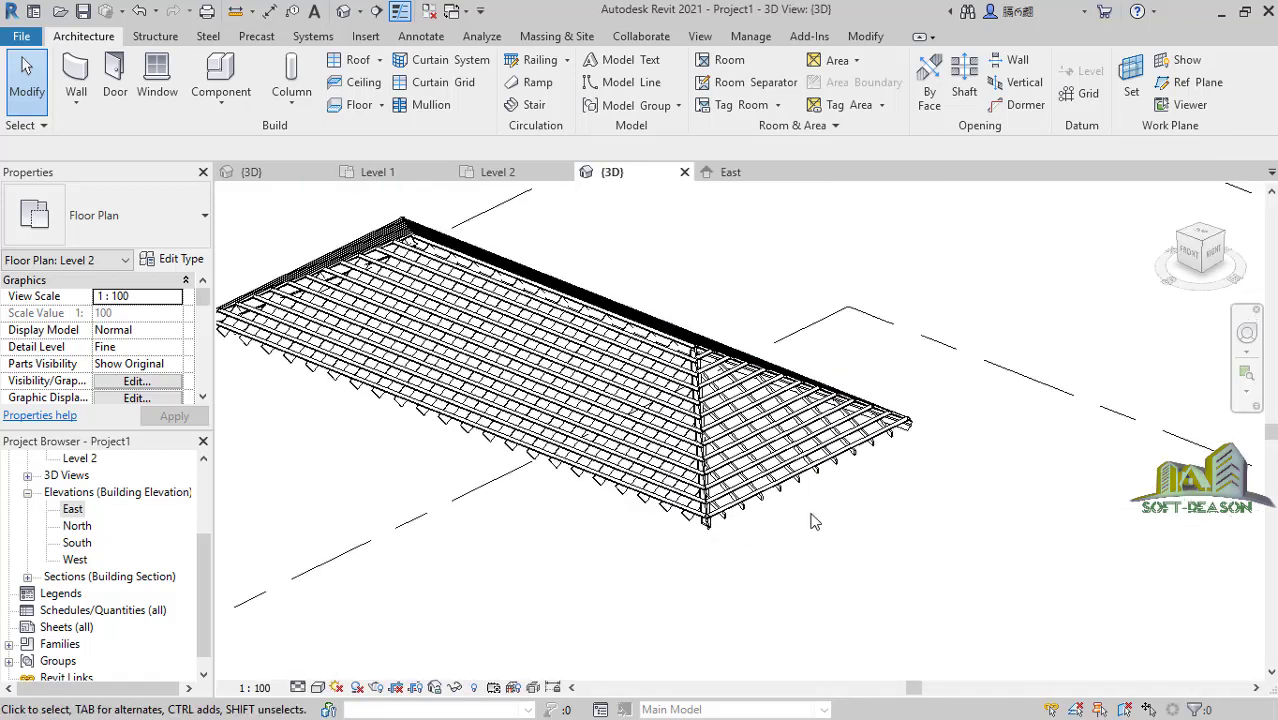
scroll(815, 521, up, 8)
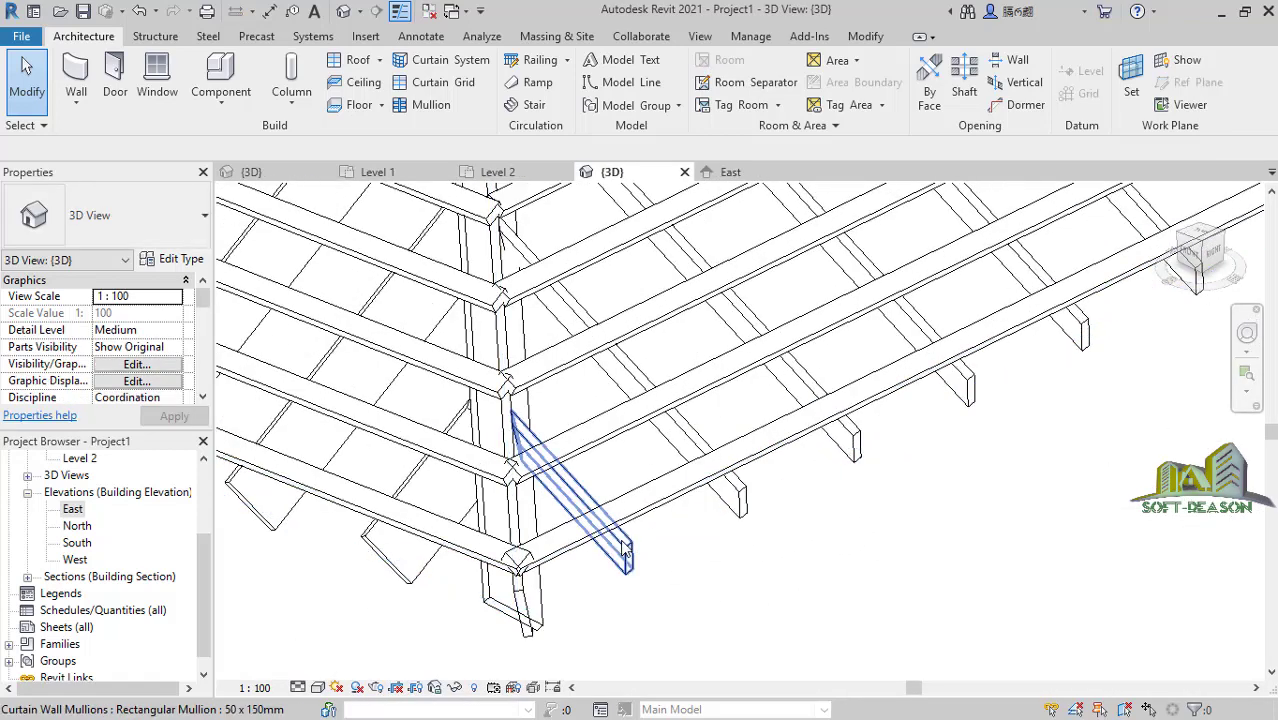
click(565, 475)
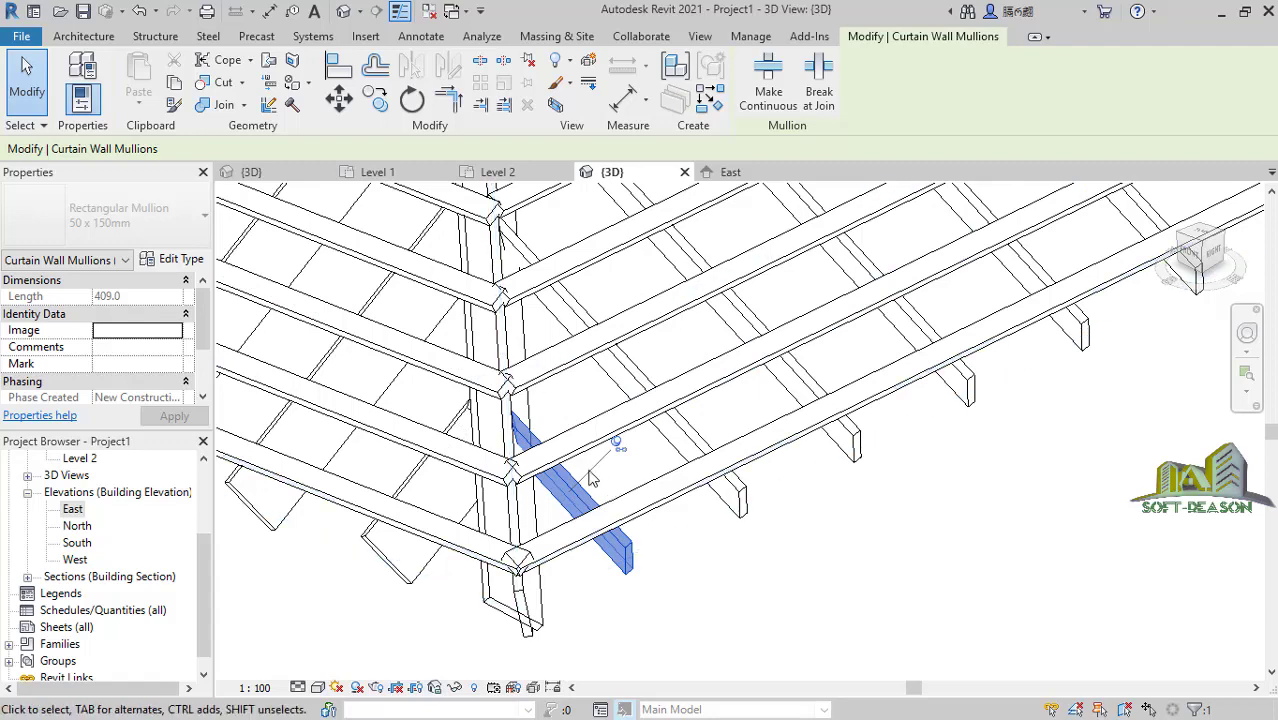
click(186, 259)
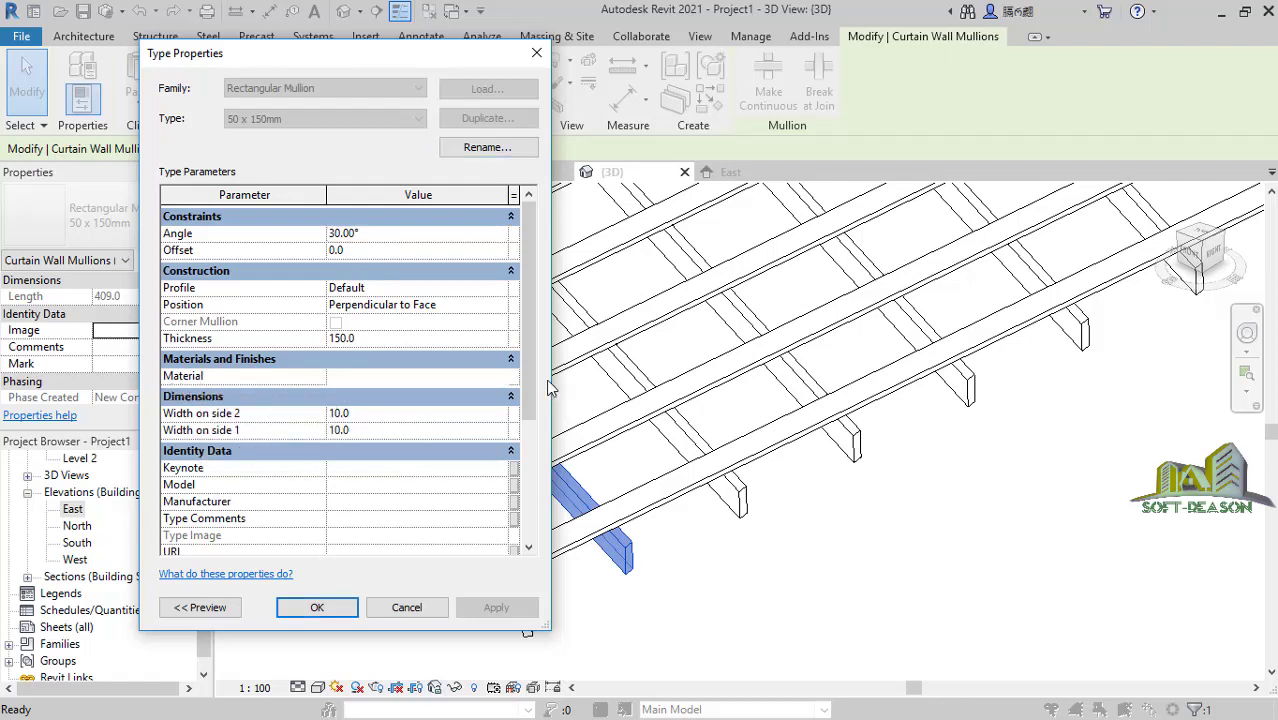
click(450, 377)
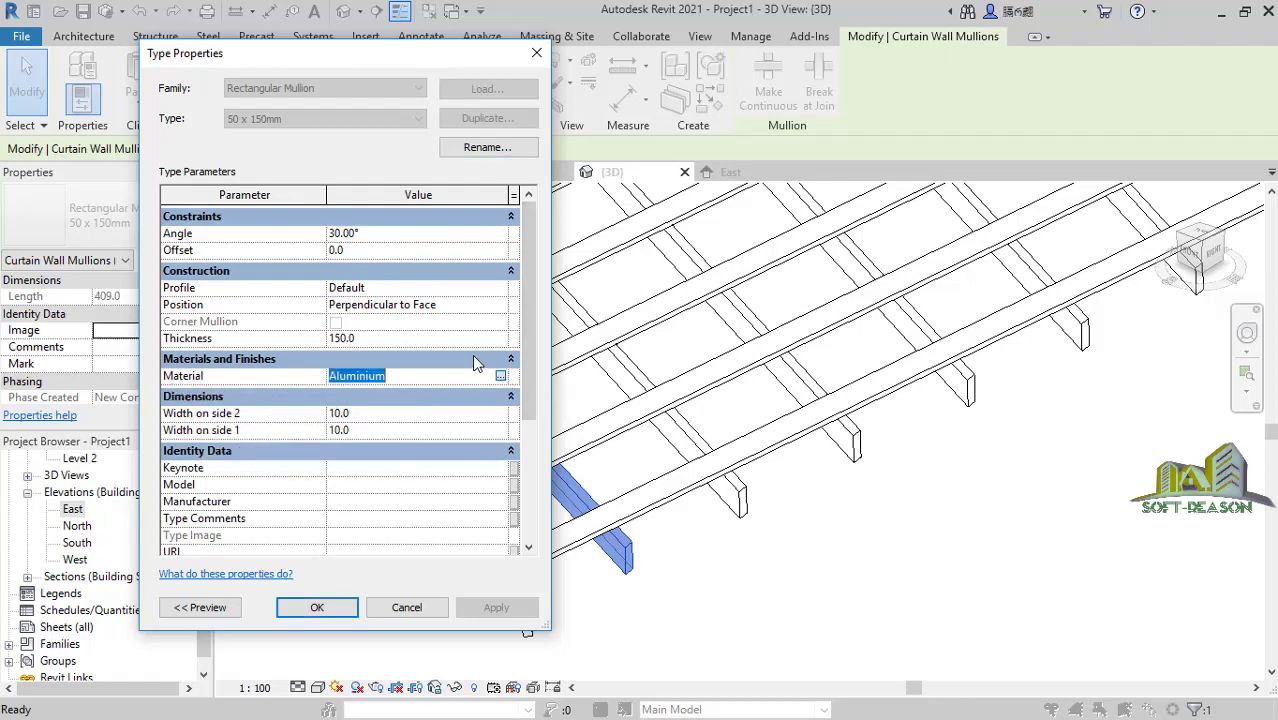
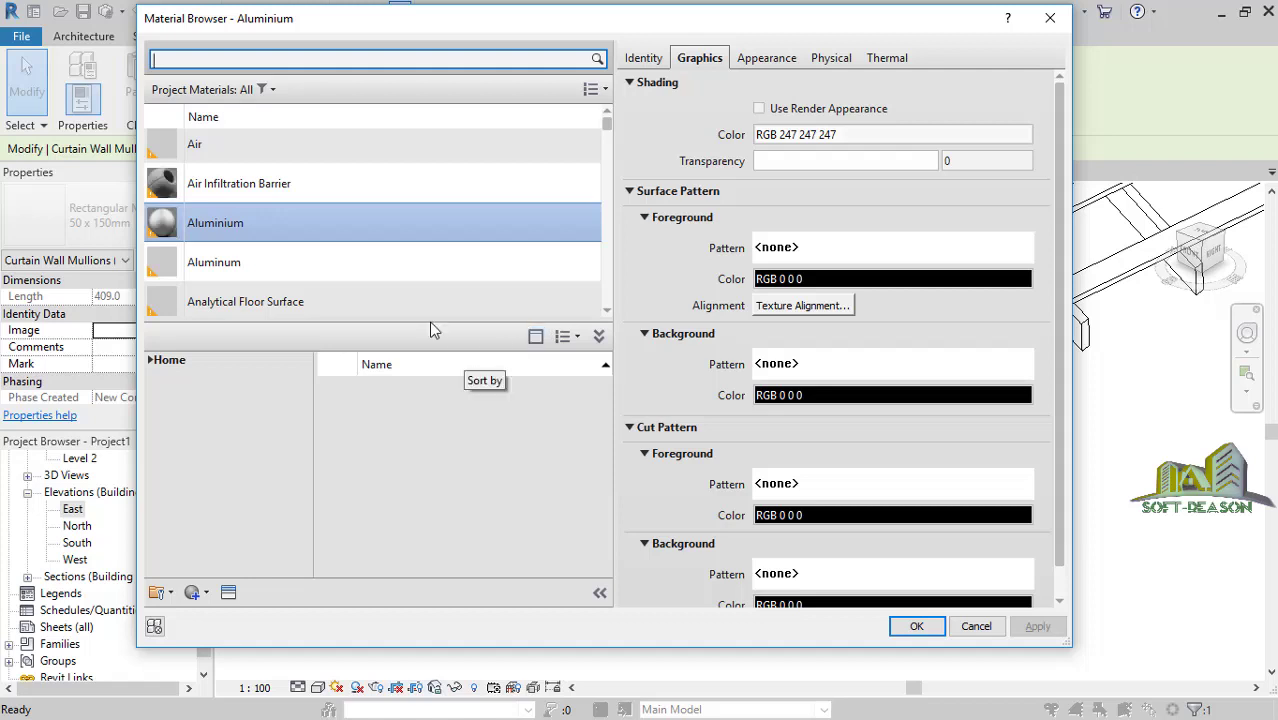
Enable the use of the render appearance for the Aluminium material's shading.
scroll(251, 294, down, 1)
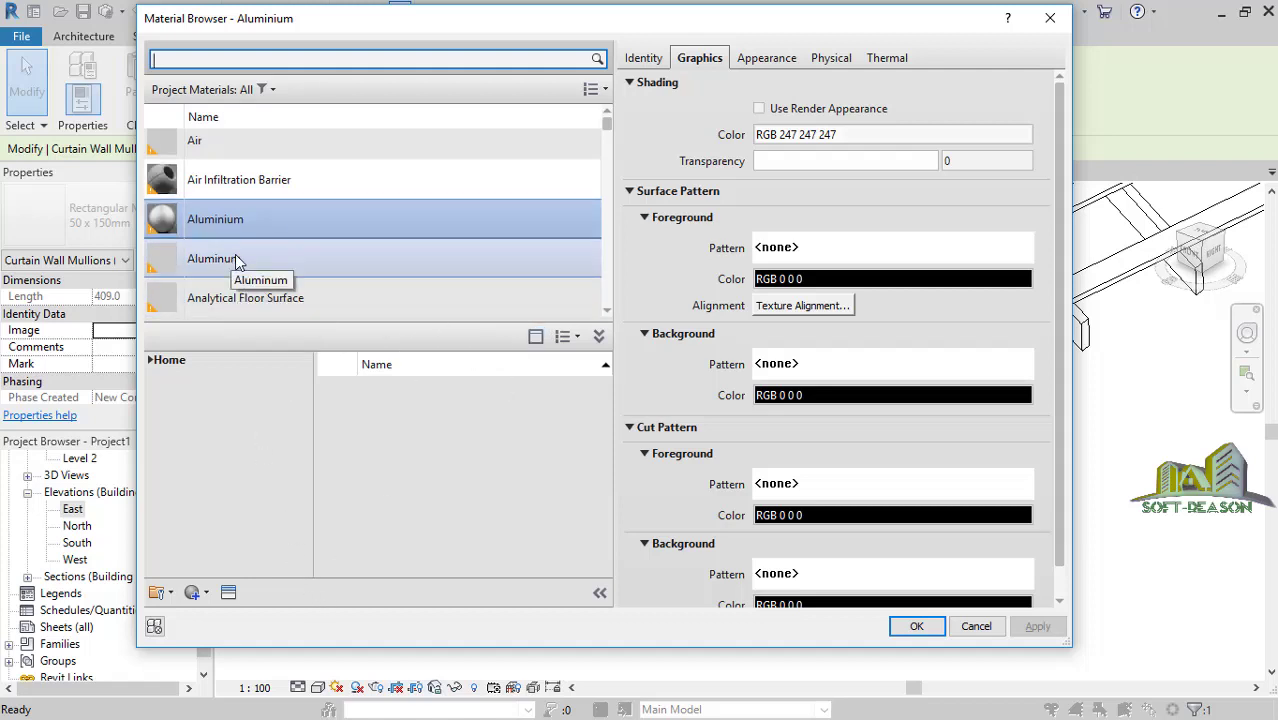
click(206, 594)
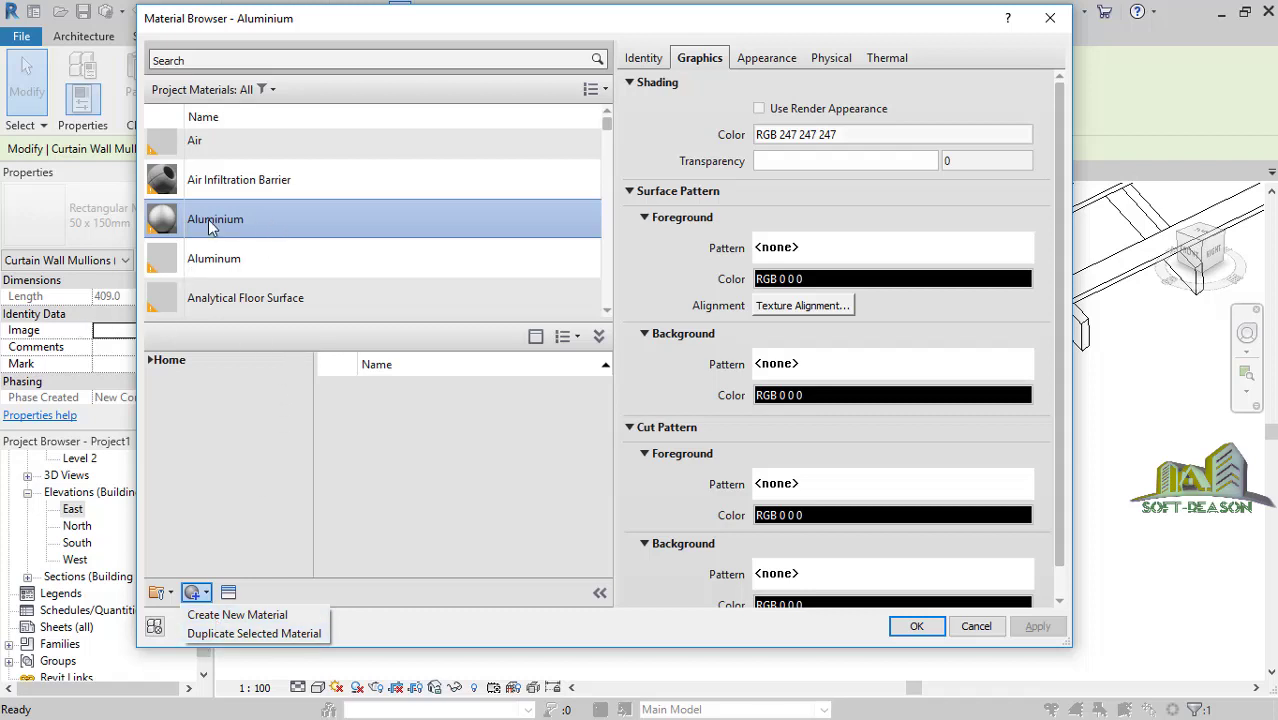
click(759, 109)
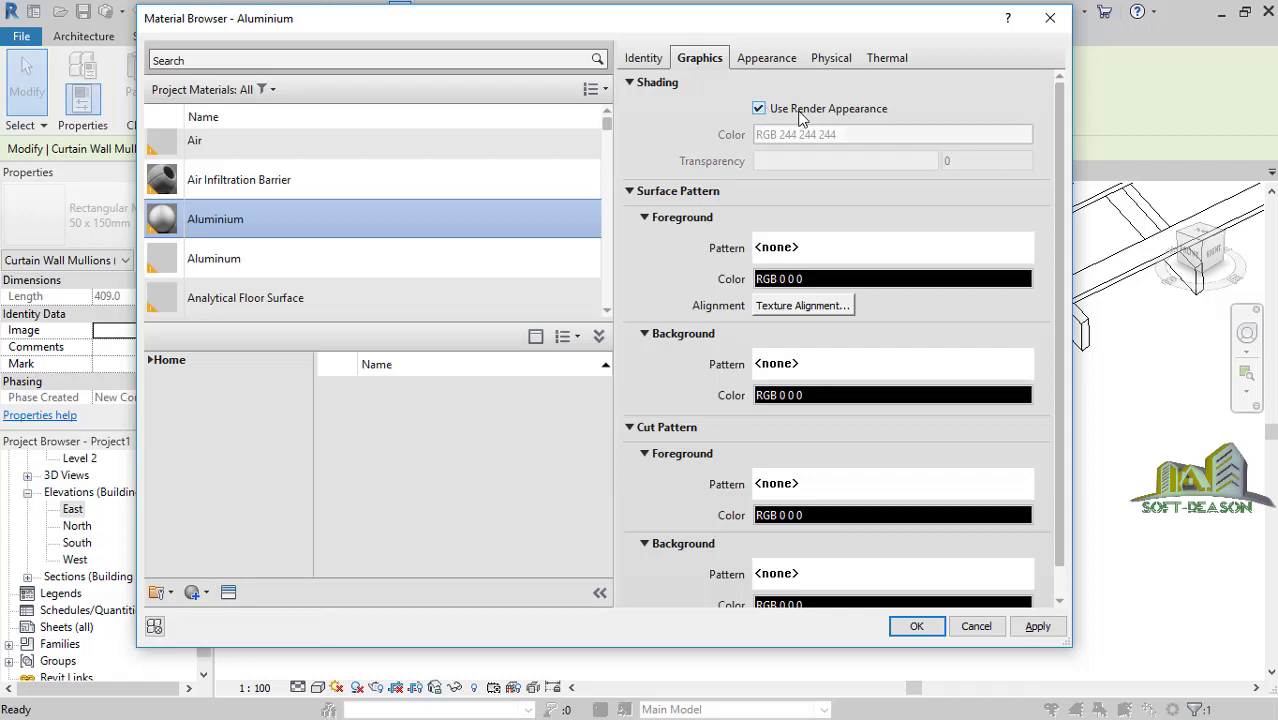
Open the Asset Browser for replacing the Aluminium material's appearance and show the Wood Panels category of the Appearance Library.
click(762, 62)
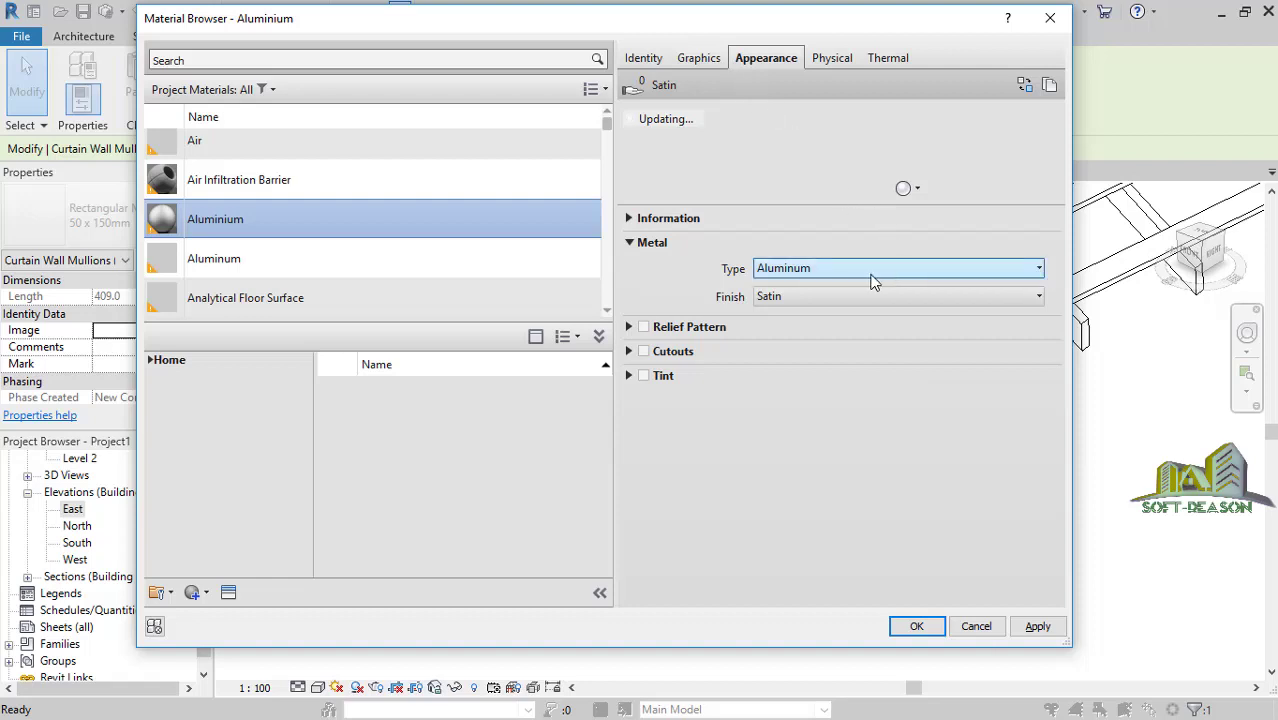
click(930, 272)
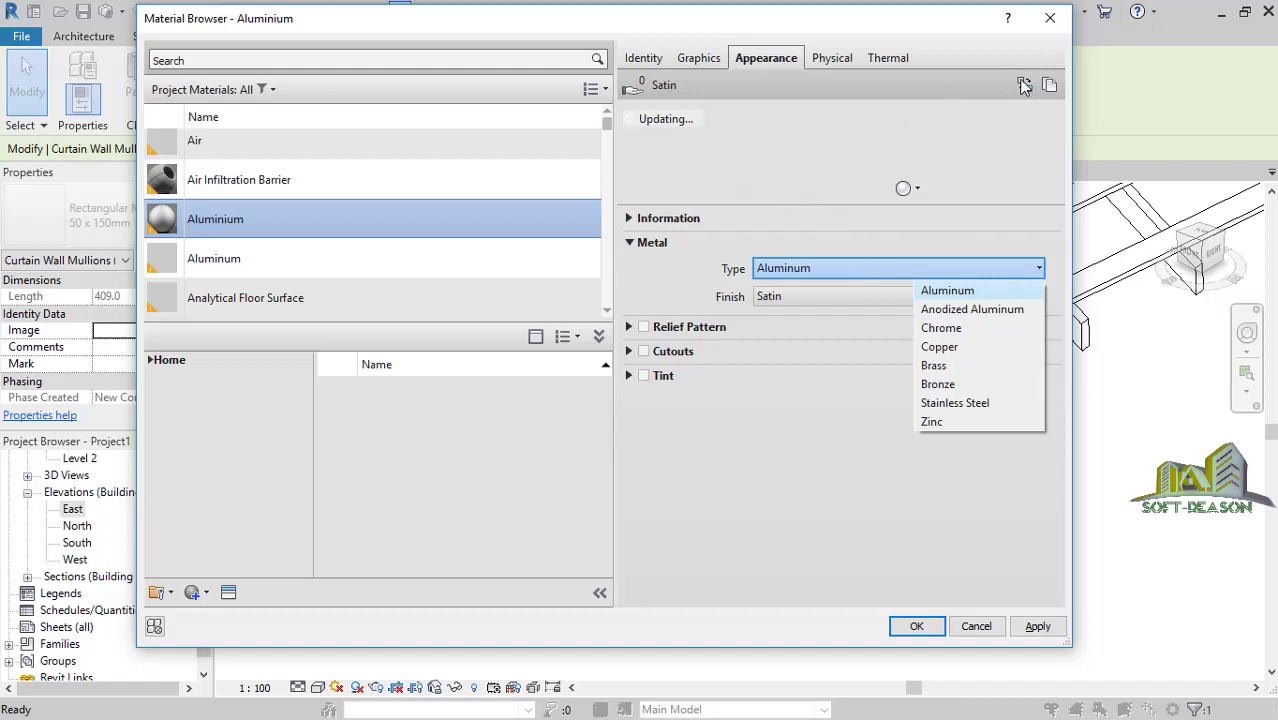
click(1025, 89)
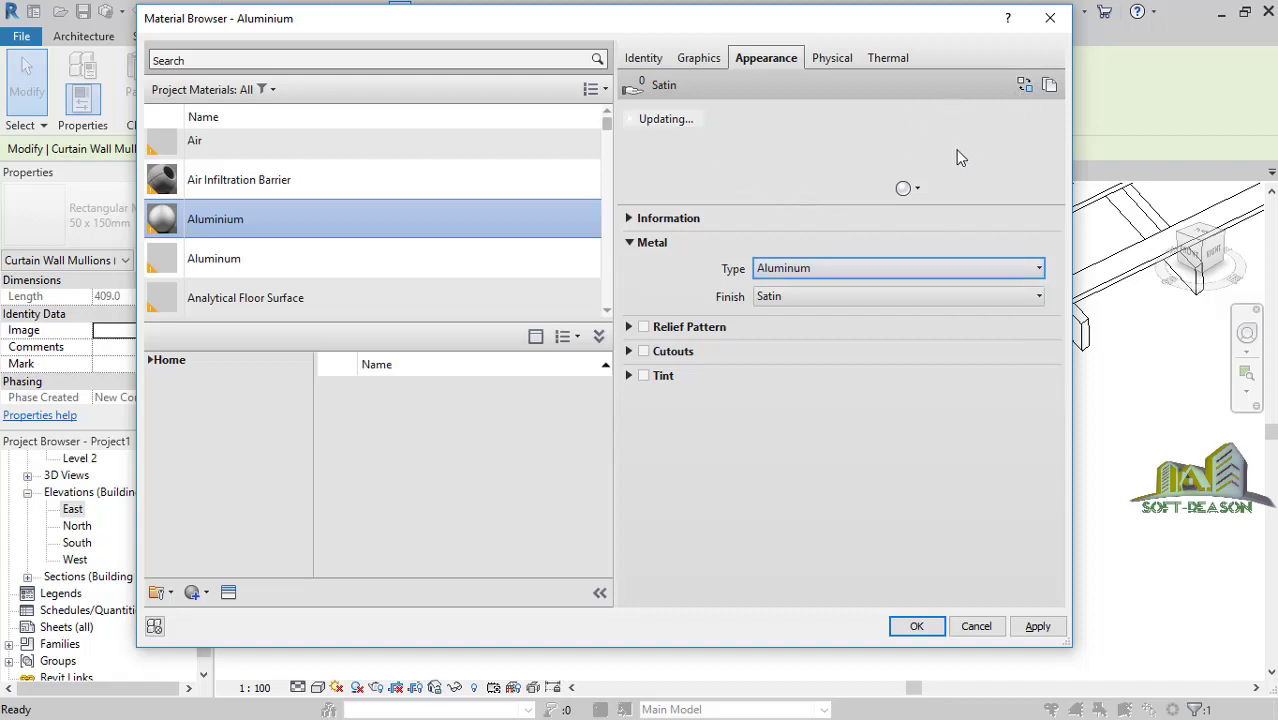
click(1026, 84)
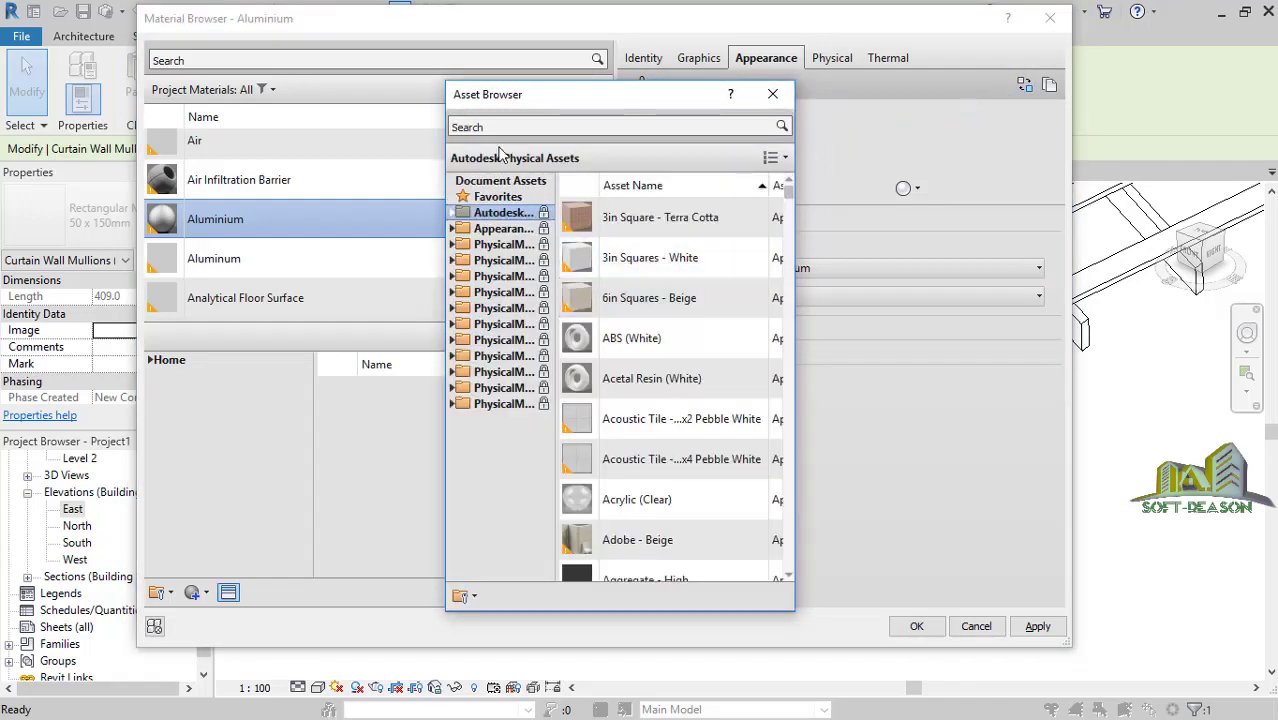
click(452, 229)
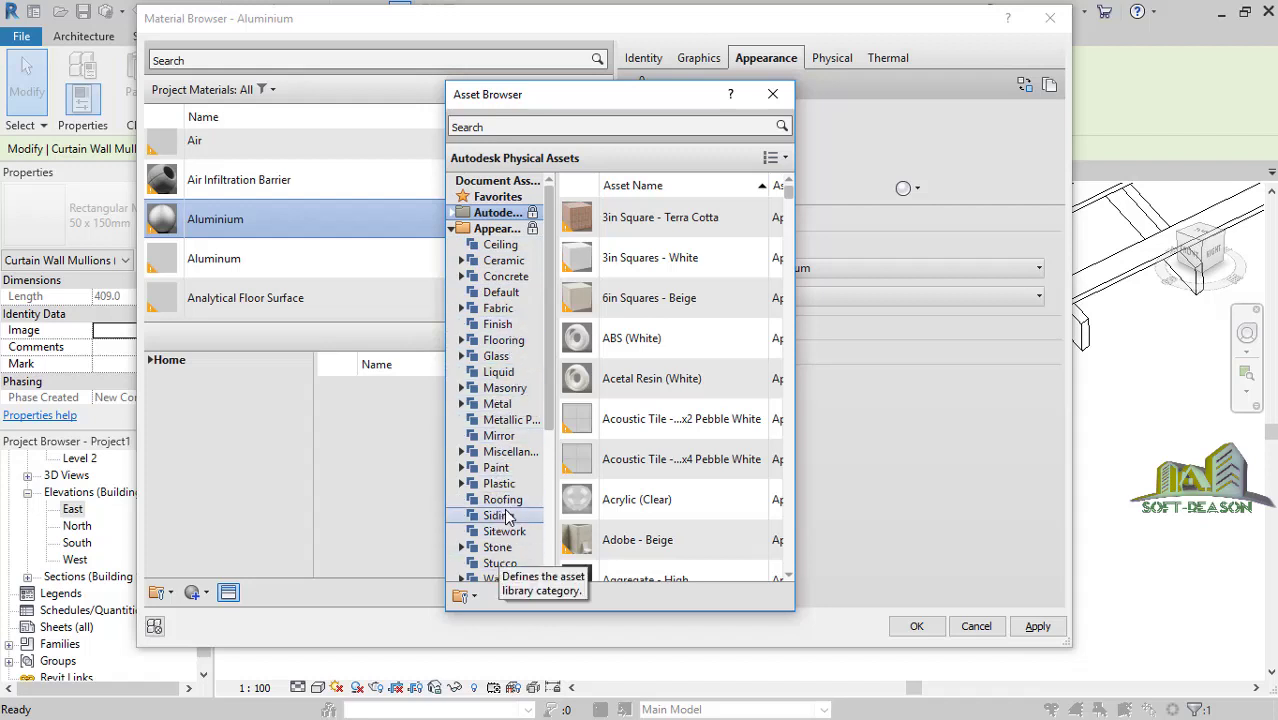
scroll(507, 515, down, 2)
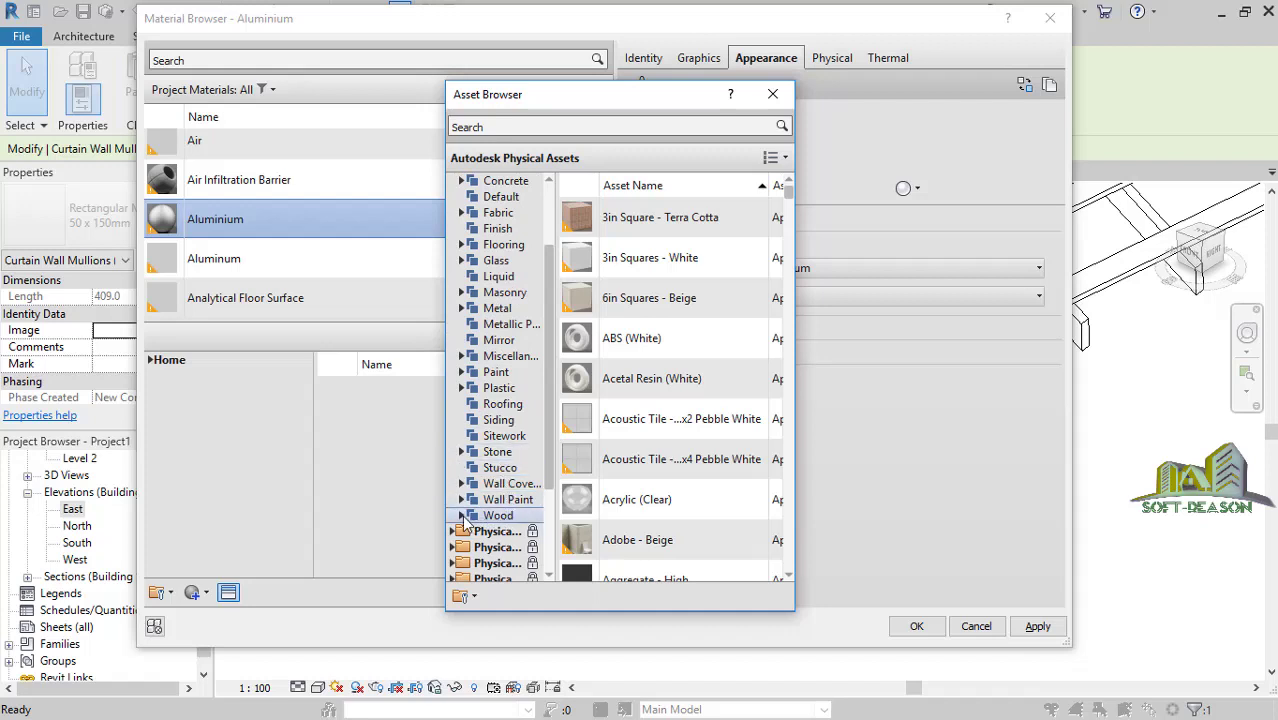
click(462, 516)
click(507, 533)
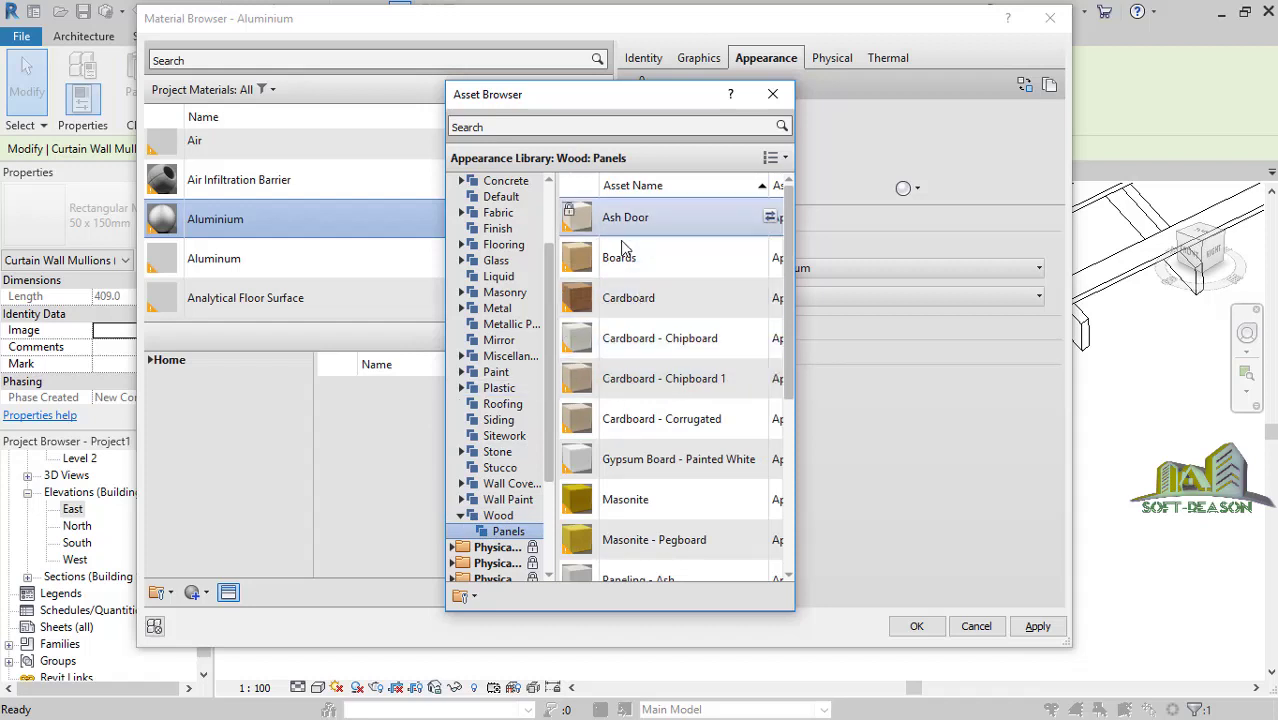
Replace the Aluminium material's appearance asset with Paneling 1 and close the Asset Browser.
scroll(670, 470, down, 5)
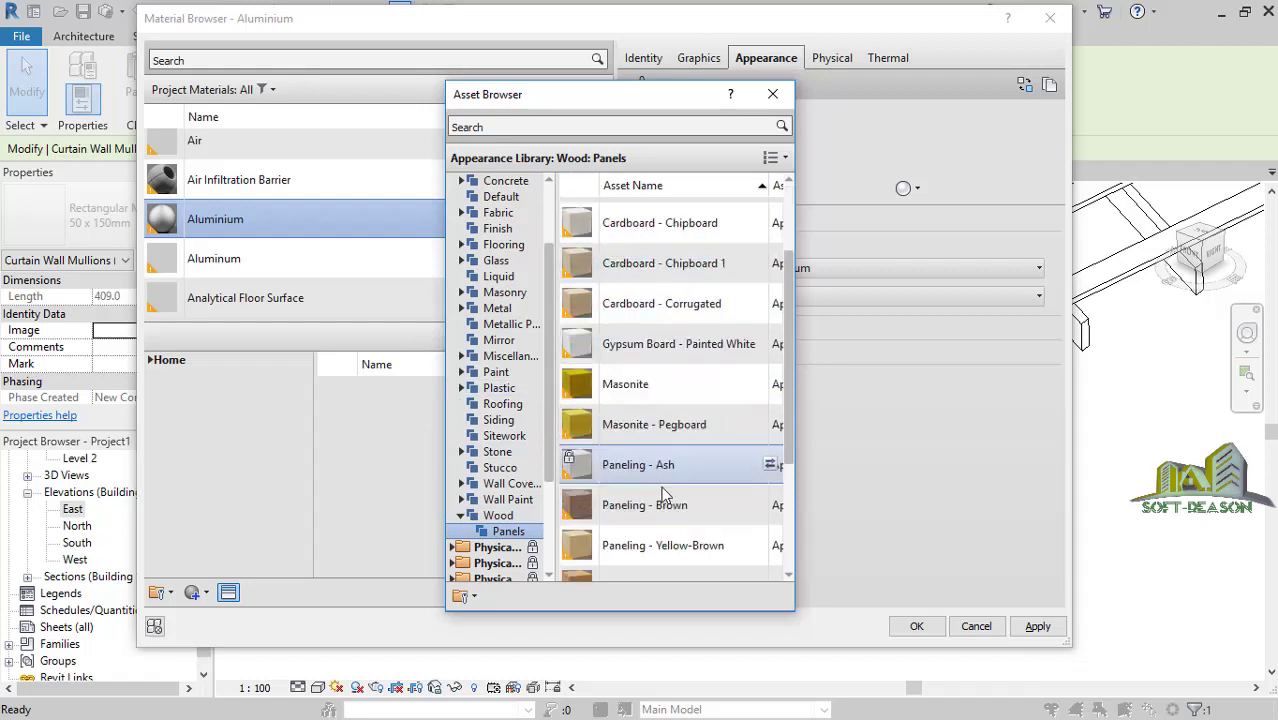
scroll(652, 482, up, 5)
scroll(650, 485, down, 2)
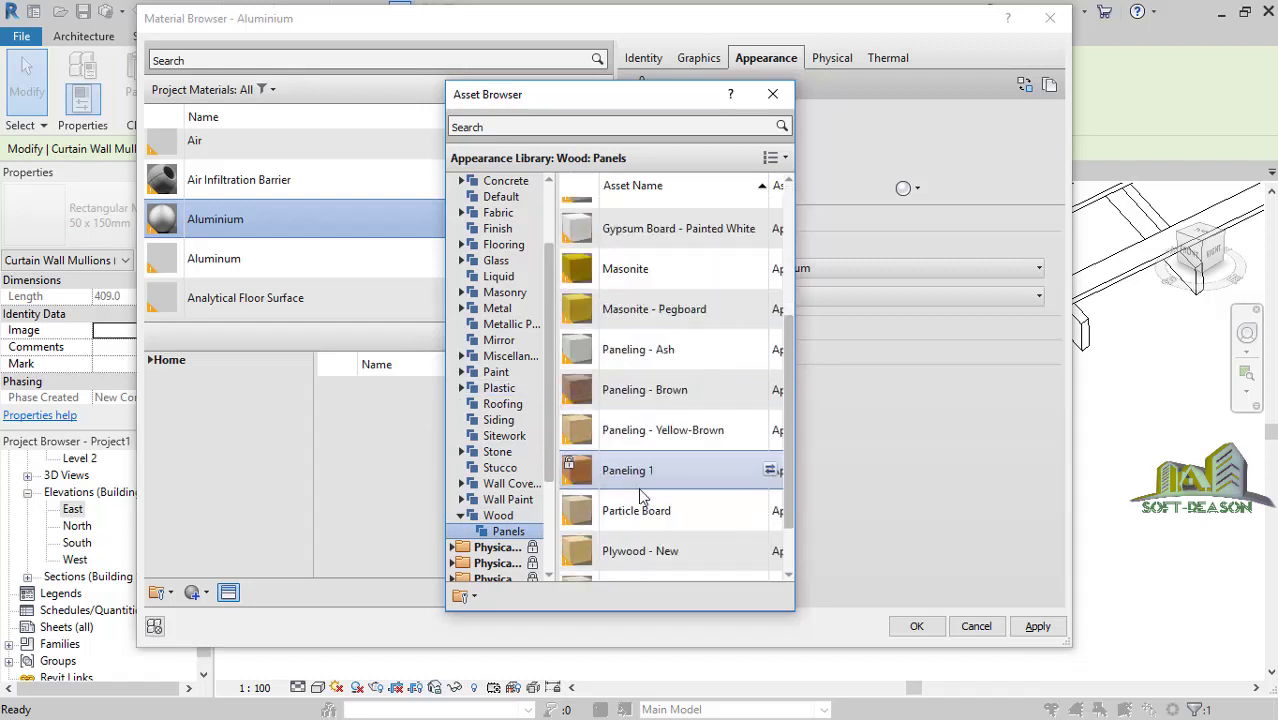
click(769, 472)
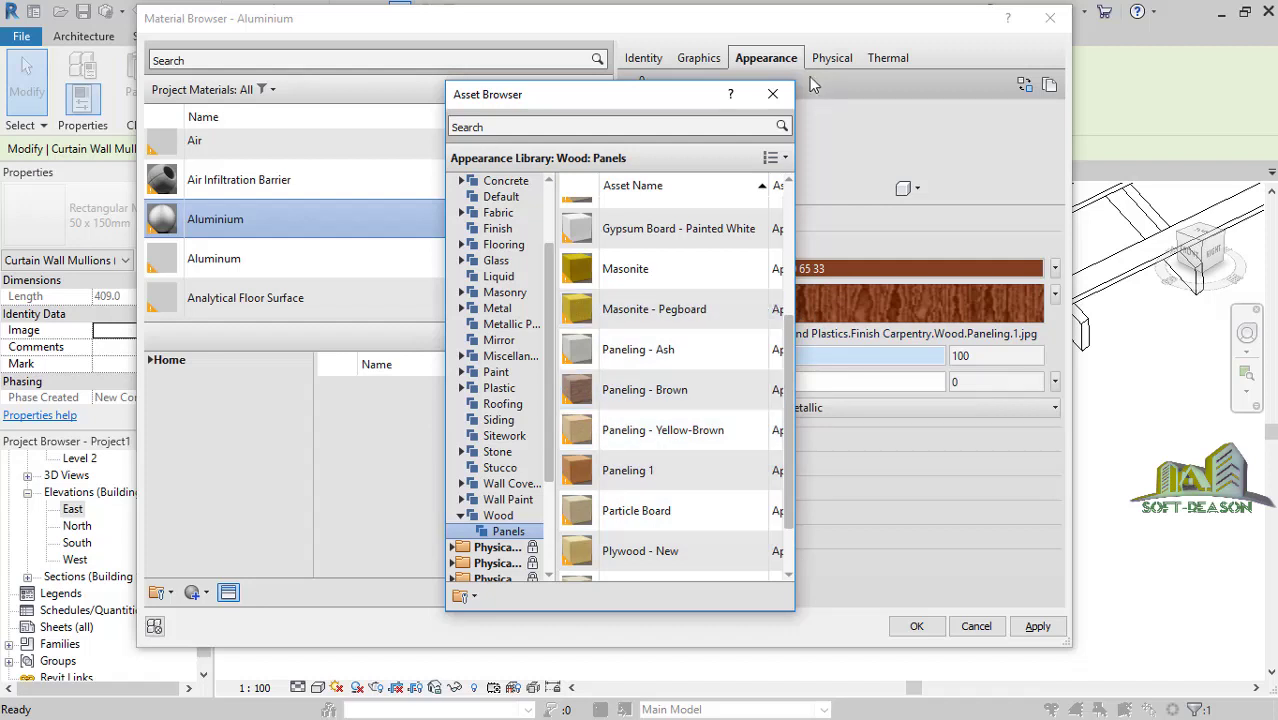
click(772, 93)
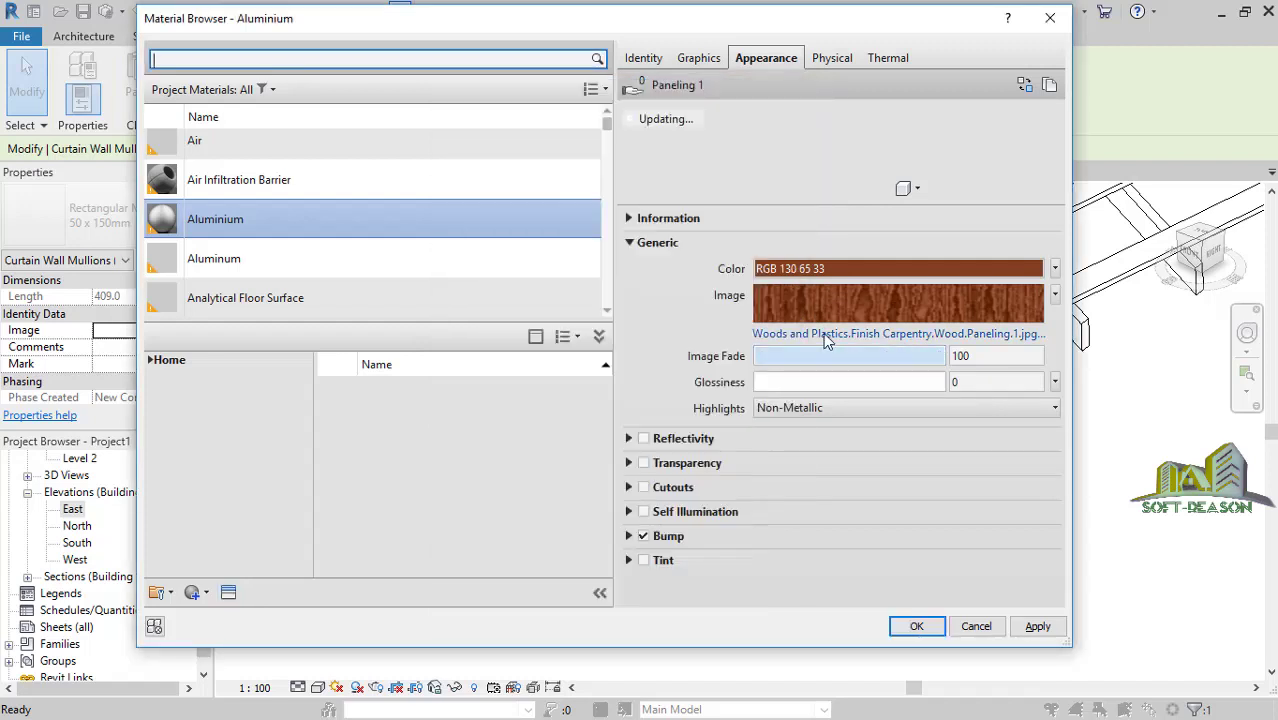
Browse the texture images in the Mats folder and load wild_cherry_honey.png as the Aluminium material's appearance image.
click(754, 336)
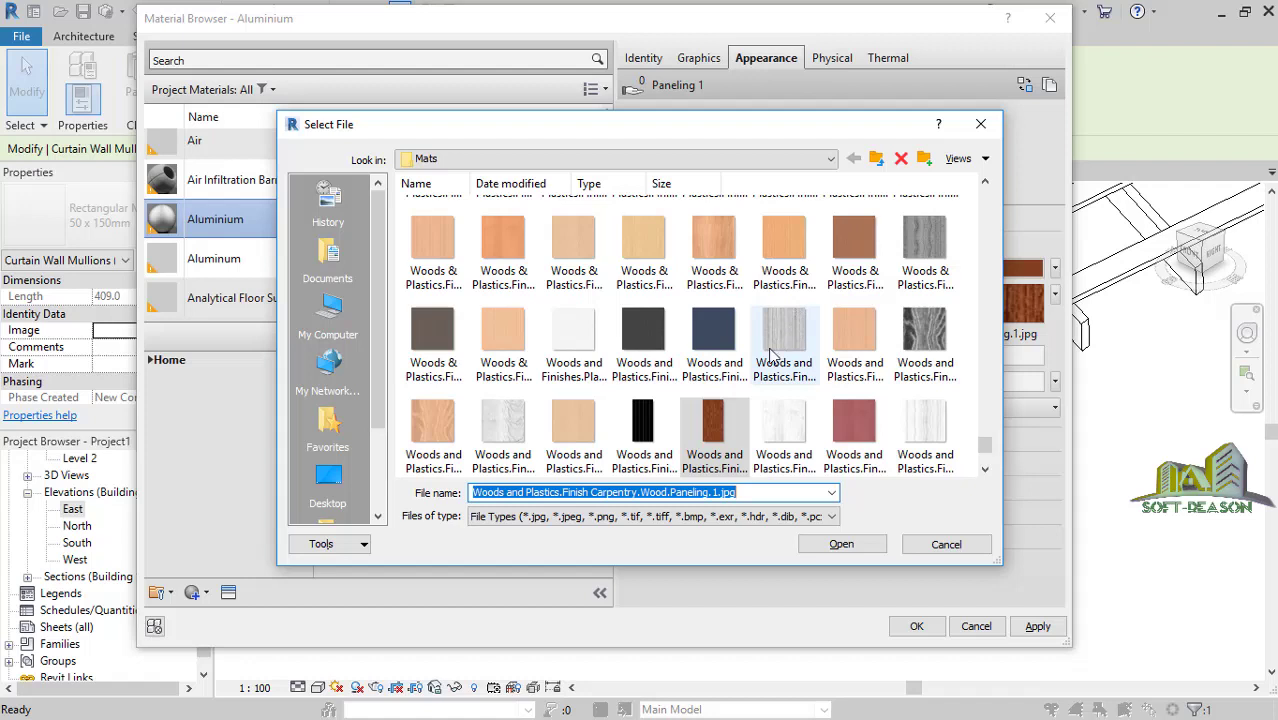
scroll(800, 360, up, 5)
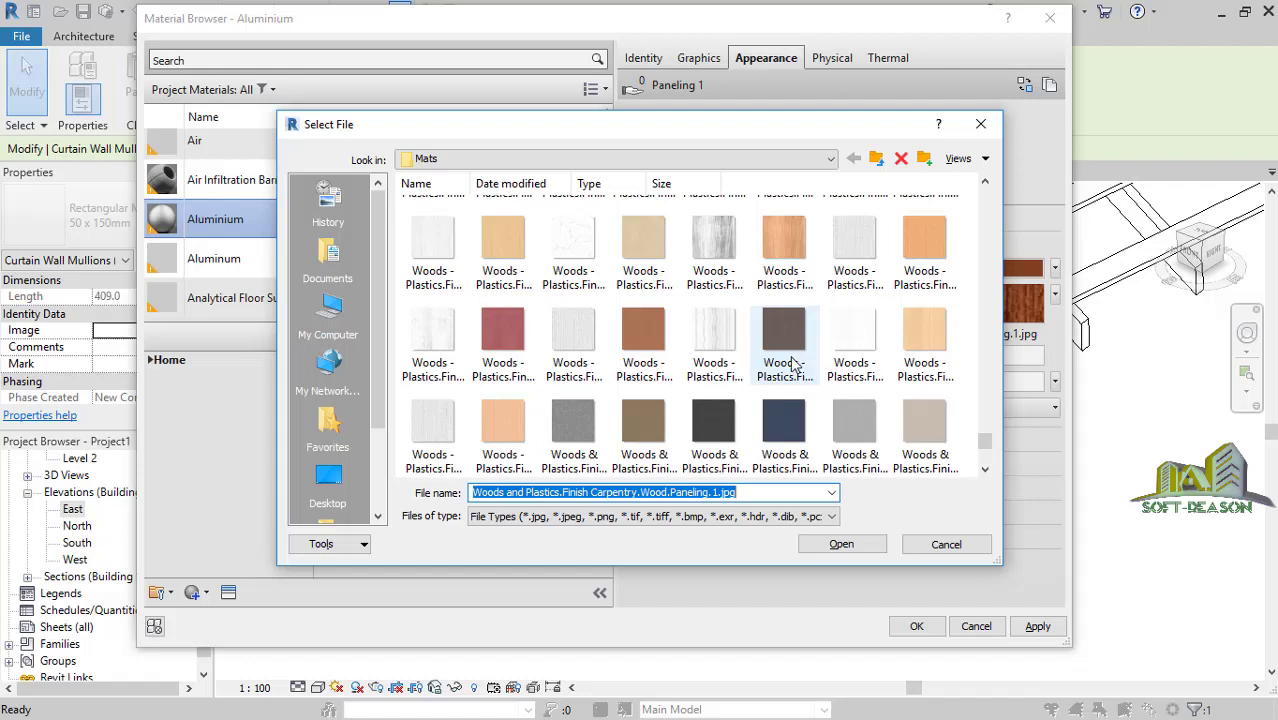
scroll(793, 360, up, 3)
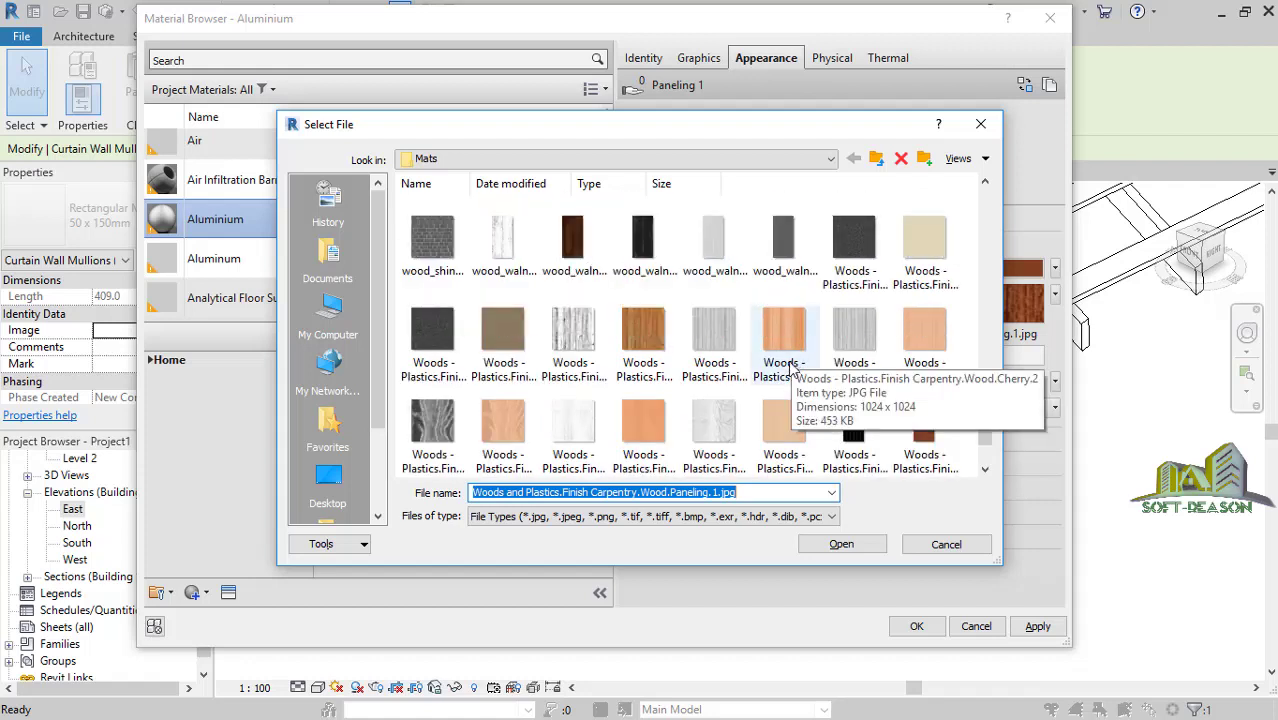
scroll(792, 363, up, 3)
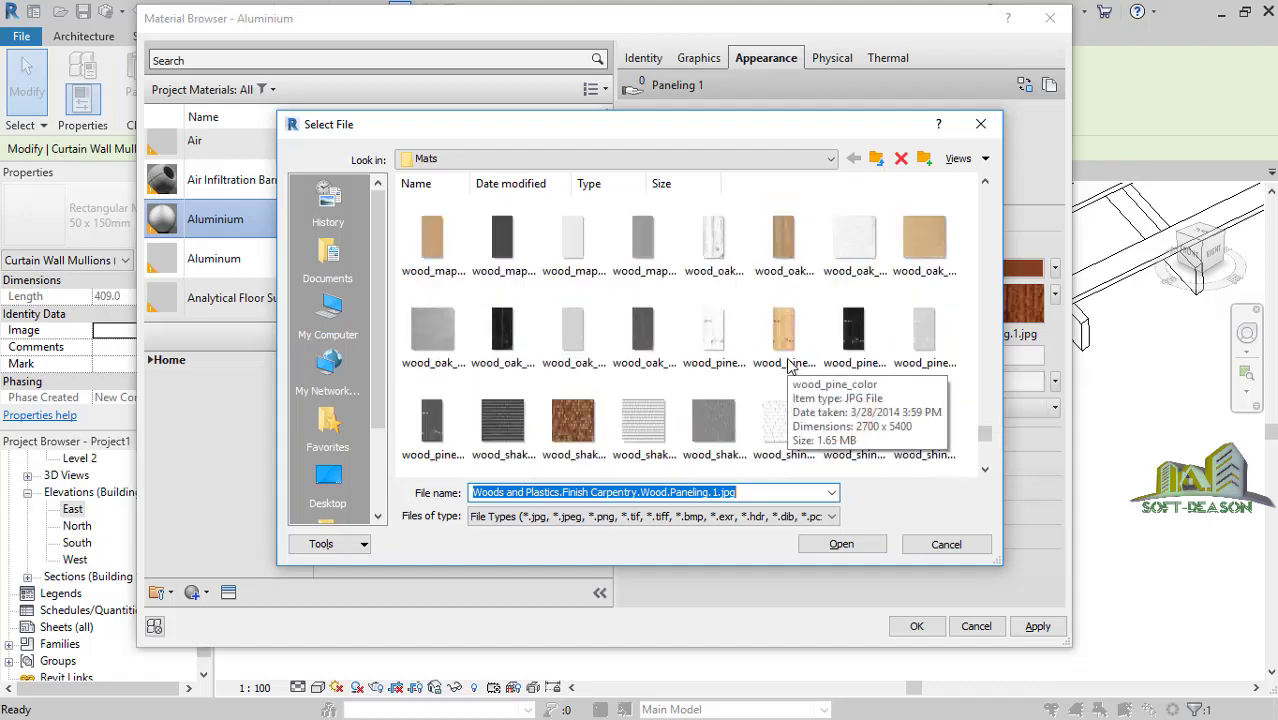
scroll(700, 375, up, 10)
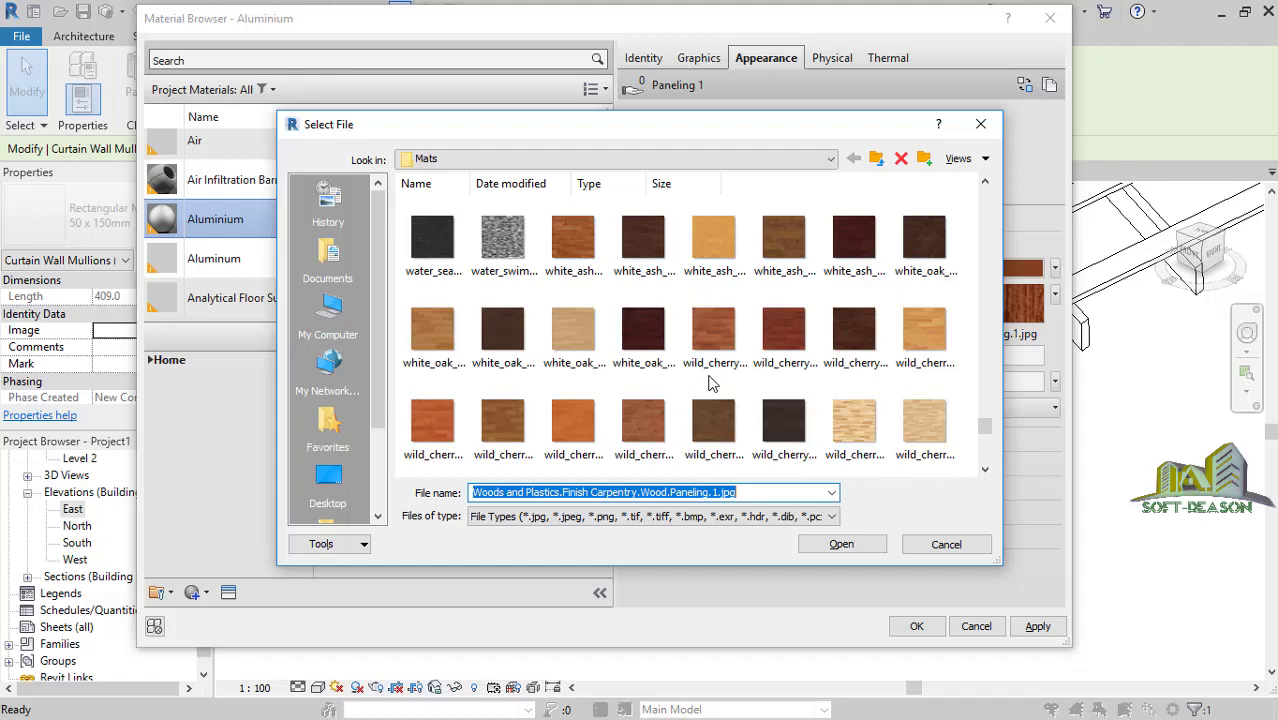
scroll(710, 383, up, 1)
scroll(710, 383, up, 3)
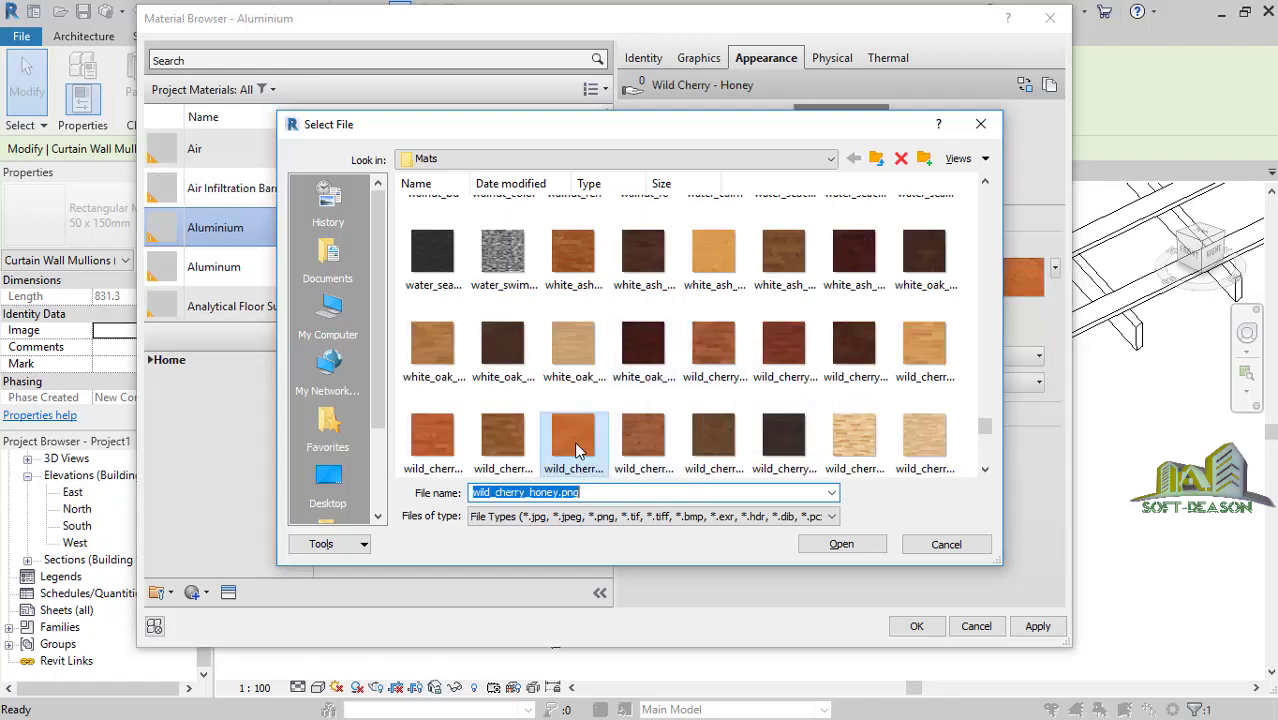
click(572, 438)
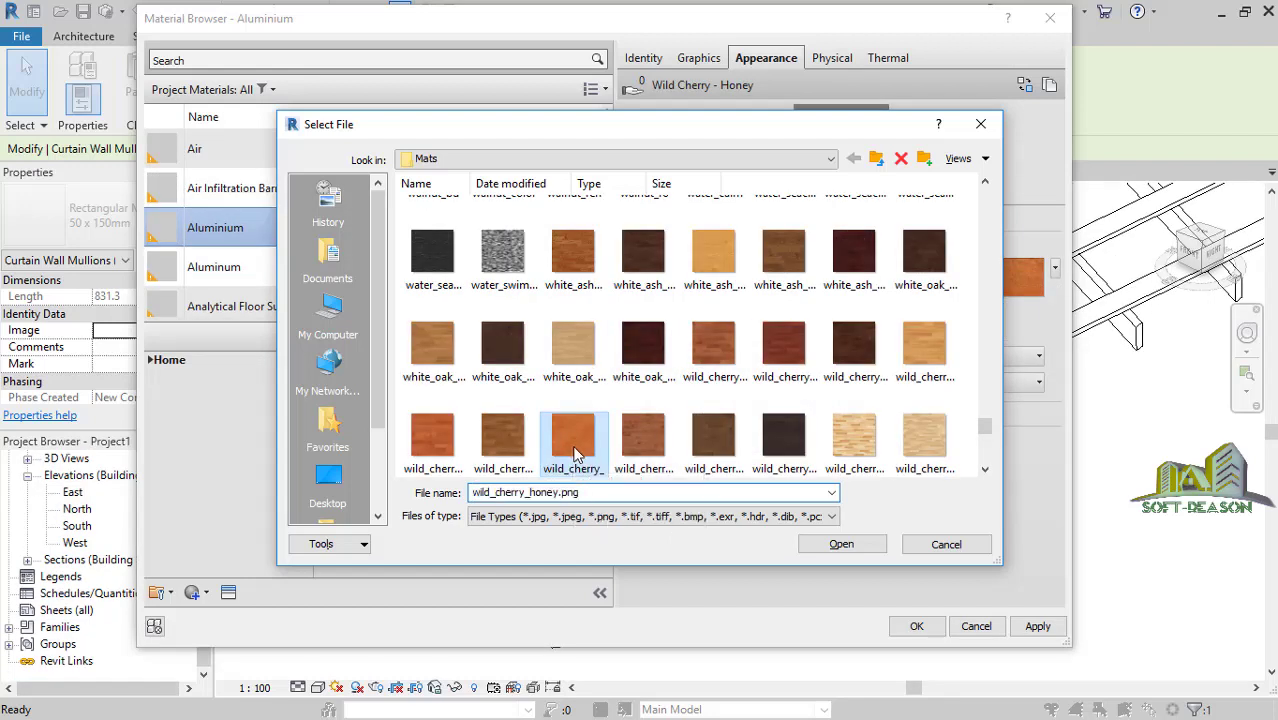
click(841, 545)
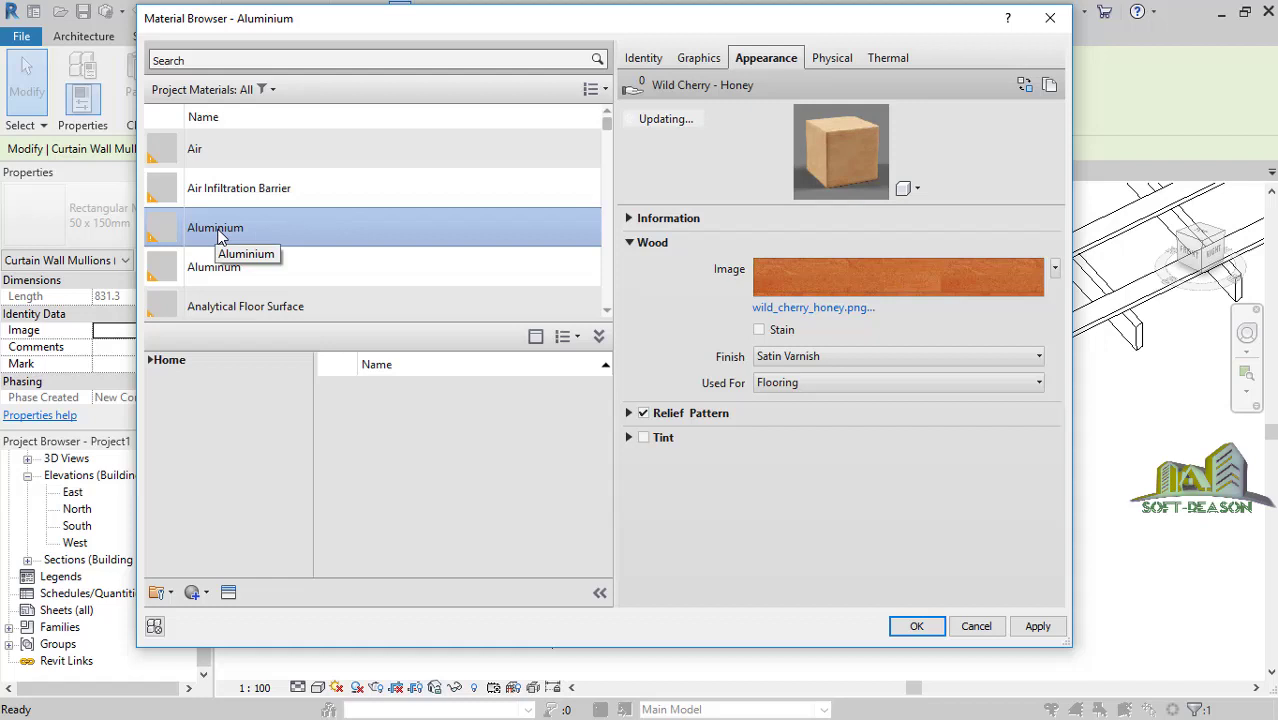
Create a new project material and name it Wooden Material.
scroll(224, 228, down, 1)
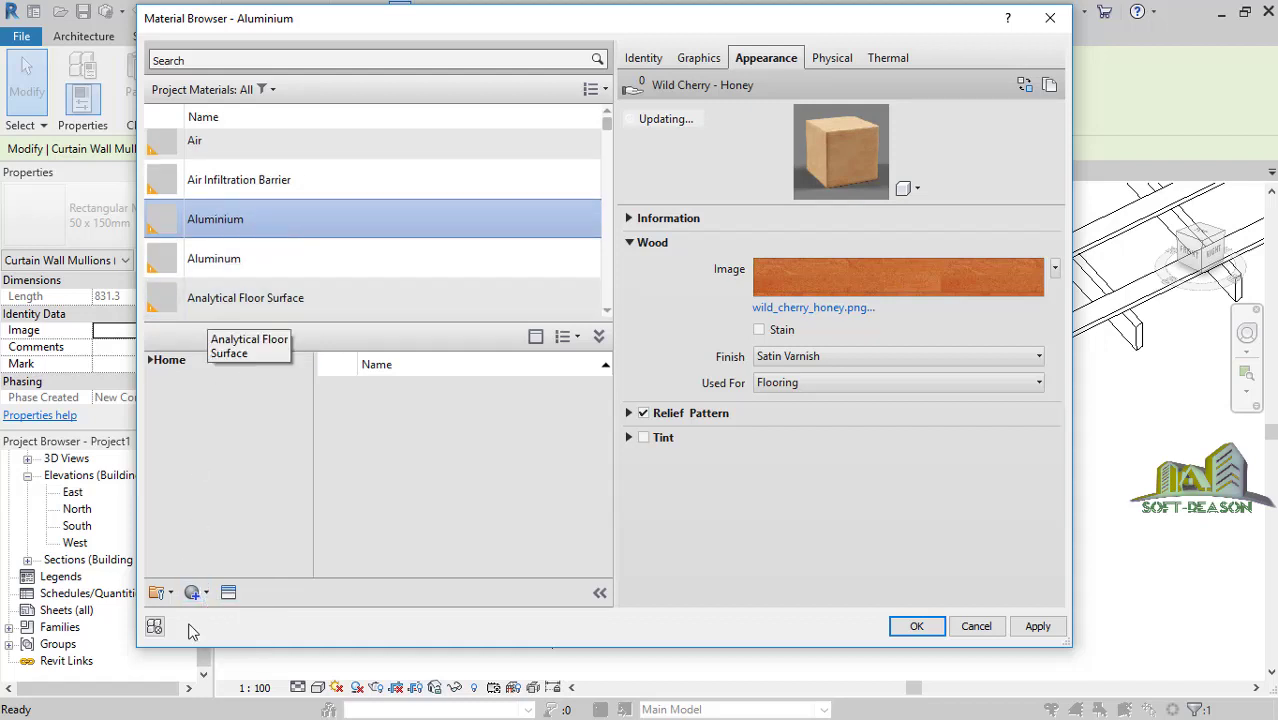
click(207, 595)
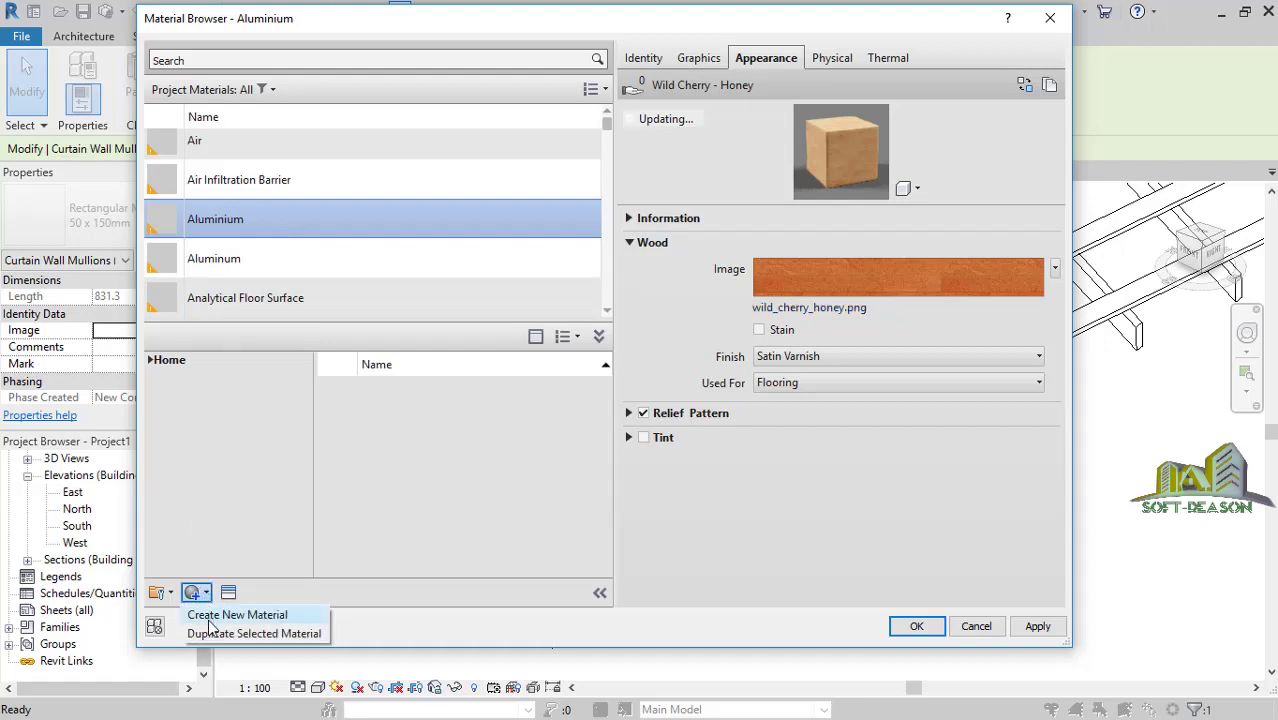
click(237, 615)
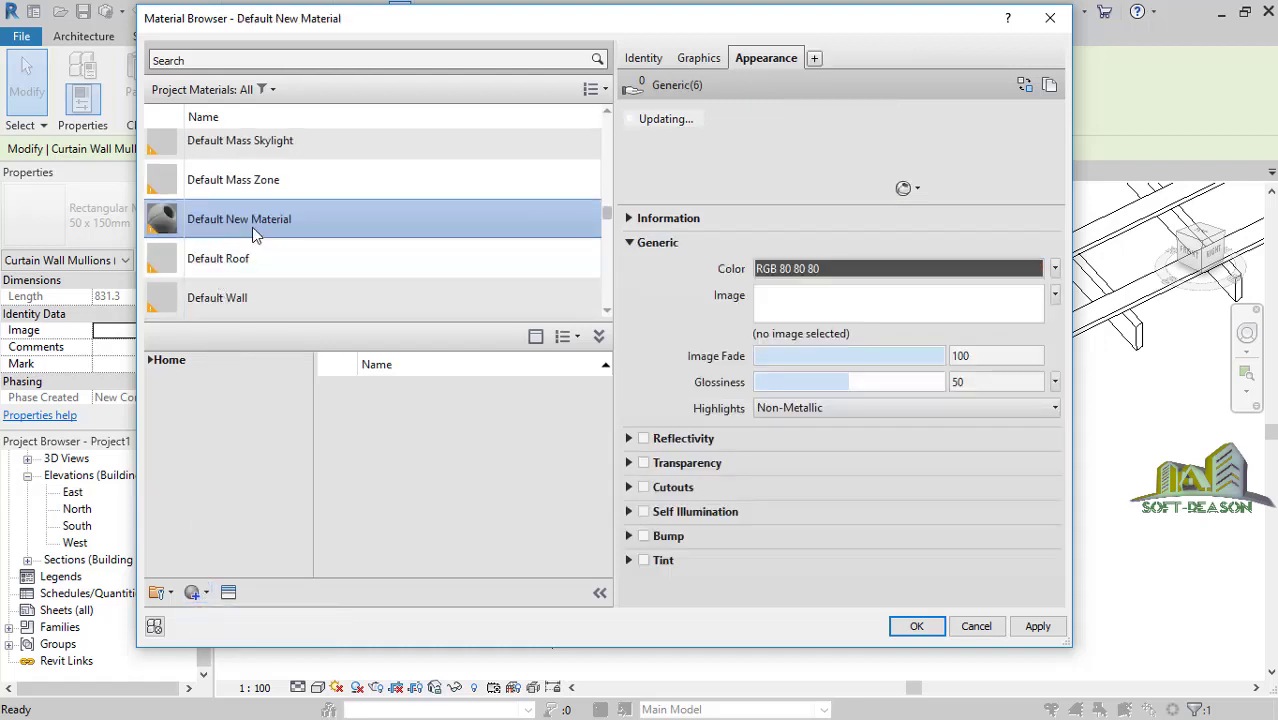
right_click(252, 227)
click(292, 279)
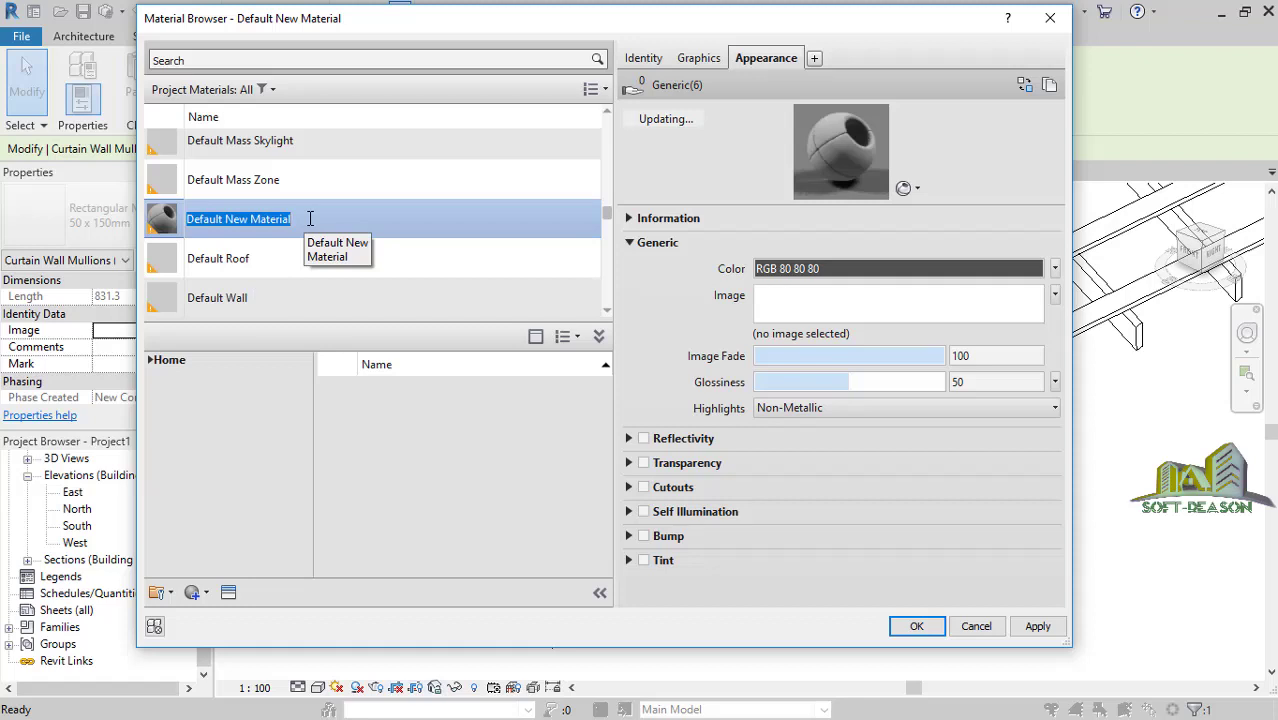
text(wooden)
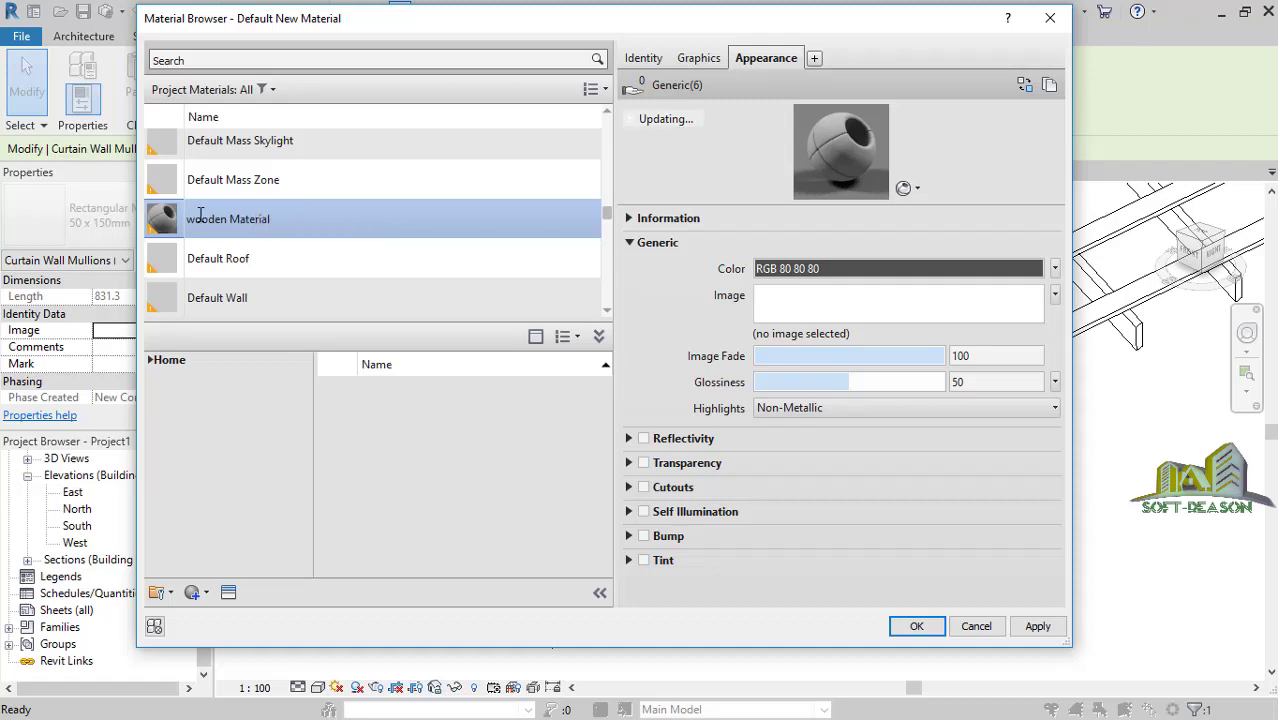
key(BackSpace)
text(W)
Enable the use of the render appearance for Wooden Material's shading and show its appearance settings.
click(700, 60)
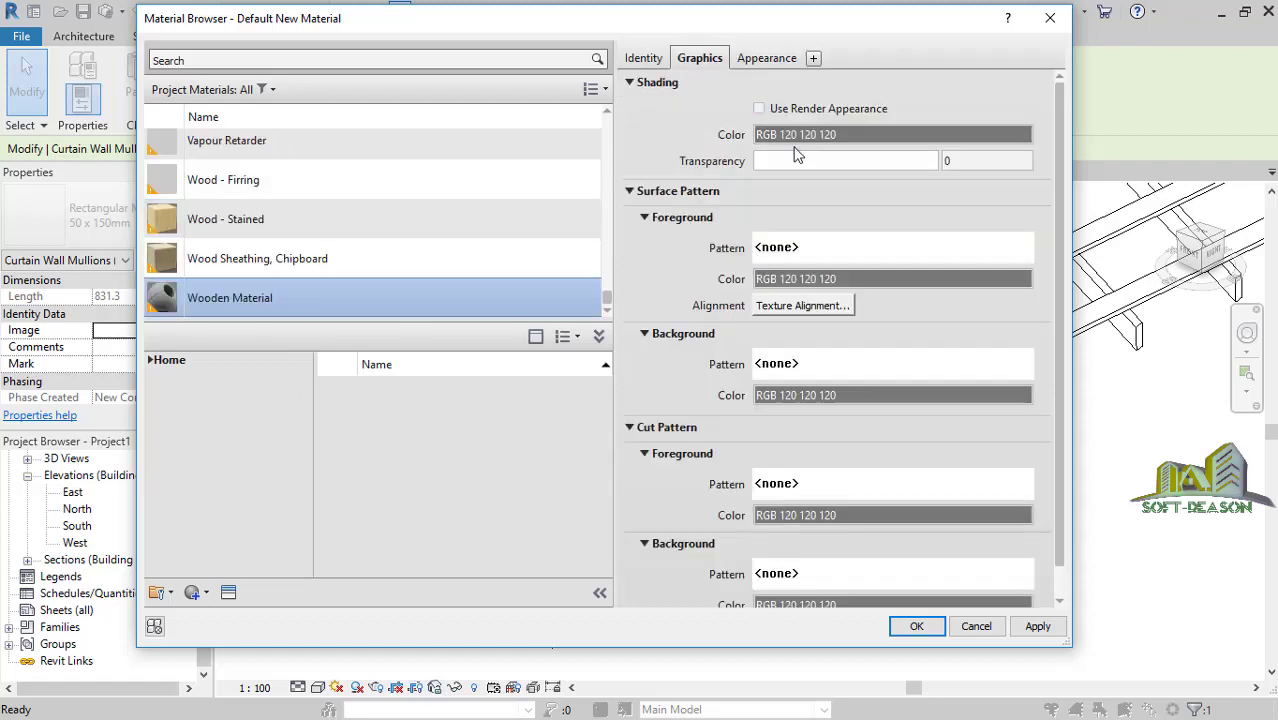
click(780, 110)
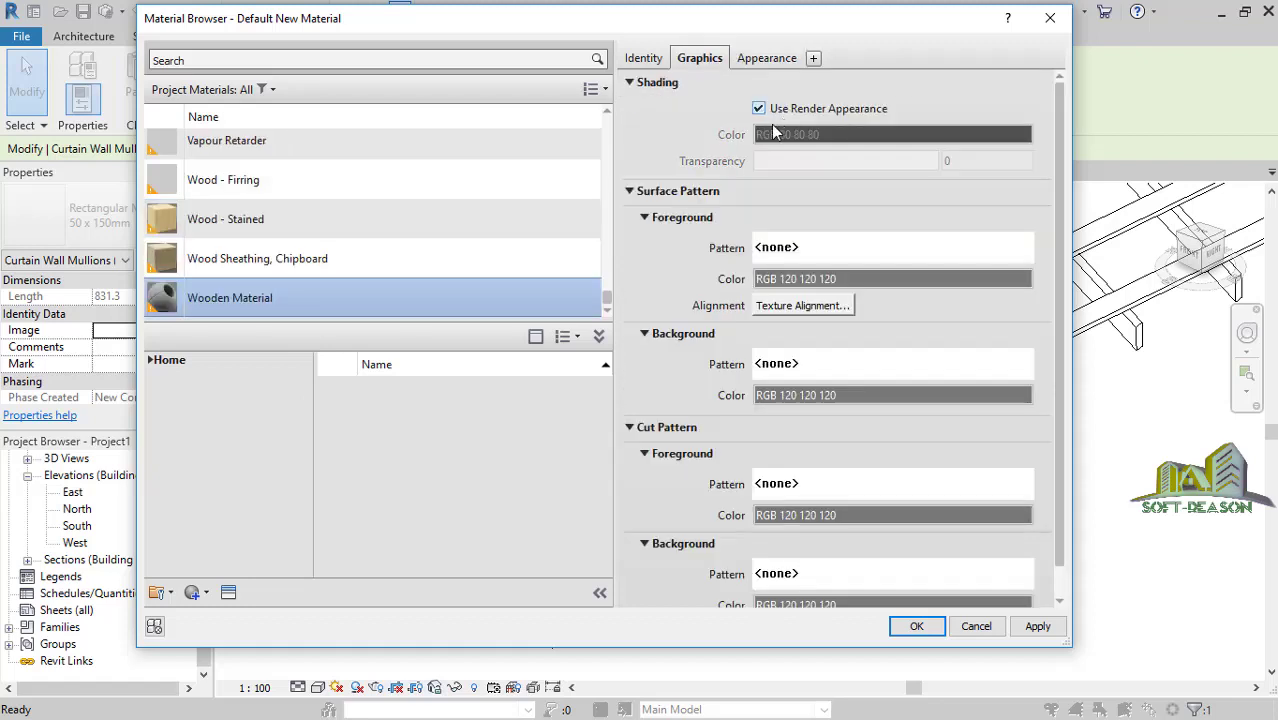
click(757, 66)
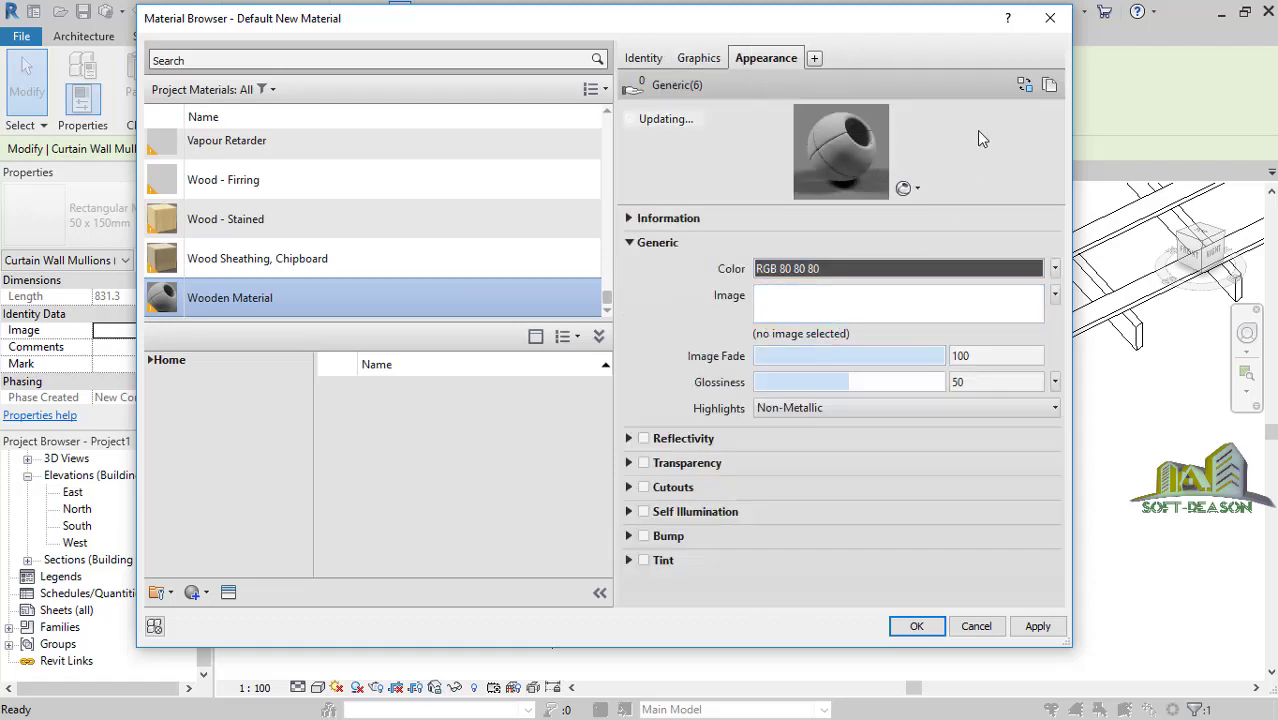
Open the appearance asset library for Wooden Material, browse its Wood category and search for WILD.
click(1025, 88)
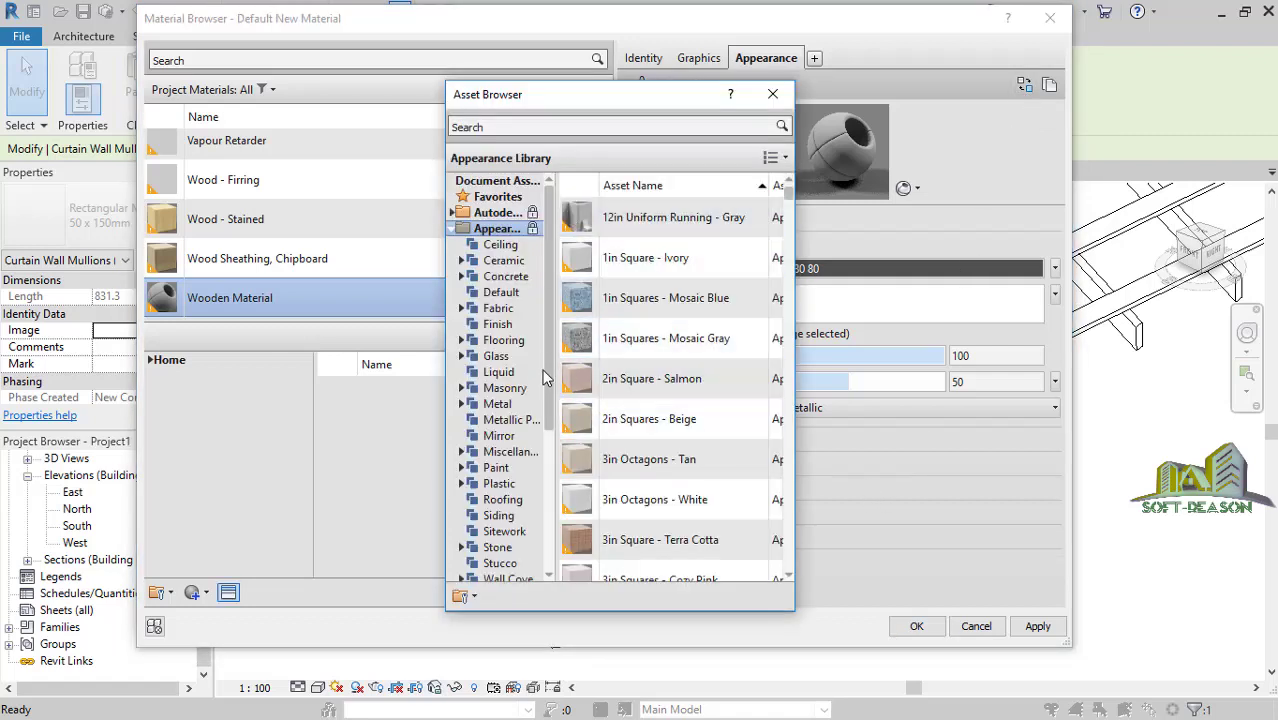
scroll(553, 368, down, 5)
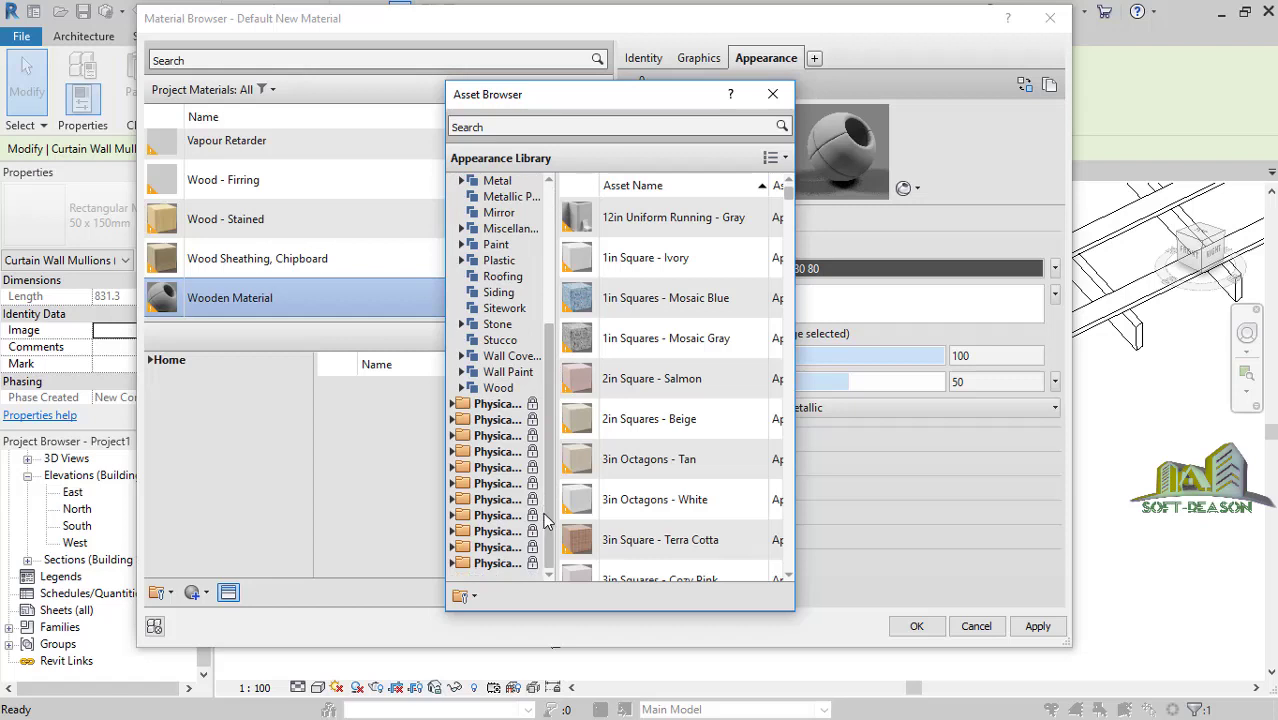
scroll(510, 470, up, 2)
click(504, 470)
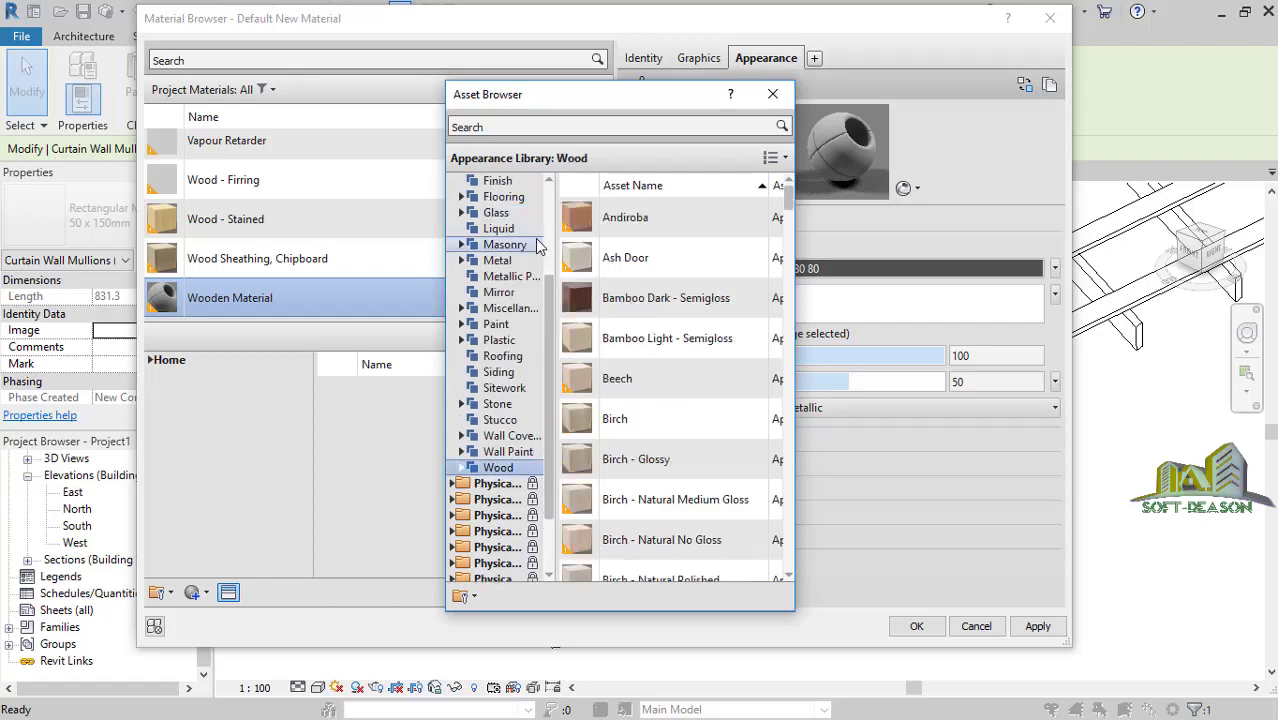
click(512, 125)
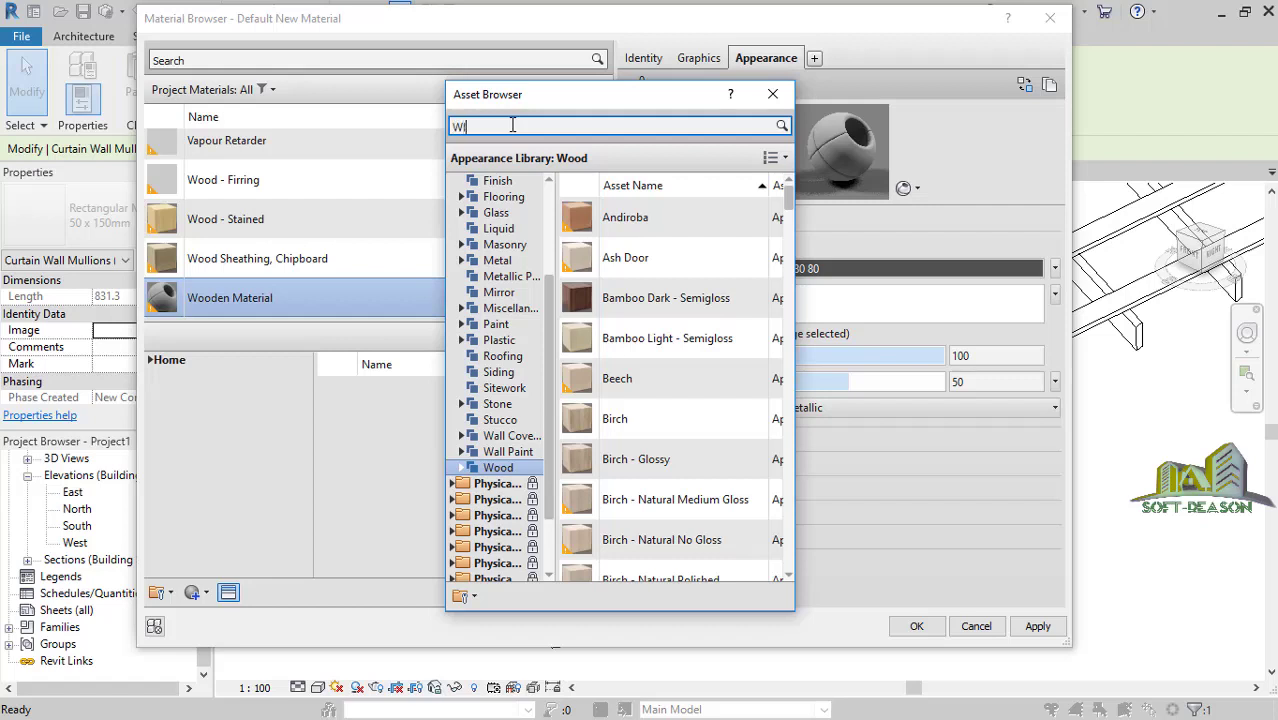
text(WILD)
key(Return)
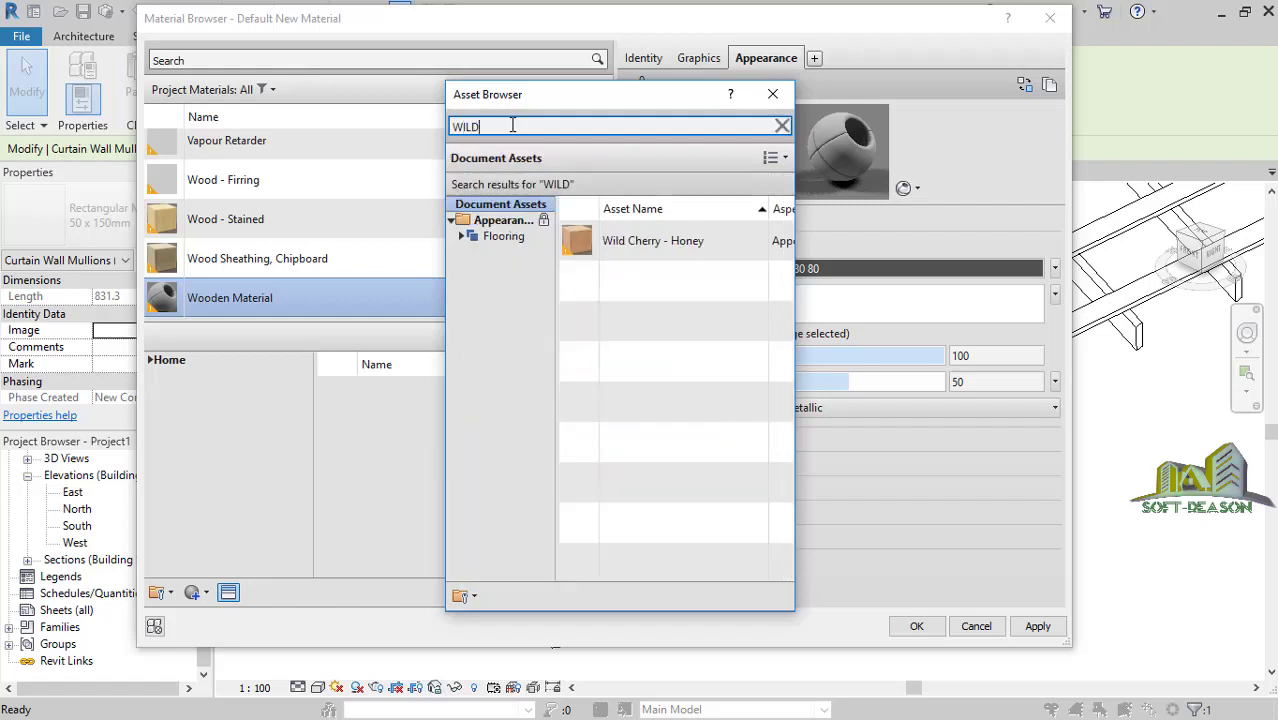
Replace Wooden Material's appearance asset with Wild Cherry - Honey and close the Asset Browser.
click(613, 246)
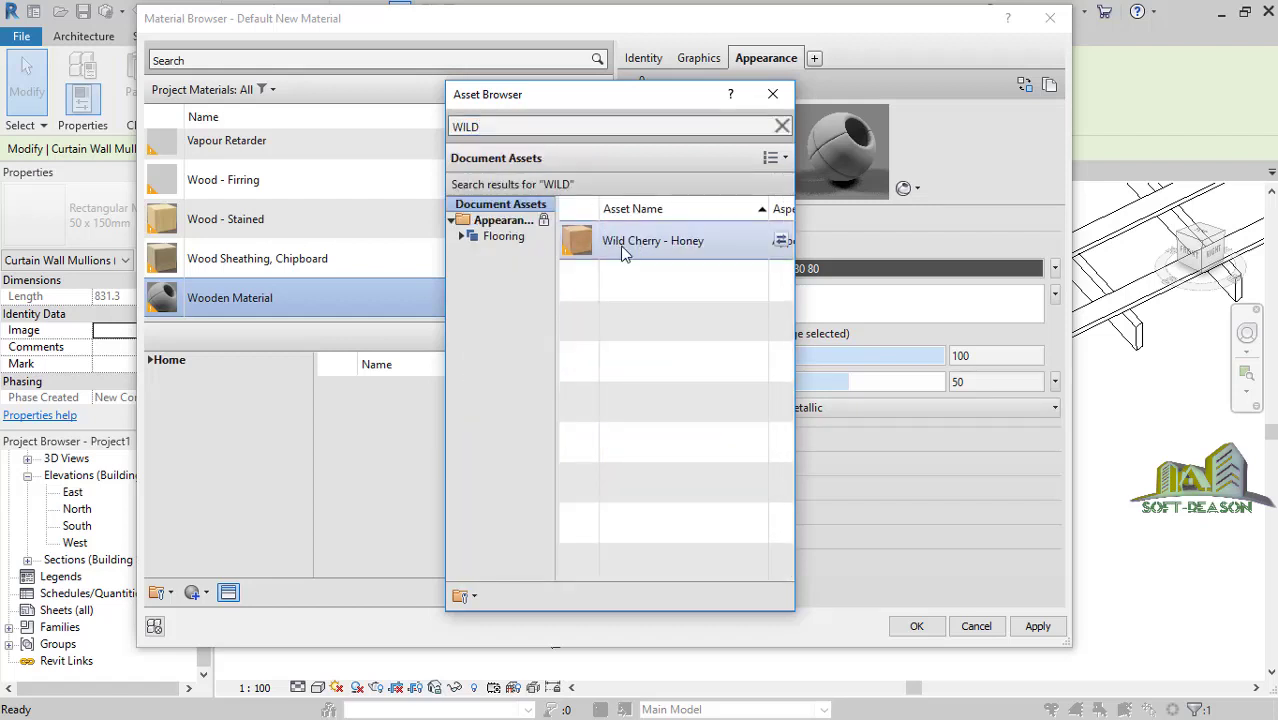
click(781, 240)
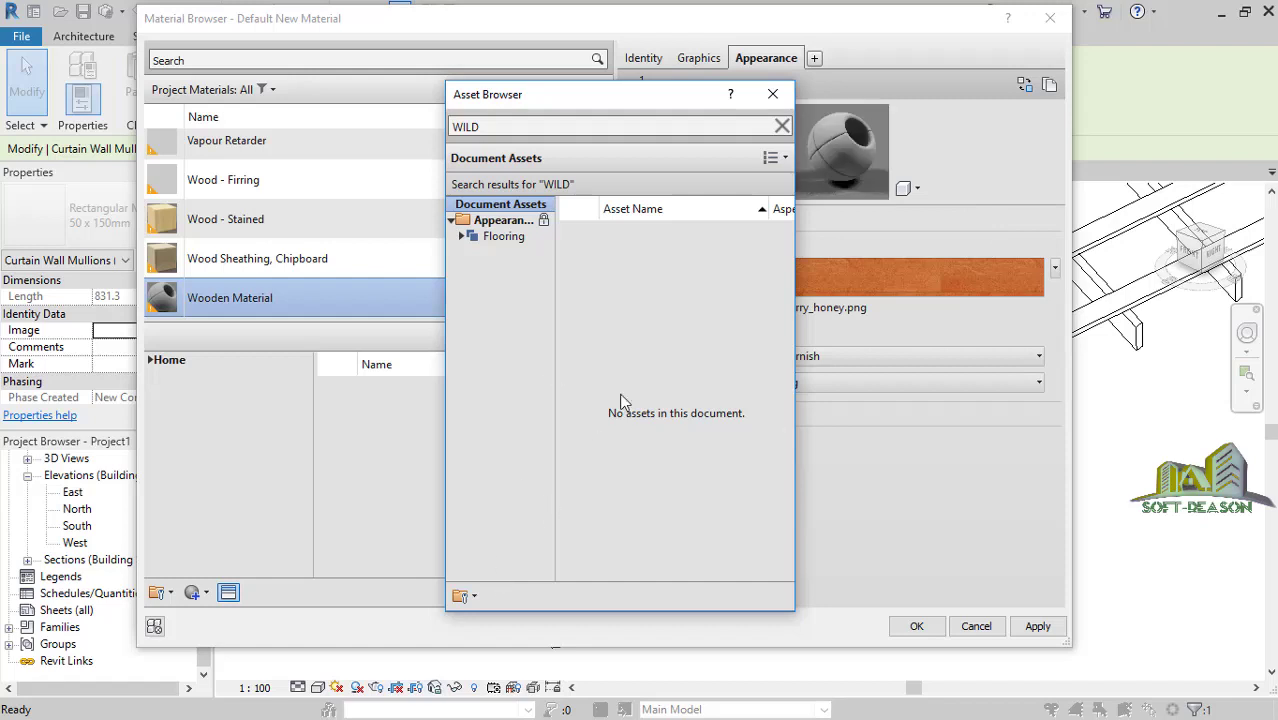
click(772, 94)
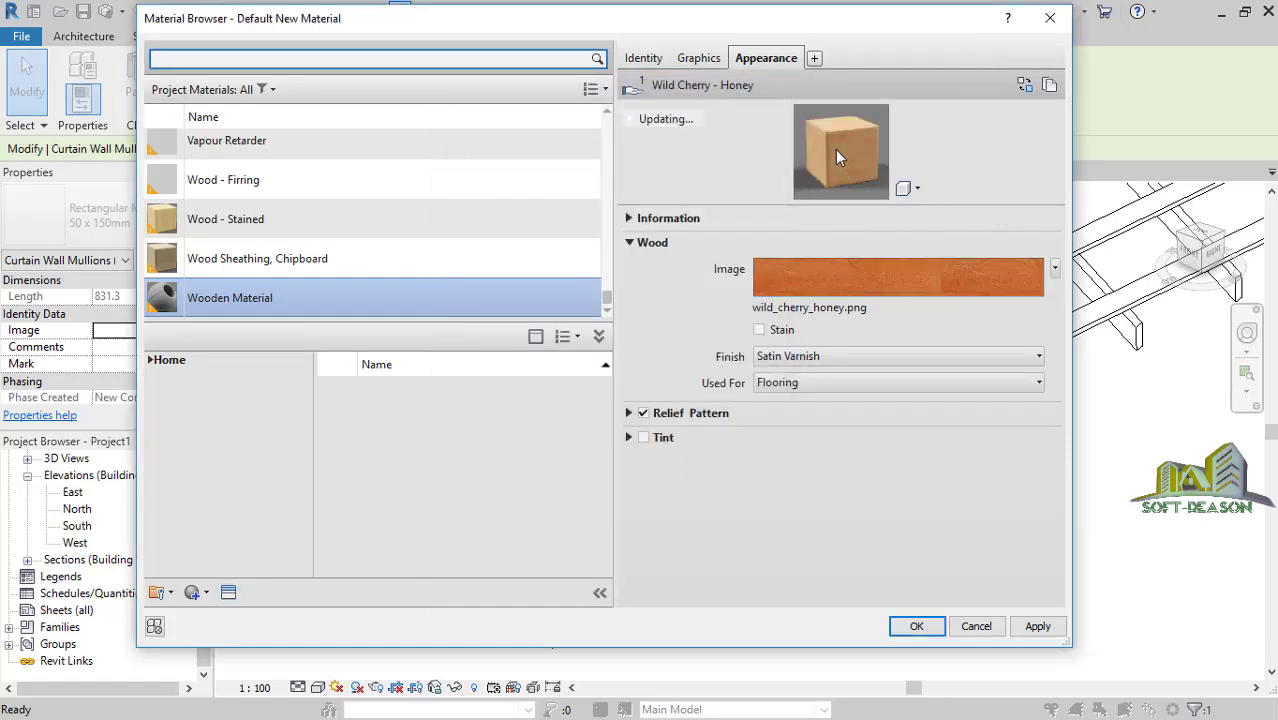
Apply Wooden Material to the 50 x 150mm Rectangular Mullion type, confirm the type properties and deselect the mullion.
click(1037, 627)
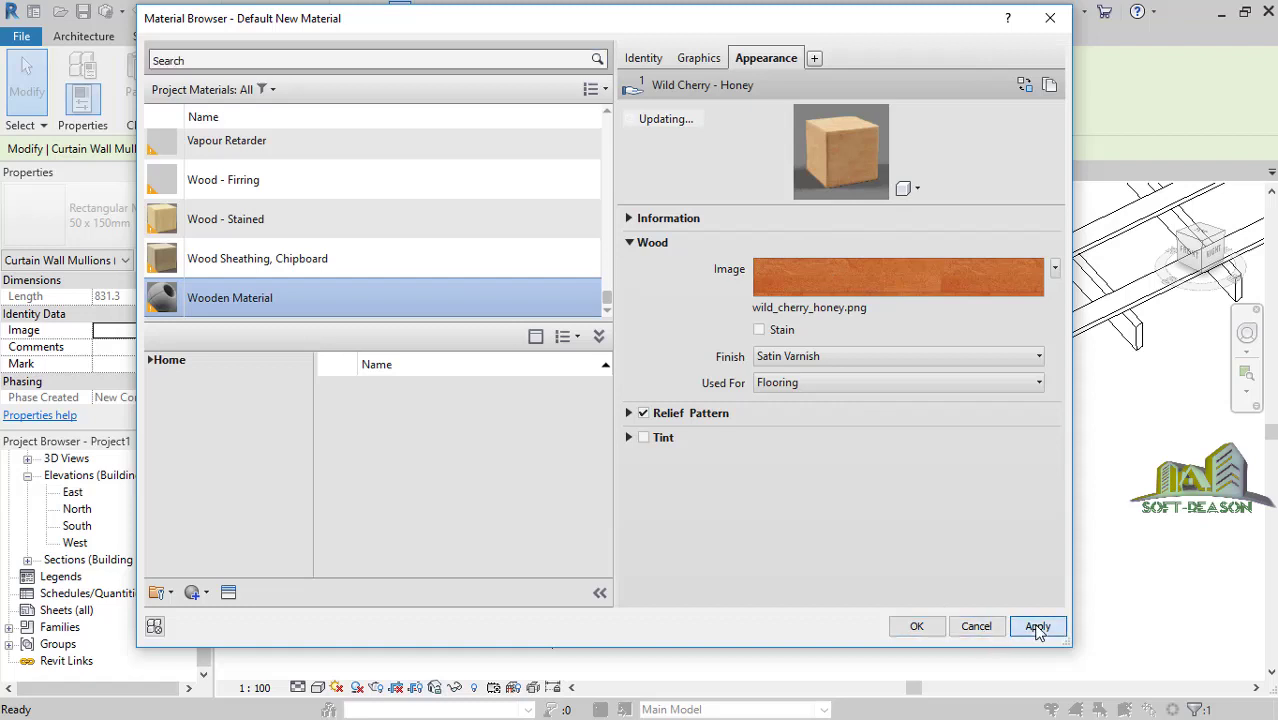
click(913, 627)
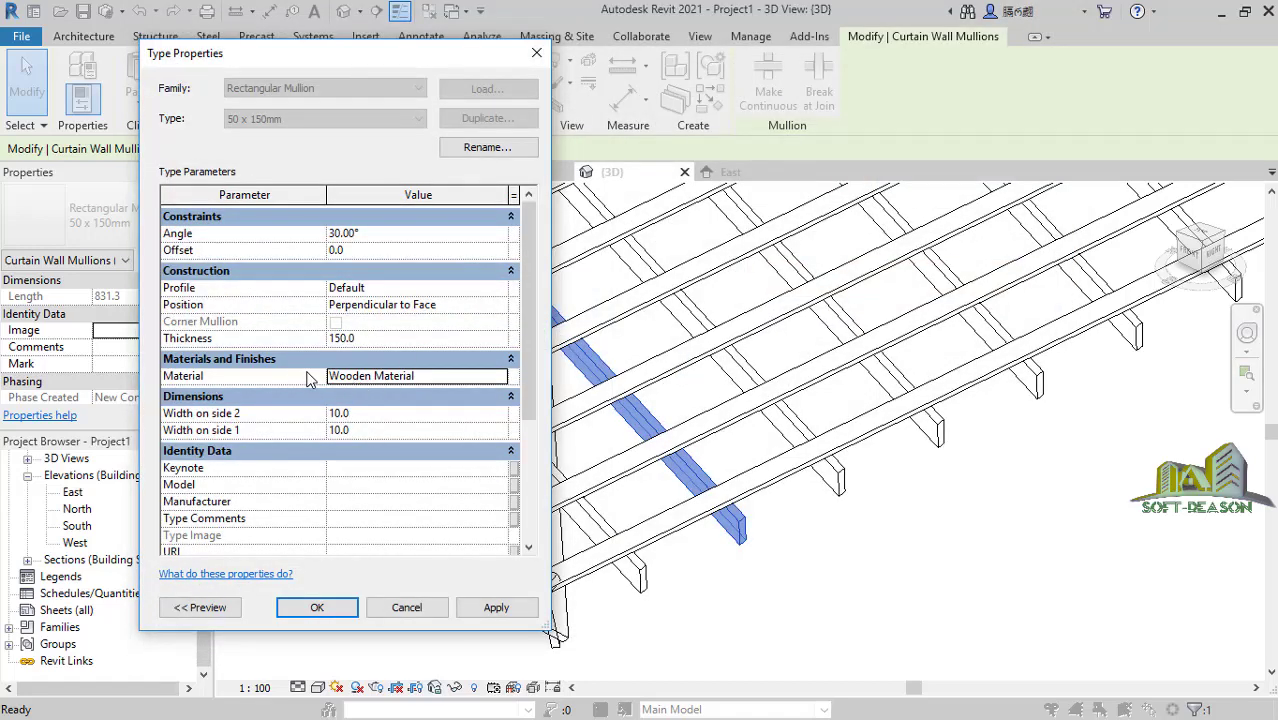
click(503, 613)
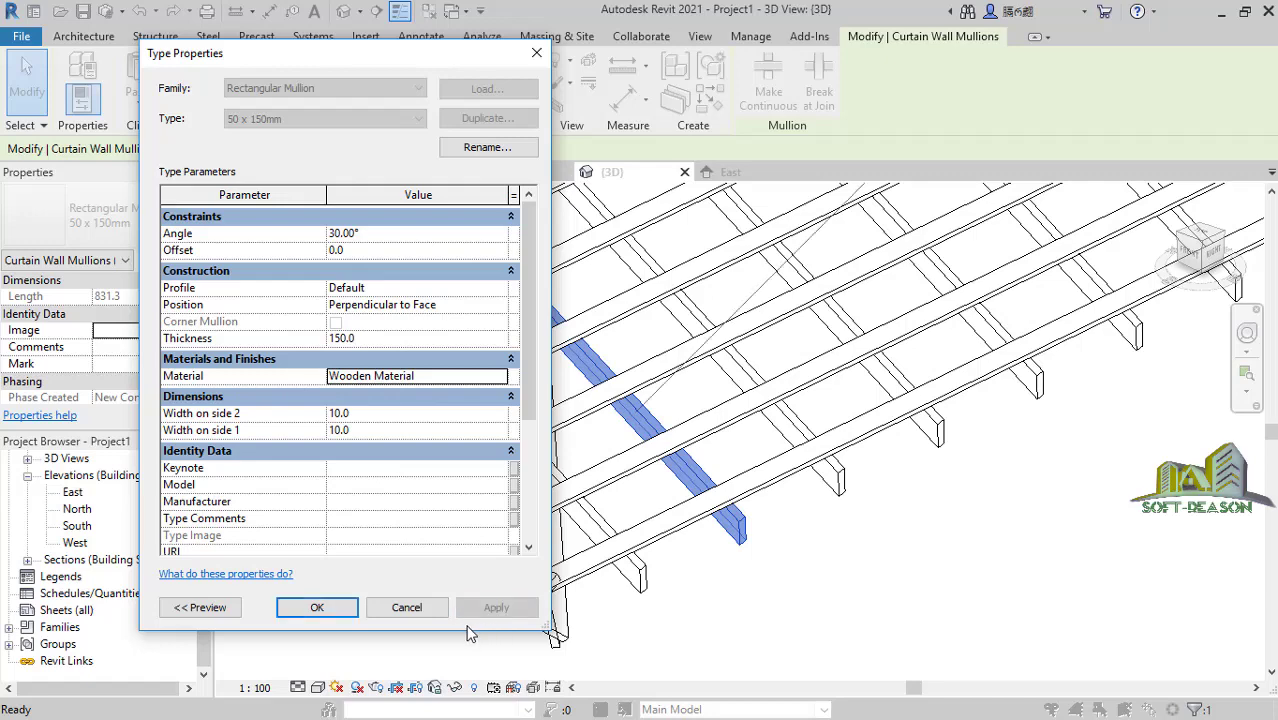
click(320, 610)
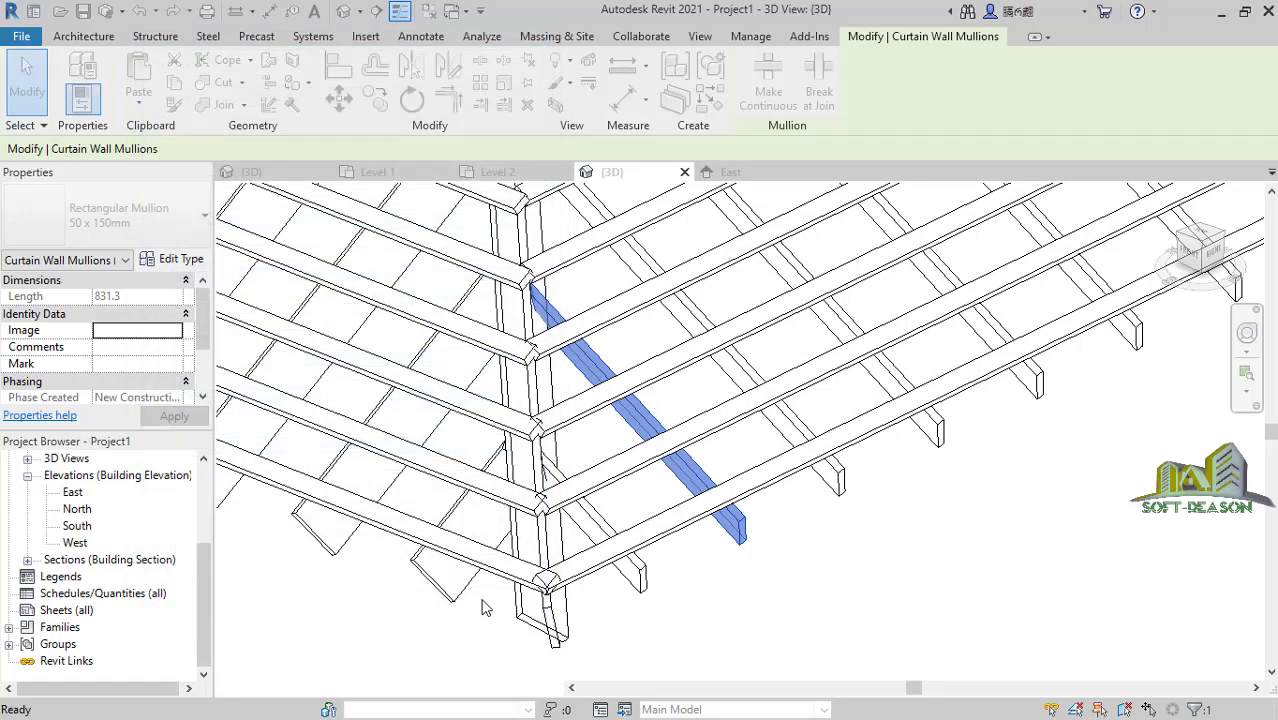
click(650, 603)
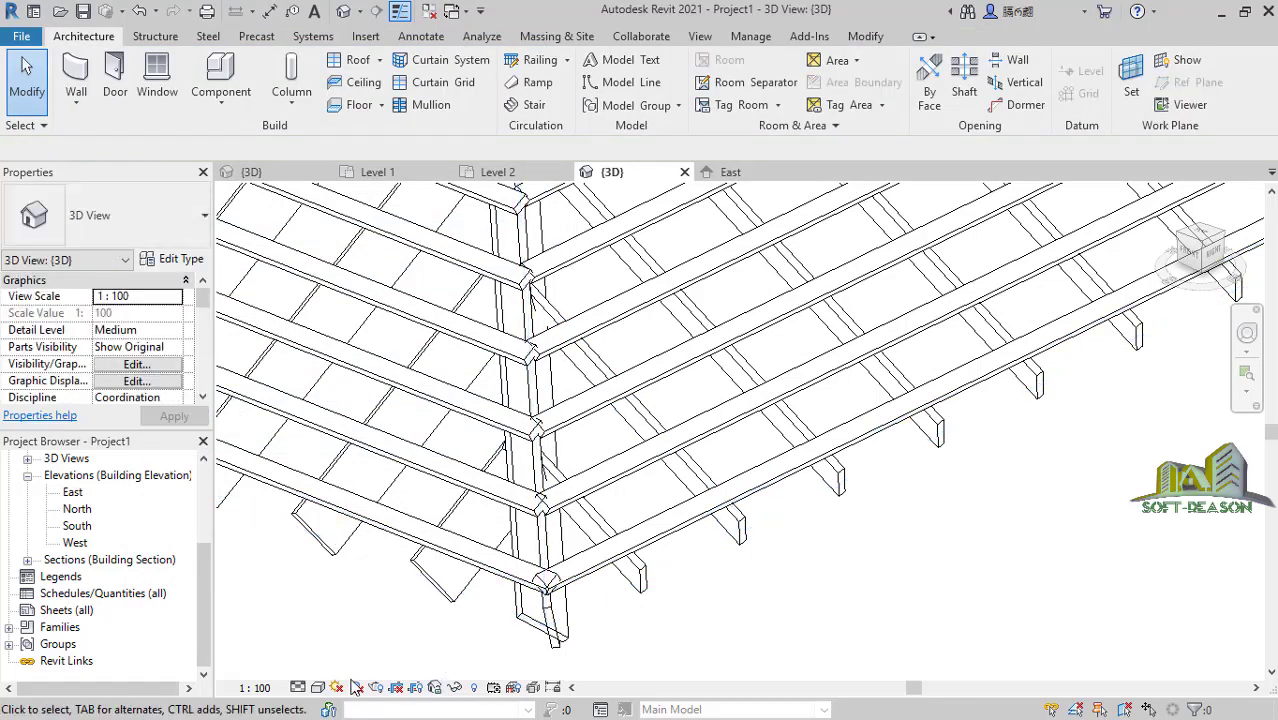
Set the 3D view's visual style to Consistent Colors and inspect the material on the roof's rafters and purlins.
click(318, 687)
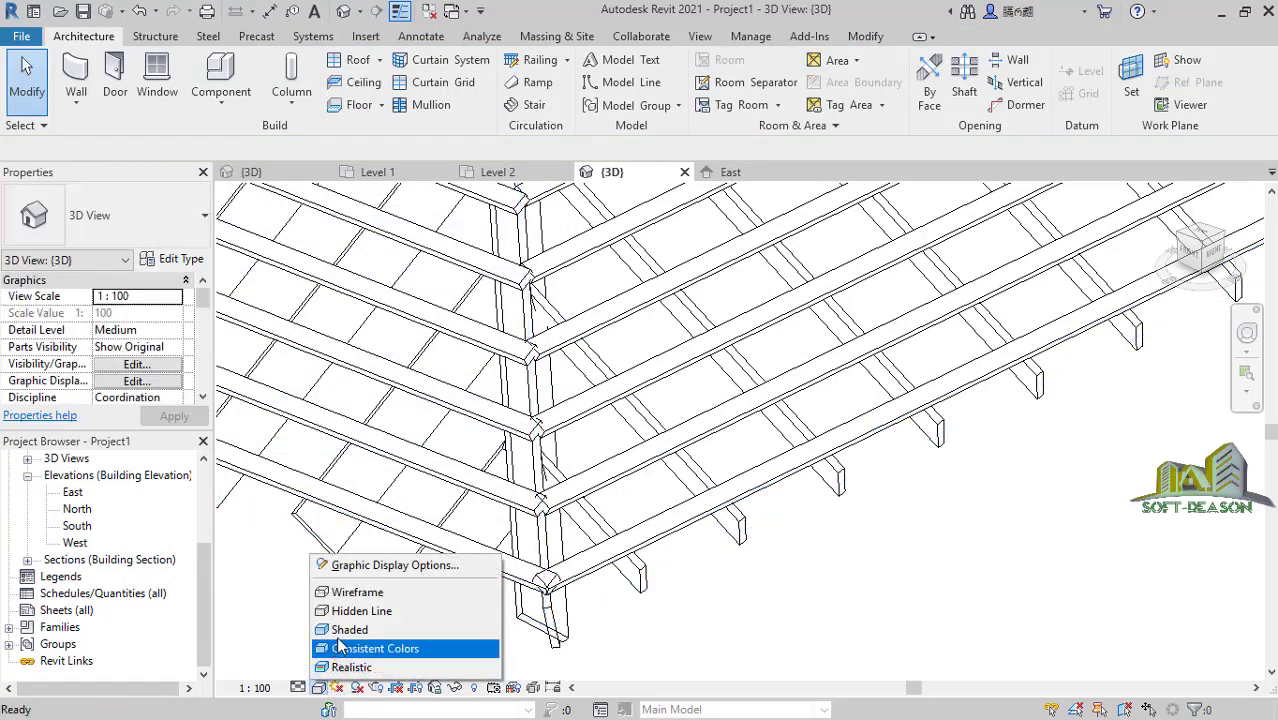
click(375, 648)
scroll(712, 508, down, 6)
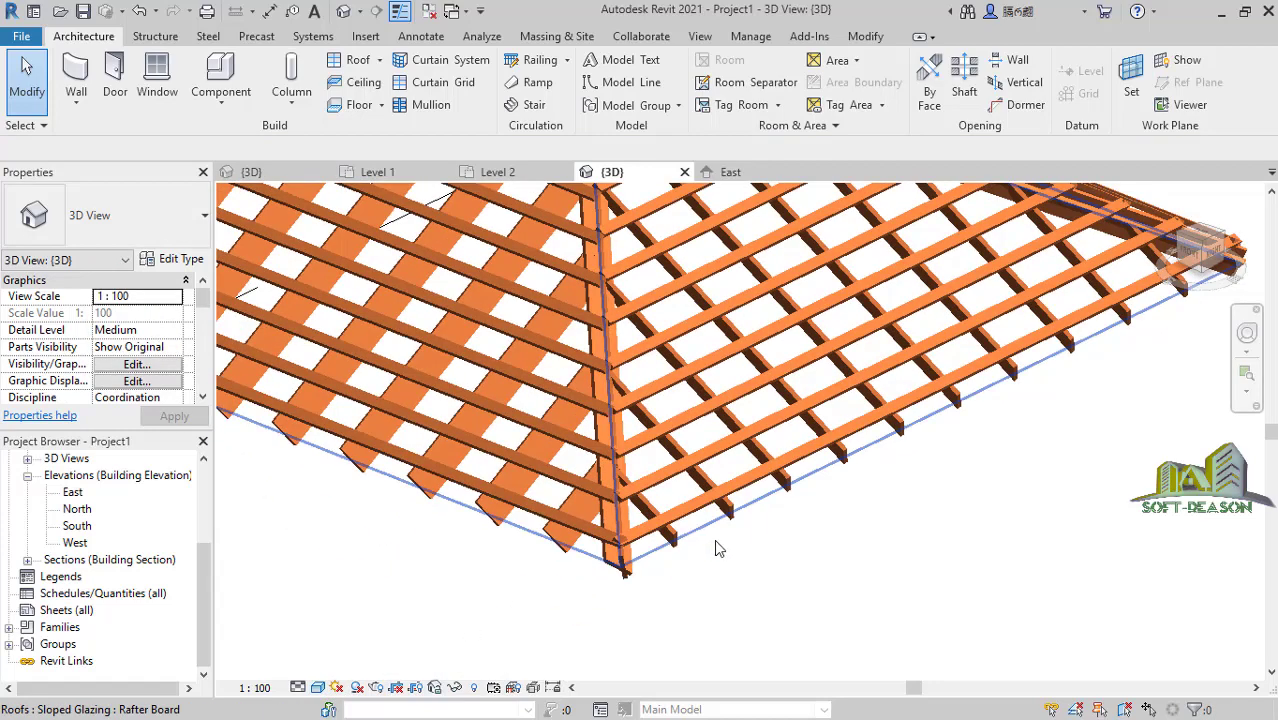
scroll(908, 335, up, 5)
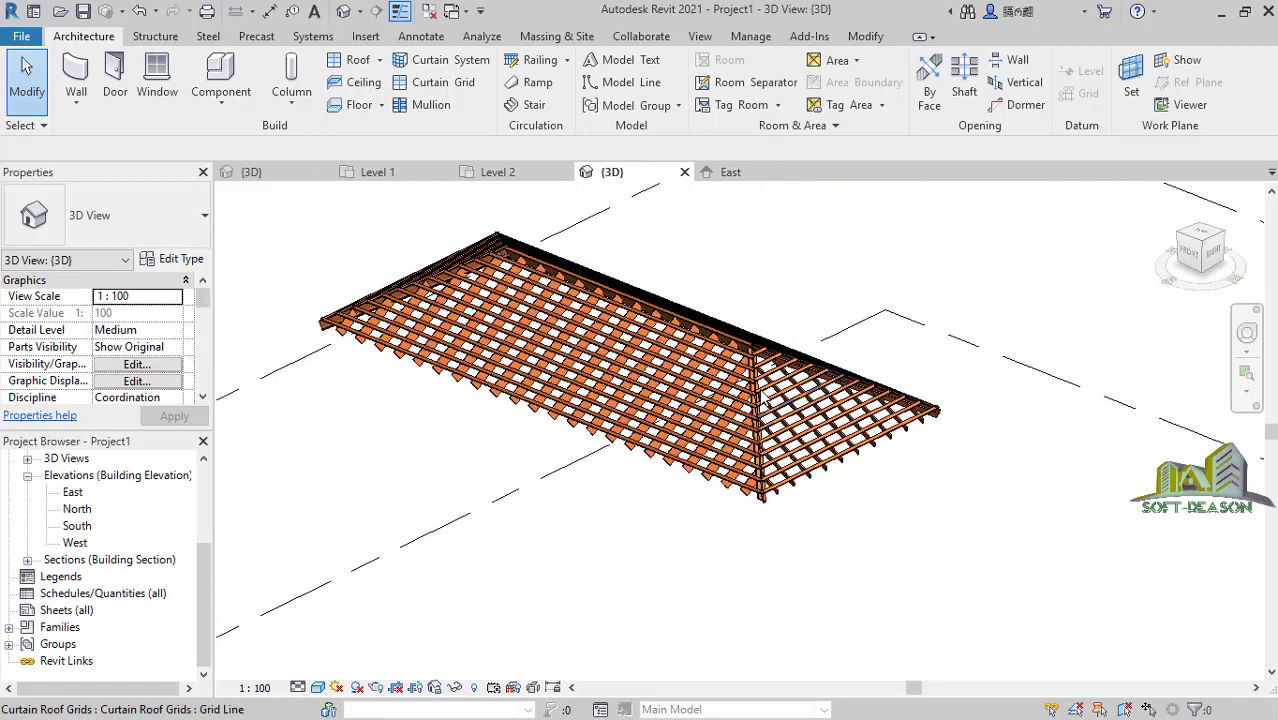
scroll(833, 455, down, 4)
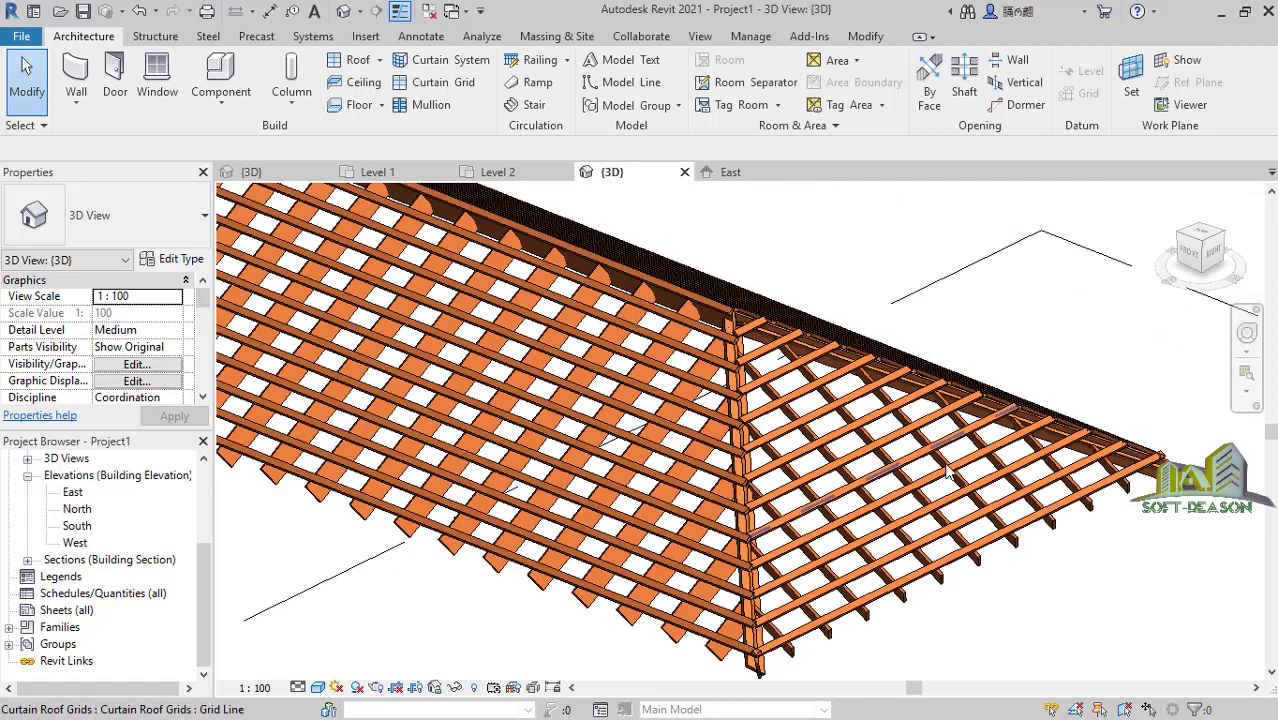
scroll(862, 420, up, 3)
scroll(862, 420, down, 3)
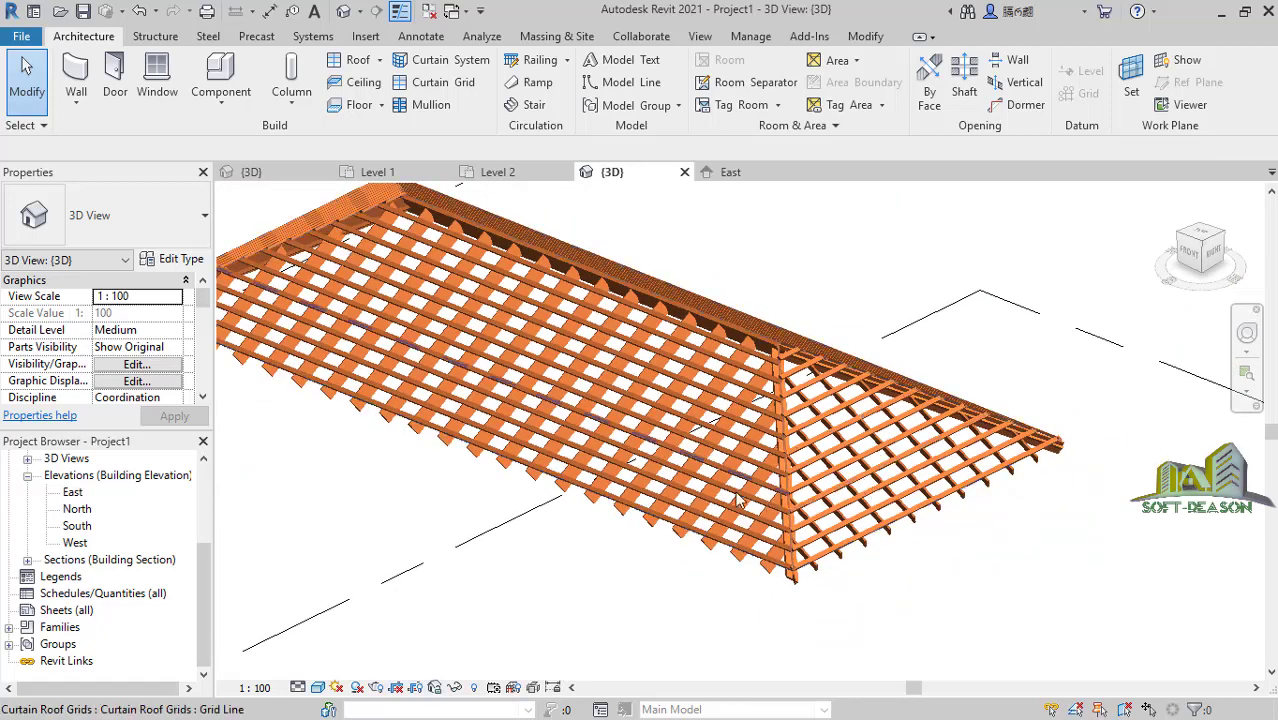
scroll(816, 485, up, 3)
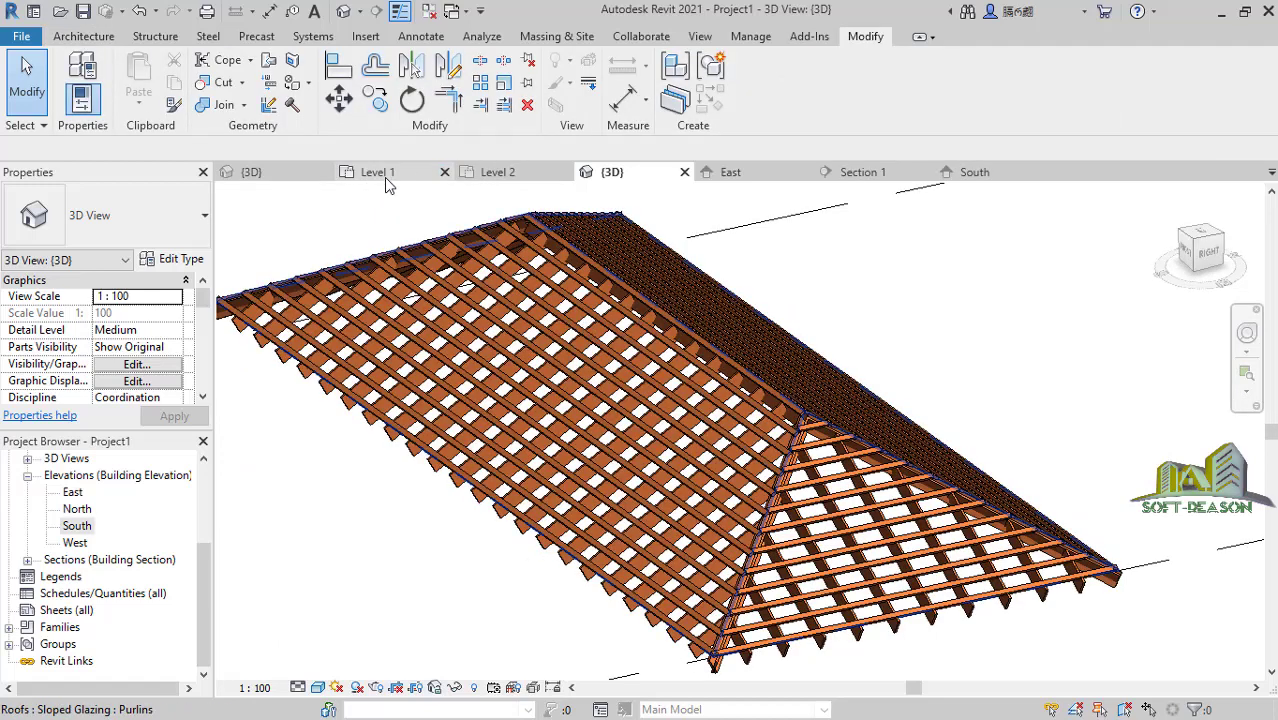
View the Level 2 floor plan, then open the Section 1 view of the roof.
click(510, 178)
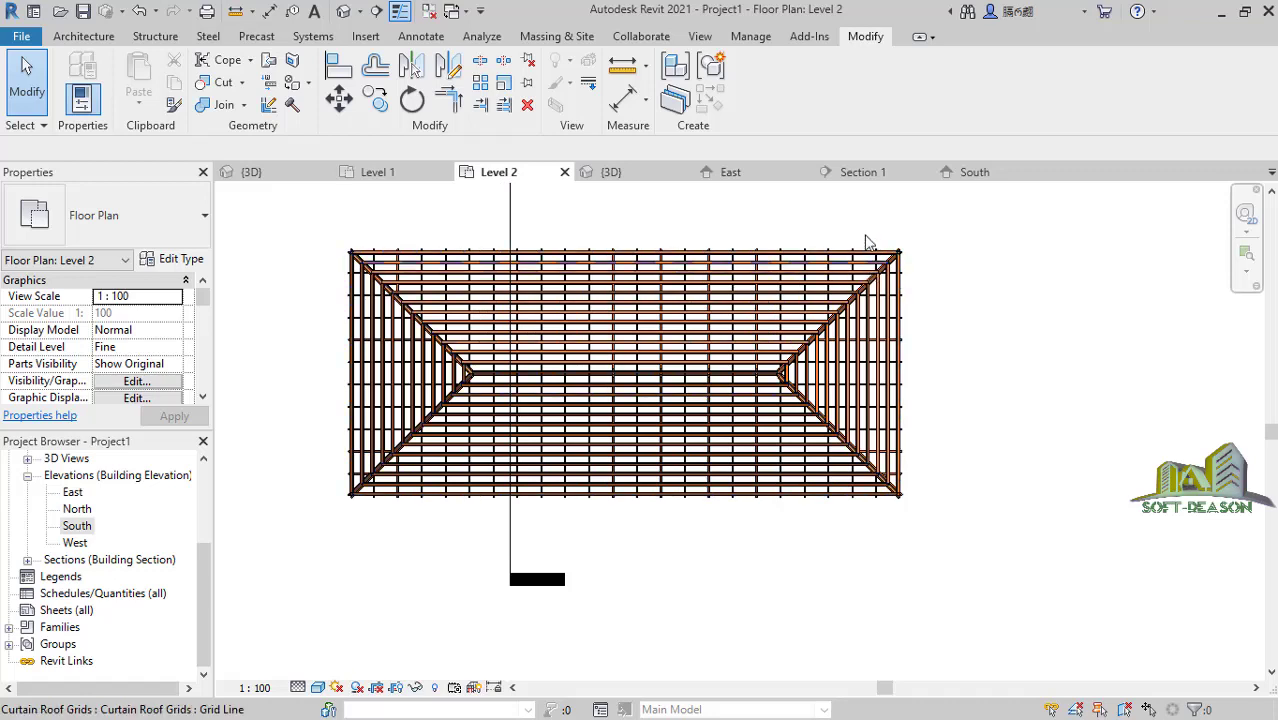
click(862, 176)
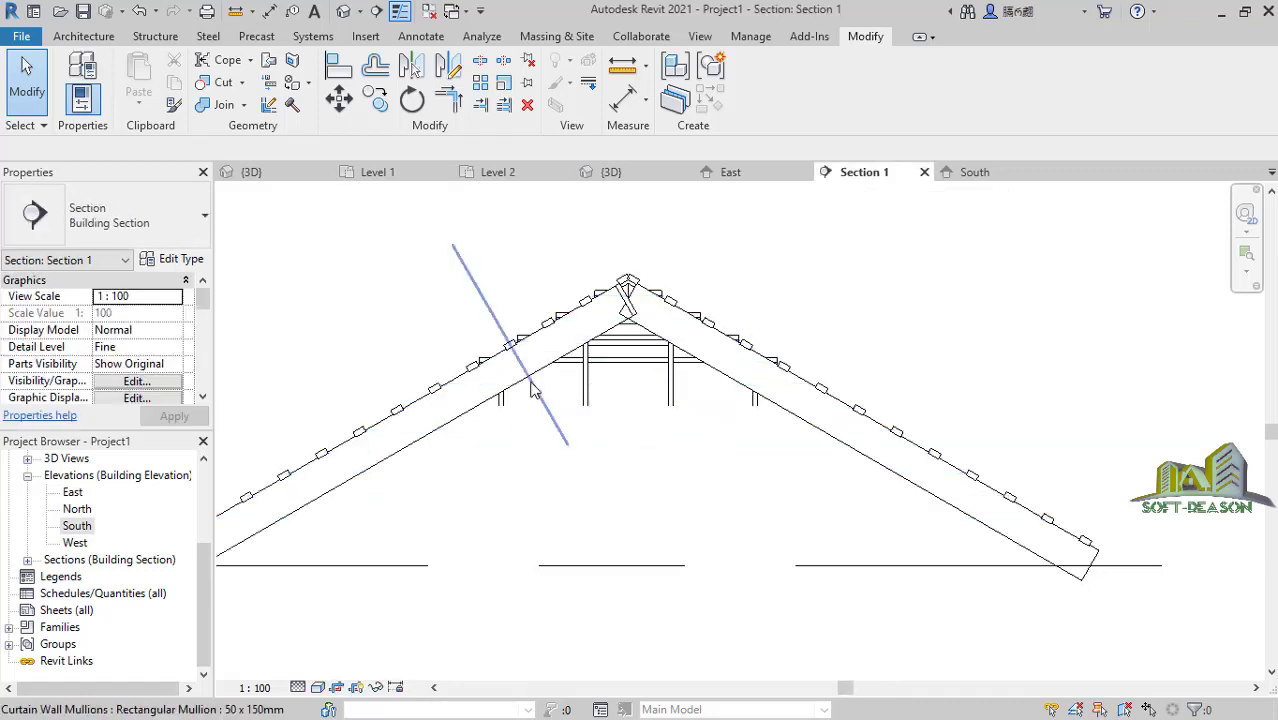
scroll(565, 325, up, 3)
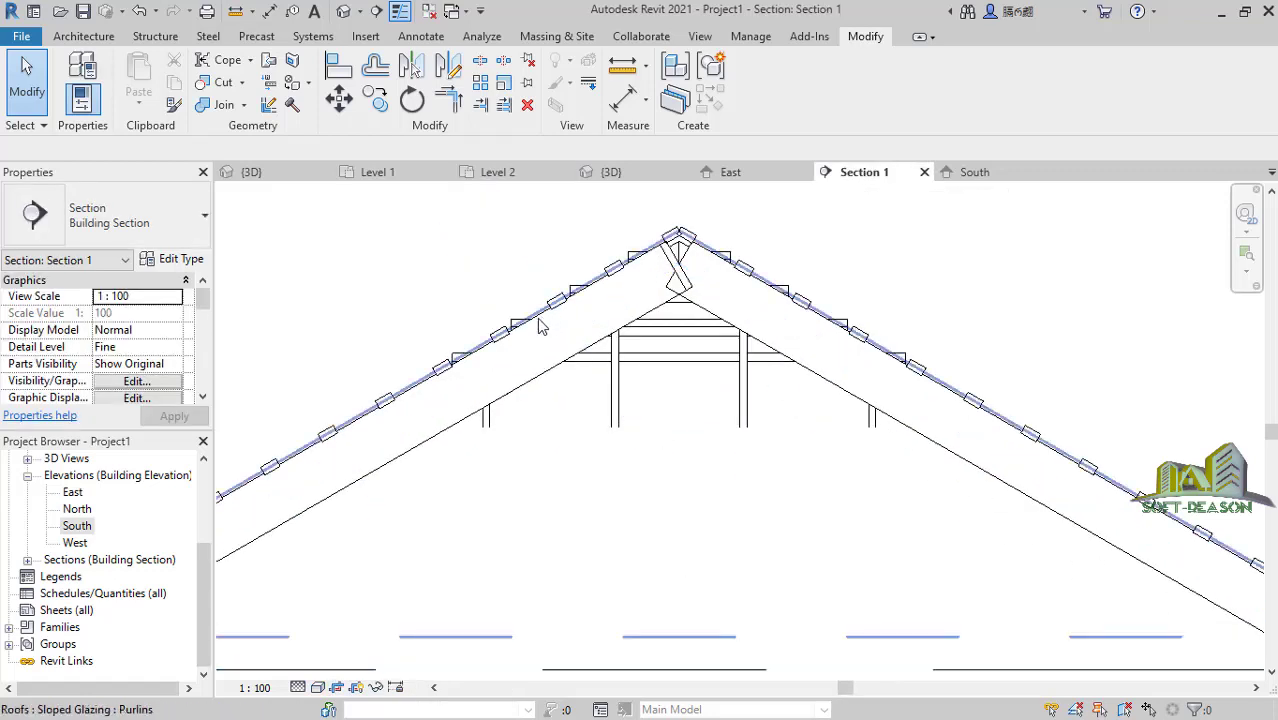
Create an in-place model component in the Roofs category and name it Tie.
click(74, 37)
click(222, 98)
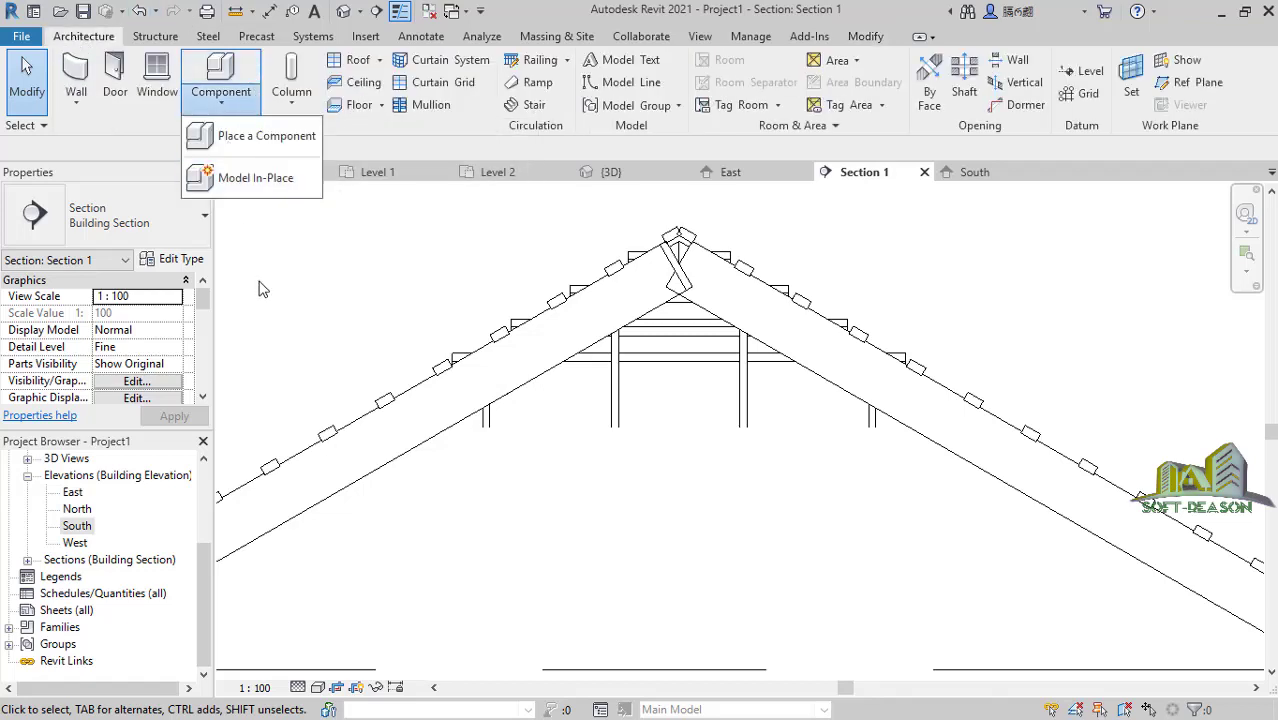
click(249, 177)
scroll(563, 355, down, 2)
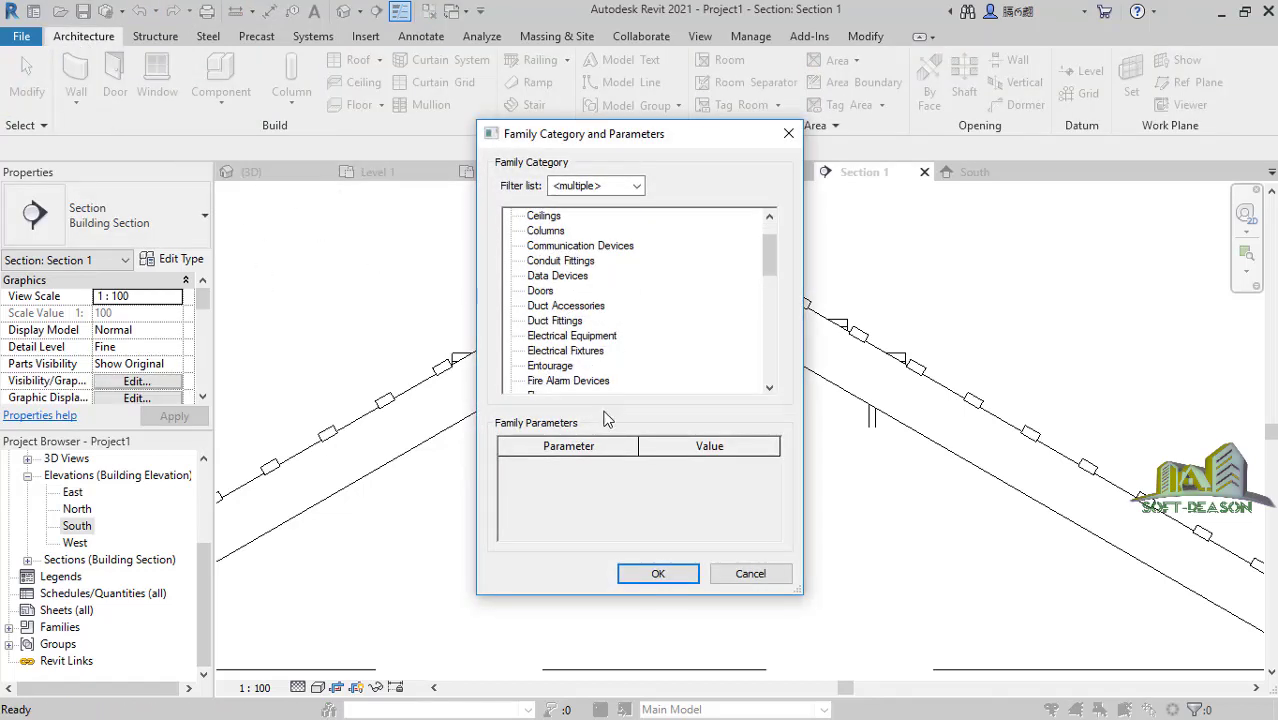
scroll(563, 355, down, 5)
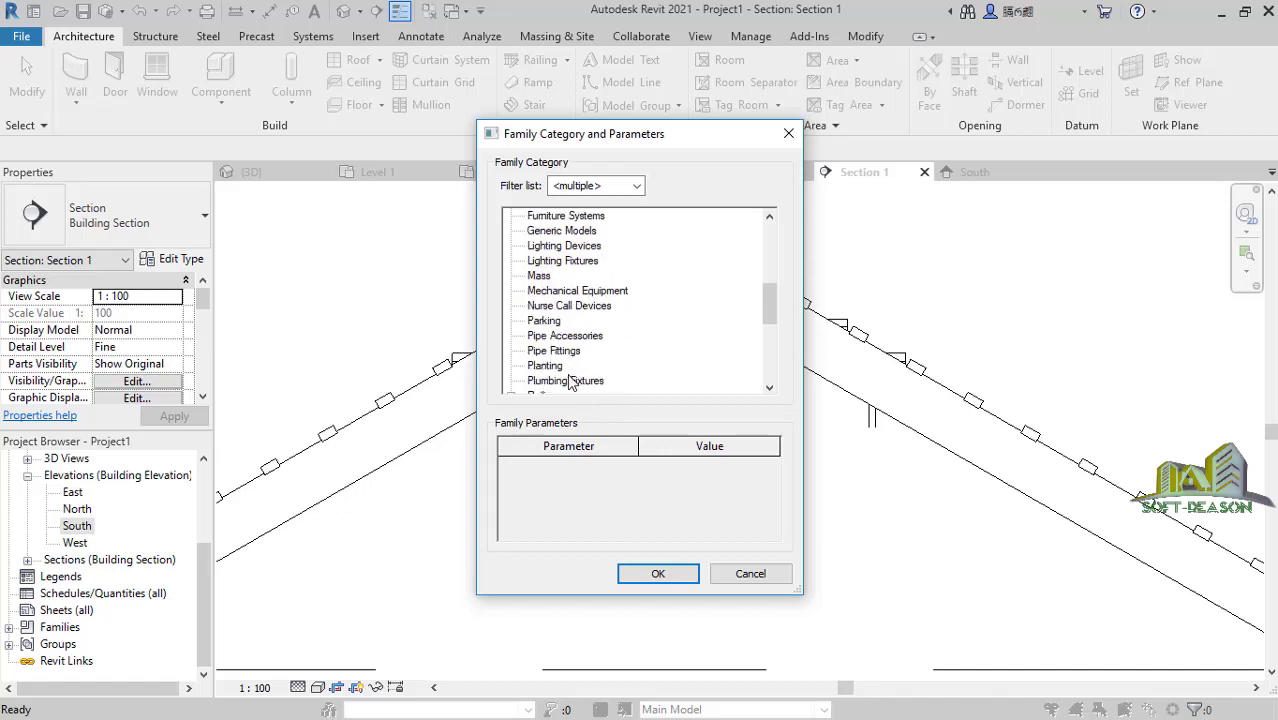
scroll(566, 378, up, 1)
click(545, 381)
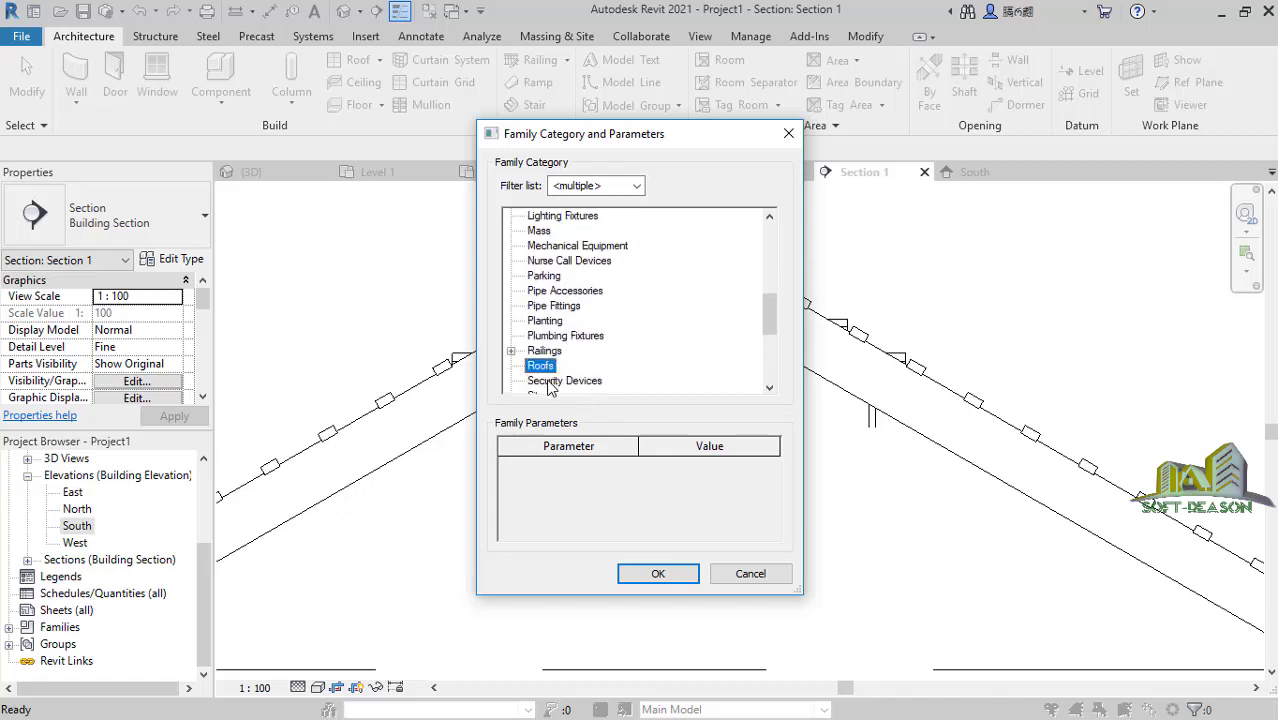
click(642, 576)
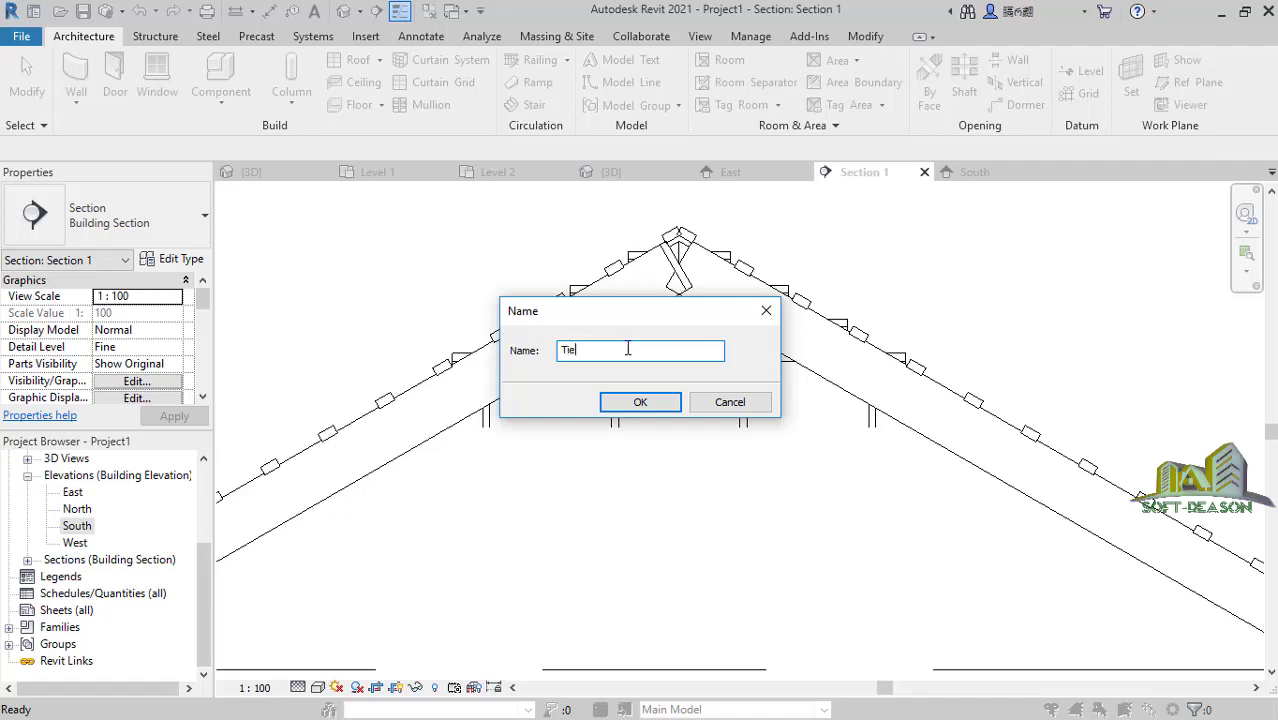
click(638, 402)
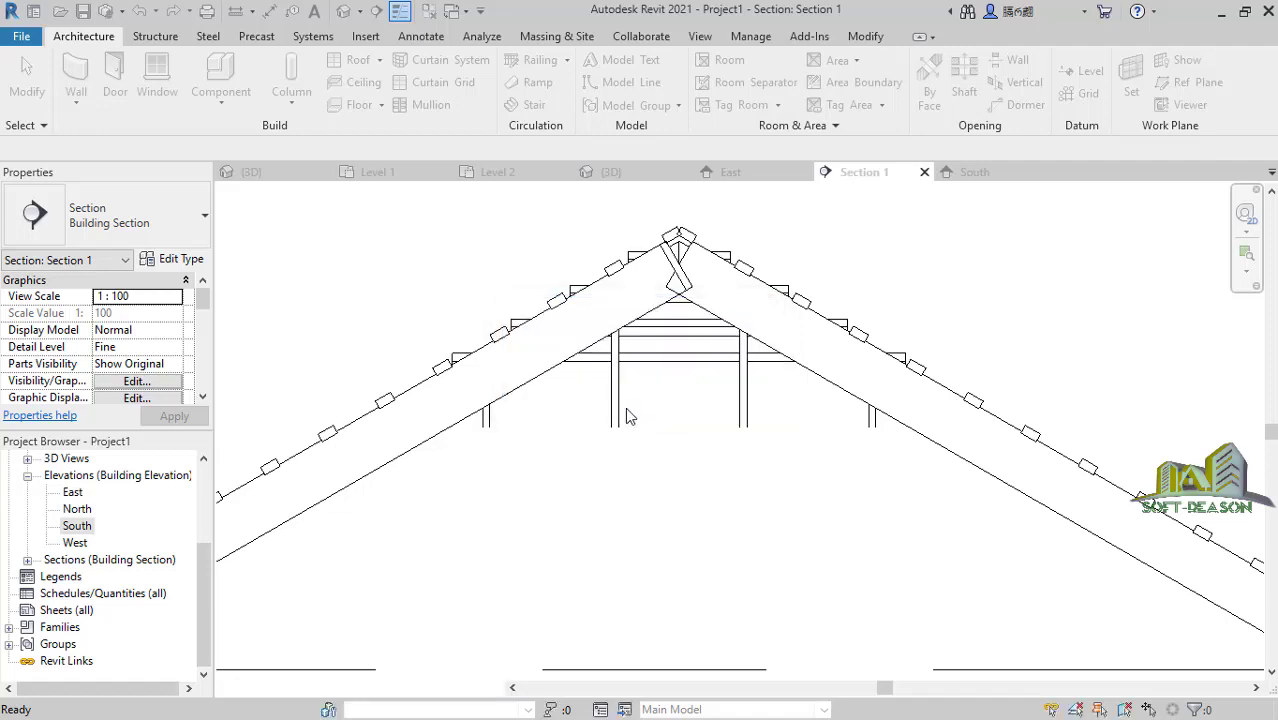
Start an extrusion on a work plane picked from the face of the rafter right of the ridge, and show that plane.
click(160, 80)
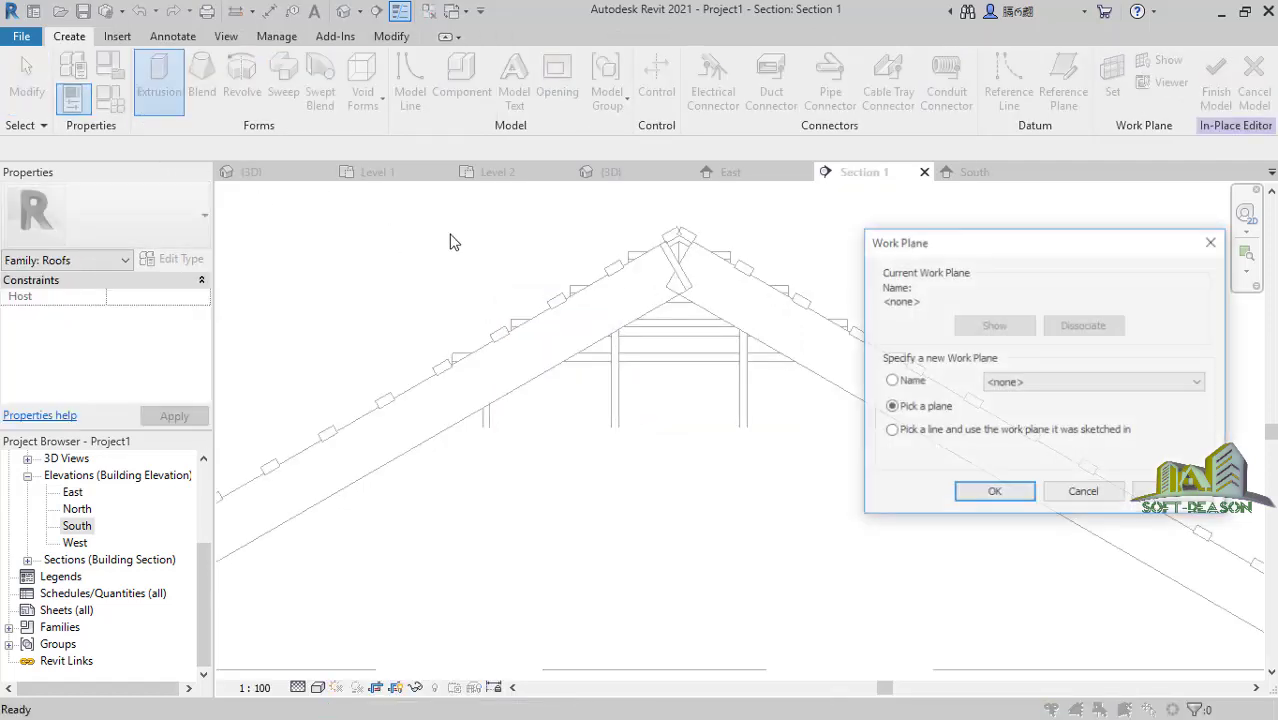
click(994, 492)
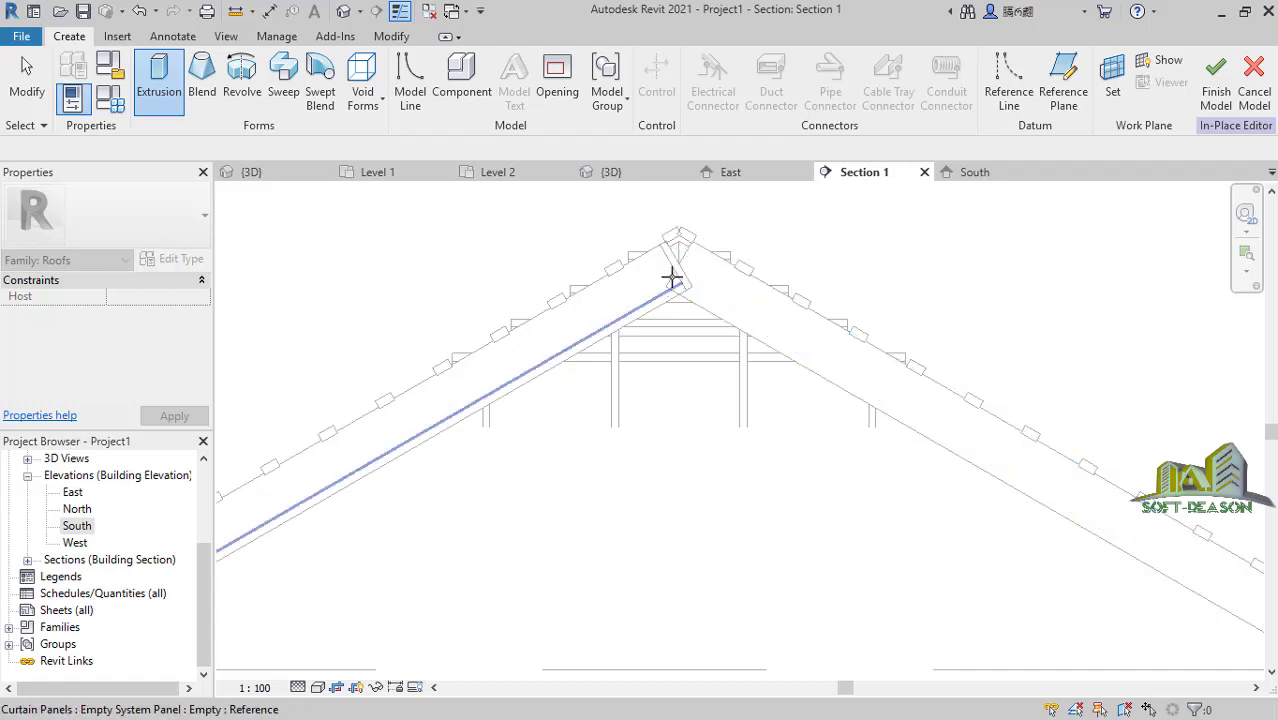
scroll(670, 280, up, 1)
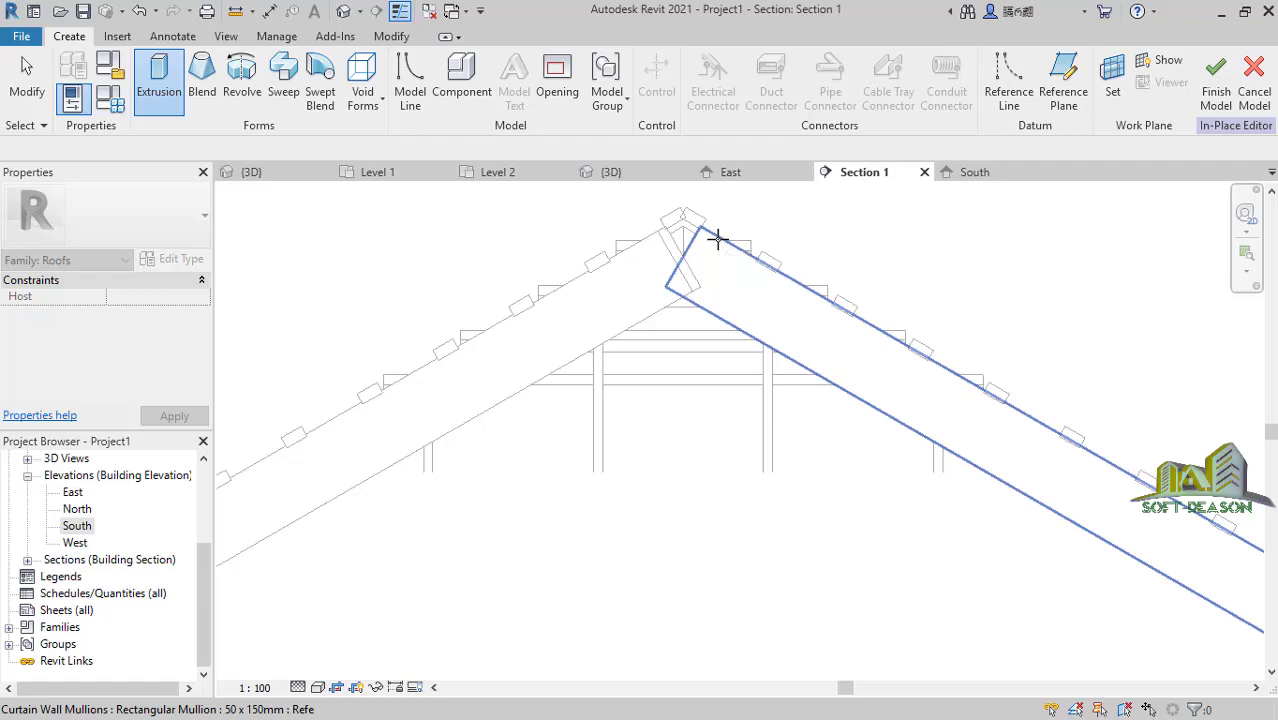
click(715, 239)
scroll(605, 318, down, 3)
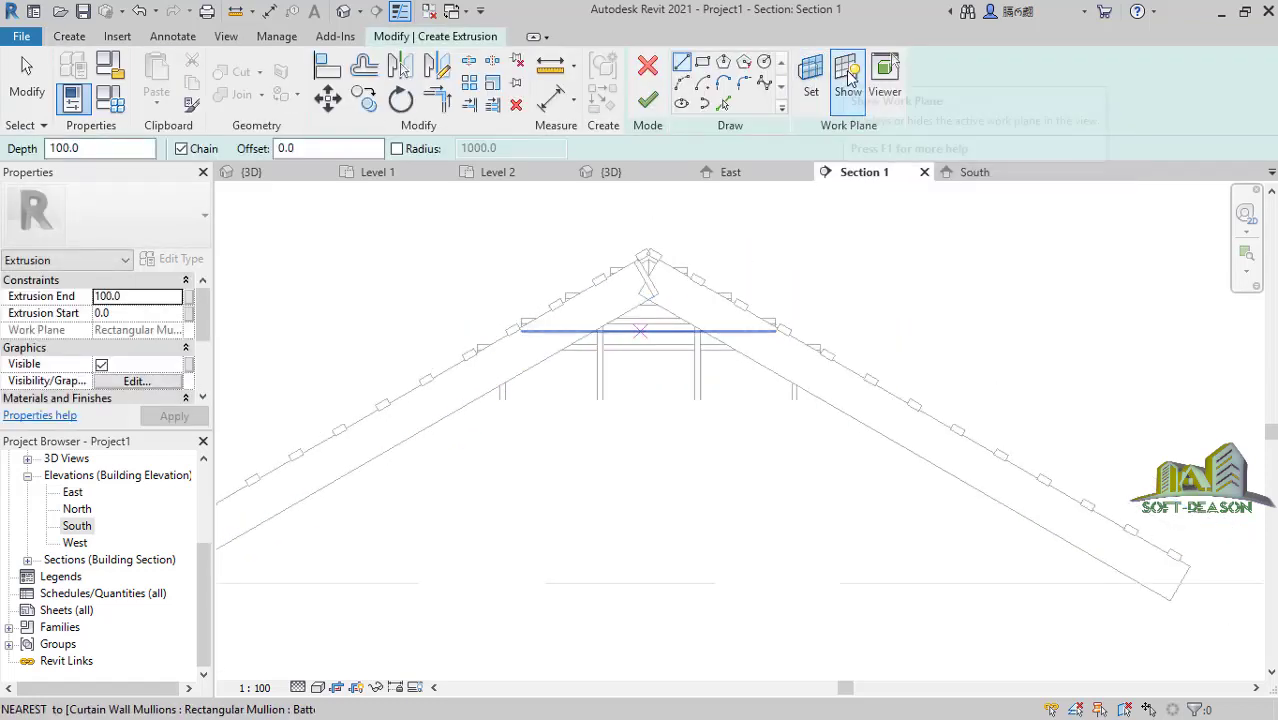
click(847, 72)
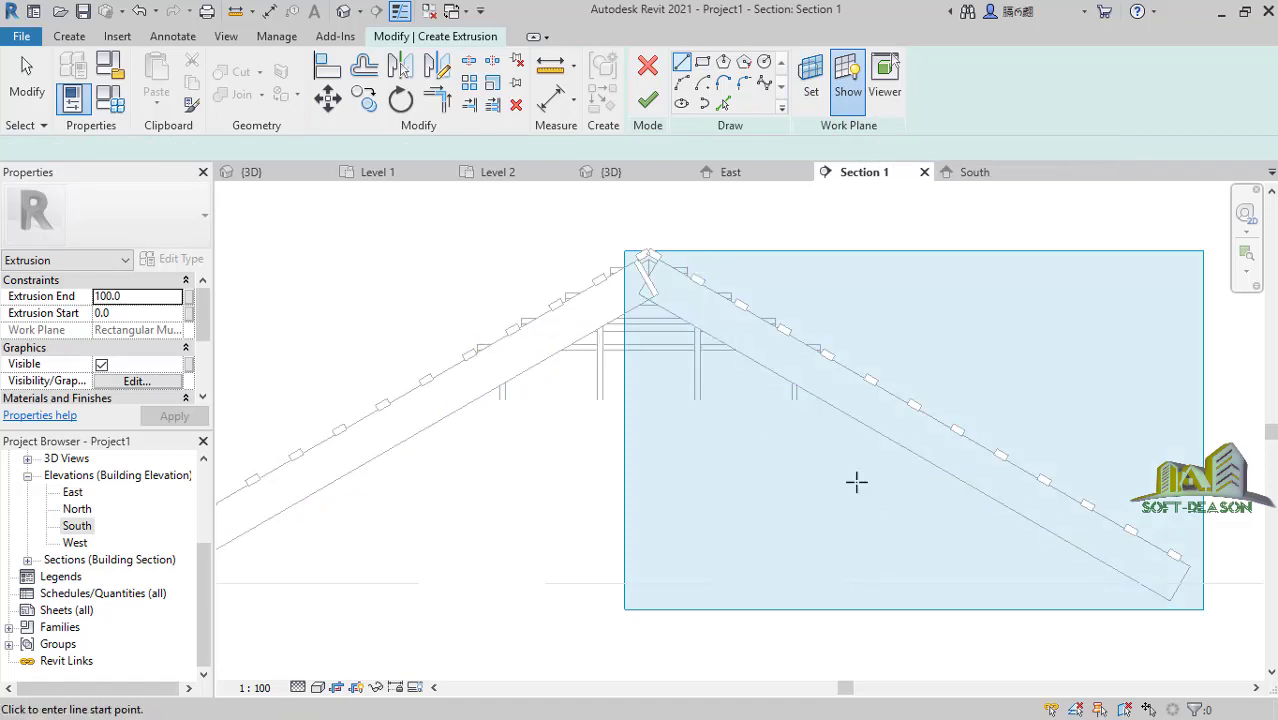
Sketch a horizontal line about 2270 mm long between matching batten endpoints on the top edges of the two opposite rafters.
scroll(861, 445, up, 4)
scroll(842, 434, down, 4)
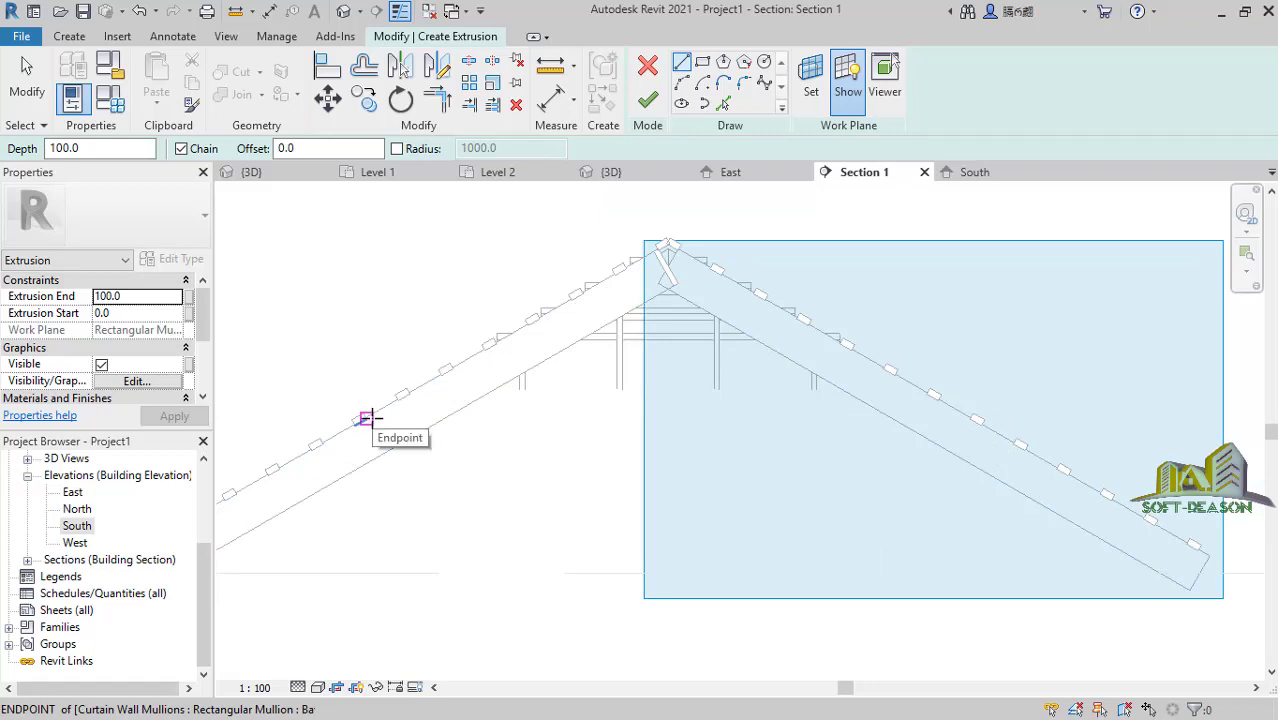
click(365, 418)
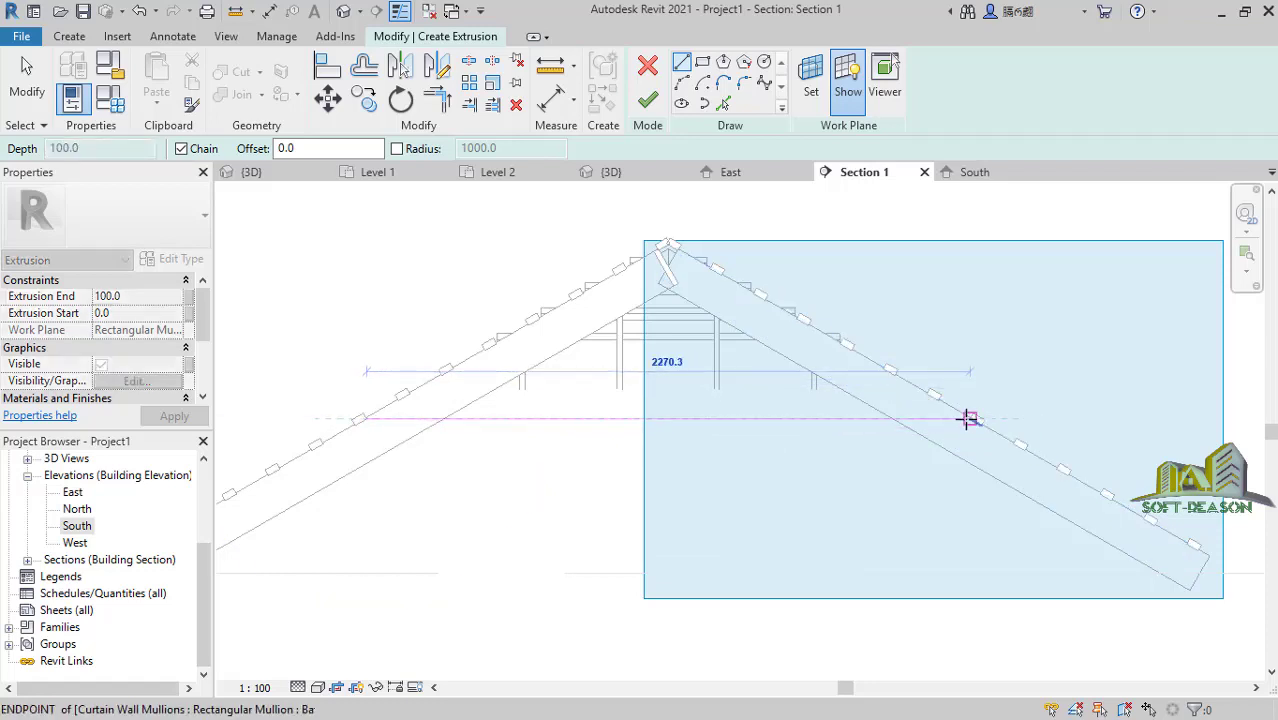
click(970, 418)
click(970, 418)
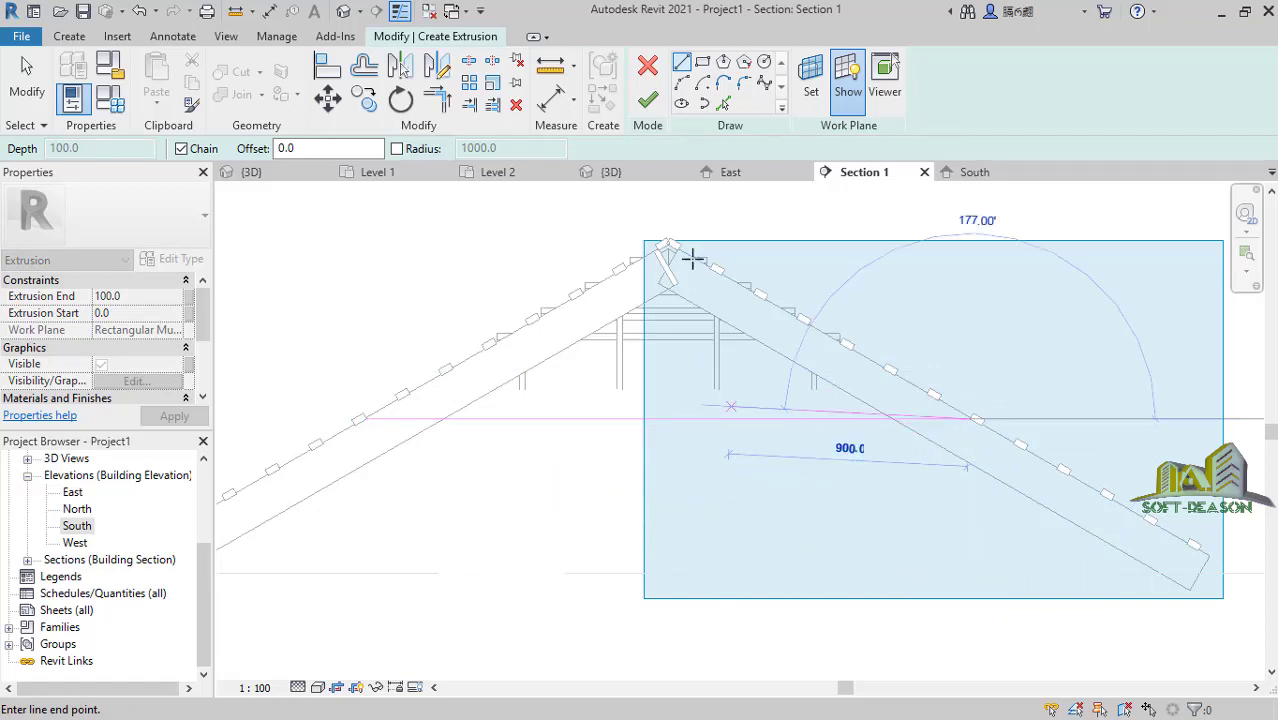
click(14, 97)
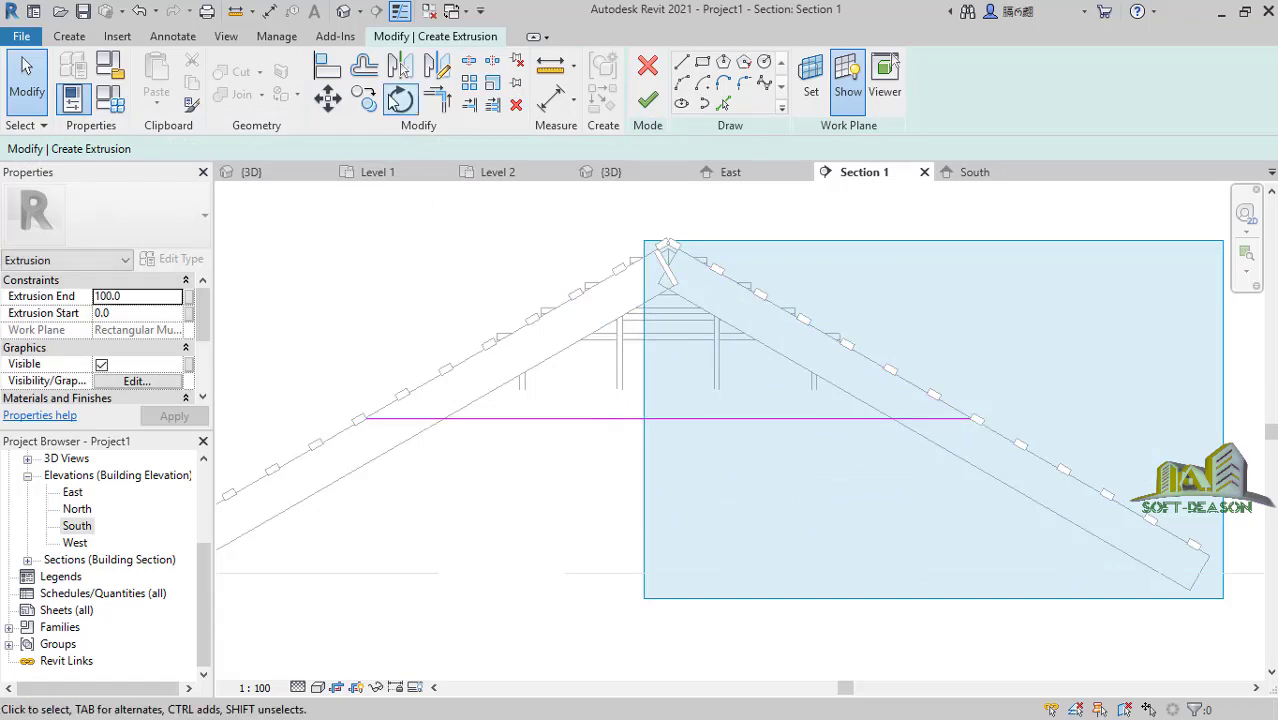
Offset a copy of the horizontal line 125 mm downward and add sketch lines picked from both rafters' top edges.
click(364, 66)
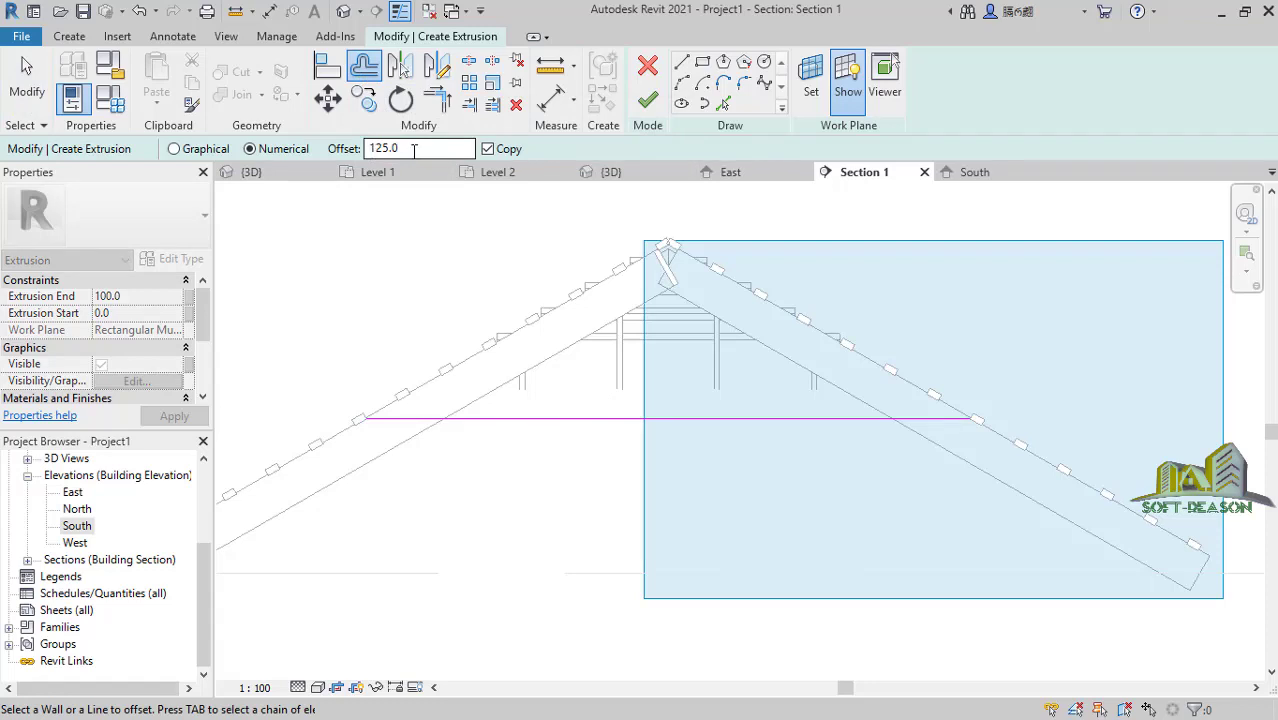
click(561, 427)
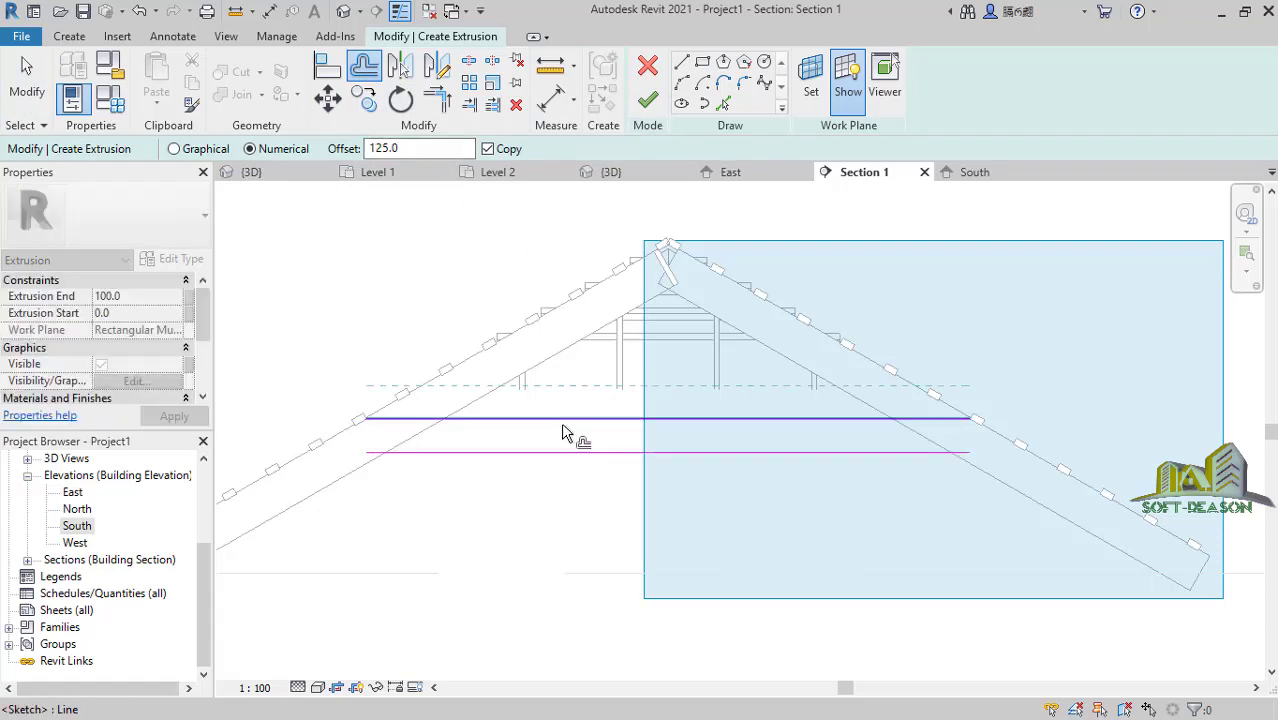
click(724, 104)
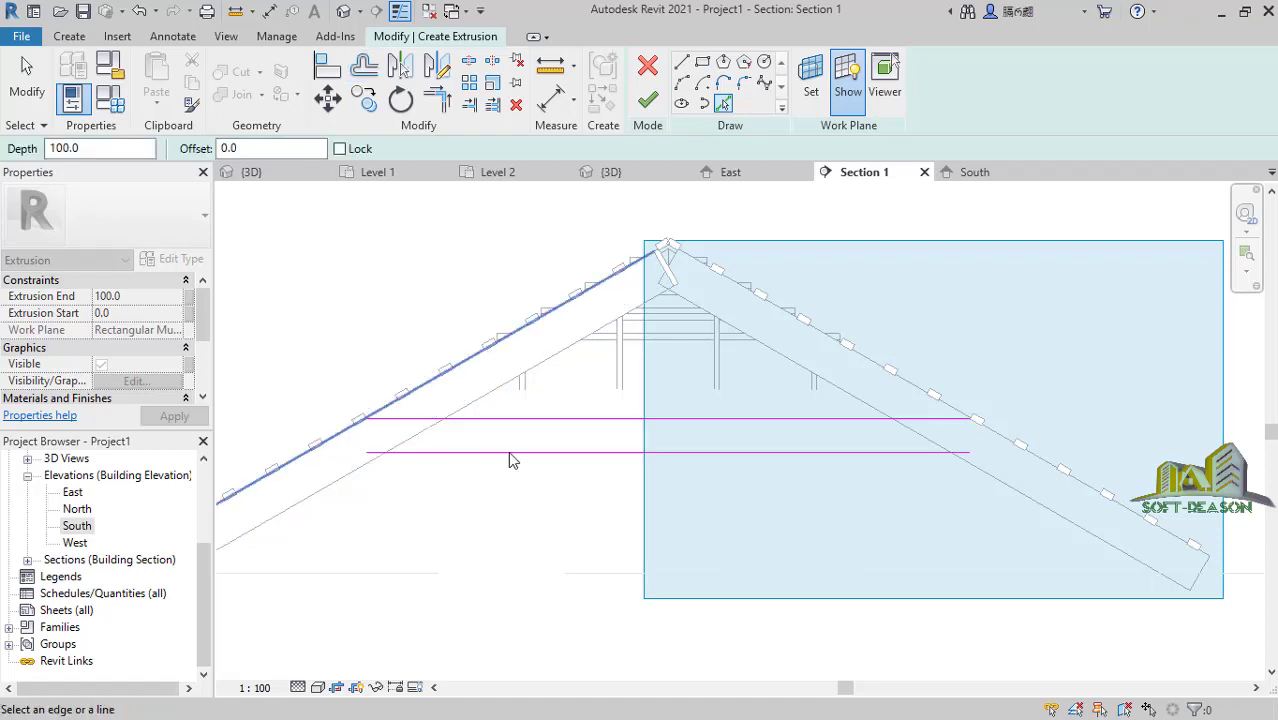
click(508, 333)
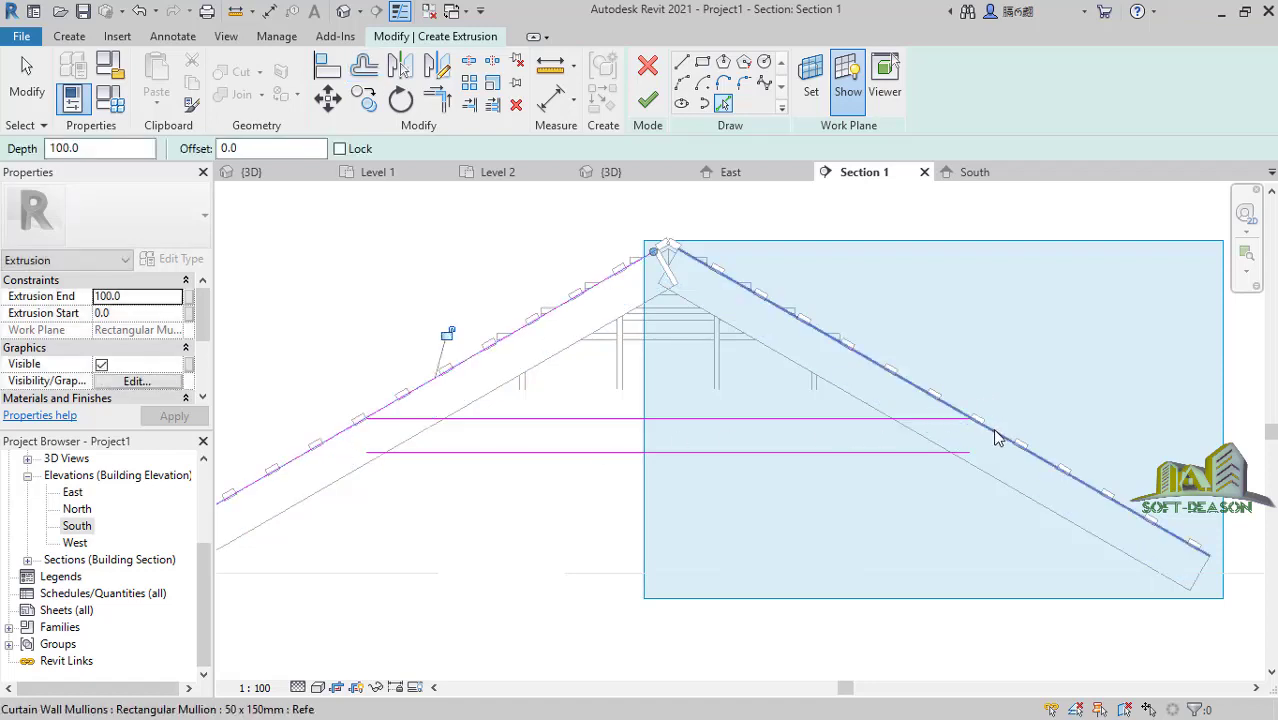
click(996, 437)
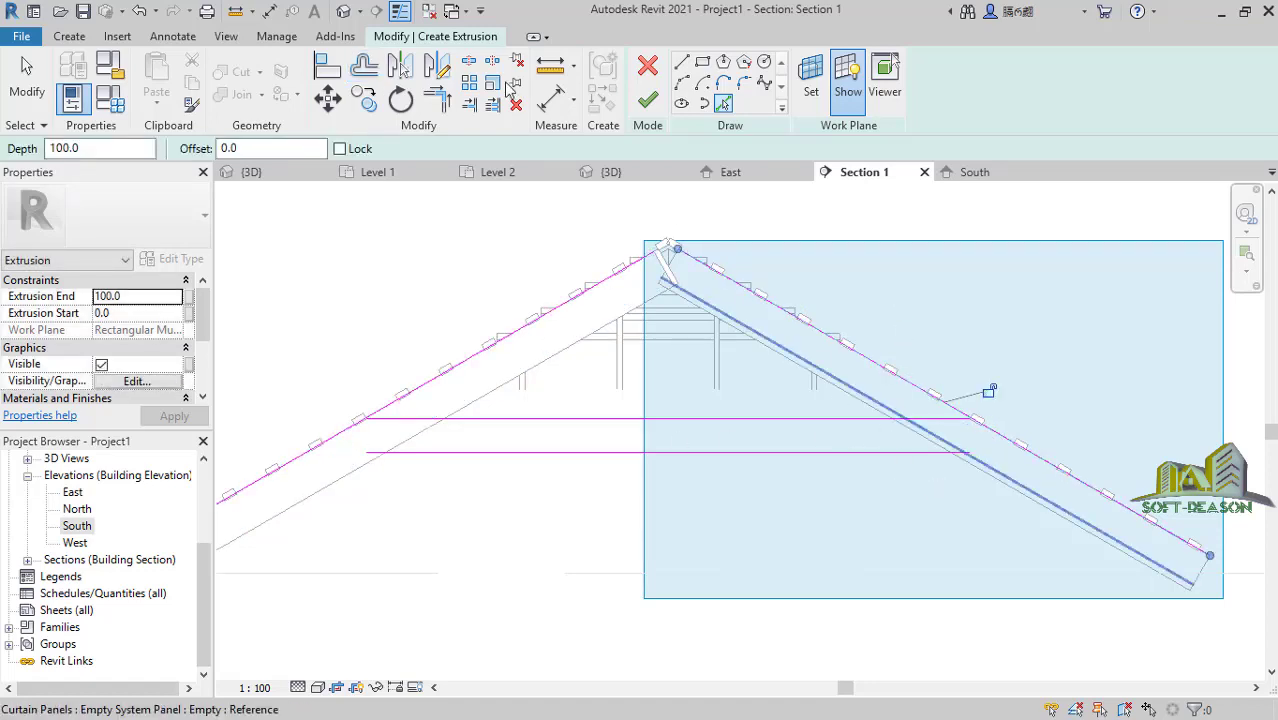
Trim the two sloped lines and two horizontal lines to corners so they form a closed trapezoidal tie profile.
click(437, 99)
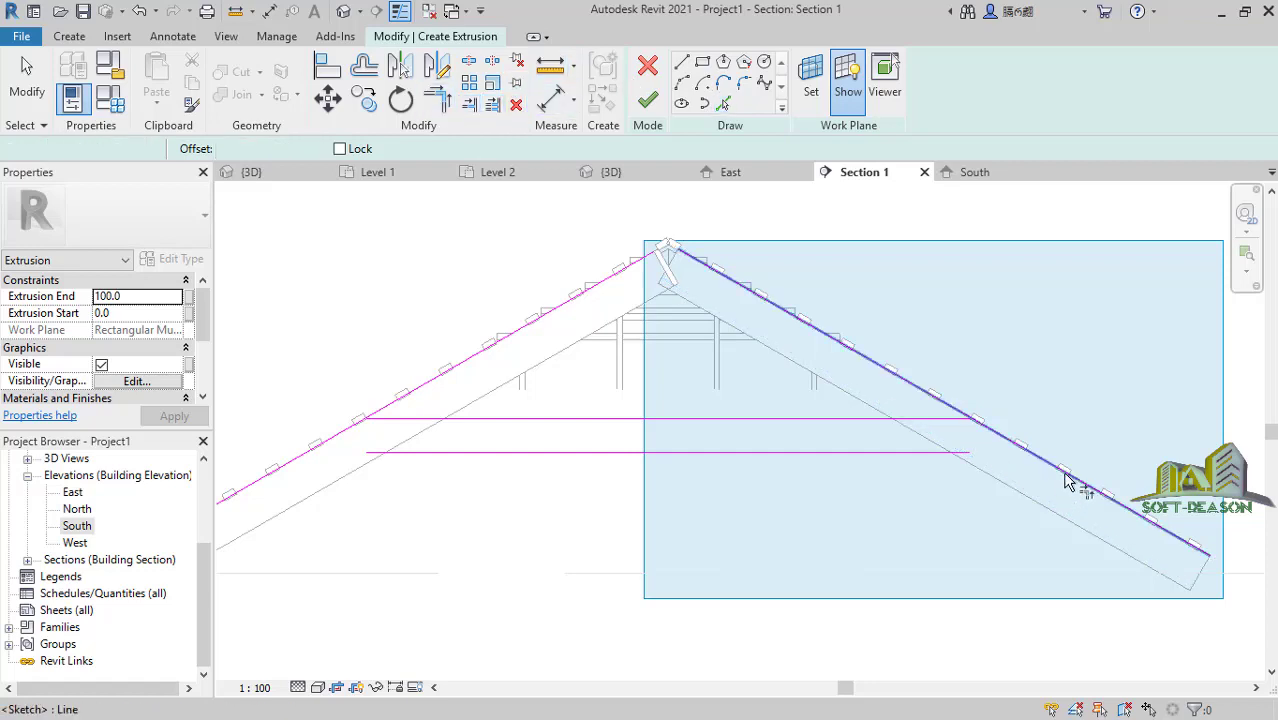
click(975, 434)
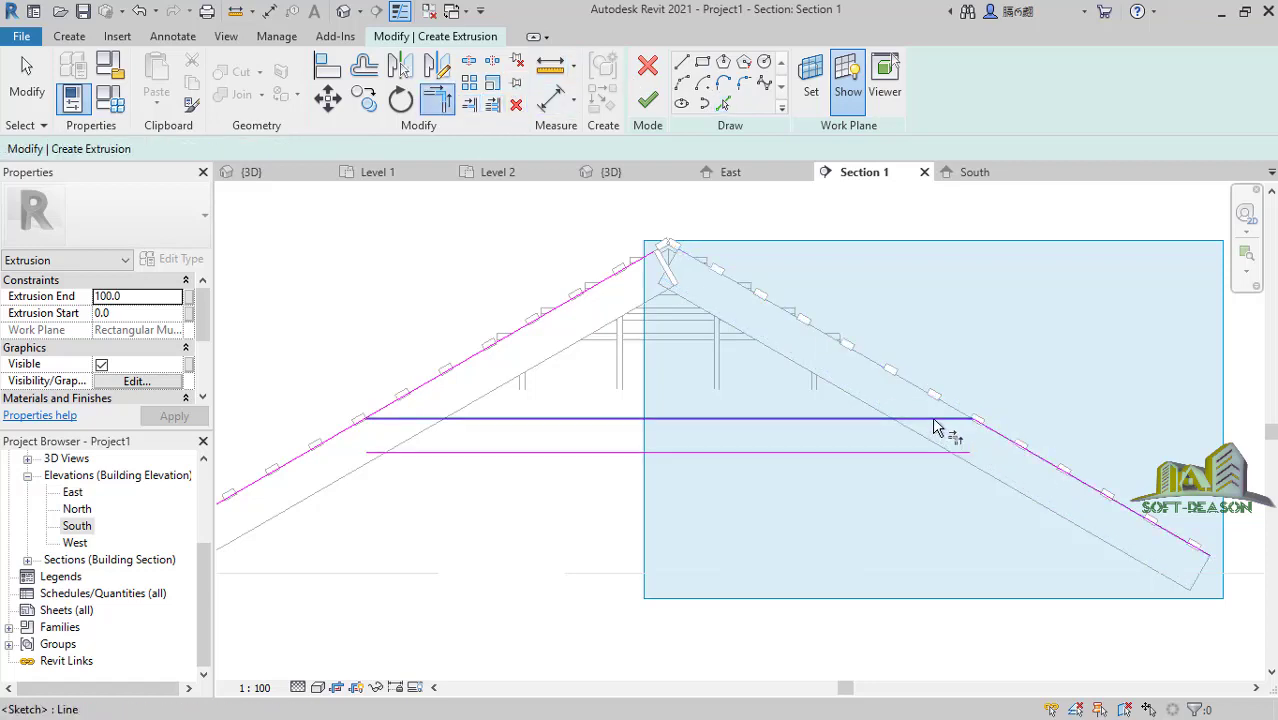
click(935, 424)
click(1003, 437)
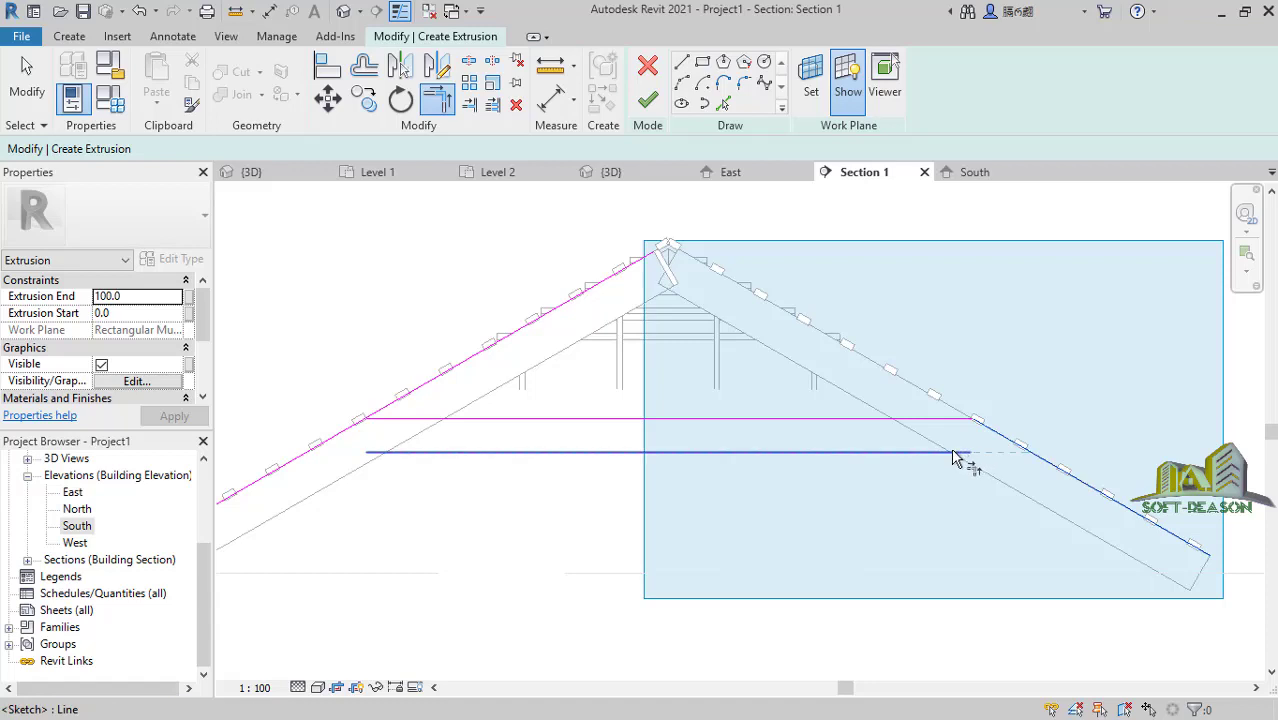
click(955, 458)
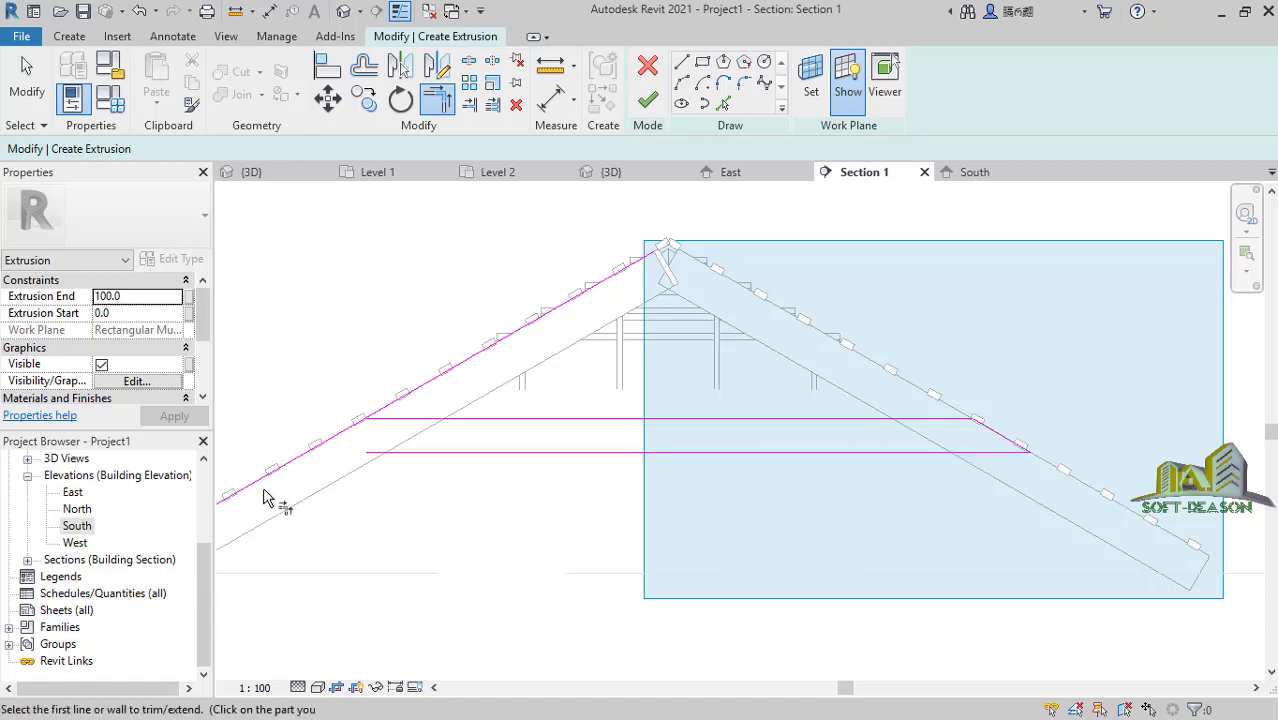
click(339, 441)
click(430, 419)
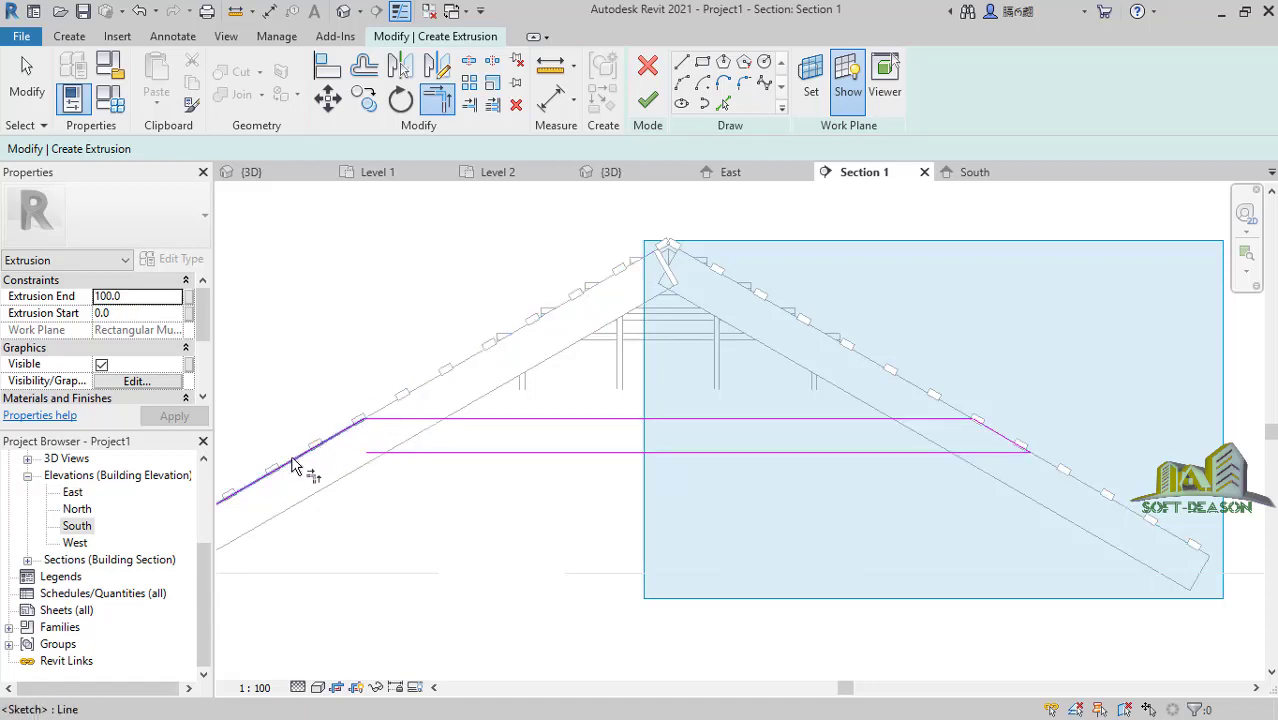
click(388, 452)
click(347, 441)
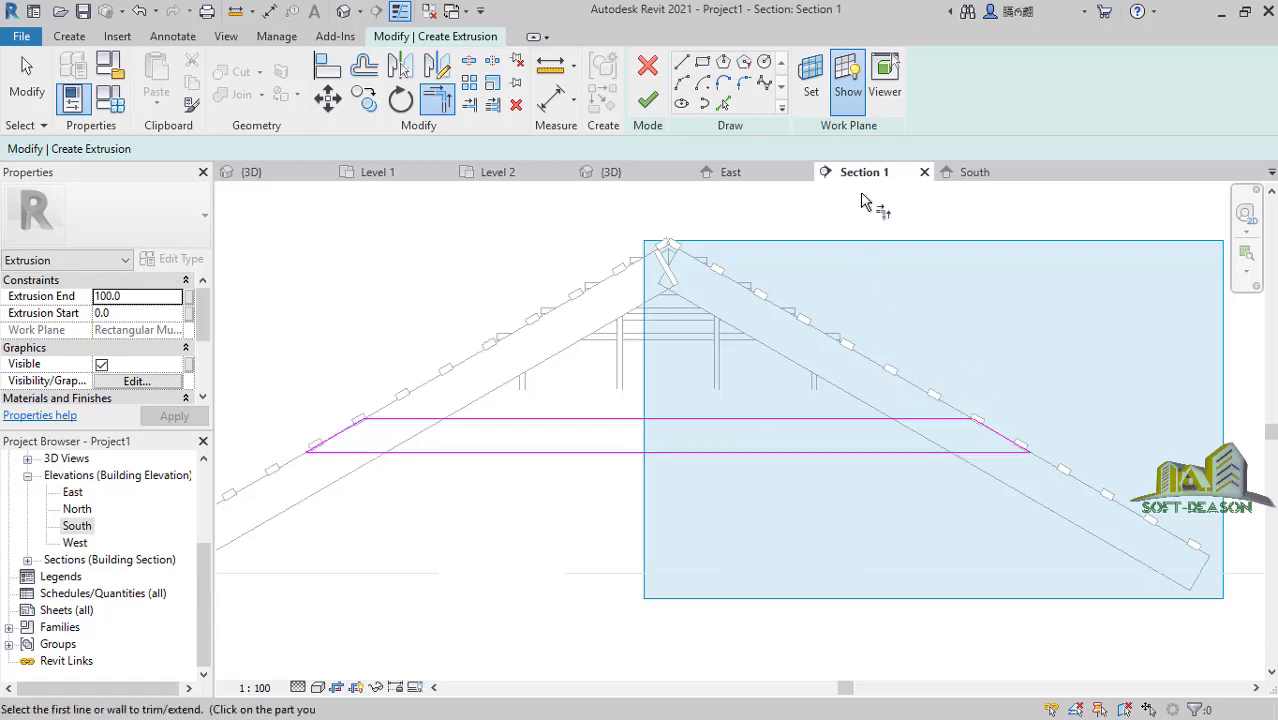
Hide the work plane and finish the tie's extrusion sketch with a depth of 100.
click(847, 80)
scroll(759, 442, up, 2)
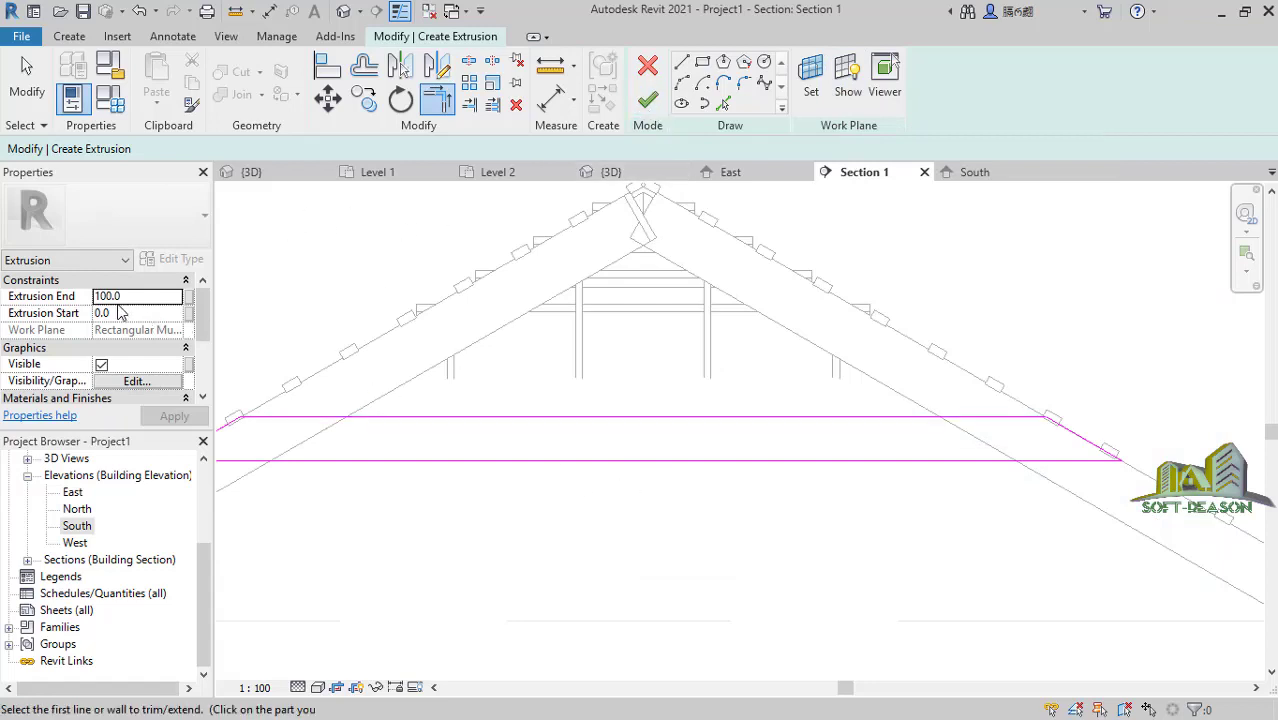
click(650, 99)
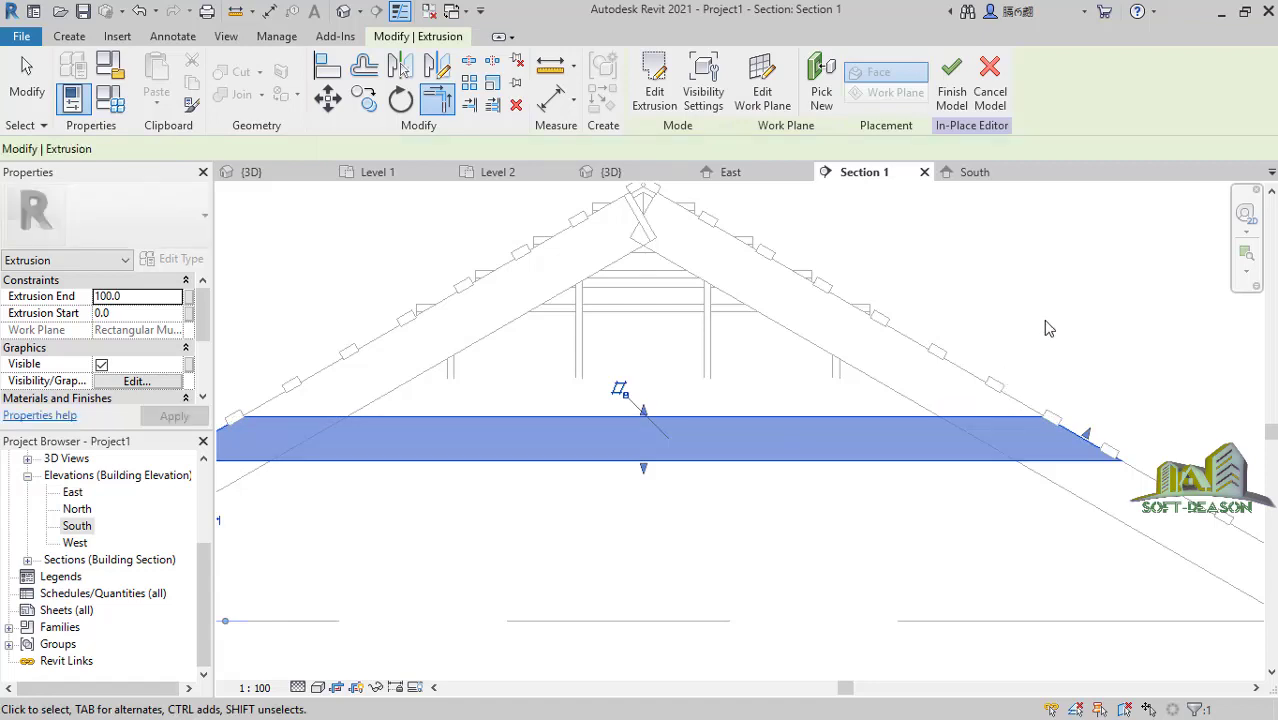
Inspect the tie extrusion in the section and 3D views, and finish the in-place model.
click(699, 485)
scroll(668, 437, down, 2)
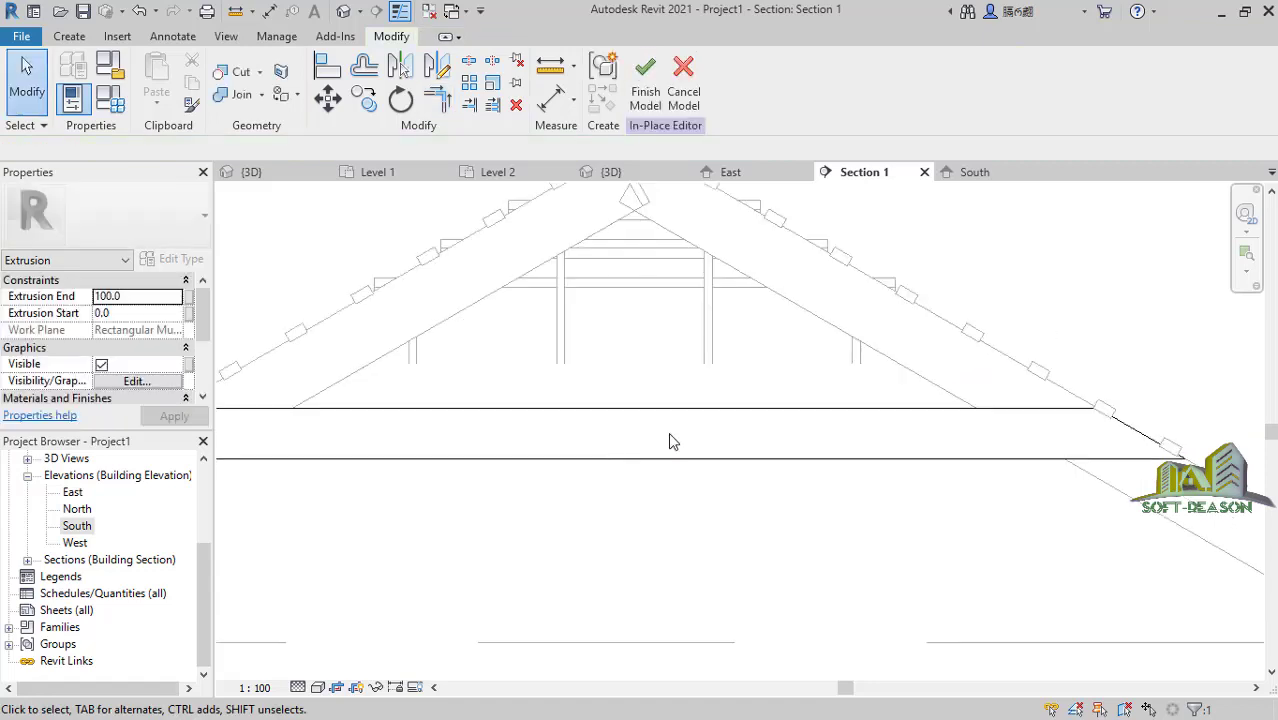
click(547, 443)
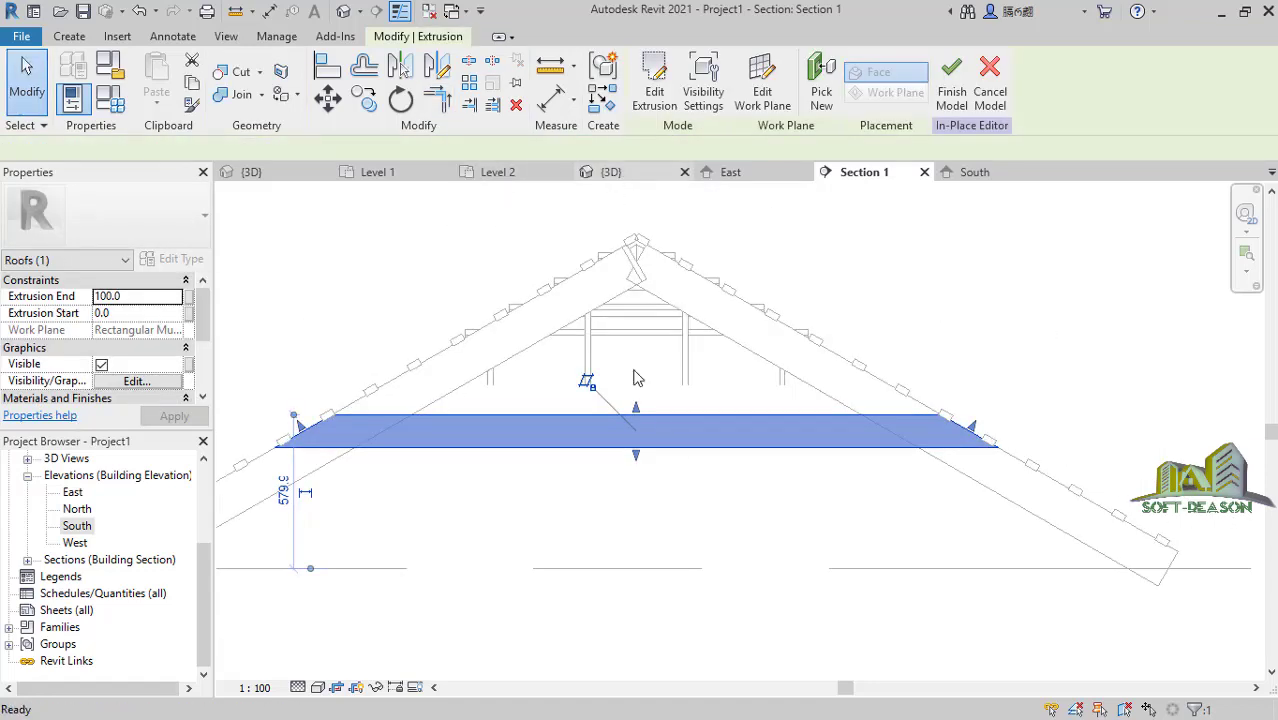
key(ctrl+Tab)
scroll(235, 345, up, 5)
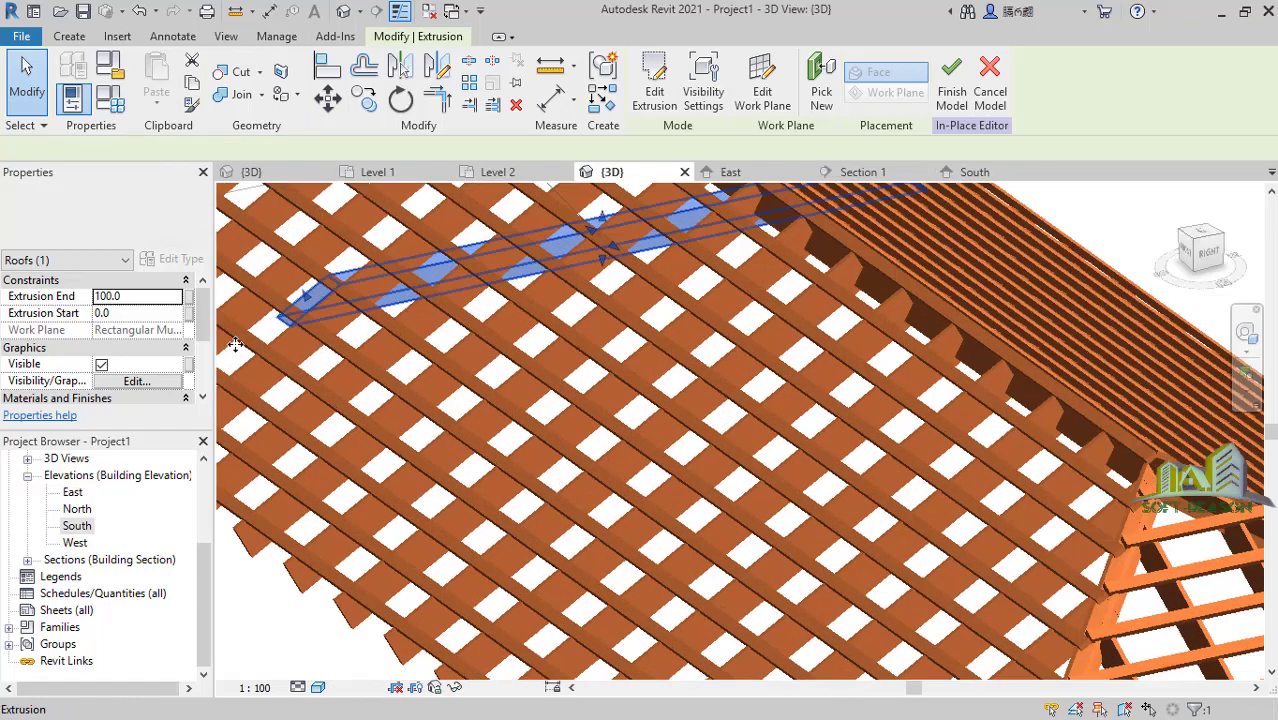
scroll(600, 380, down, 2)
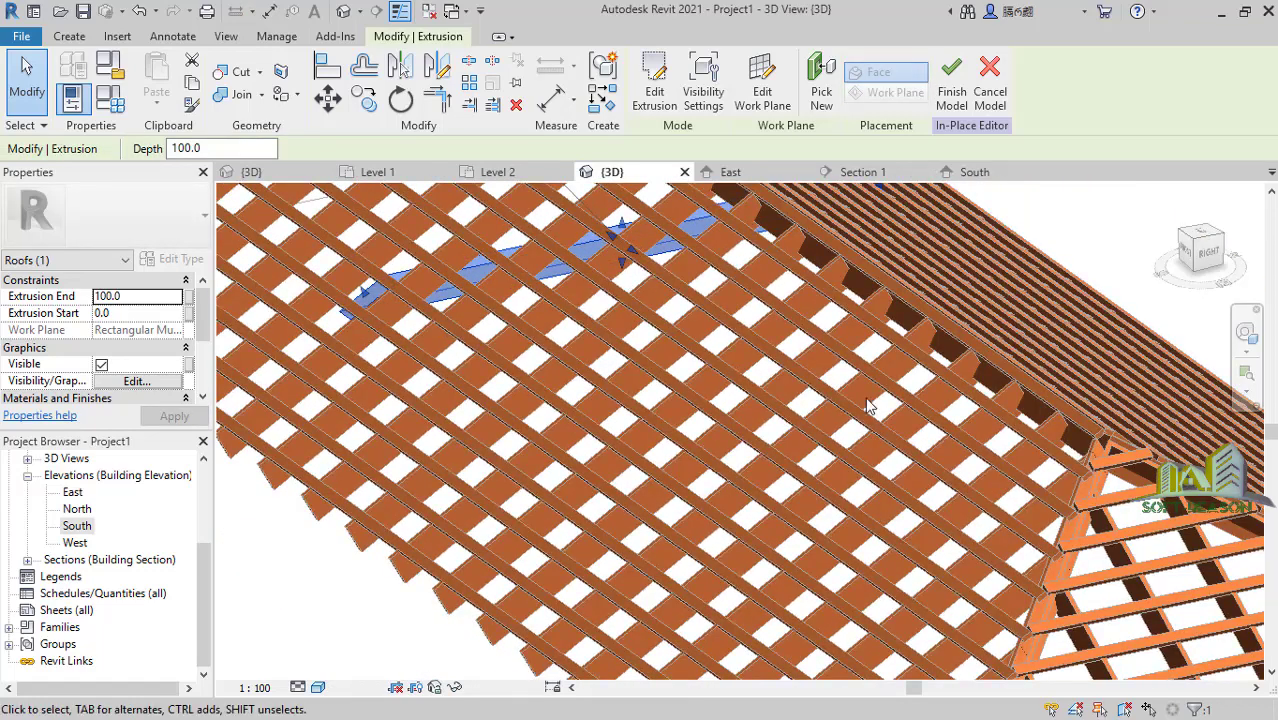
scroll(868, 405, down, 4)
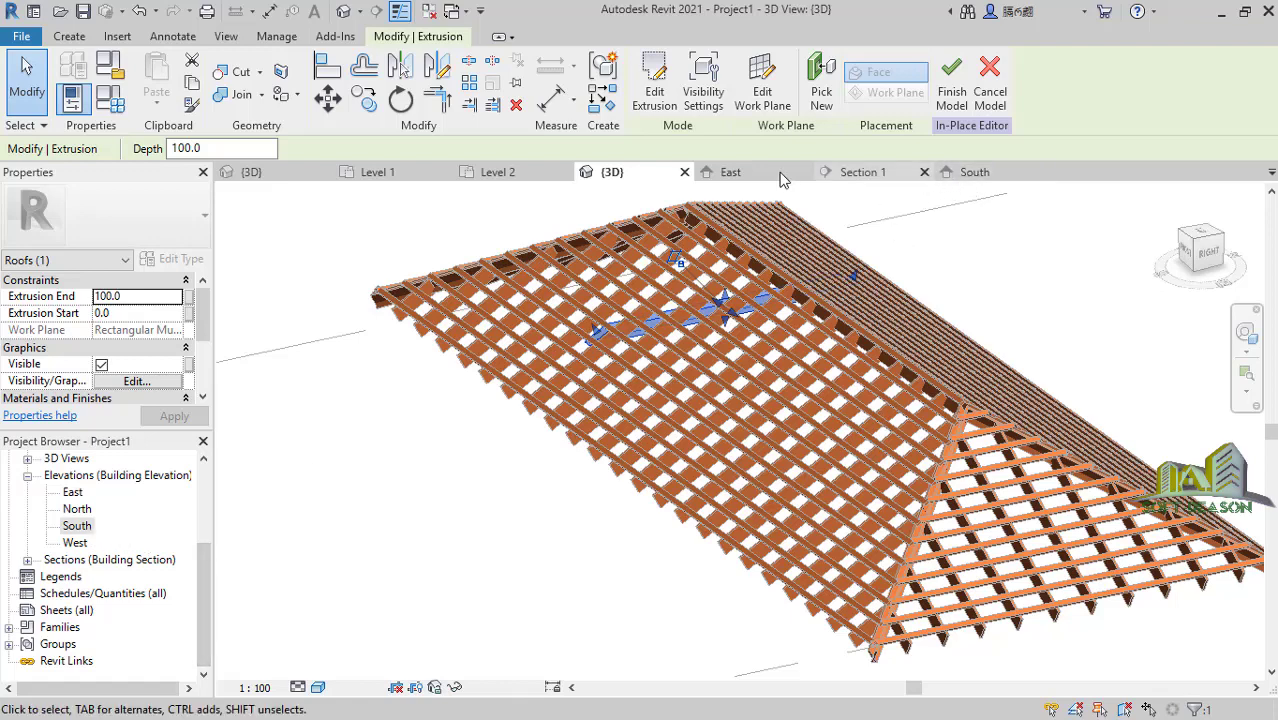
click(953, 80)
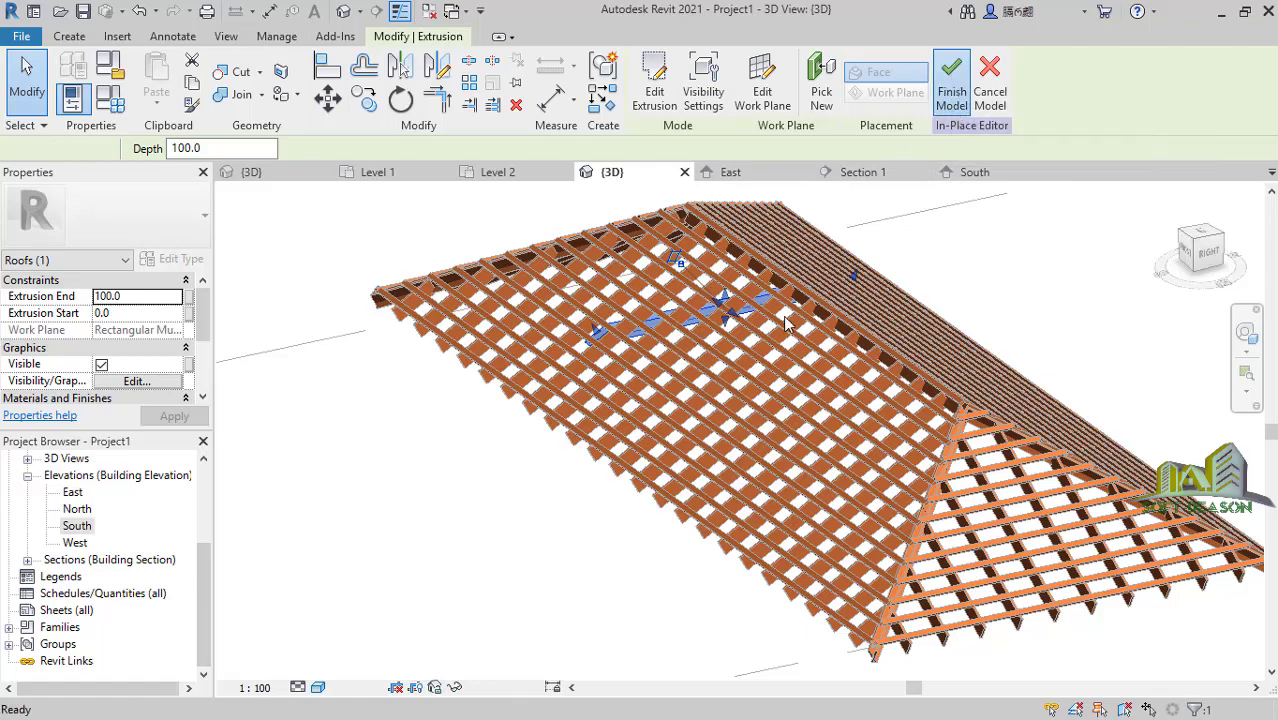
Reopen the tie for in-place editing, assign Wooden Material to its extrusion, and finish the model.
scroll(640, 333, up, 4)
scroll(640, 333, up, 3)
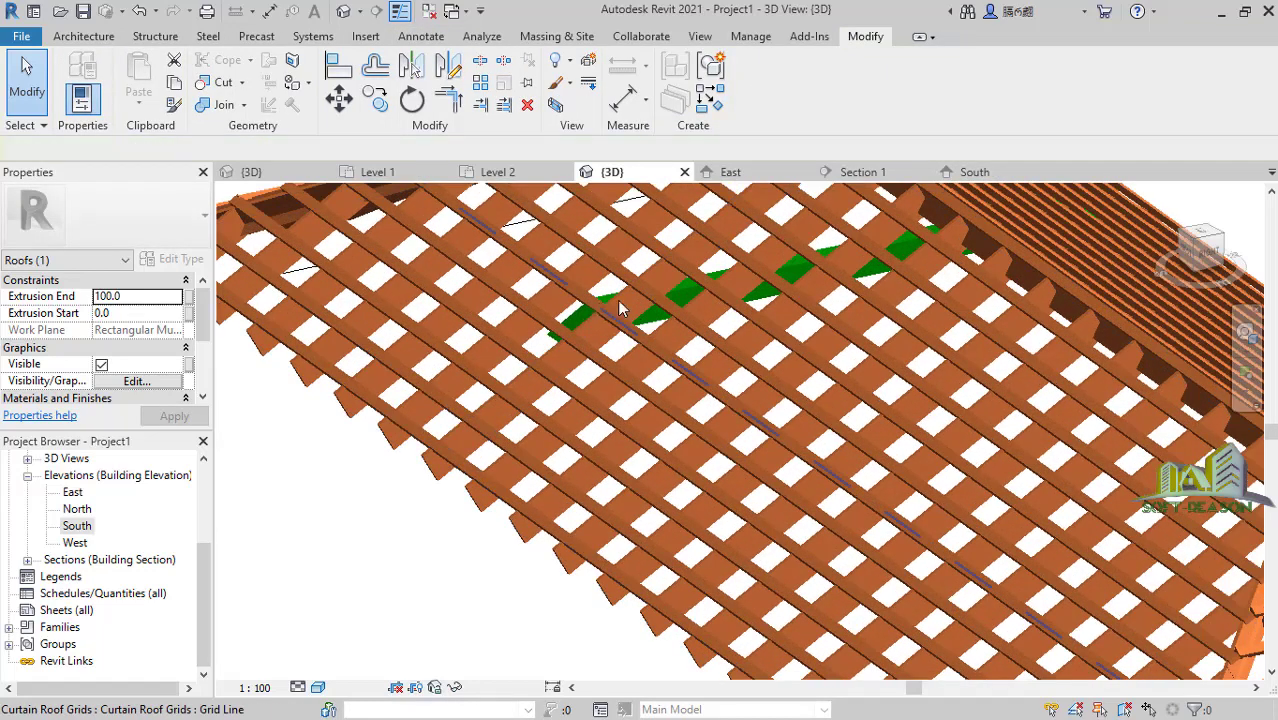
click(636, 322)
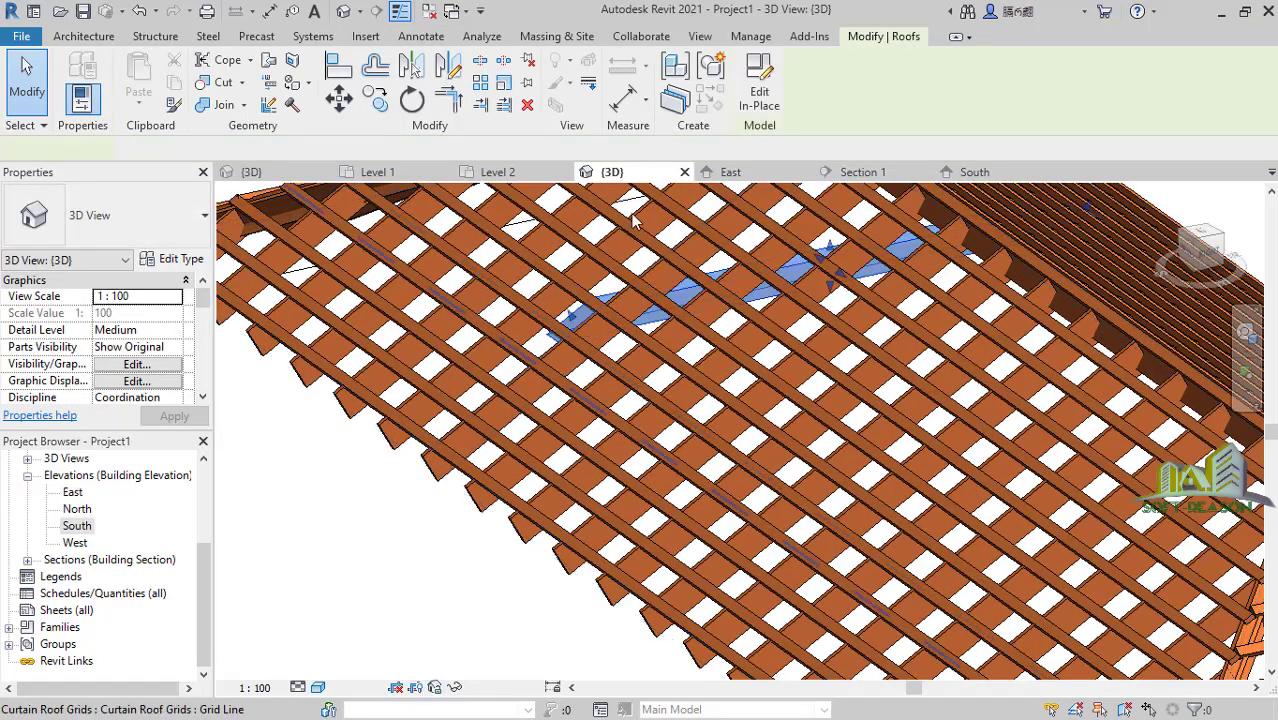
double_click(576, 286)
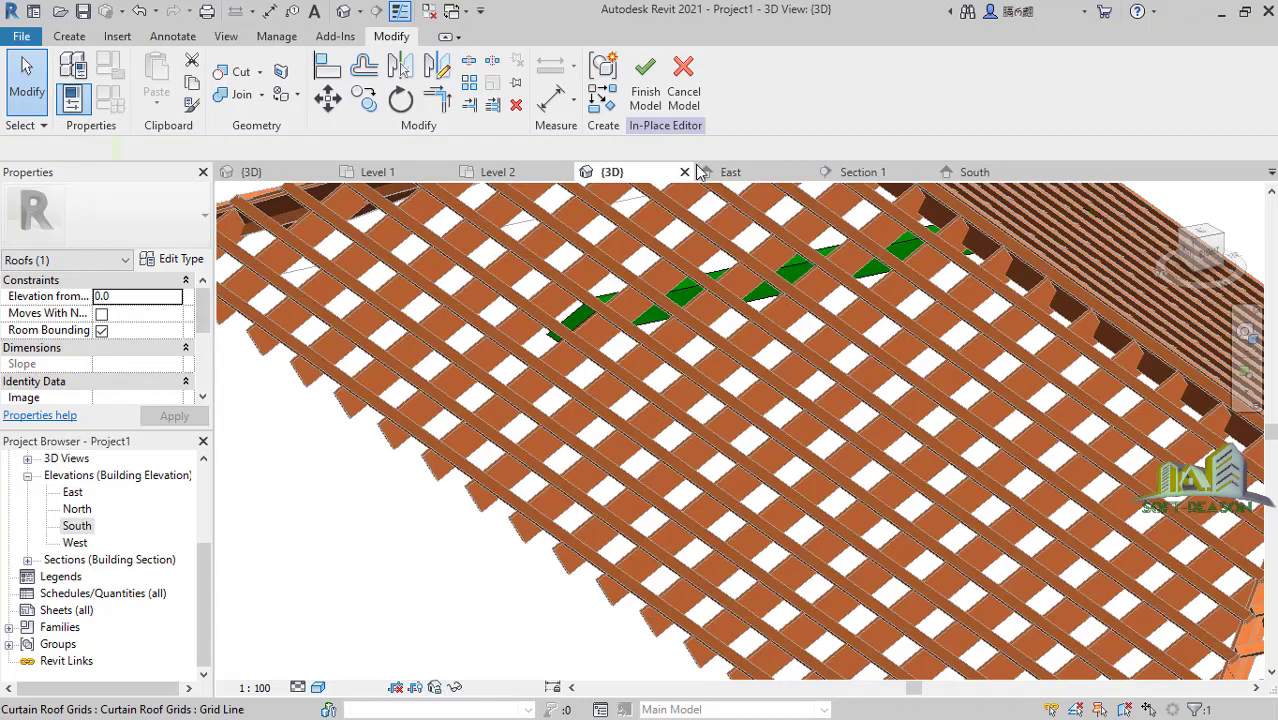
click(583, 316)
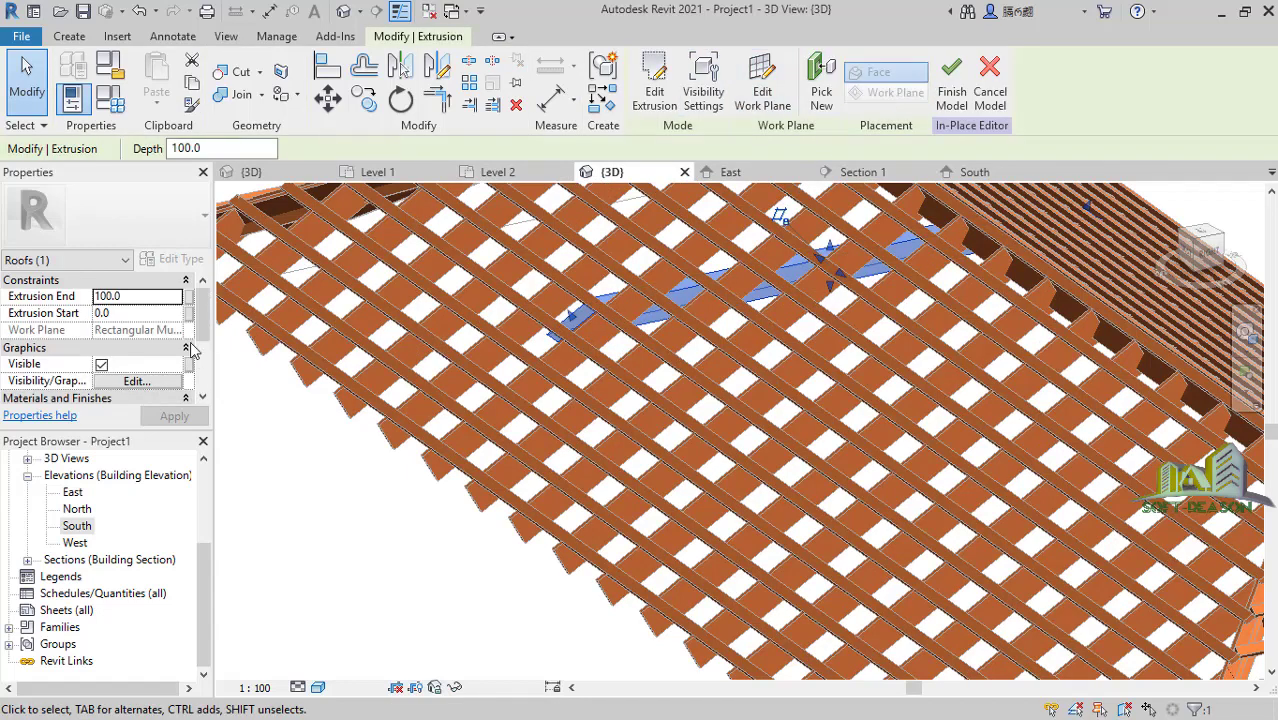
scroll(204, 316, down, 3)
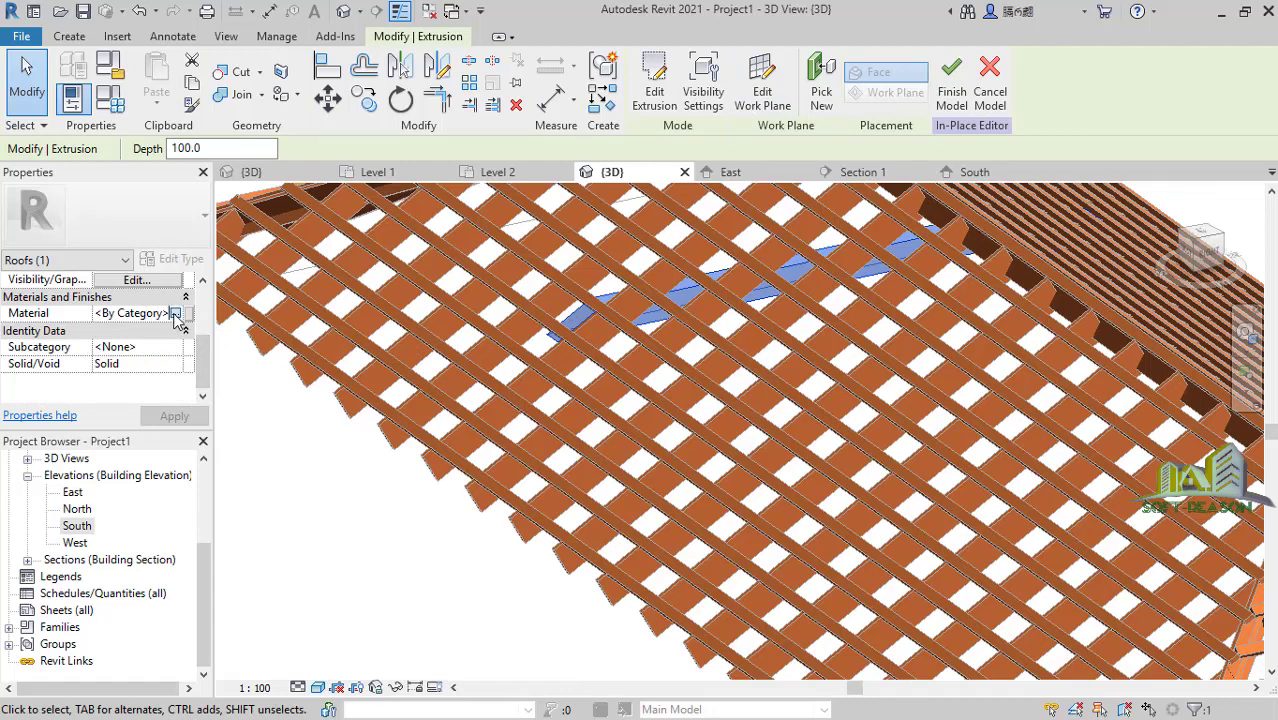
click(175, 314)
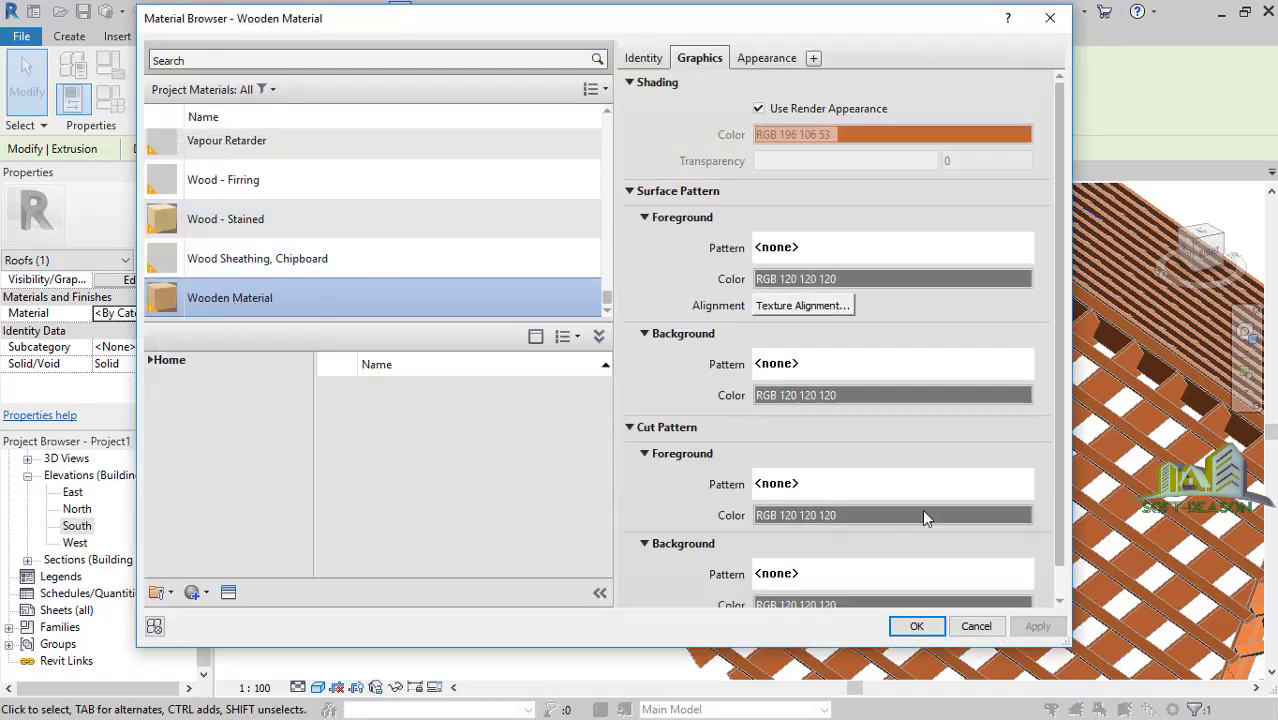
click(917, 627)
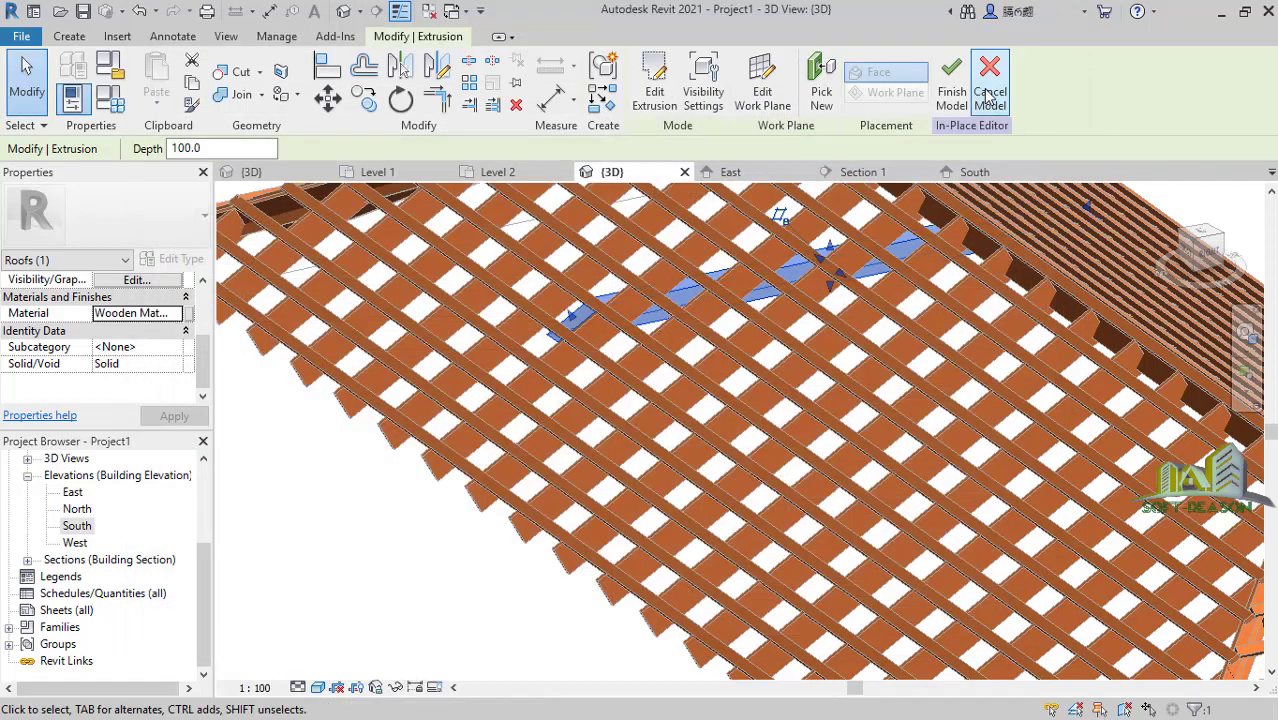
click(951, 82)
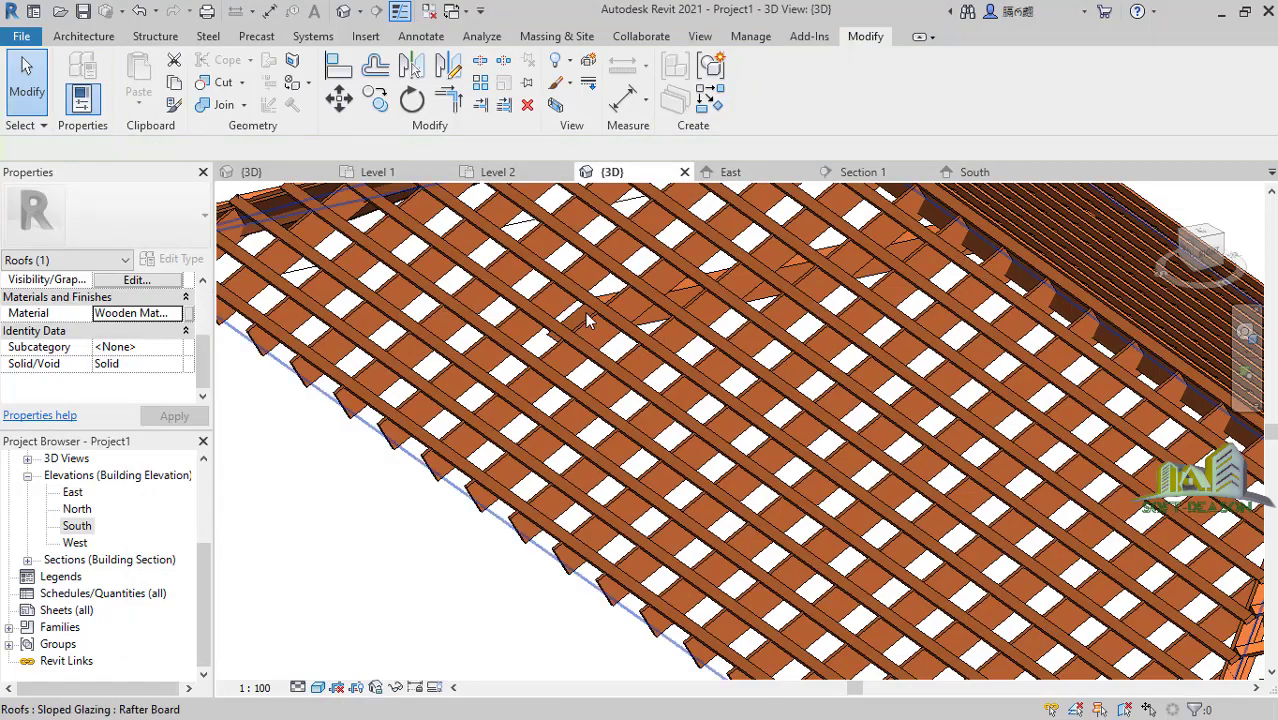
In the South elevation, narrow the tie by pulling its left side face inward toward the rafter on its right.
click(965, 172)
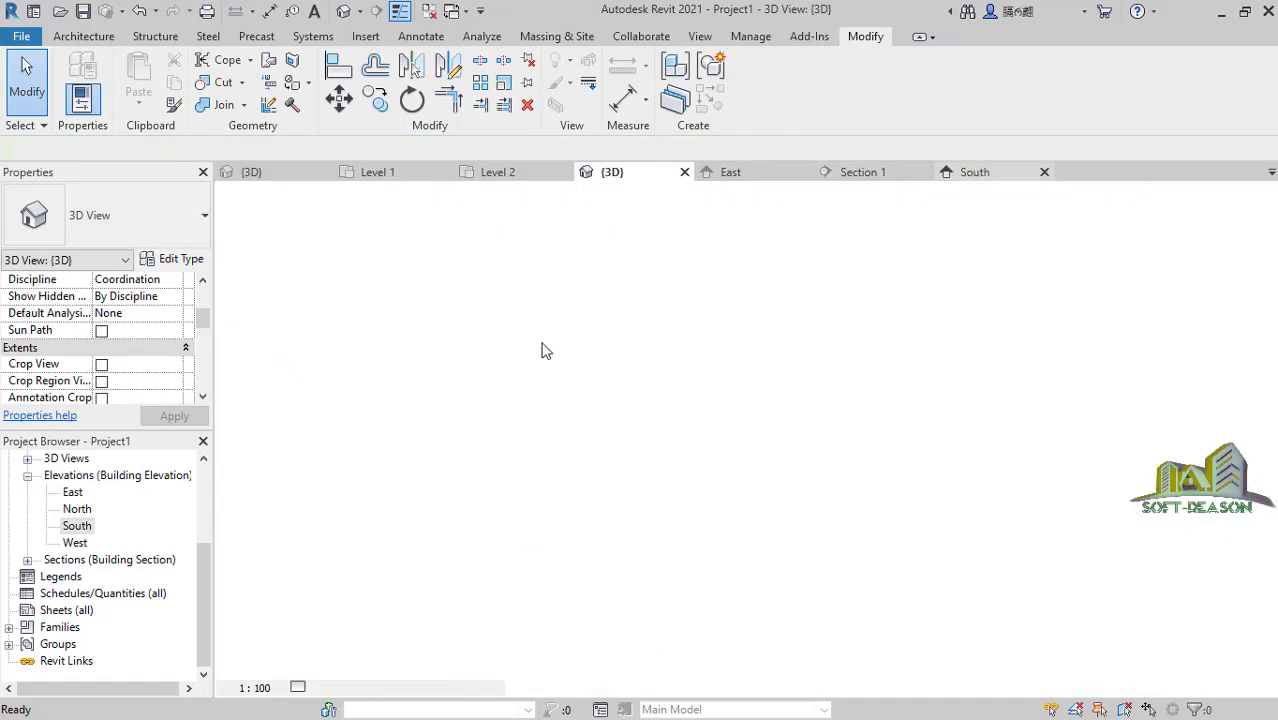
scroll(768, 538, up, 3)
scroll(768, 538, down, 3)
scroll(768, 538, up, 5)
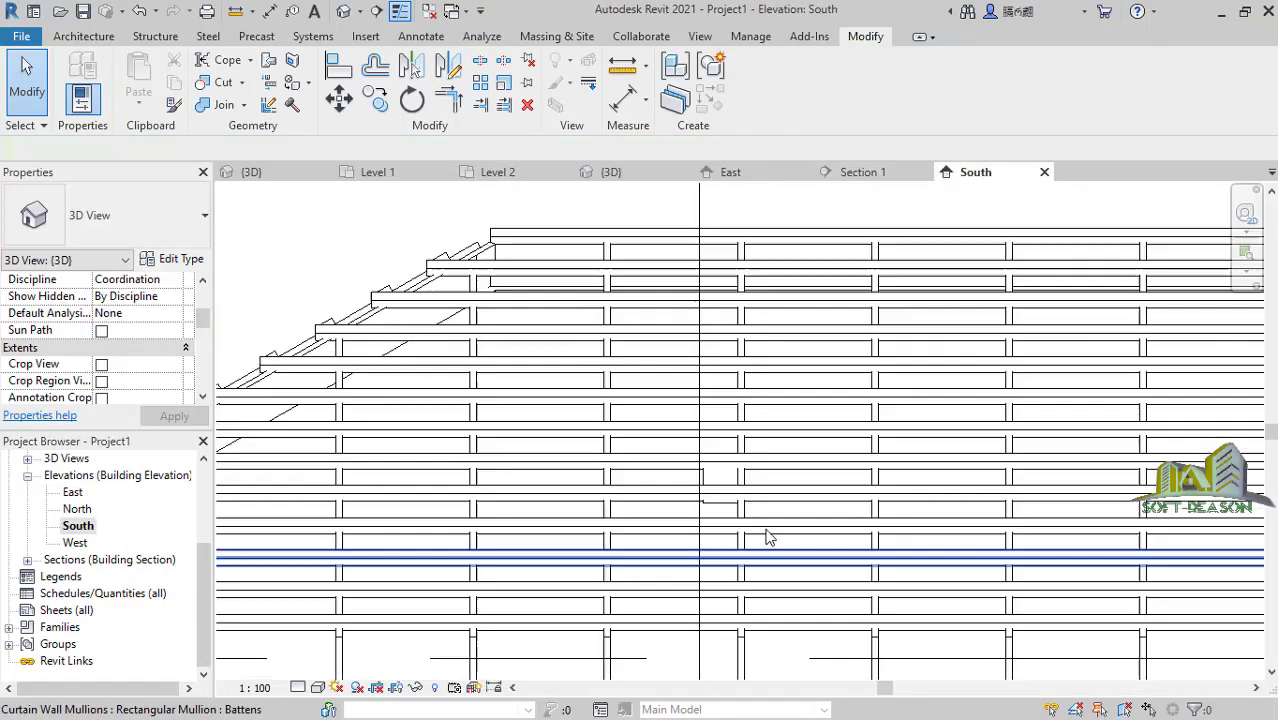
scroll(745, 530, up, 5)
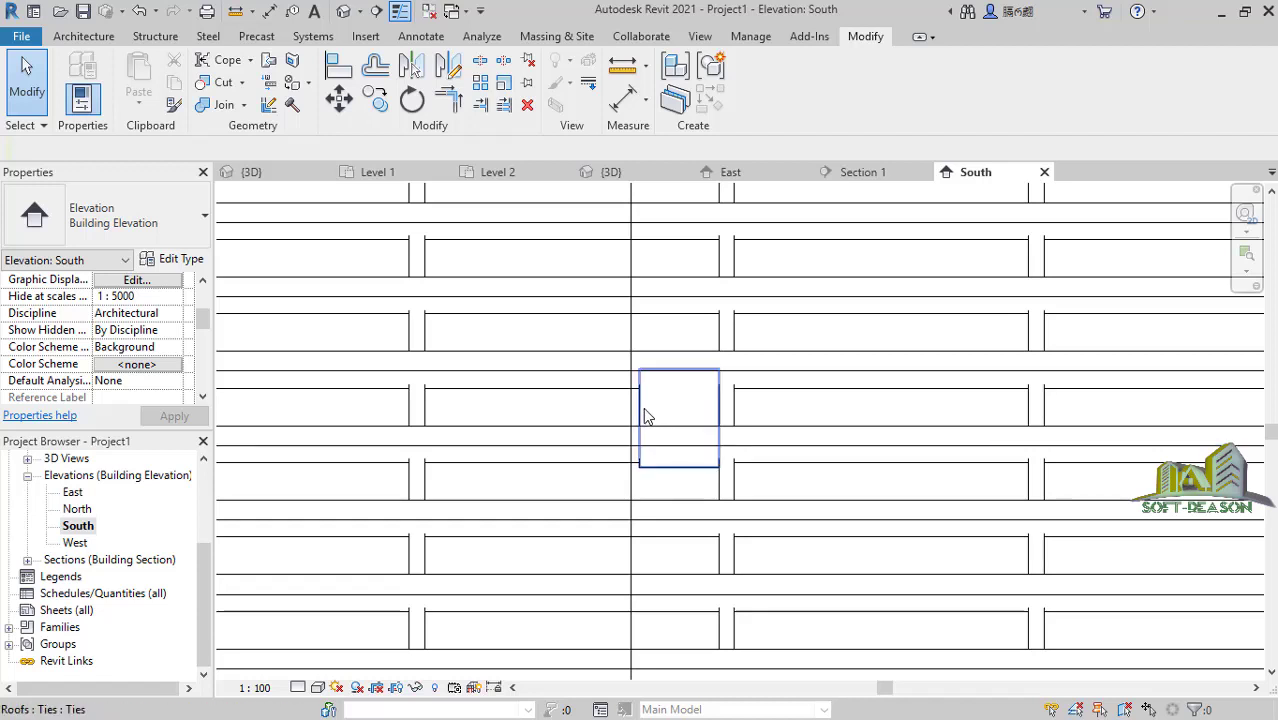
click(645, 409)
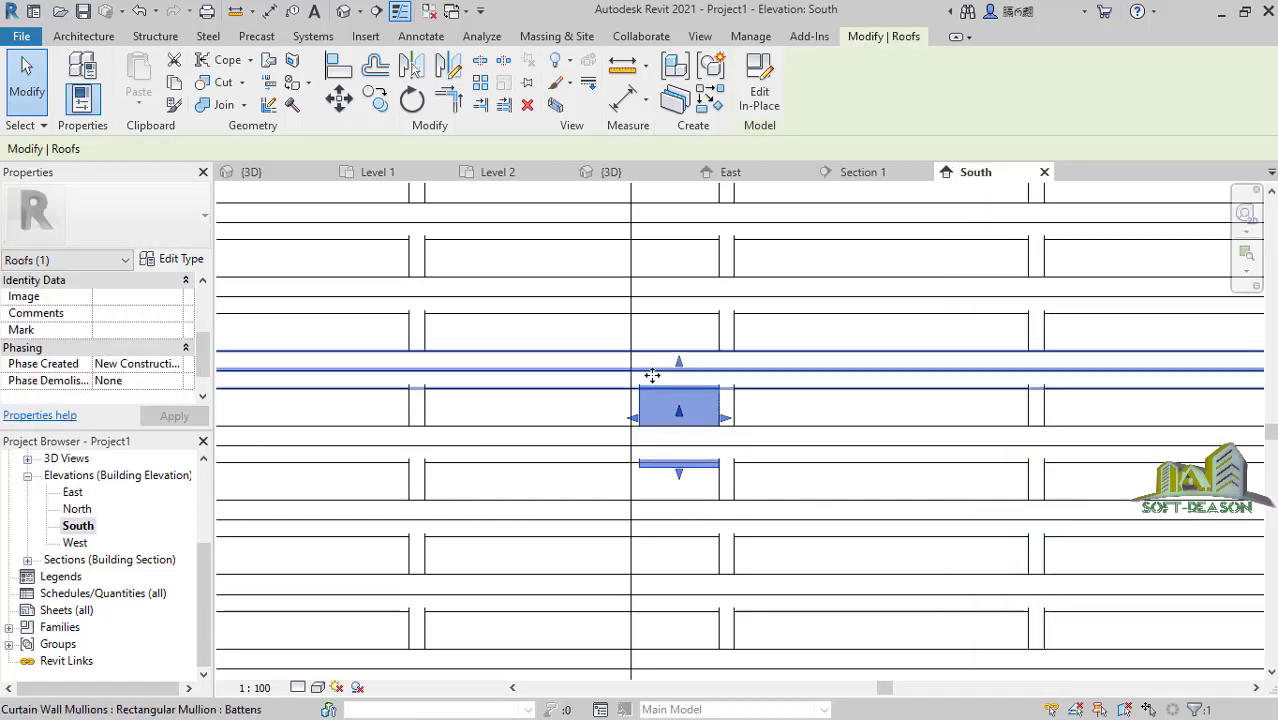
scroll(670, 412, down, 3)
scroll(675, 420, up, 3)
scroll(677, 452, up, 1)
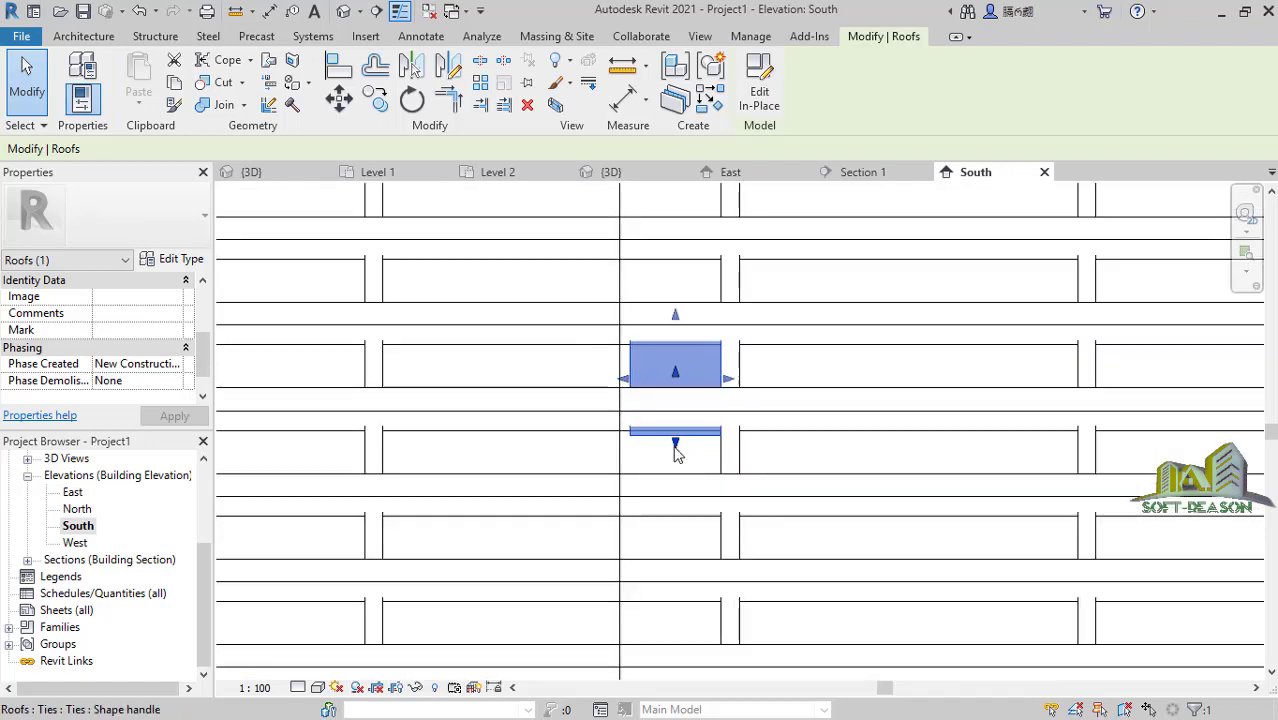
scroll(674, 447, up, 1)
scroll(690, 440, up, 2)
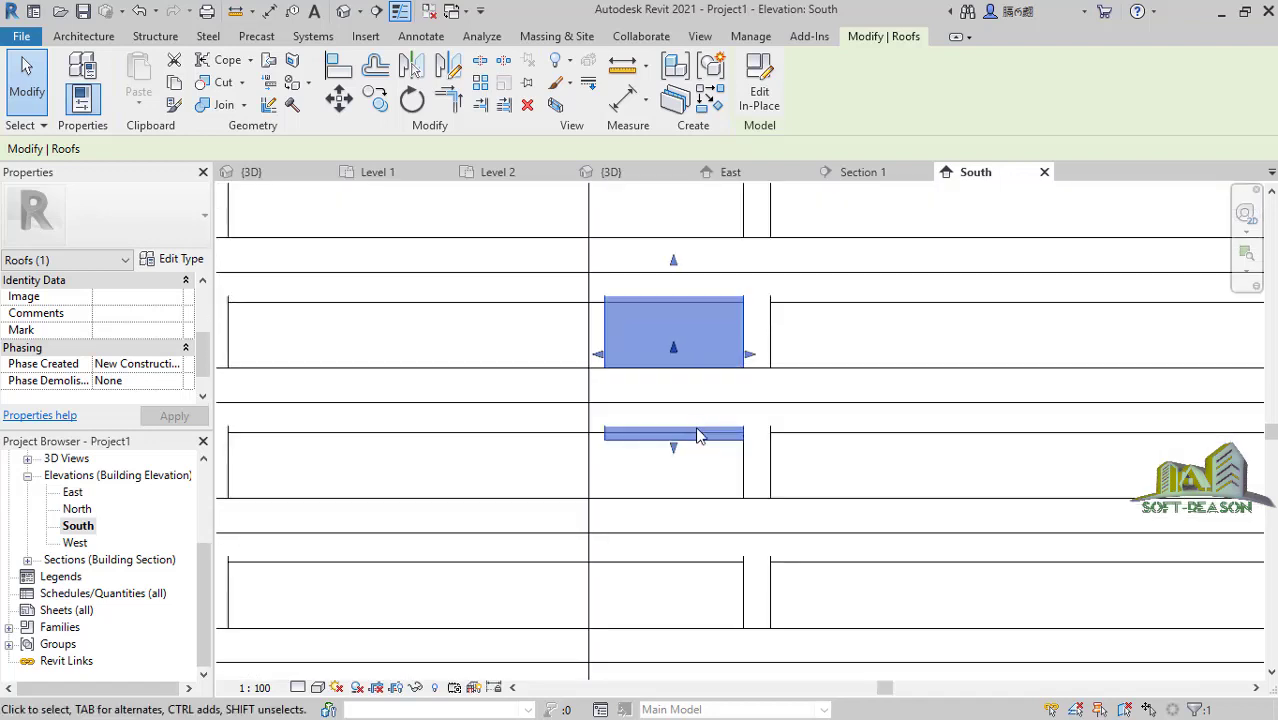
scroll(688, 448, down, 3)
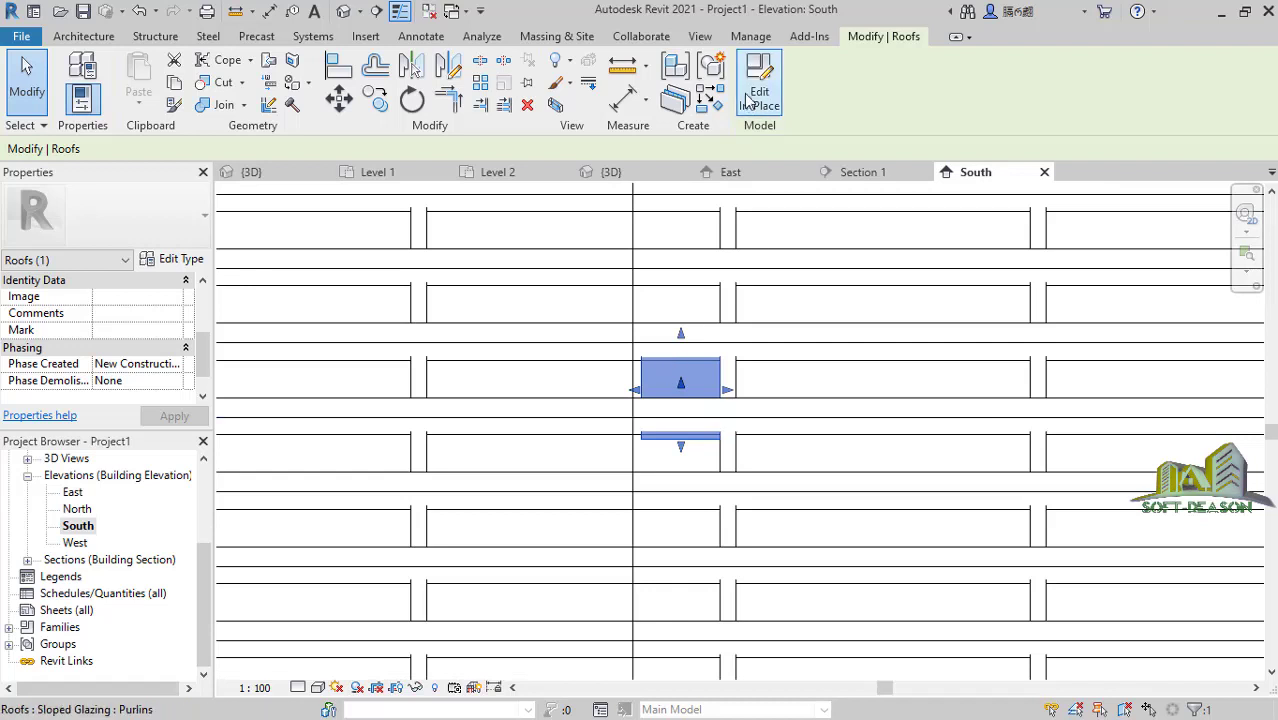
scroll(648, 392, up, 2)
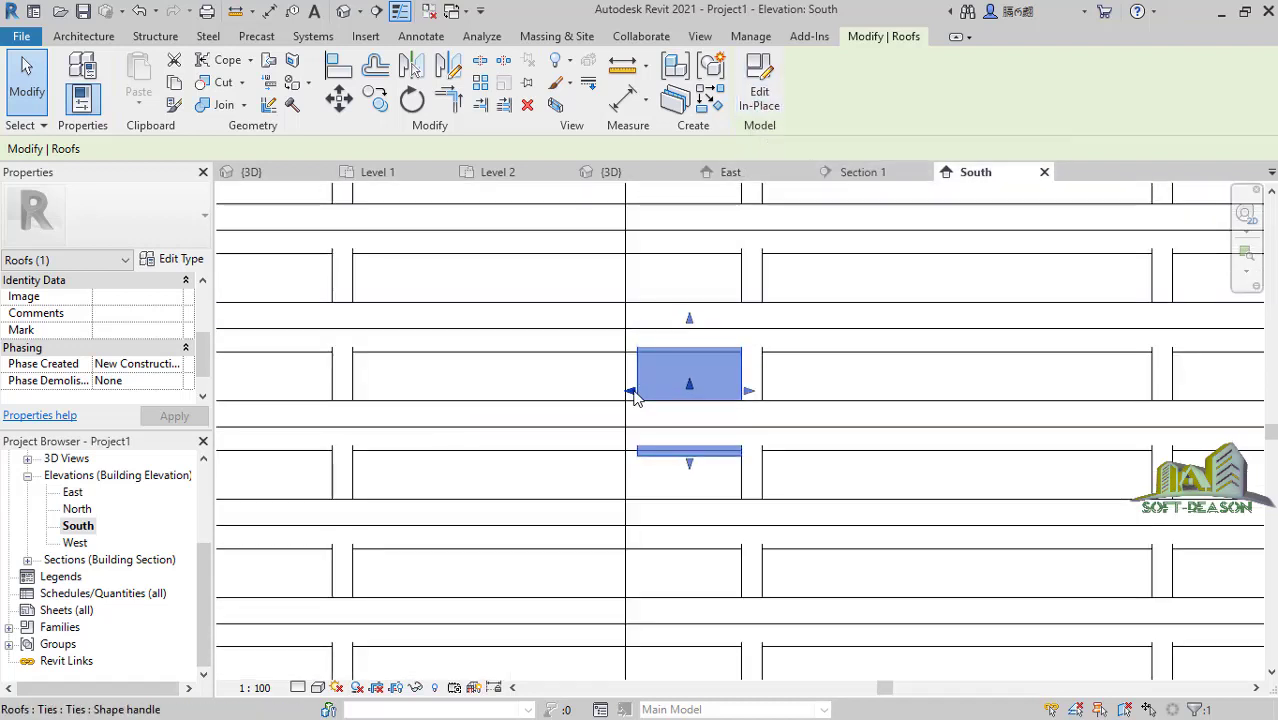
drag(634, 393, 677, 401)
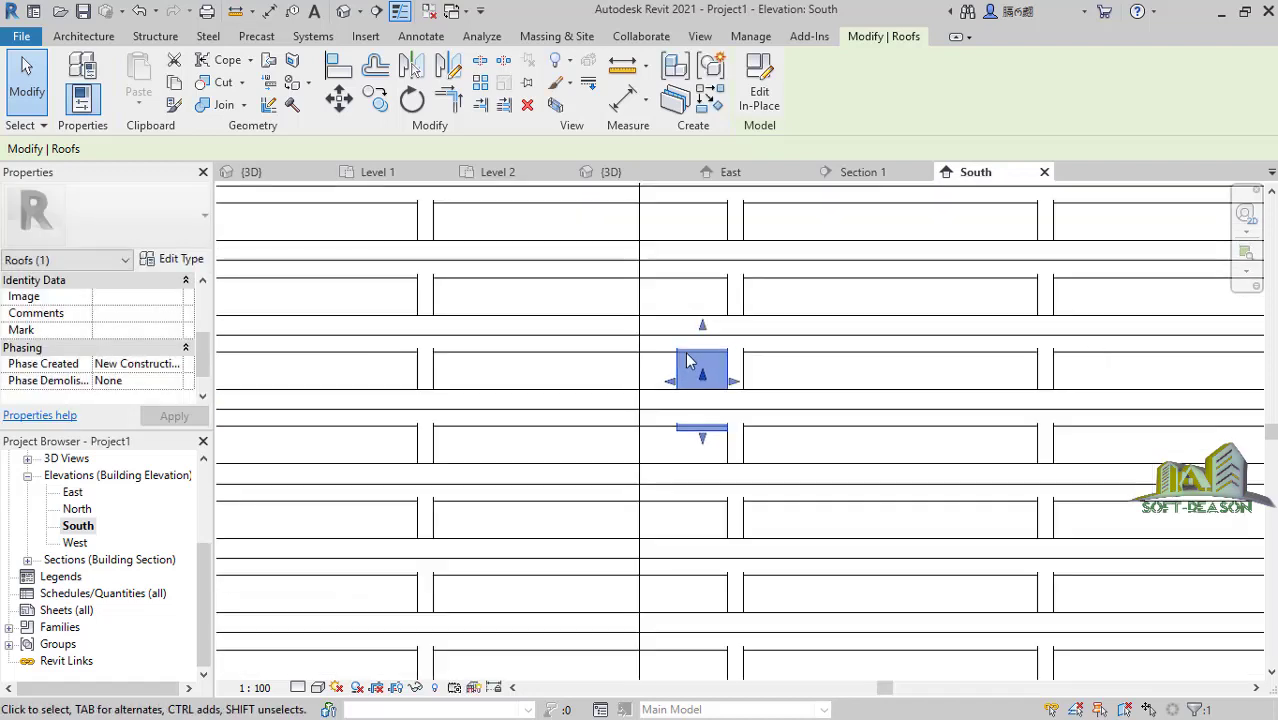
Copy the narrowed tie in multiple mode from its right edge at the rafter to the next two rafters on the right.
scroll(690, 400, down, 2)
scroll(700, 330, down, 2)
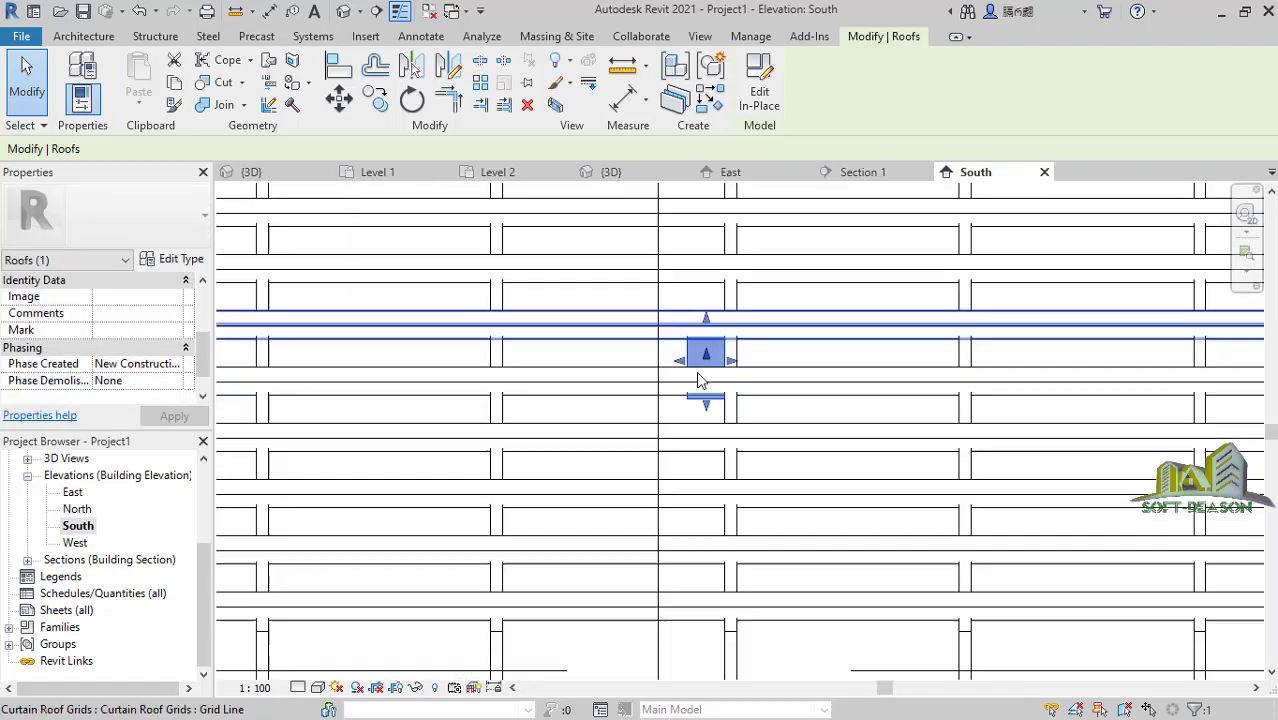
click(376, 100)
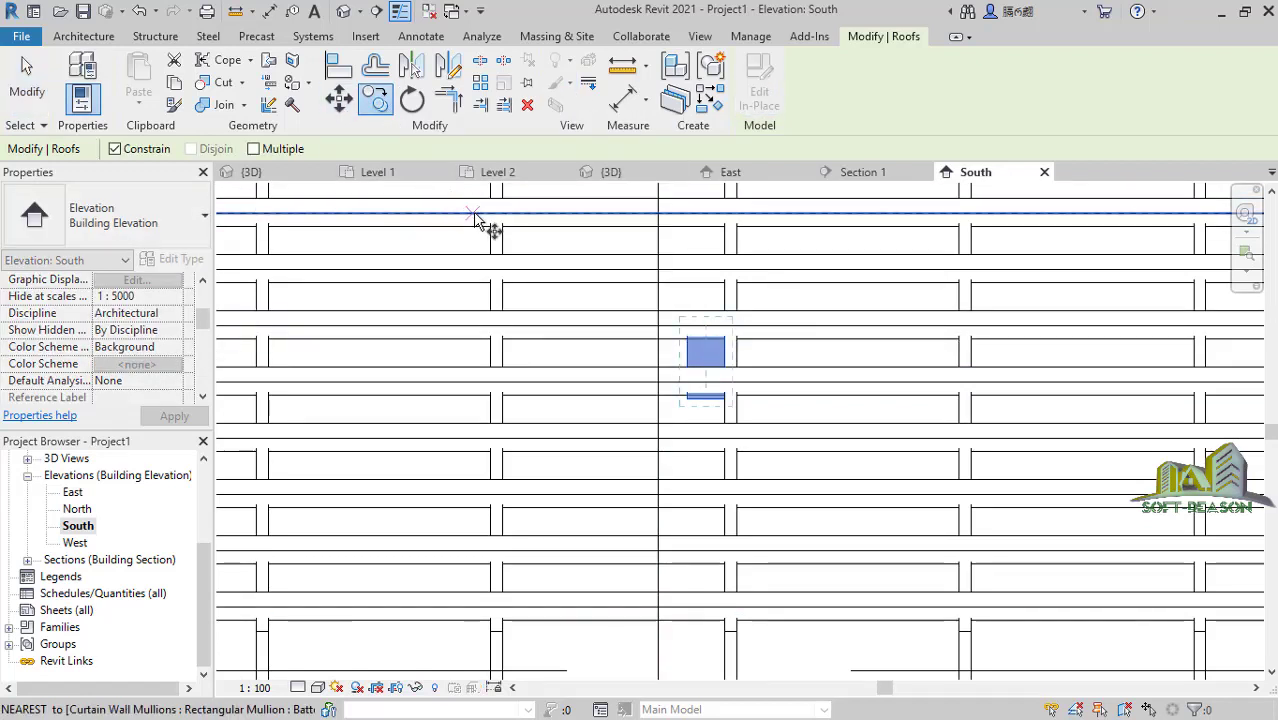
click(253, 149)
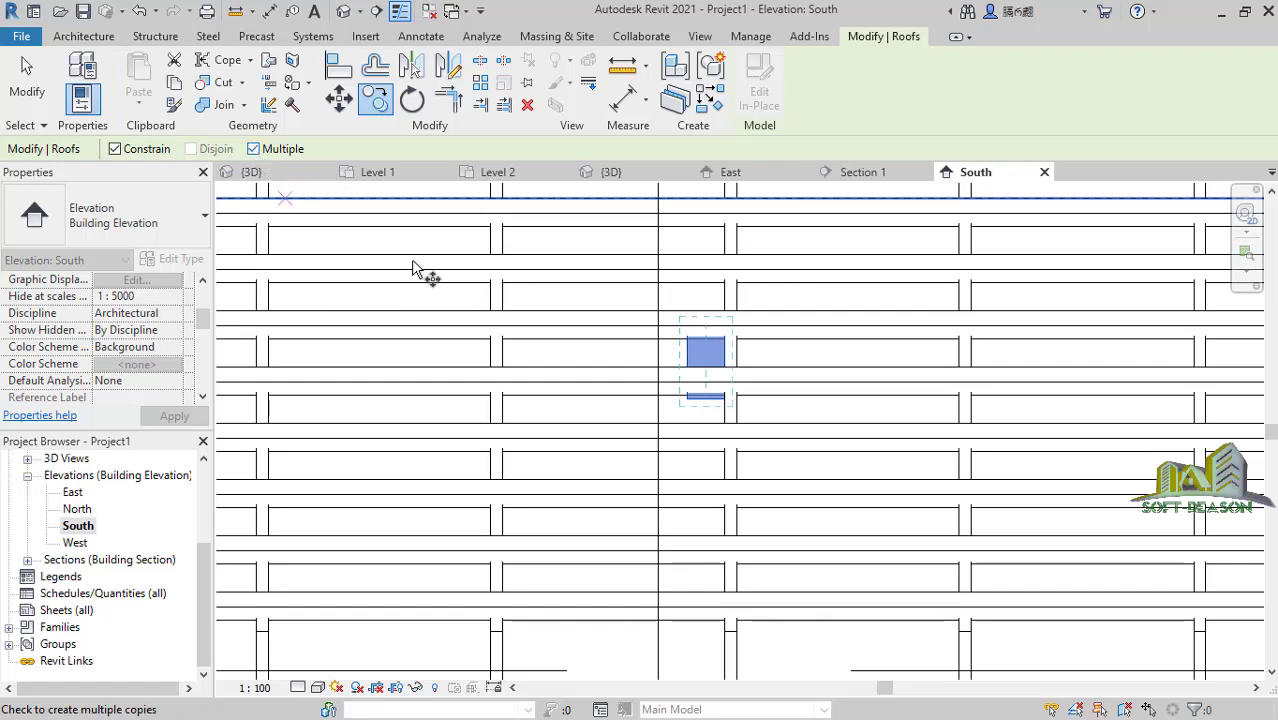
click(735, 368)
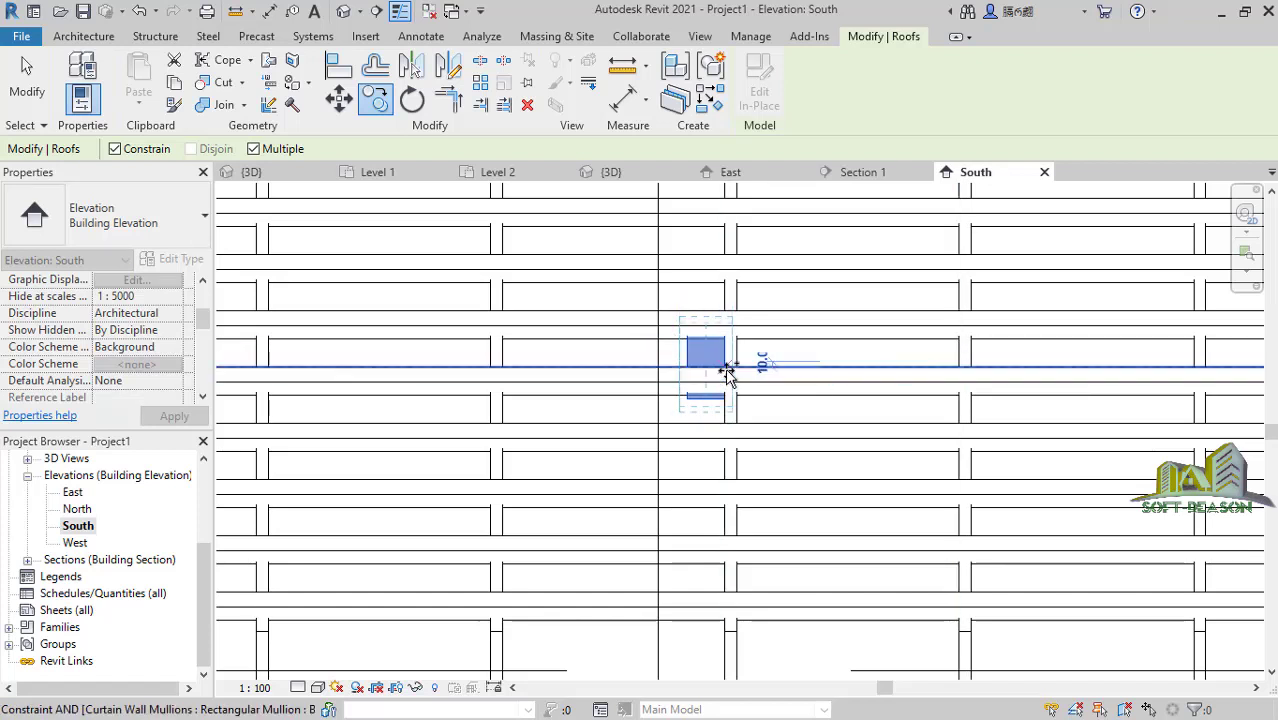
click(958, 366)
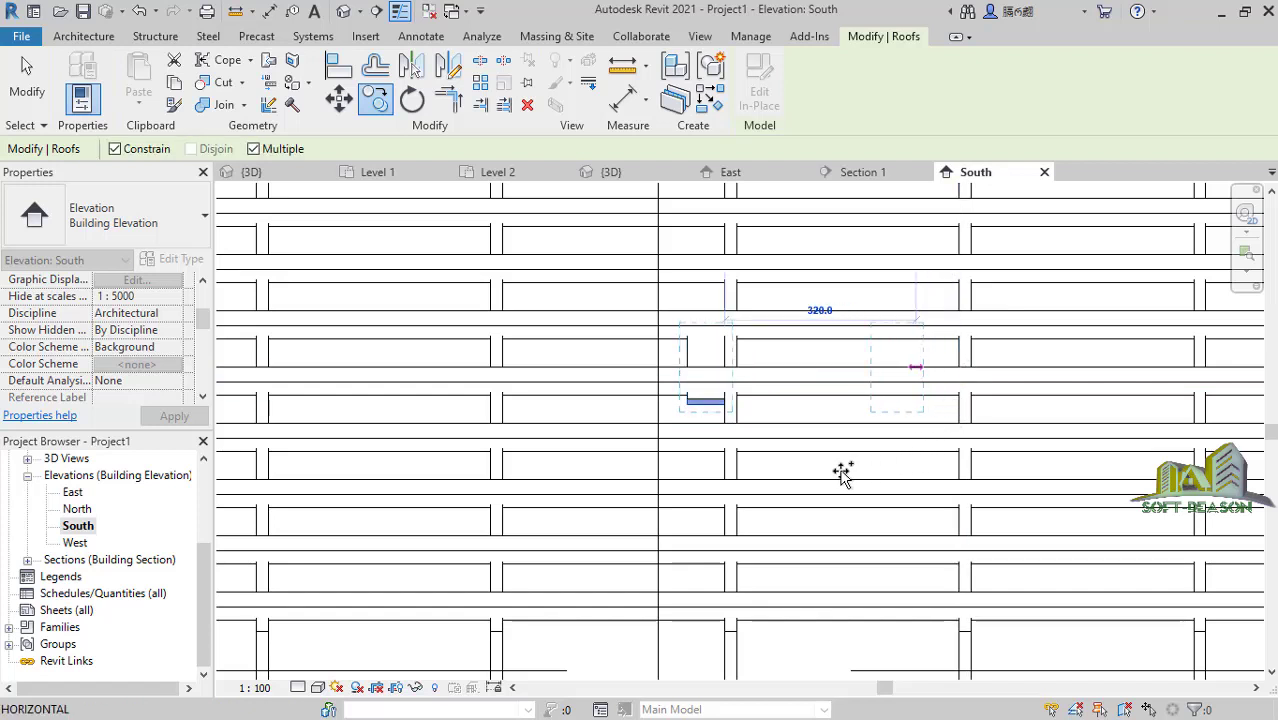
click(970, 394)
scroll(480, 405, down, 4)
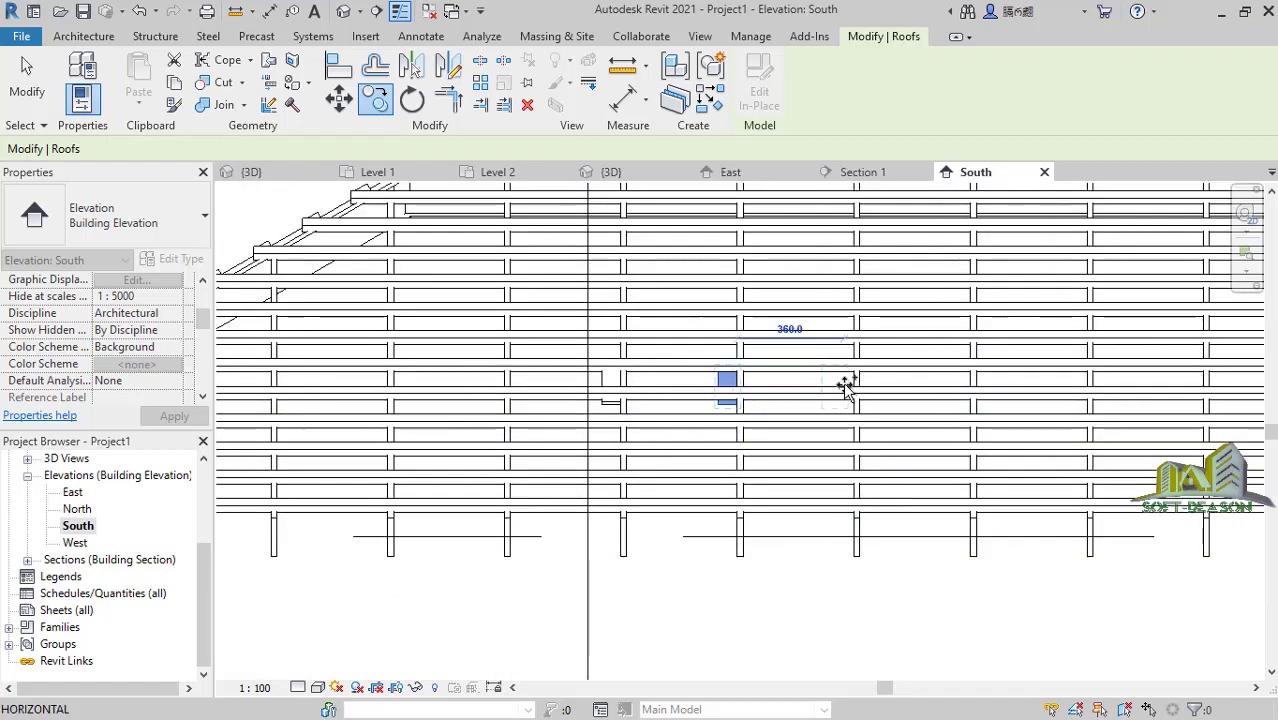
scroll(850, 381, up, 4)
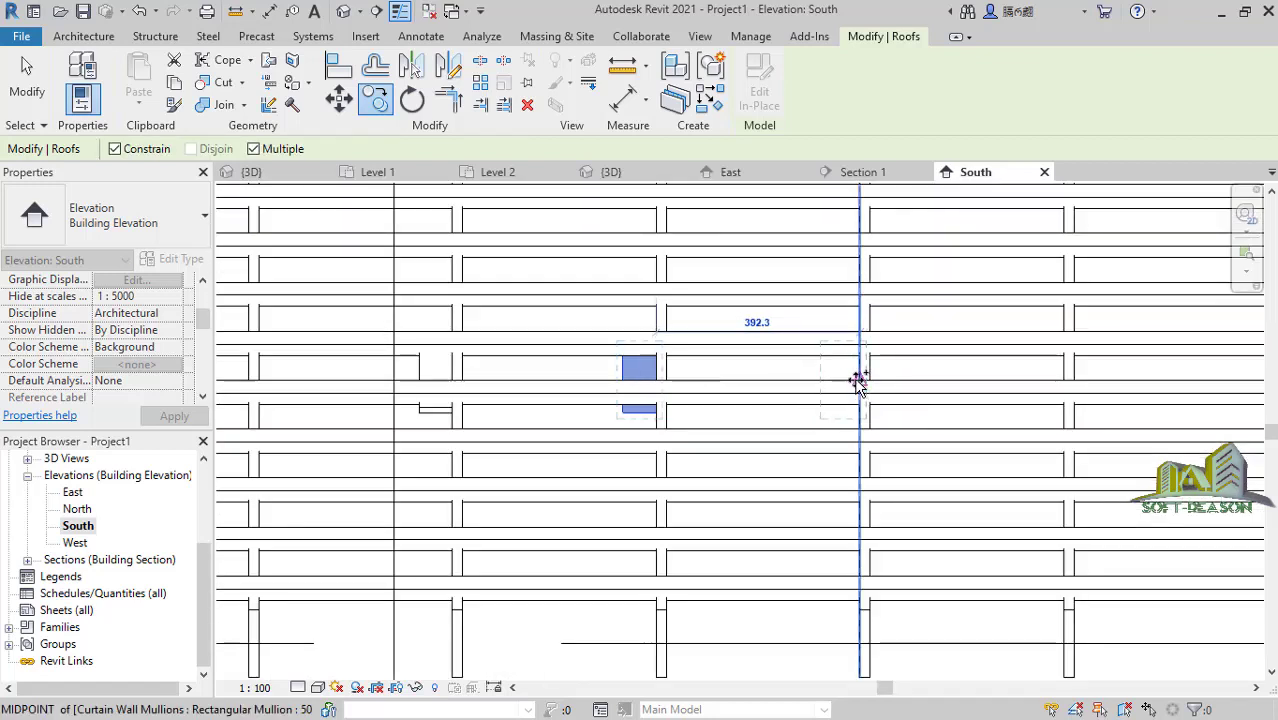
click(857, 382)
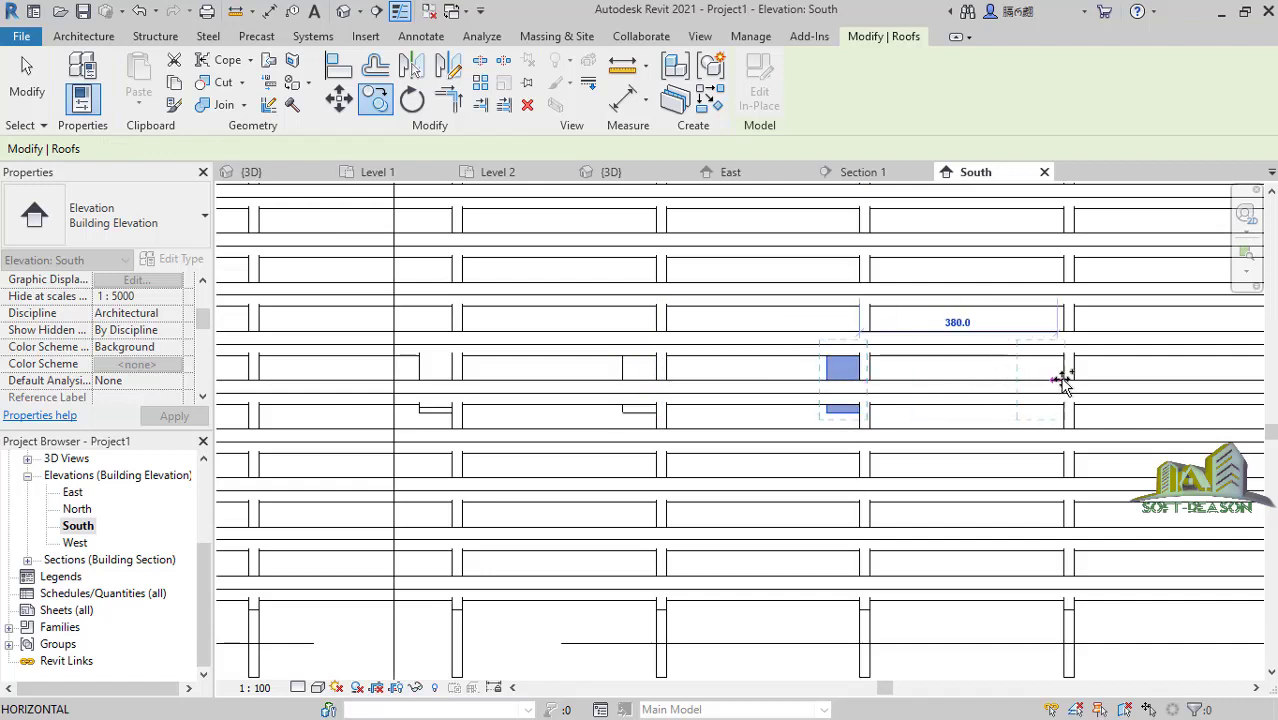
Place seven more copies of the tie against the left faces of the following rafters to the right.
scroll(913, 449, up, 2)
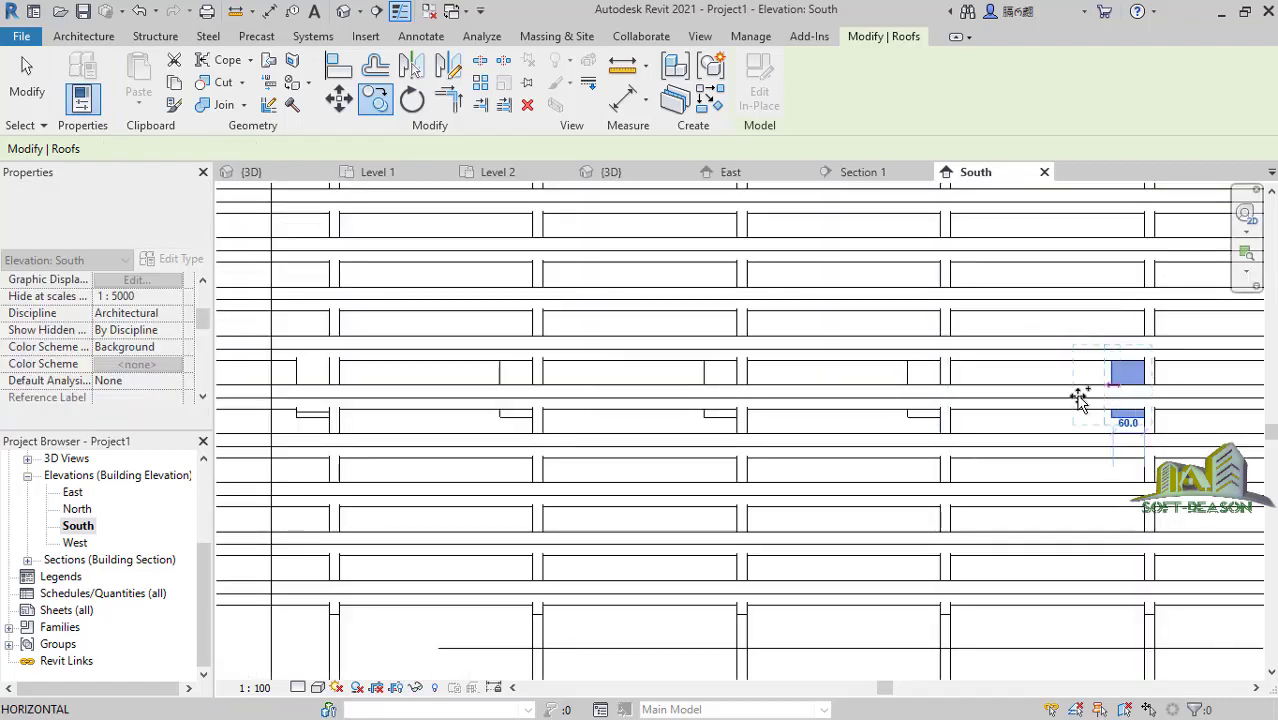
scroll(797, 451, down, 3)
scroll(797, 451, down, 3)
scroll(866, 446, up, 3)
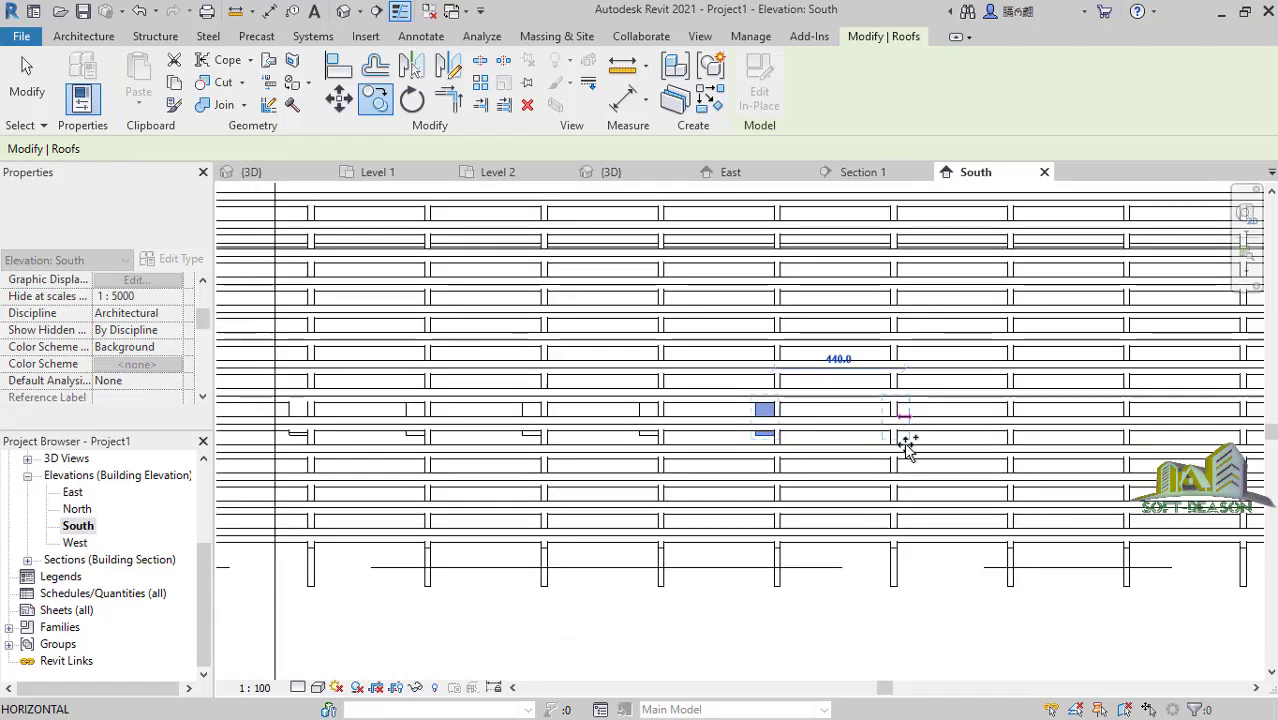
scroll(892, 430, down, 2)
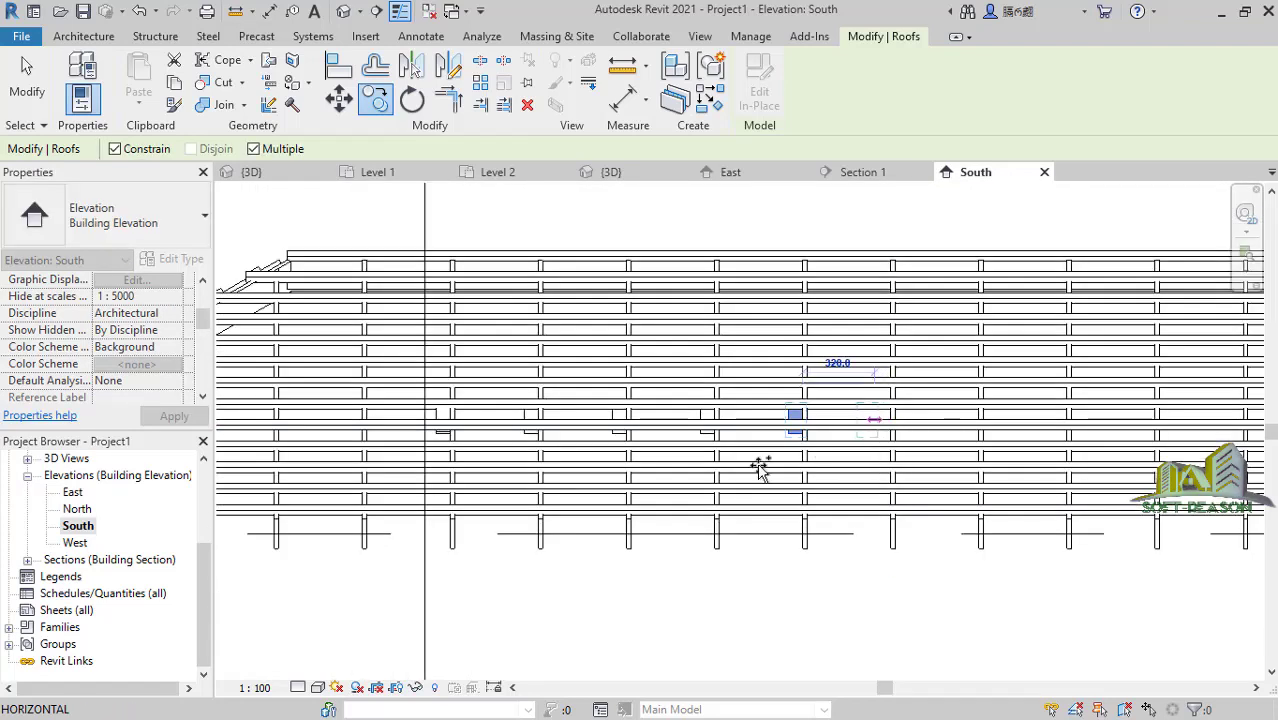
scroll(833, 456, down, 1)
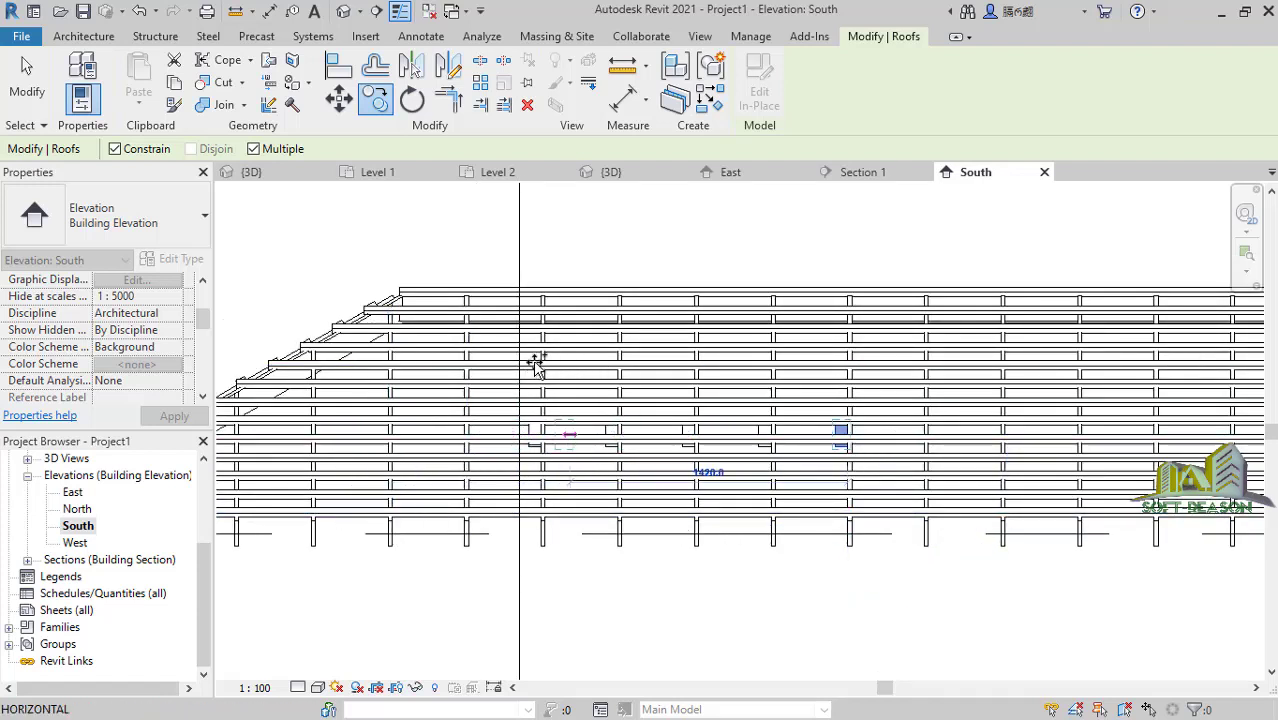
scroll(957, 440, up, 4)
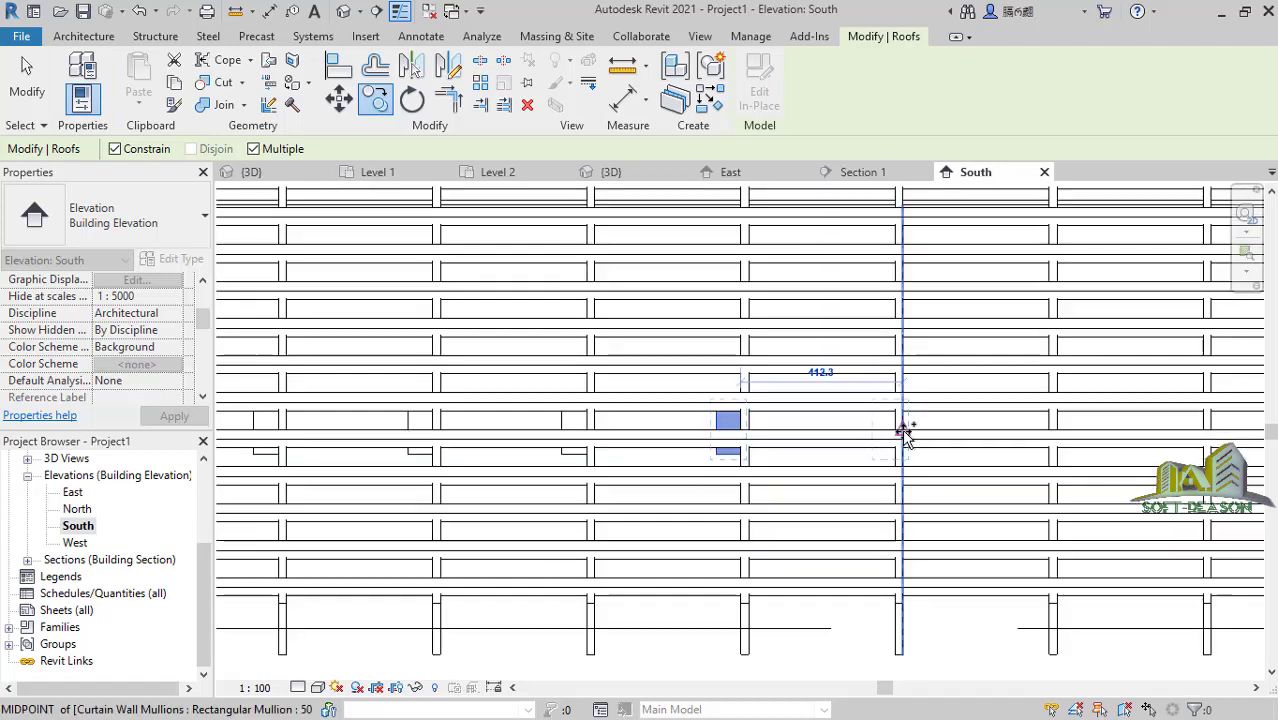
scroll(903, 432, up, 2)
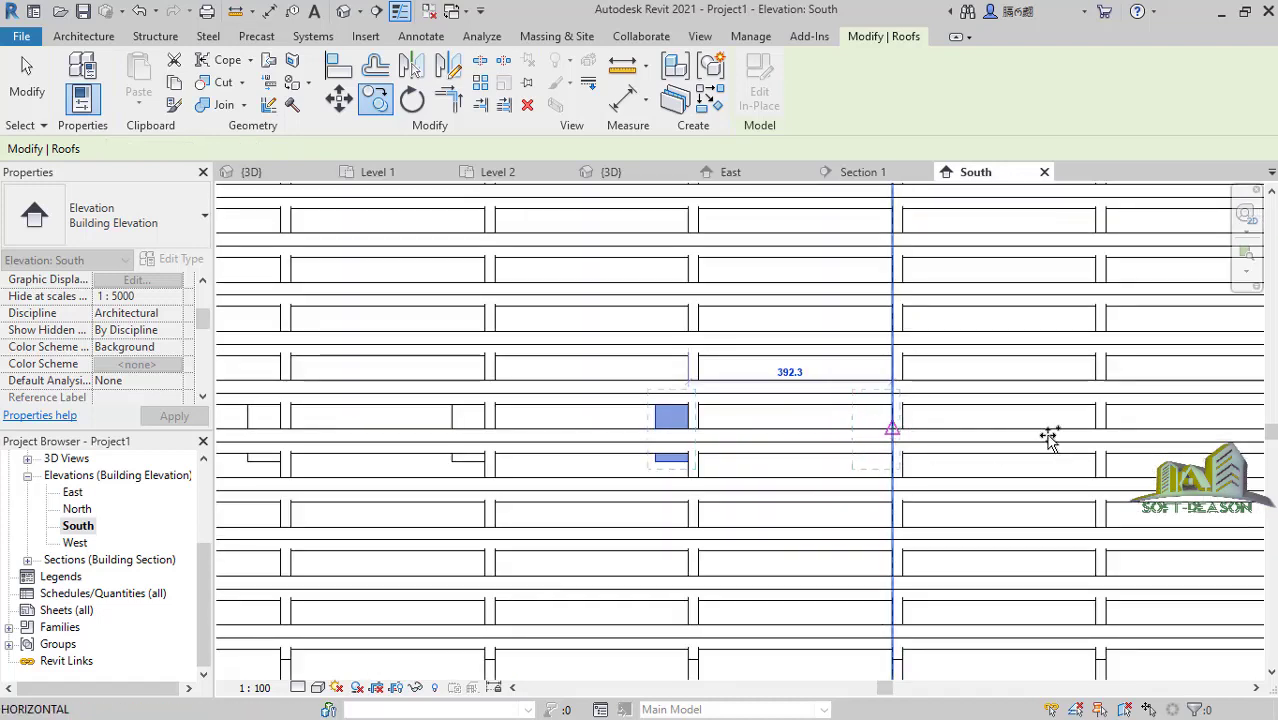
click(1093, 432)
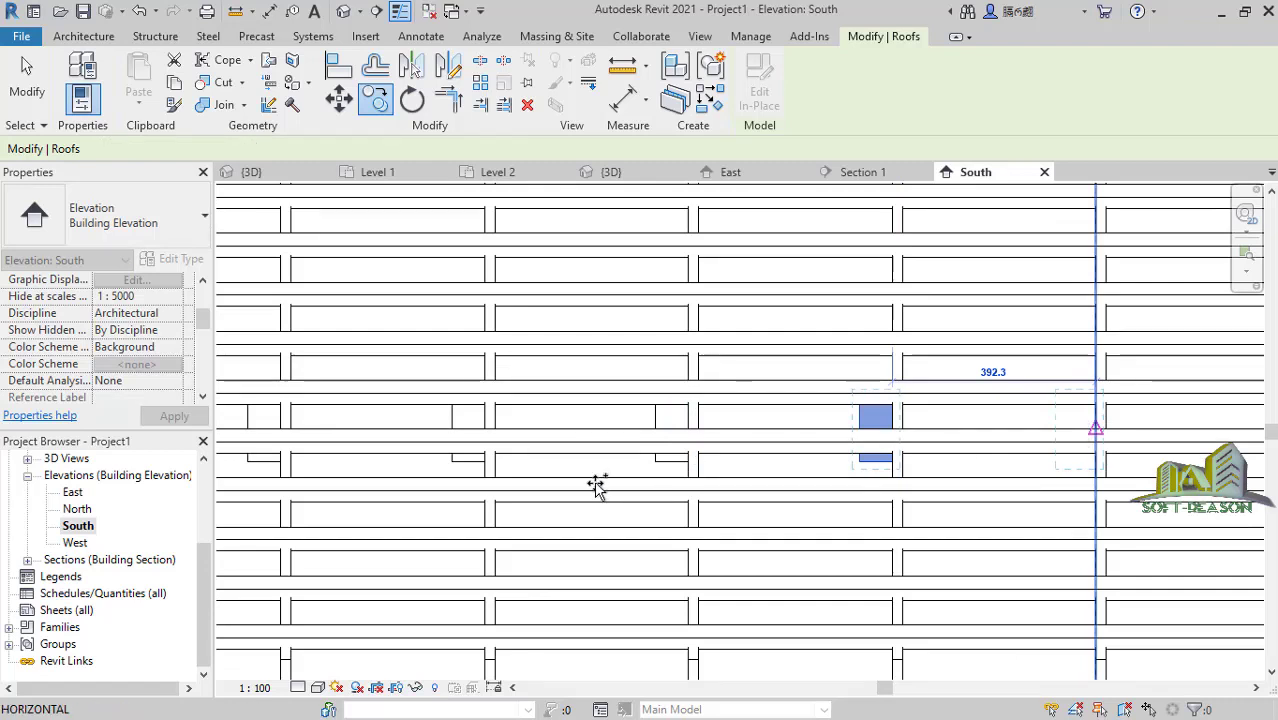
scroll(740, 492, down, 3)
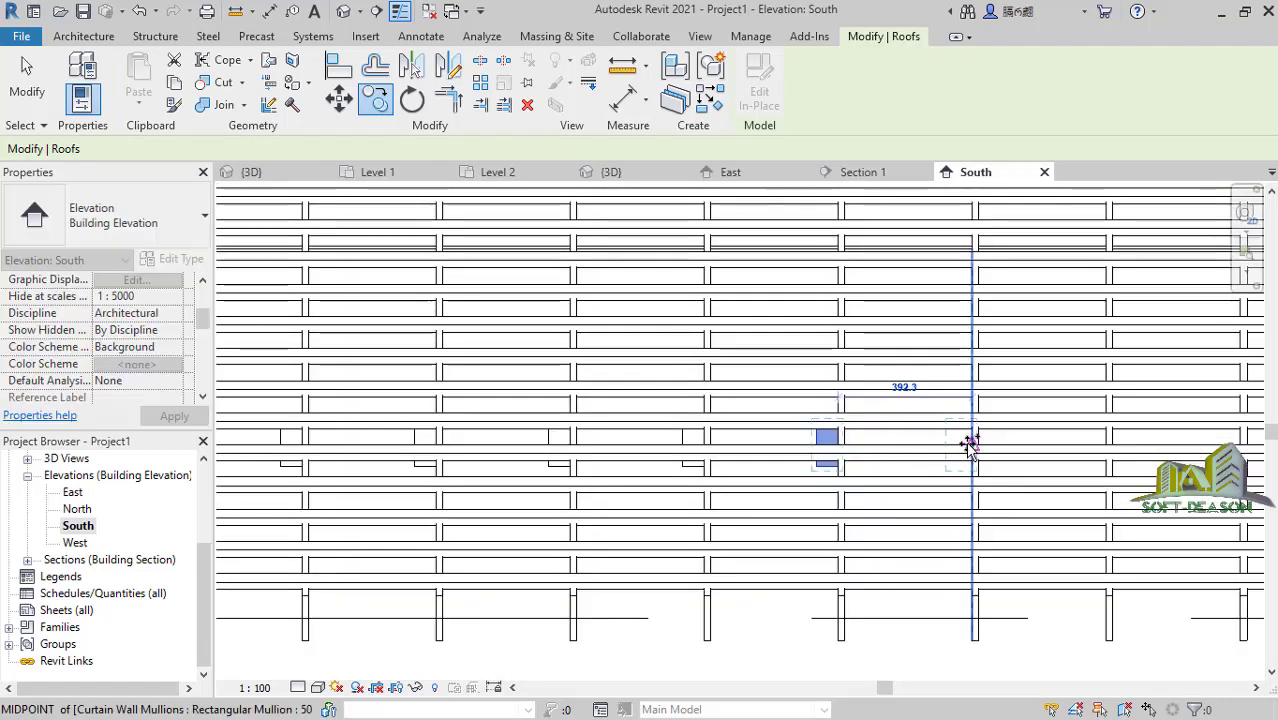
click(1107, 440)
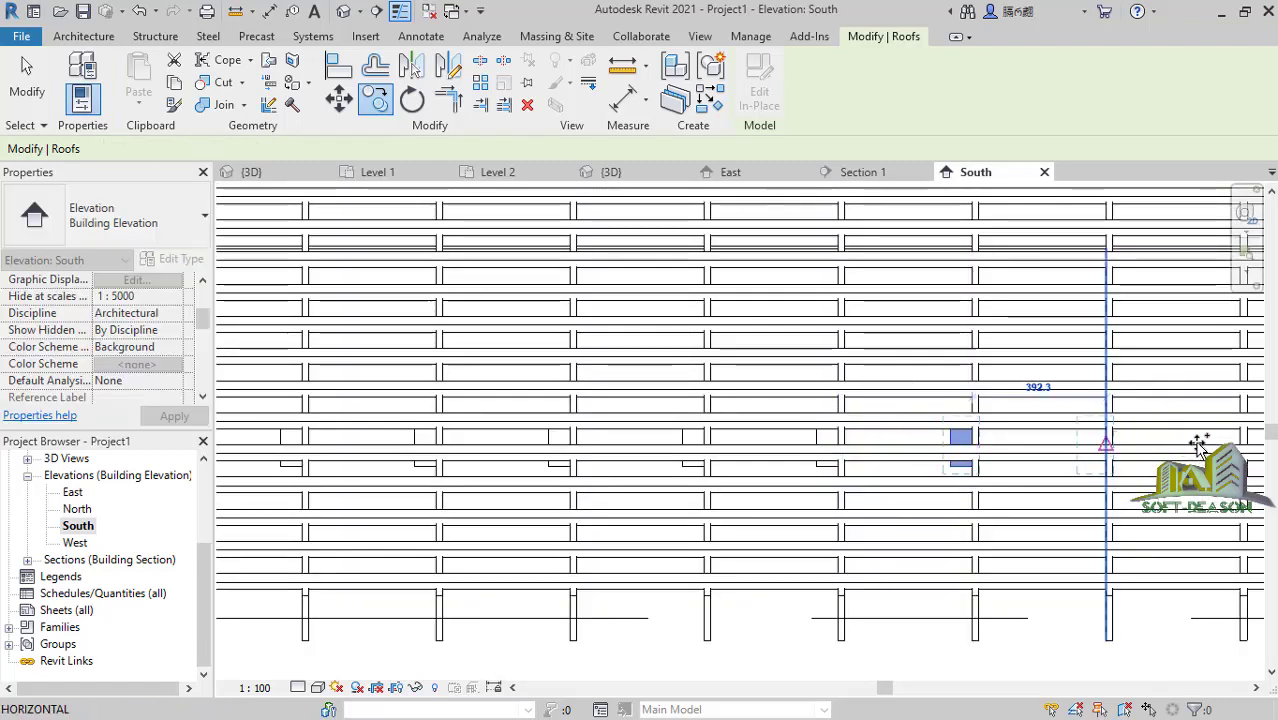
click(1240, 440)
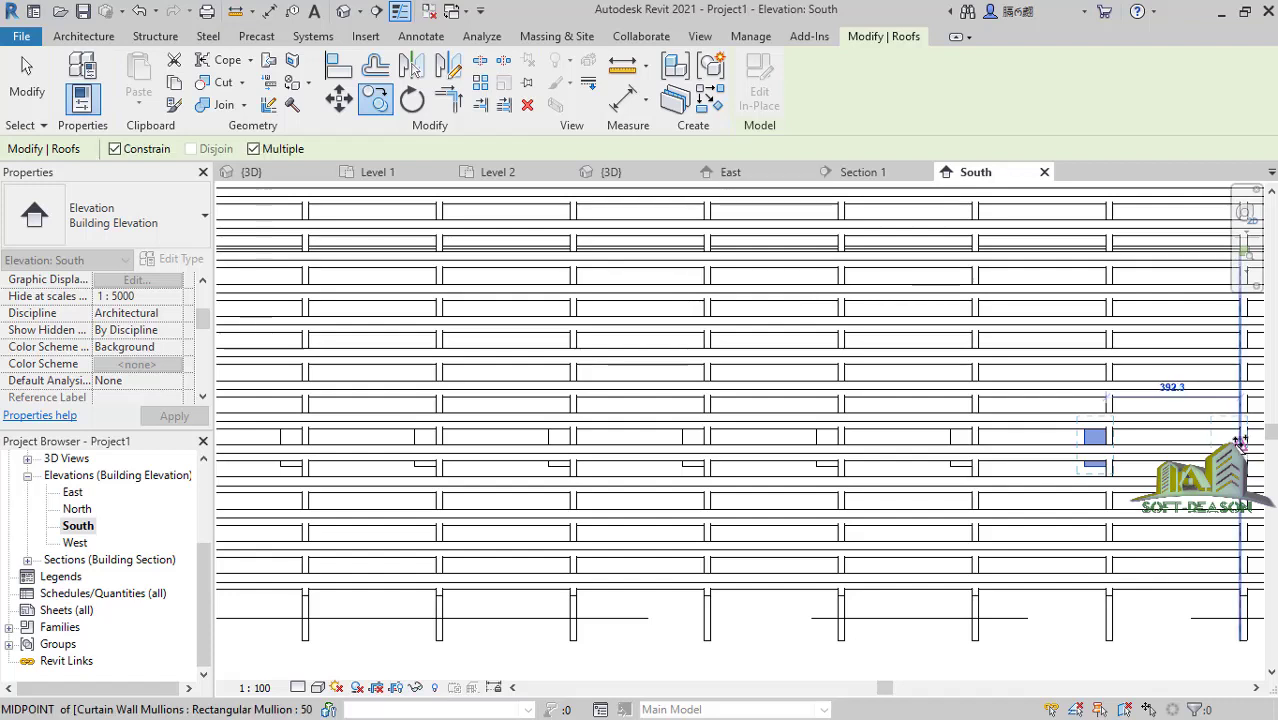
Place three copies of the tie against the rafters left of the original and end the copying.
key(Escape)
scroll(964, 522, down, 2)
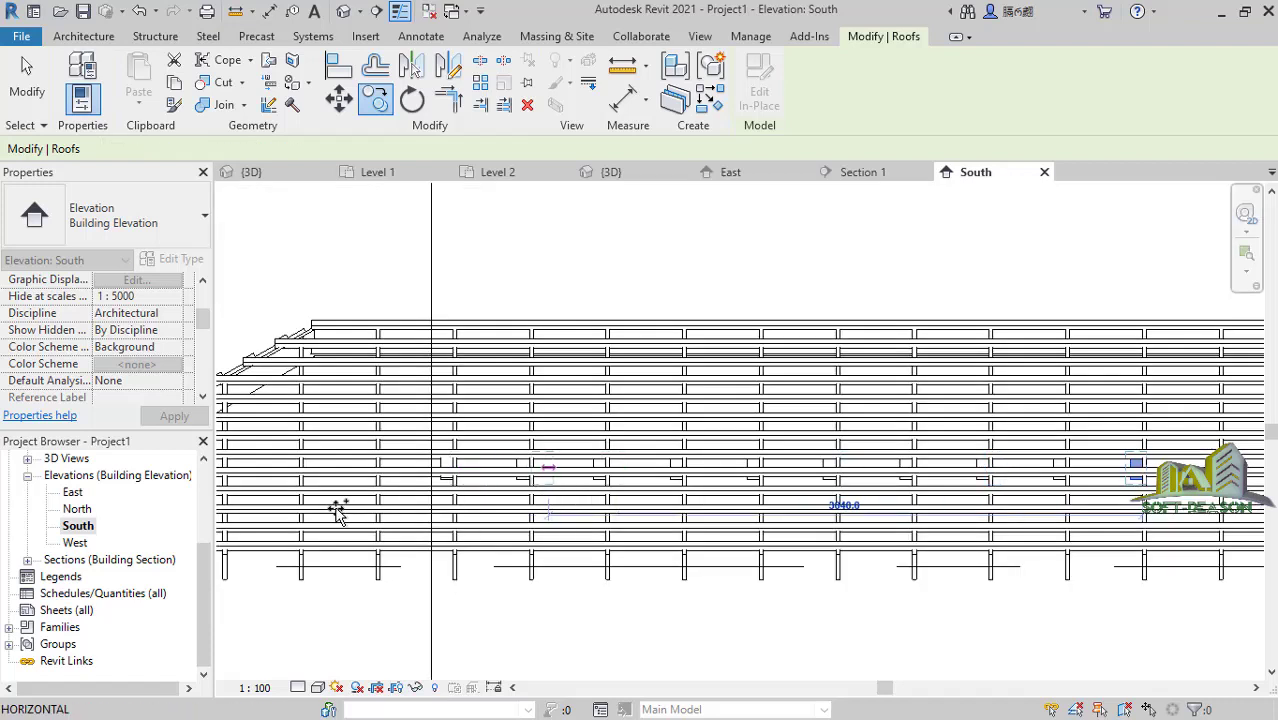
scroll(338, 510, up, 4)
key(c)
key(o)
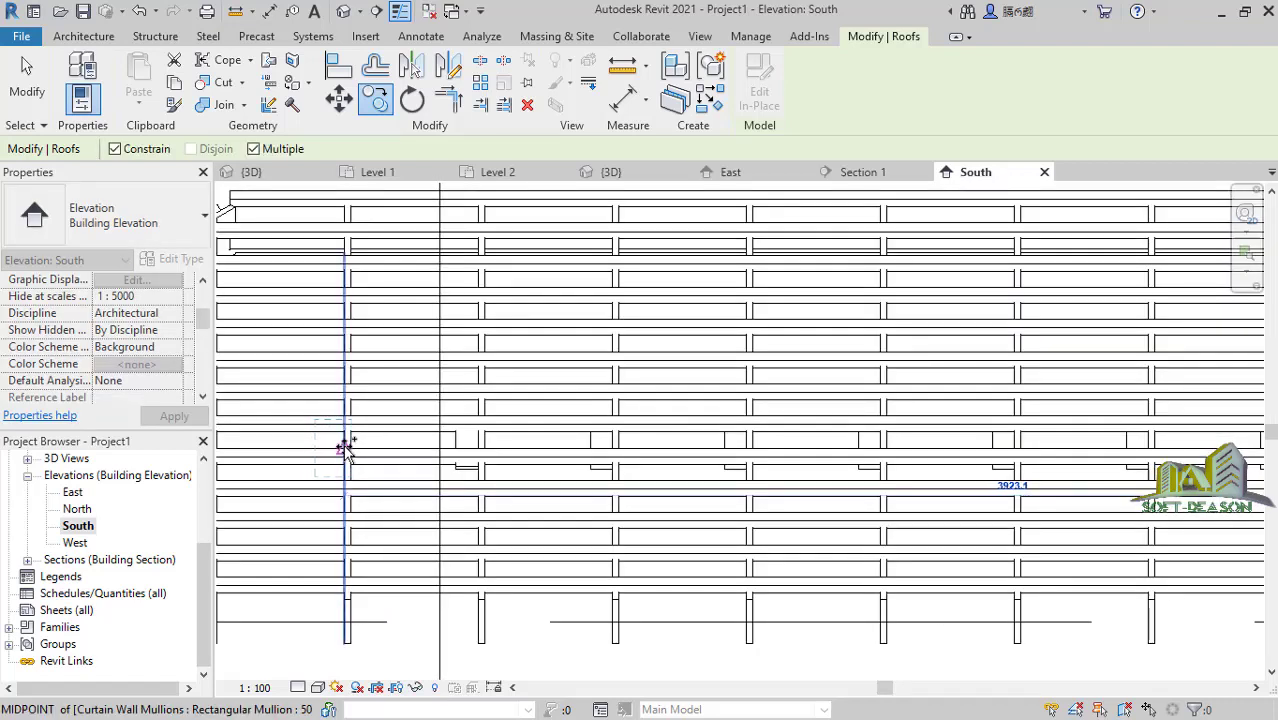
key(Escape)
scroll(776, 500, down, 3)
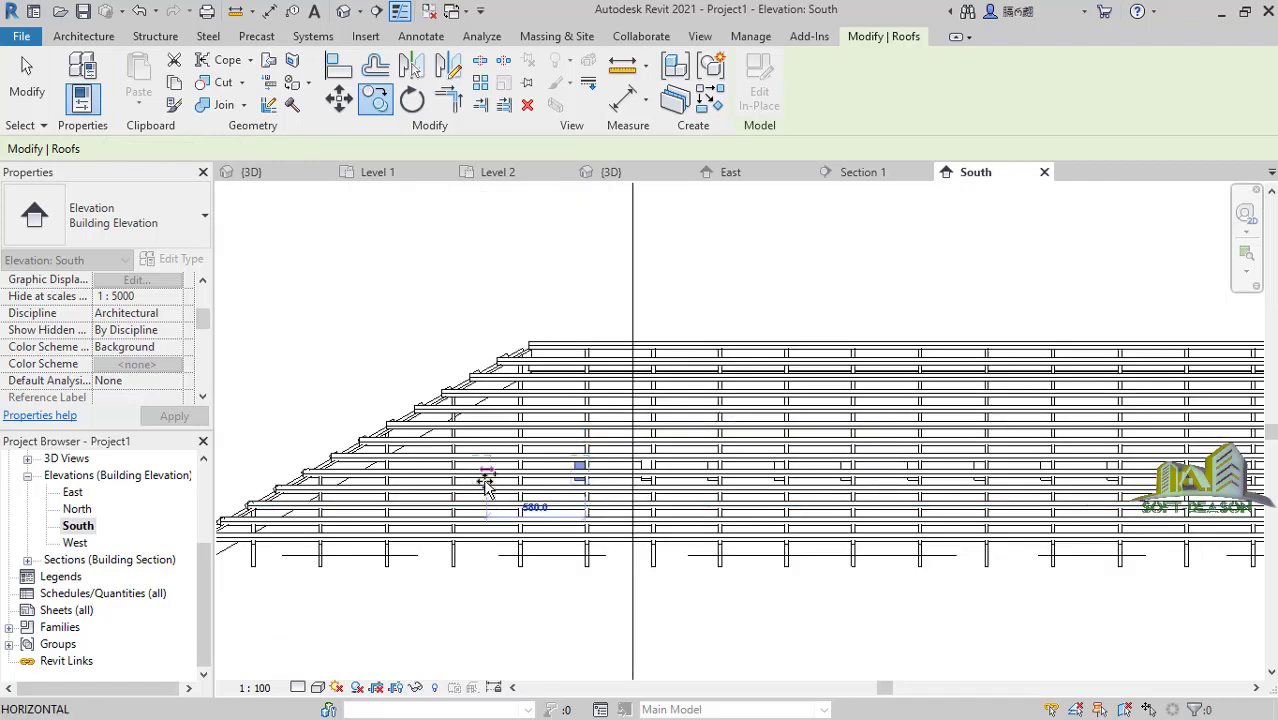
scroll(511, 471, up, 2)
click(519, 467)
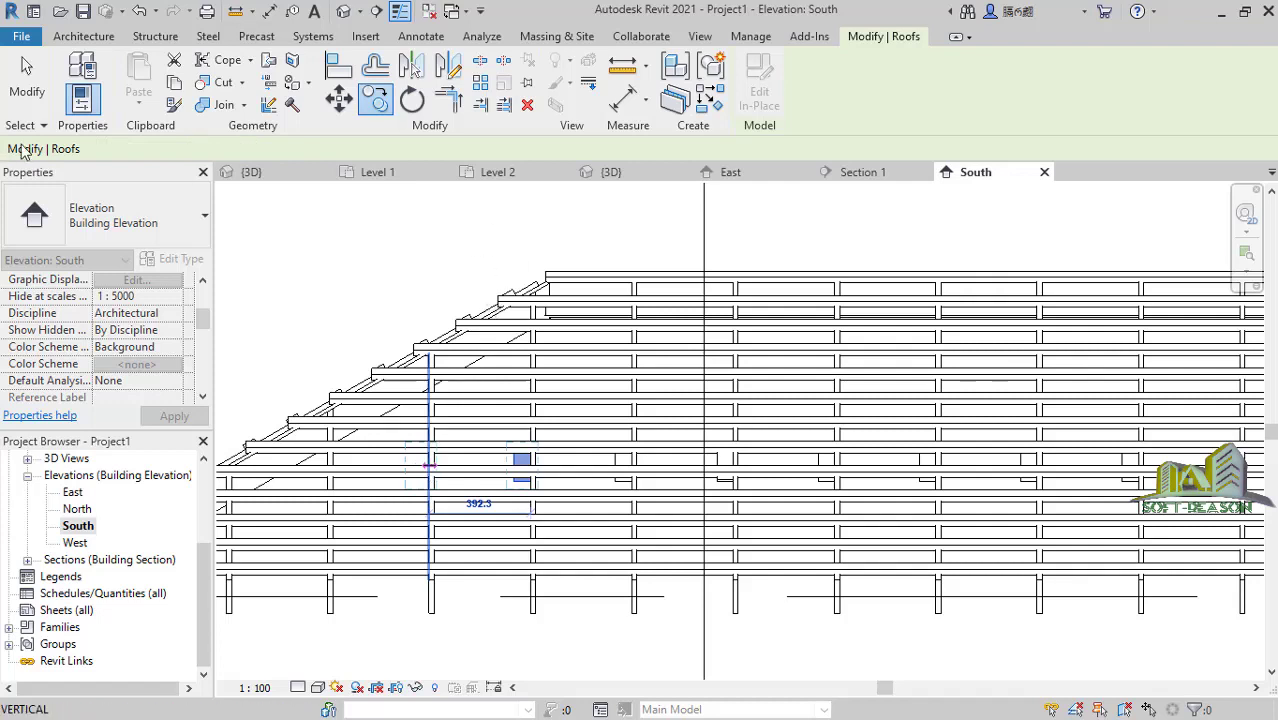
scroll(442, 471, down, 2)
scroll(595, 412, up, 2)
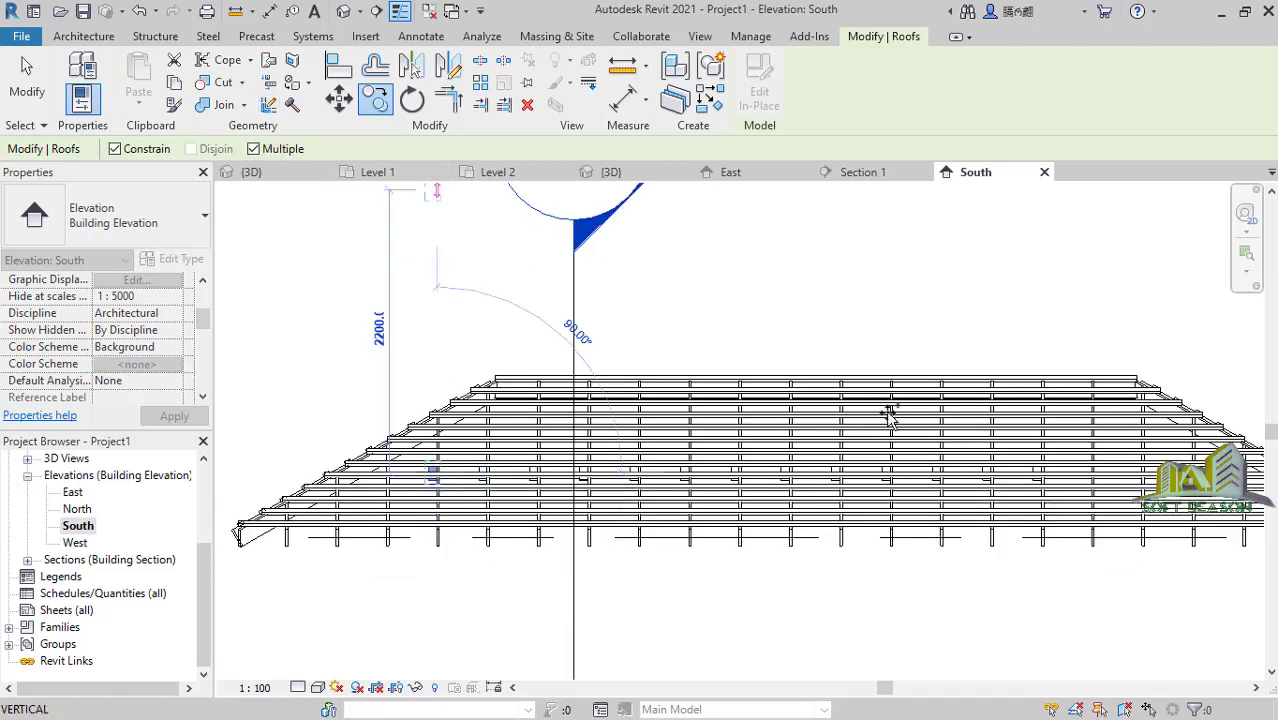
scroll(680, 490, down, 2)
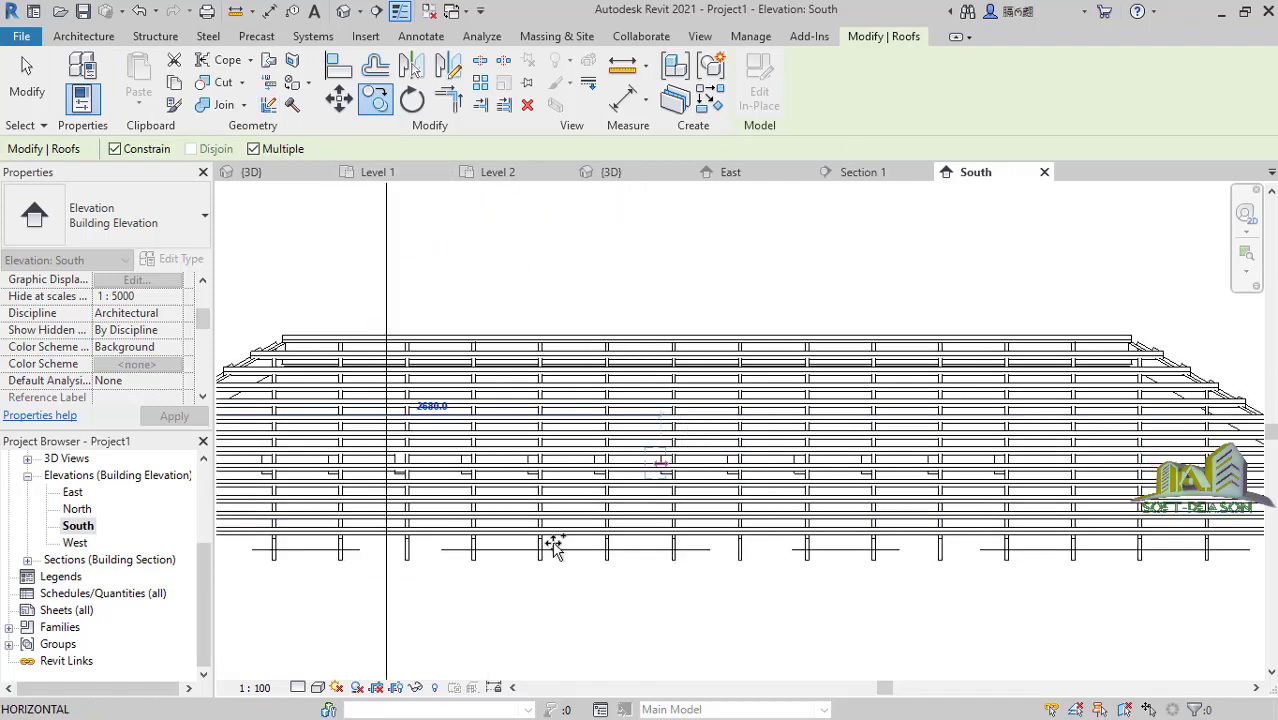
key(Escape)
key(Escape)
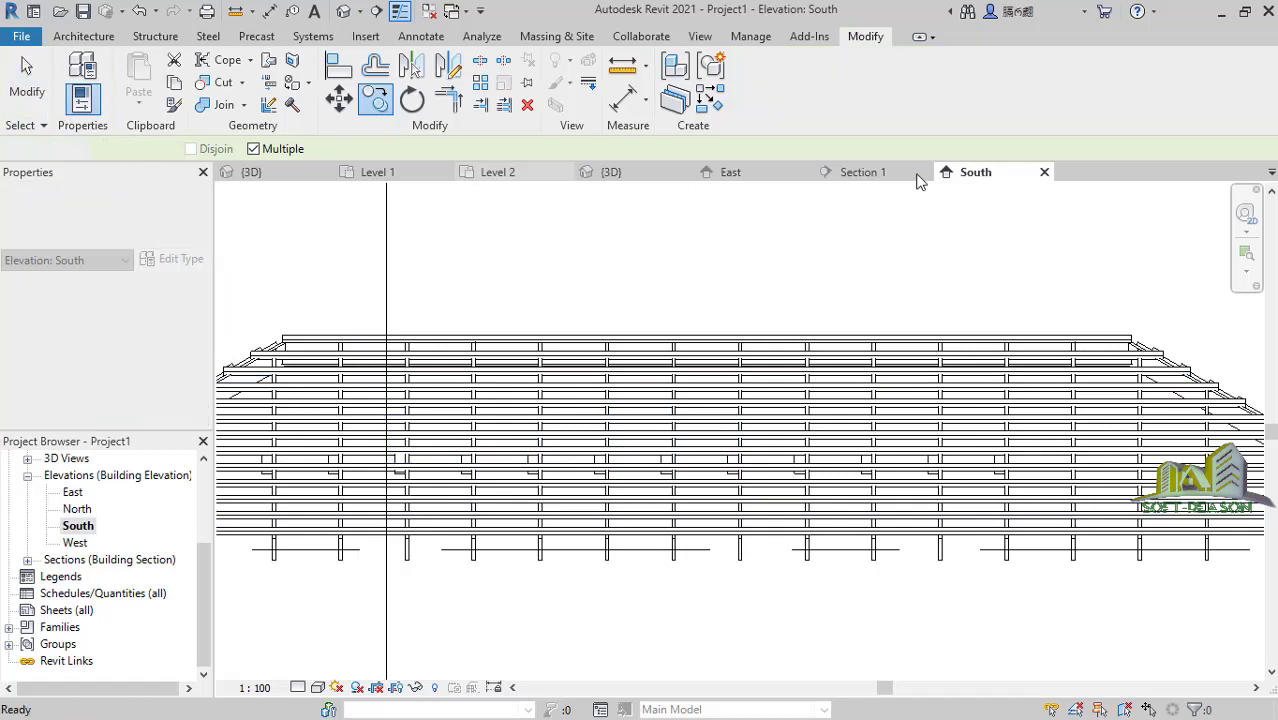
scroll(713, 383, down, 1)
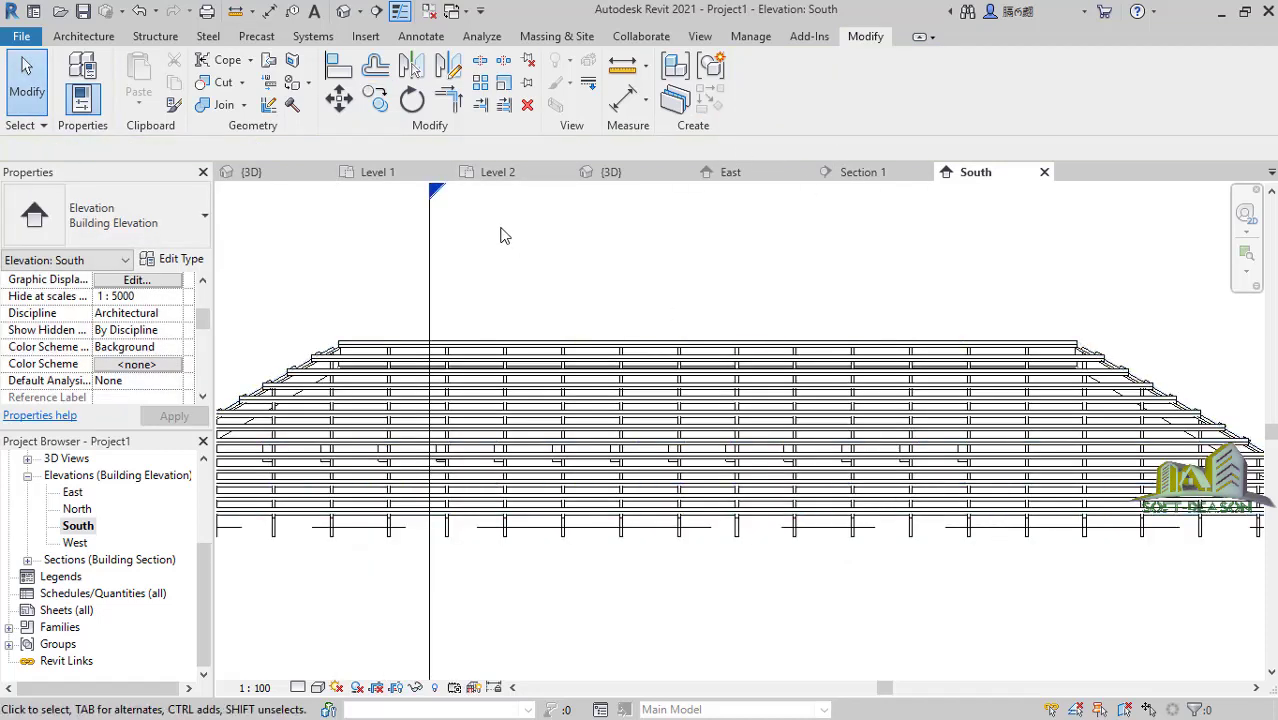
Examine the copied ties and the roof framing in the 3D view.
click(628, 176)
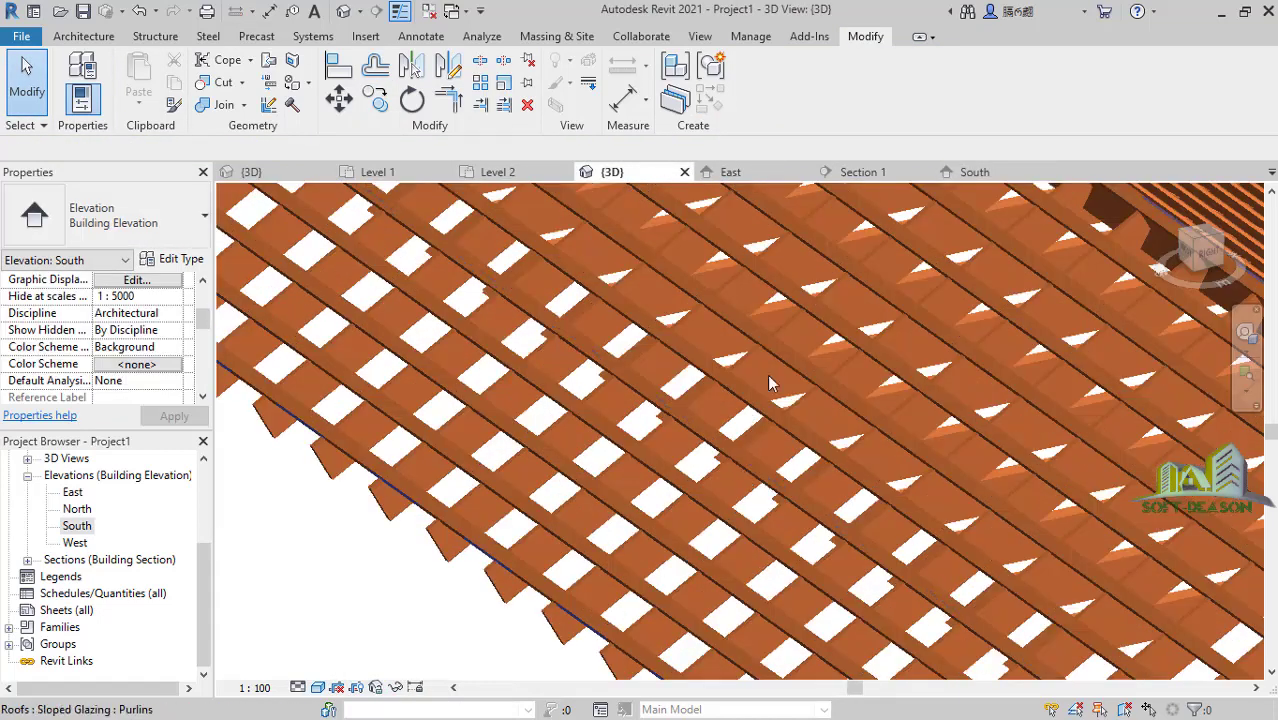
scroll(687, 410, down, 5)
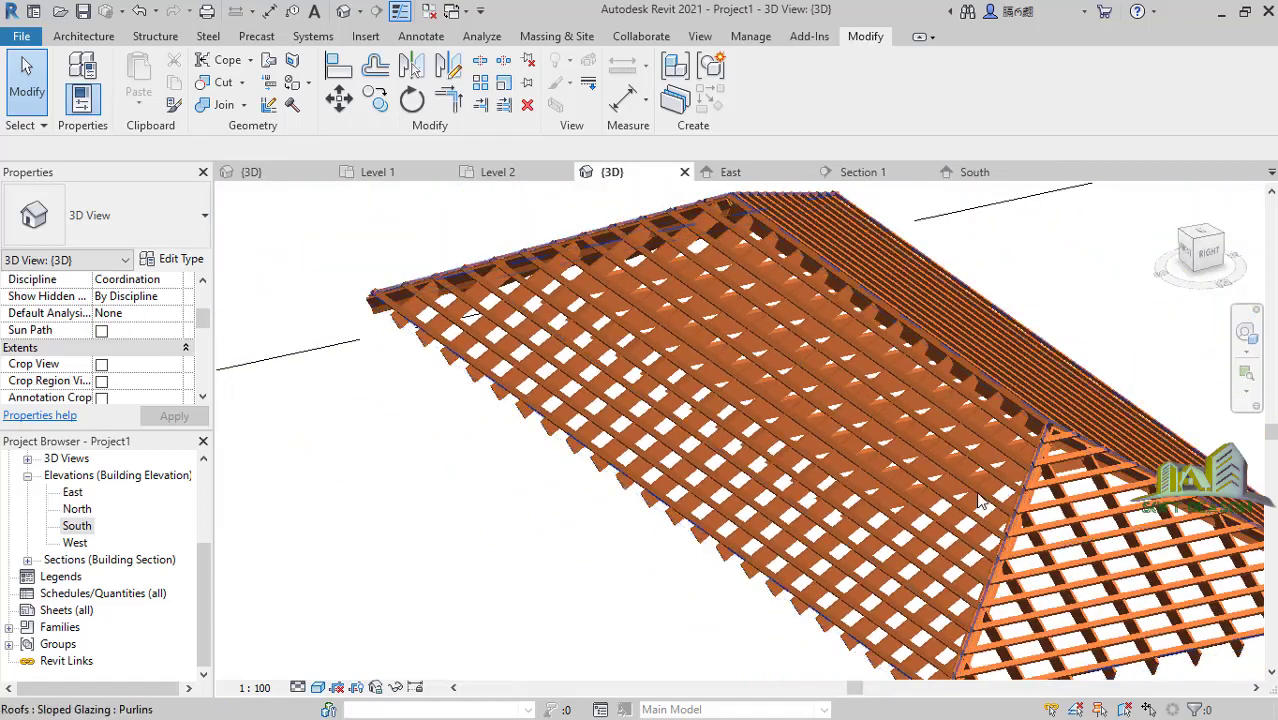
scroll(828, 517, up, 4)
scroll(828, 517, down, 2)
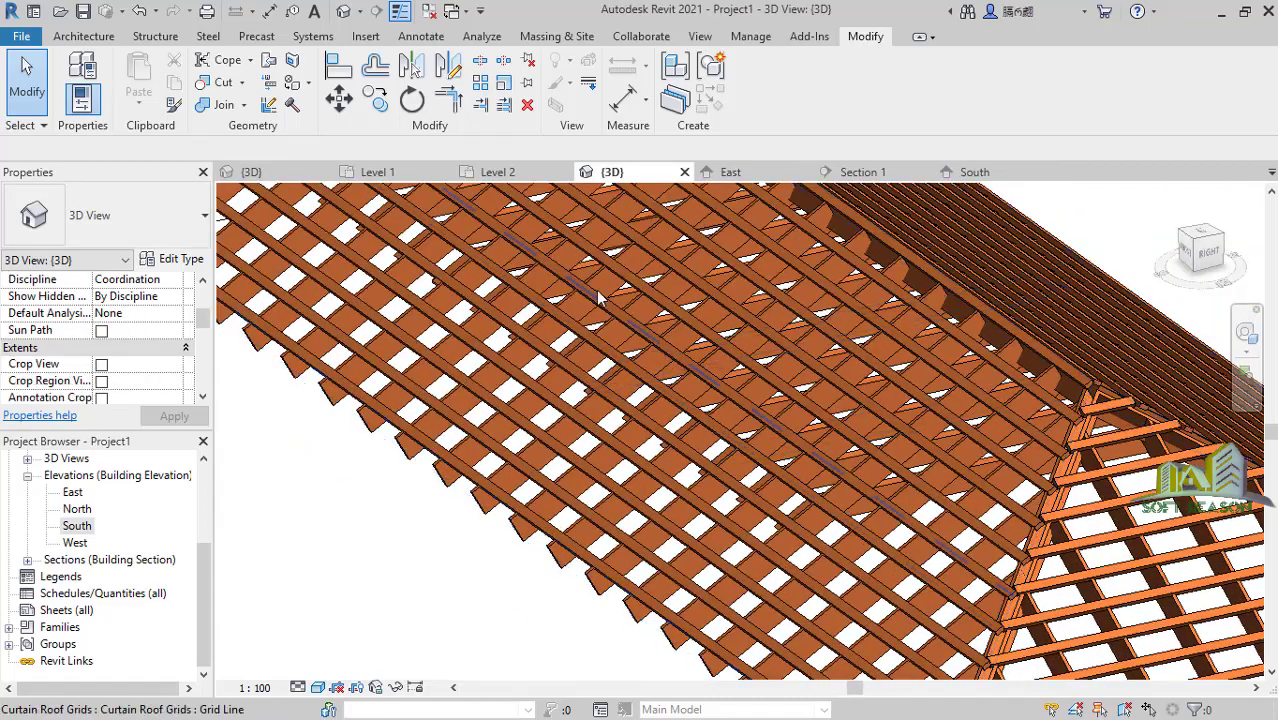
scroll(593, 438, down, 2)
scroll(862, 487, up, 3)
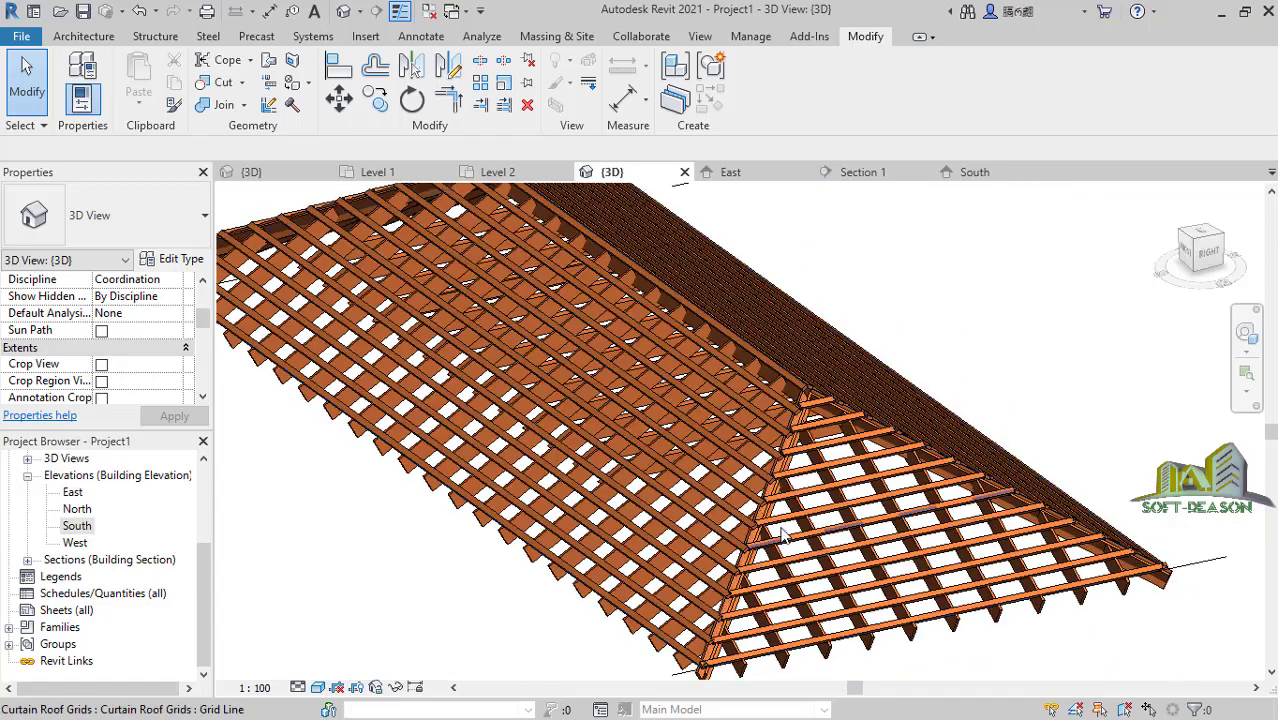
scroll(775, 557, down, 2)
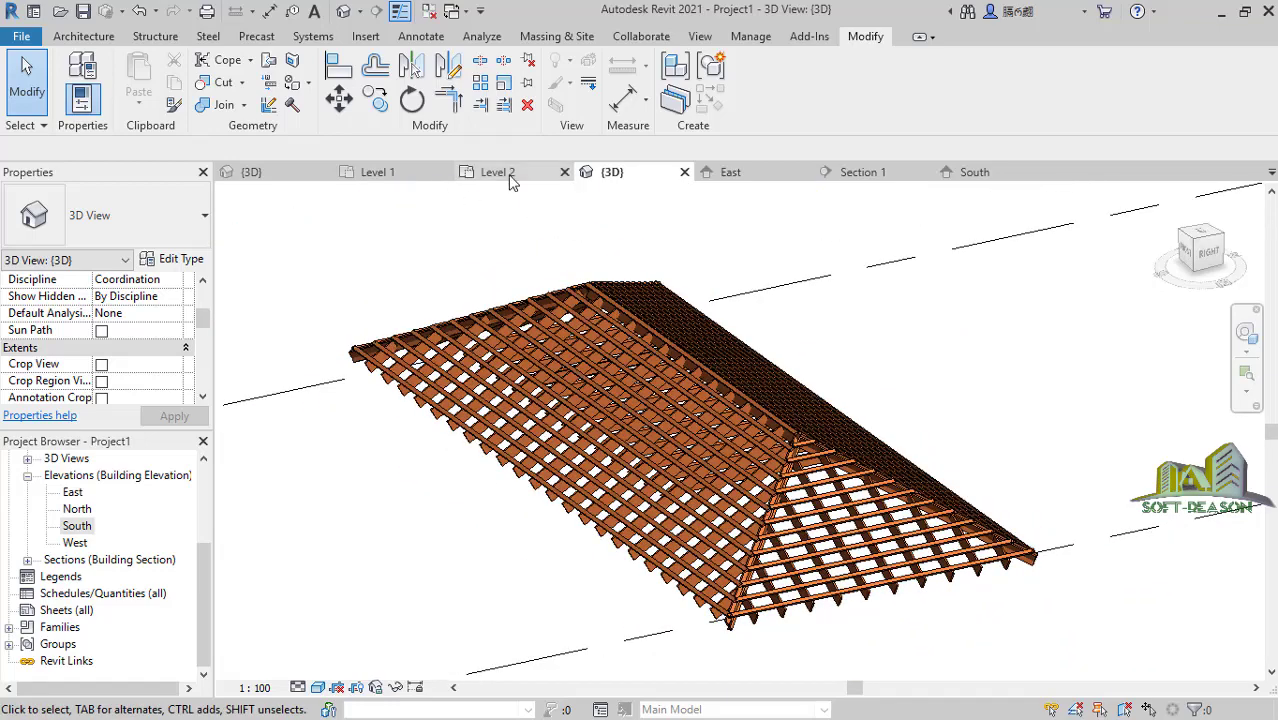
In the Level 2 floor plan, start a Roof by Footprint with a rectangular boundary sketch.
click(500, 172)
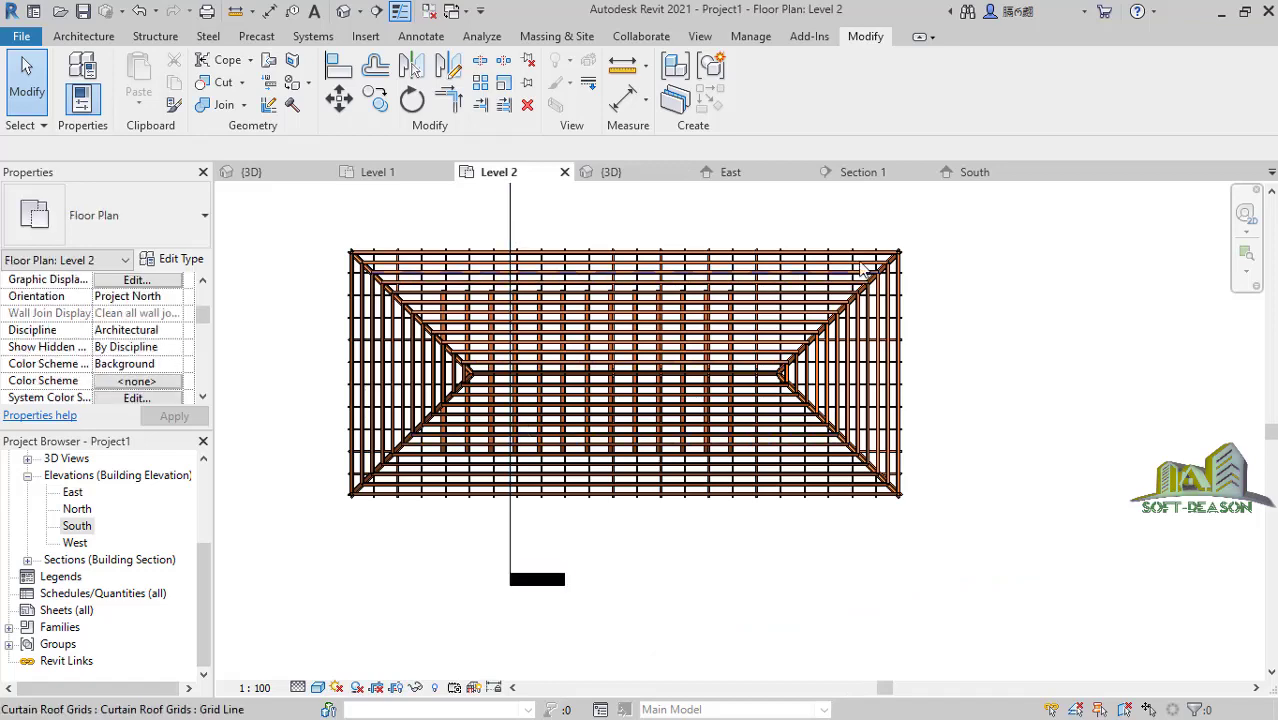
scroll(862, 268, up, 1)
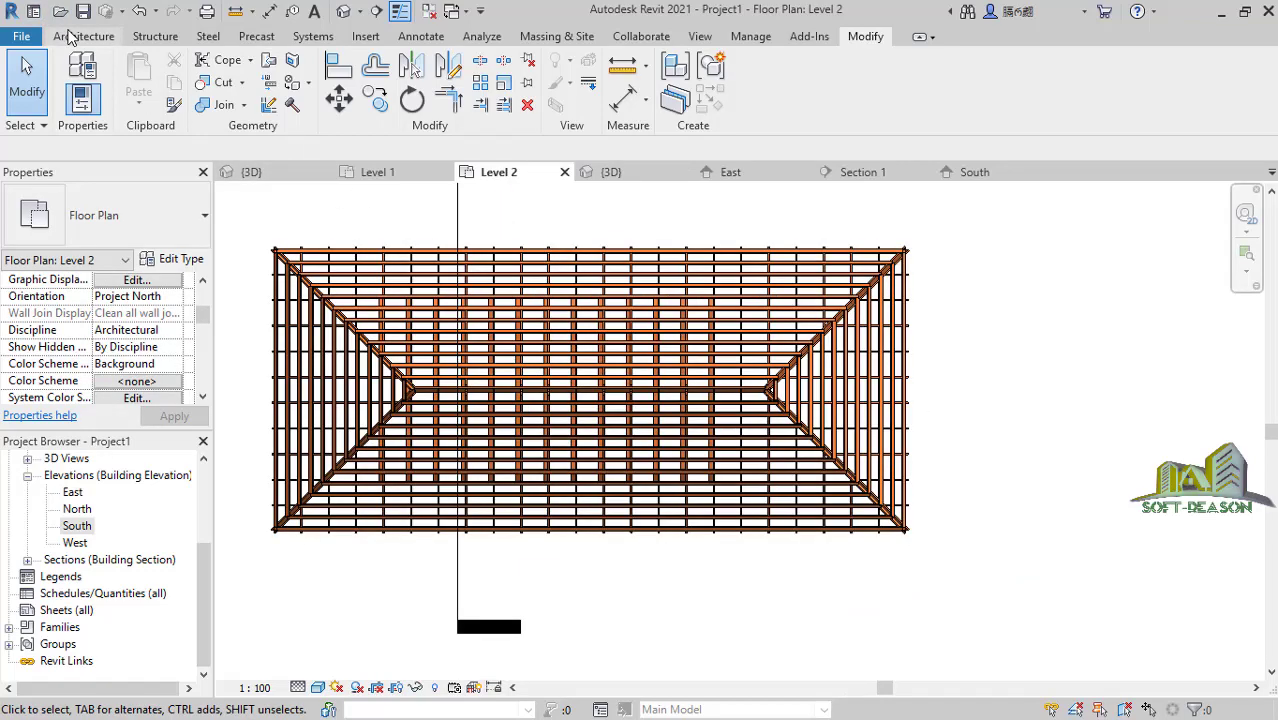
click(72, 37)
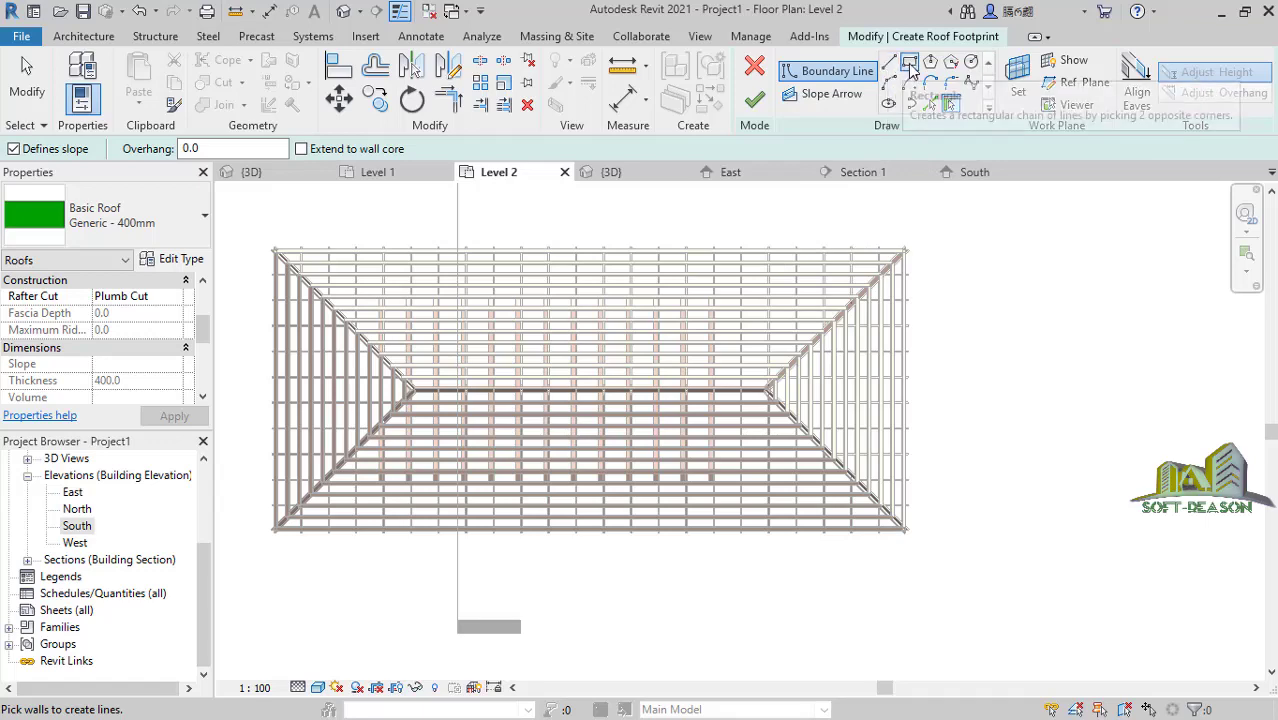
click(909, 62)
scroll(257, 265, up, 2)
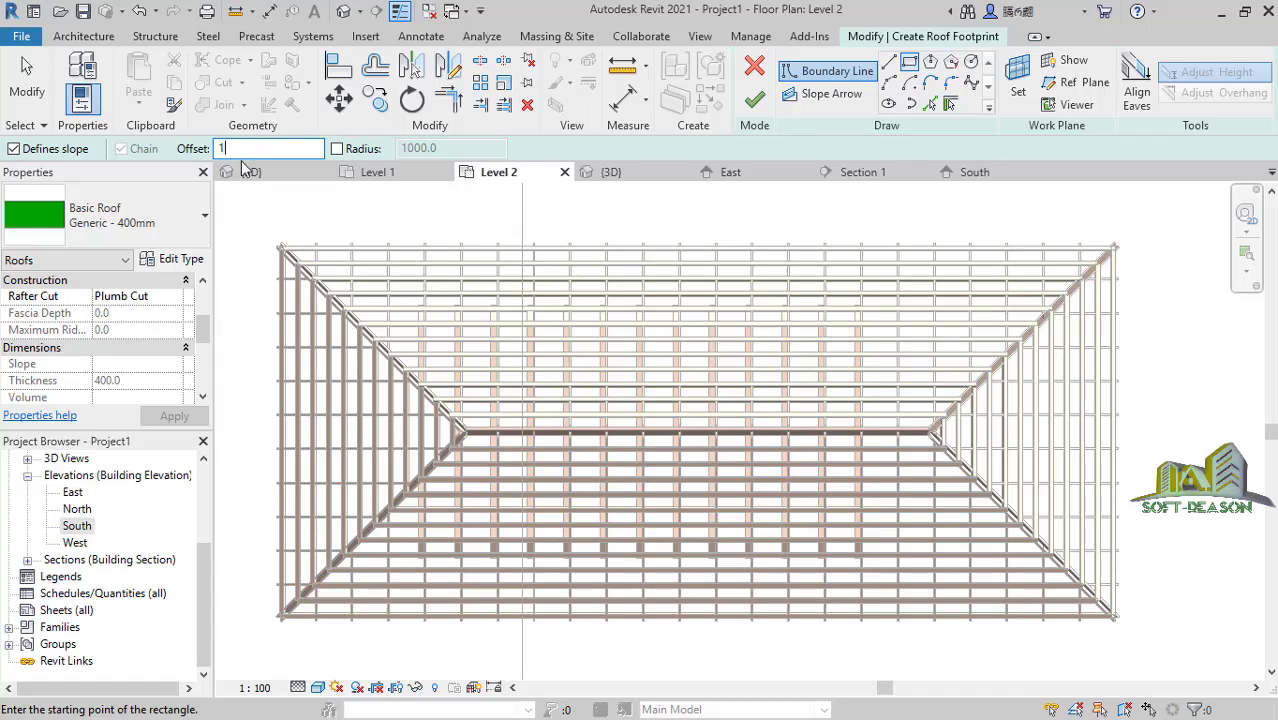
scroll(278, 250, up, 5)
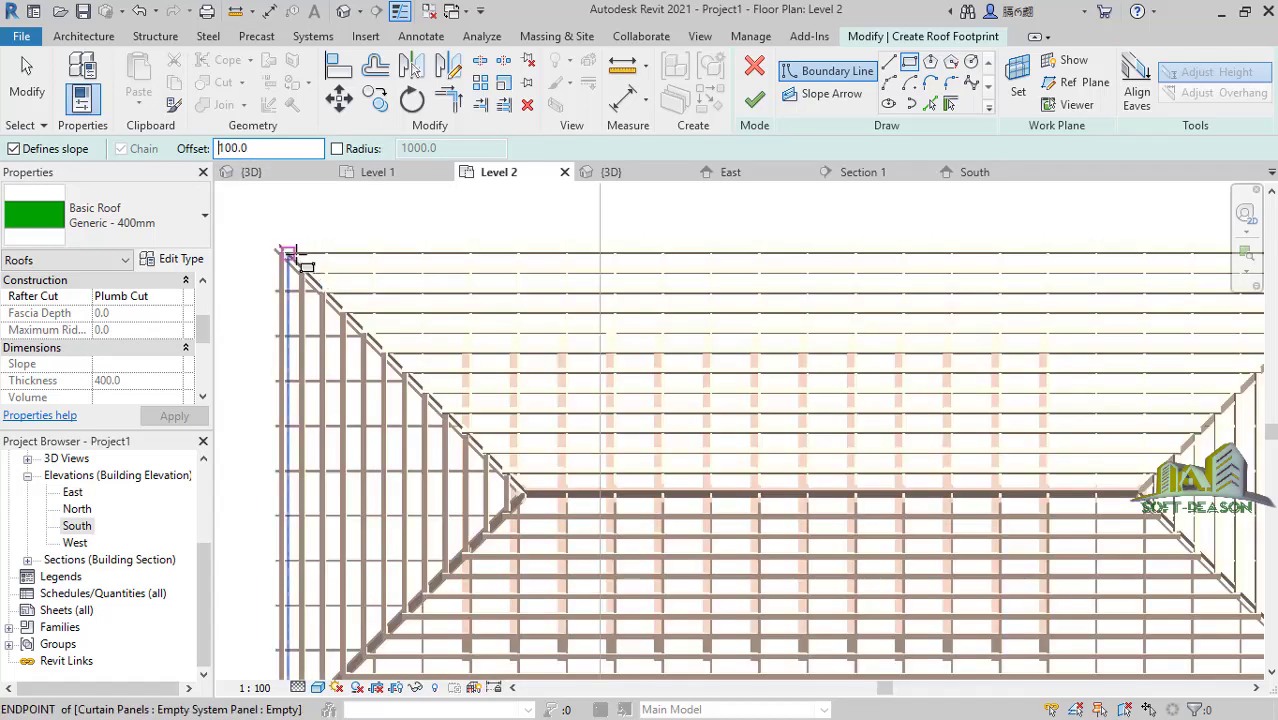
scroll(276, 247, up, 4)
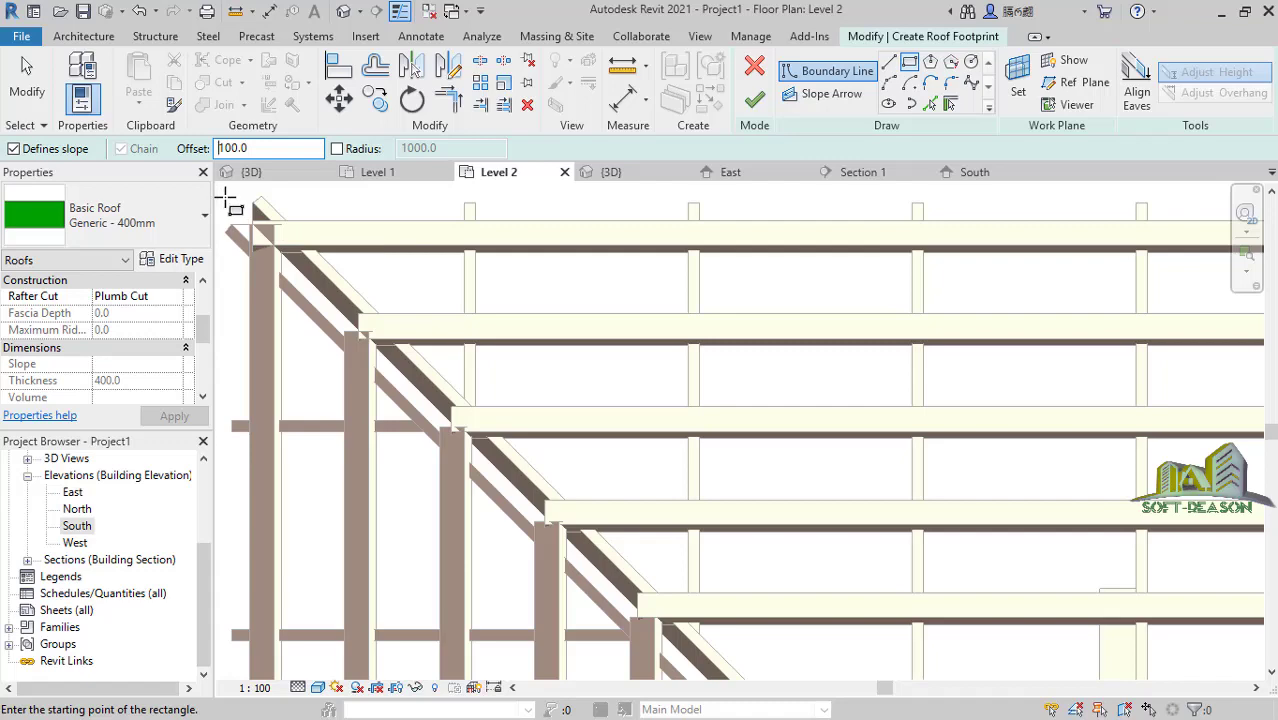
click(227, 198)
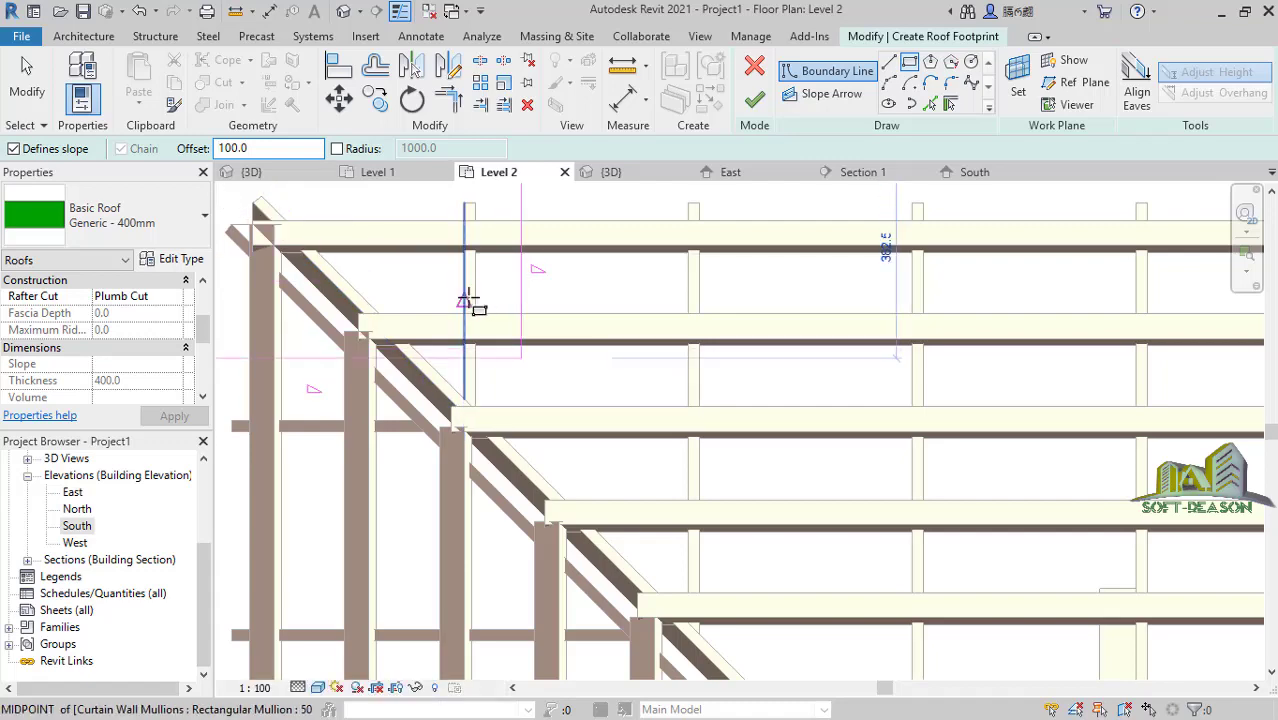
scroll(419, 277, down, 3)
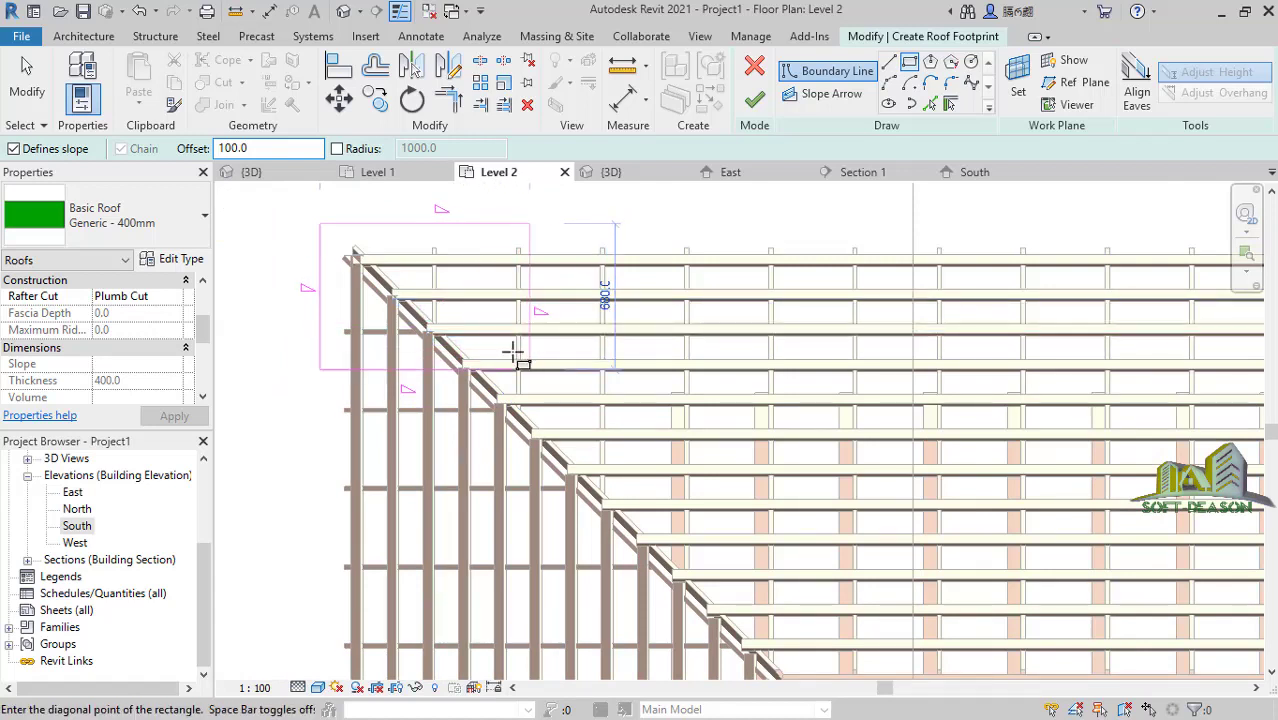
click(510, 352)
key(Escape)
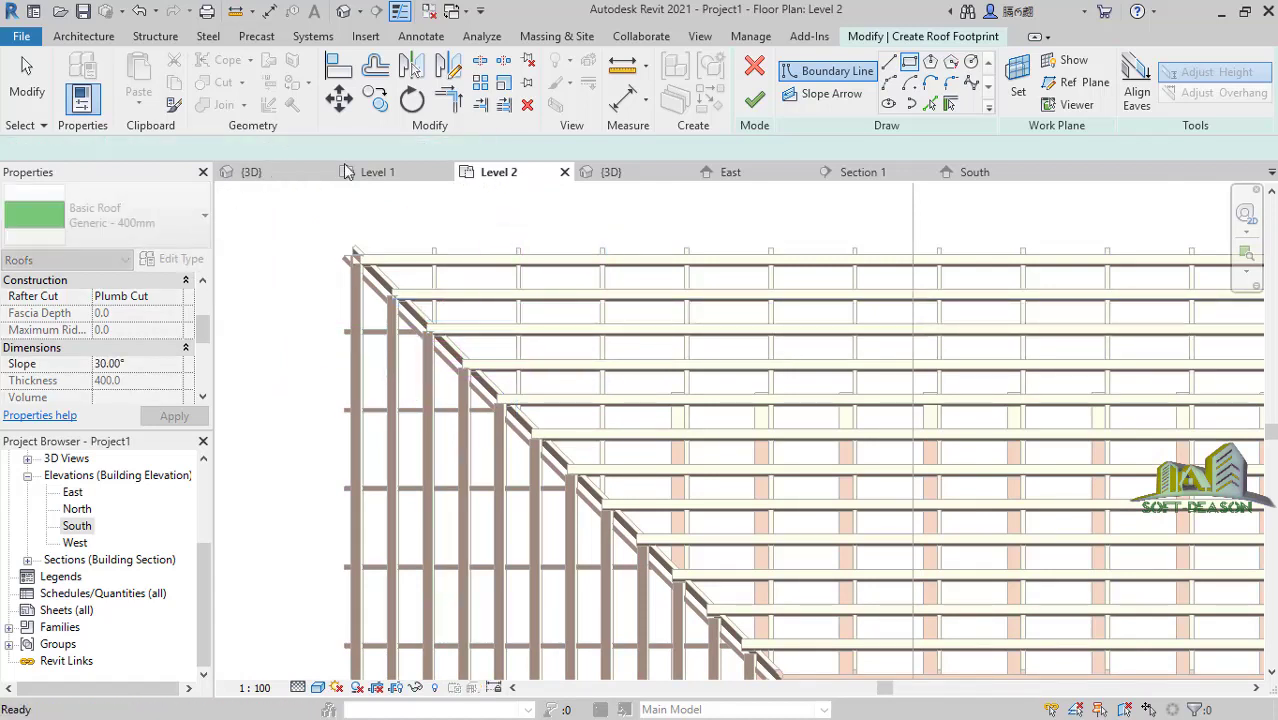
scroll(411, 285, up, 4)
key(Escape)
Sketch a rectangular roof boundary around the framing with a 50 mm offset, about 9200 by 4200 mm, and end the boundary tool.
click(828, 71)
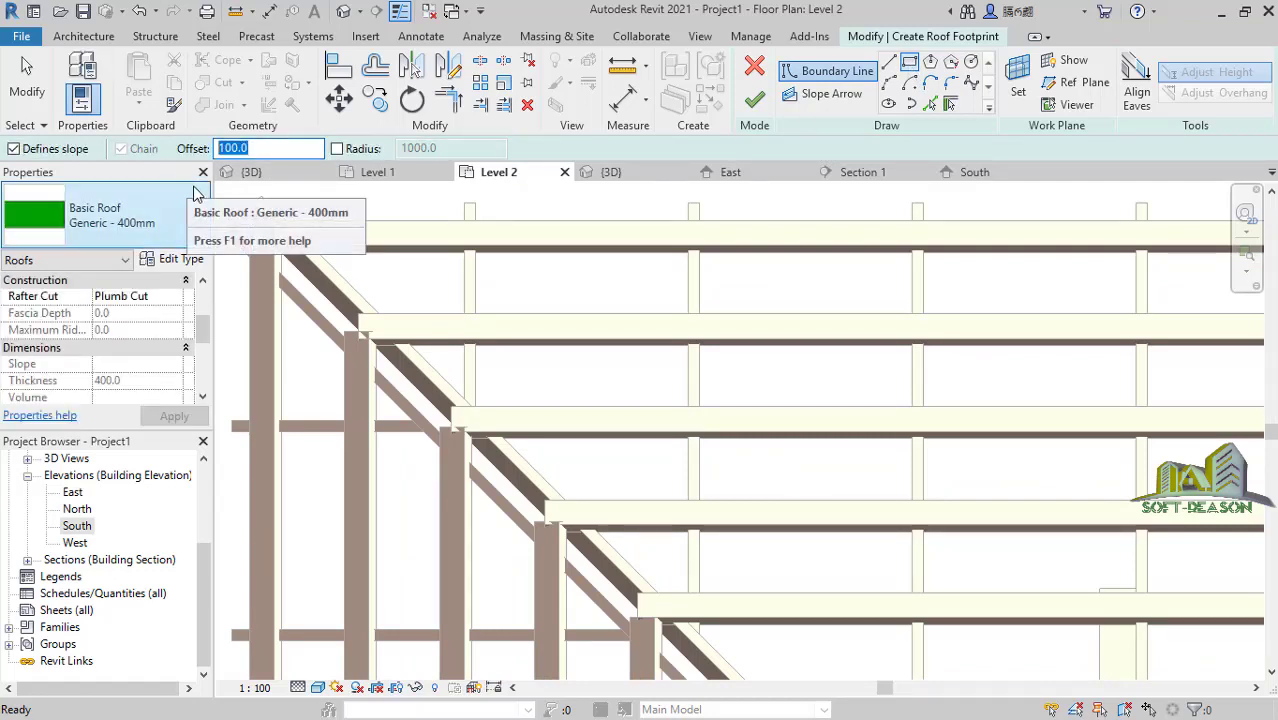
text(0)
scroll(255, 225, up, 2)
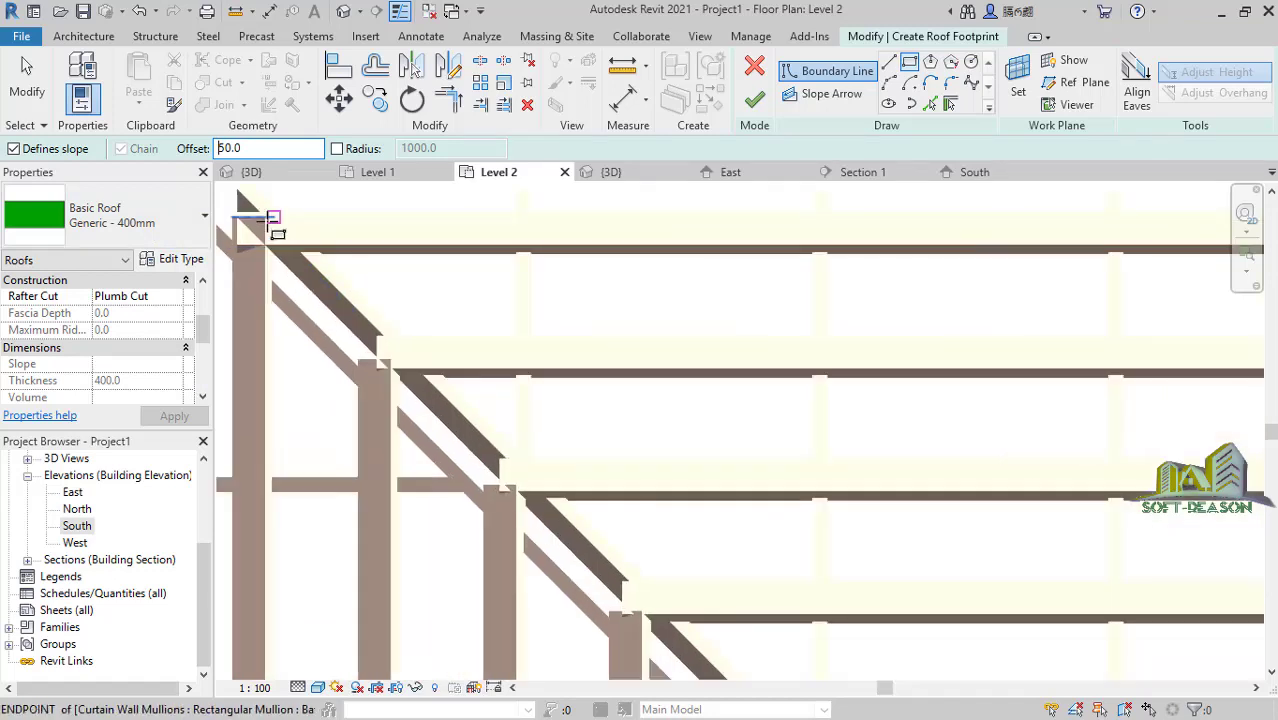
scroll(268, 222, down, 1)
scroll(268, 240, up, 1)
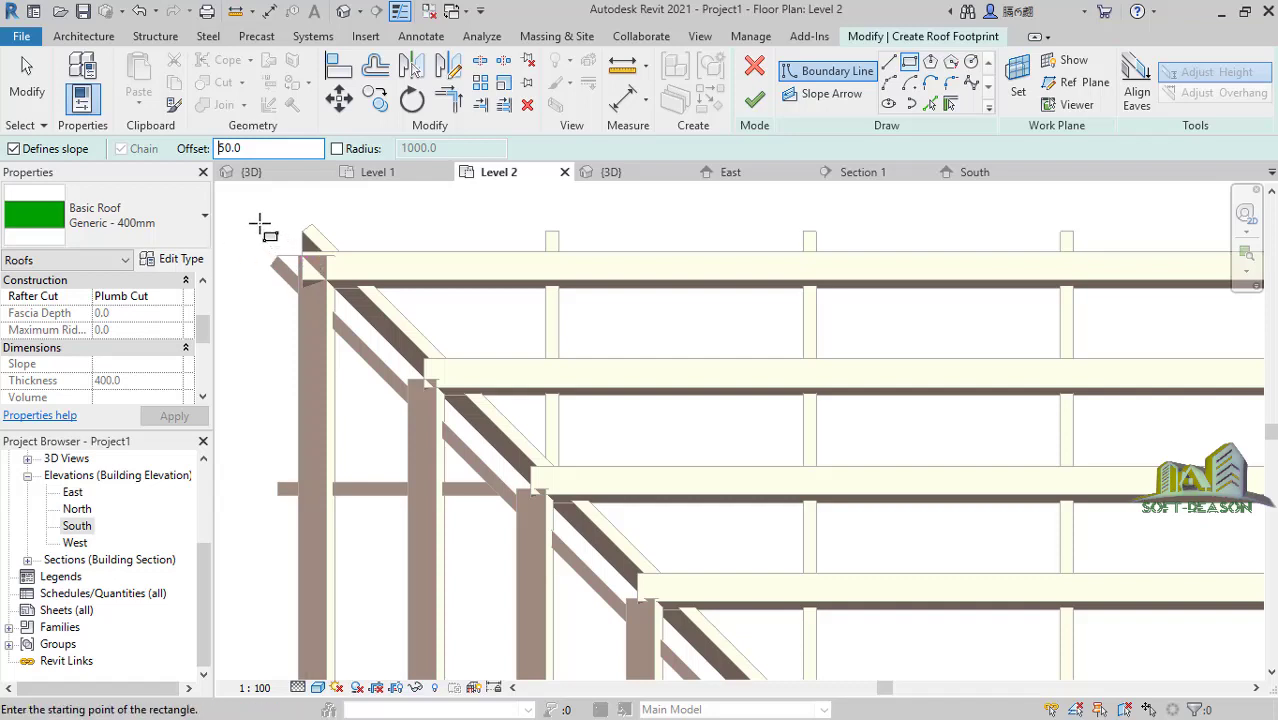
click(262, 225)
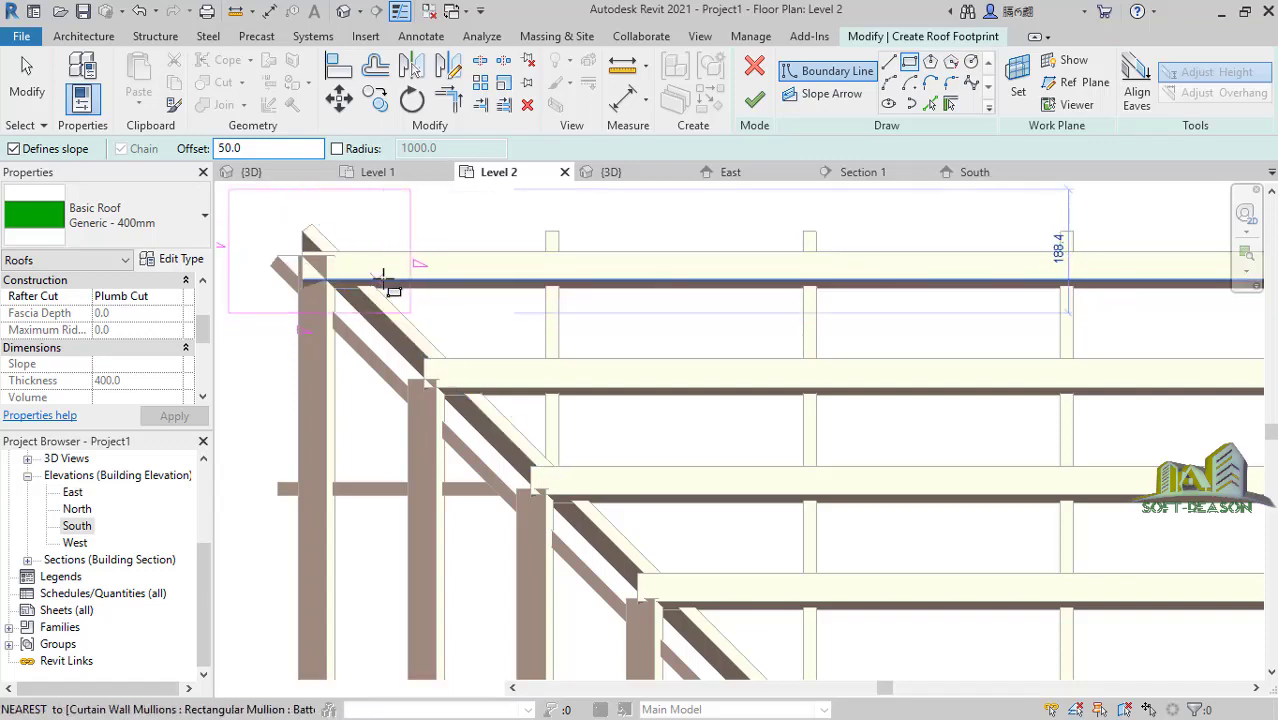
scroll(352, 260, down, 1)
scroll(352, 260, down, 5)
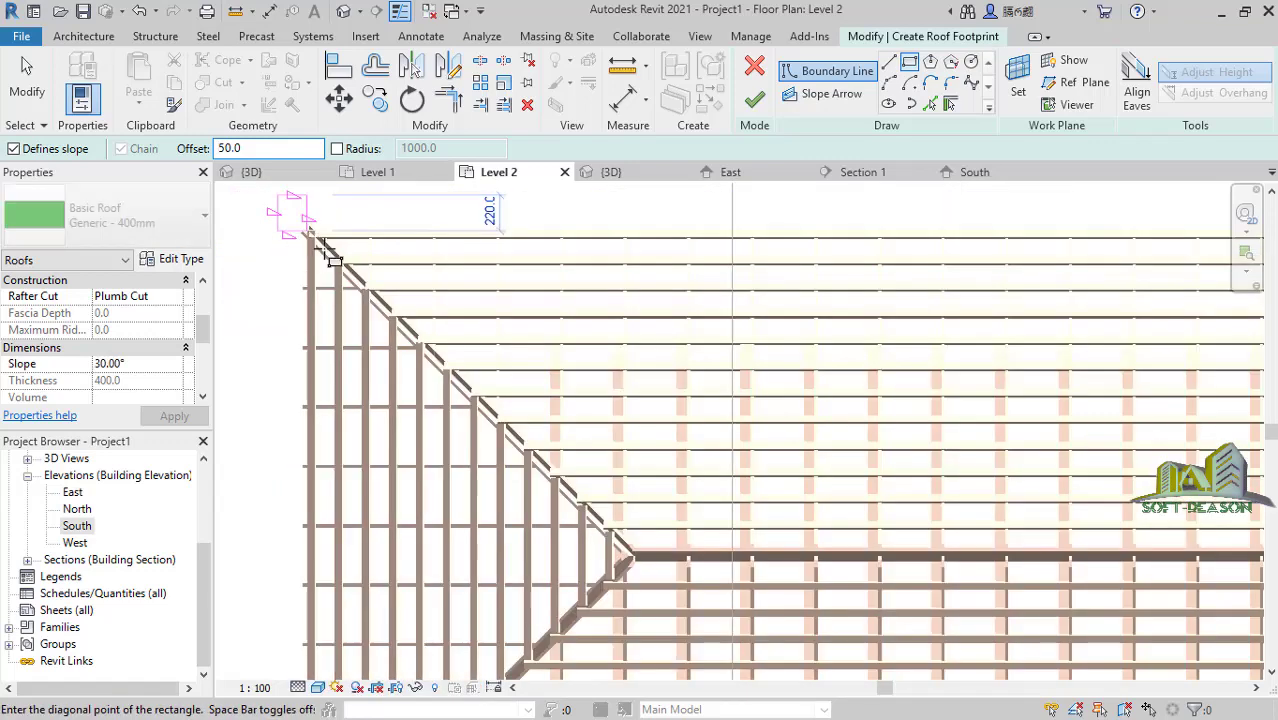
scroll(800, 445, down, 1)
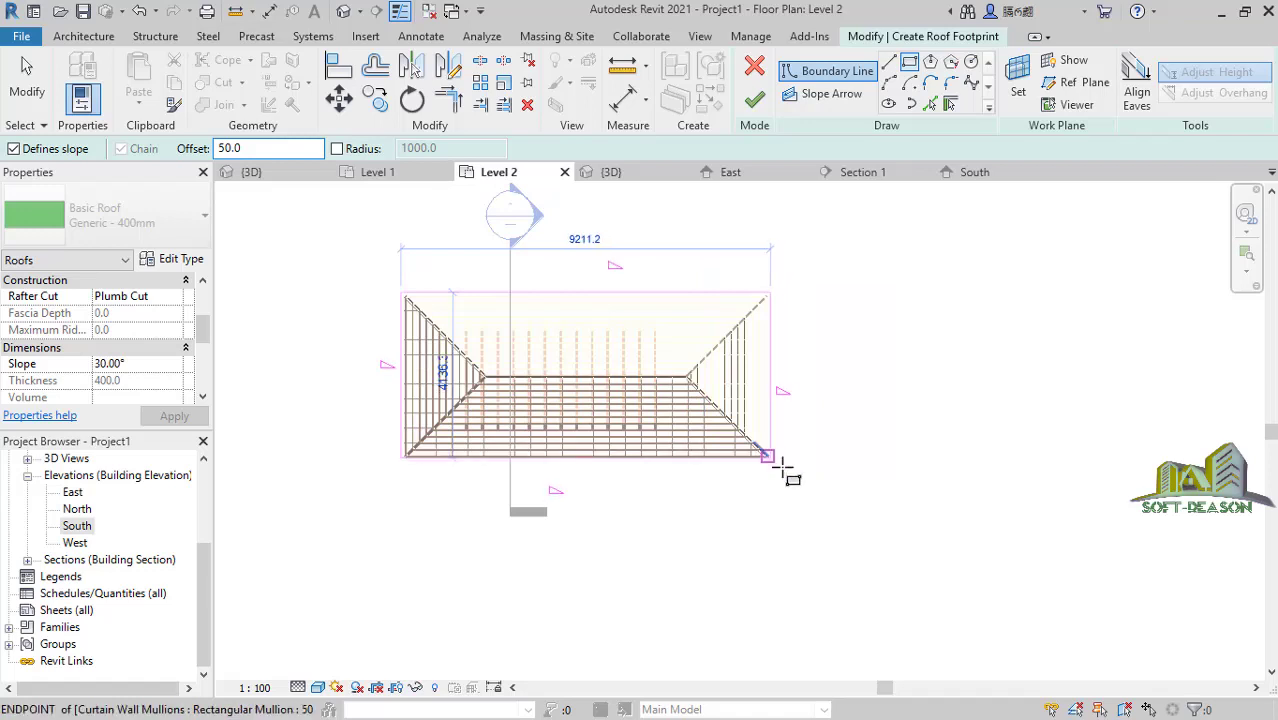
scroll(800, 465, up, 3)
scroll(745, 460, up, 3)
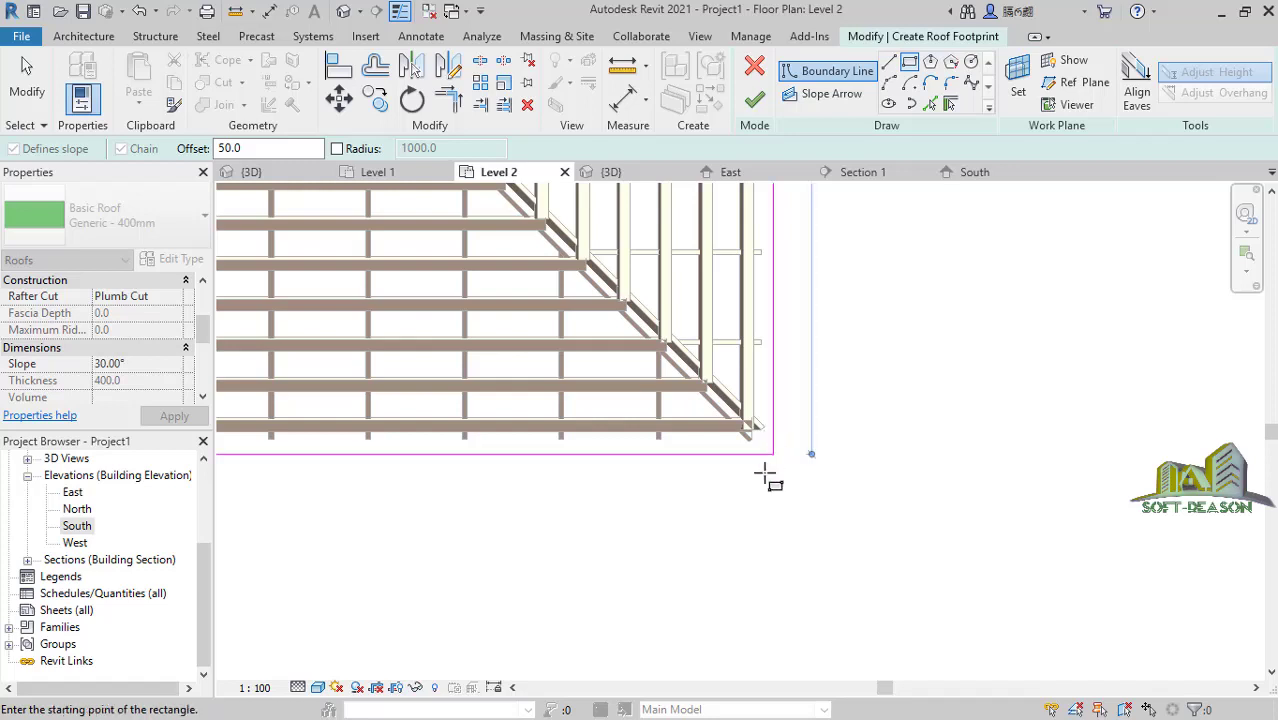
scroll(842, 520, down, 3)
click(824, 497)
scroll(826, 497, down, 3)
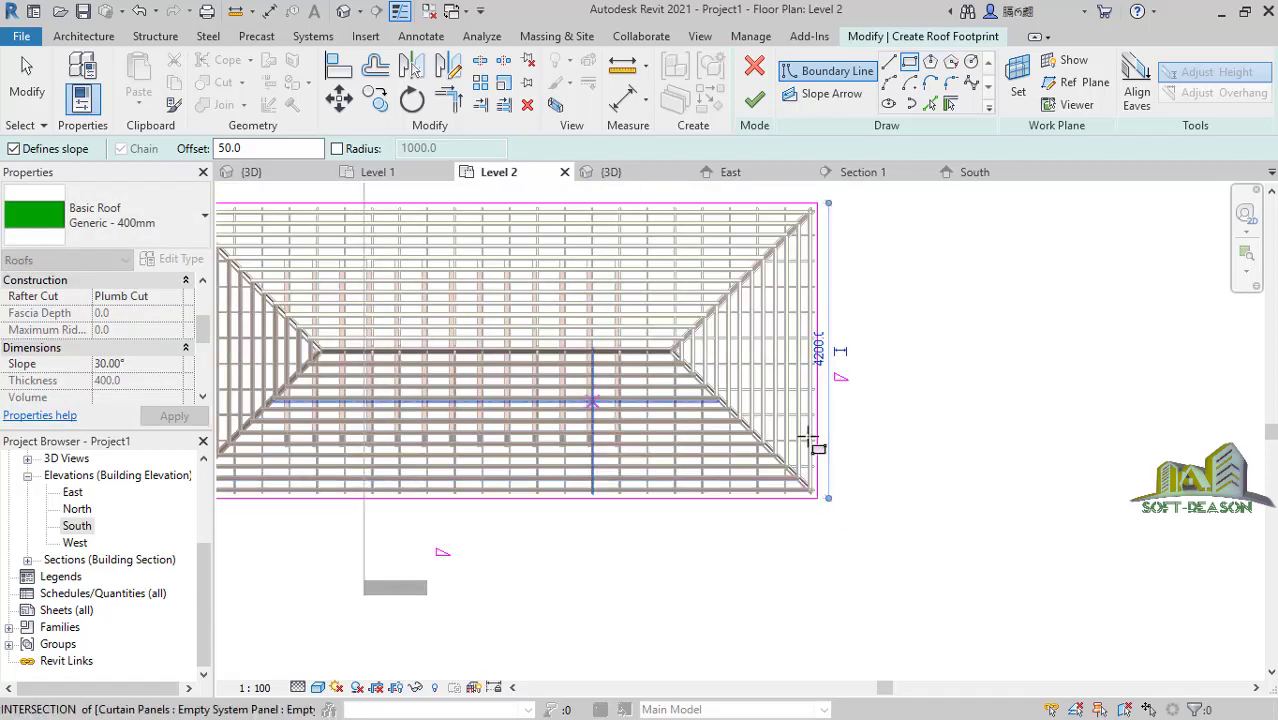
scroll(348, 271, up, 1)
scroll(440, 305, up, 5)
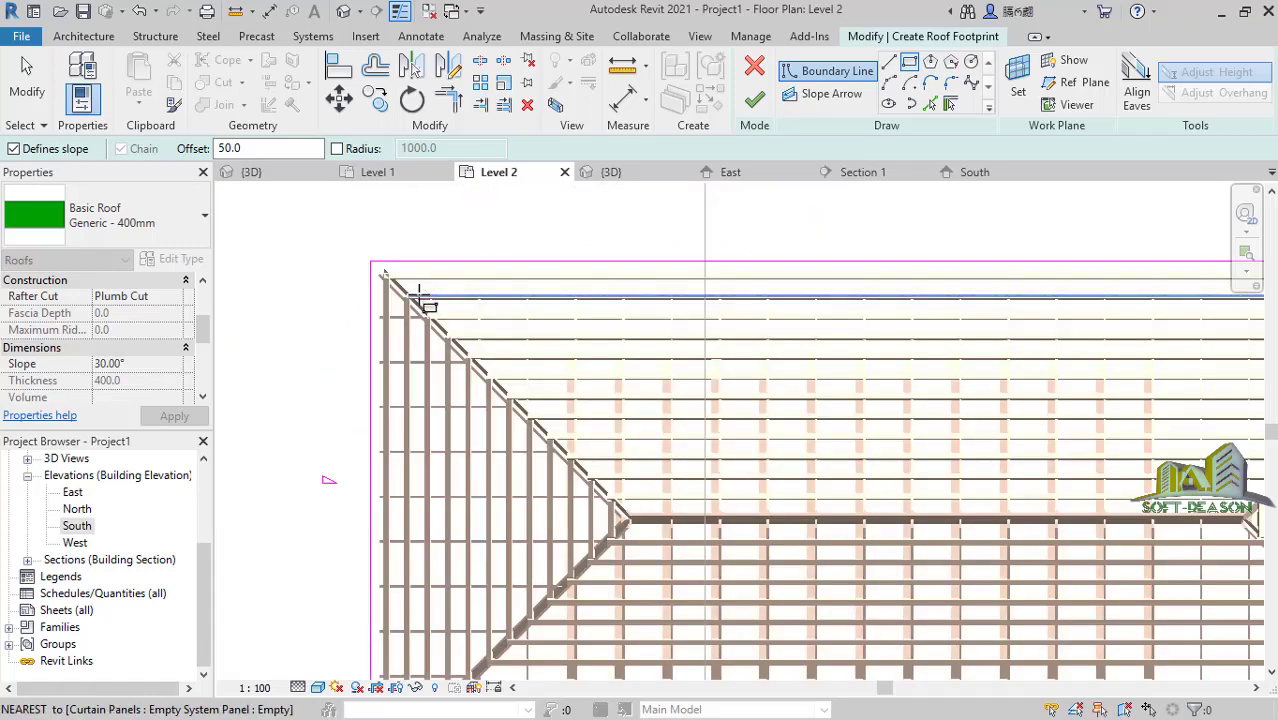
key(Escape)
key(Escape)
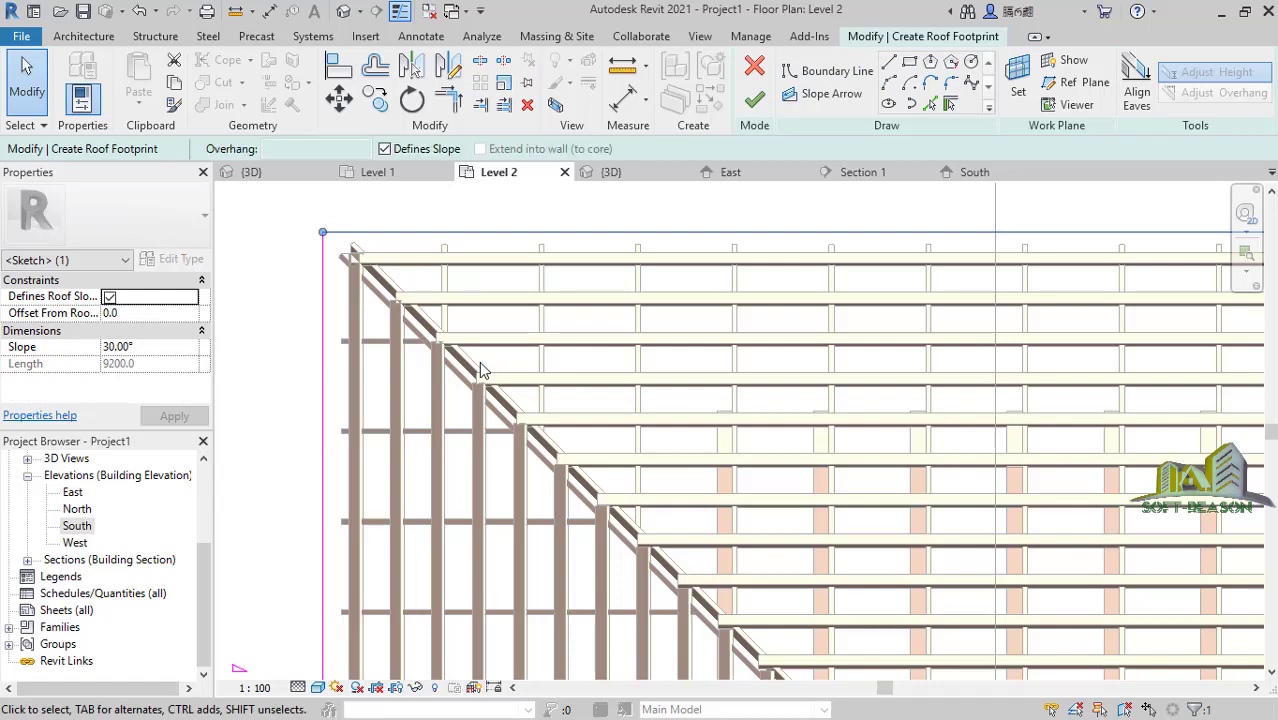
Nudge the upper boundary line down about 45 mm and the left boundary line right about 60 mm, closer to the framing.
key(Down)
key(Down)
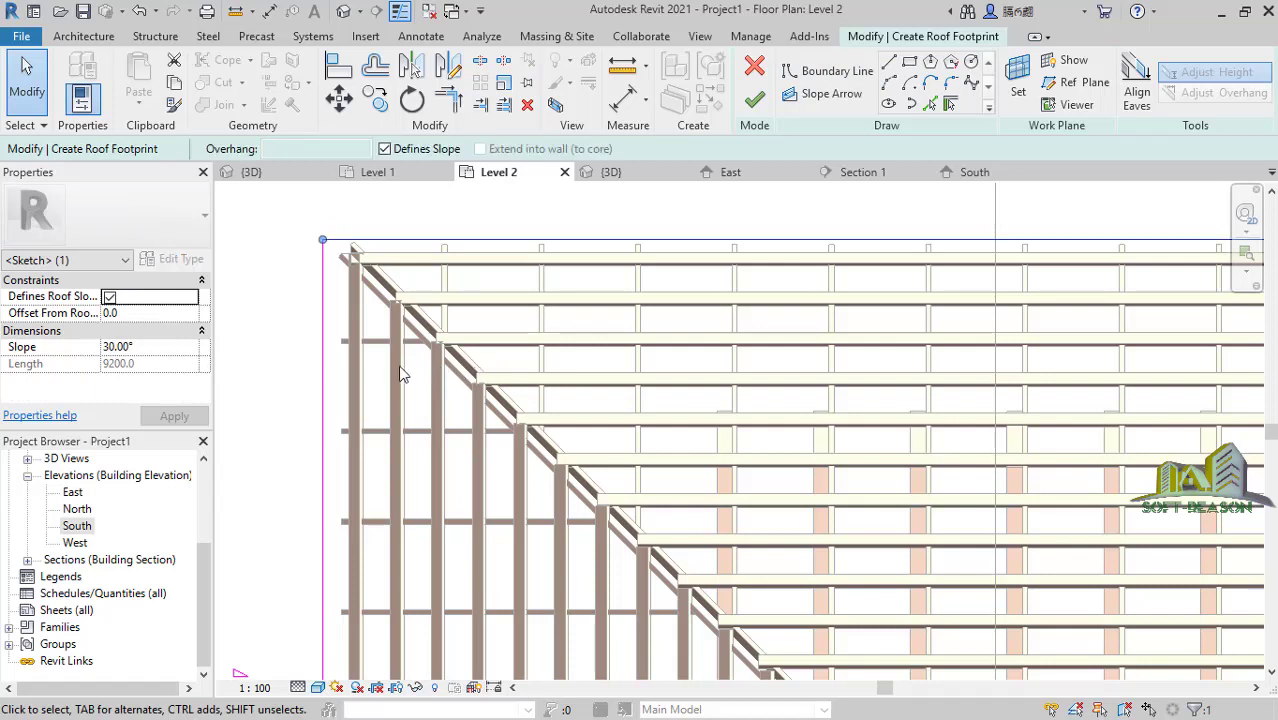
click(322, 379)
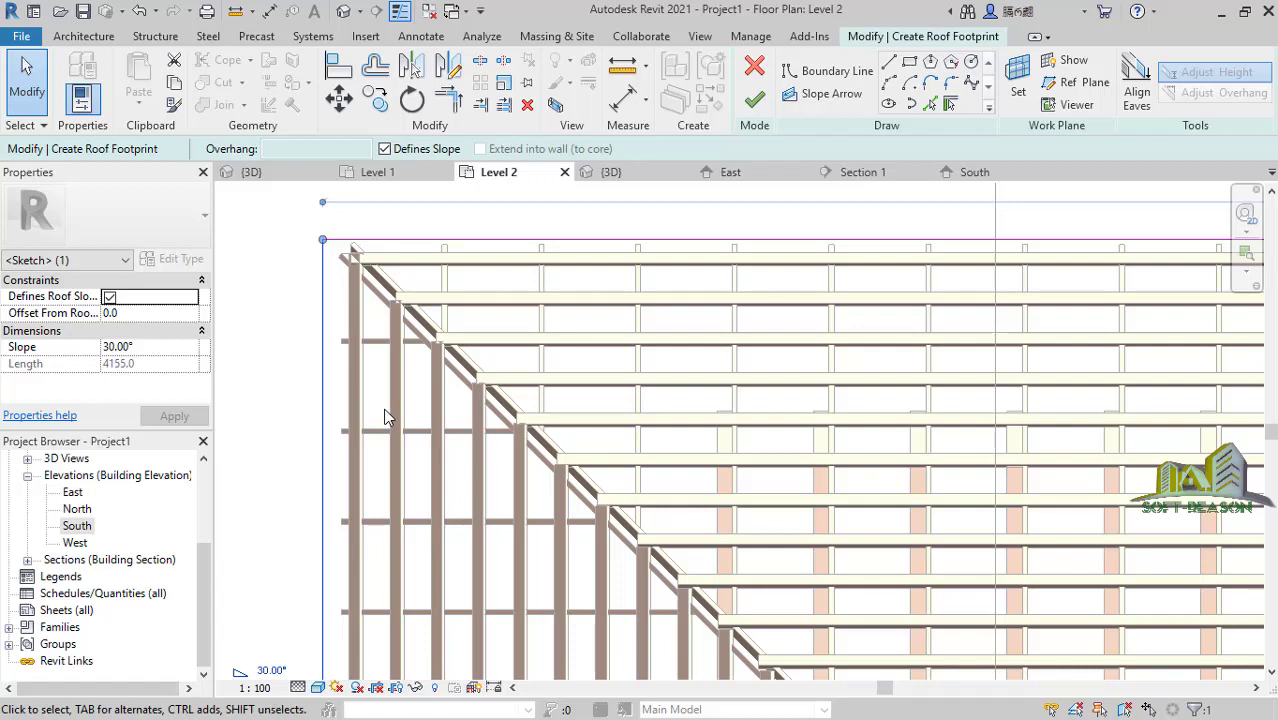
key(Right)
key(Right)
key(Right)
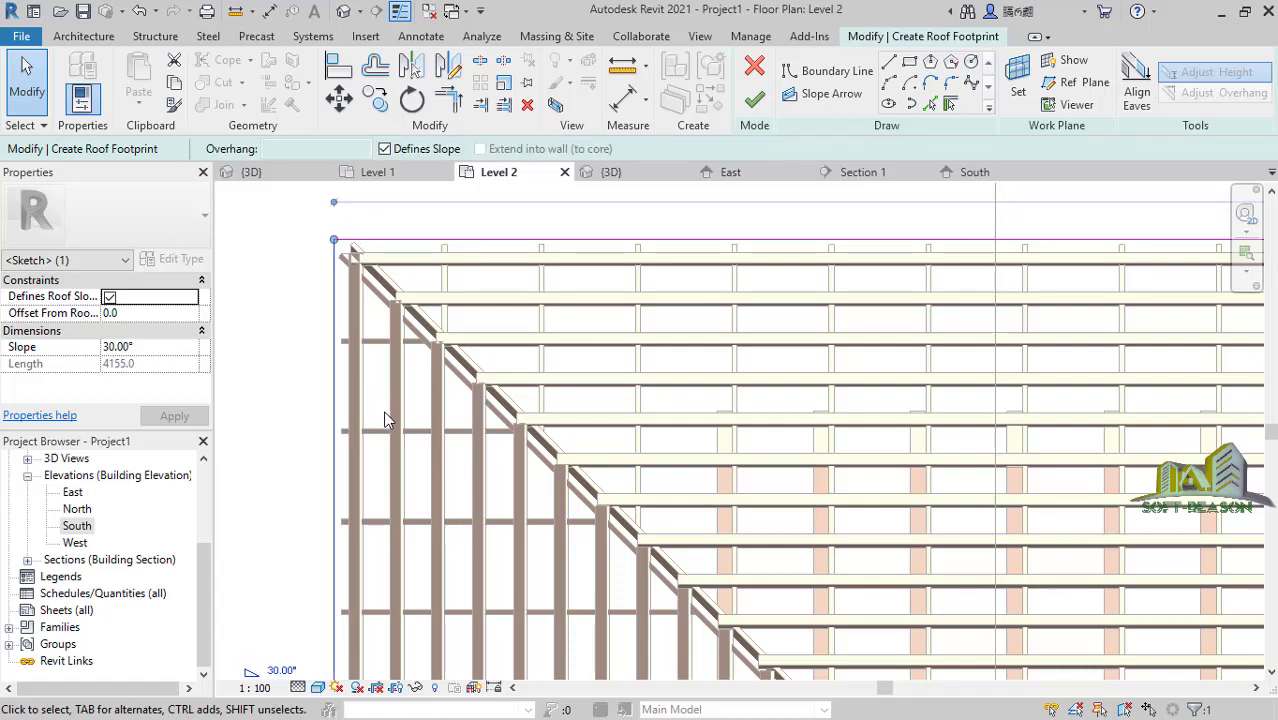
Nudge the lower boundary line up about 40 mm and the right boundary line slightly left, closer to the framing's corner.
scroll(348, 256, down, 4)
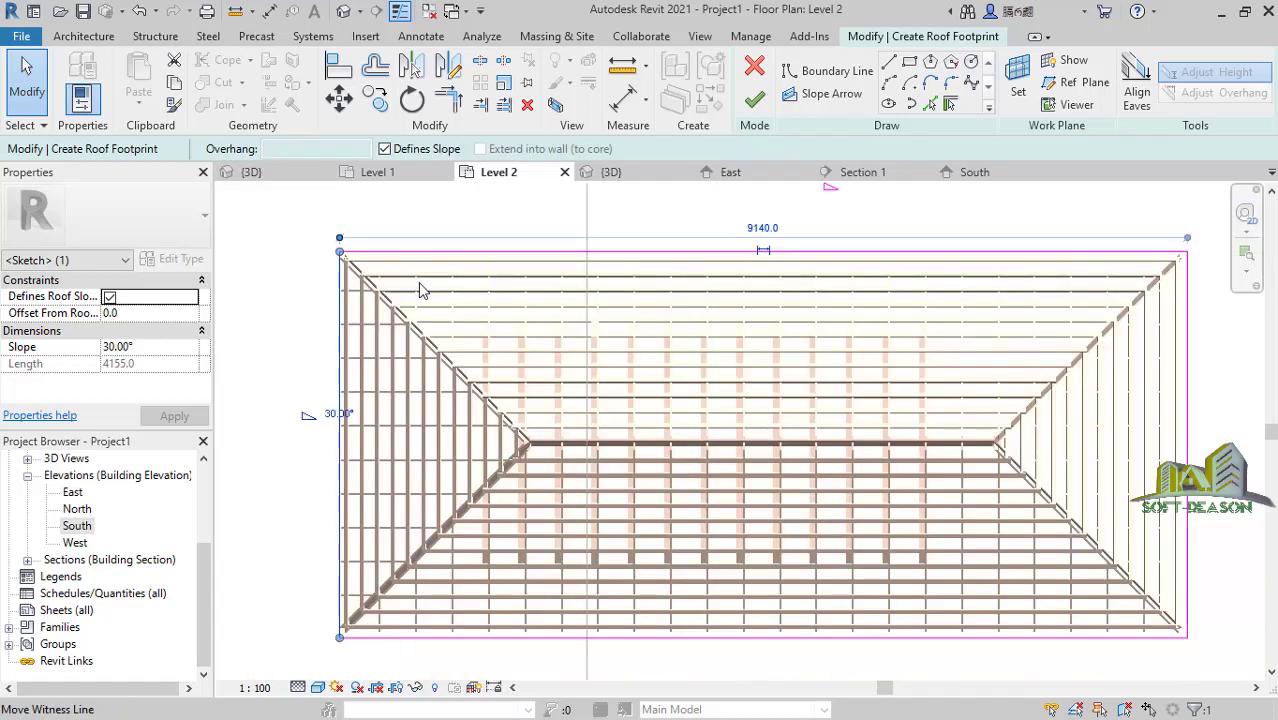
scroll(422, 290, down, 2)
scroll(1021, 552, up, 6)
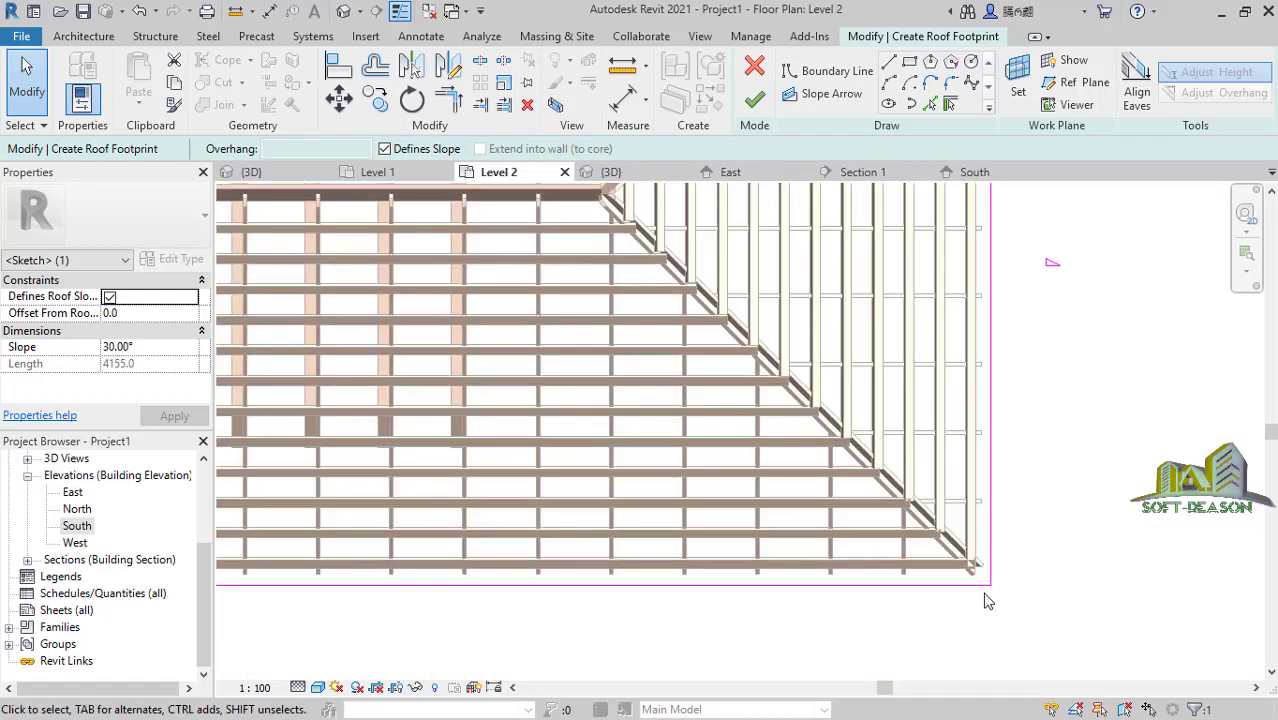
click(920, 611)
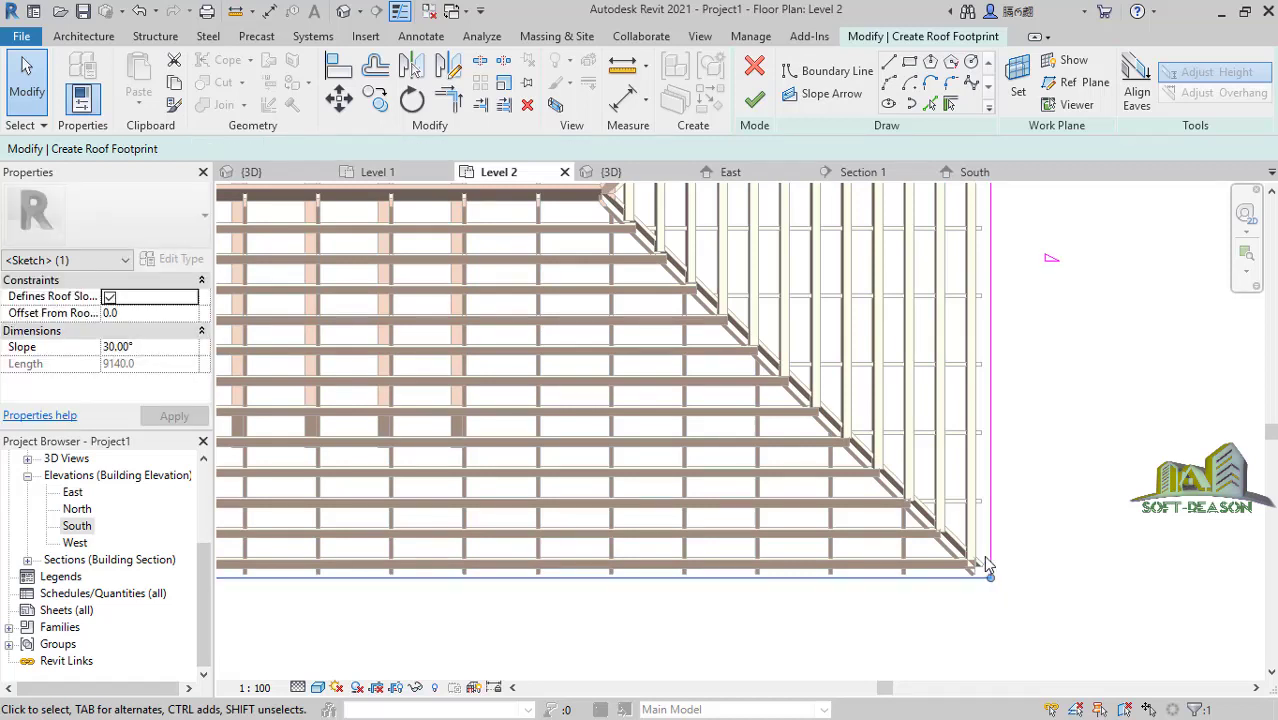
click(992, 523)
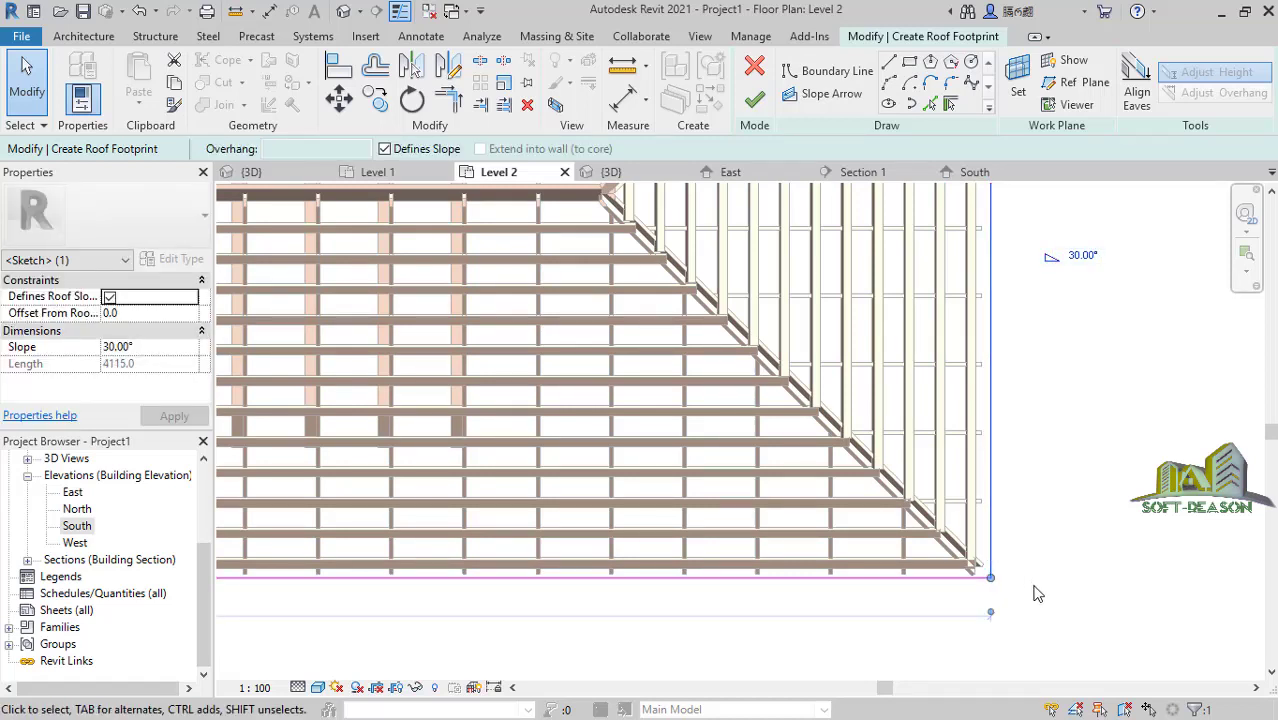
key(Left)
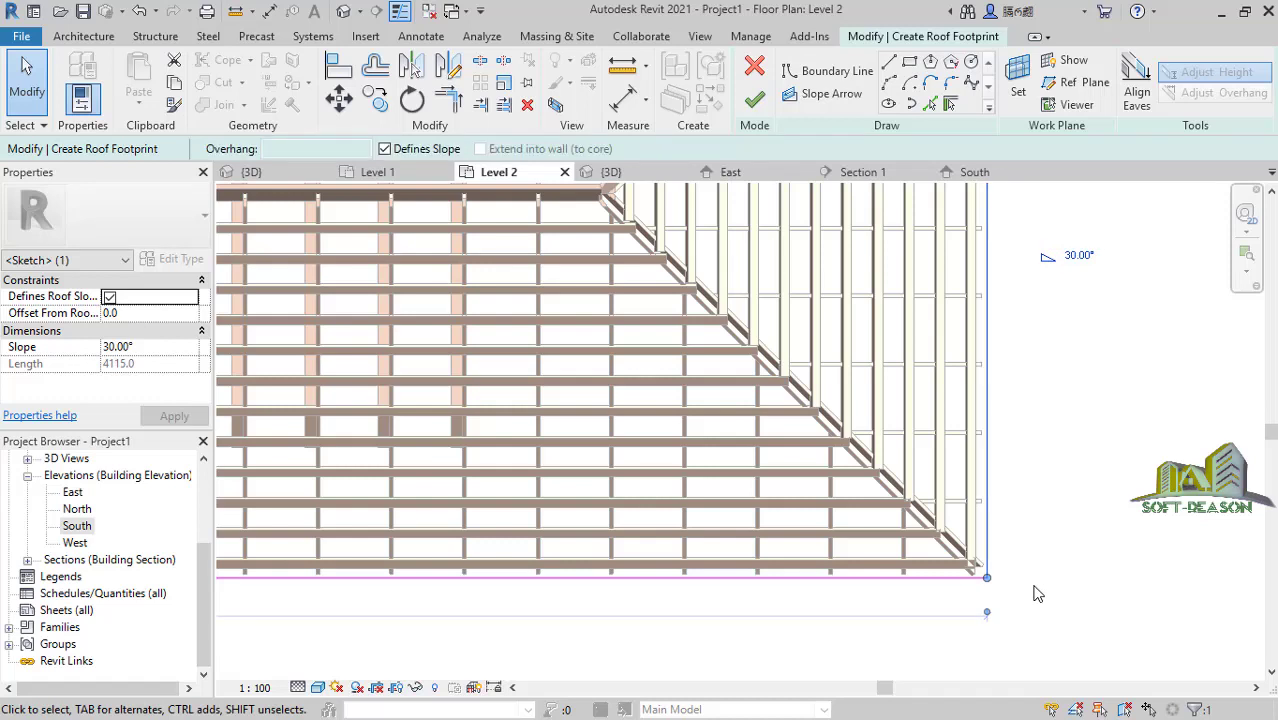
key(Left)
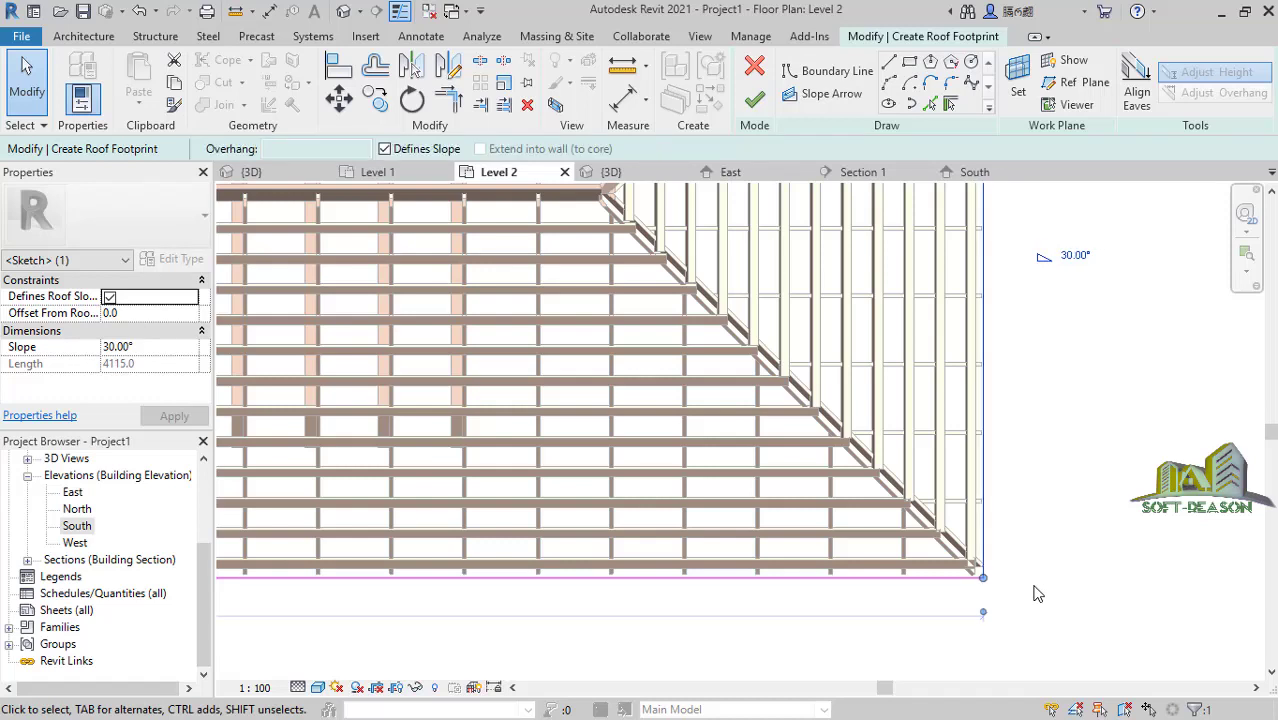
Deselect the boundary line and finish the footprint sketch to create the Generic - 400mm roof over the framing.
scroll(1021, 342, down, 2)
key(Escape)
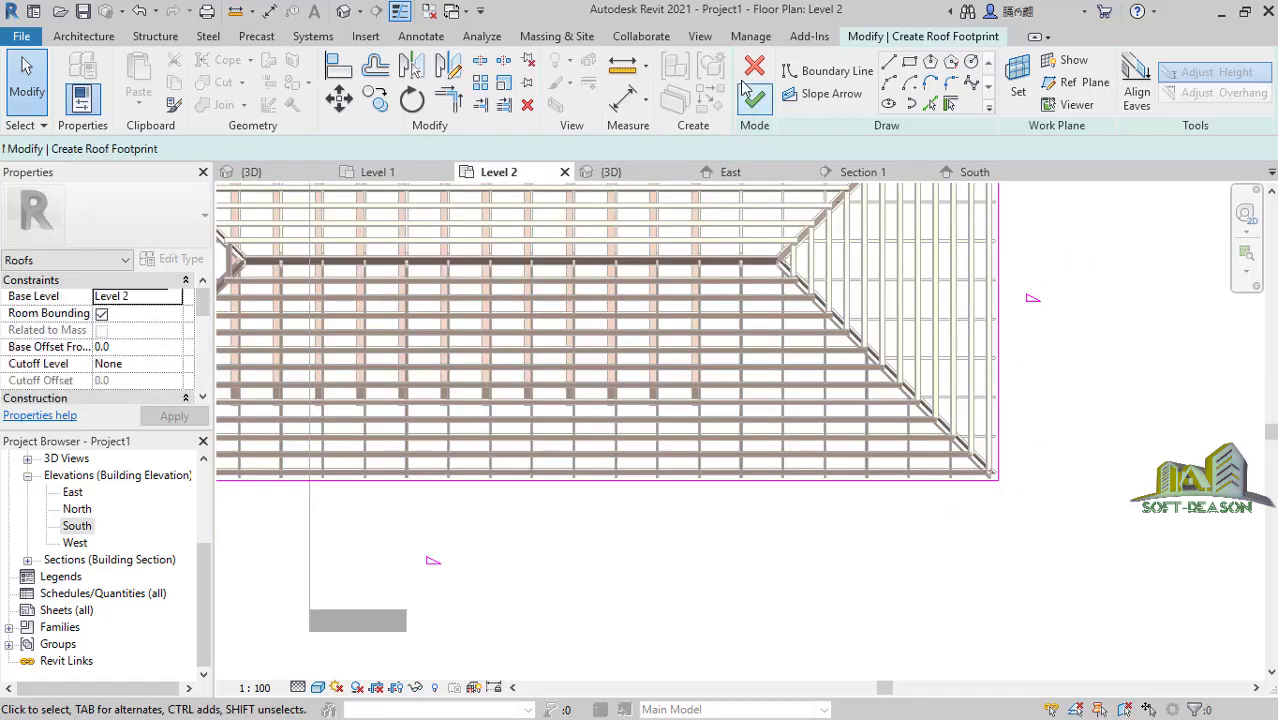
click(754, 97)
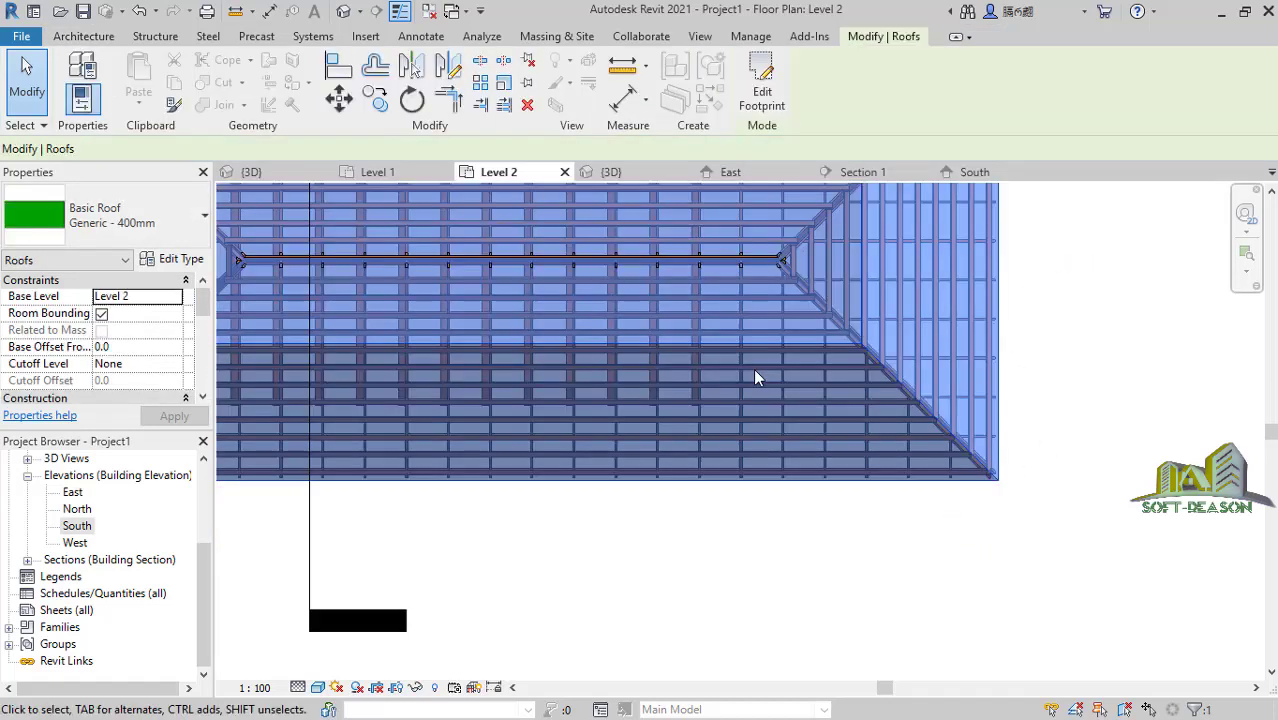
Assign the Roofing, Tile material to the Generic - 400mm roof's structure layer and enable its render appearance for shading.
scroll(755, 377, down, 4)
middle_drag(667, 499, 725, 512)
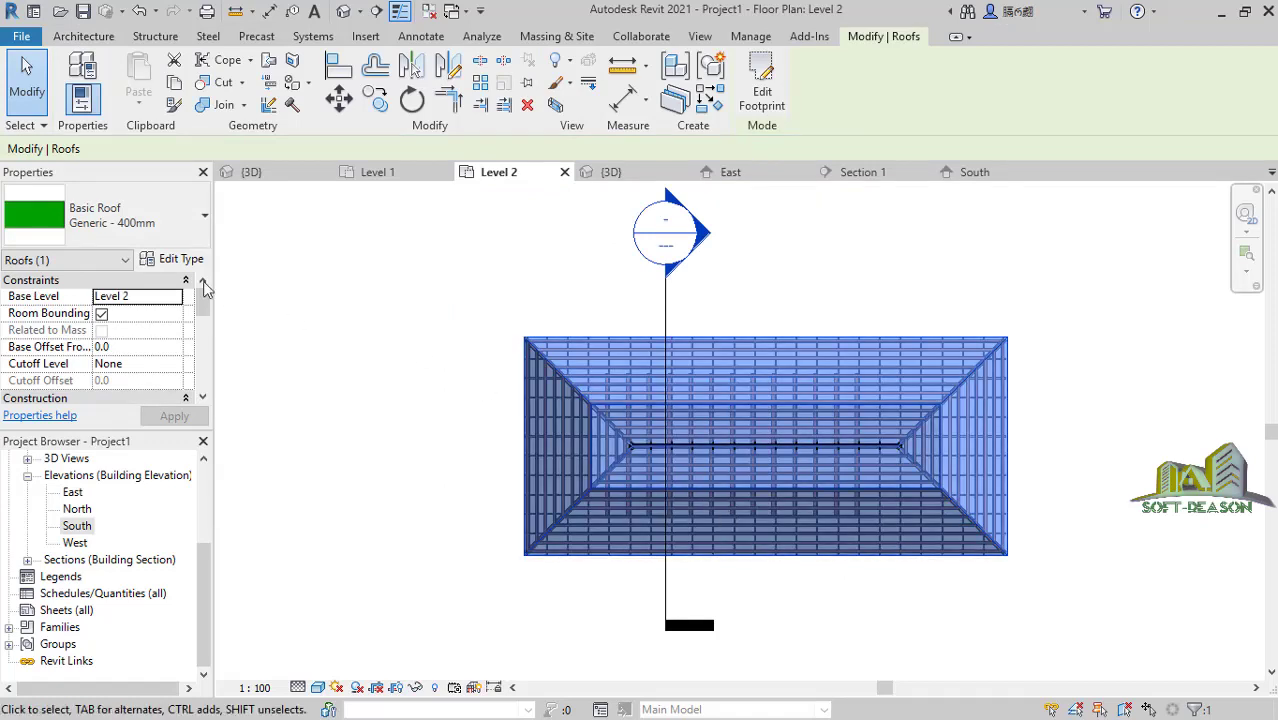
click(180, 260)
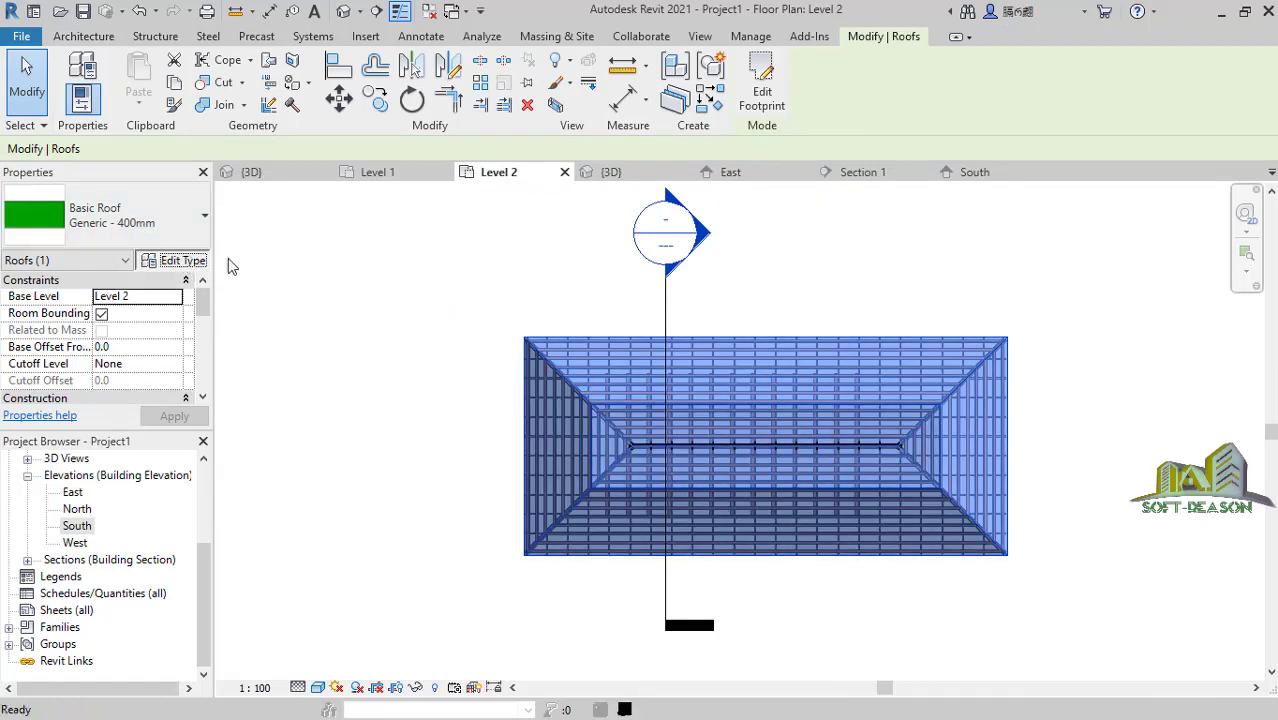
click(414, 234)
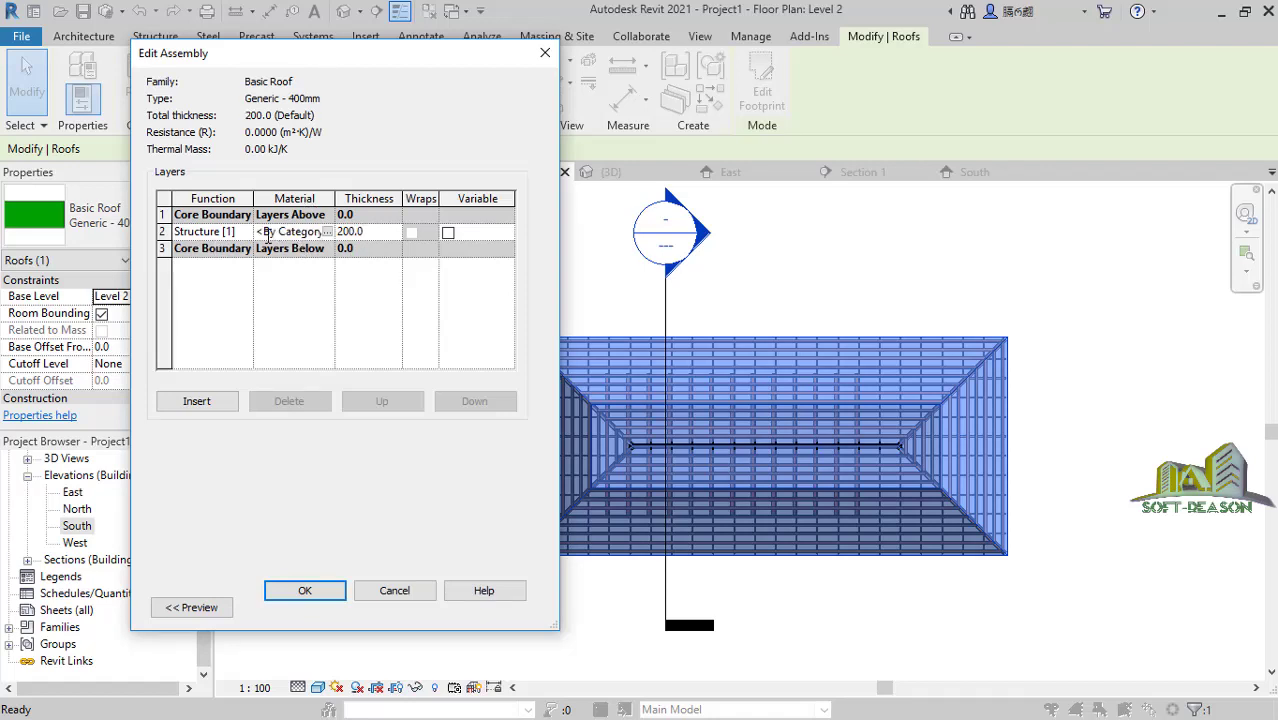
click(330, 232)
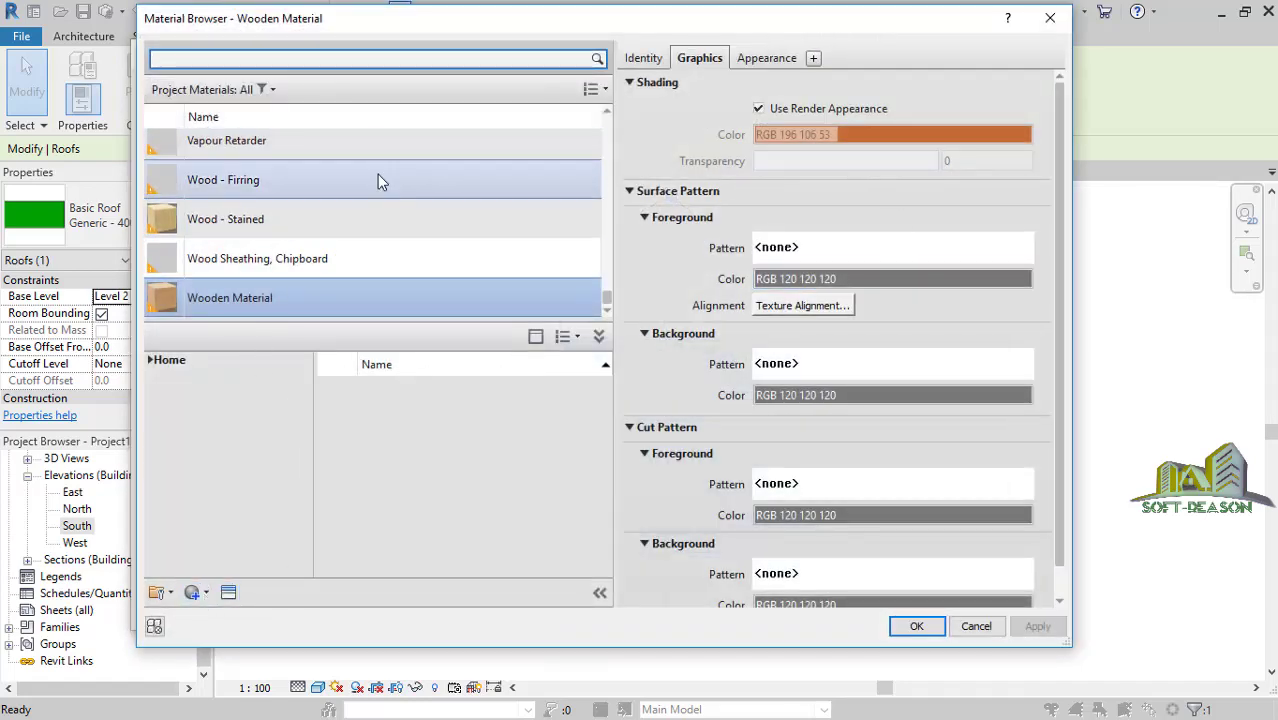
scroll(415, 230, up, 20)
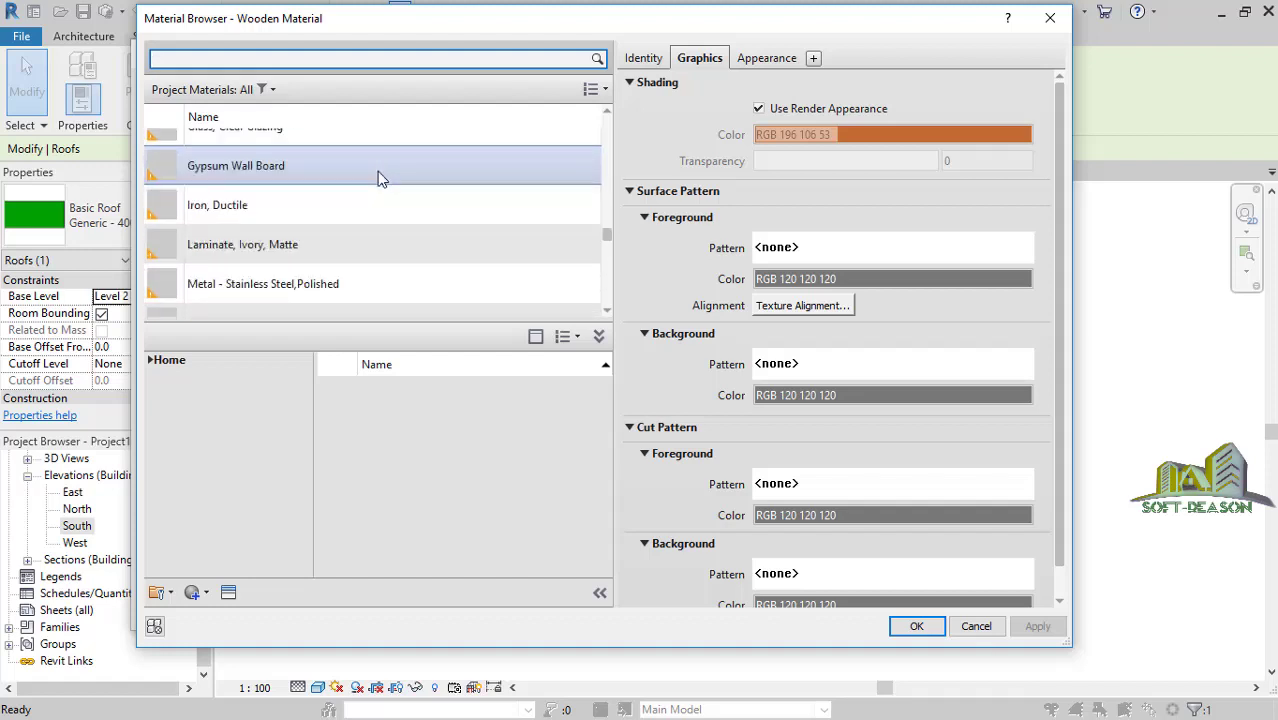
scroll(283, 172, up, 5)
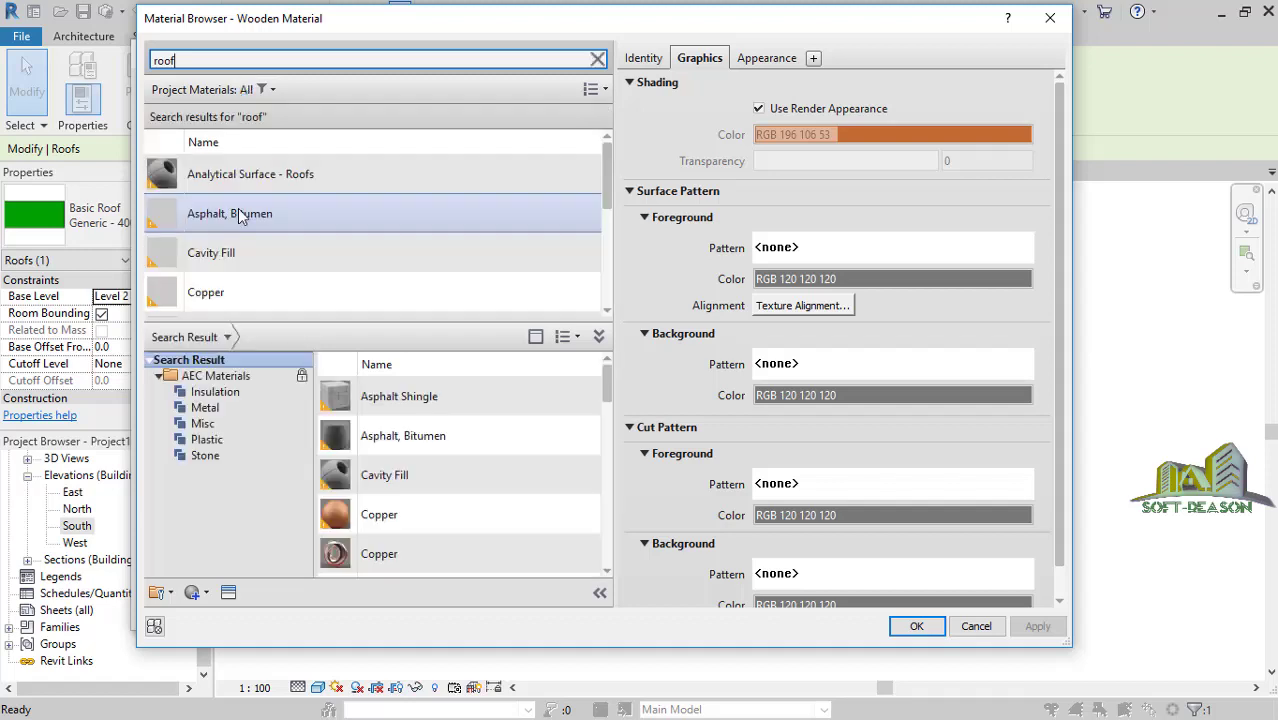
scroll(260, 230, down, 3)
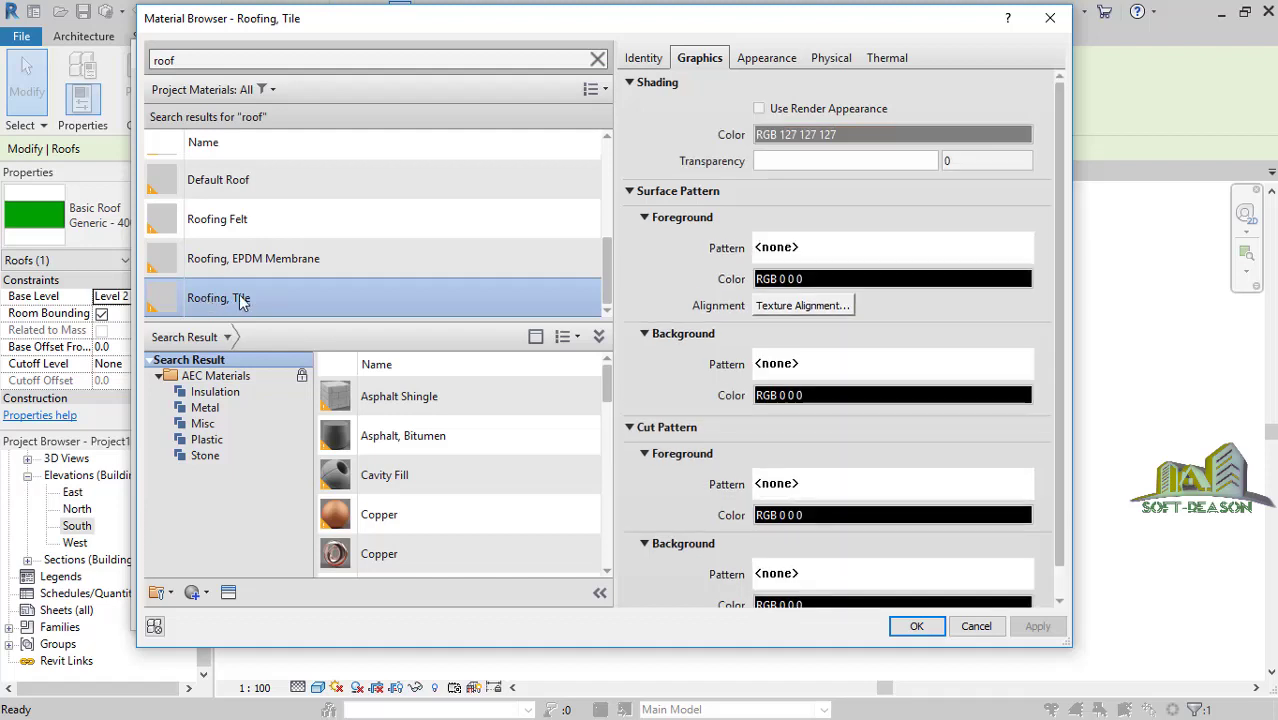
click(759, 109)
Set the sample width of the Roofing, Tile appearance texture to 4500 mm with linked height, and apply the material change.
click(767, 62)
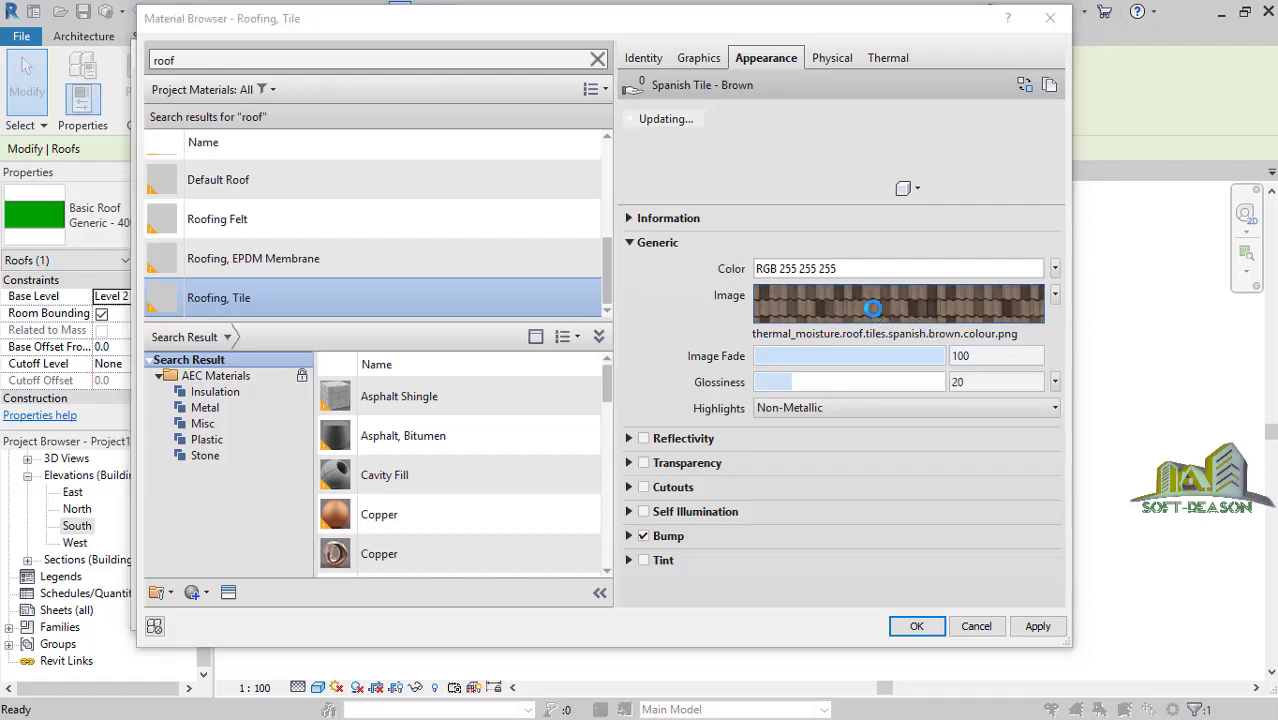
click(829, 316)
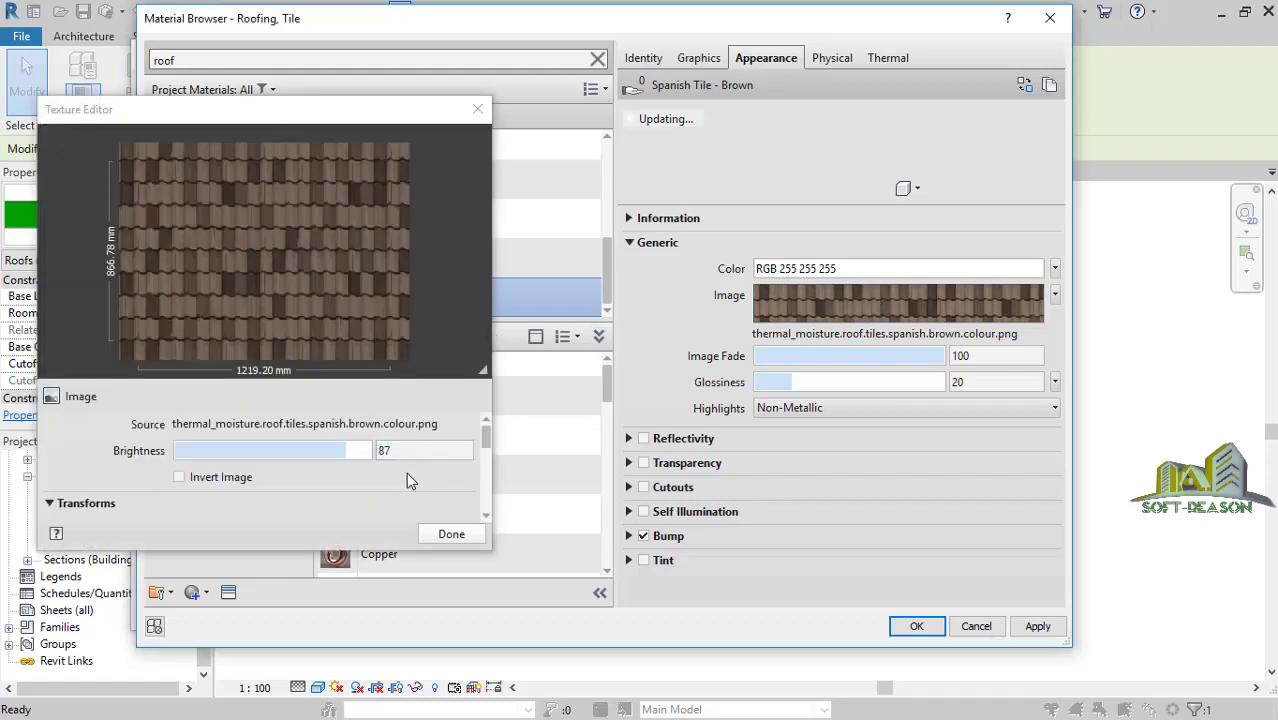
drag(486, 437, 488, 499)
scroll(488, 500, up, 2)
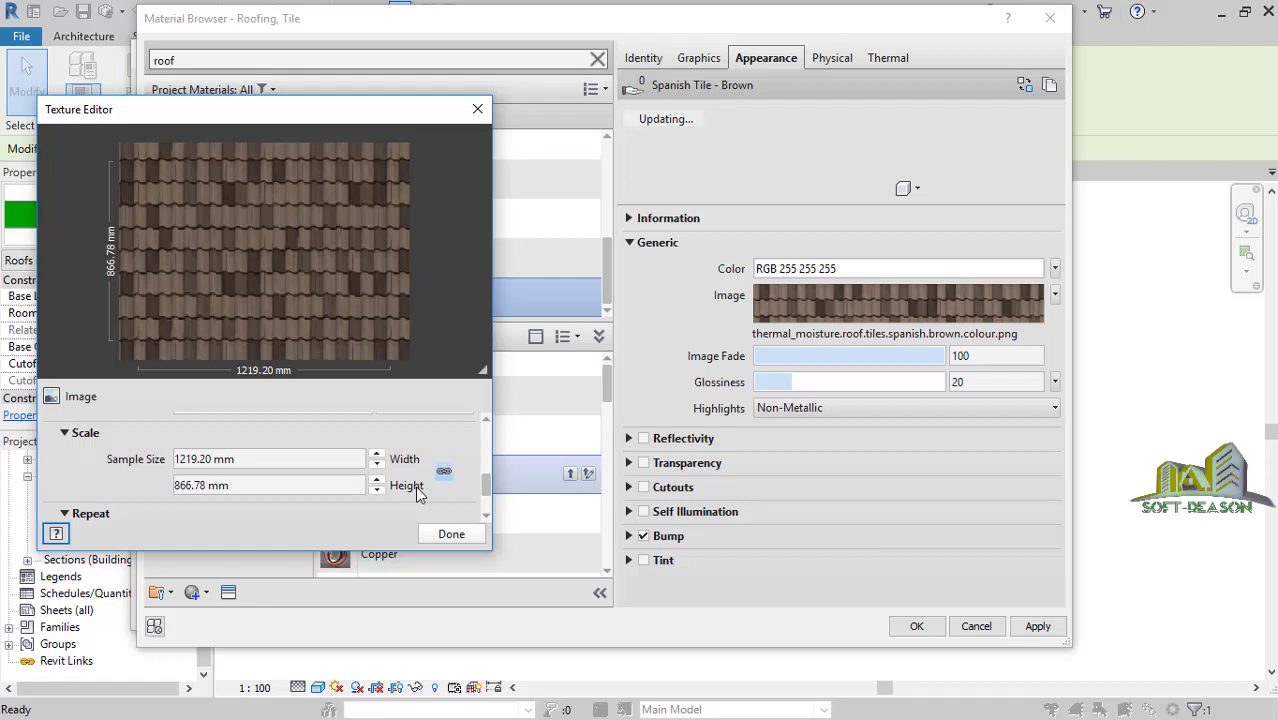
click(233, 460)
text(4)
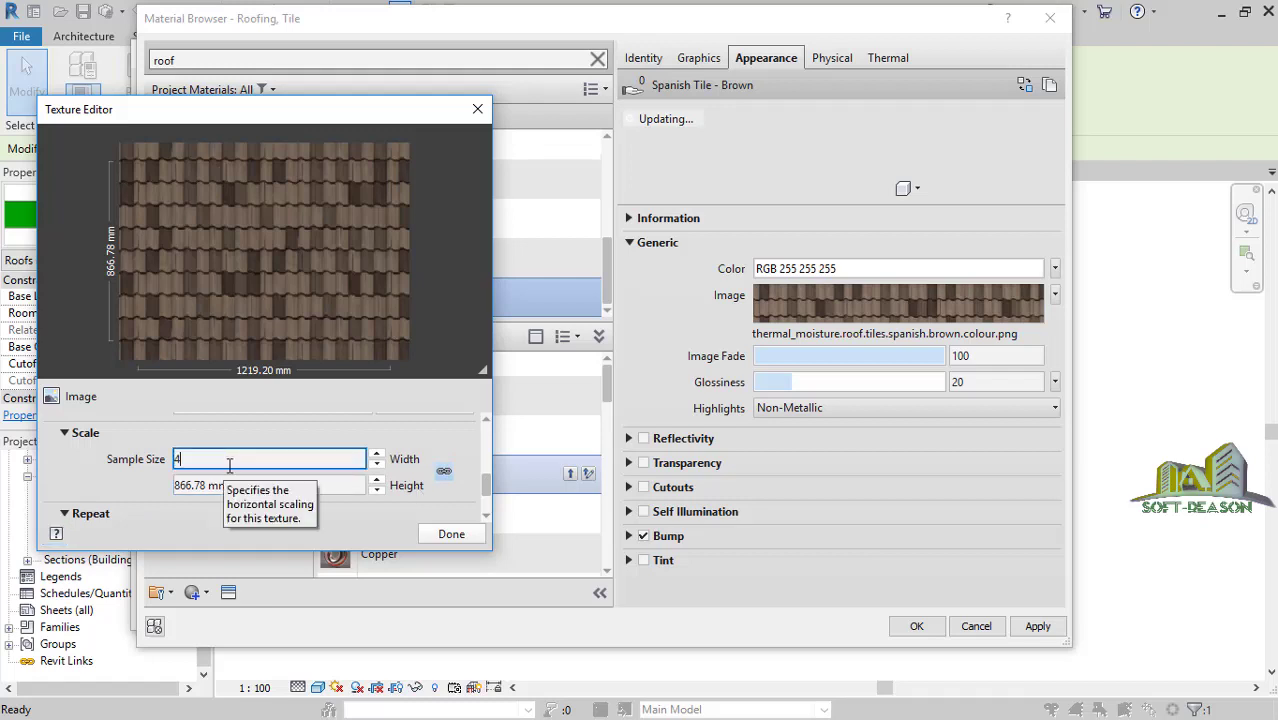
text(500)
click(265, 485)
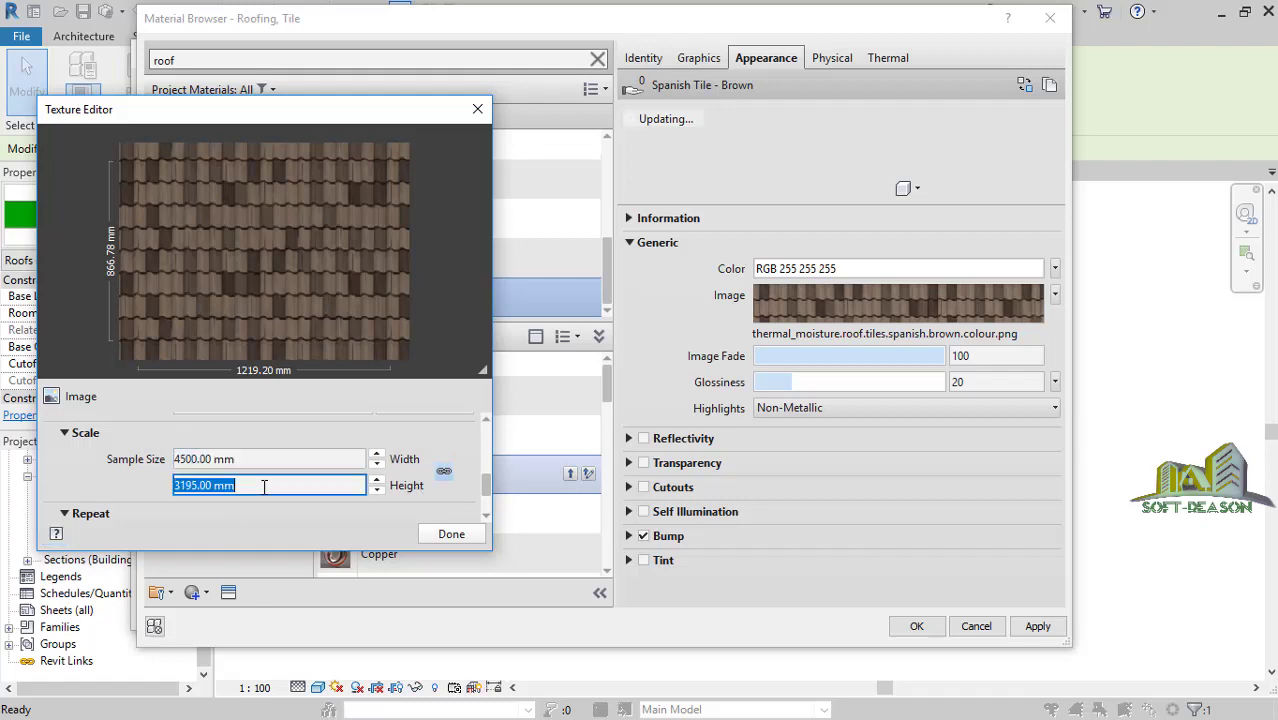
click(452, 540)
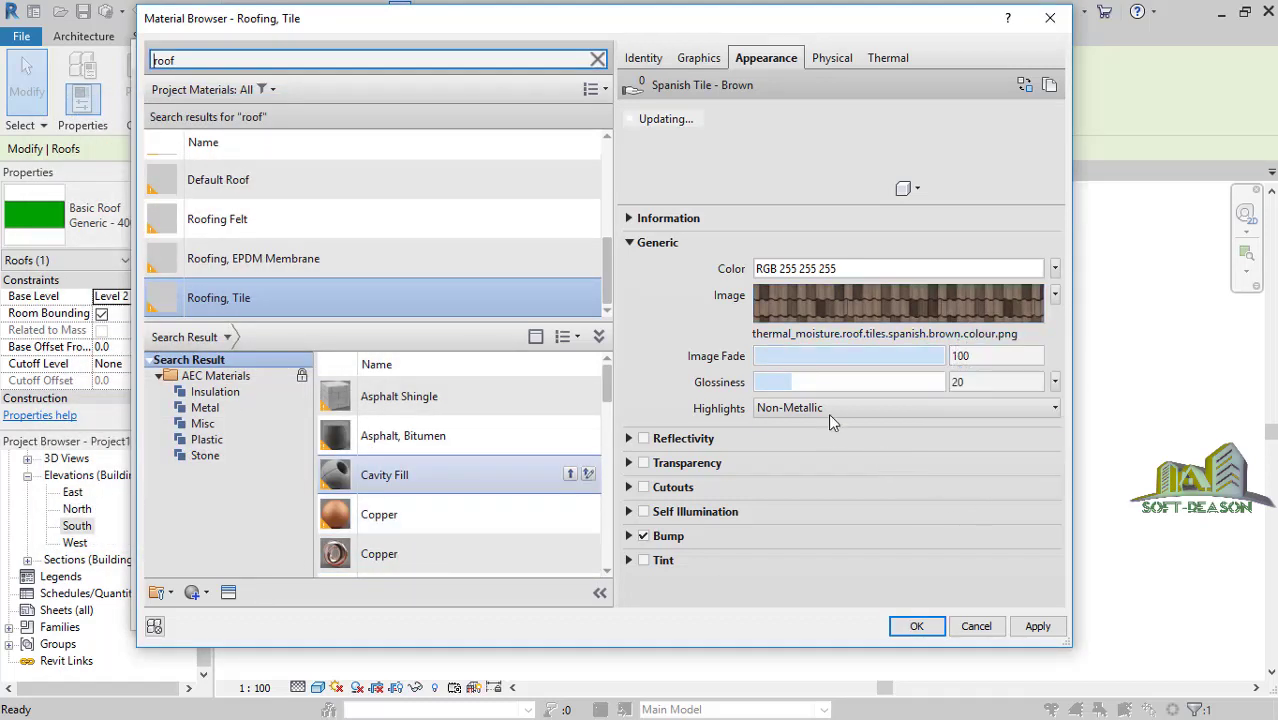
click(1036, 627)
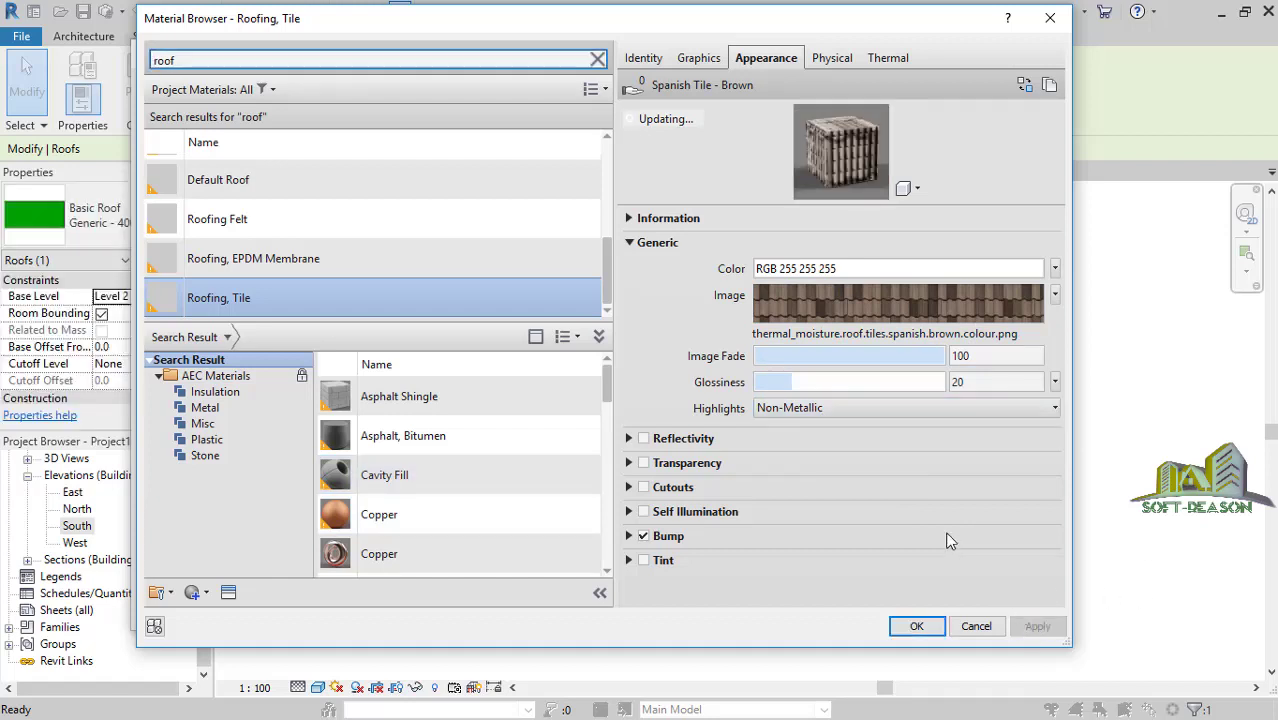
Set the tile material's glossiness to 31, accept the layer assembly, apply the roof type properties and deselect the roof.
click(798, 386)
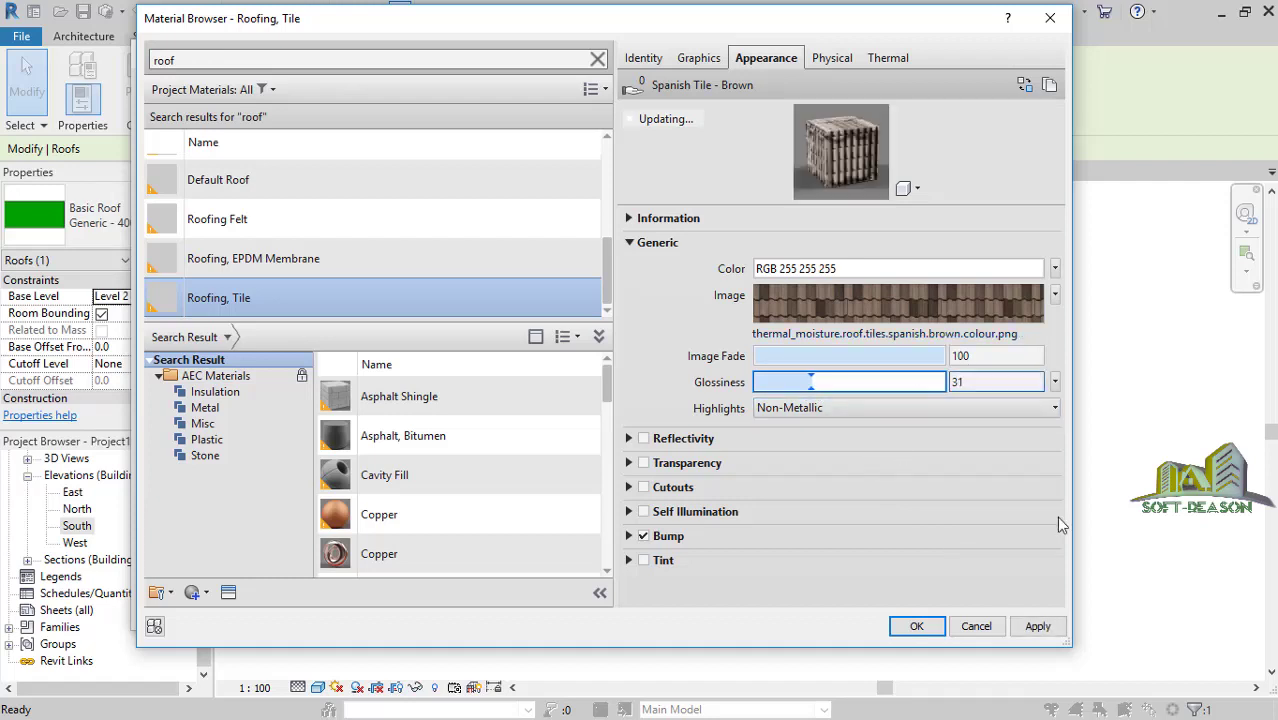
click(1040, 628)
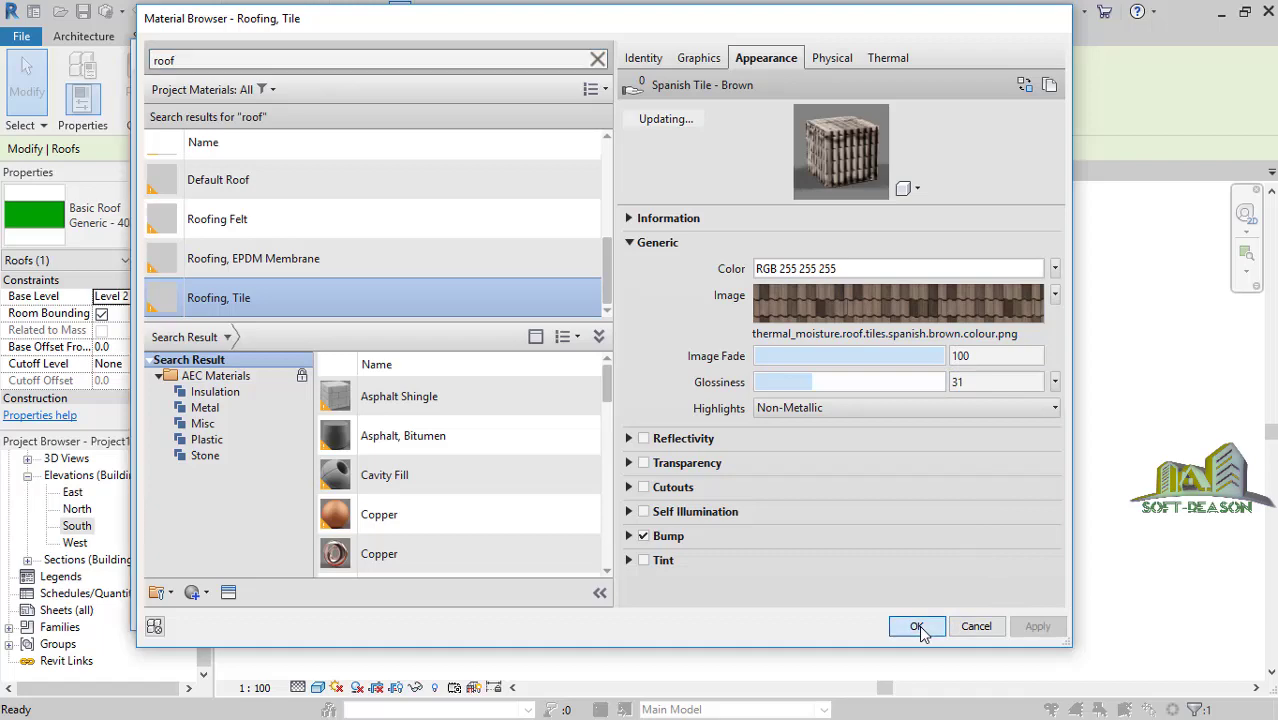
click(917, 626)
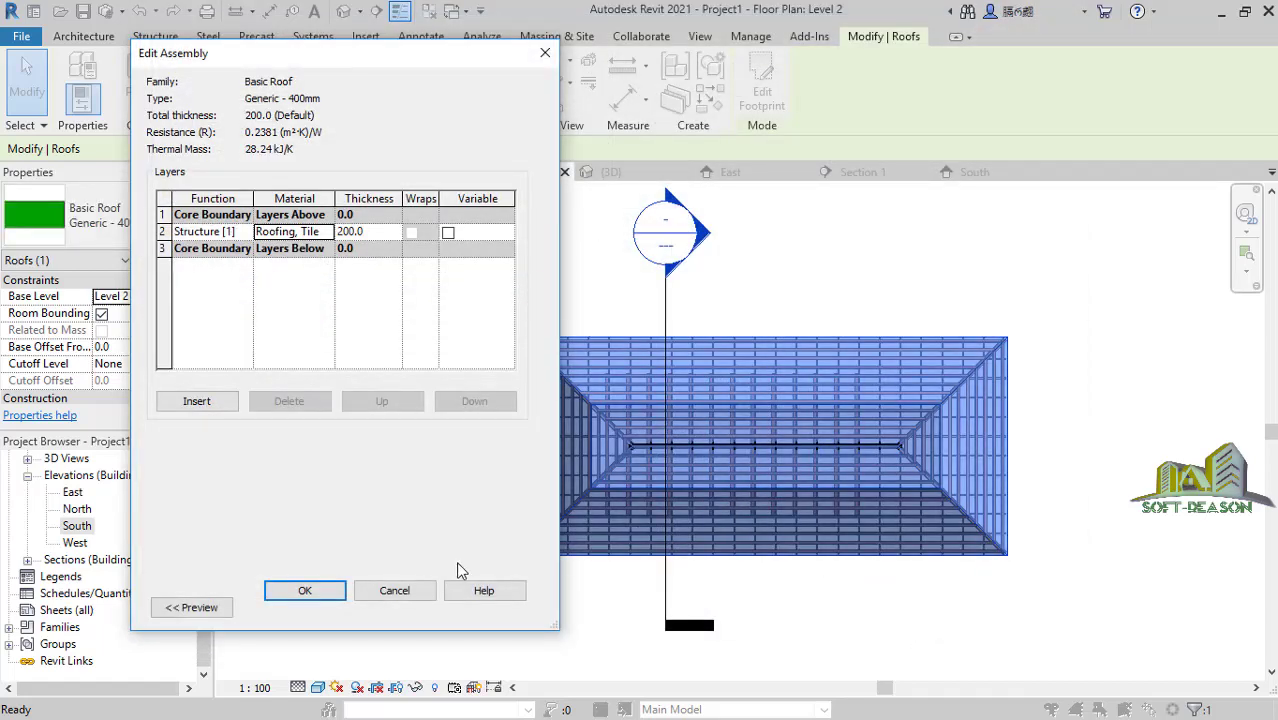
click(305, 588)
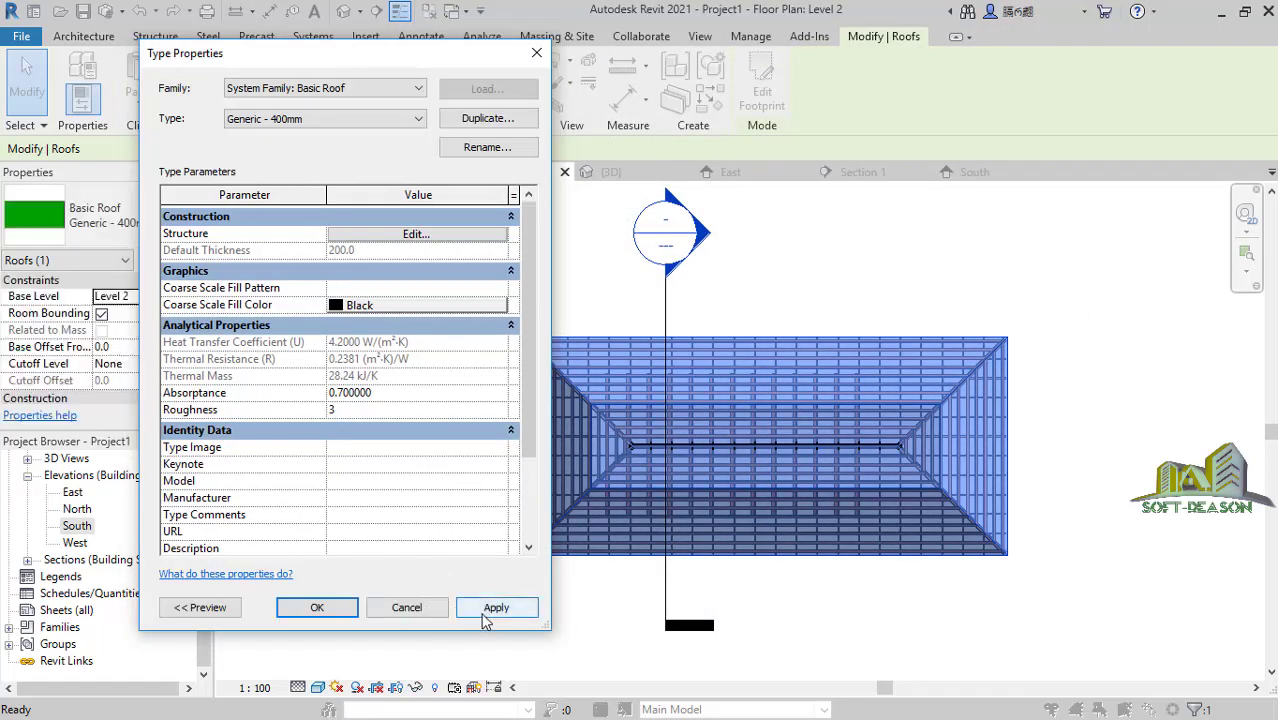
click(494, 607)
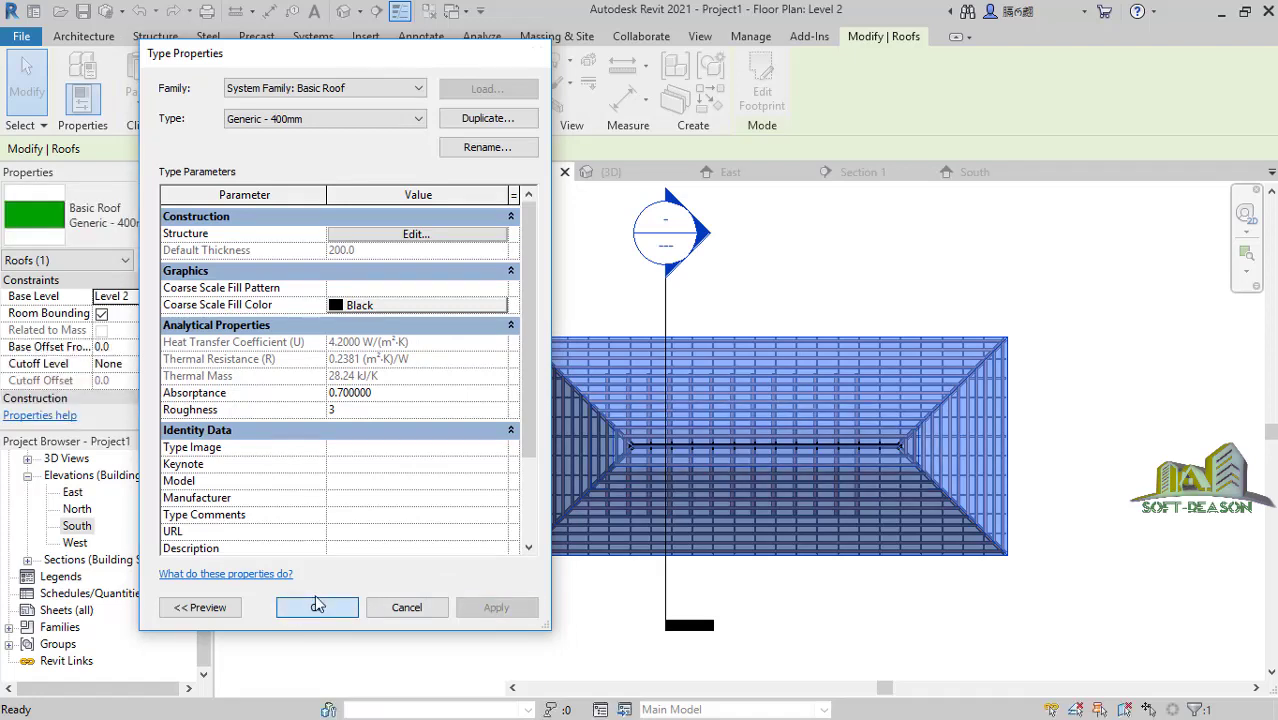
click(312, 607)
click(488, 298)
Examine the tiled roof over the framing in the Level 2 plan and in the 3D view.
scroll(520, 330, up, 1)
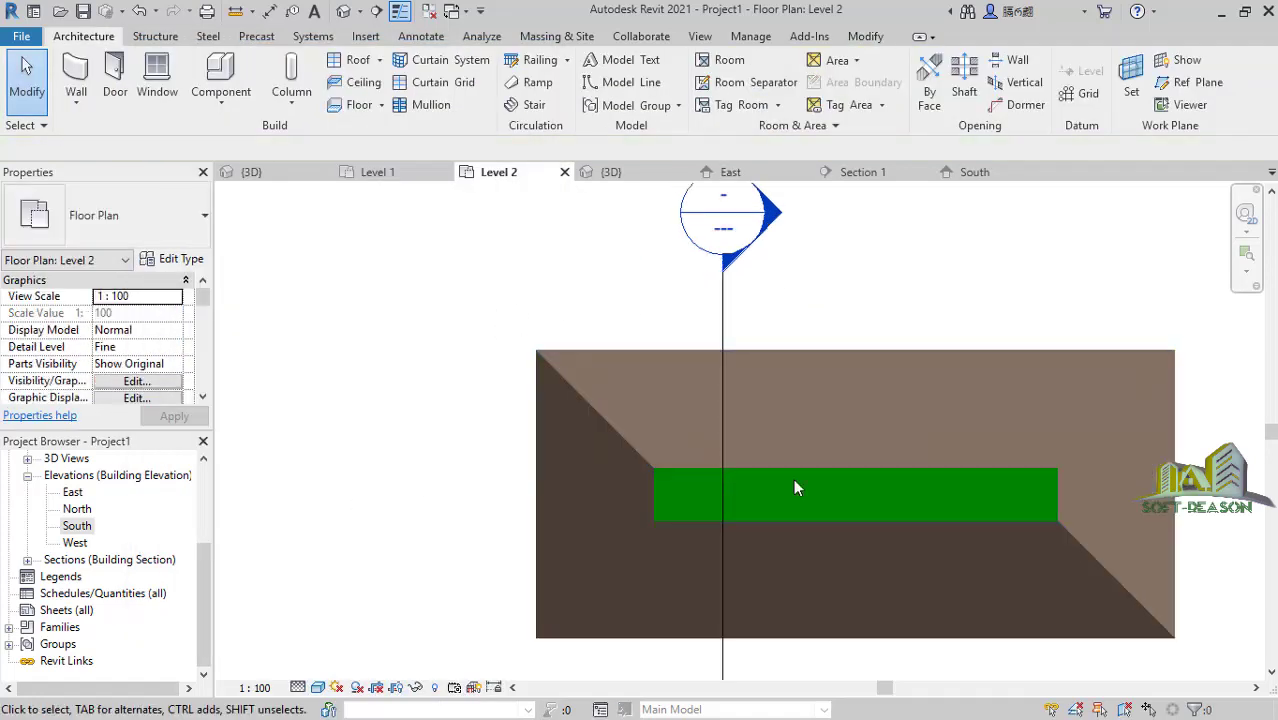
scroll(805, 505, down, 2)
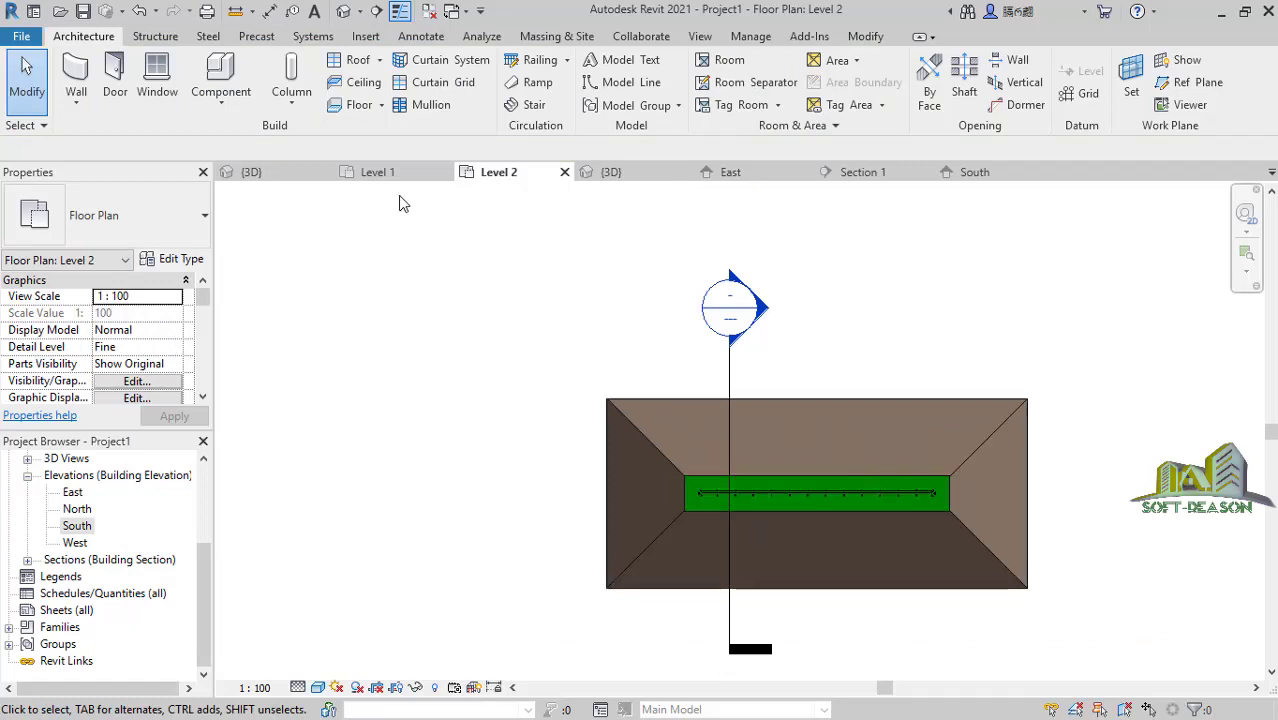
click(611, 172)
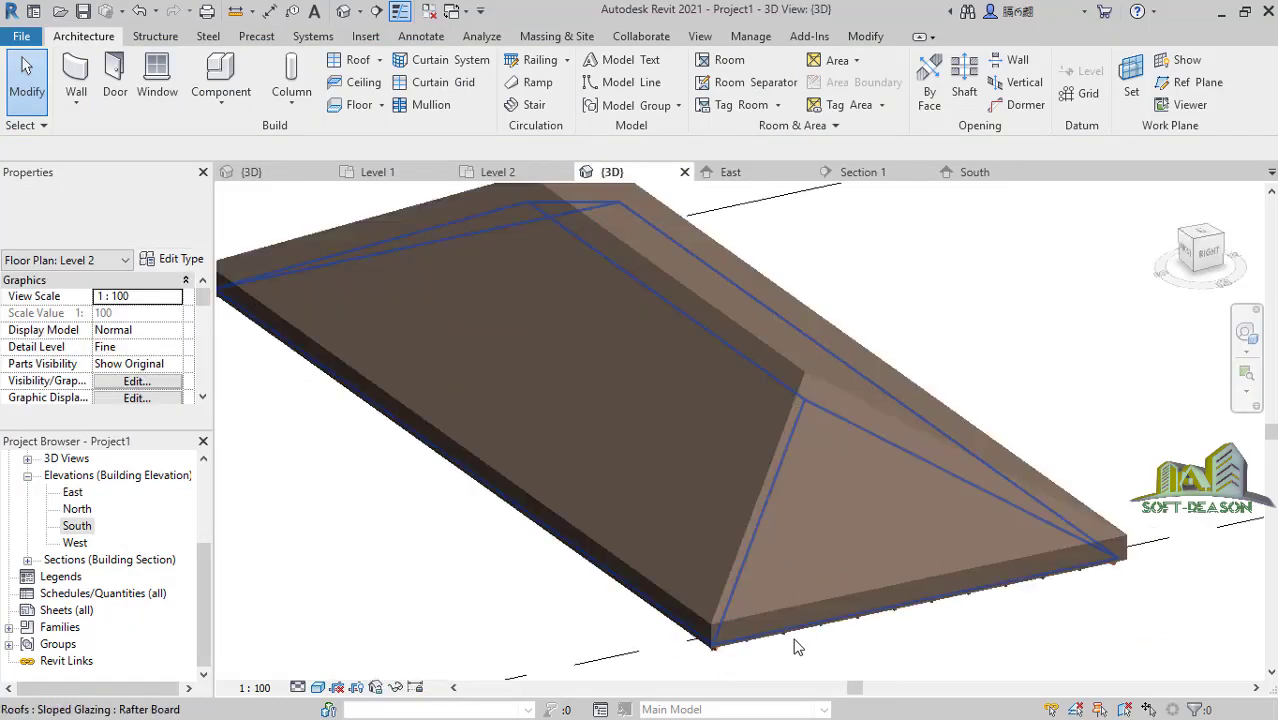
scroll(795, 648, up, 3)
scroll(792, 437, down, 3)
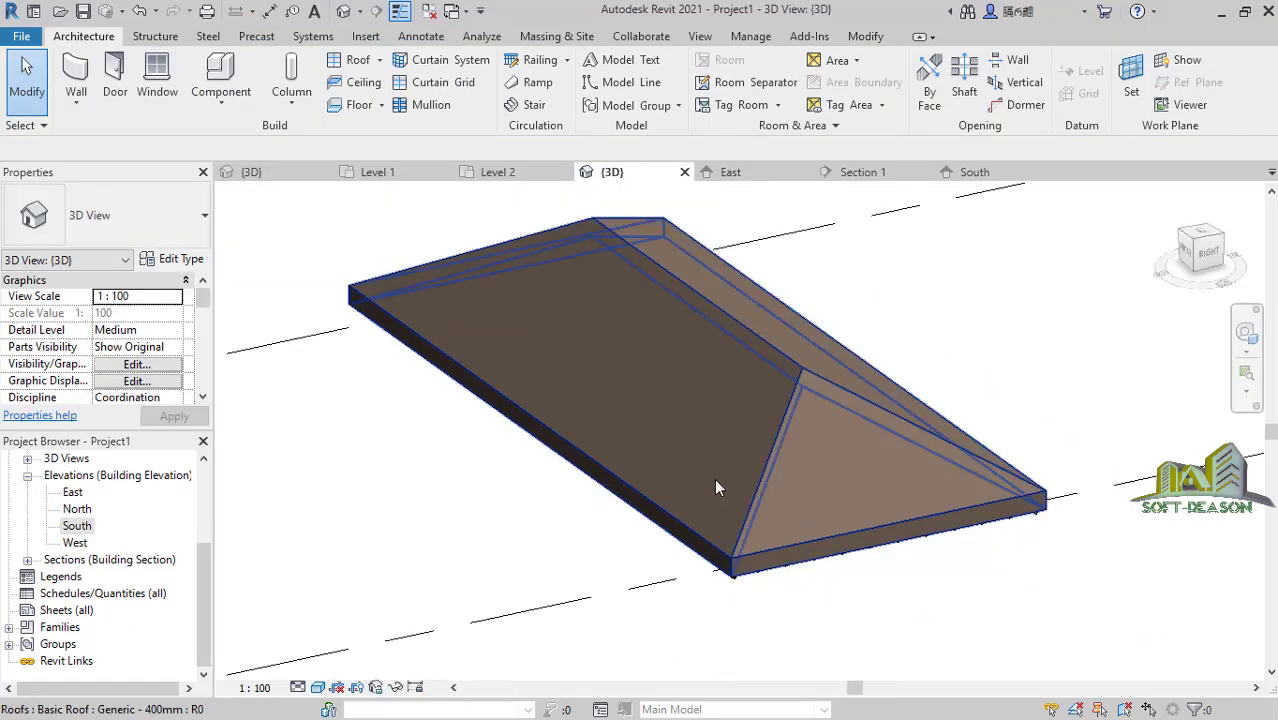
scroll(750, 500, up, 1)
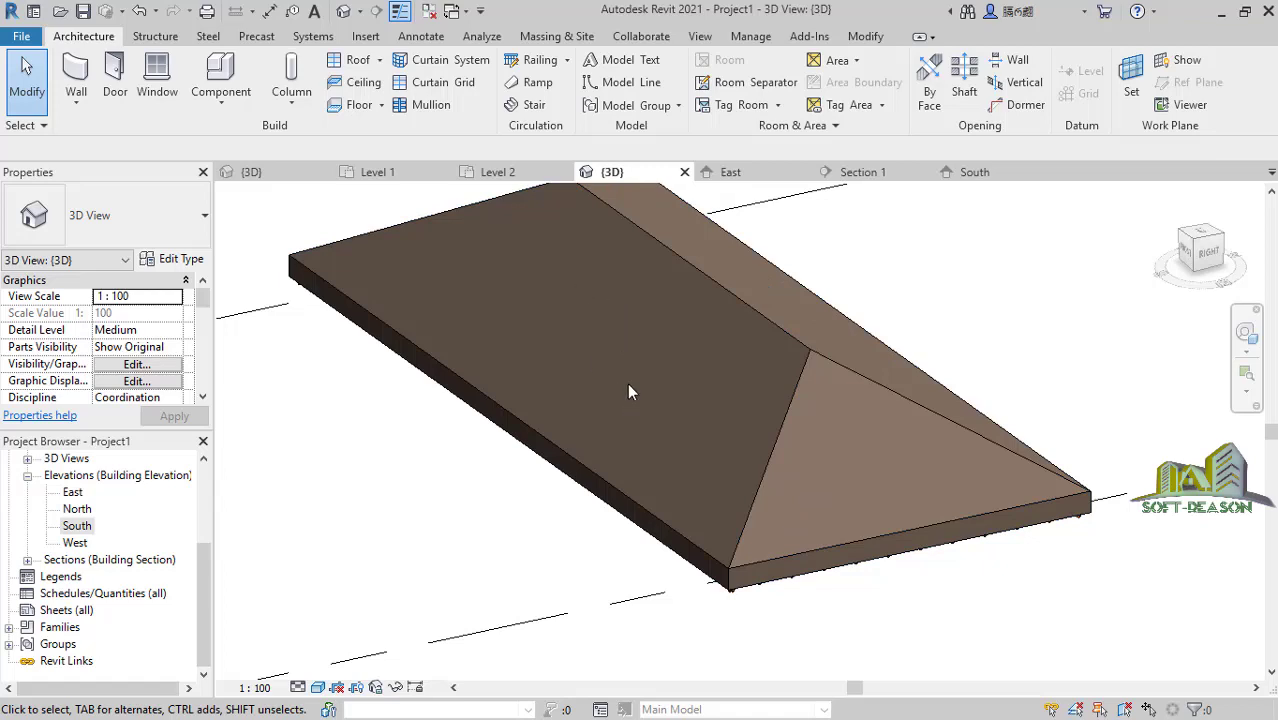
In the Level 2 plan, cut a circular By Face opening of about 700 mm radius in the middle of the south roof slope.
click(497, 172)
scroll(840, 617, up, 2)
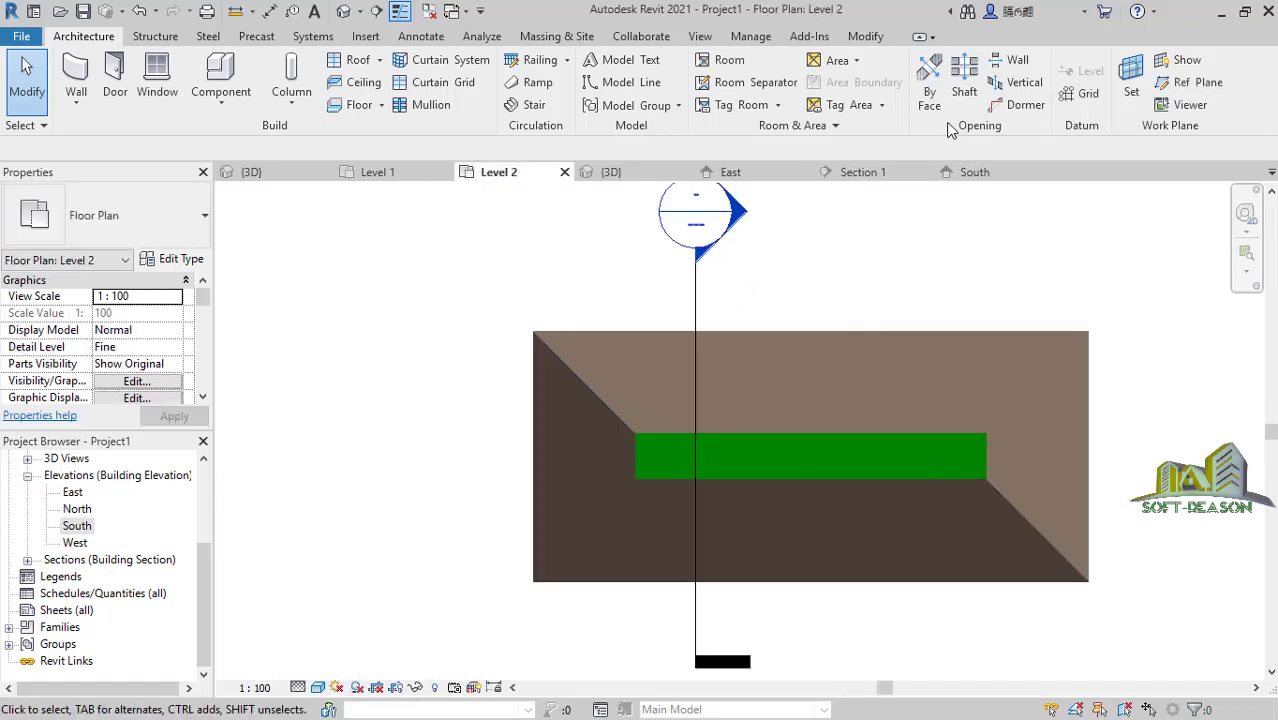
click(929, 85)
scroll(853, 516, up, 1)
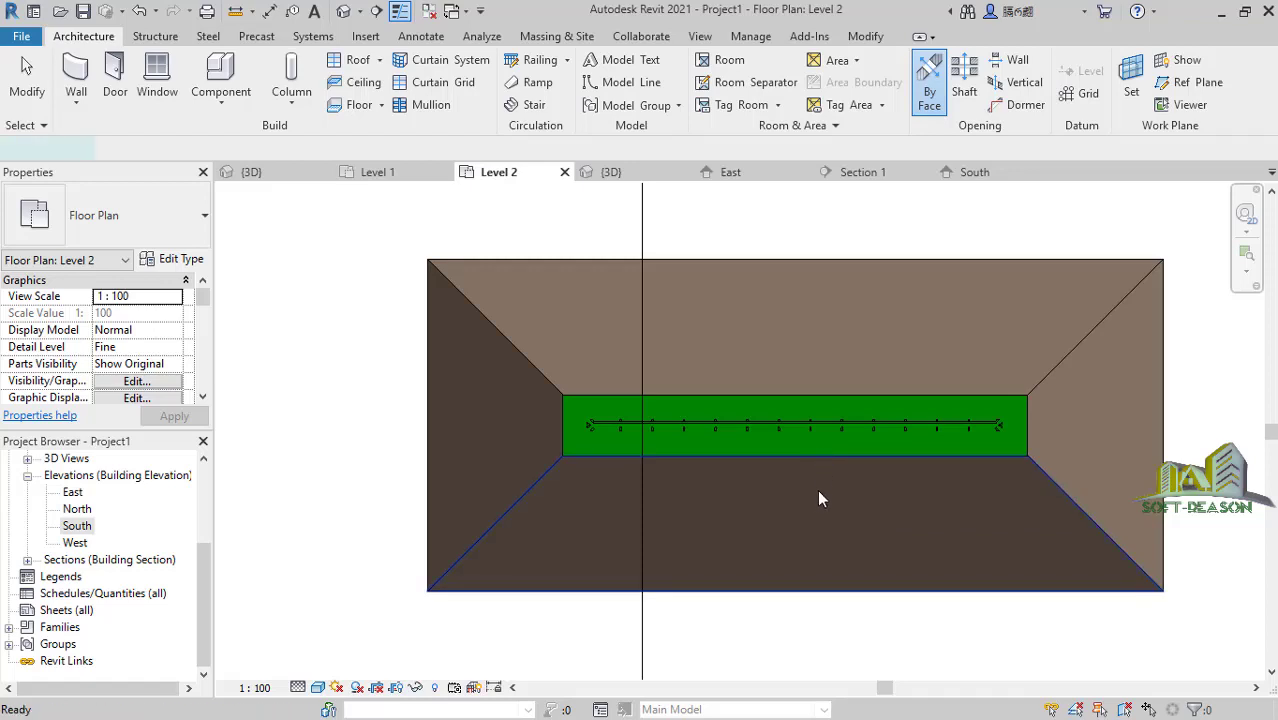
click(817, 489)
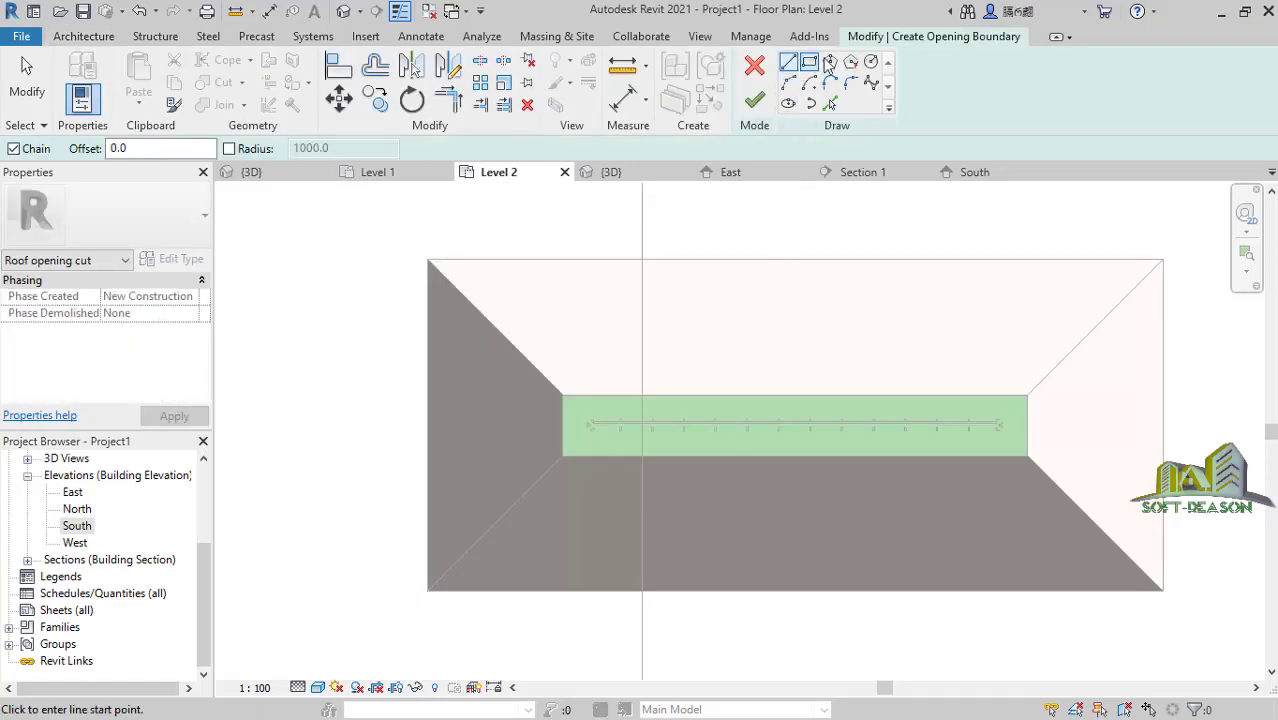
click(871, 63)
scroll(833, 565, up, 2)
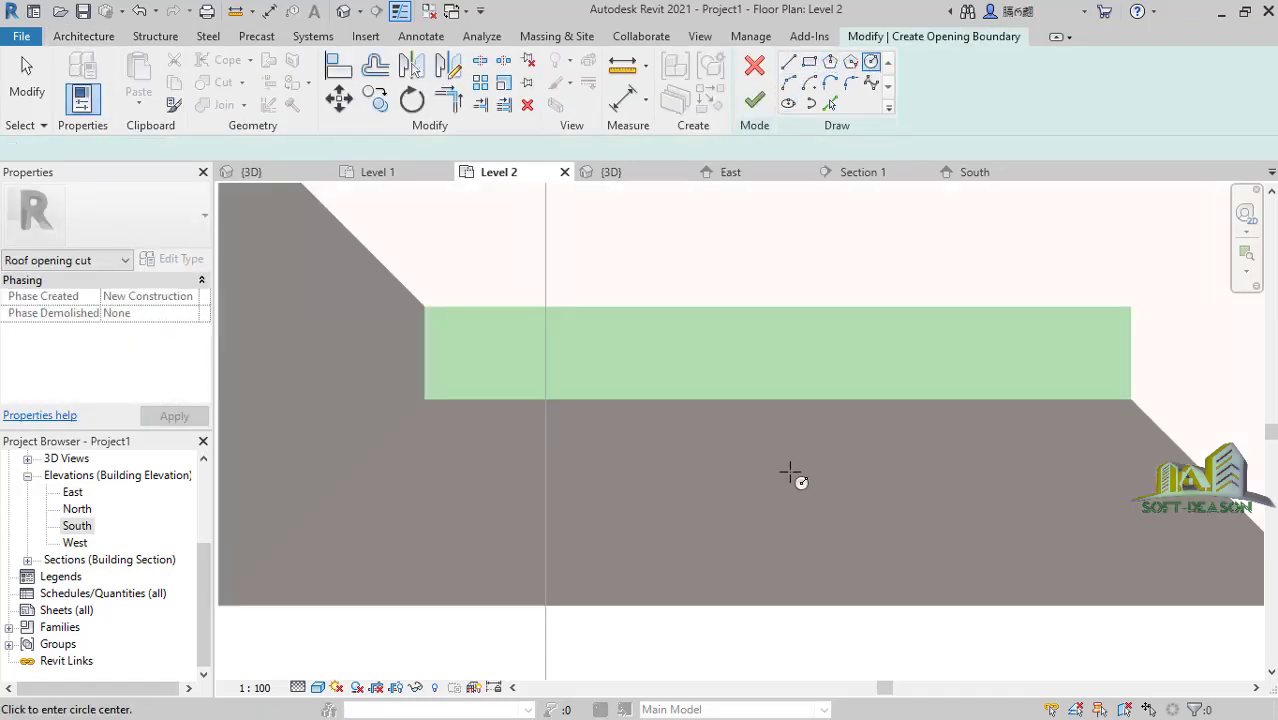
click(775, 500)
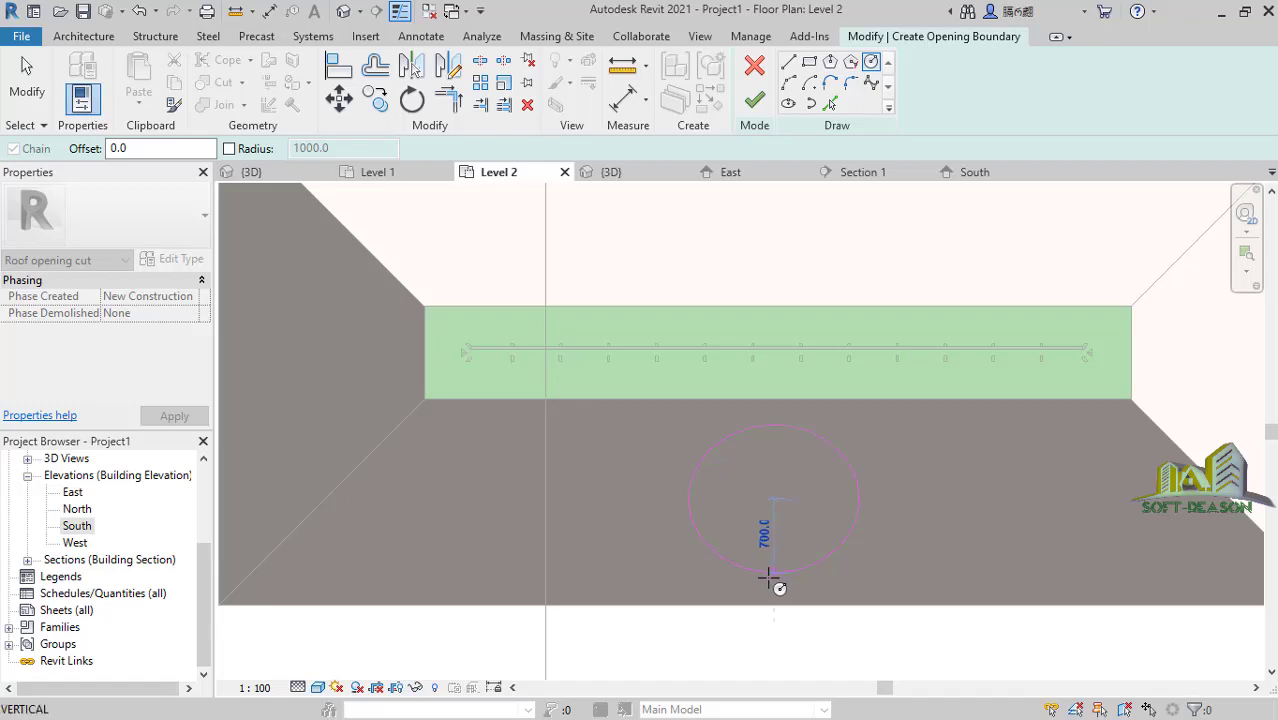
click(770, 577)
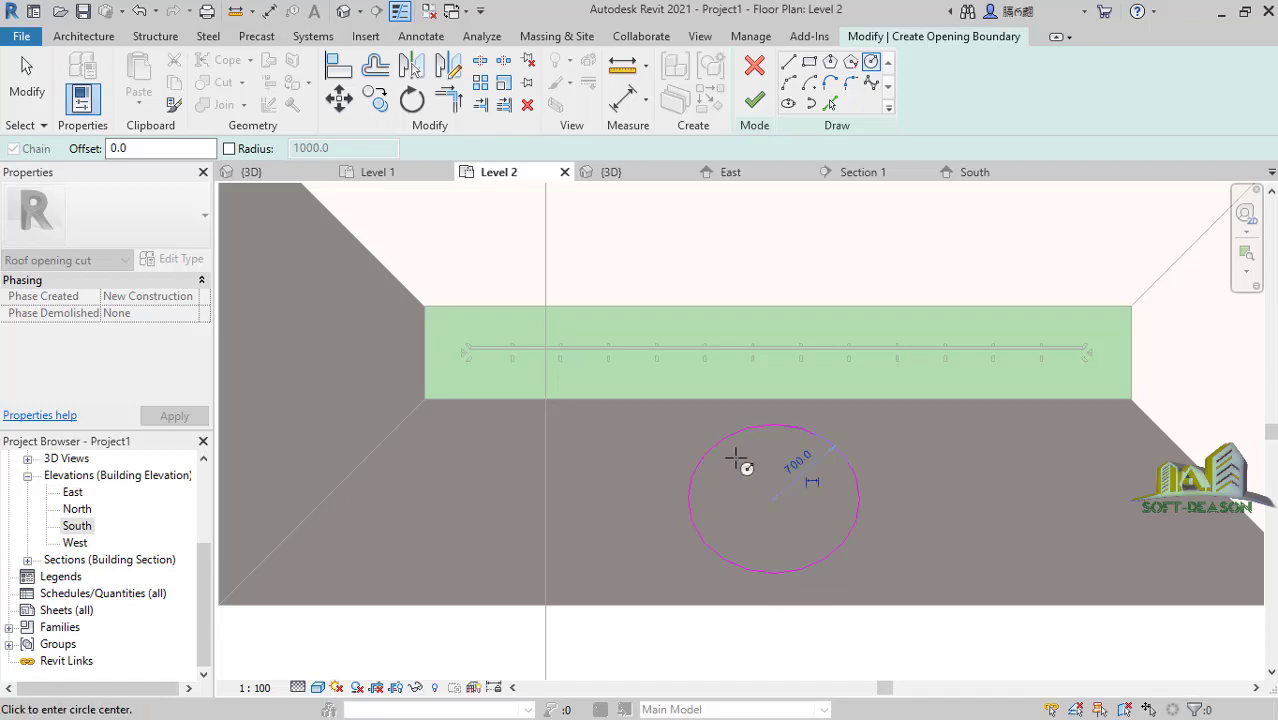
click(757, 101)
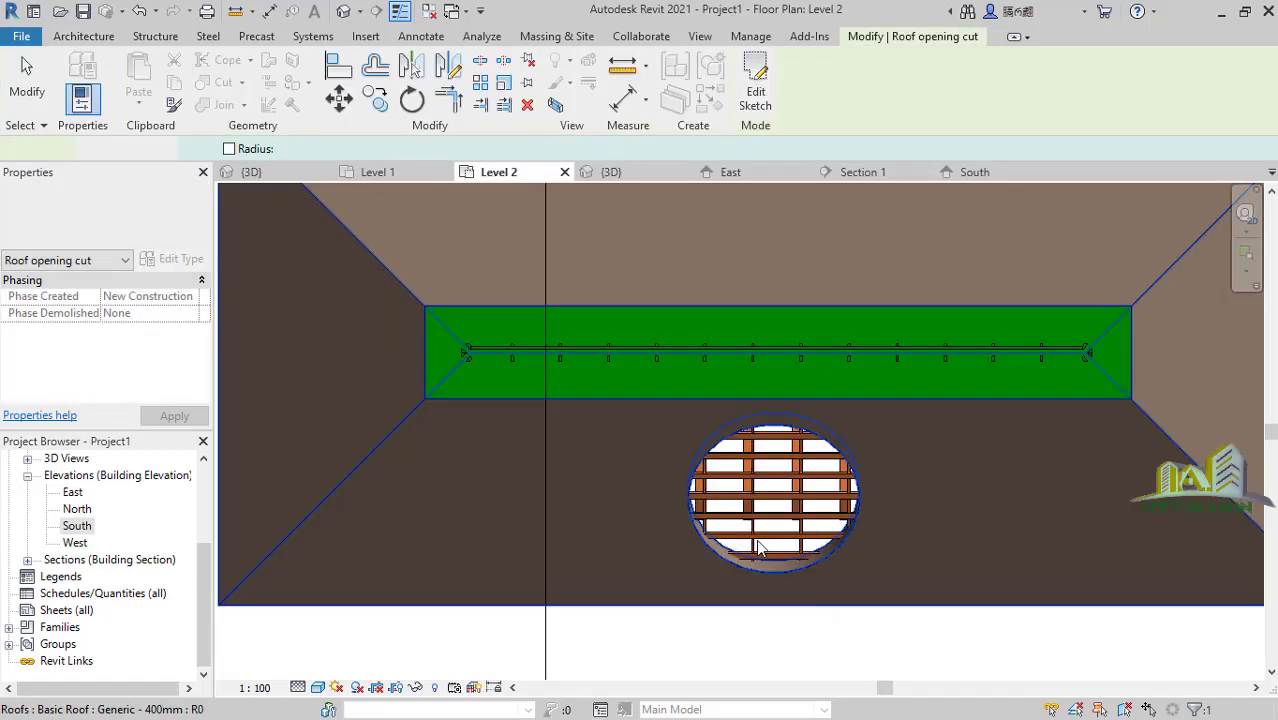
Examine the circular roof opening in plan and in 3D, and open the East elevation to view the roof.
scroll(807, 515, up, 3)
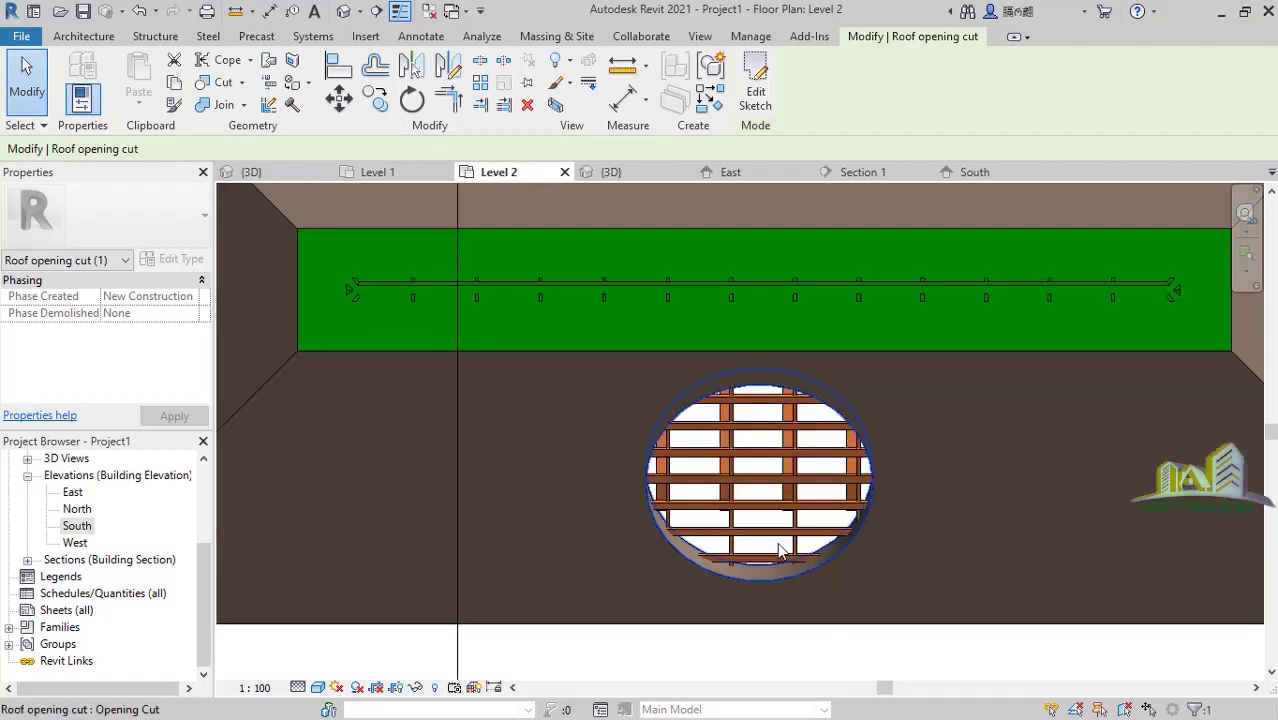
scroll(673, 486, down, 4)
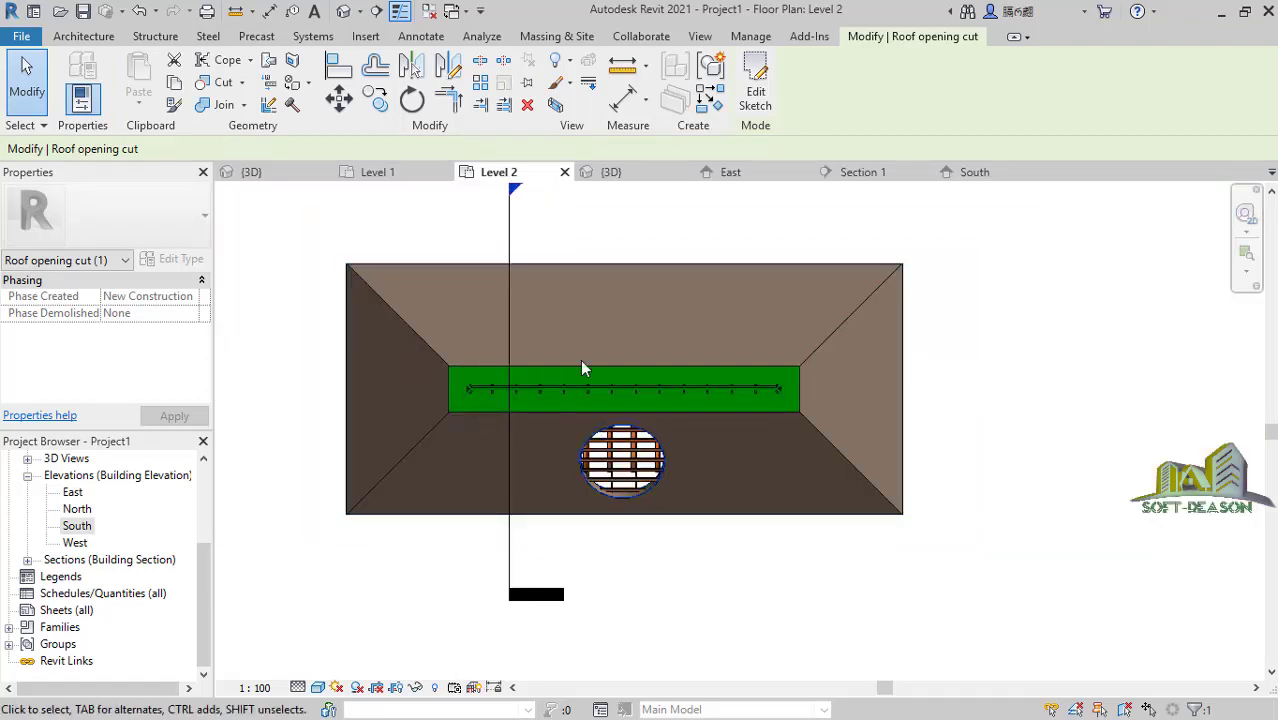
click(612, 174)
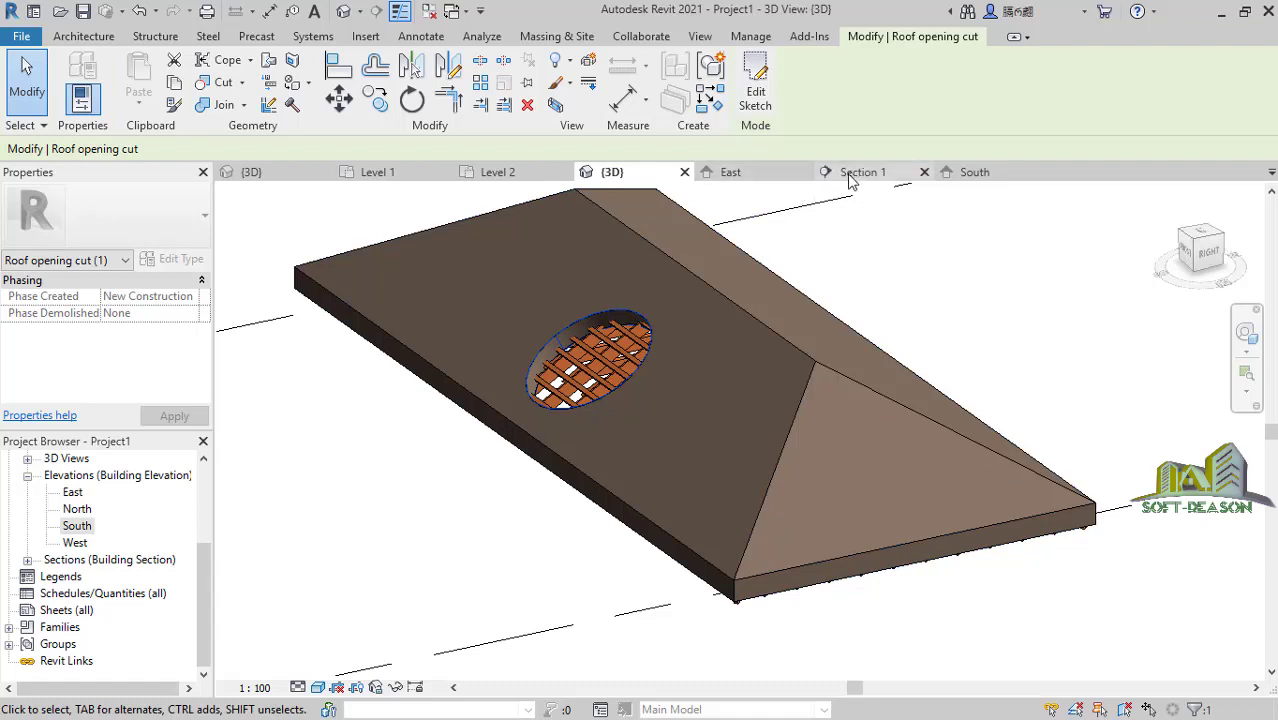
click(752, 182)
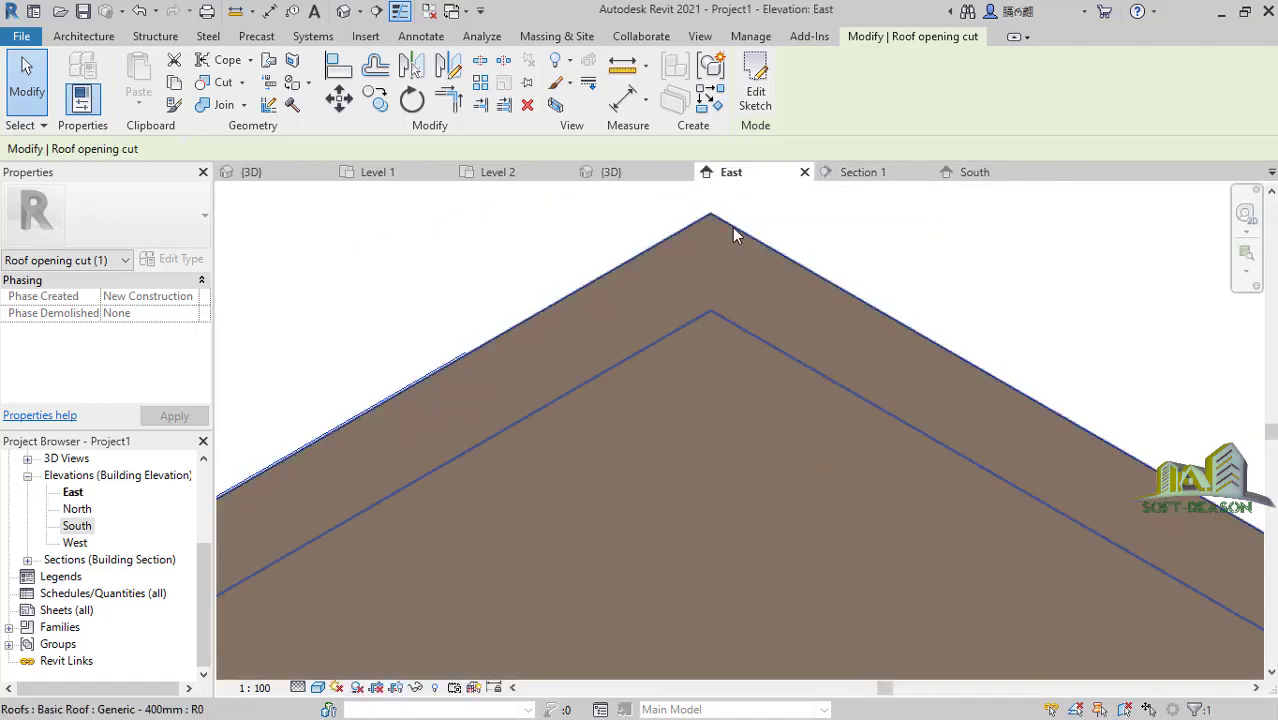
click(733, 233)
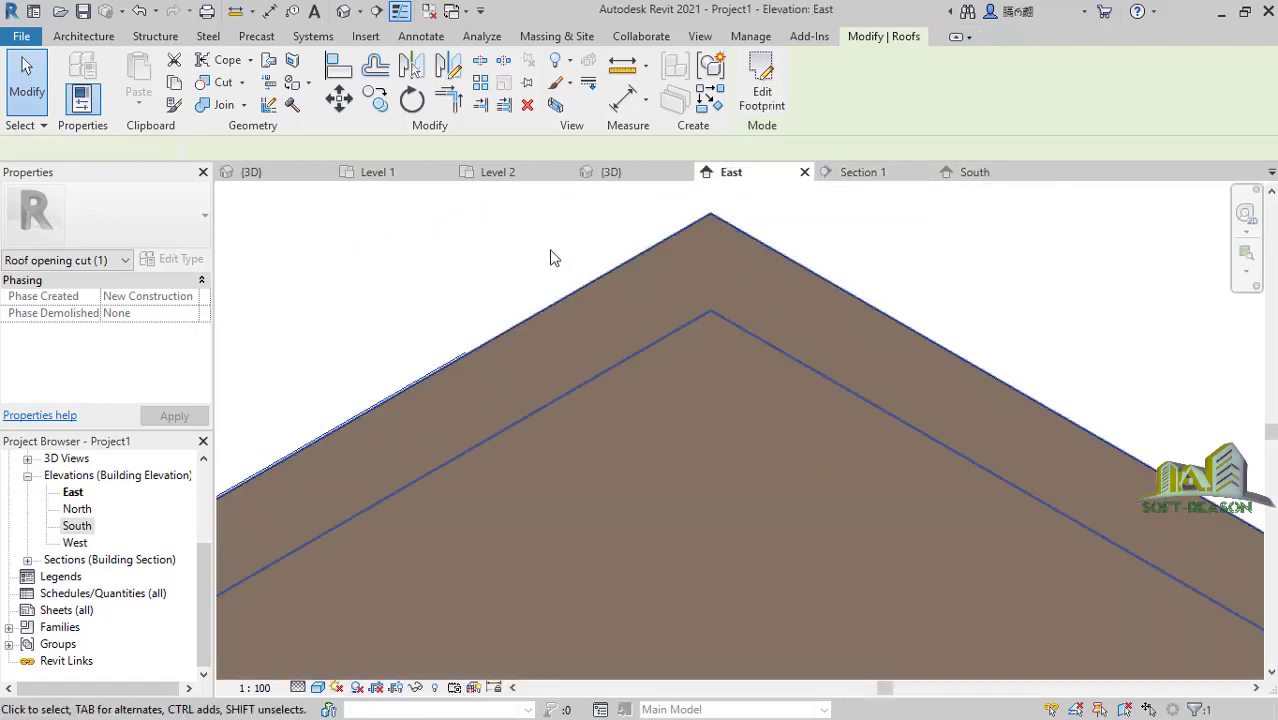
scroll(551, 254, down, 6)
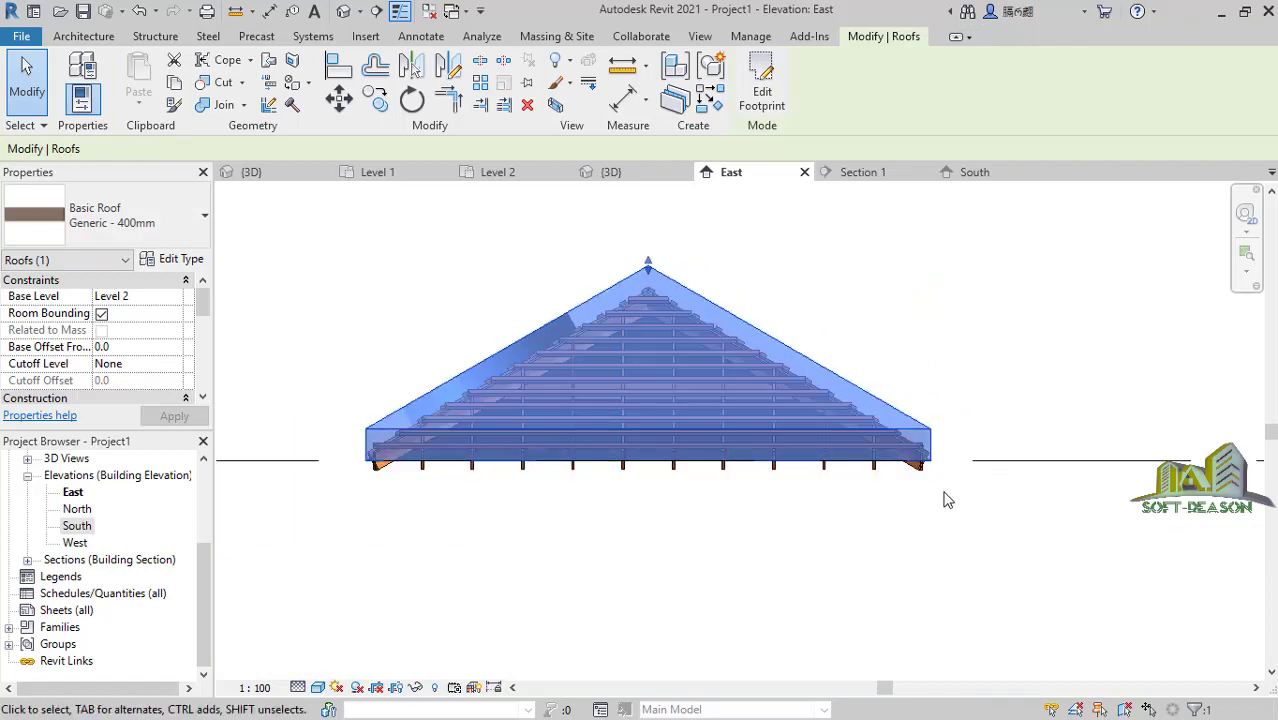
key(m)
key(a)
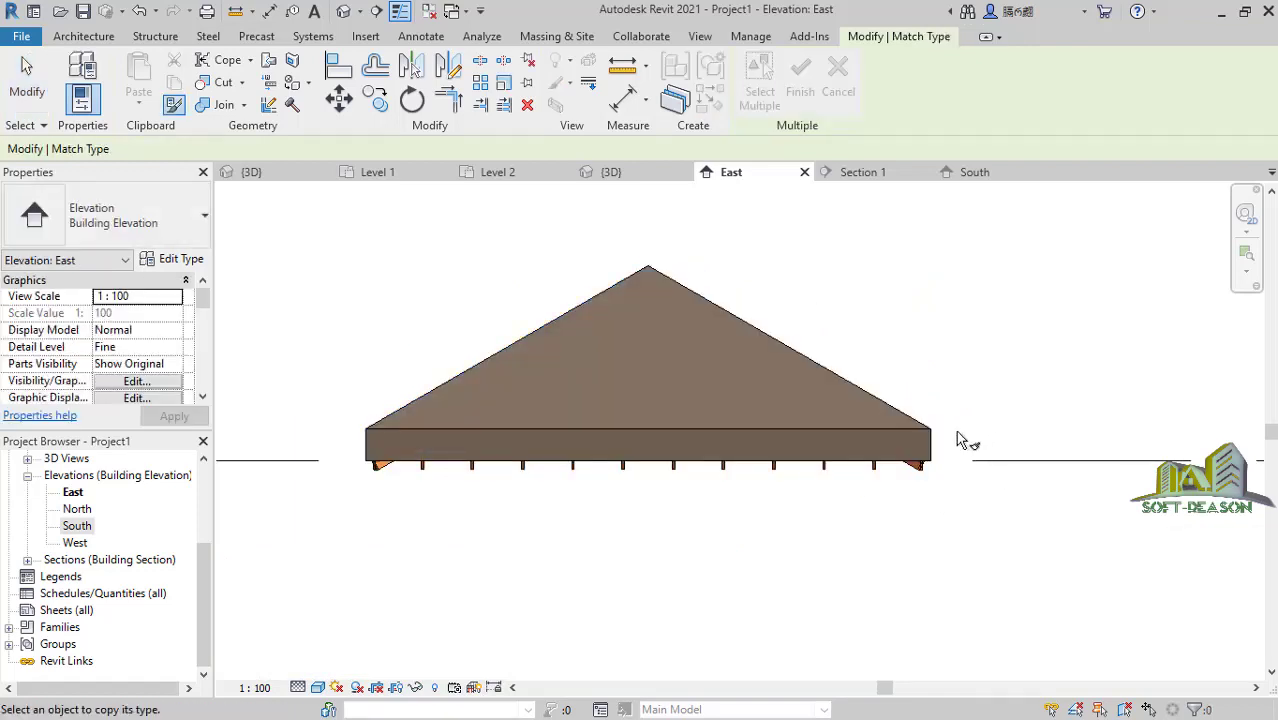
key(Escape)
In the East elevation, move the tiled roof 500 mm straight up above the wooden framing.
click(651, 269)
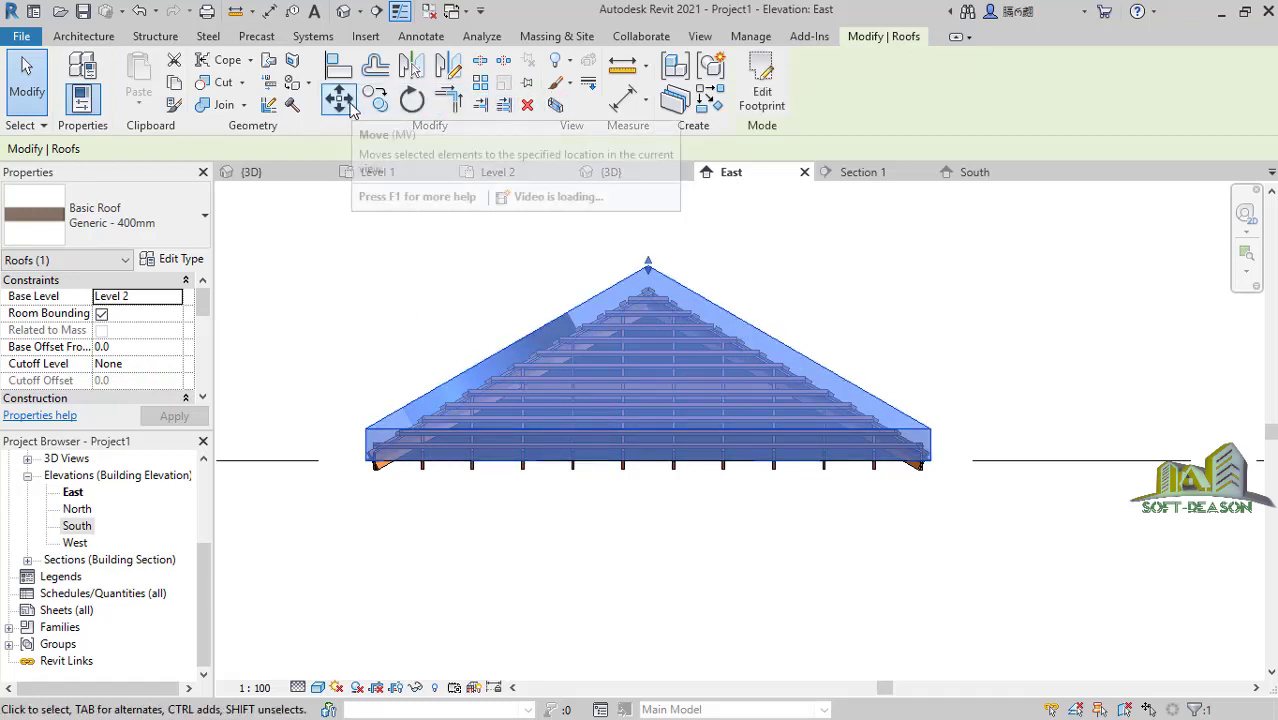
click(345, 104)
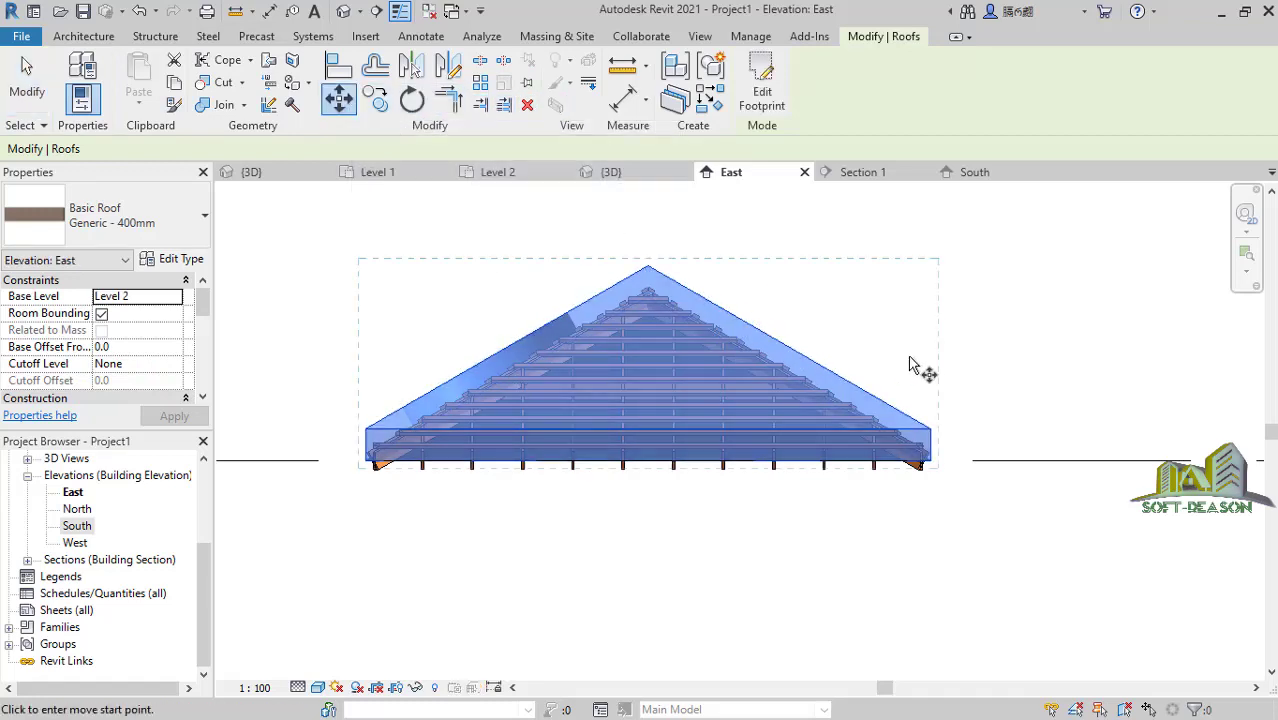
click(979, 456)
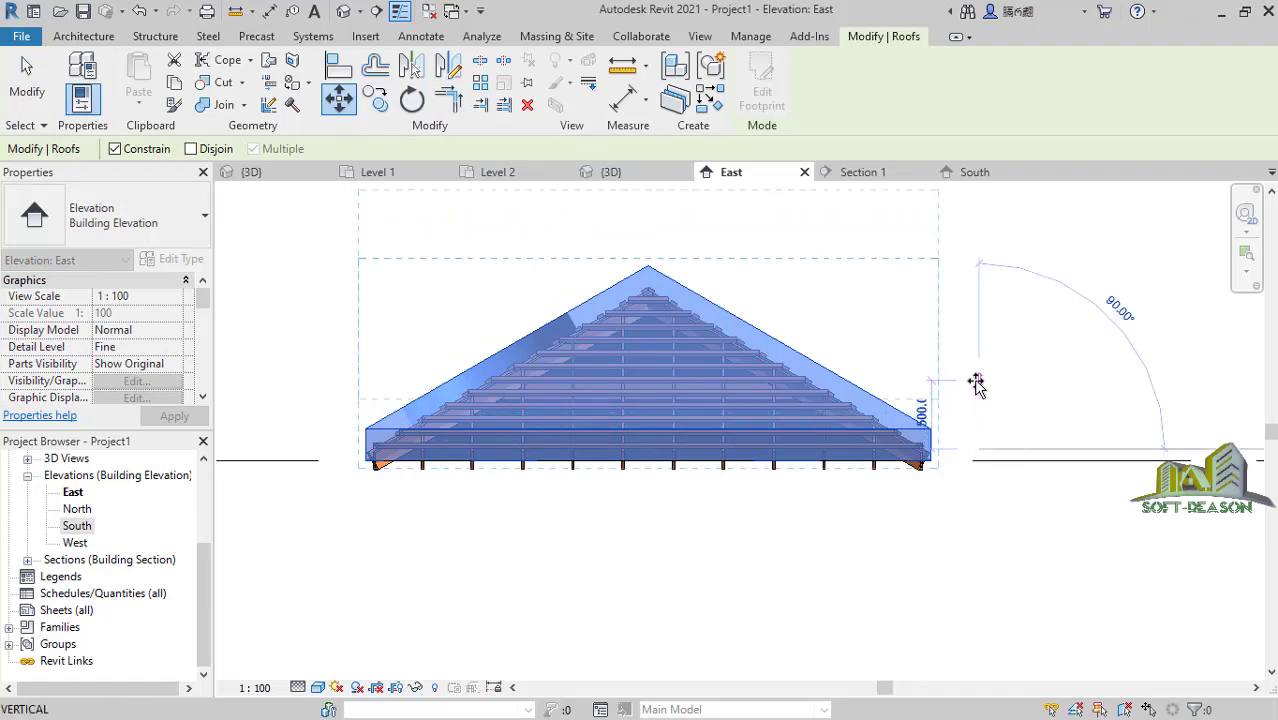
click(982, 386)
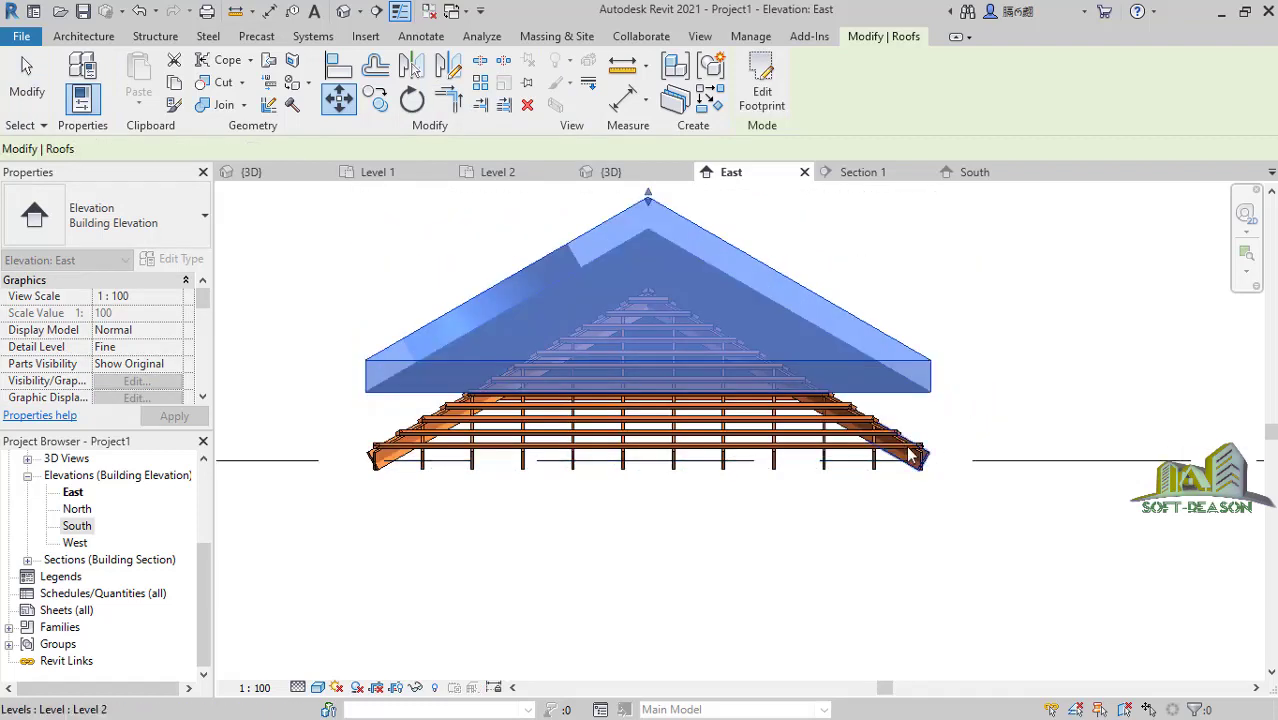
click(901, 390)
key(Escape)
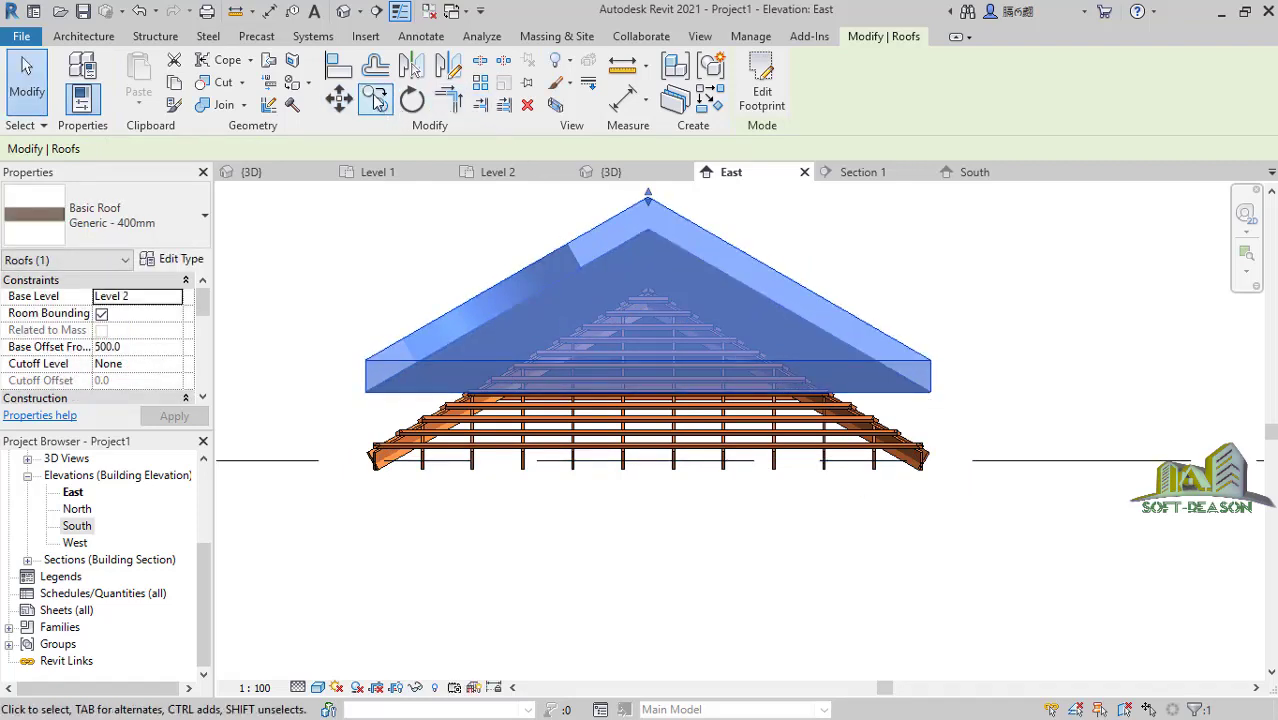
Move the roof down to a base offset of 300 mm and check its gap over the framing in the 3D view.
click(339, 98)
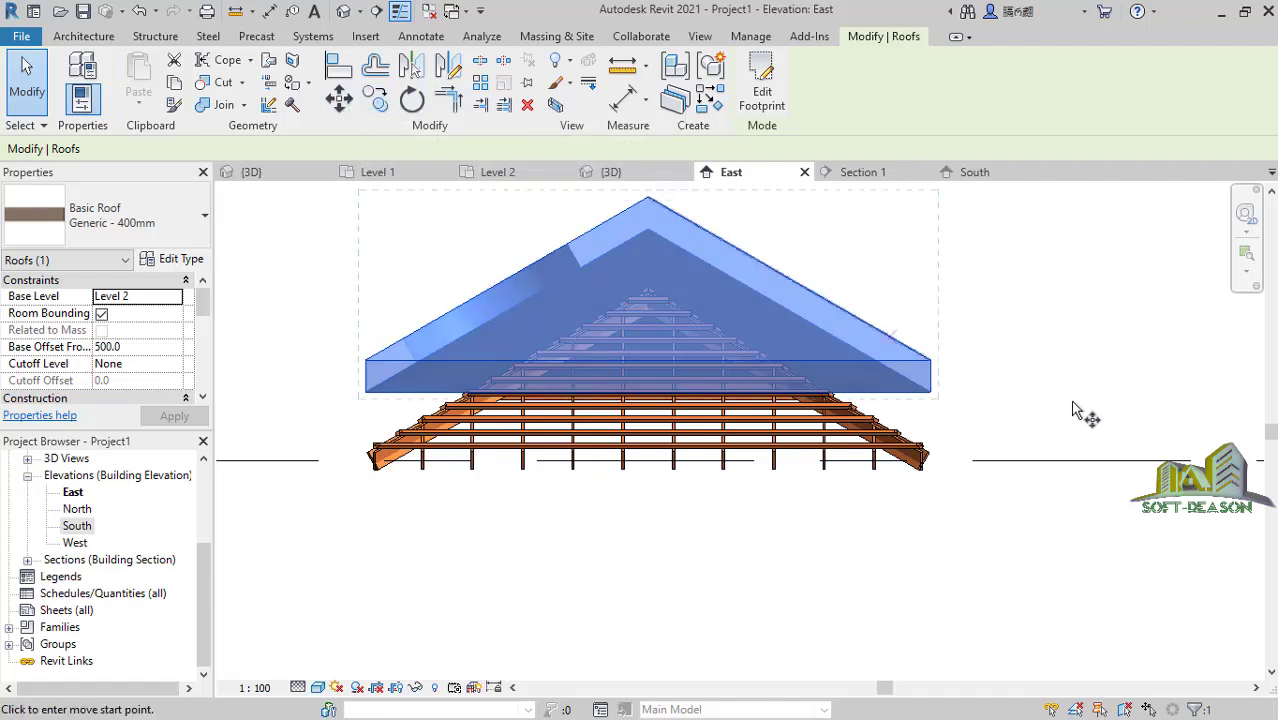
click(990, 404)
click(996, 424)
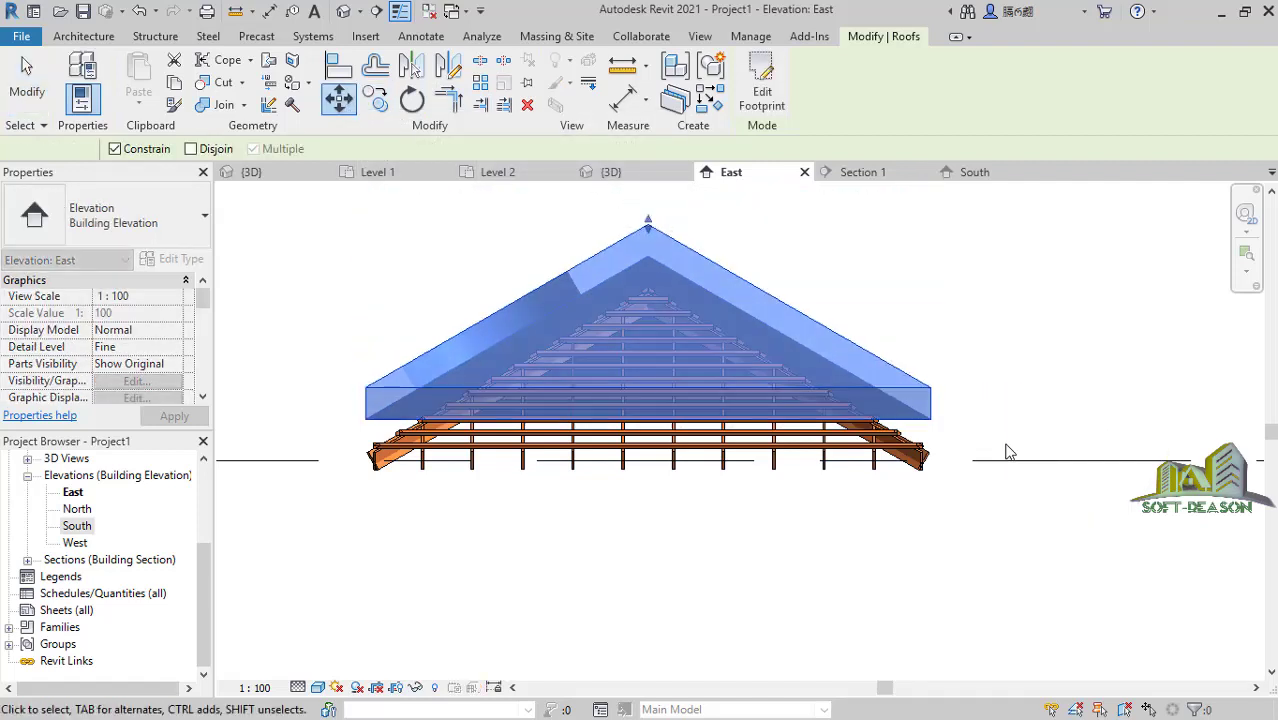
click(610, 178)
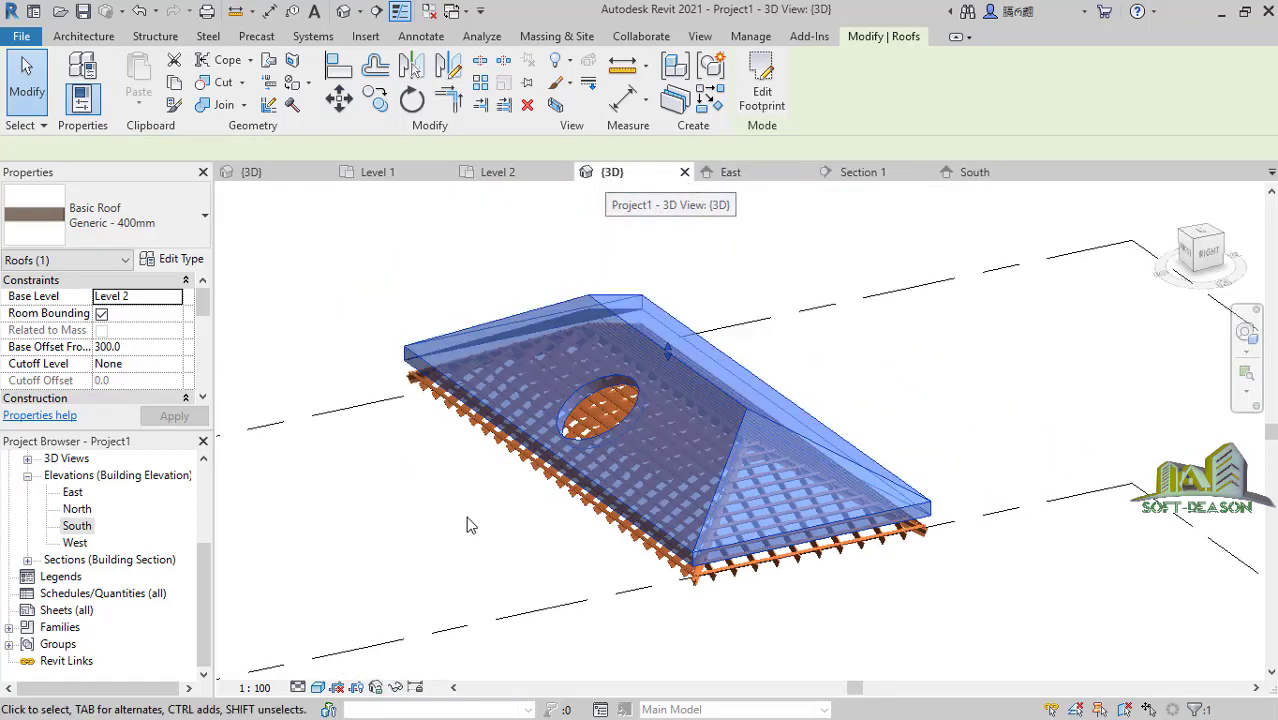
click(470, 525)
scroll(700, 580, up, 3)
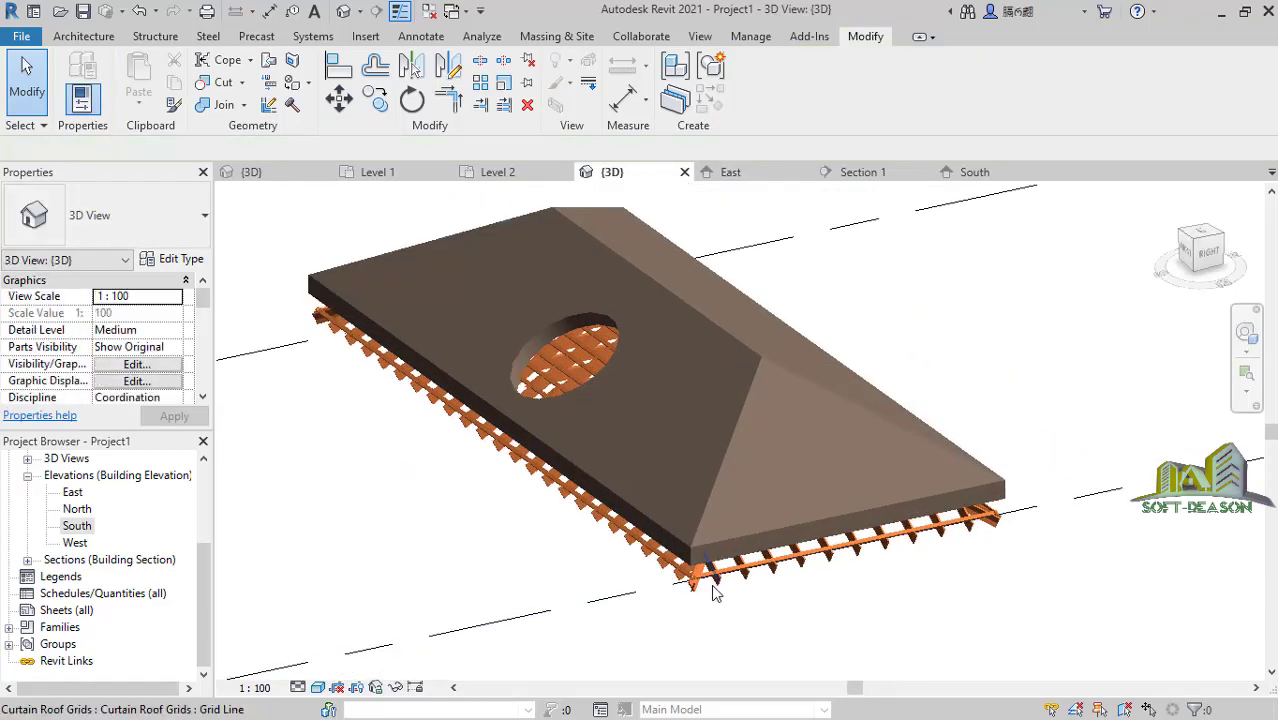
scroll(745, 590, up, 4)
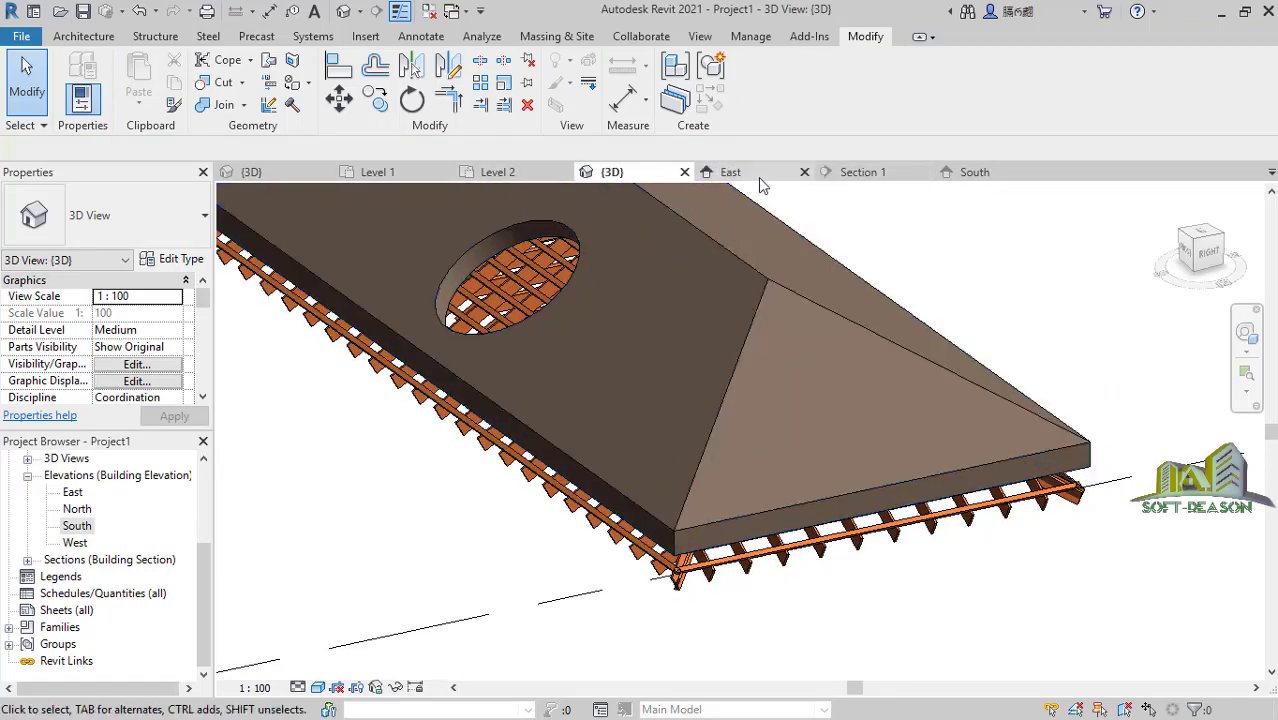
Move the roof back up in the East elevation to a base offset of 500 mm.
click(732, 173)
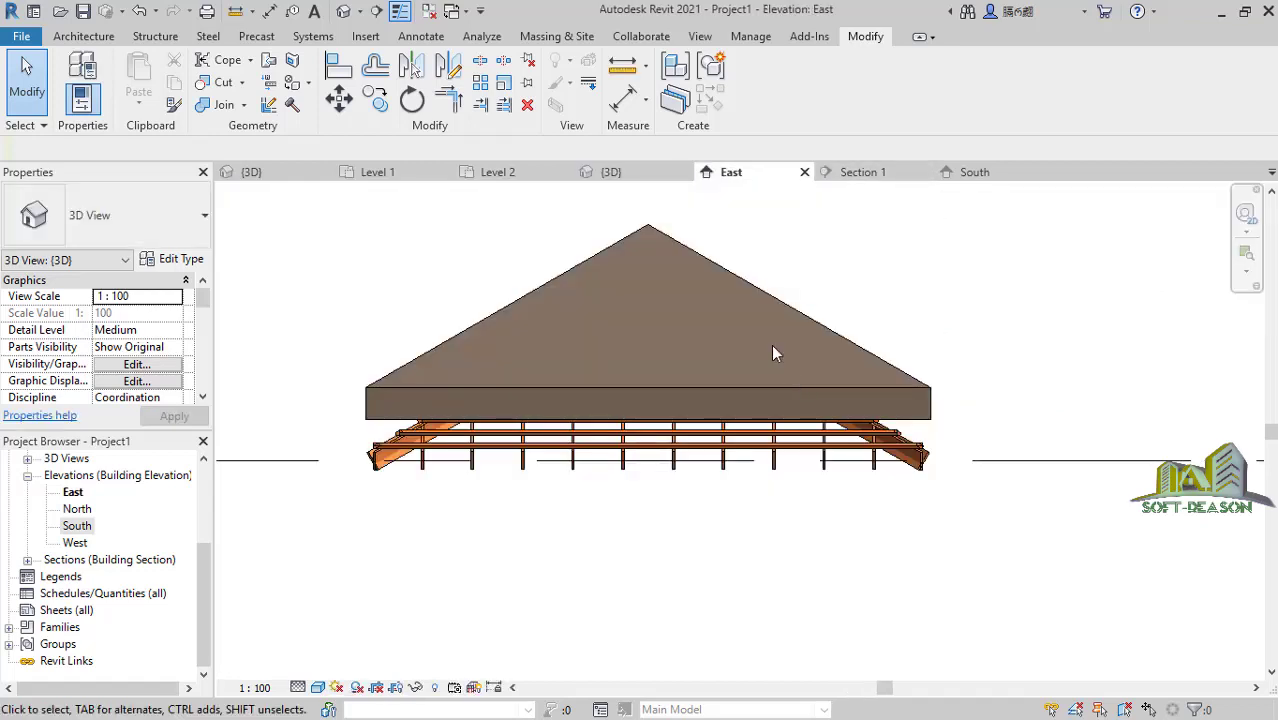
click(636, 229)
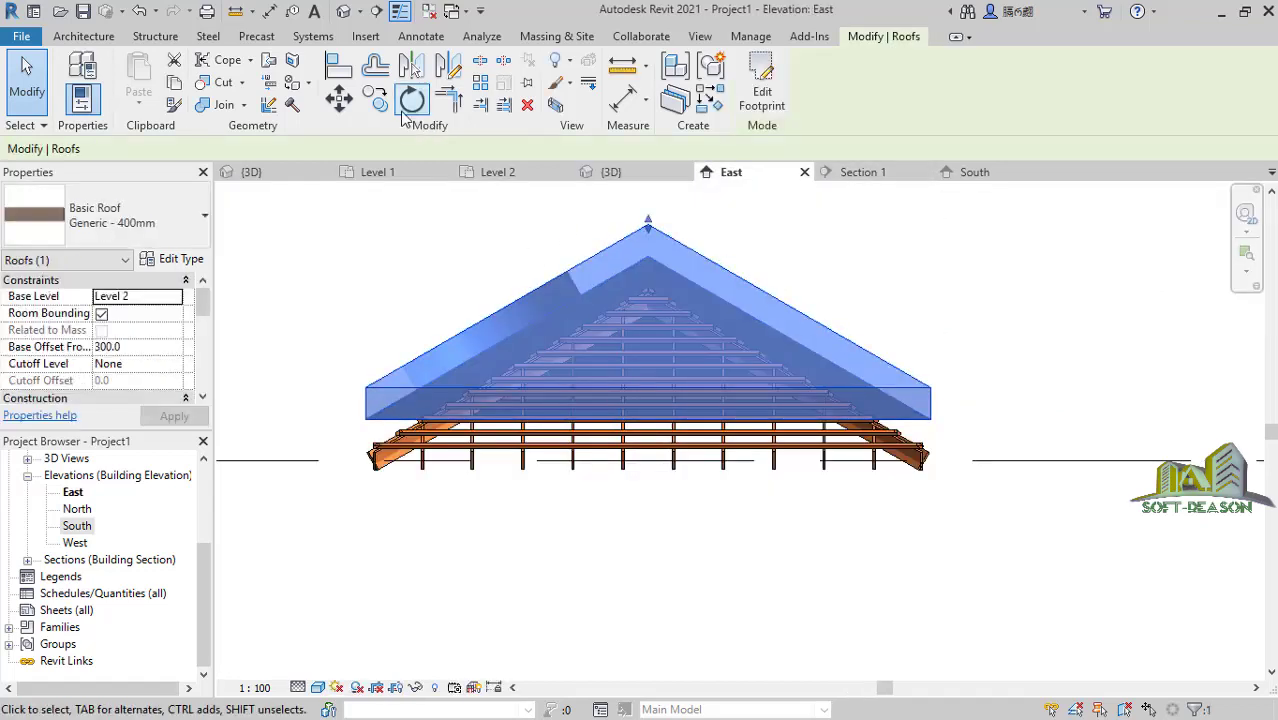
click(337, 105)
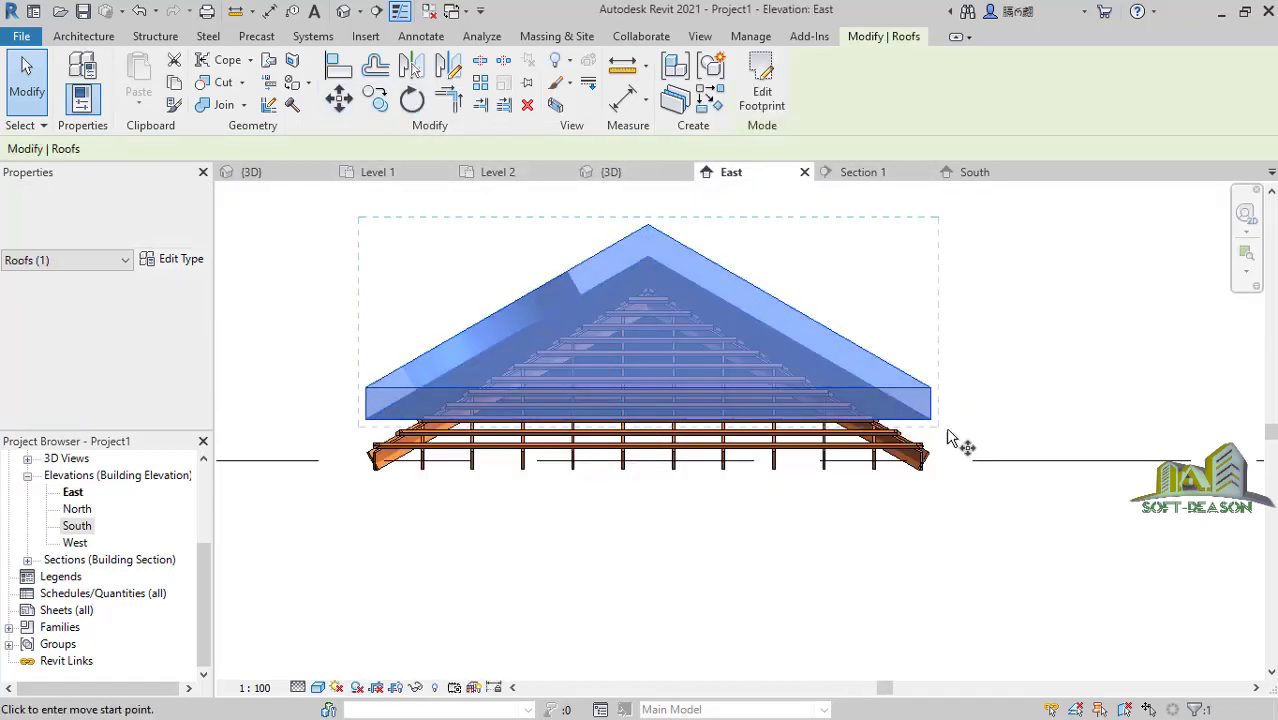
click(990, 377)
click(995, 360)
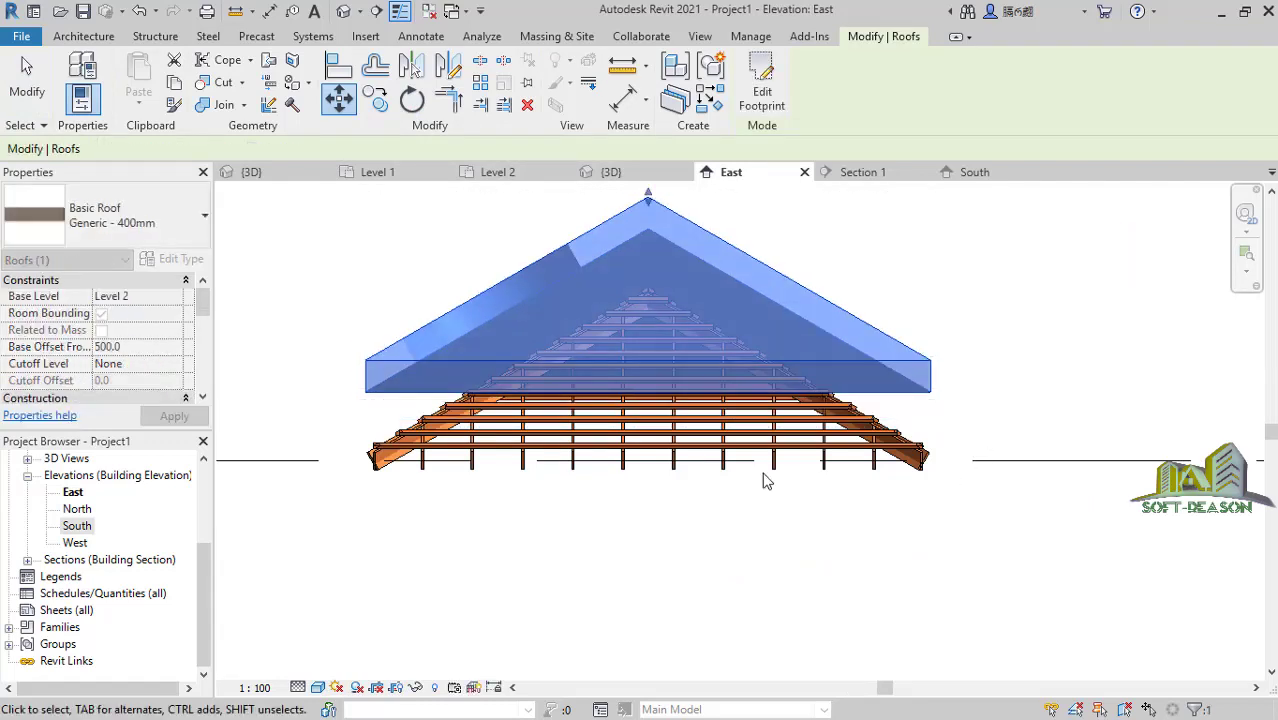
Deselect the raised roof and examine it with its circular opening and the framing below in the 3D view.
click(608, 173)
scroll(940, 618, down, 3)
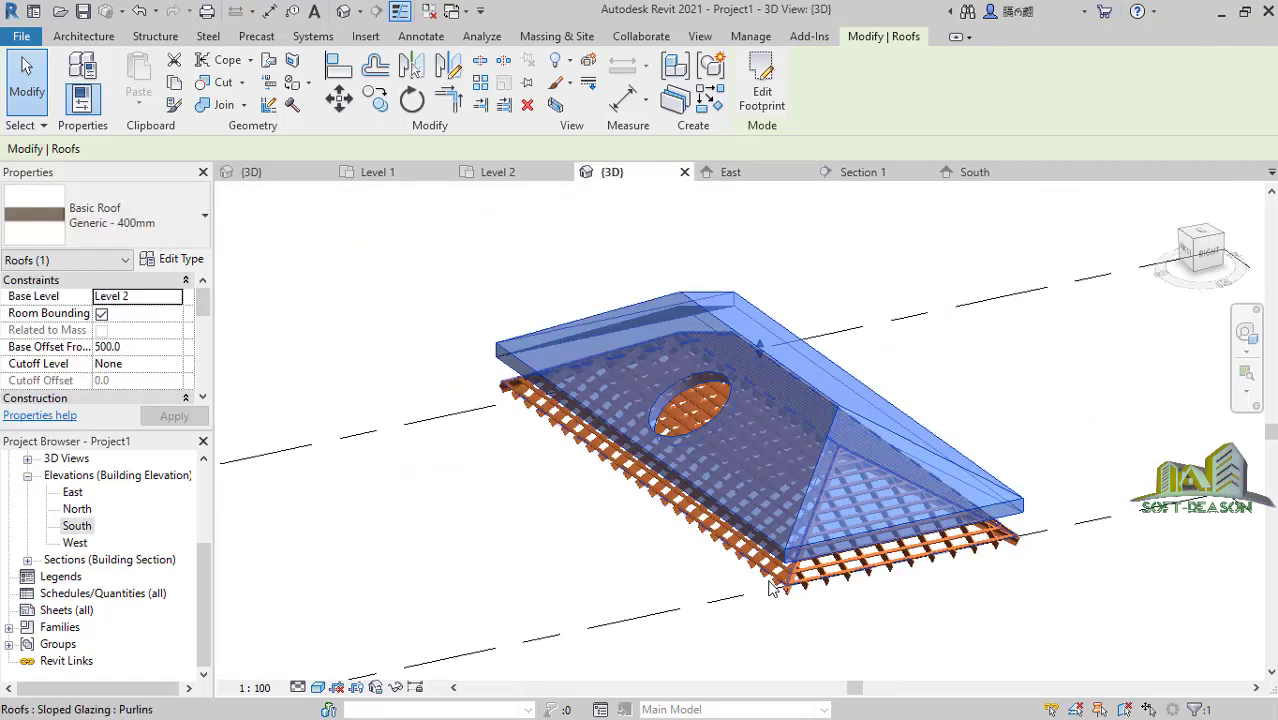
shift+middle_drag(580, 566, 1030, 402)
key(Escape)
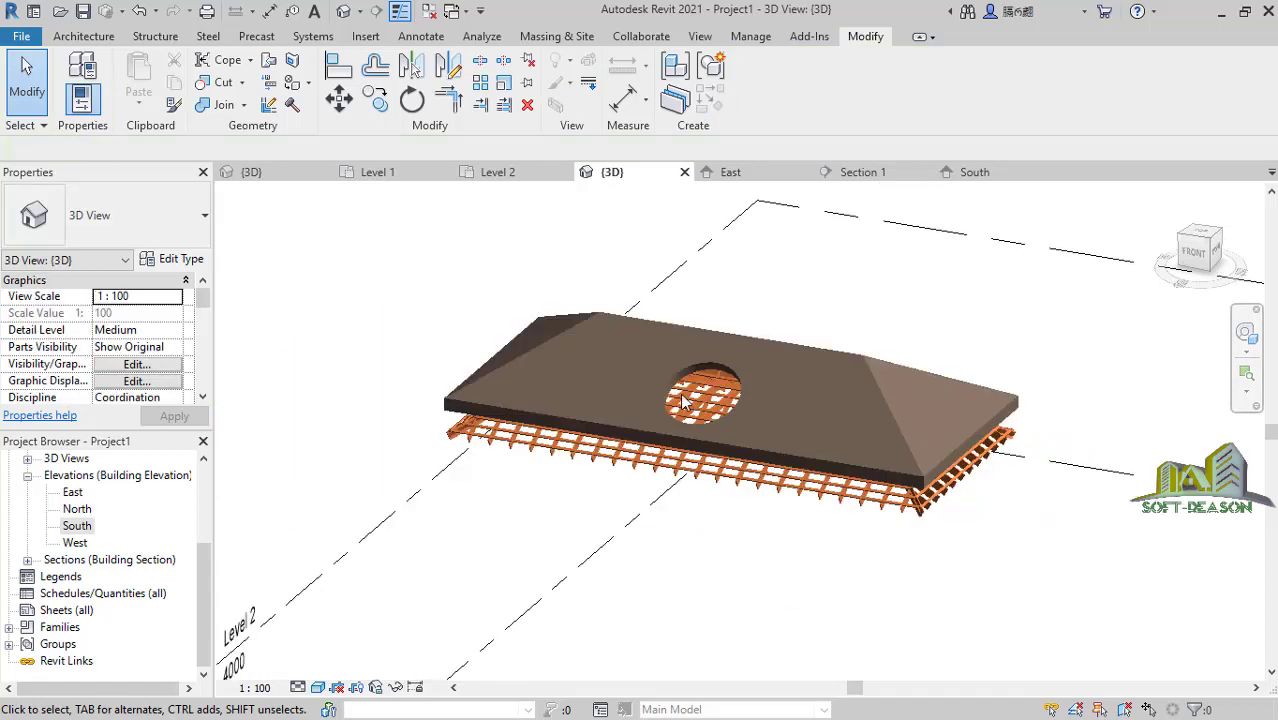
shift+middle_drag(827, 548, 799, 478)
scroll(815, 455, up, 3)
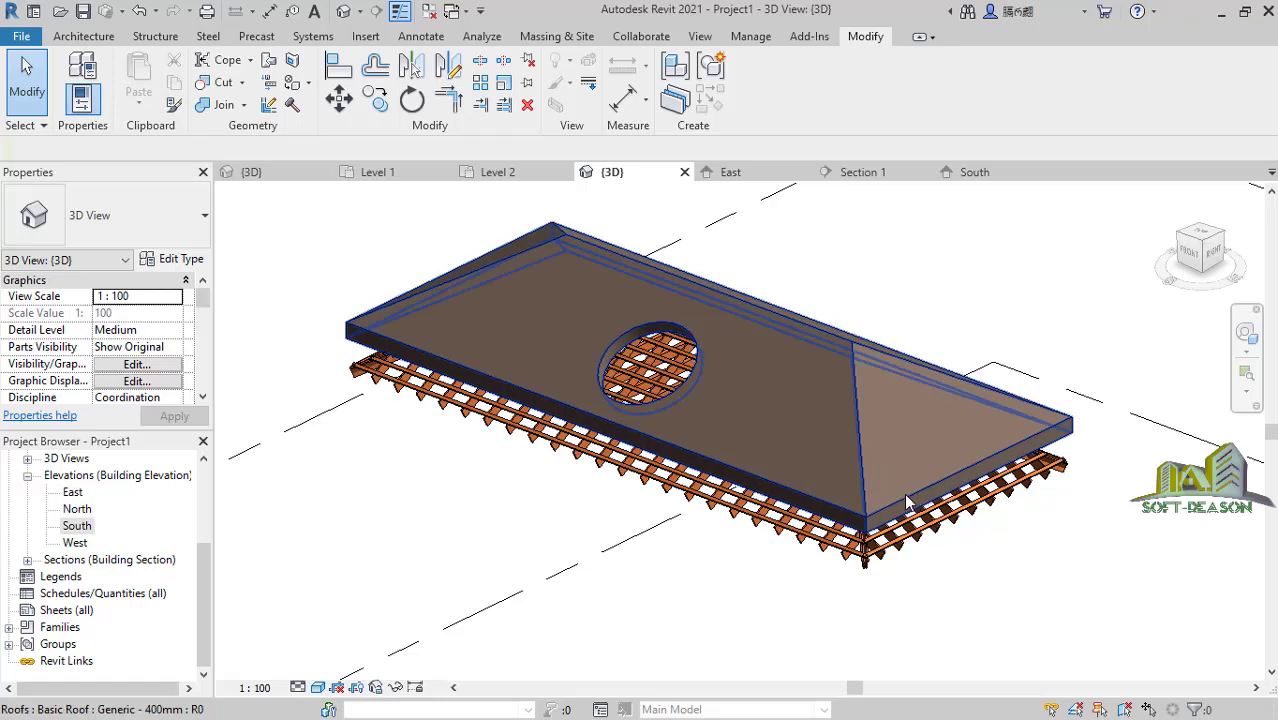
Set up a region rendering of the 3D view and tighten the render region around the roof to about 534 by 259 pixels.
click(377, 688)
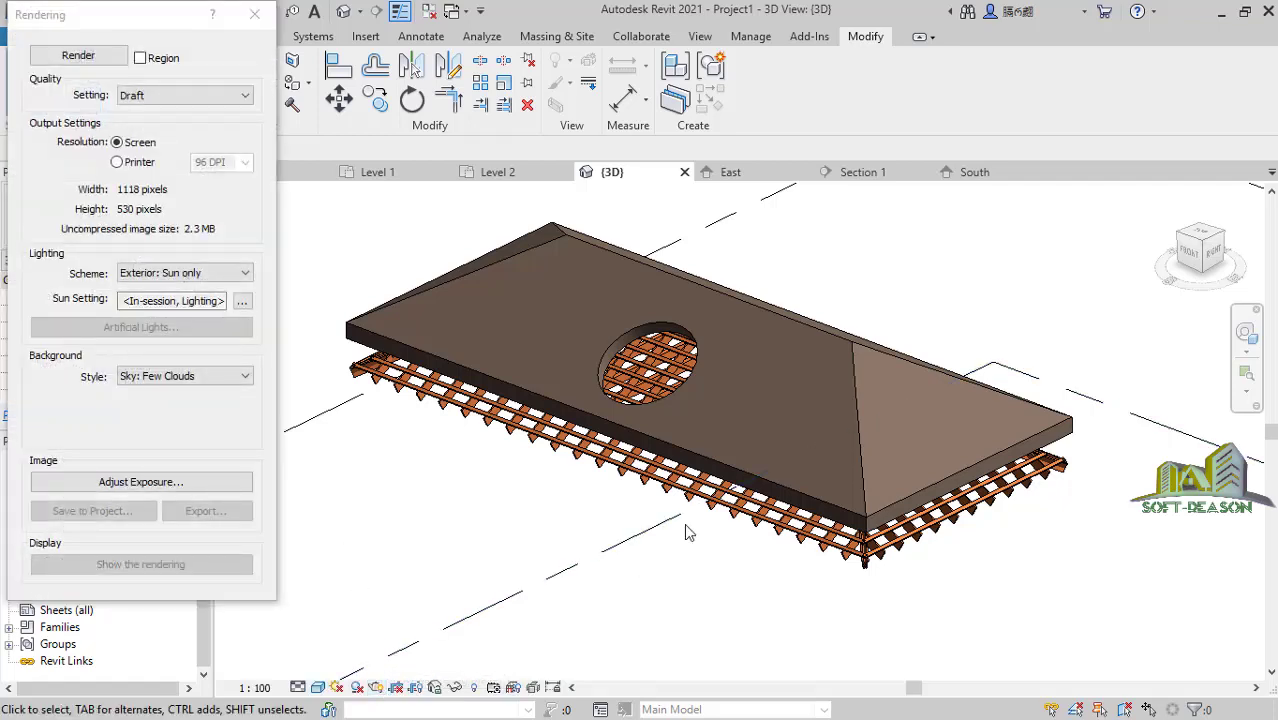
click(140, 57)
scroll(1035, 269, down, 3)
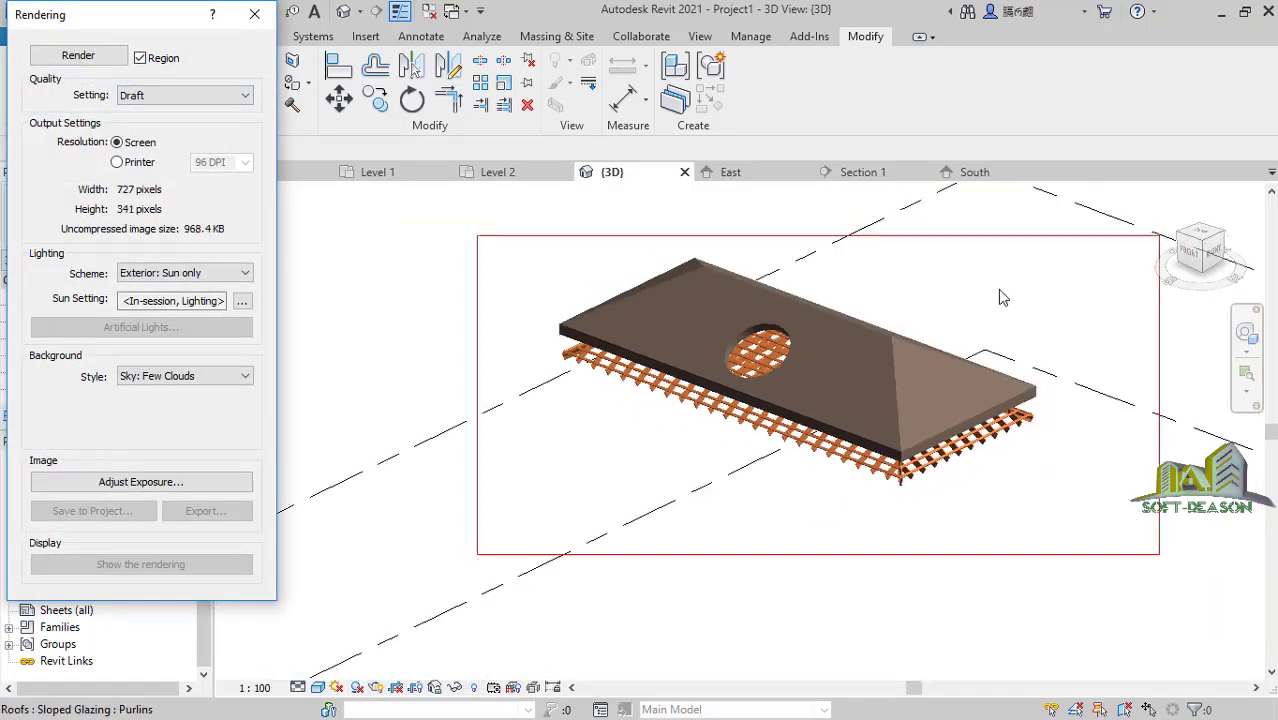
click(1016, 237)
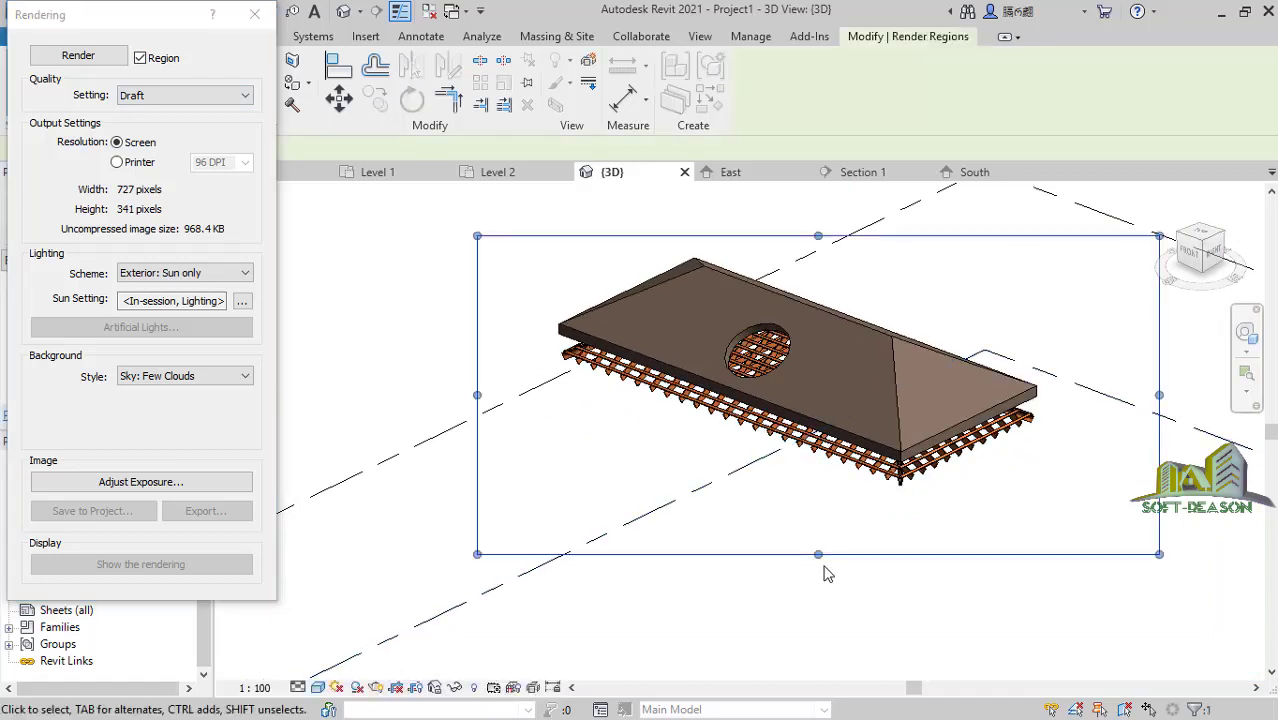
drag(818, 556, 818, 491)
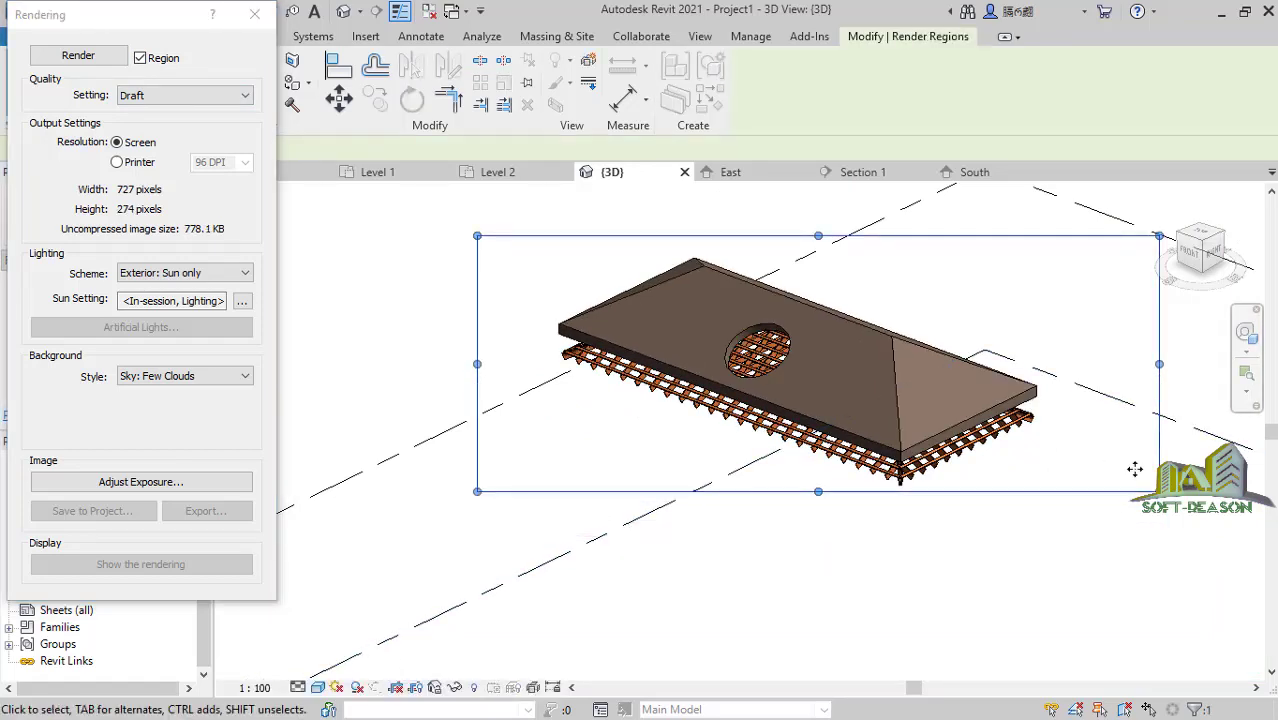
drag(1159, 366, 1049, 399)
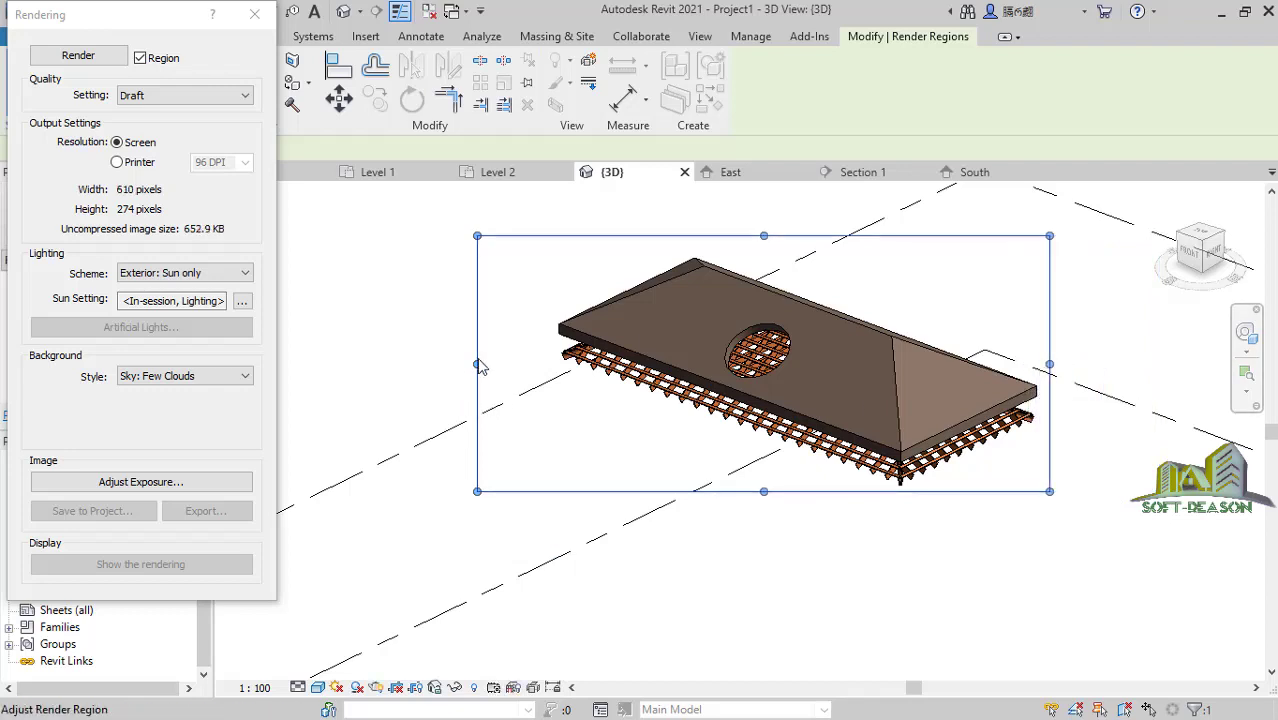
drag(478, 365, 549, 397)
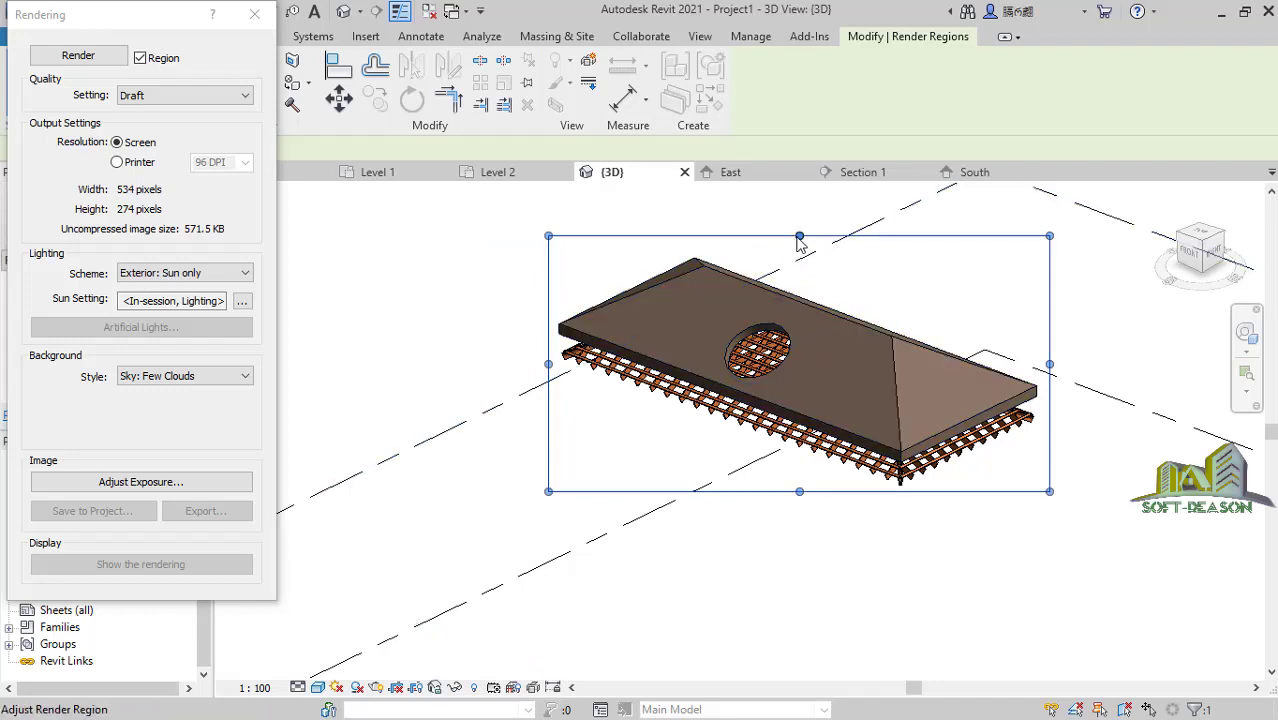
drag(802, 242, 800, 250)
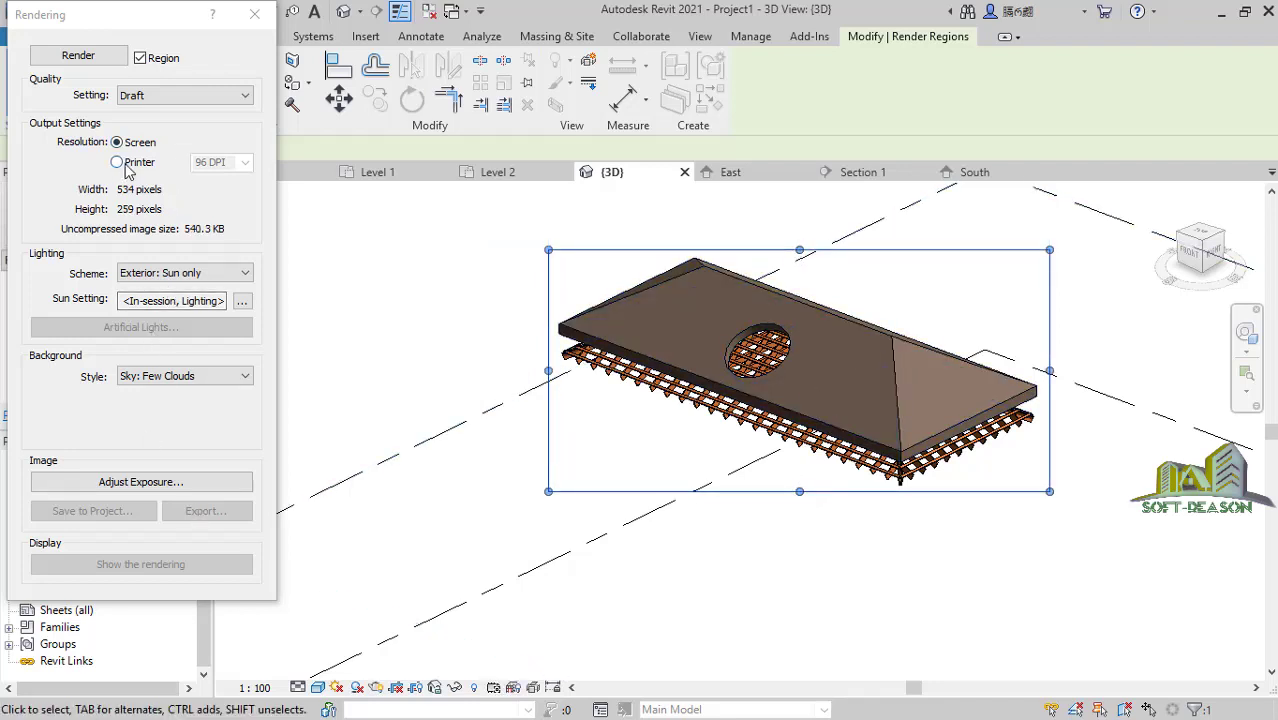
Set the render output to printer resolution at 300 DPI with Medium quality, and render the region.
click(118, 163)
click(246, 163)
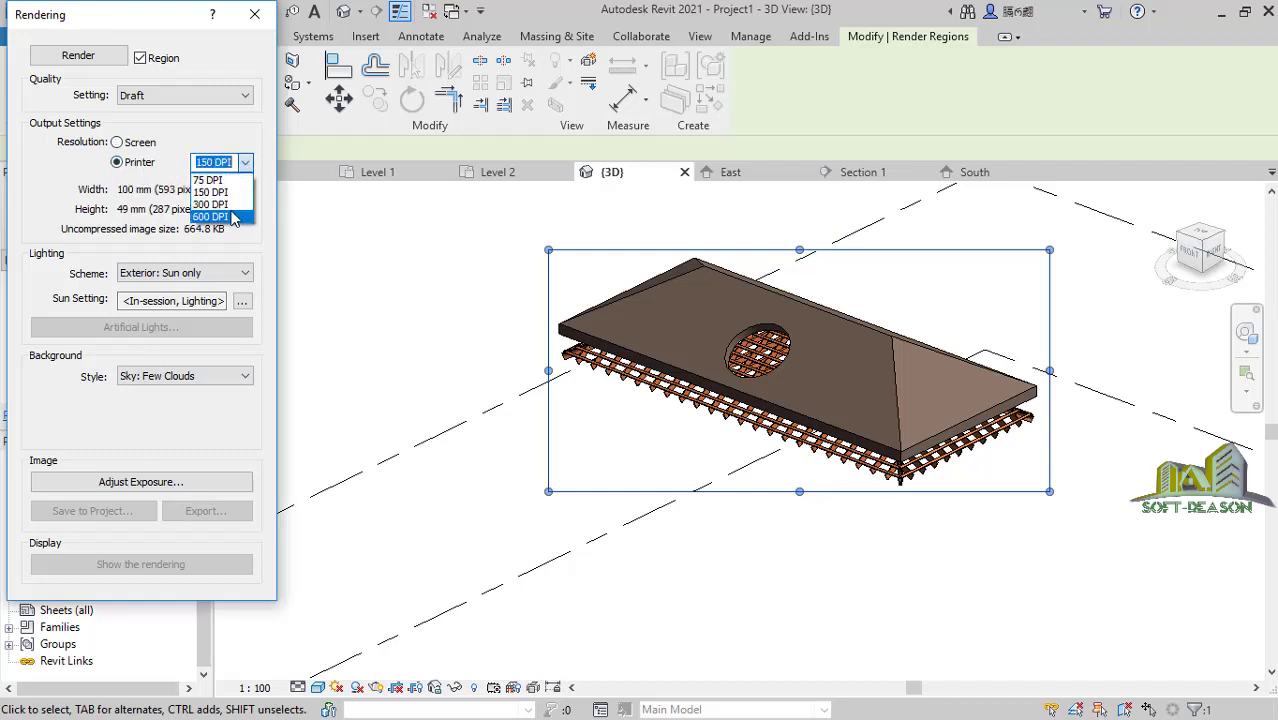
click(220, 206)
click(195, 96)
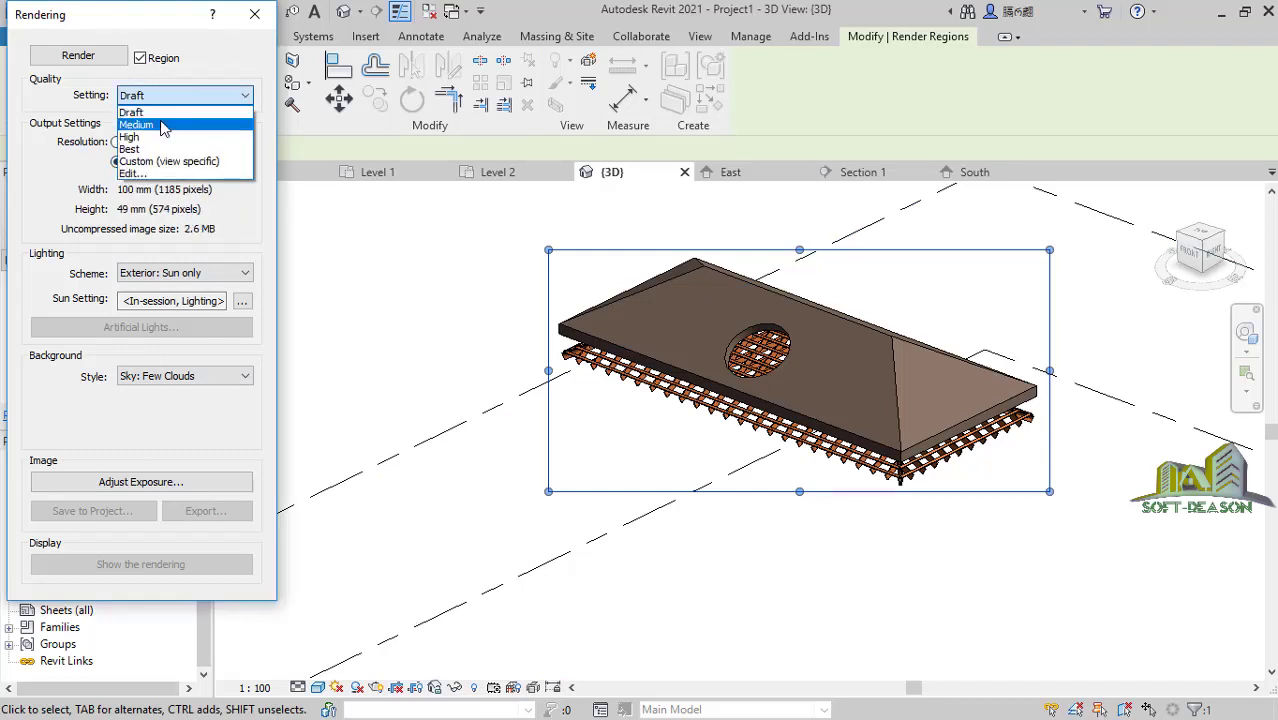
click(165, 130)
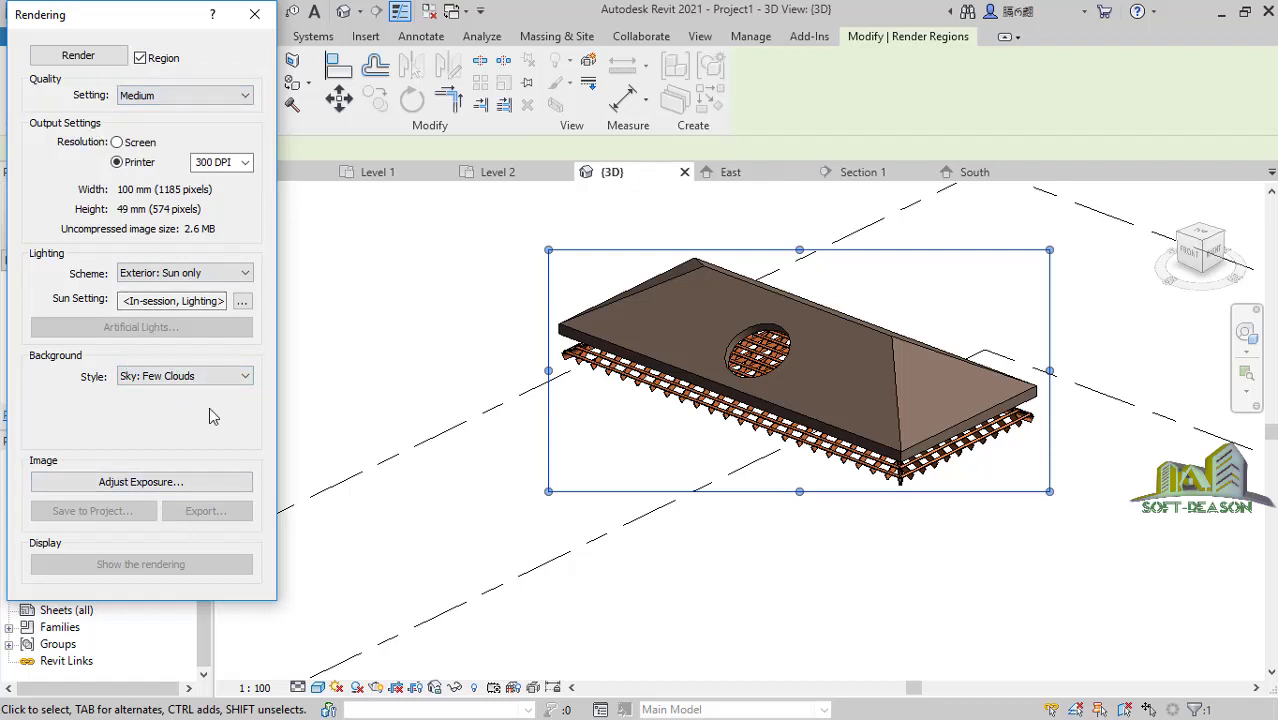
click(100, 52)
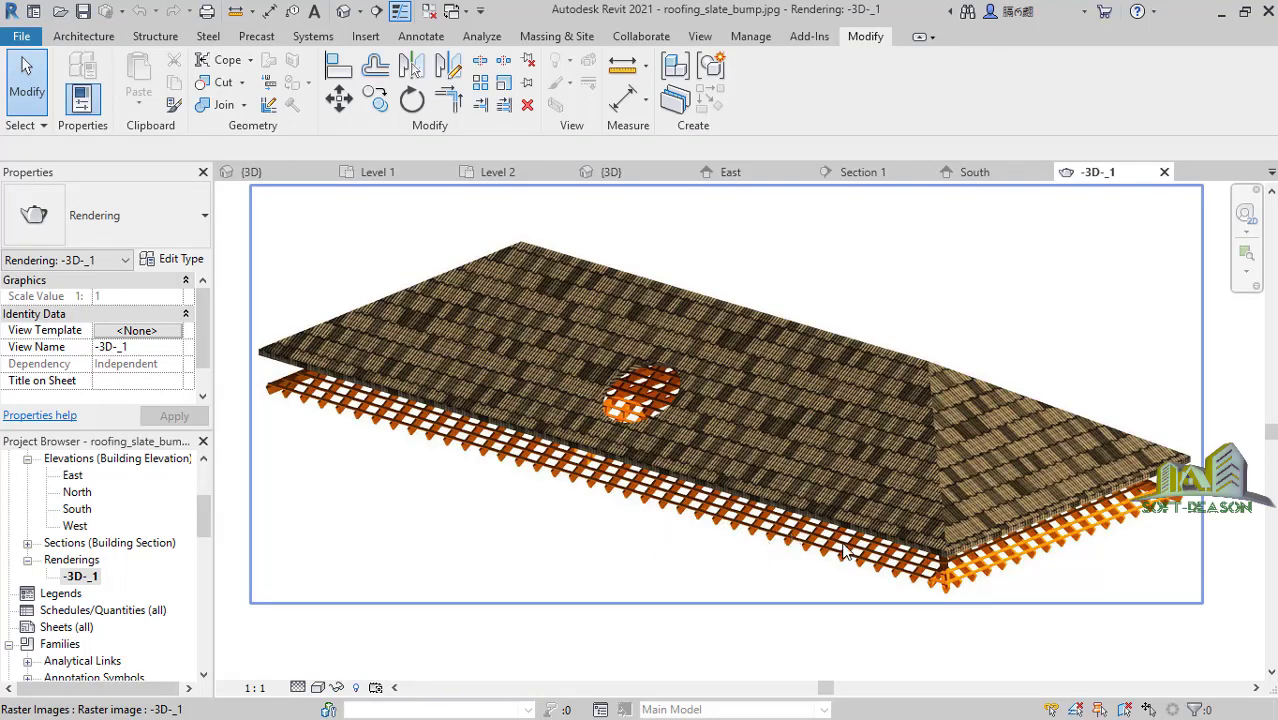
Examine the rendered image of the tiled roof, its circular opening and the exposed wooden framing.
middle_drag(810, 567, 794, 577)
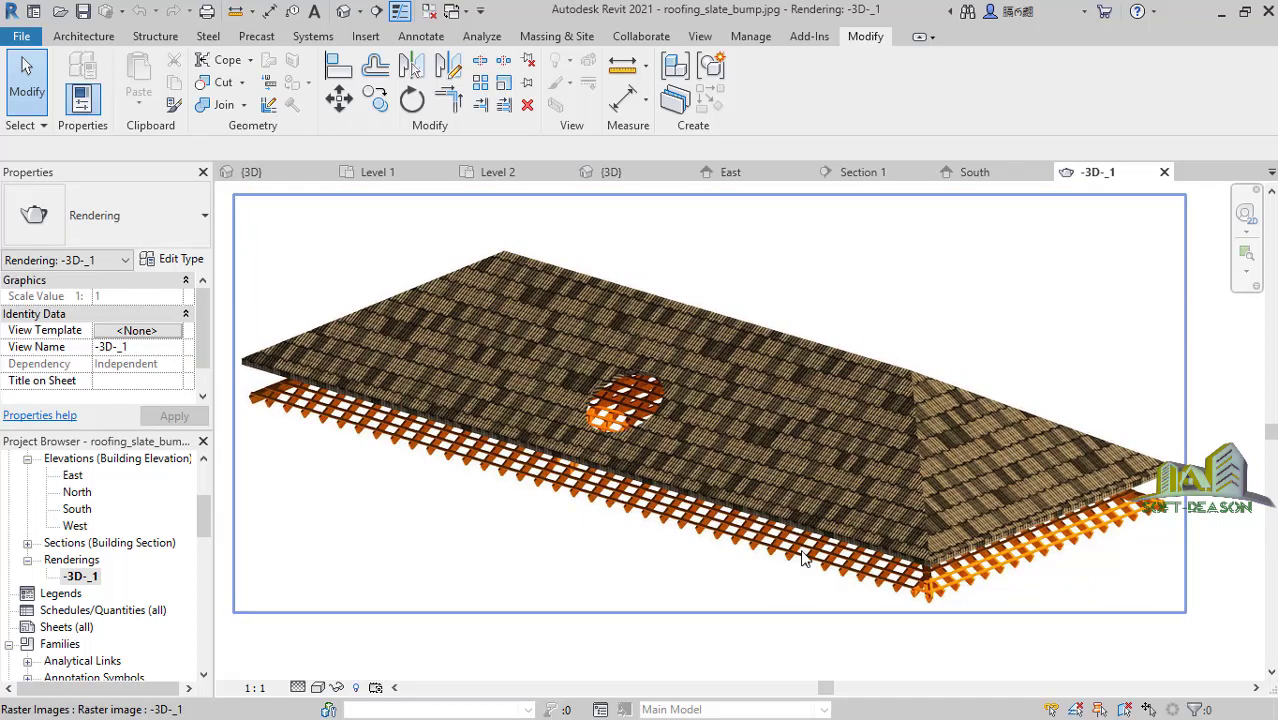
scroll(700, 523, up, 1)
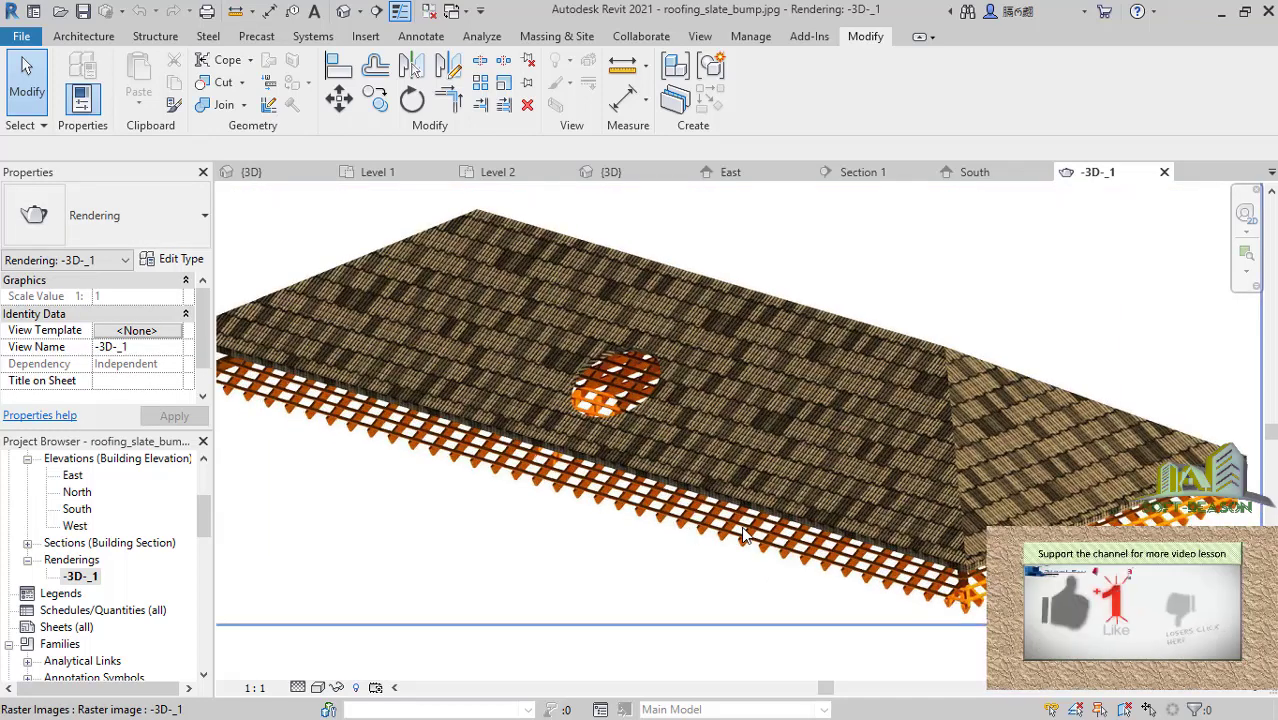
scroll(818, 567, down, 2)
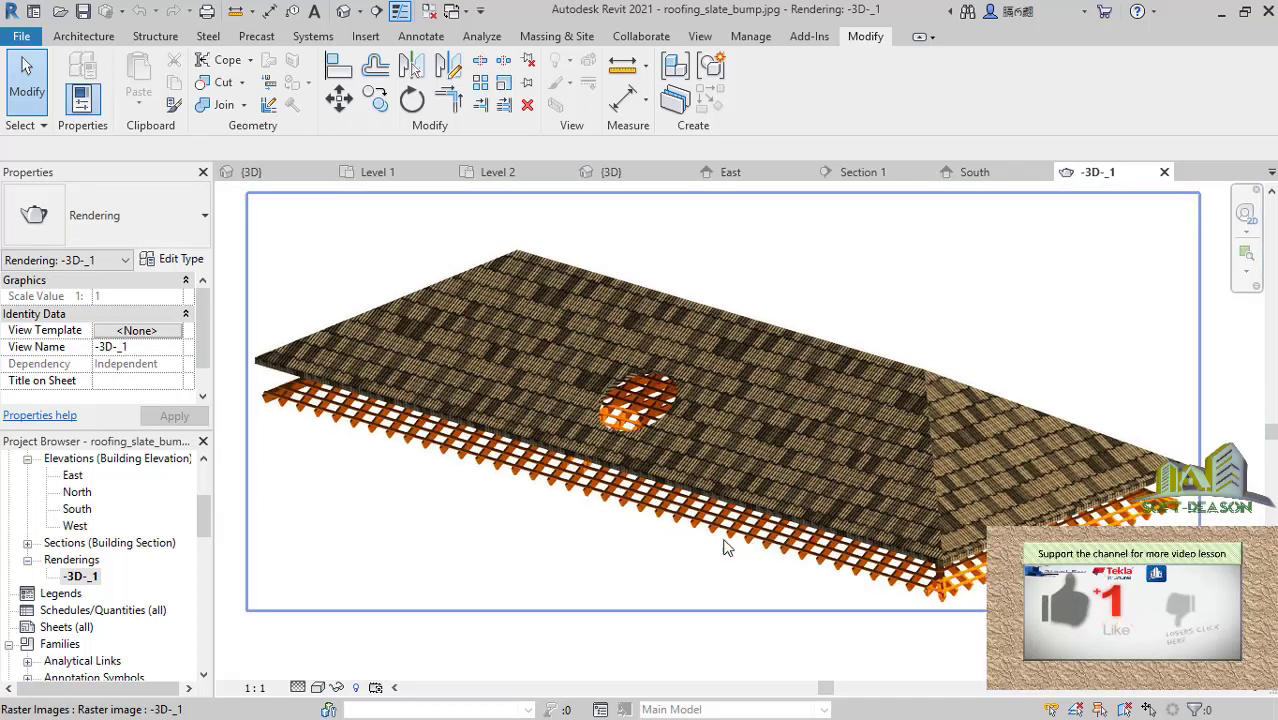
scroll(715, 565, up, 1)
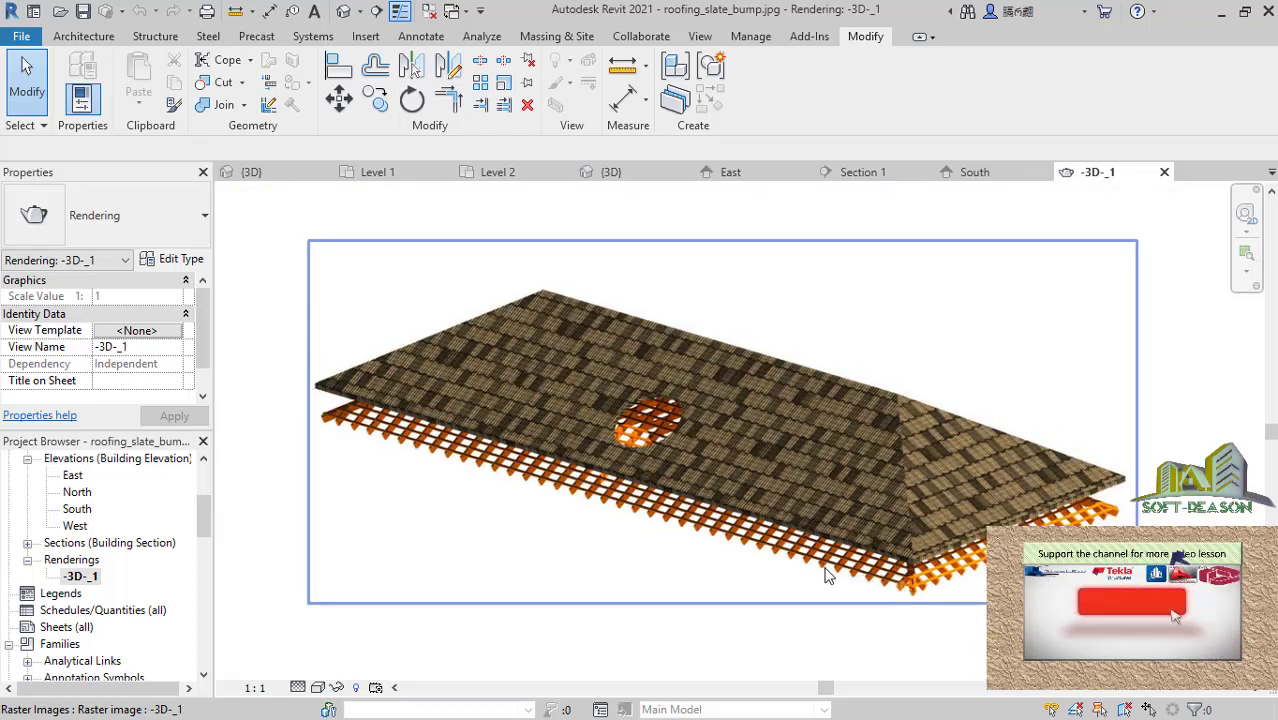
scroll(800, 550, up, 2)
scroll(798, 545, down, 3)
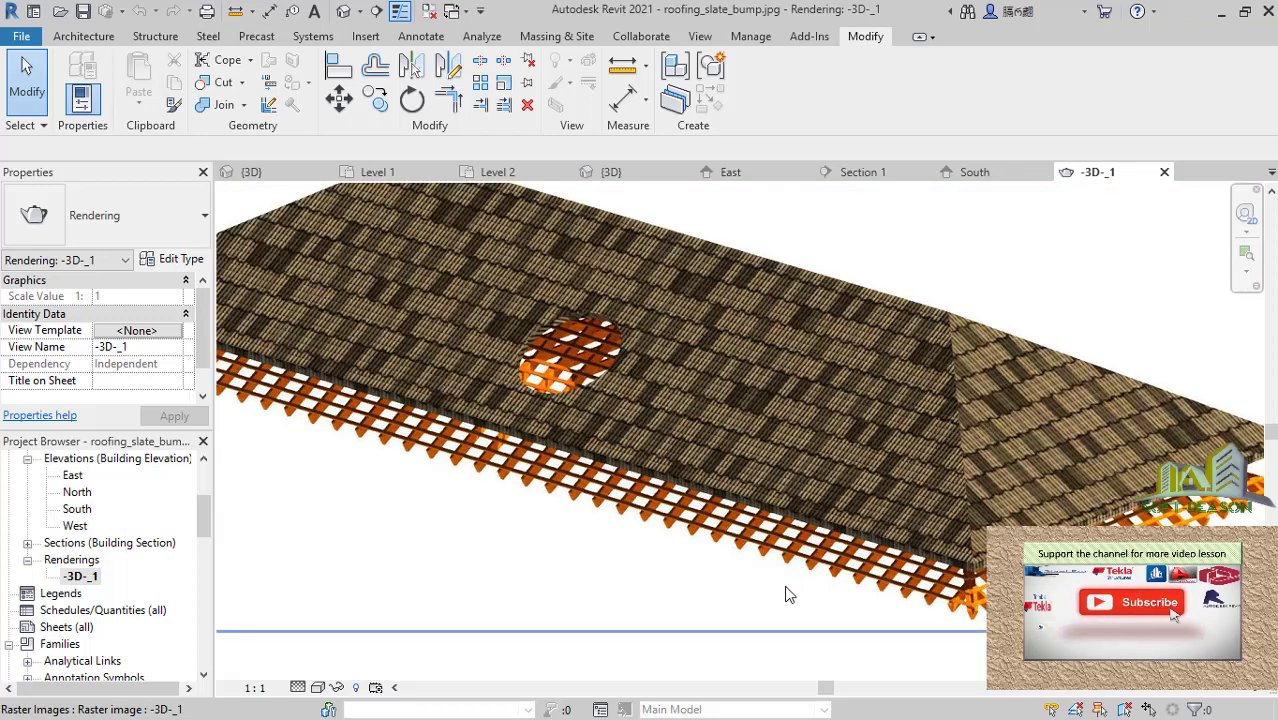
scroll(645, 540, down, 1)
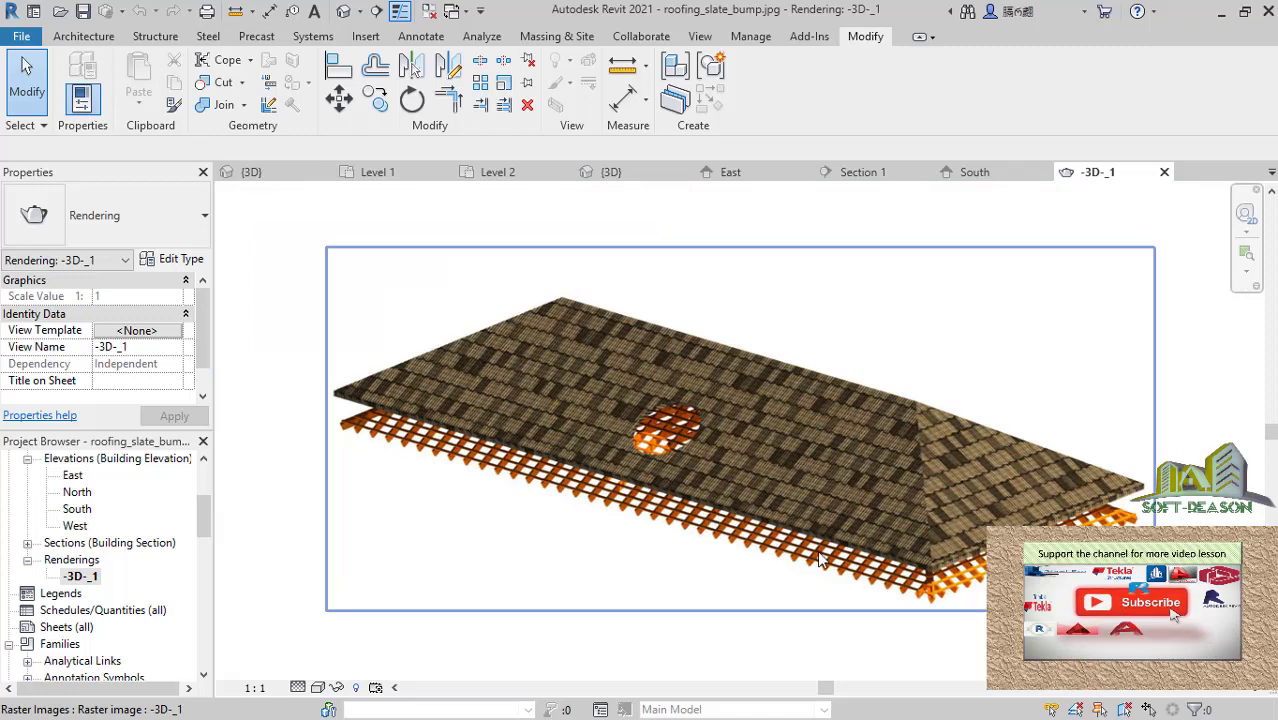
scroll(782, 546, up, 2)
scroll(782, 546, down, 2)
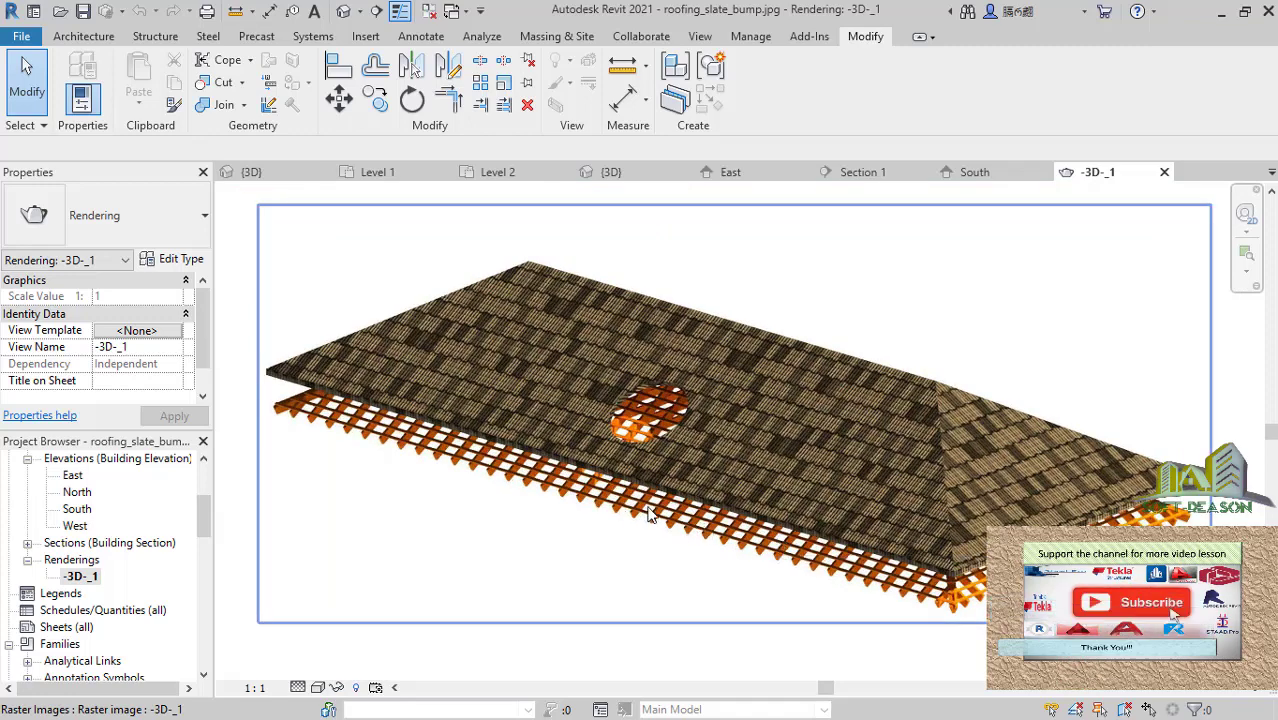
scroll(692, 500, up, 2)
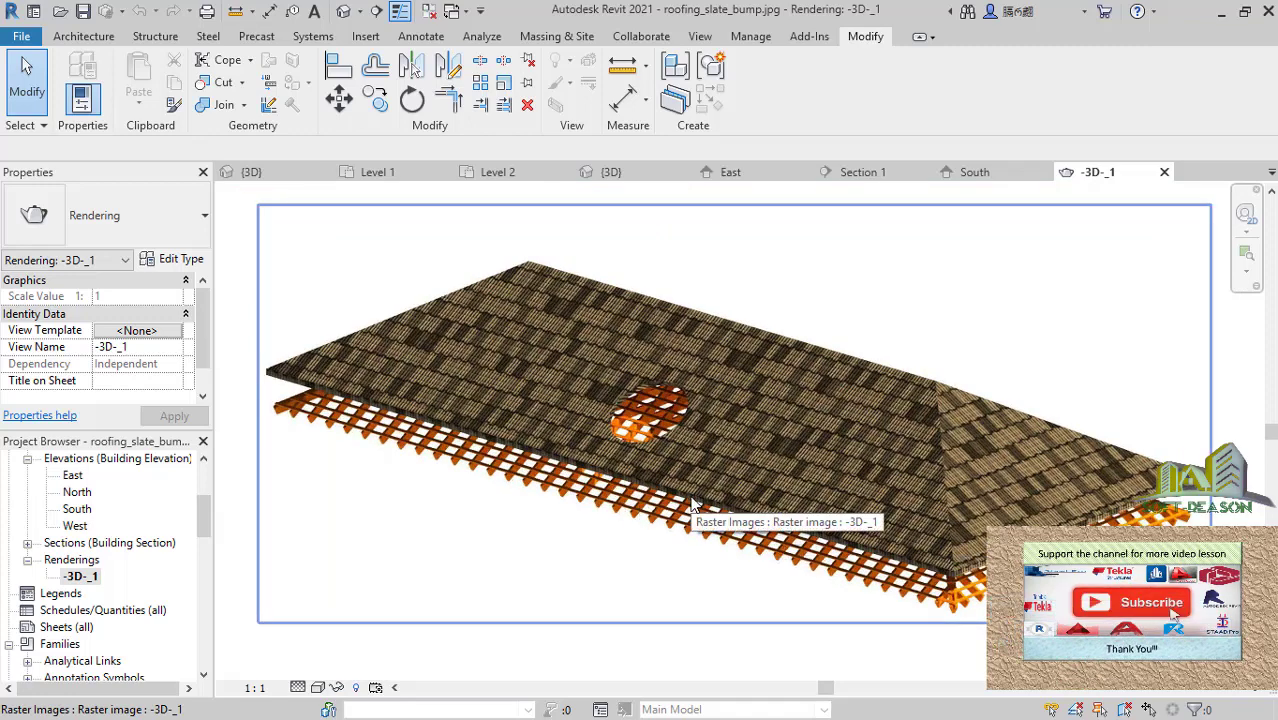